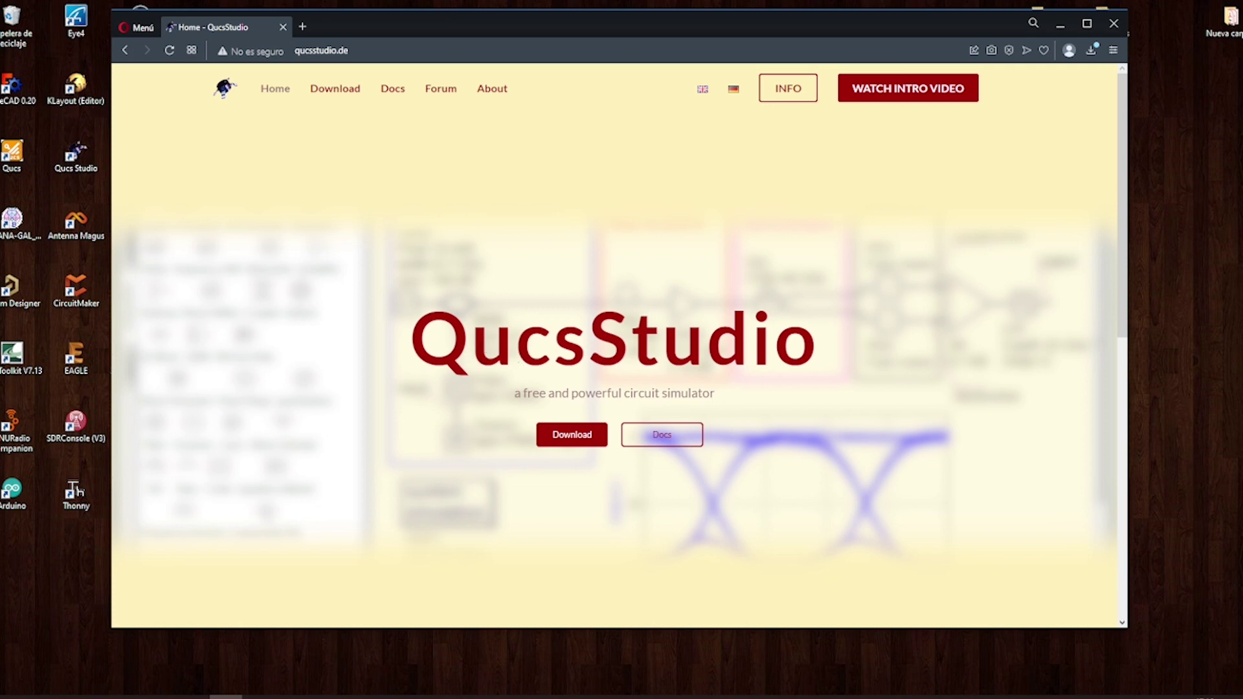
# - Highlight 'Qucs' and then the full QucsStudio title in the page heading several times
pyautogui.moveTo(577, 343); pyautogui.dragTo(431, 353)
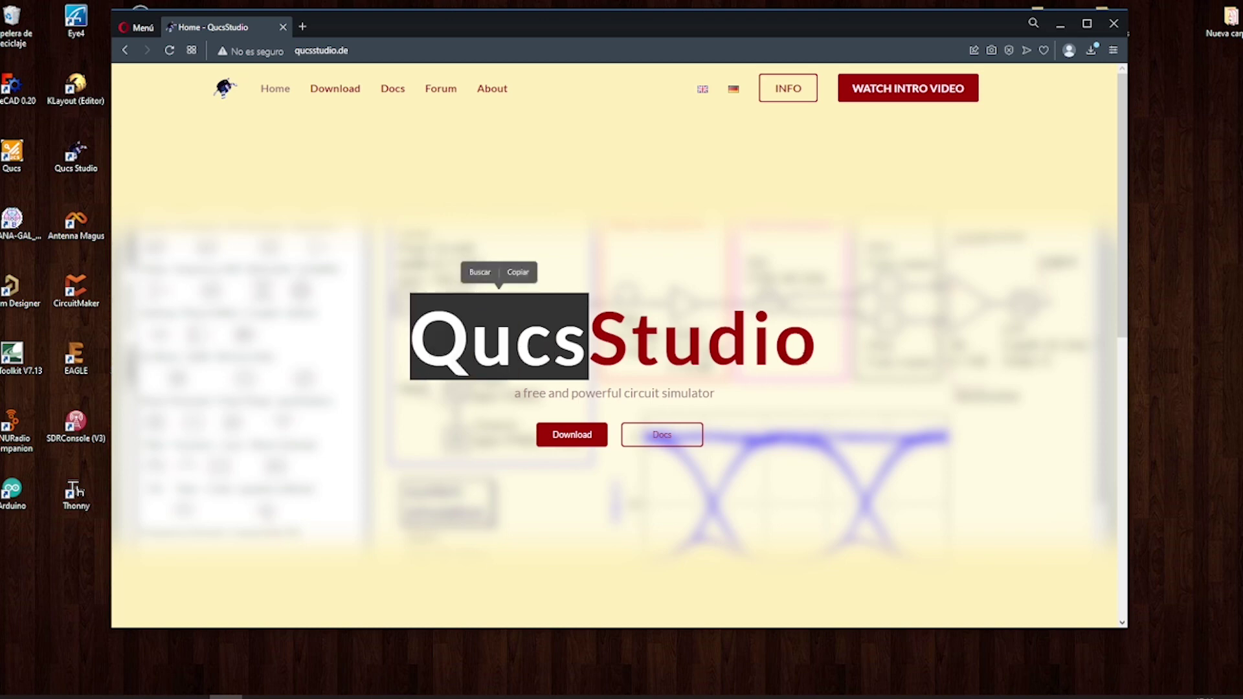
pyautogui.moveTo(817, 343); pyautogui.dragTo(430, 360)
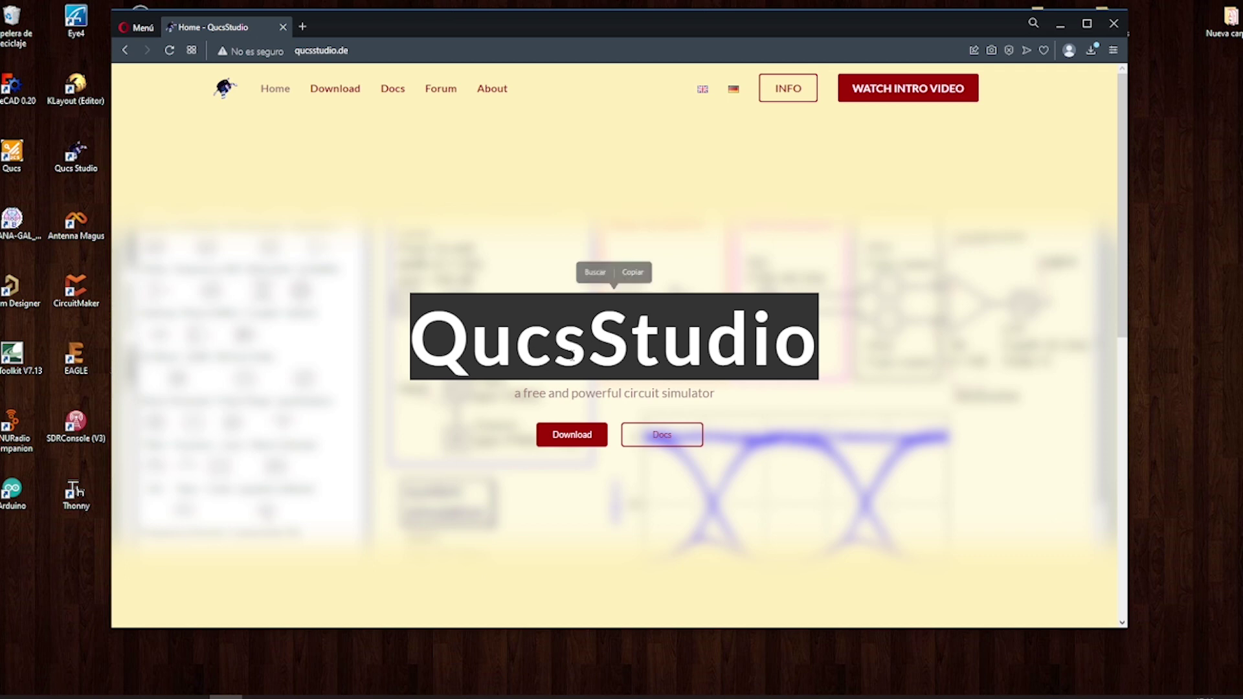
pyautogui.moveTo(587, 352); pyautogui.dragTo(433, 360)
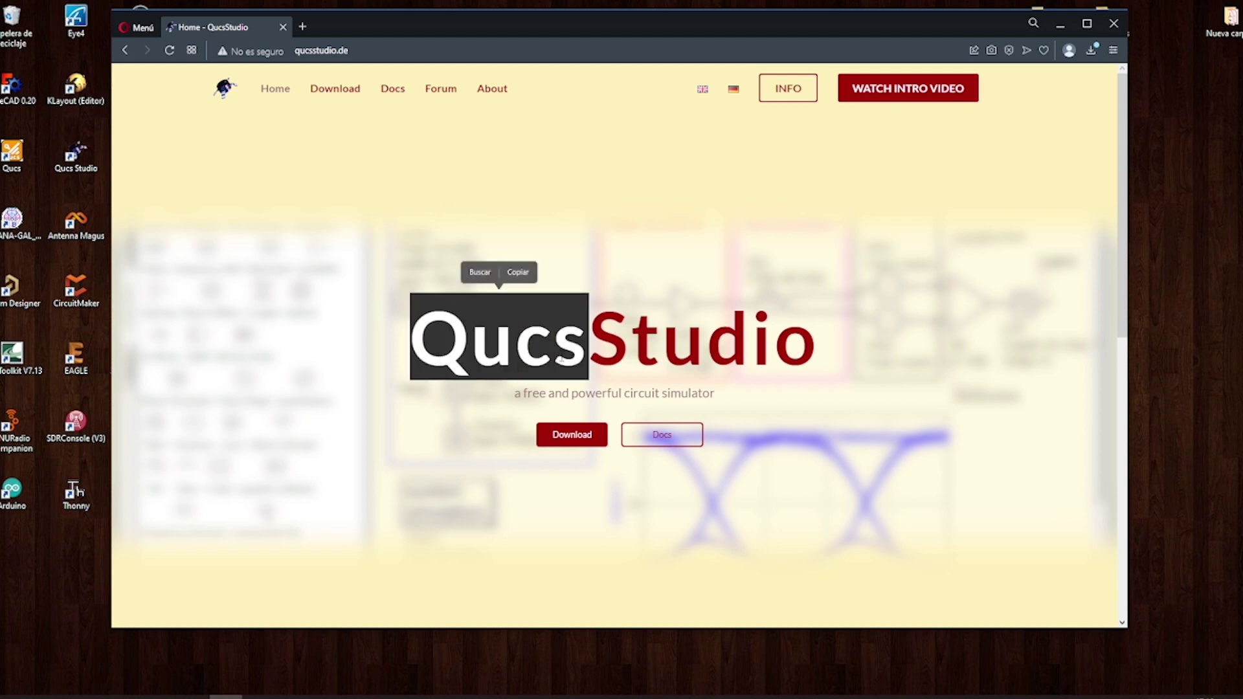
pyautogui.click(599, 350)
pyautogui.moveTo(588, 352); pyautogui.dragTo(437, 355)
pyautogui.click(457, 354)
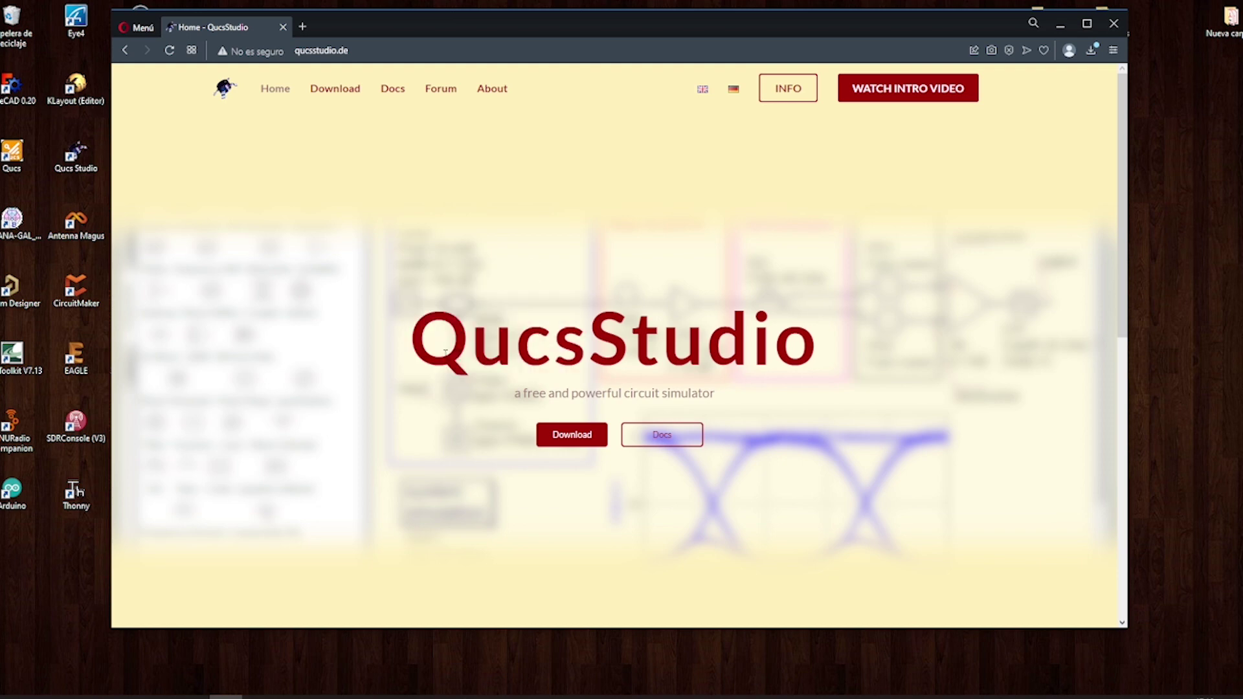
pyautogui.moveTo(425, 346); pyautogui.dragTo(556, 349)
# - Highlight the whole heading once more, then go to the Download page listing QucsStudio-4.2.2.zip
pyautogui.click(802, 350)
pyautogui.moveTo(802, 352); pyautogui.dragTo(435, 361)
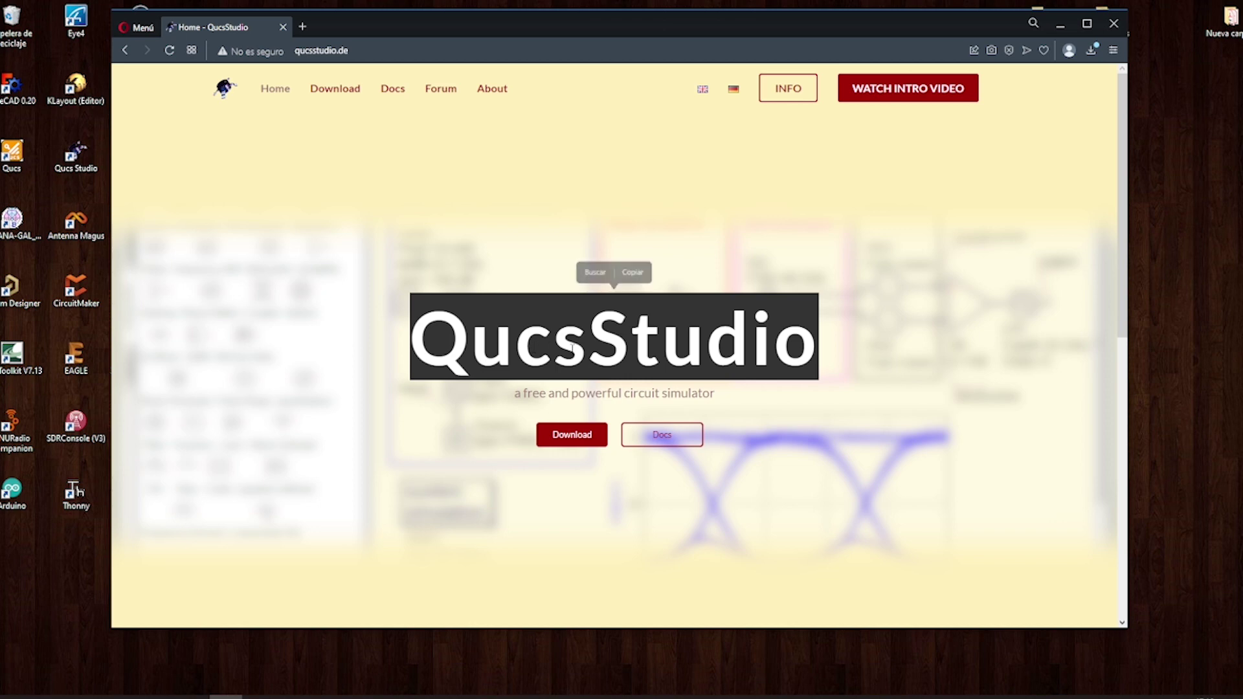
pyautogui.click(572, 351)
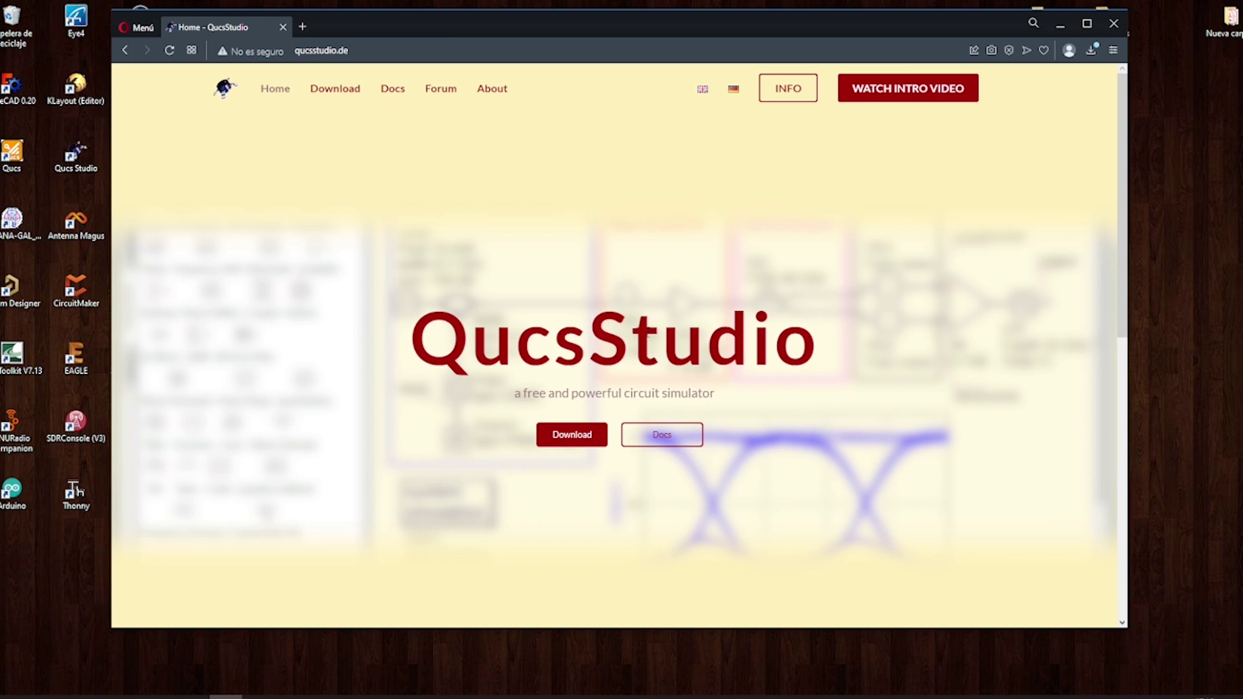
pyautogui.click(337, 96)
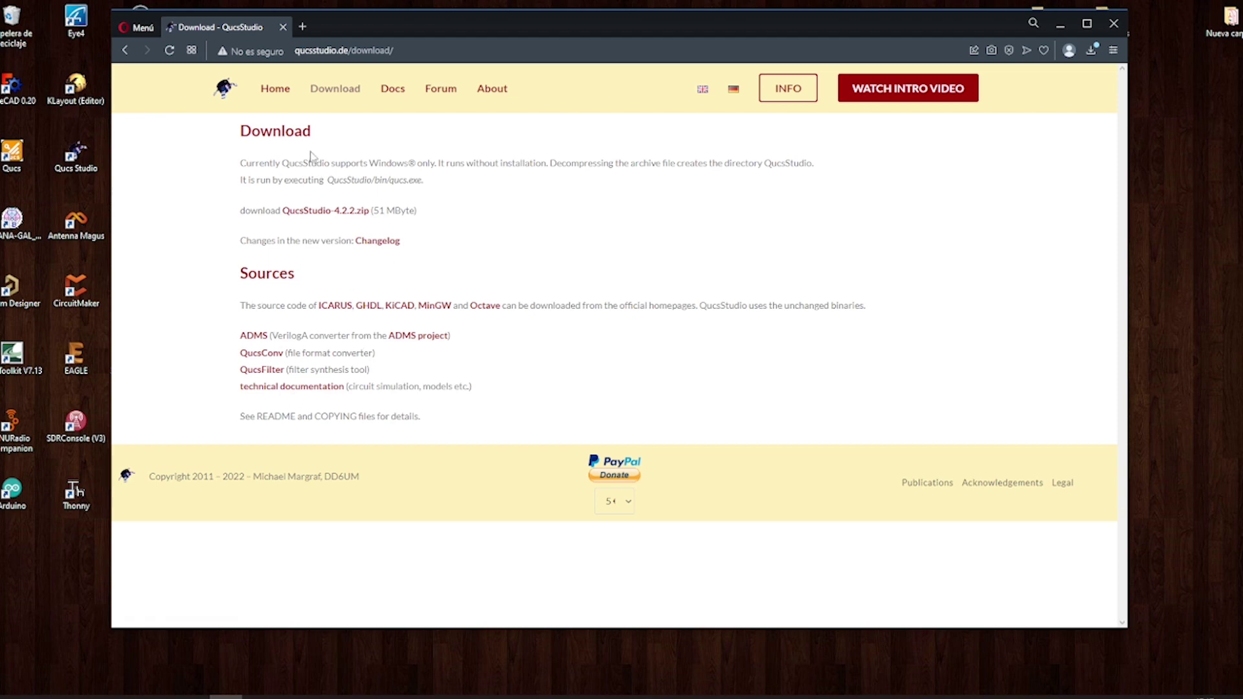
# - Browse the QucsStudio site's Docs and Forum pages
pyautogui.click(394, 95)
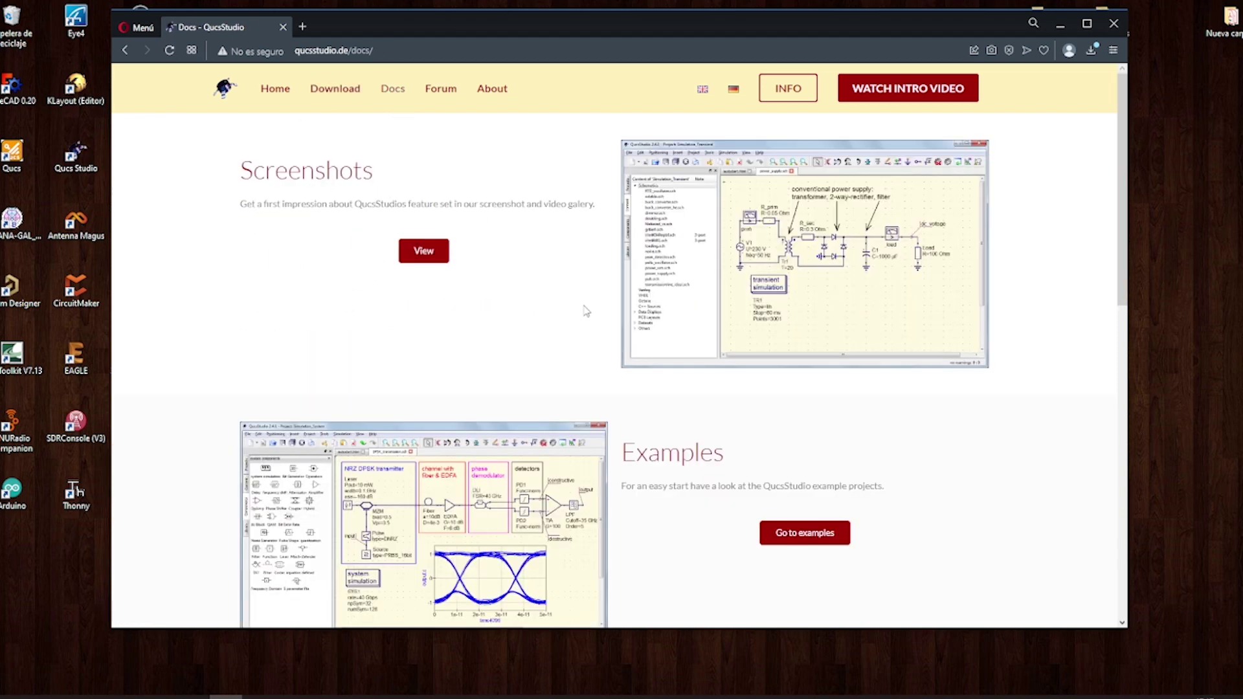
pyautogui.scroll(-3, 518, 317)
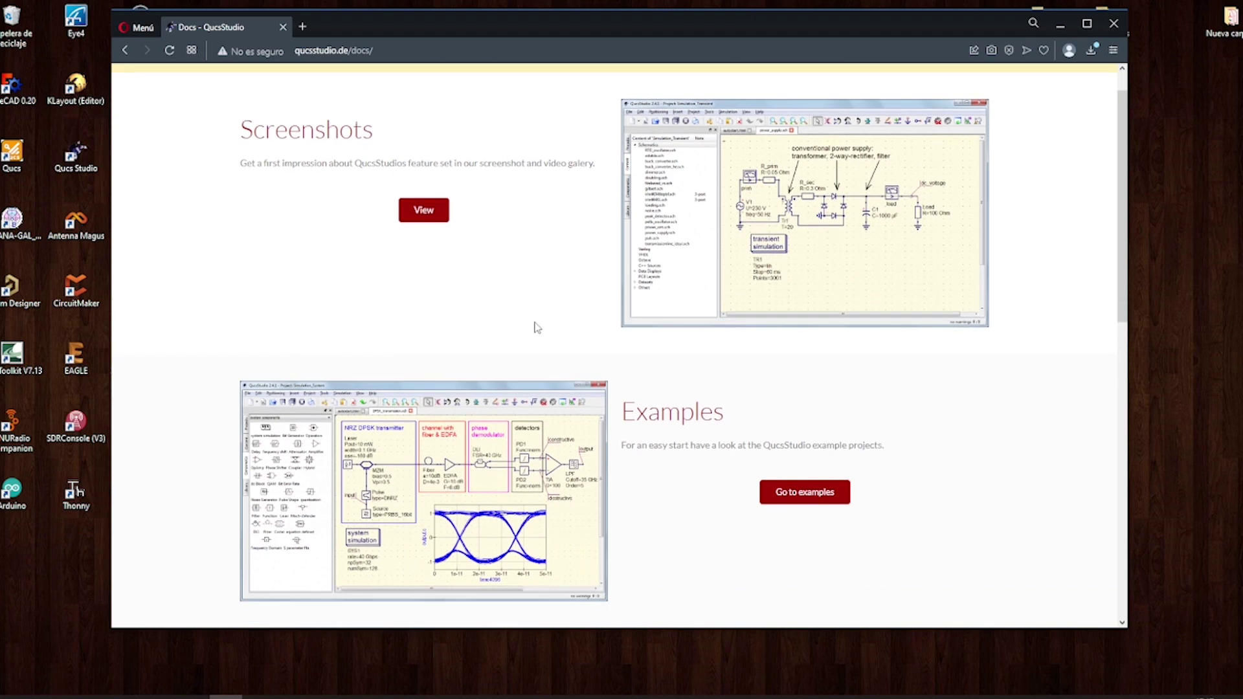
pyautogui.scroll(-10, 584, 376)
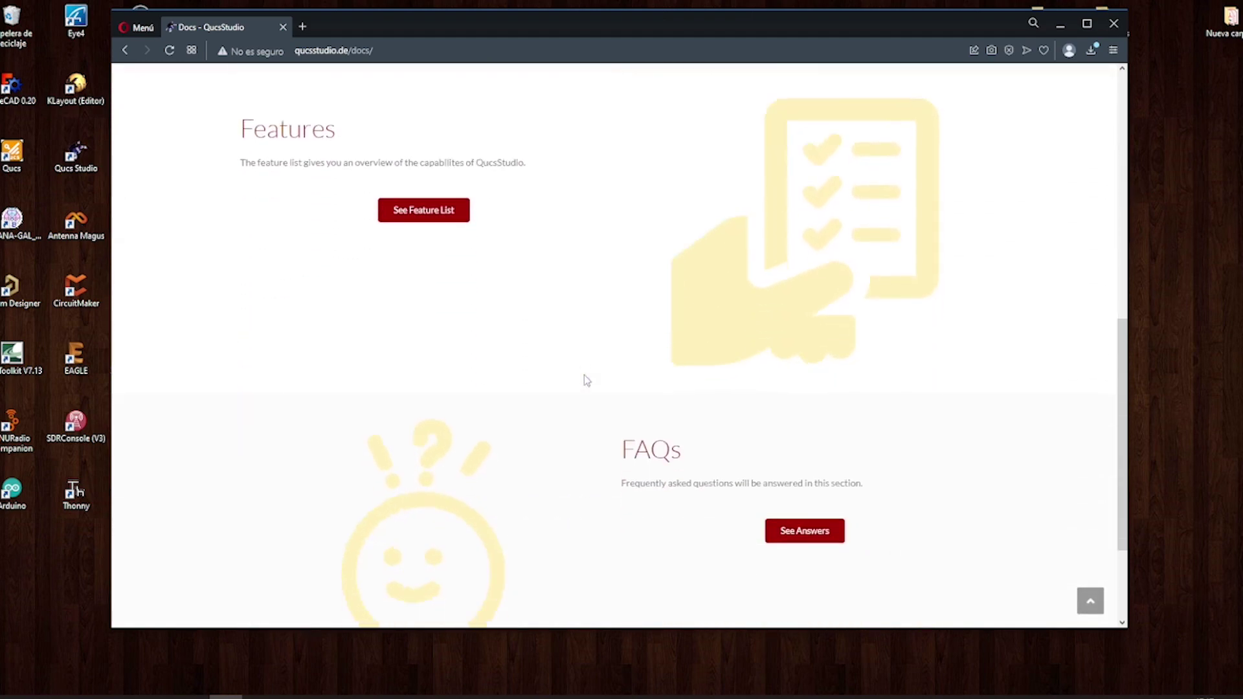
pyautogui.scroll(13, 577, 398)
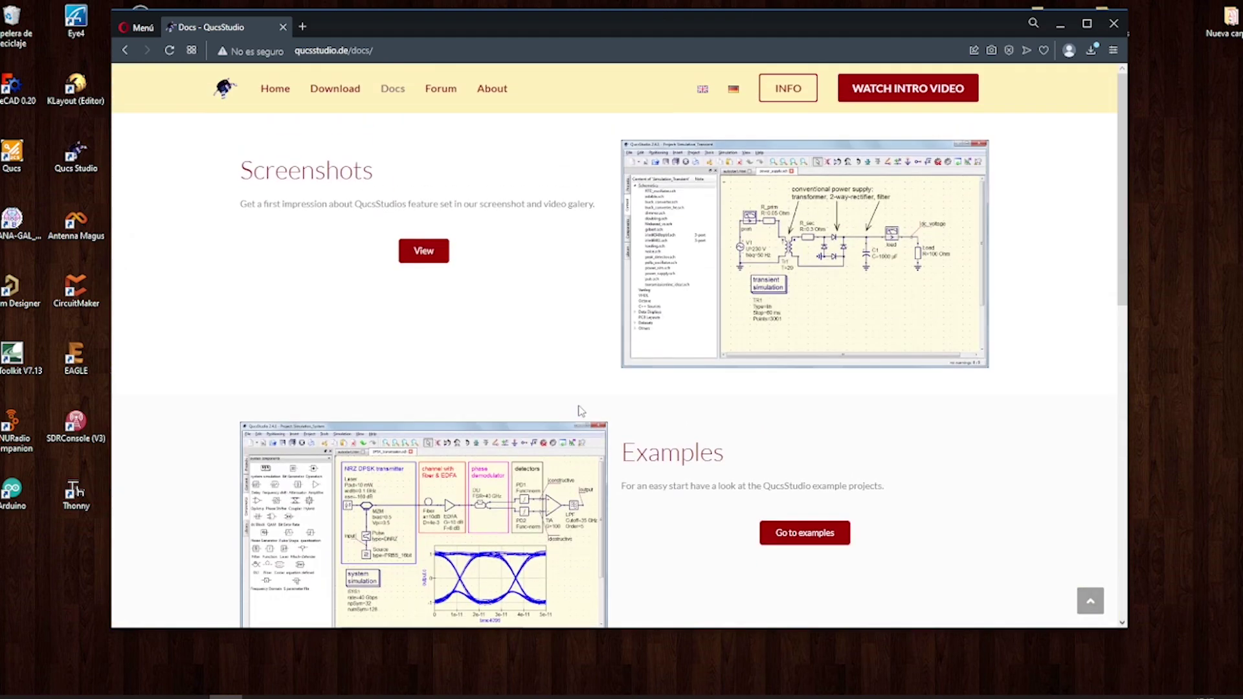
pyautogui.click(442, 101)
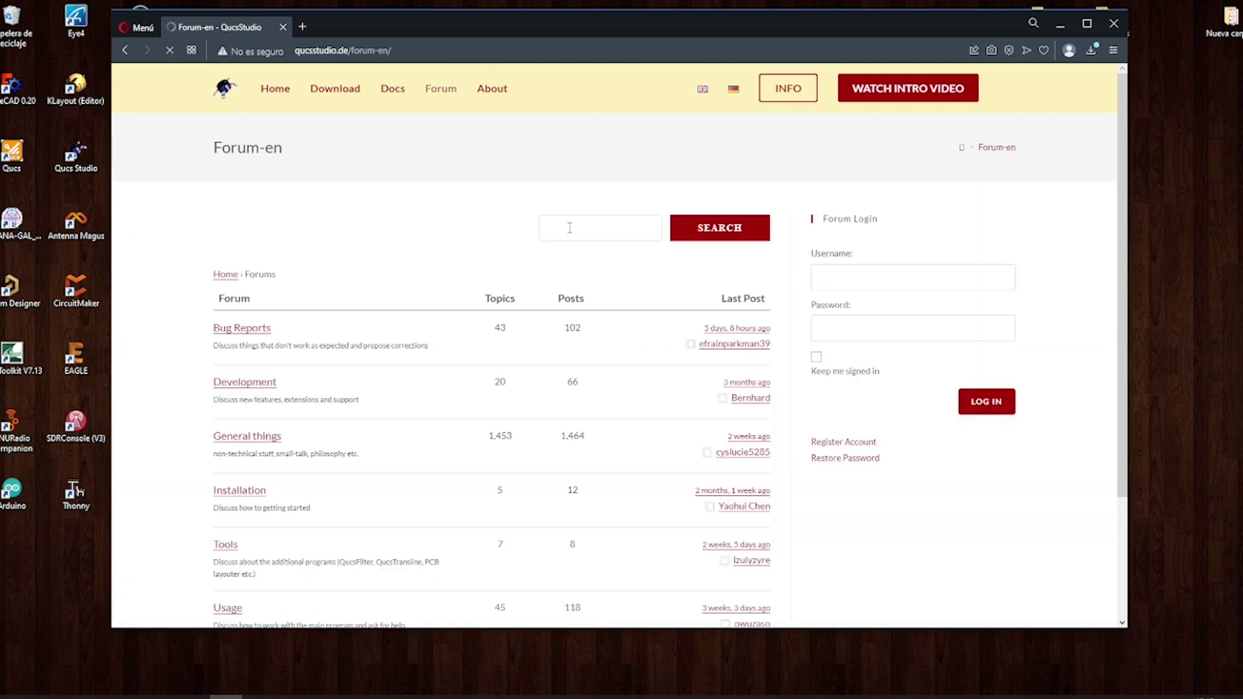
pyautogui.scroll(-5, 463, 318)
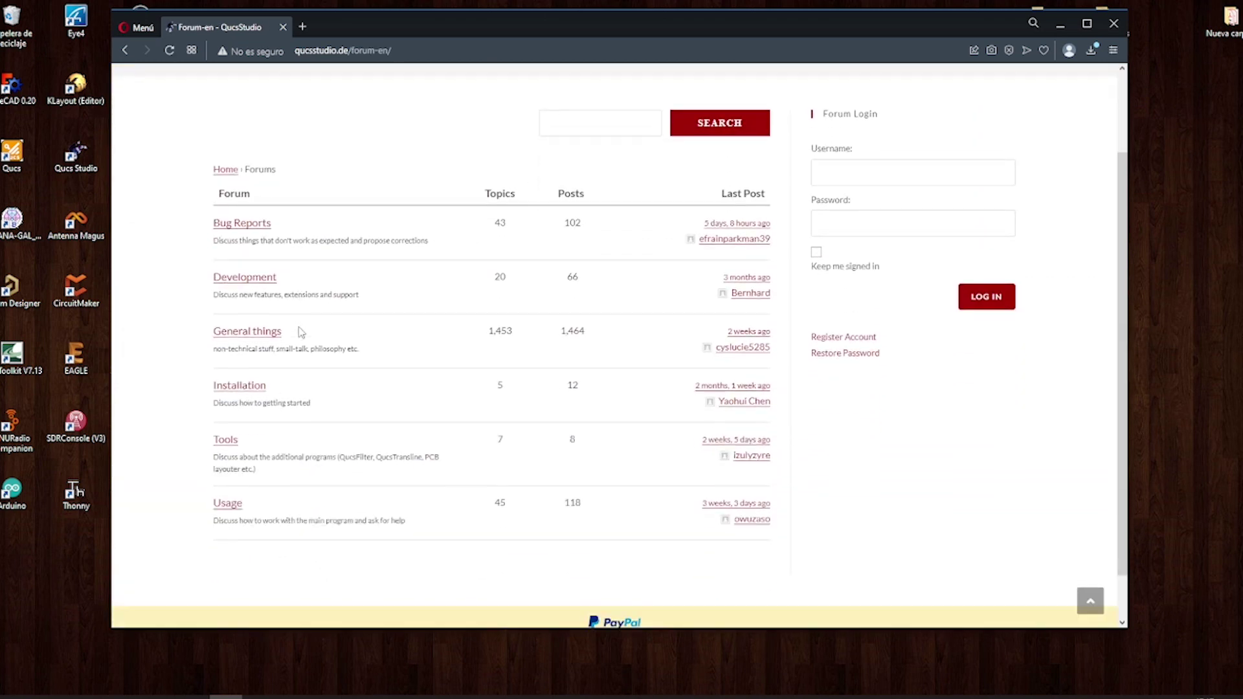
pyautogui.scroll(3, 456, 323)
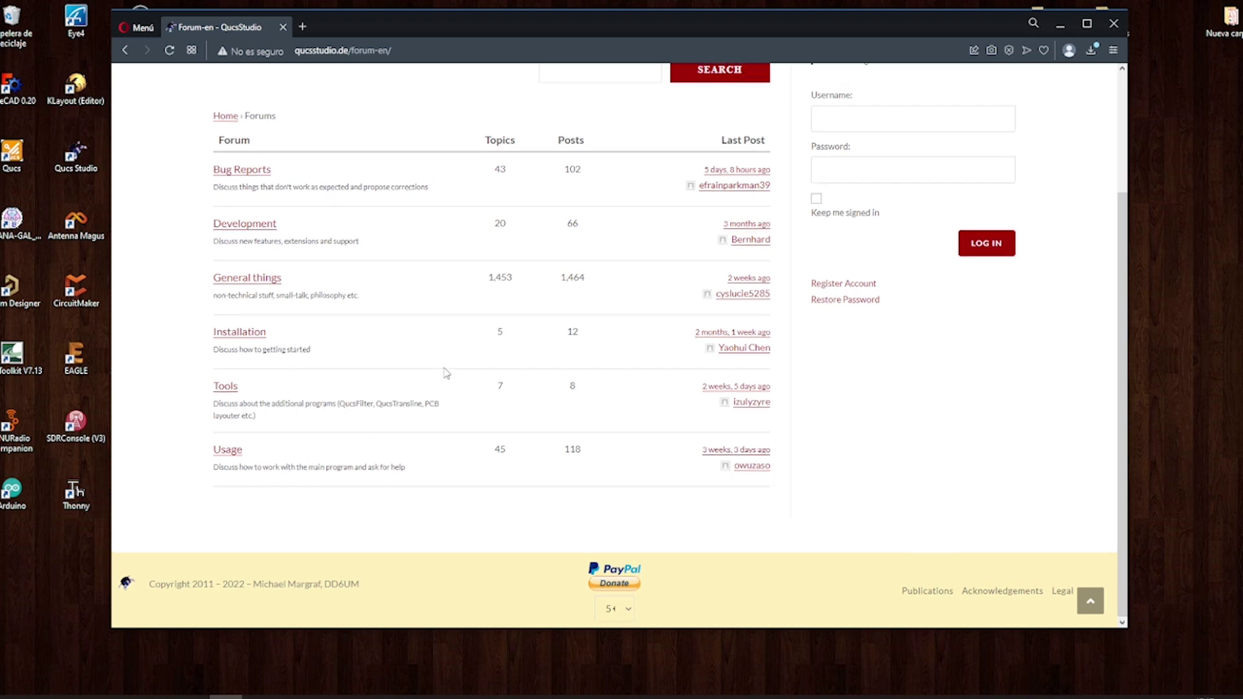
# - Look over the About page, then minimize Opera to reveal the desktop
pyautogui.click(493, 94)
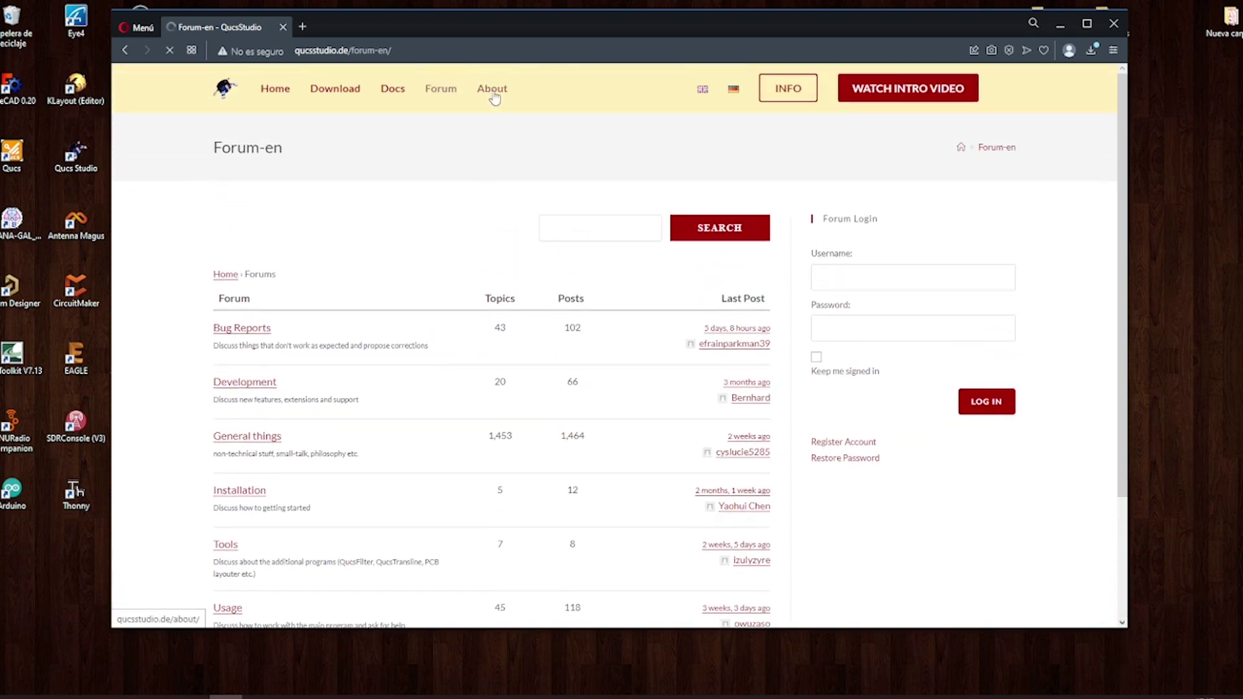
pyautogui.scroll(-5, 527, 347)
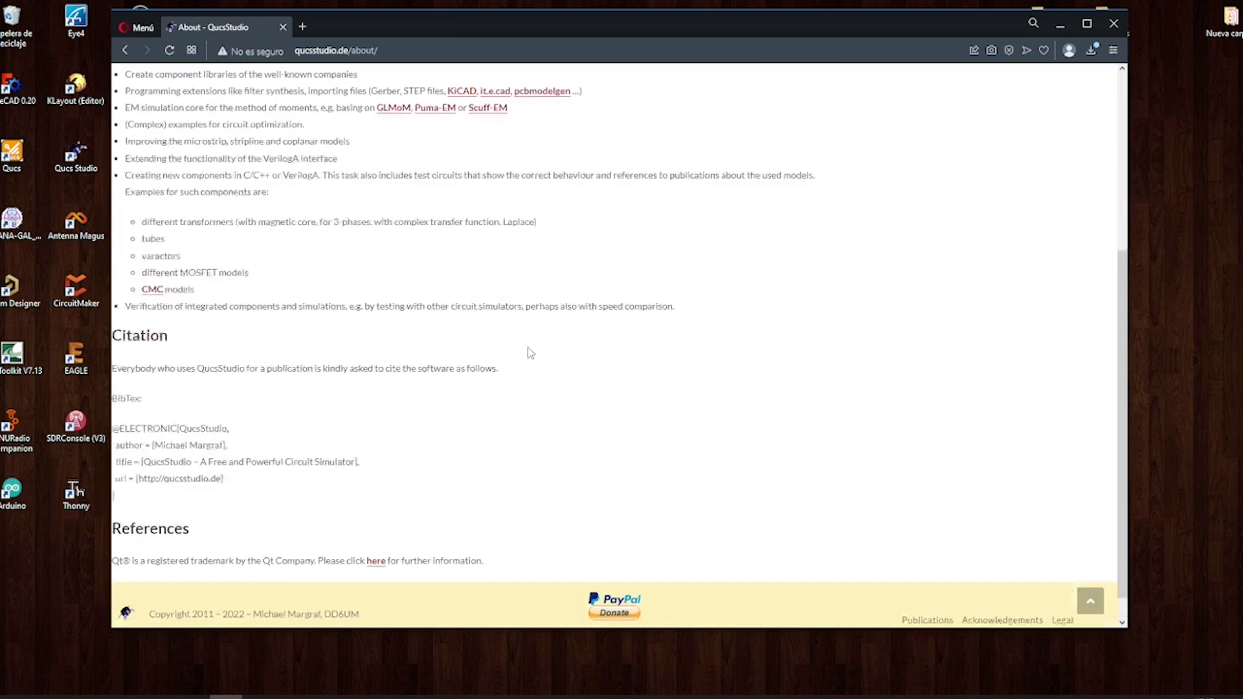
pyautogui.scroll(1, 527, 347)
pyautogui.scroll(4, 527, 347)
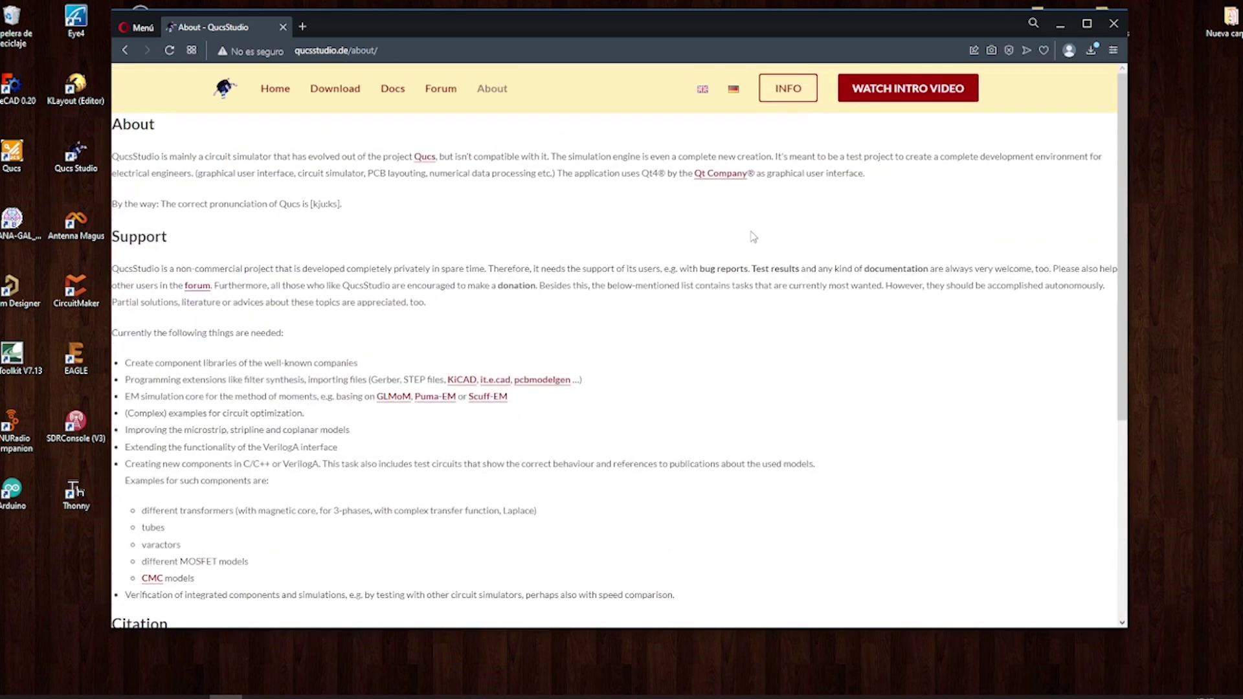
pyautogui.click(1063, 24)
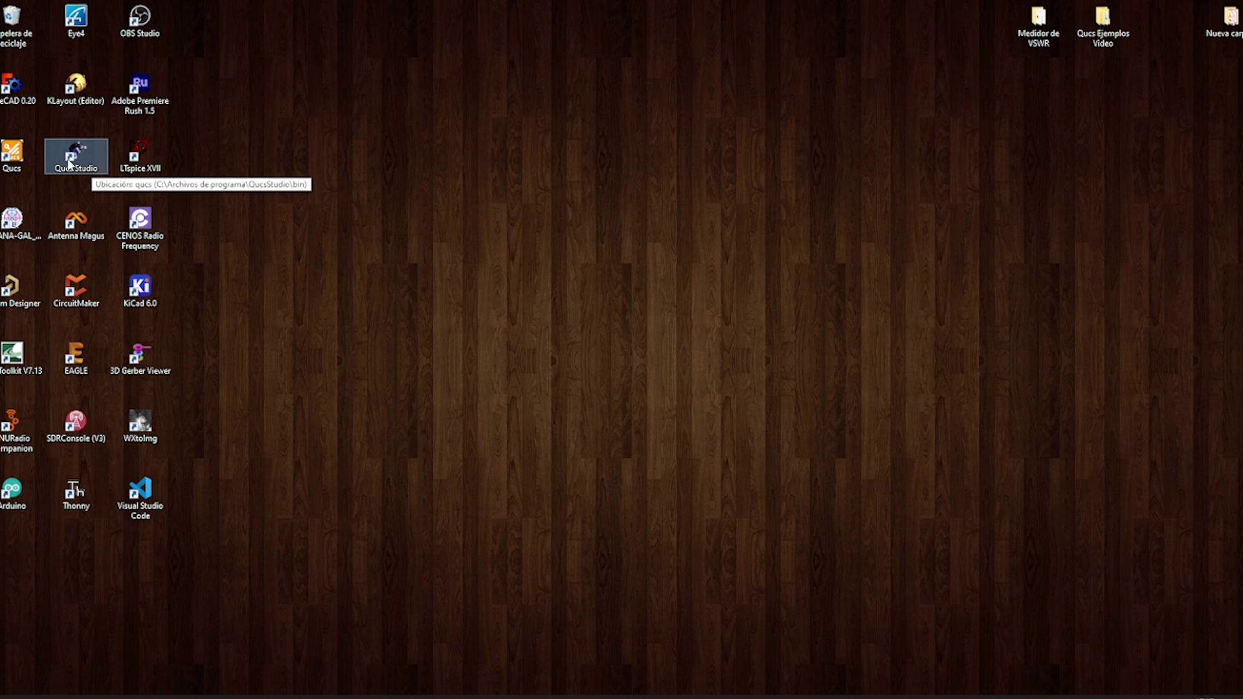
# - Launch QucsStudio 4.2.2 from its desktop shortcut, opening an untitled schematic
pyautogui.doubleClick(71, 159)
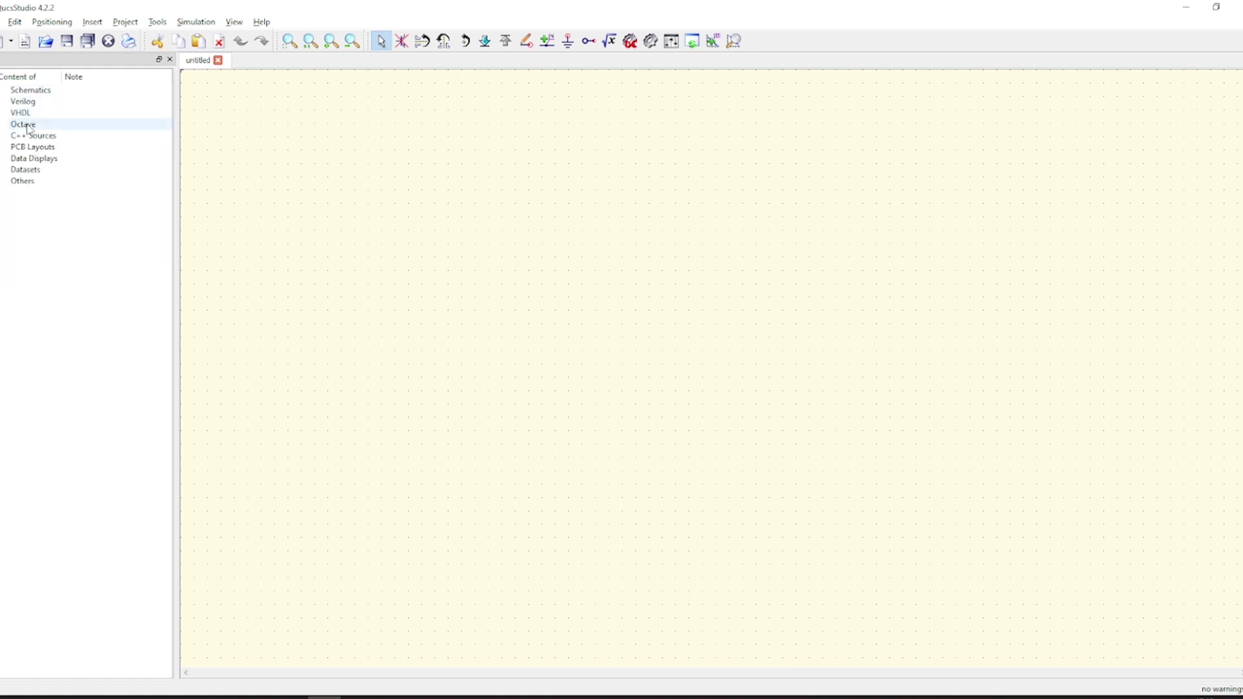
# - Open the test project and peek into its PCB Layouts folder
pyautogui.click(2, 98)
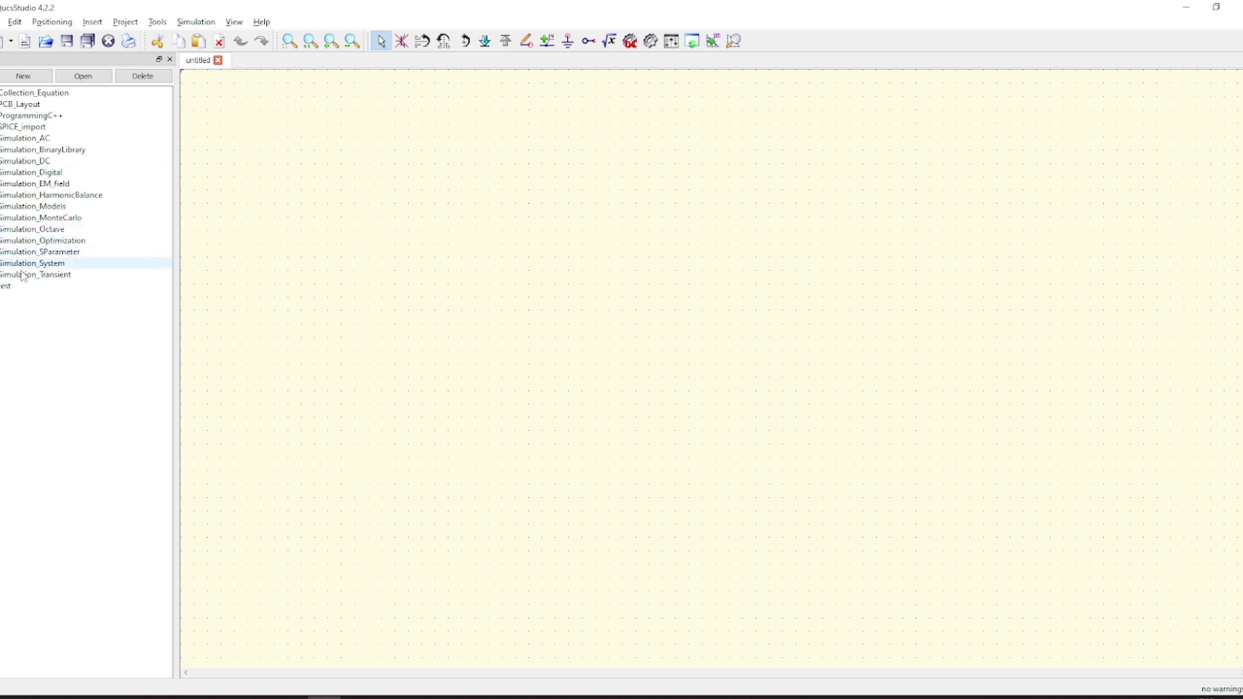
pyautogui.doubleClick(9, 287)
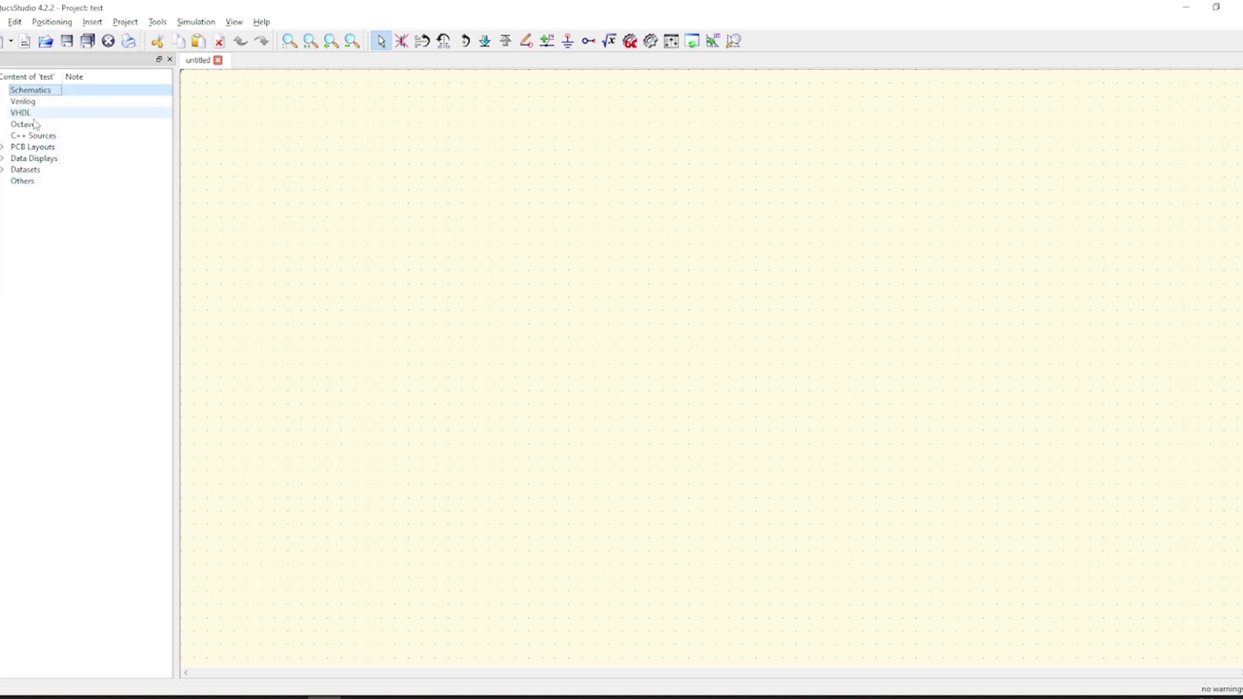
pyautogui.doubleClick(11, 149)
pyautogui.doubleClick(11, 150)
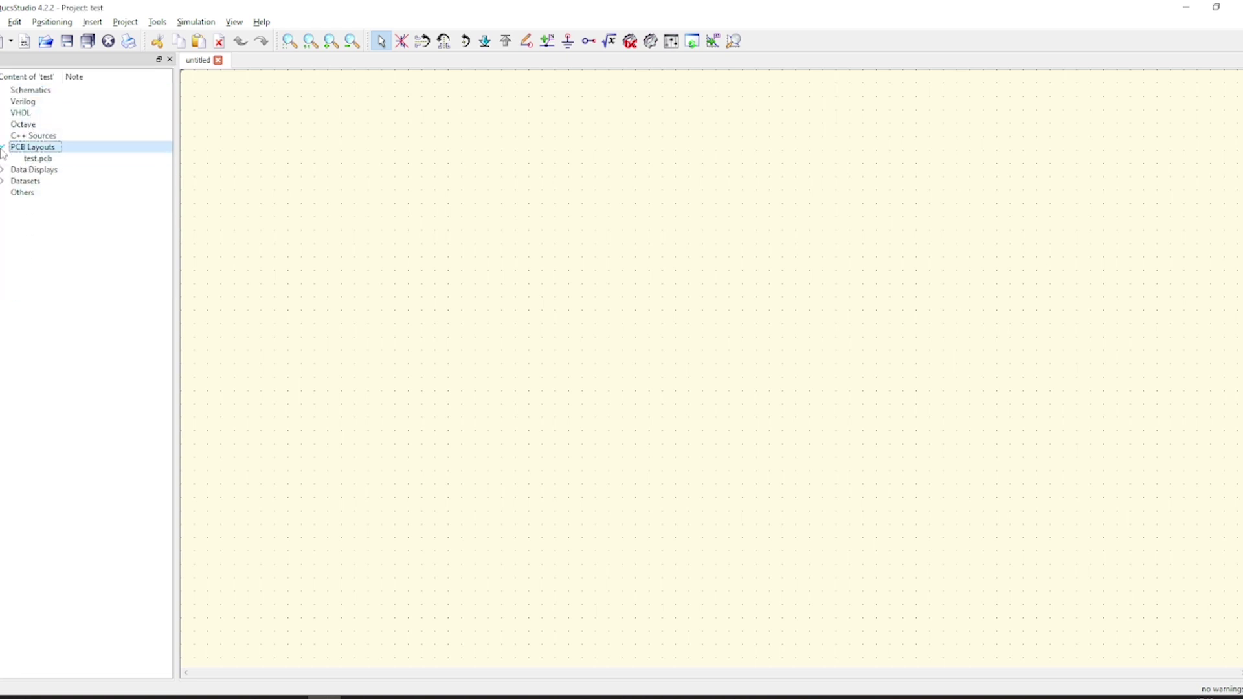
pyautogui.click(3, 97)
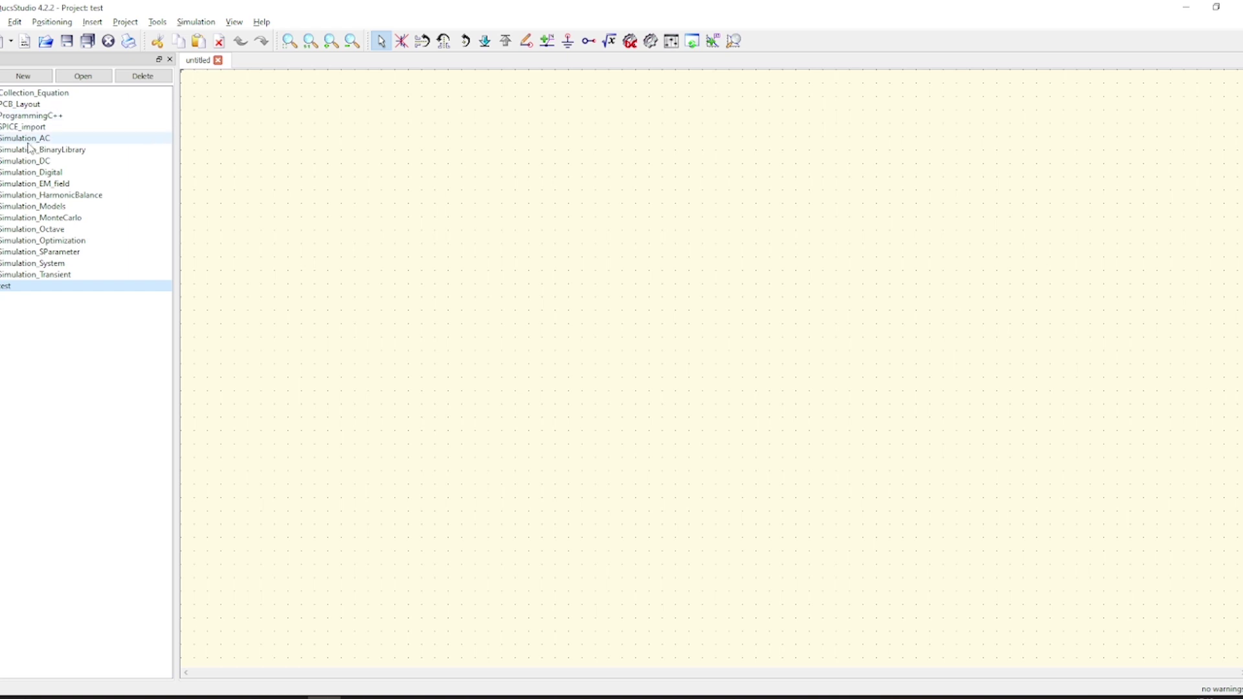
# - Open Simulation_EM_field and ProgrammingC++, expanding their layouts, displays, datasets and C++ sources folders
pyautogui.doubleClick(36, 184)
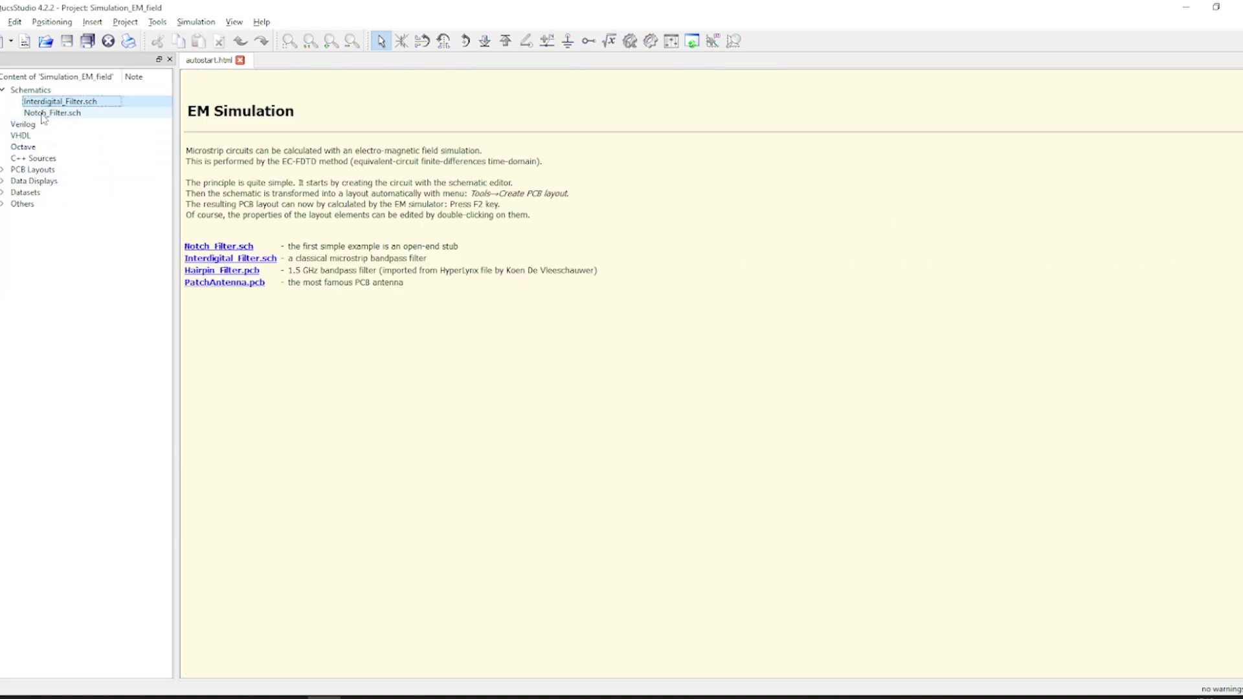
pyautogui.doubleClick(6, 170)
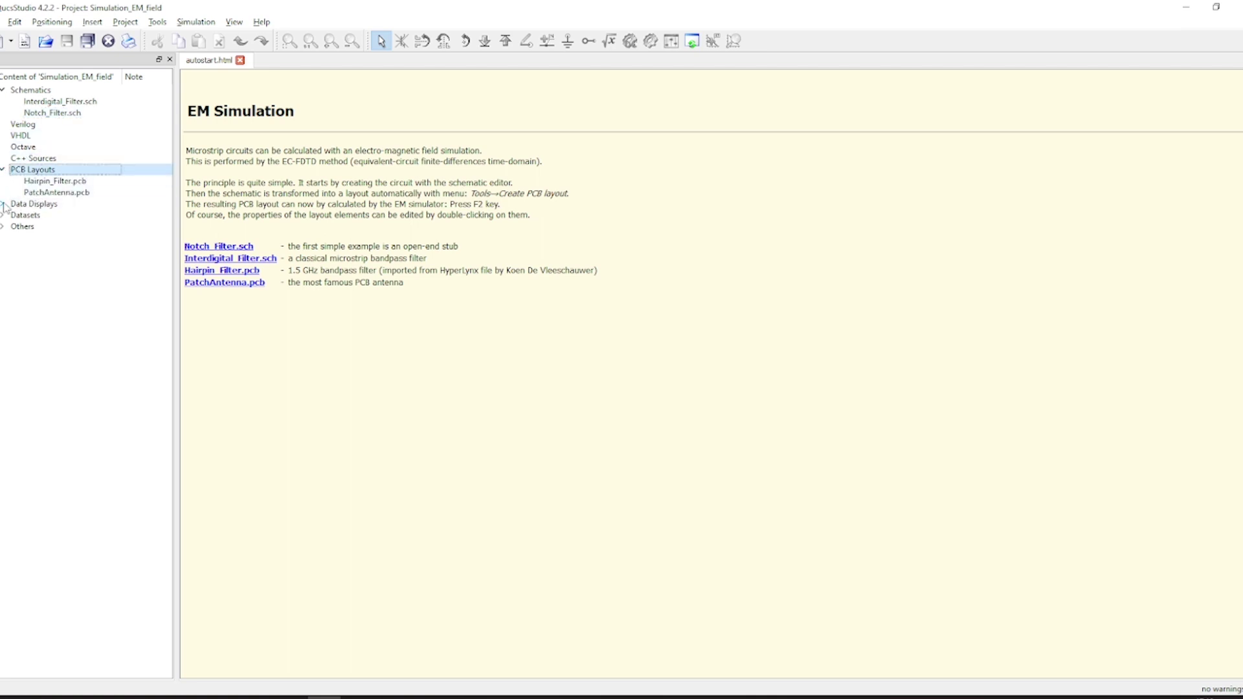
pyautogui.doubleClick(26, 204)
pyautogui.doubleClick(7, 261)
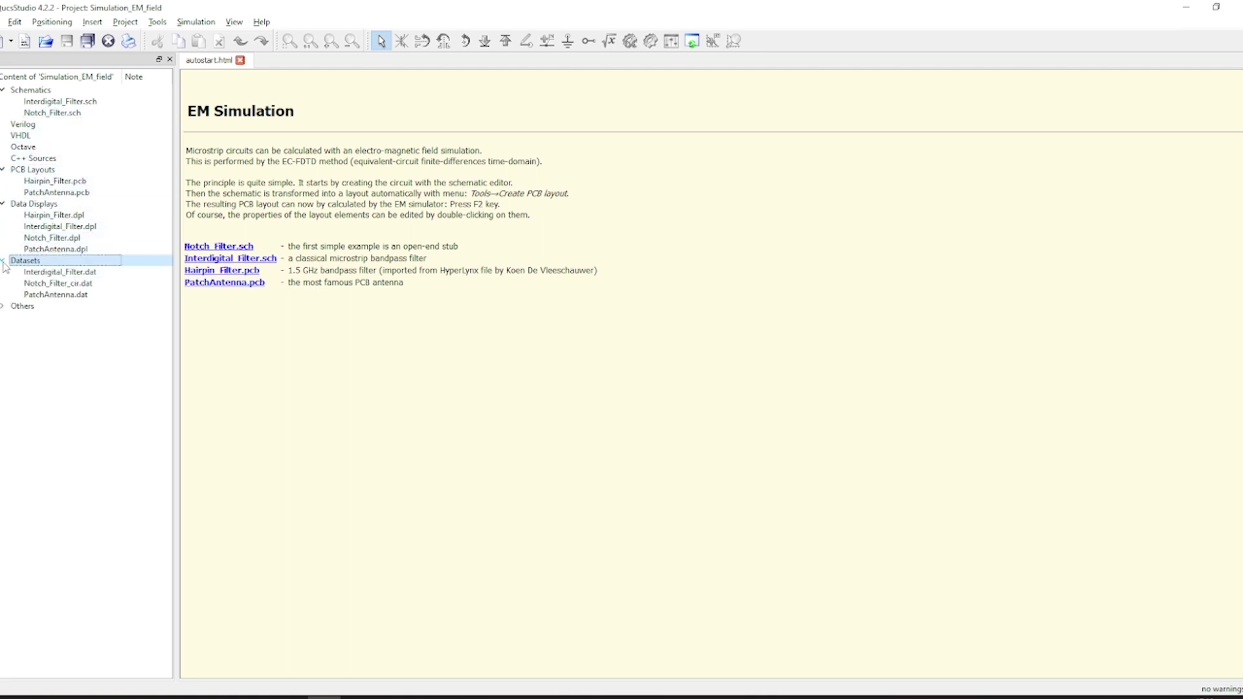
pyautogui.doubleClick(6, 306)
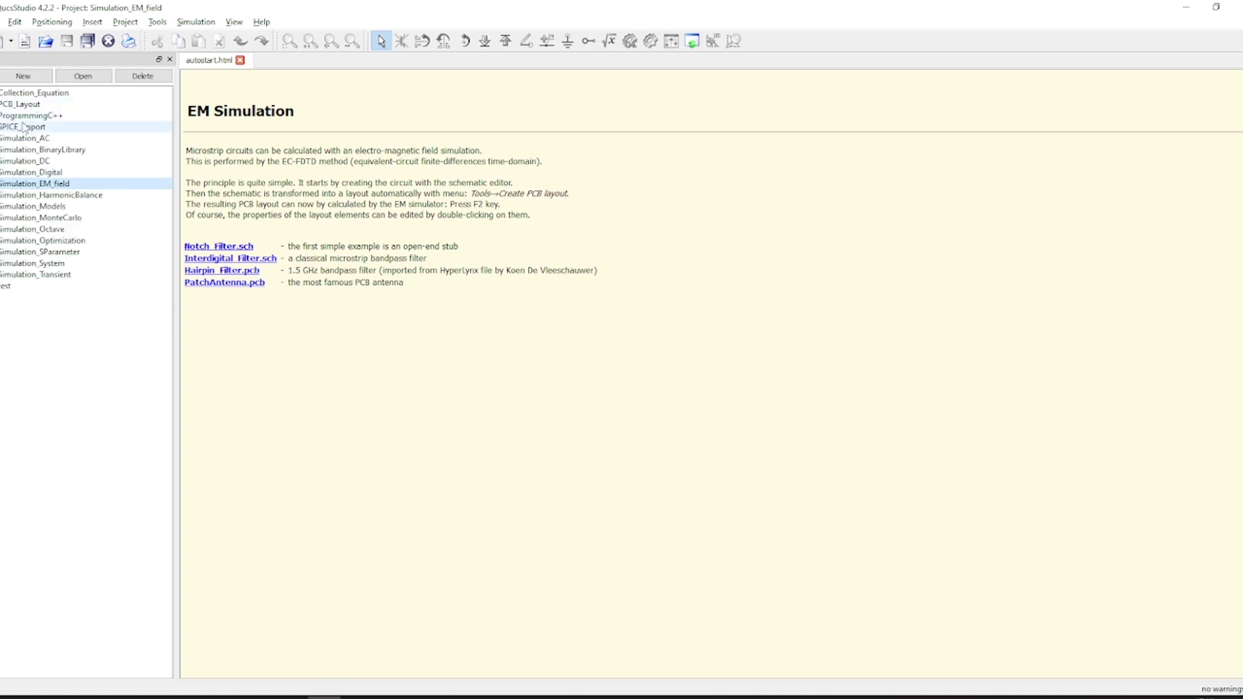
pyautogui.doubleClick(22, 121)
pyautogui.doubleClick(29, 136)
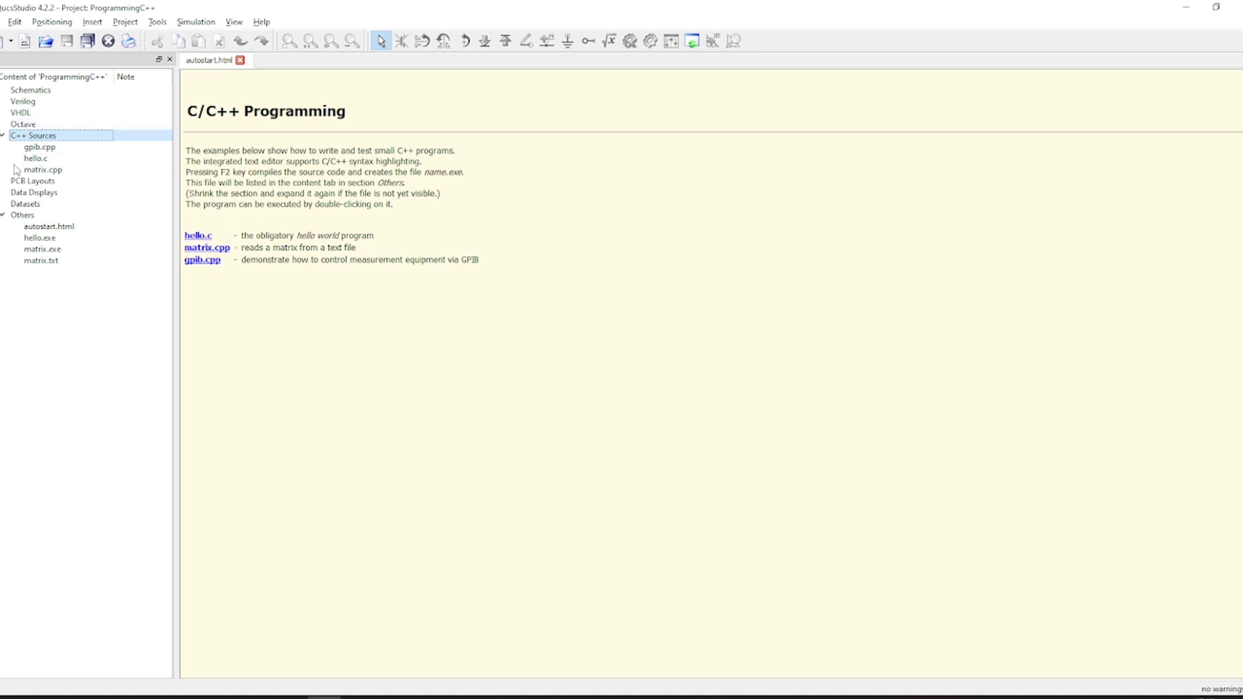
# - Open the Simulation_Octave example project and expand its Octave scripts folder
pyautogui.click(8, 117)
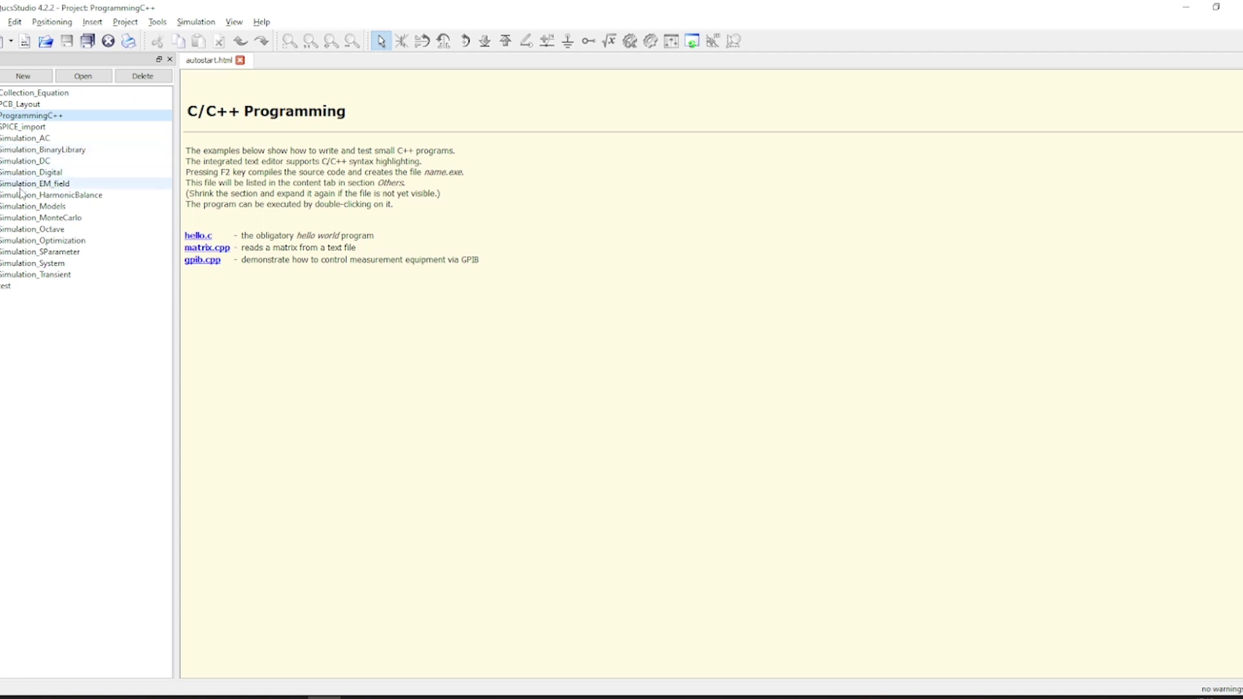
pyautogui.click(13, 232)
pyautogui.doubleClick(13, 232)
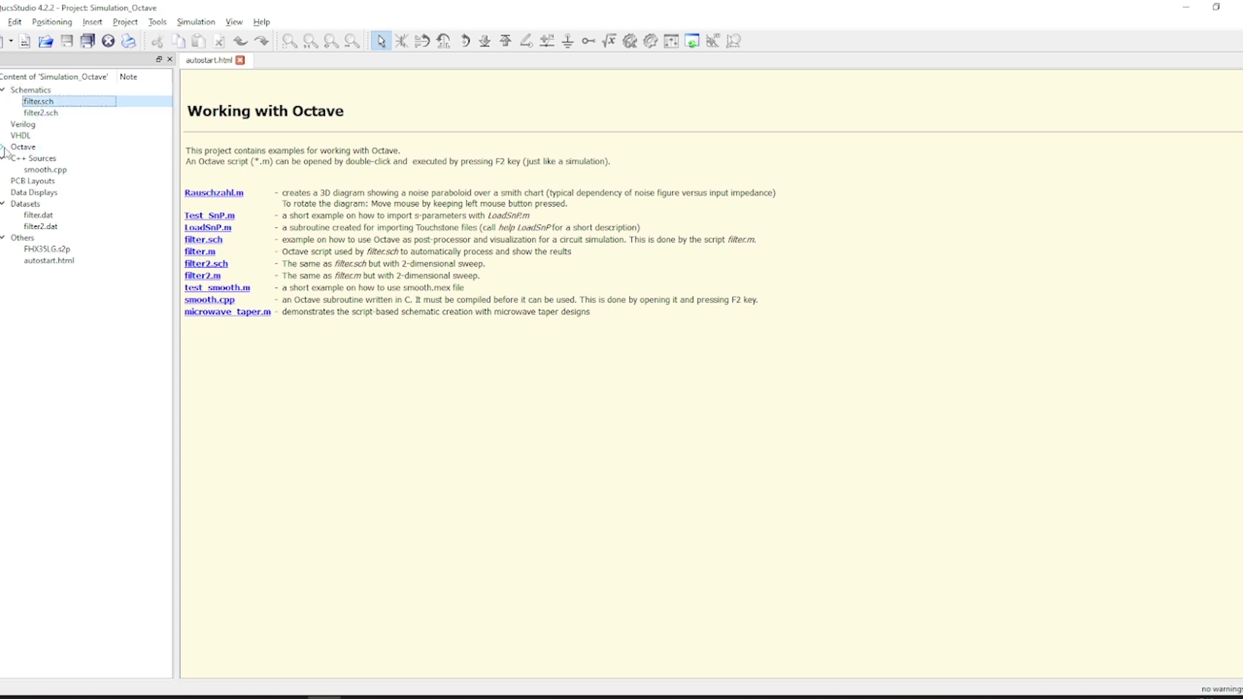
pyautogui.doubleClick(23, 147)
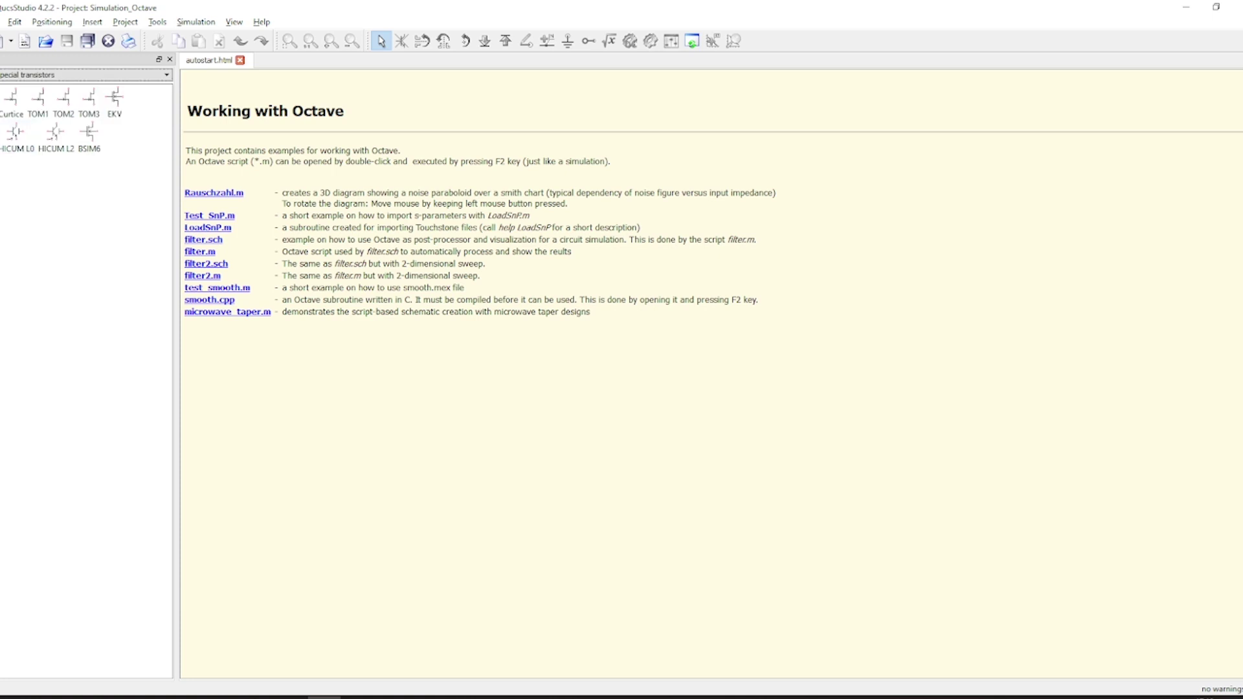
# - Browse the special transistors, lumped, devices, sources, transmission line and nonlinear component categories
pyautogui.click(78, 75)
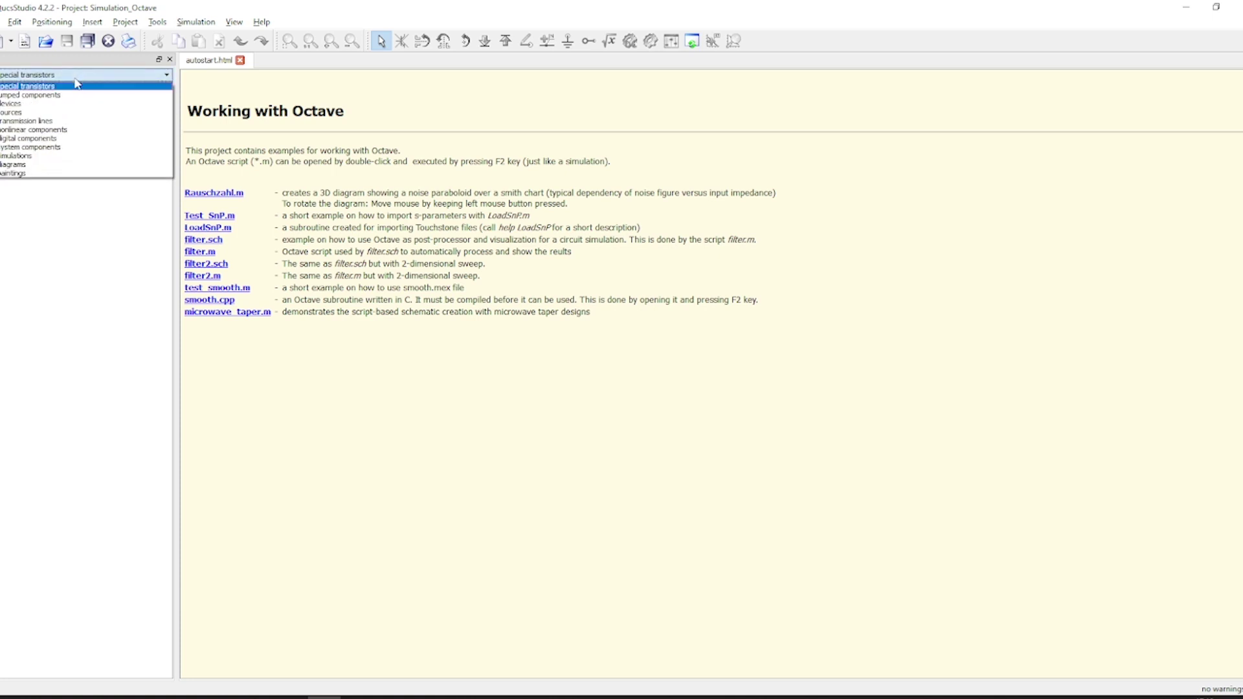
pyautogui.click(76, 85)
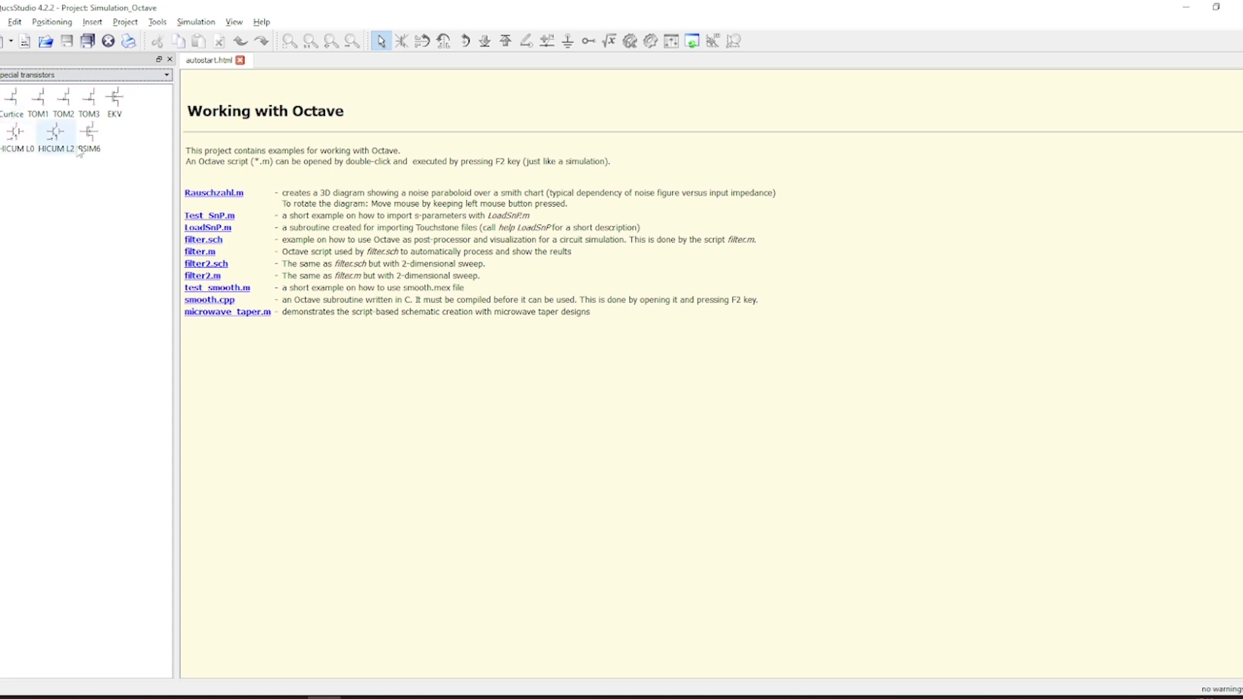
pyautogui.click(102, 77)
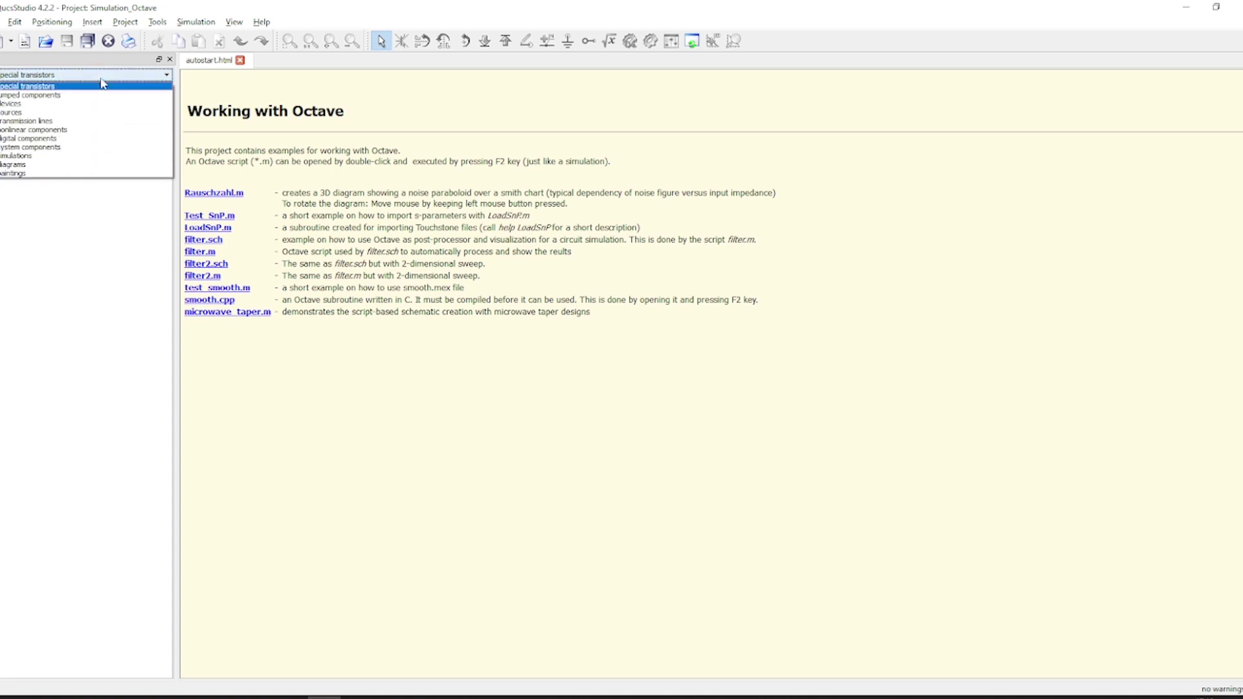
pyautogui.click(56, 97)
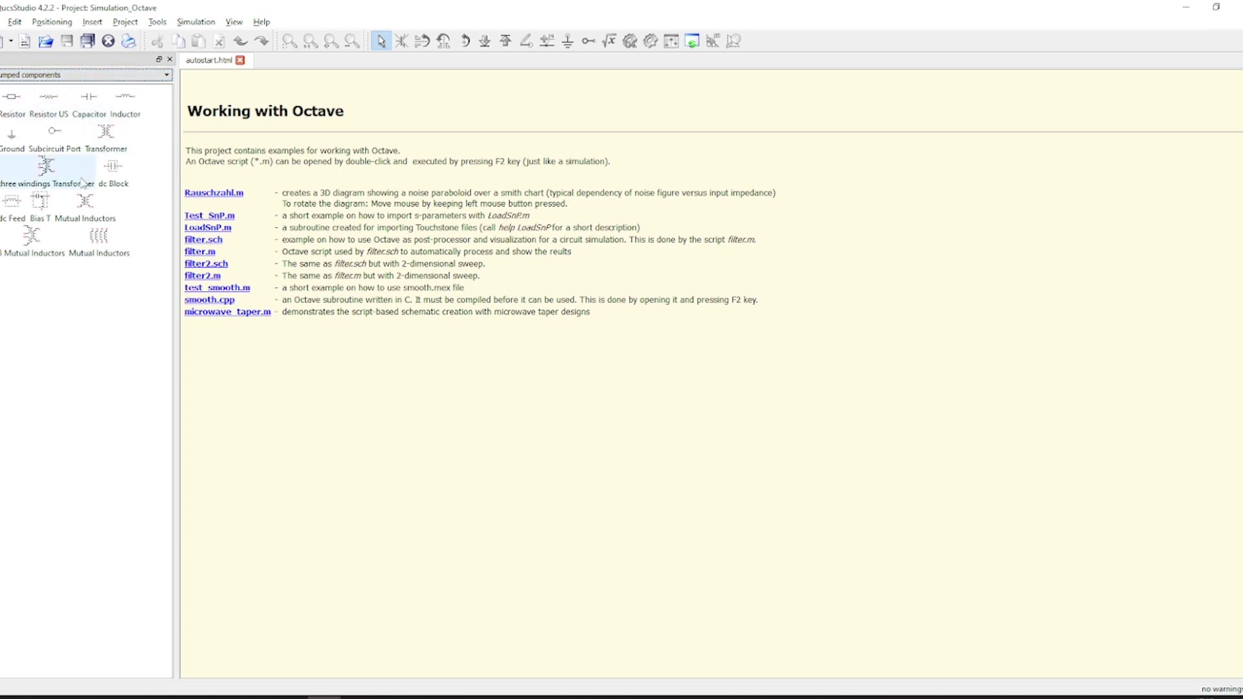
pyautogui.click(56, 77)
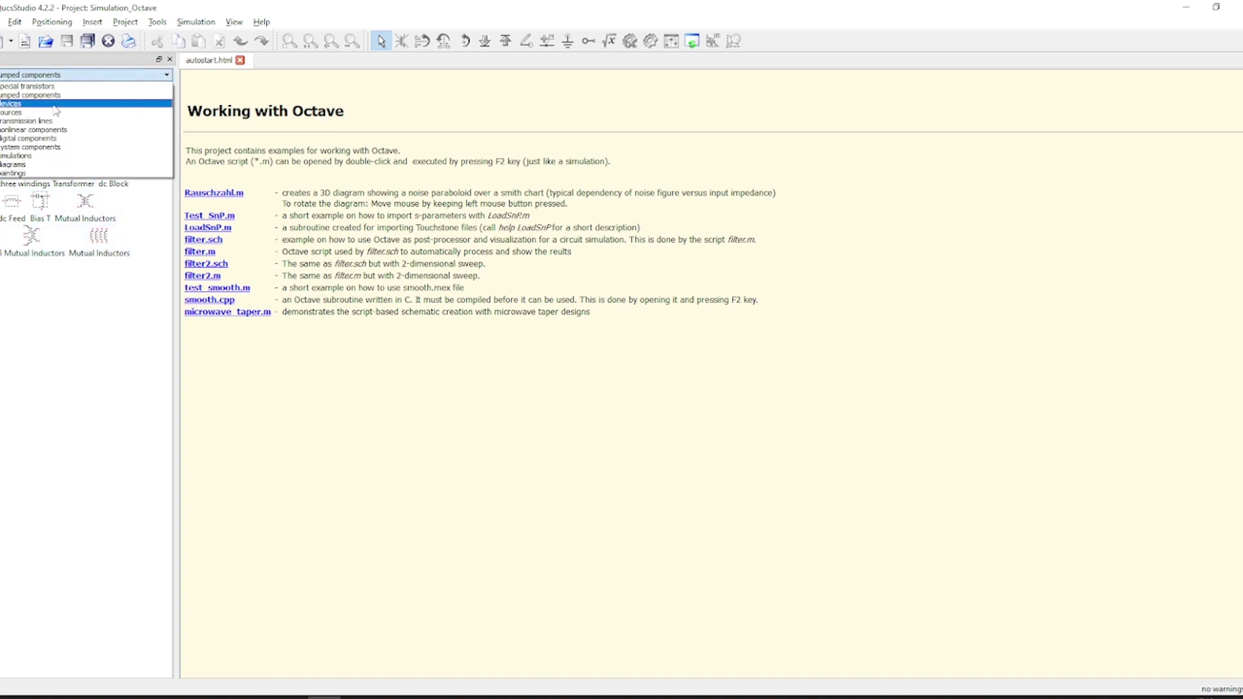
pyautogui.click(24, 103)
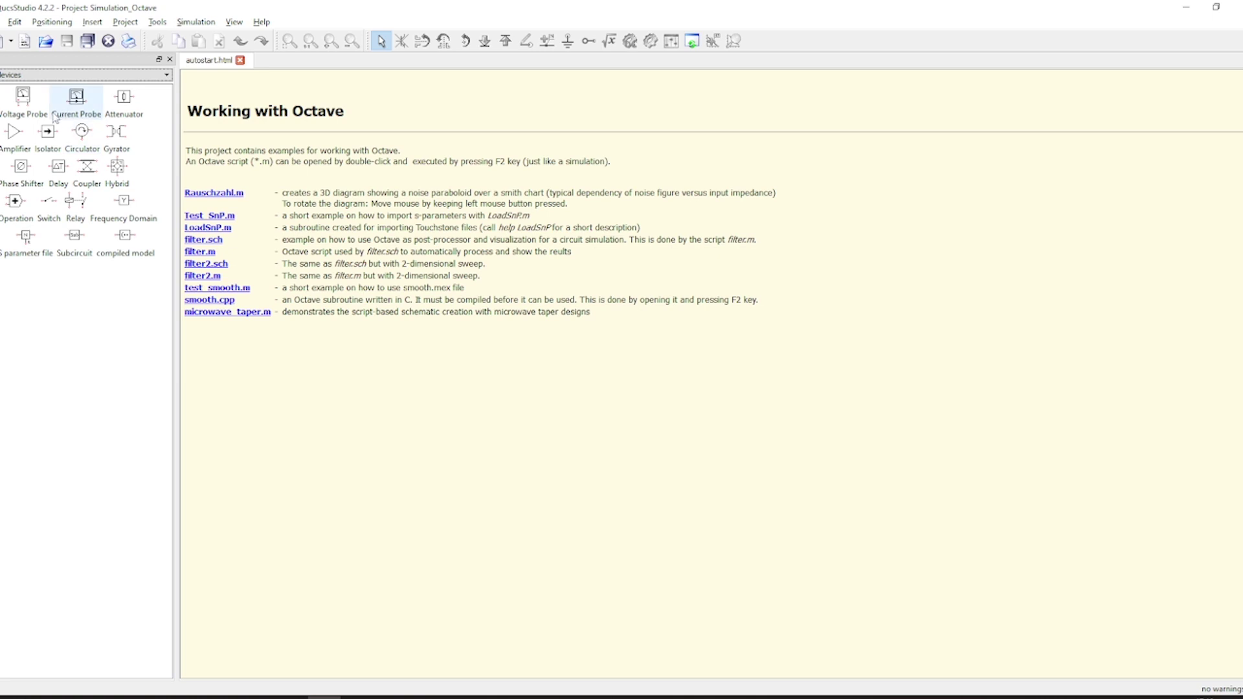
pyautogui.click(63, 77)
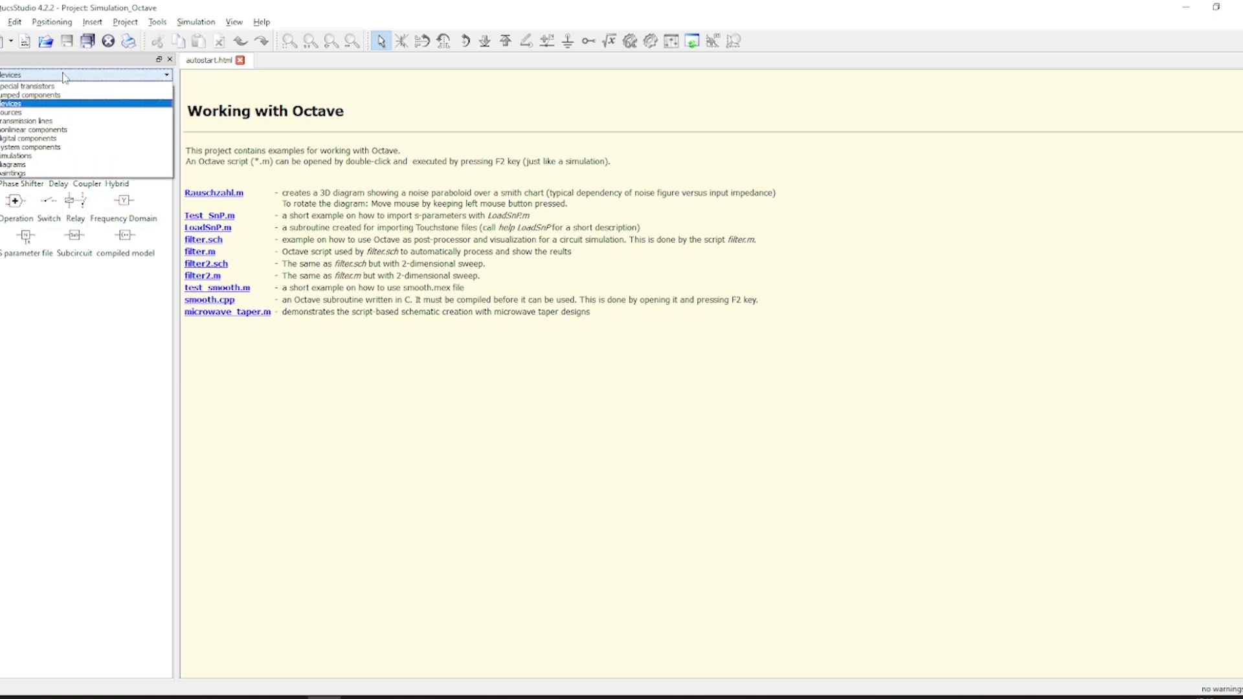
pyautogui.click(71, 113)
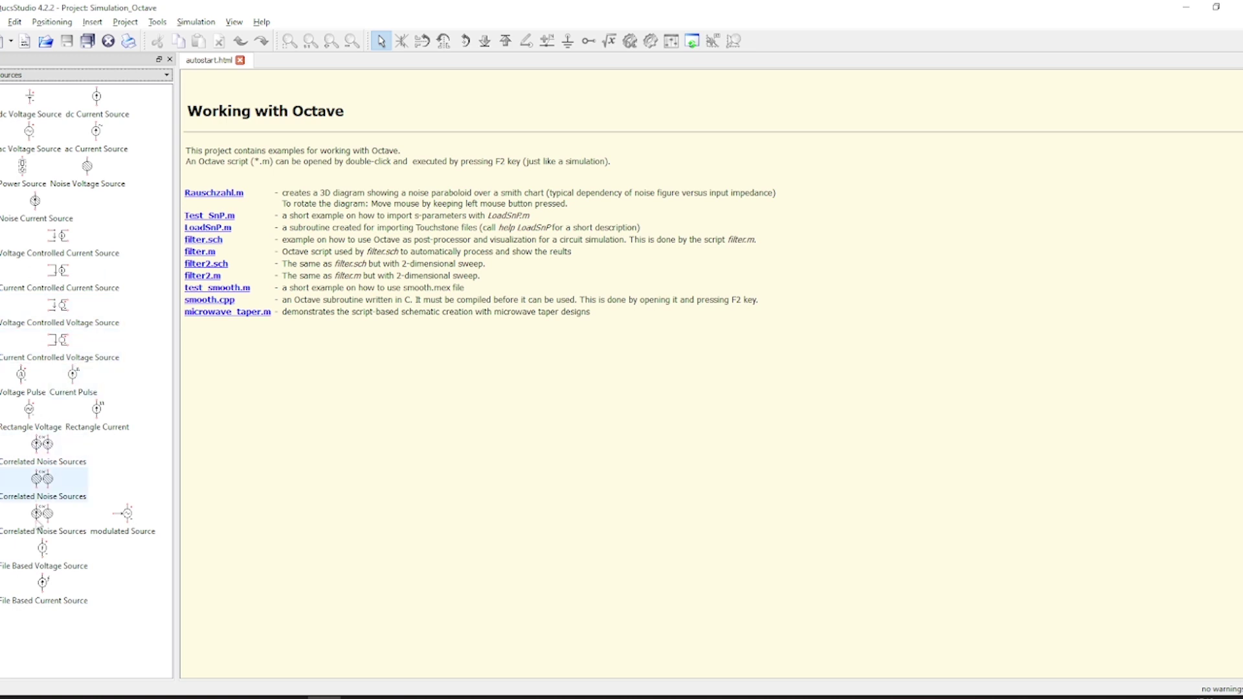
pyautogui.click(57, 80)
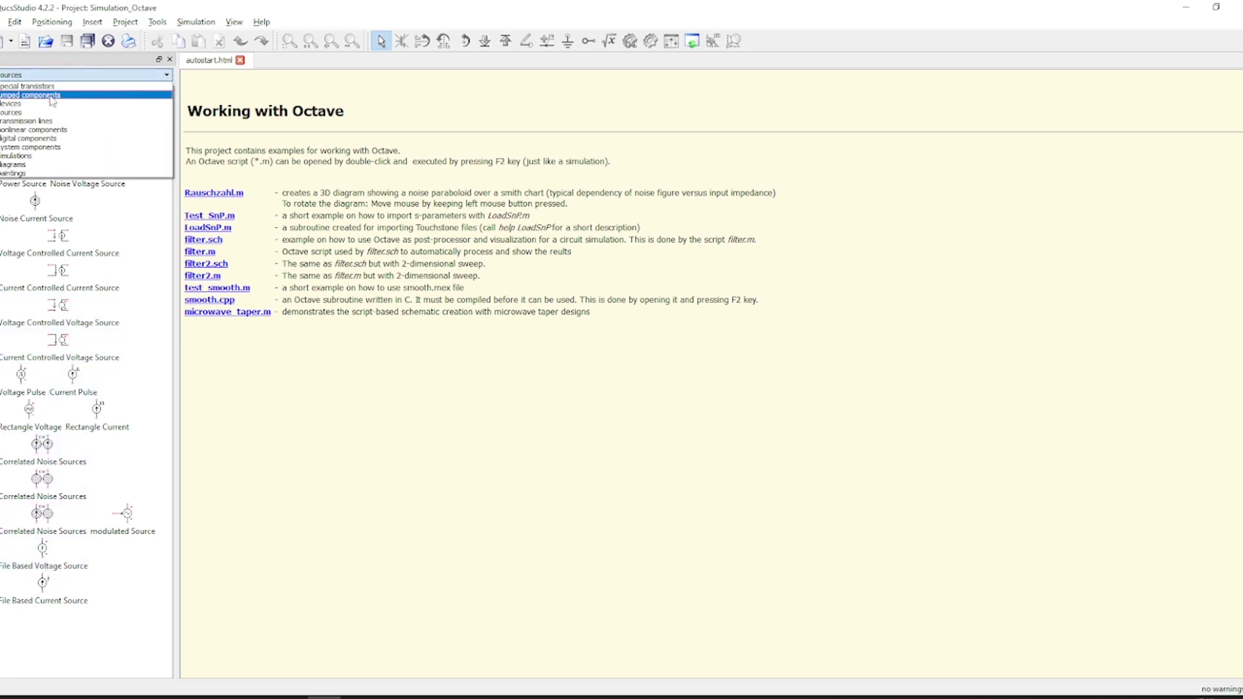
pyautogui.click(53, 121)
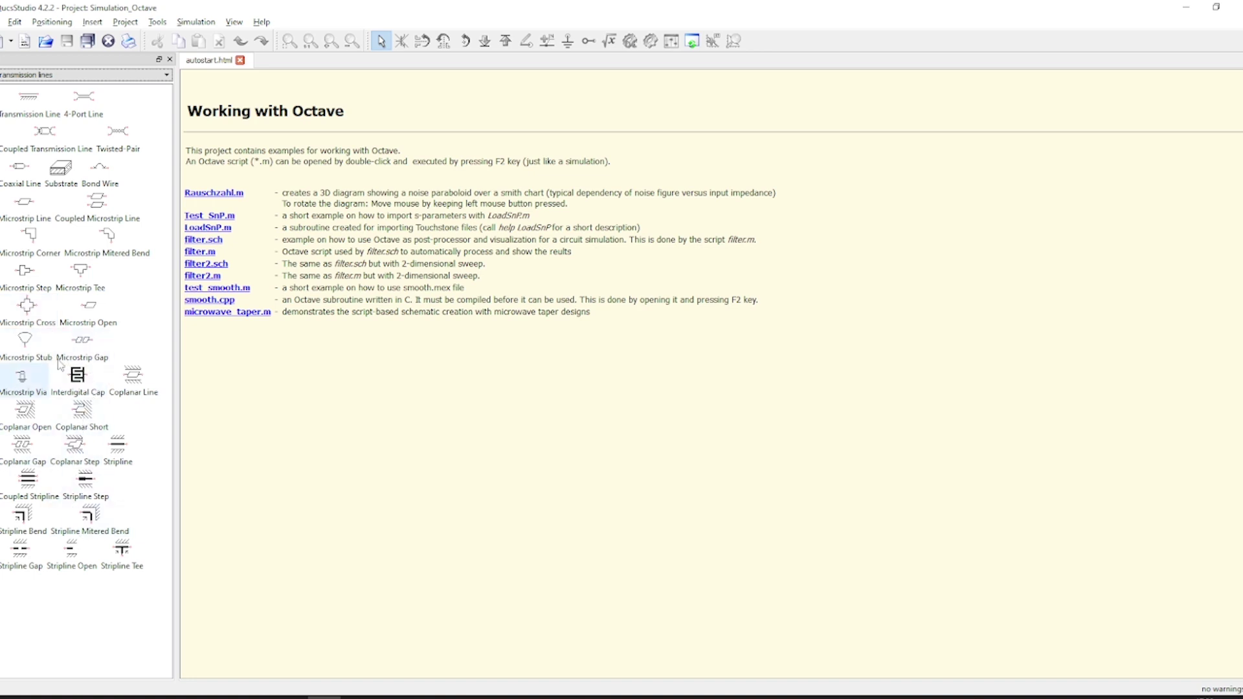
pyautogui.click(67, 75)
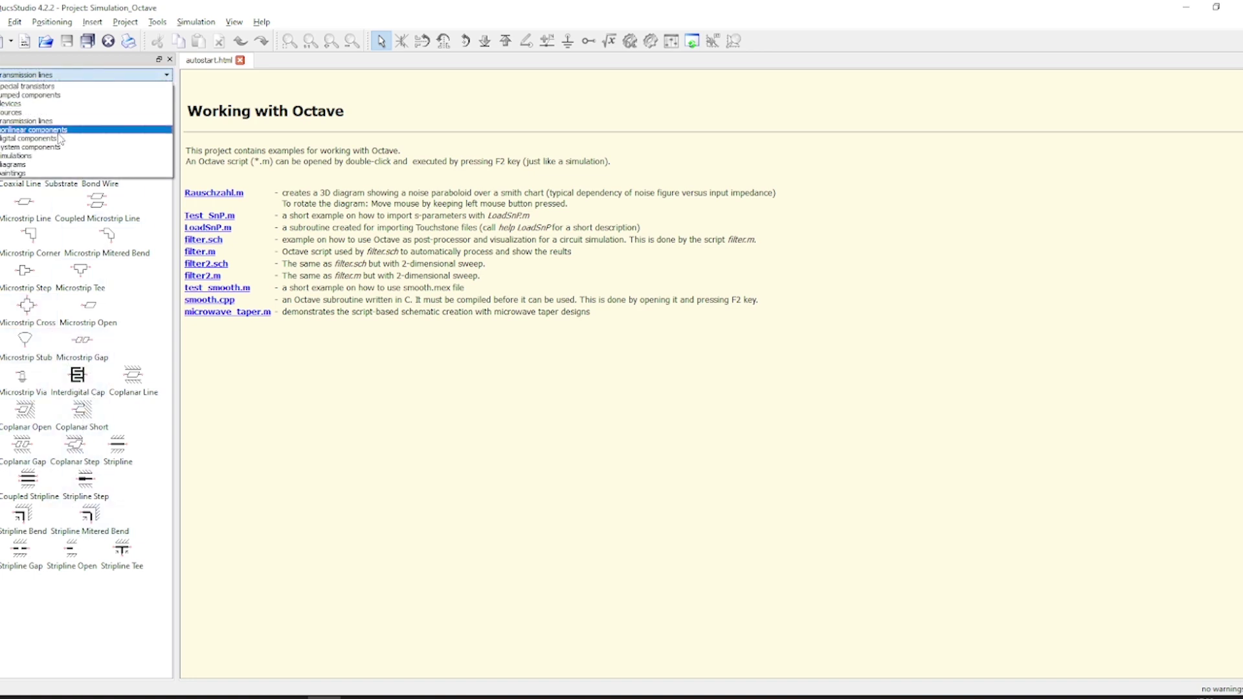
pyautogui.click(59, 131)
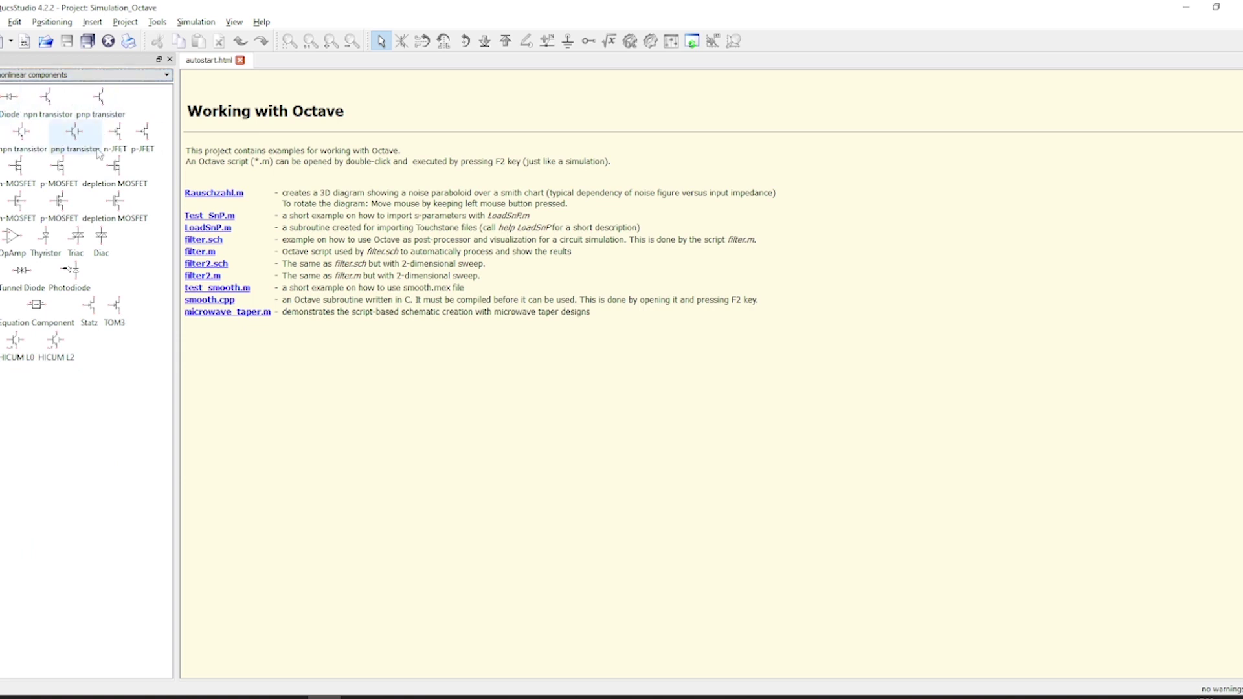
# - Browse the digital, system, simulation, diagrams and paintings component categories
pyautogui.click(65, 75)
pyautogui.click(53, 138)
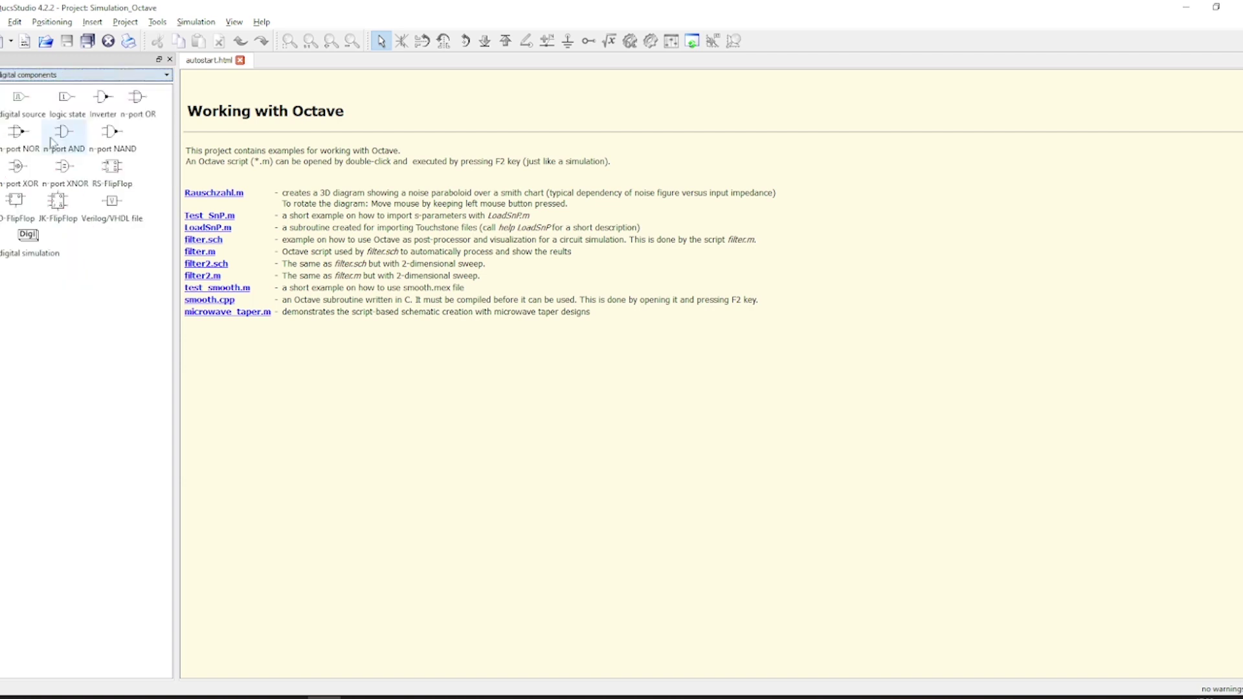
pyautogui.click(82, 77)
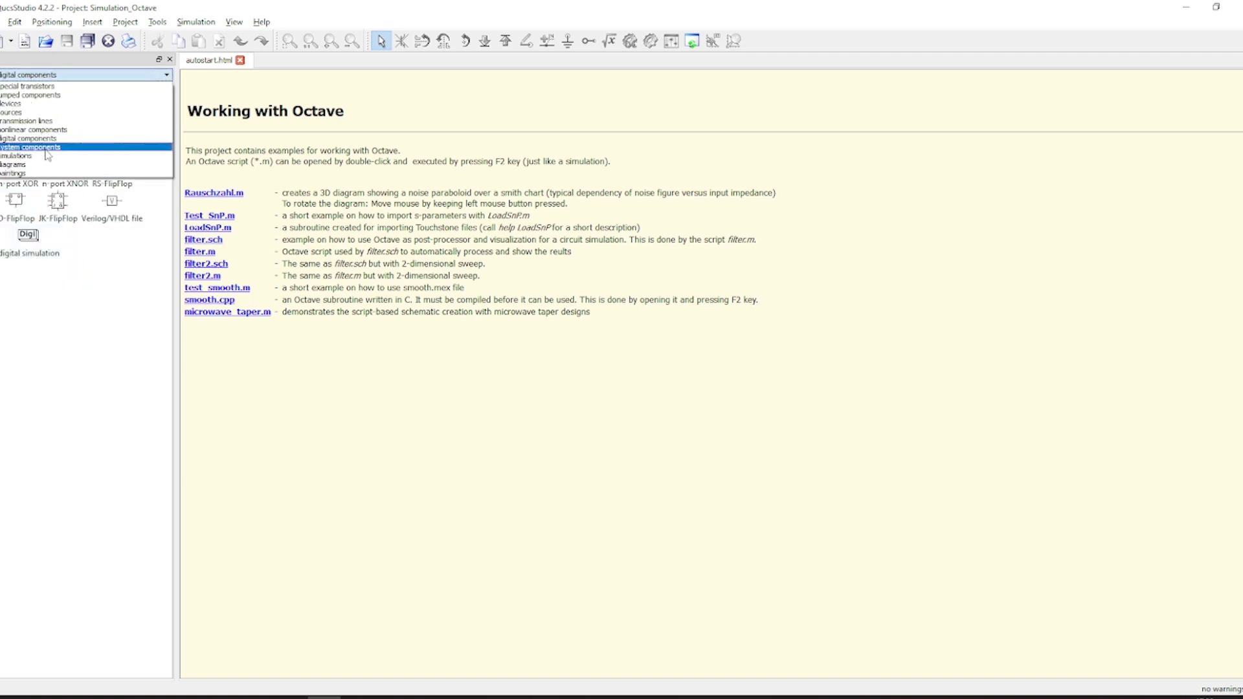
pyautogui.click(68, 139)
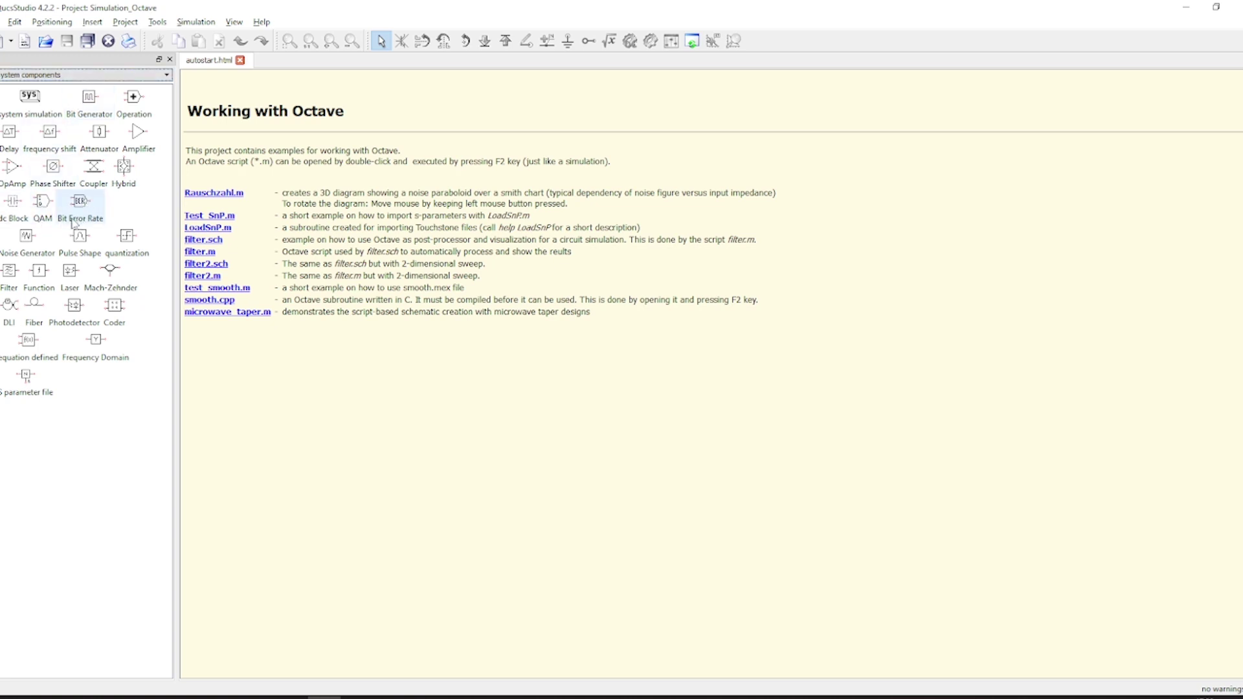
pyautogui.click(76, 74)
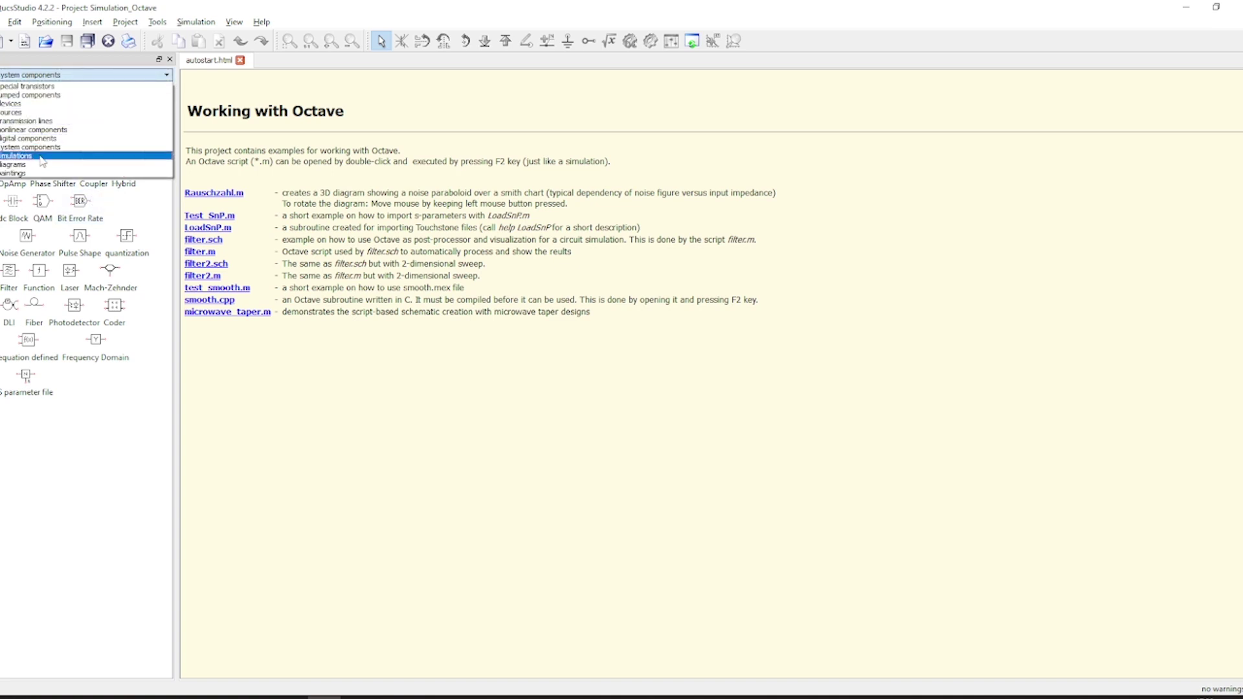
pyautogui.click(40, 158)
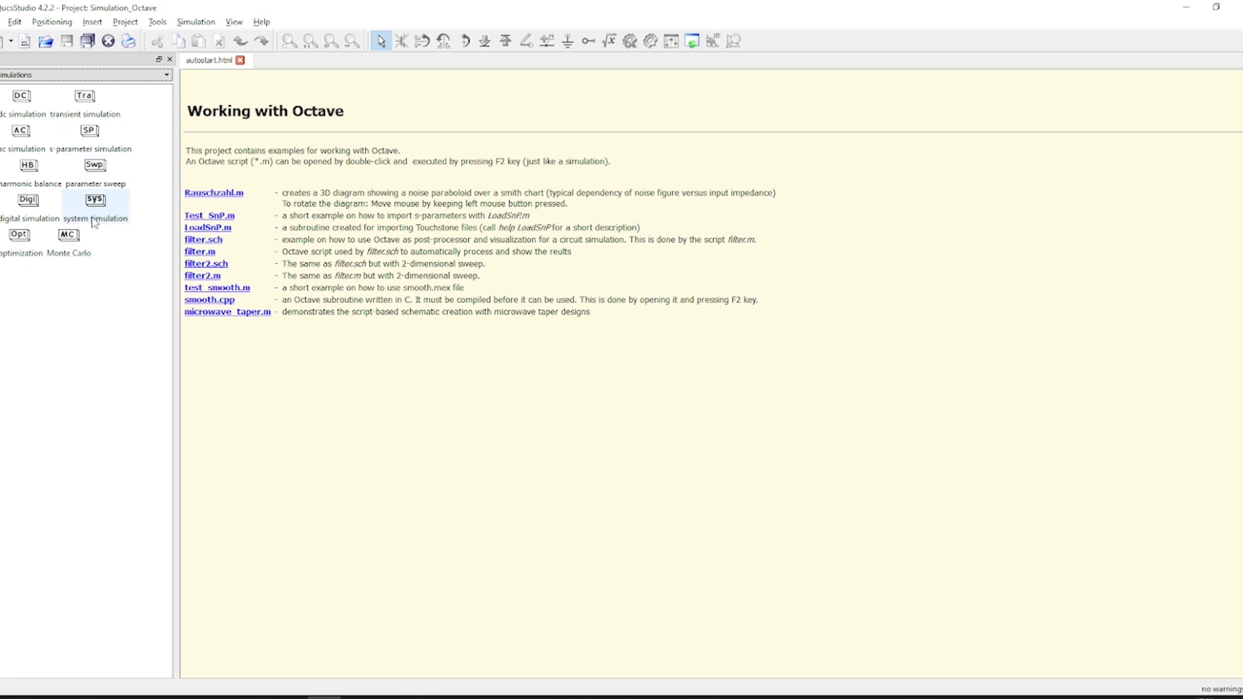
pyautogui.click(41, 75)
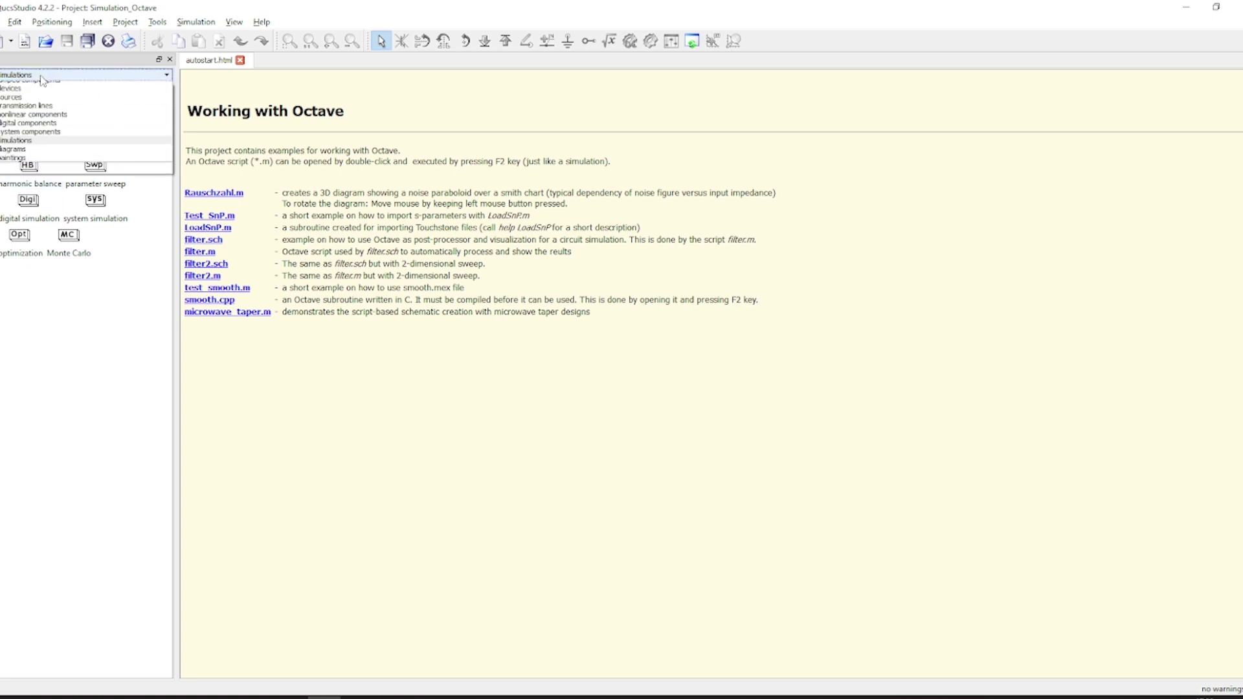
pyautogui.click(40, 165)
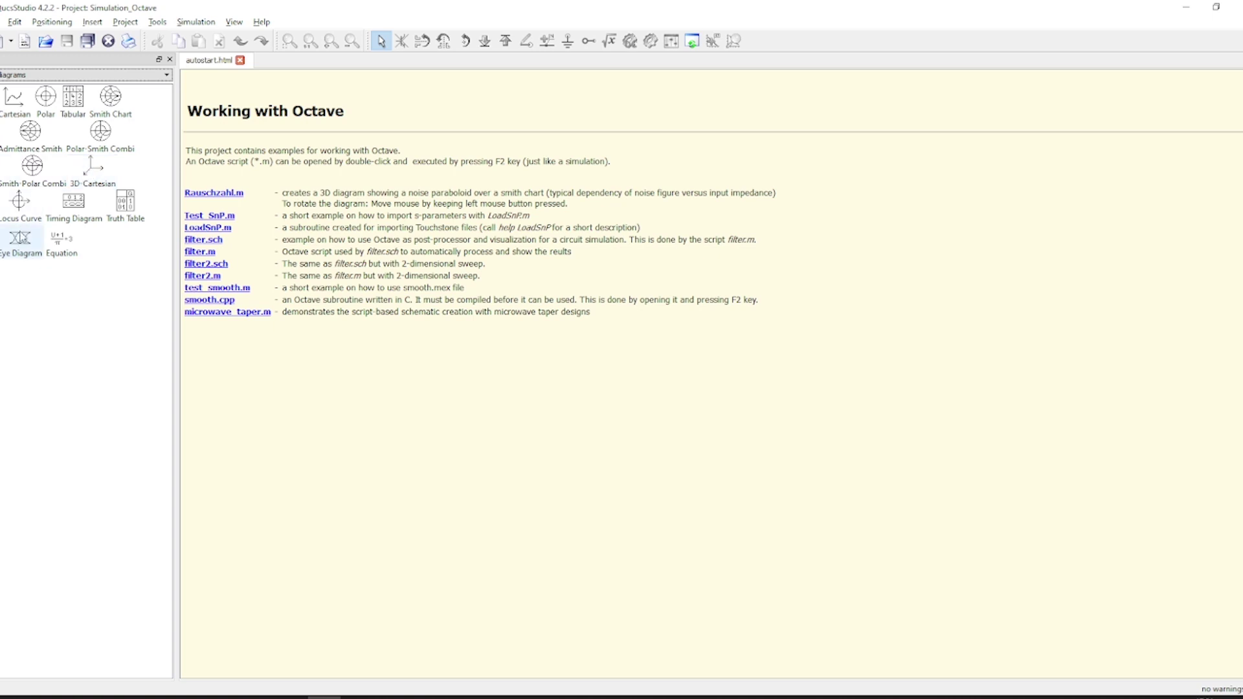
pyautogui.click(33, 74)
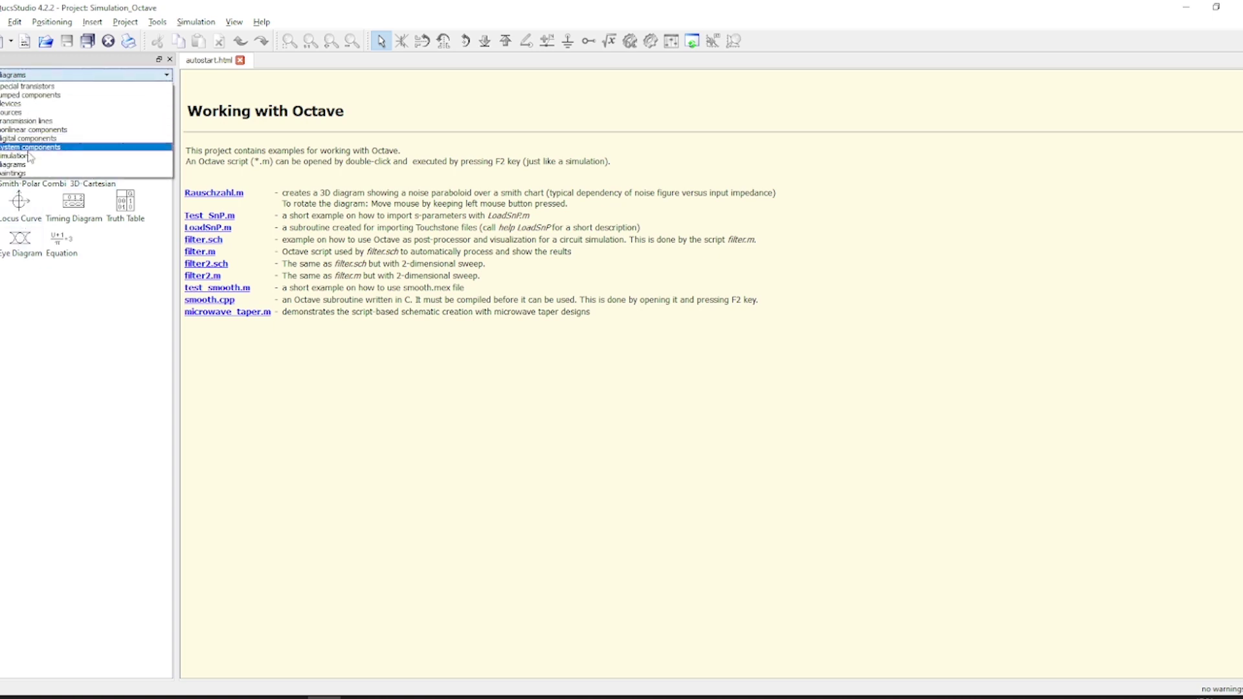
pyautogui.click(26, 143)
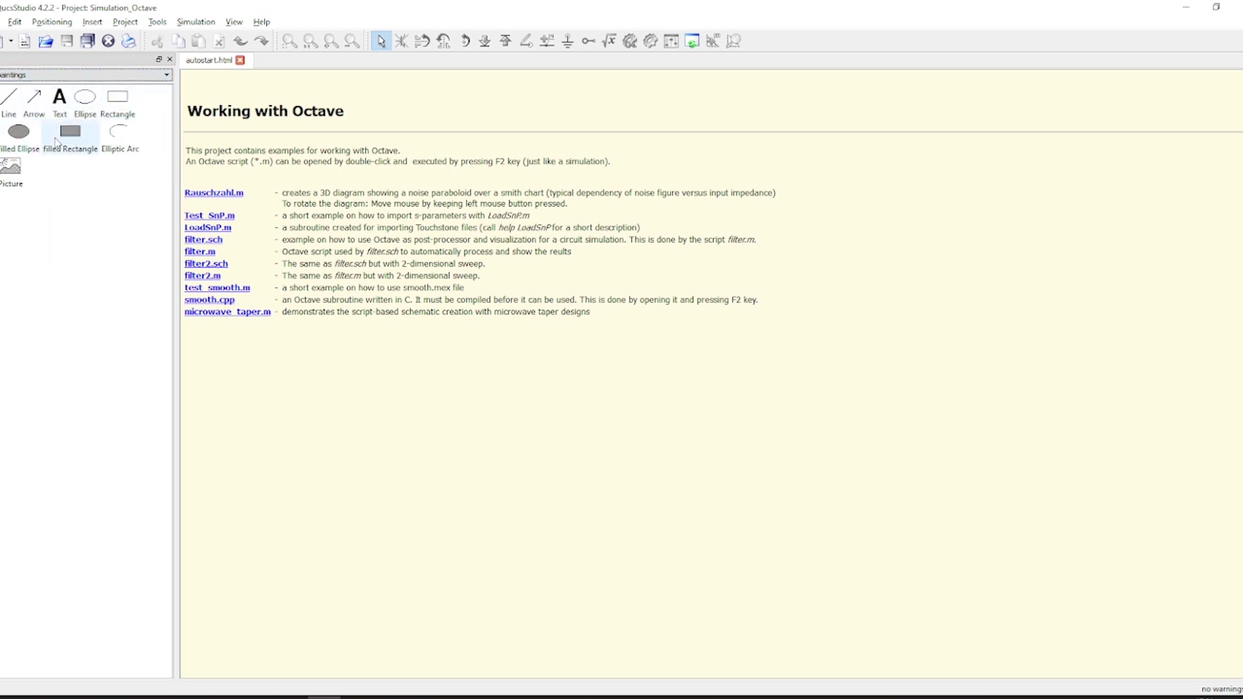
pyautogui.click(41, 75)
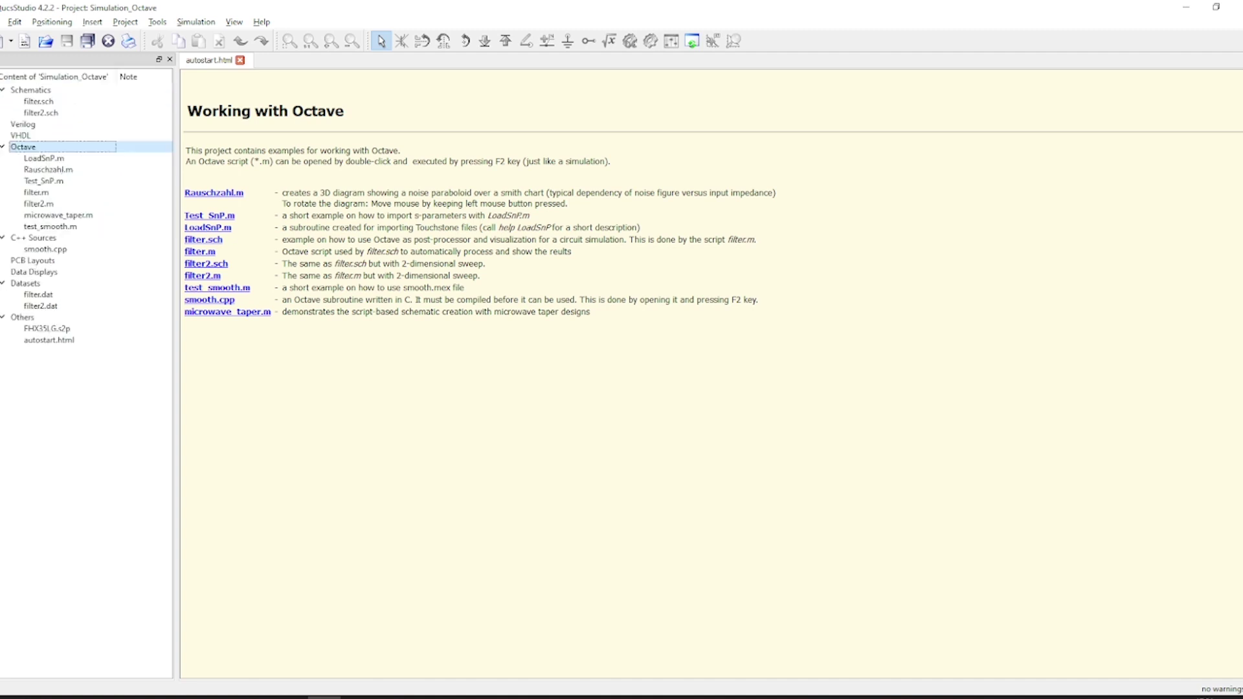
# - Open filter2.sch and select the op-amp OP1 and the AC1 simulation block
pyautogui.doubleClick(55, 114)
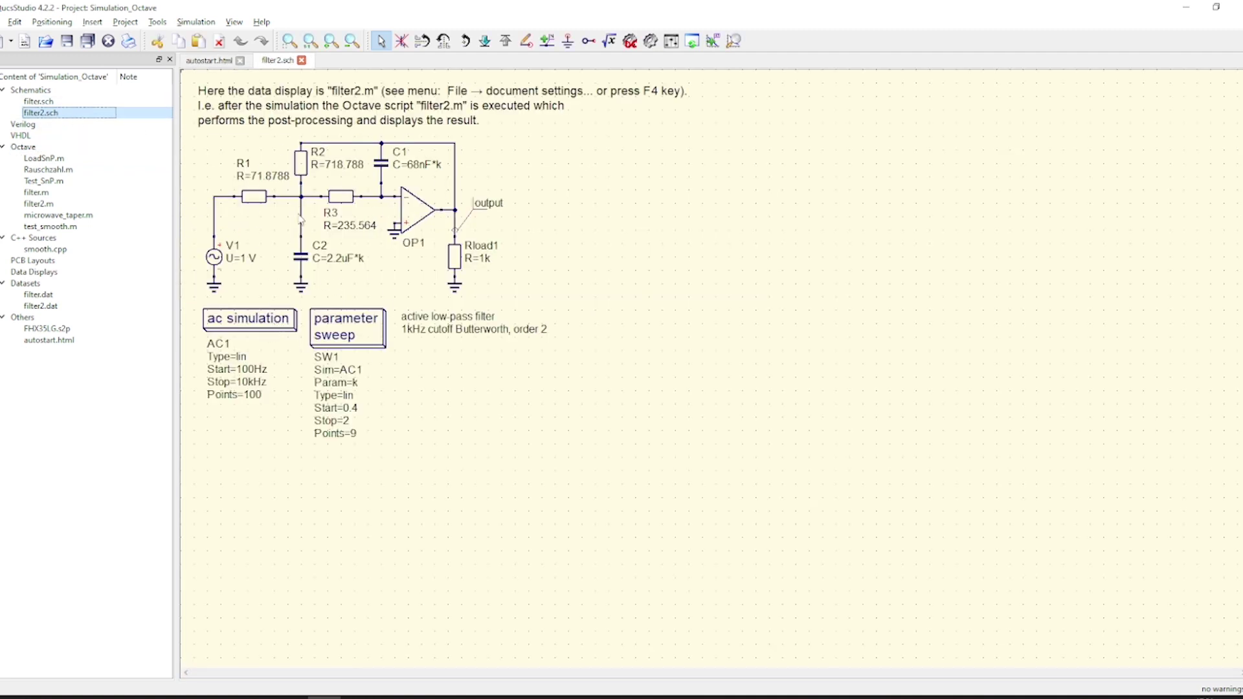
pyautogui.click(419, 231)
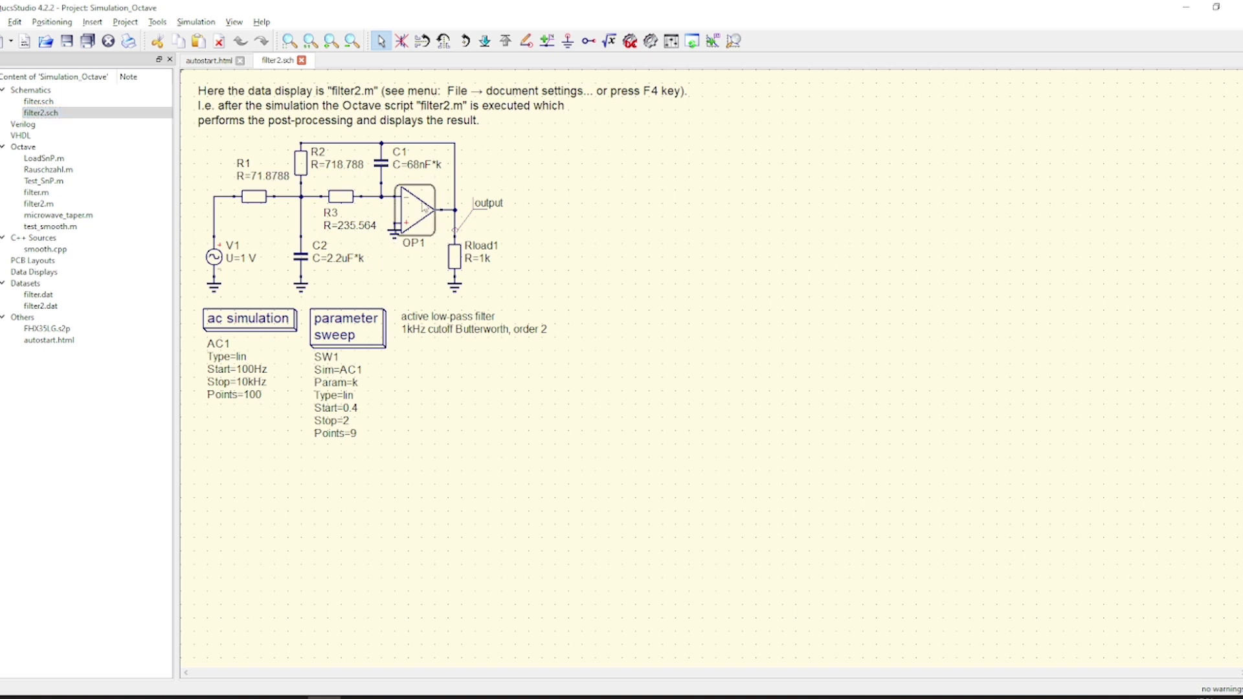
pyautogui.click(291, 326)
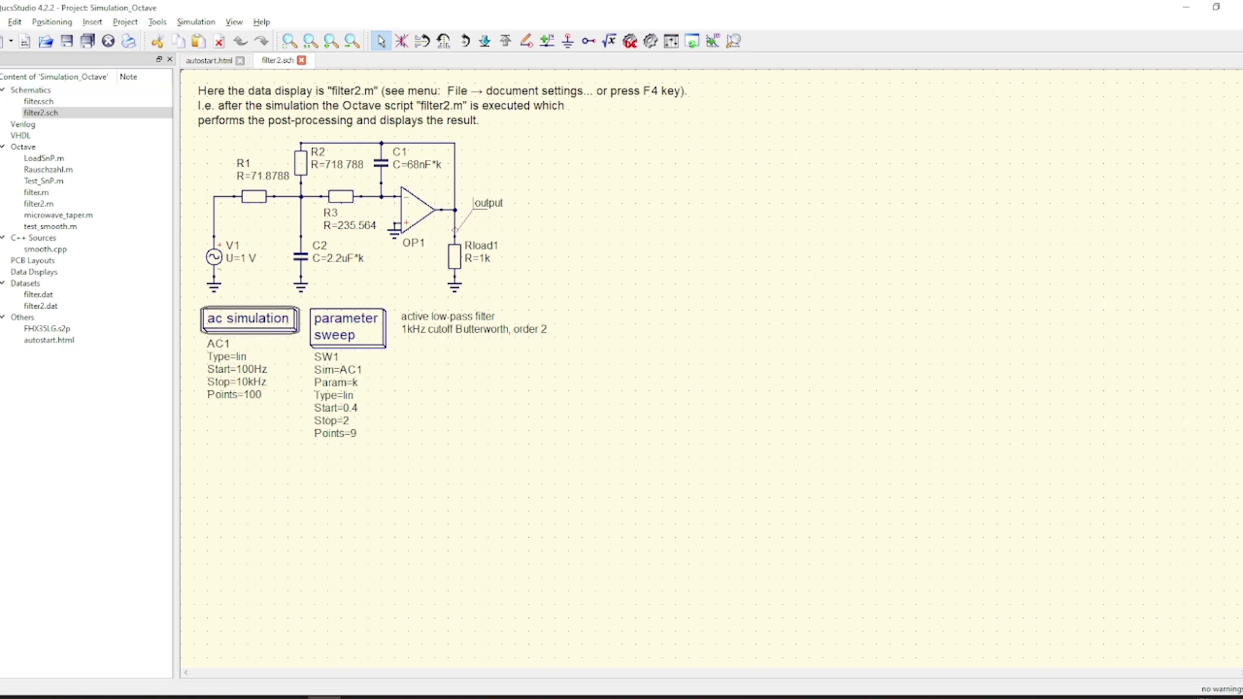
# - Place a trial AC2 simulation block below the circuit, then delete it
pyautogui.click(84, 74)
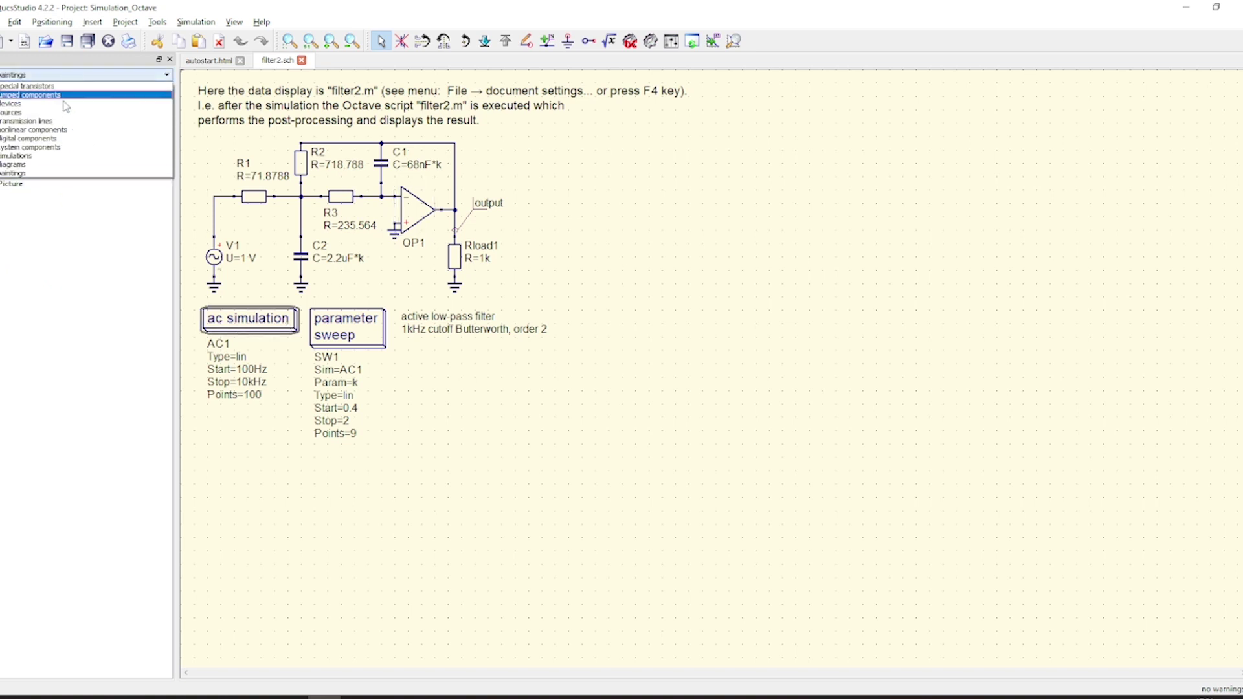
pyautogui.click(60, 162)
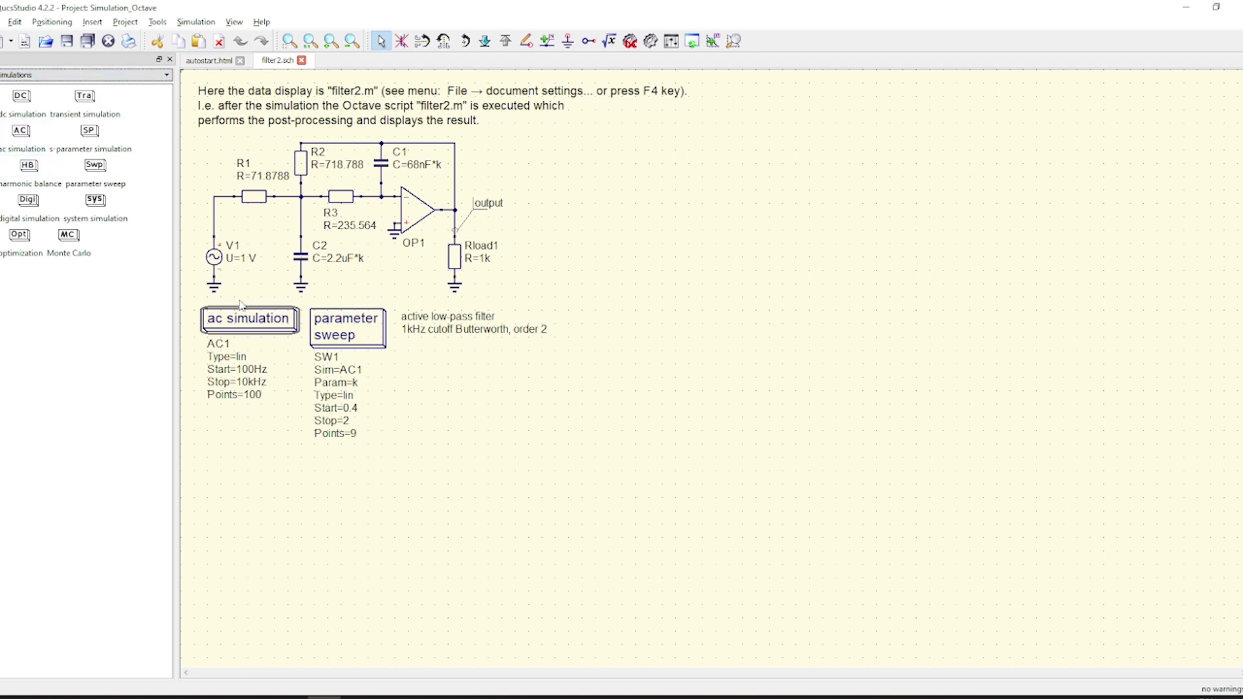
pyautogui.click(21, 133)
pyautogui.moveTo(356, 531); pyautogui.dragTo(357, 533)
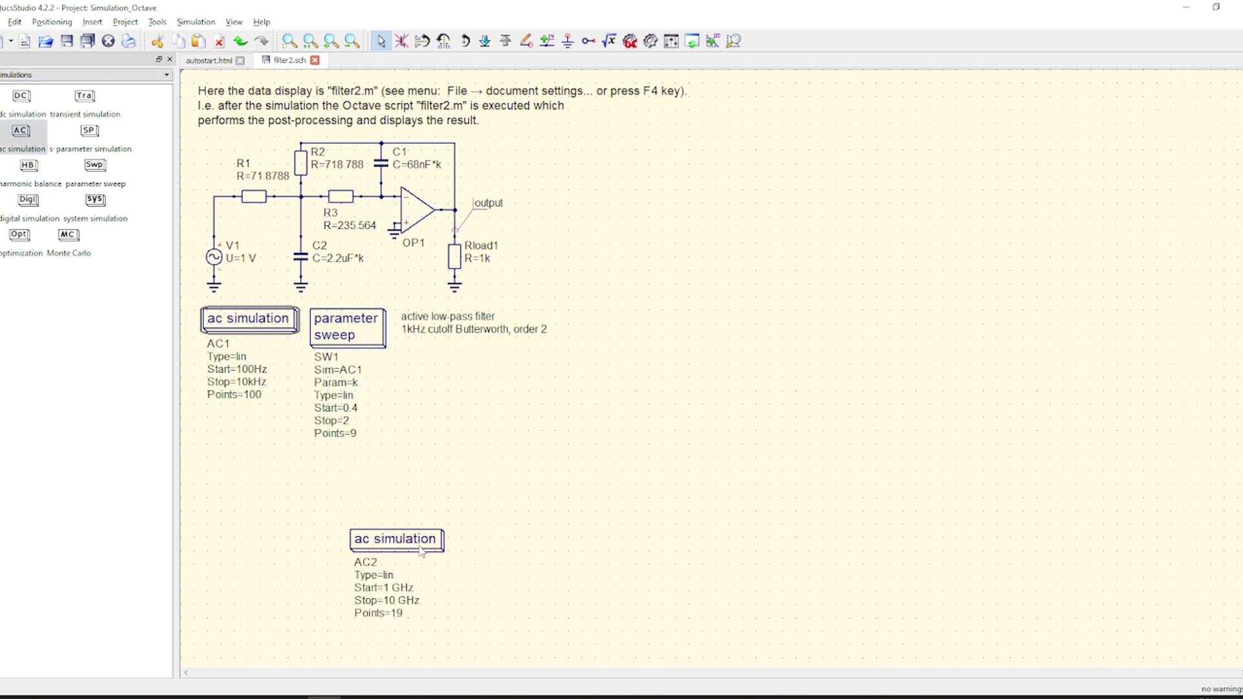
pyautogui.click(422, 550)
pyautogui.press('Delete')
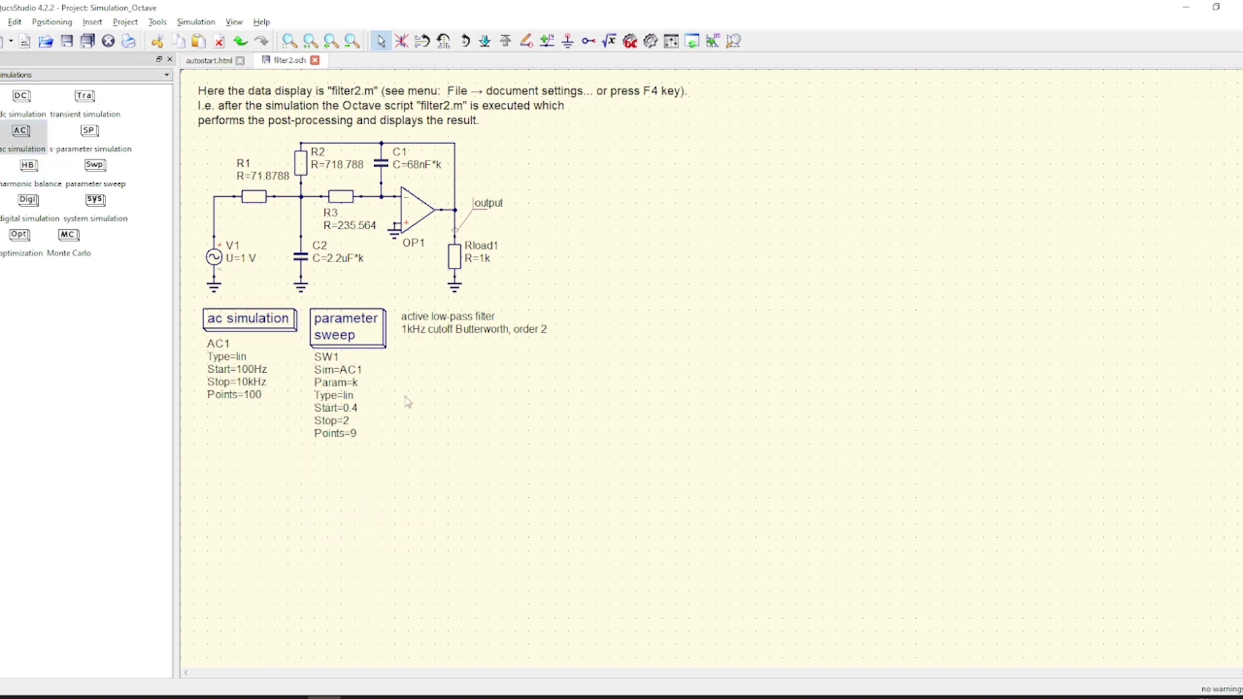
# - Inspect SW1, C2, C1's 68nF*k value and AC1's type, start, stop and points values
pyautogui.click(368, 339)
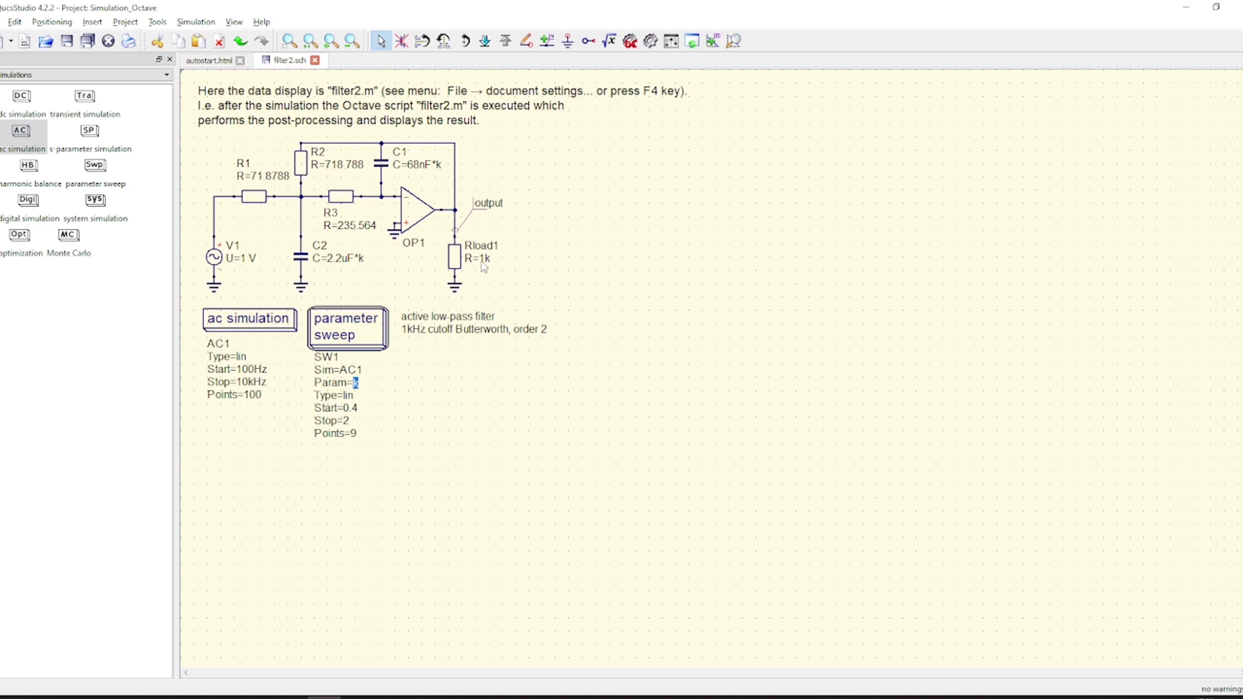
pyautogui.click(305, 266)
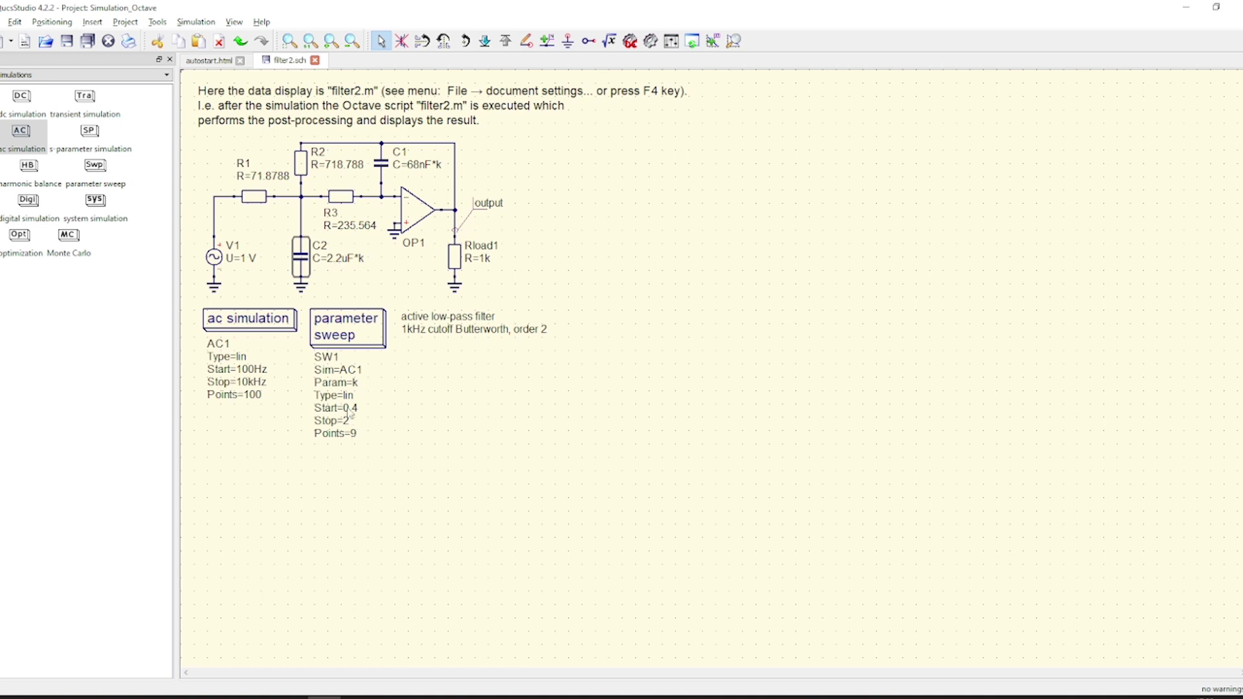
pyautogui.doubleClick(422, 165)
pyautogui.click(245, 371)
pyautogui.click(245, 383)
pyautogui.click(249, 395)
pyautogui.click(240, 358)
pyautogui.click(532, 276)
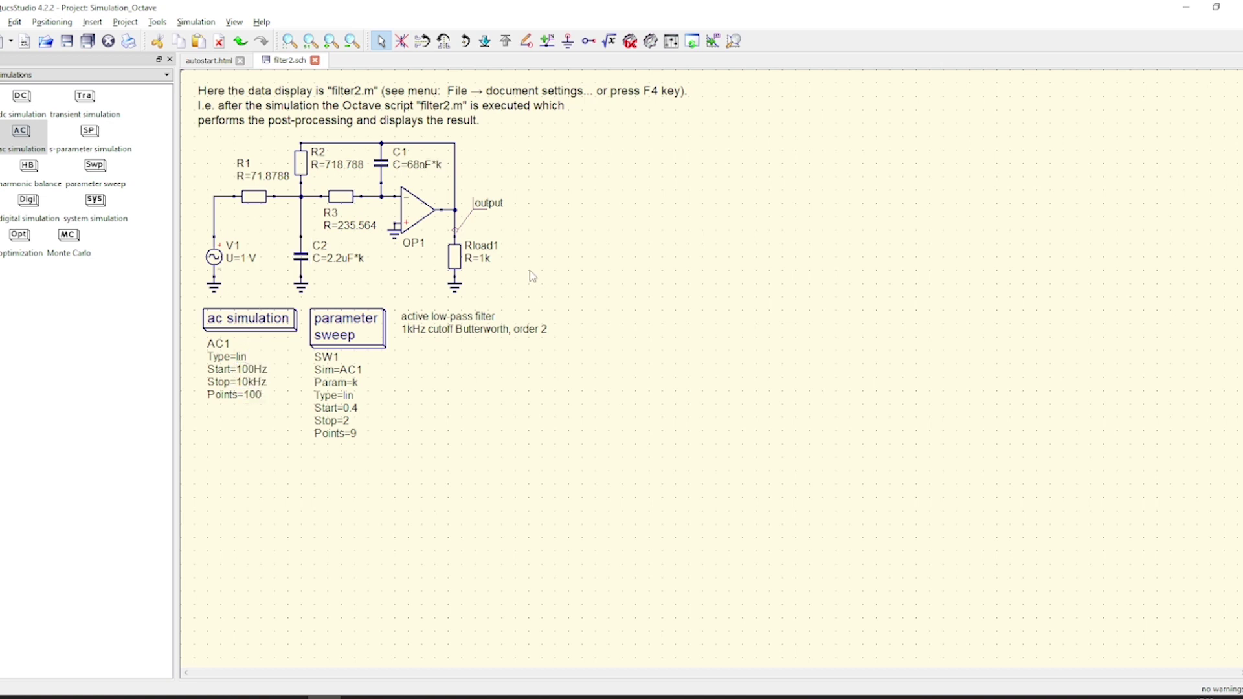
# - Simulate filter2 and arrange the 2D and 3D Octave plots side by side, enlarging the 3D one
pyautogui.click(651, 42)
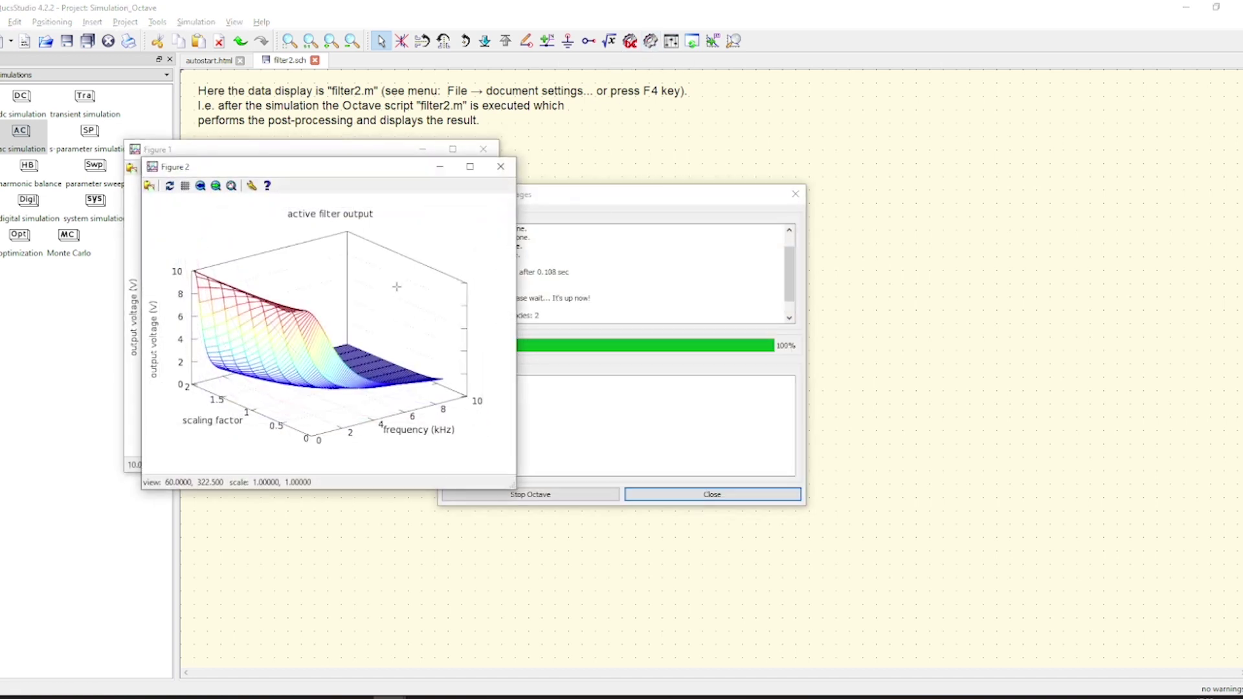
pyautogui.moveTo(383, 173); pyautogui.dragTo(769, 154)
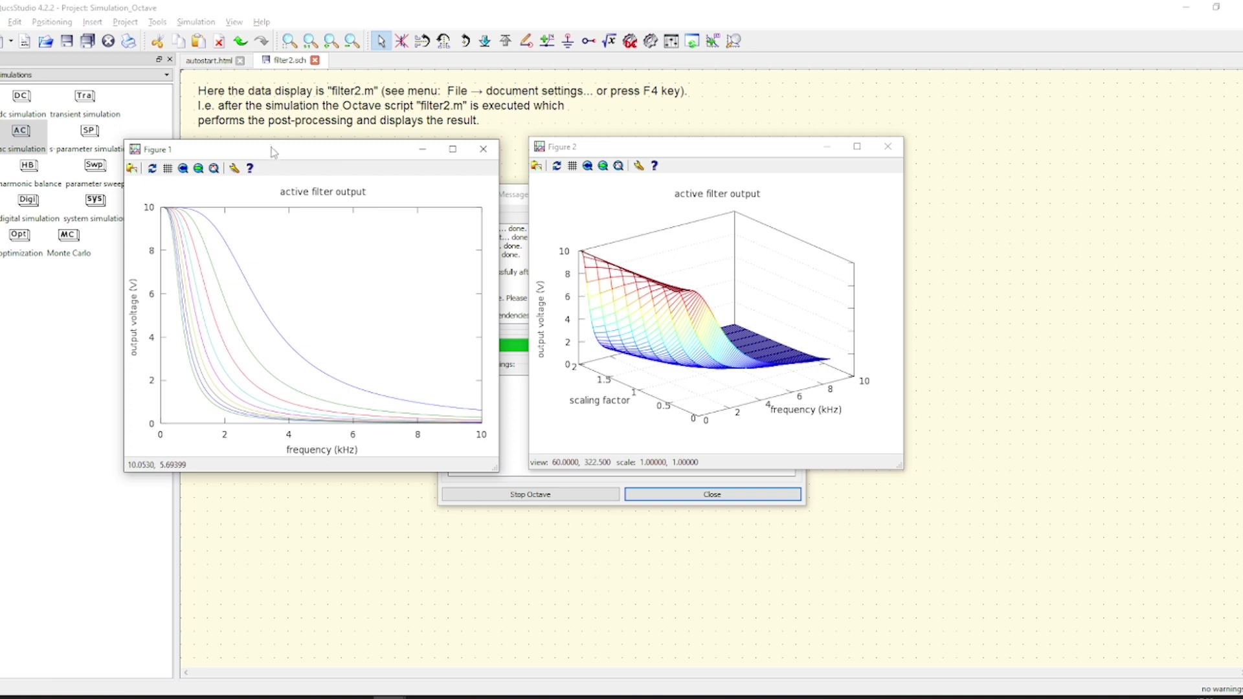
pyautogui.moveTo(272, 148); pyautogui.dragTo(190, 62)
pyautogui.moveTo(579, 138); pyautogui.dragTo(494, 70)
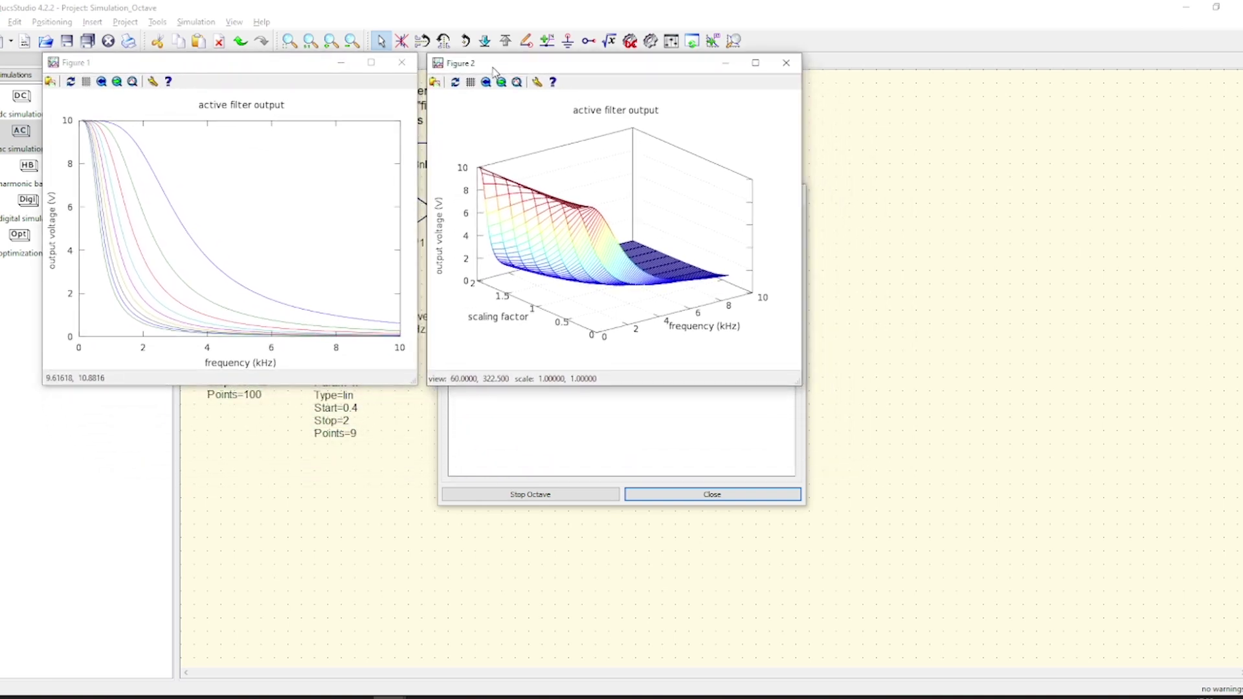
pyautogui.moveTo(801, 384); pyautogui.dragTo(1046, 642)
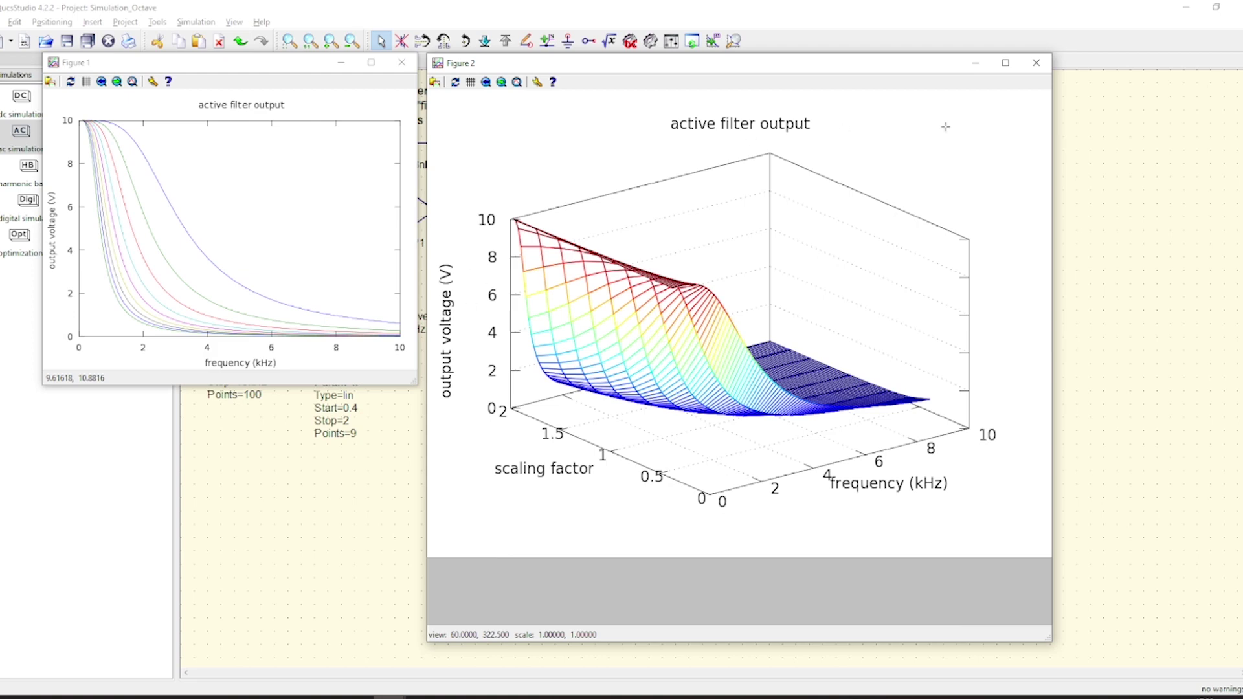
# - Close both Octave plot windows and the simulation messages
pyautogui.click(1036, 63)
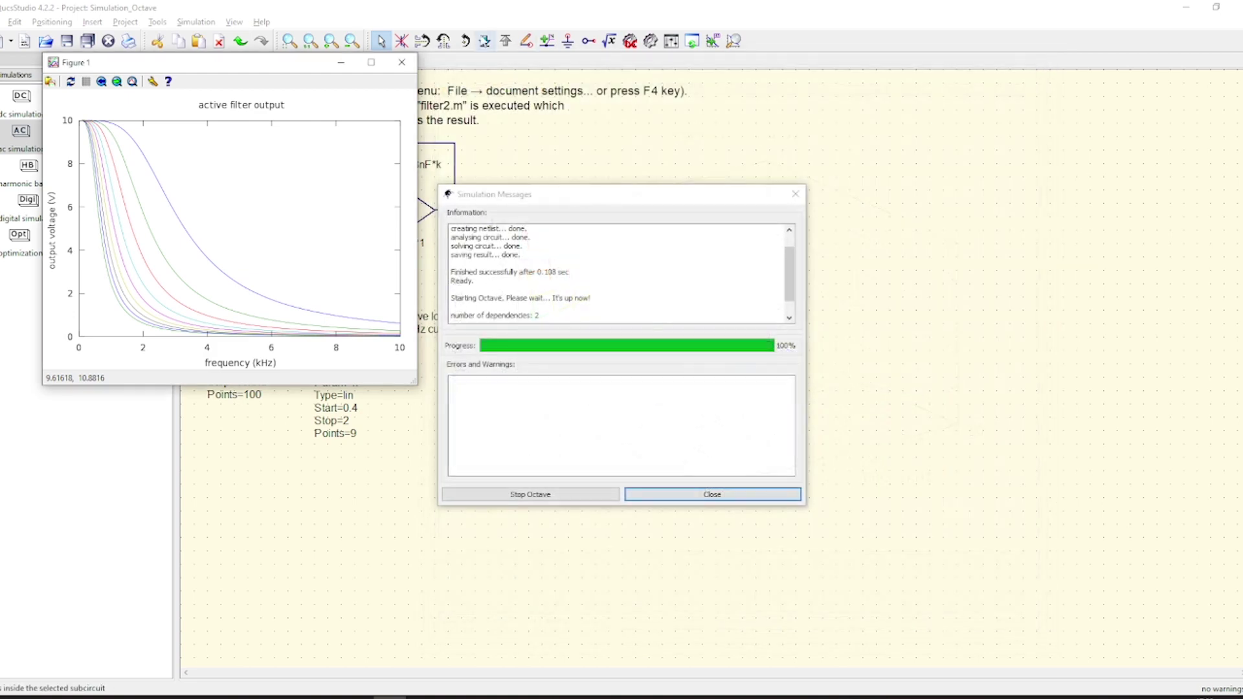
pyautogui.click(402, 62)
pyautogui.click(795, 194)
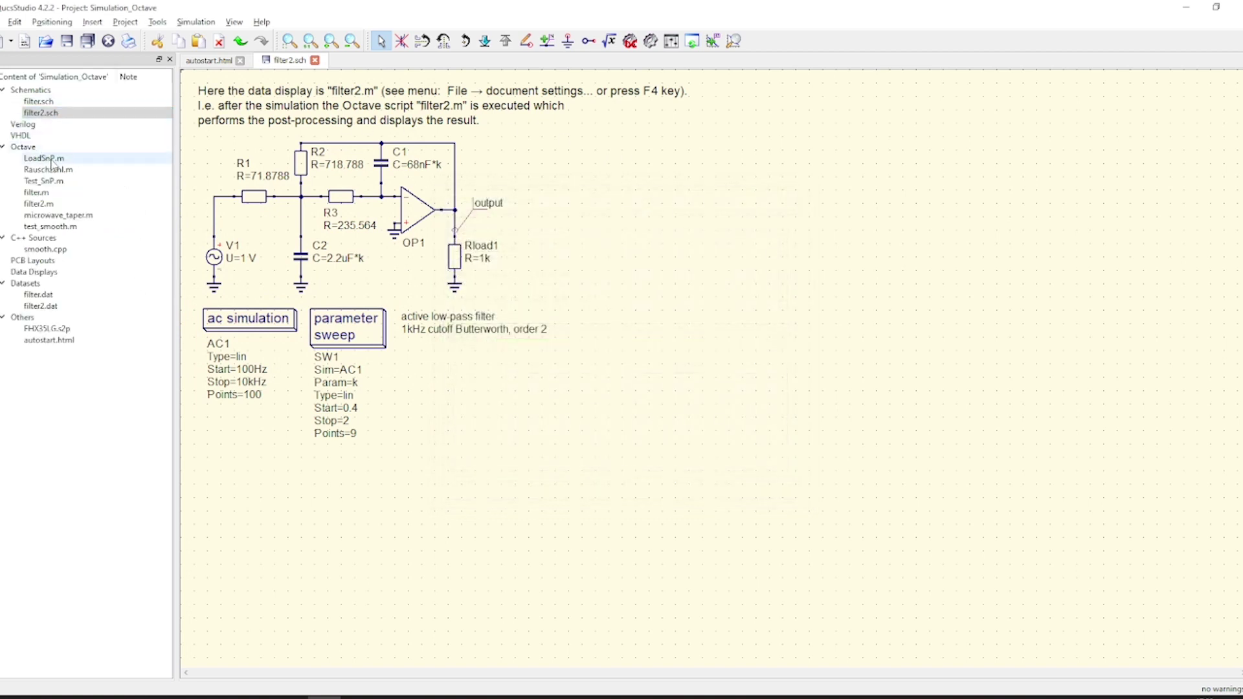
pyautogui.doubleClick(38, 204)
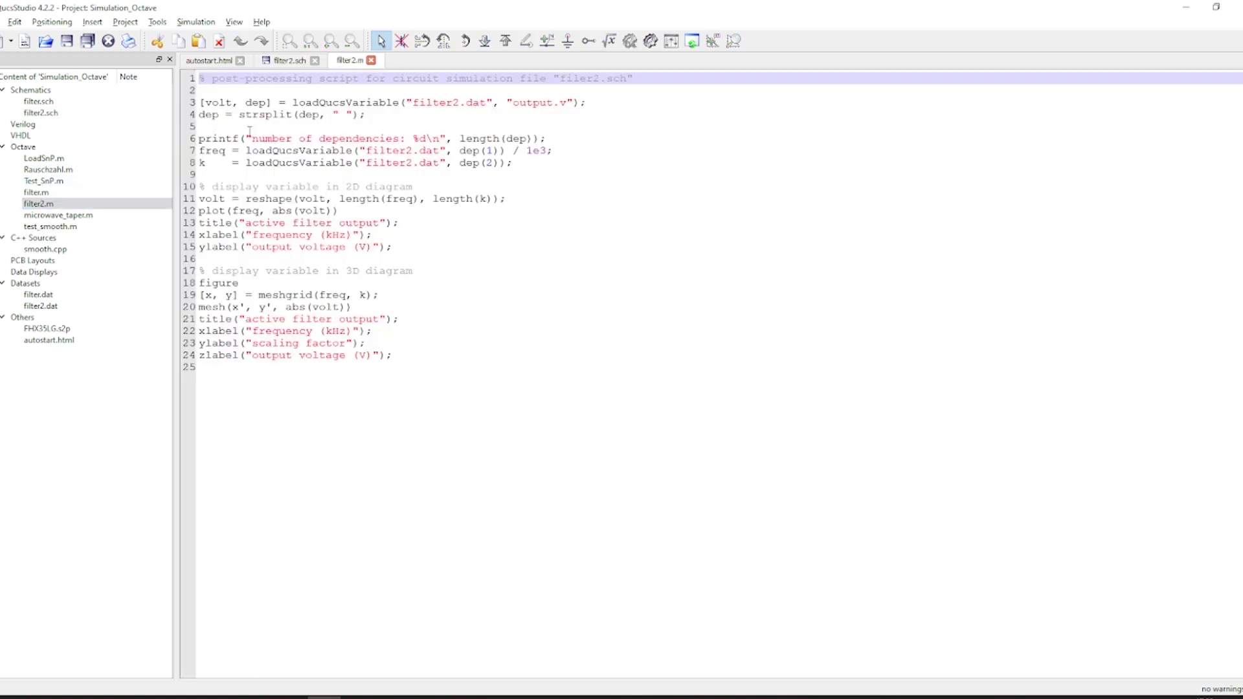
pyautogui.click(44, 250)
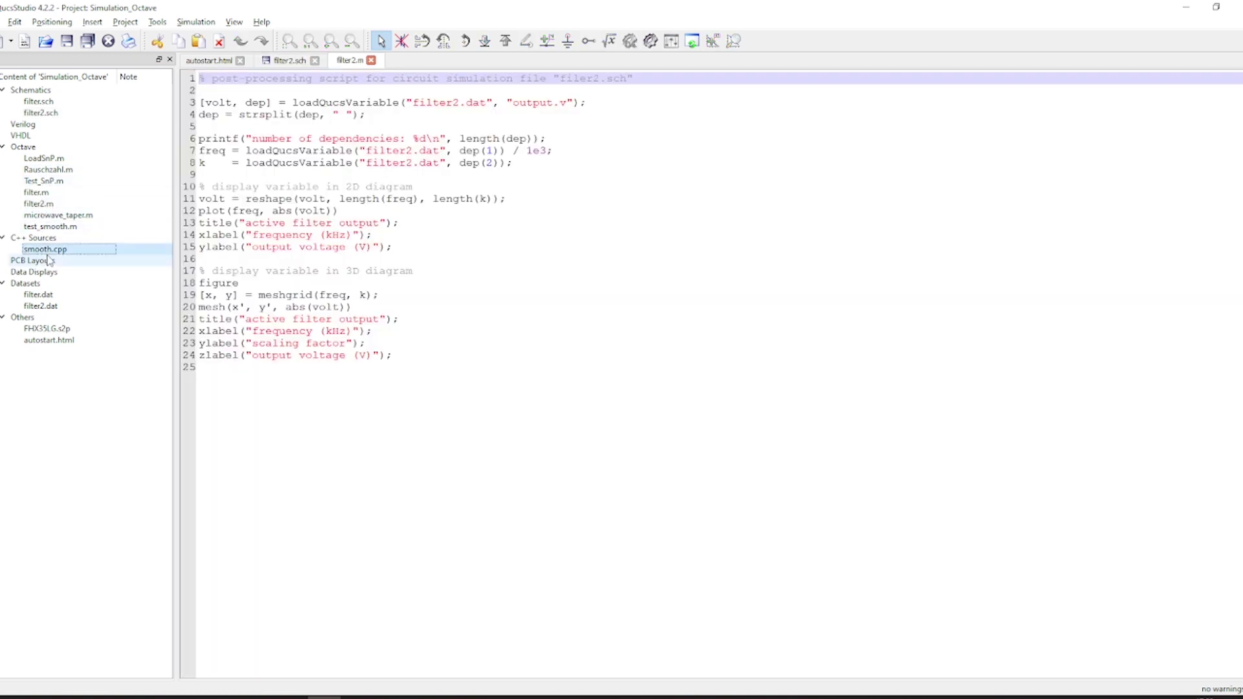
pyautogui.doubleClick(44, 250)
pyautogui.scroll(-7, 355, 345)
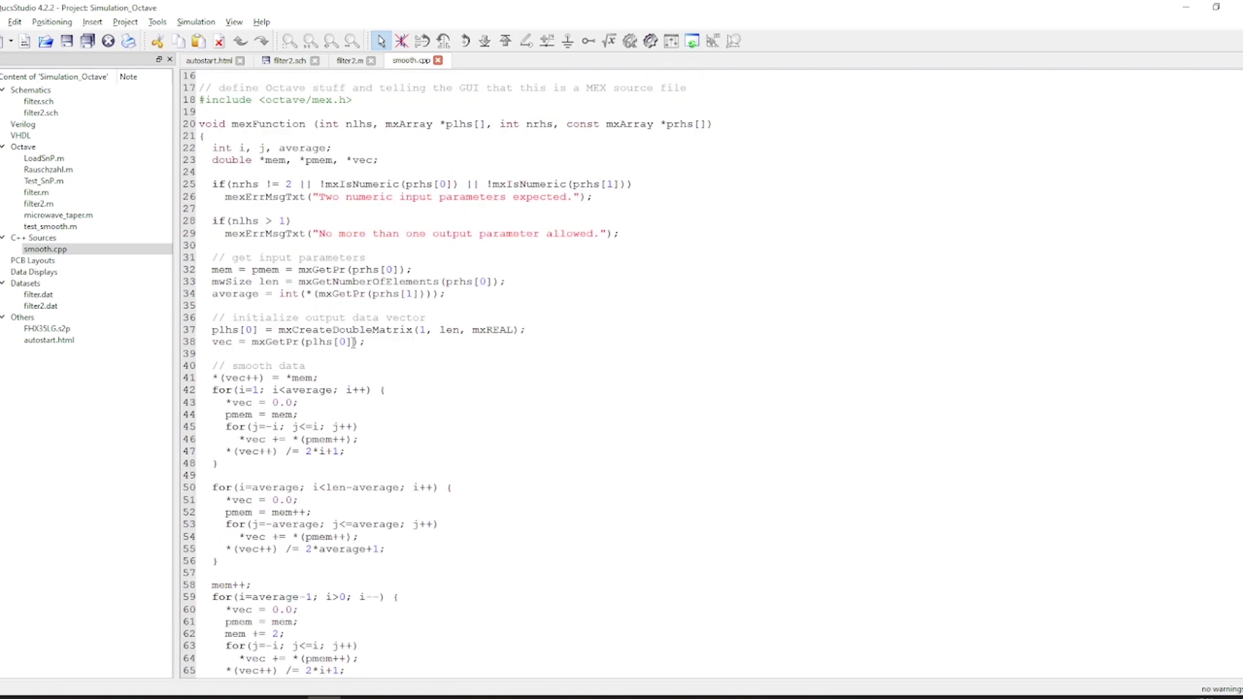
pyautogui.scroll(1, 355, 345)
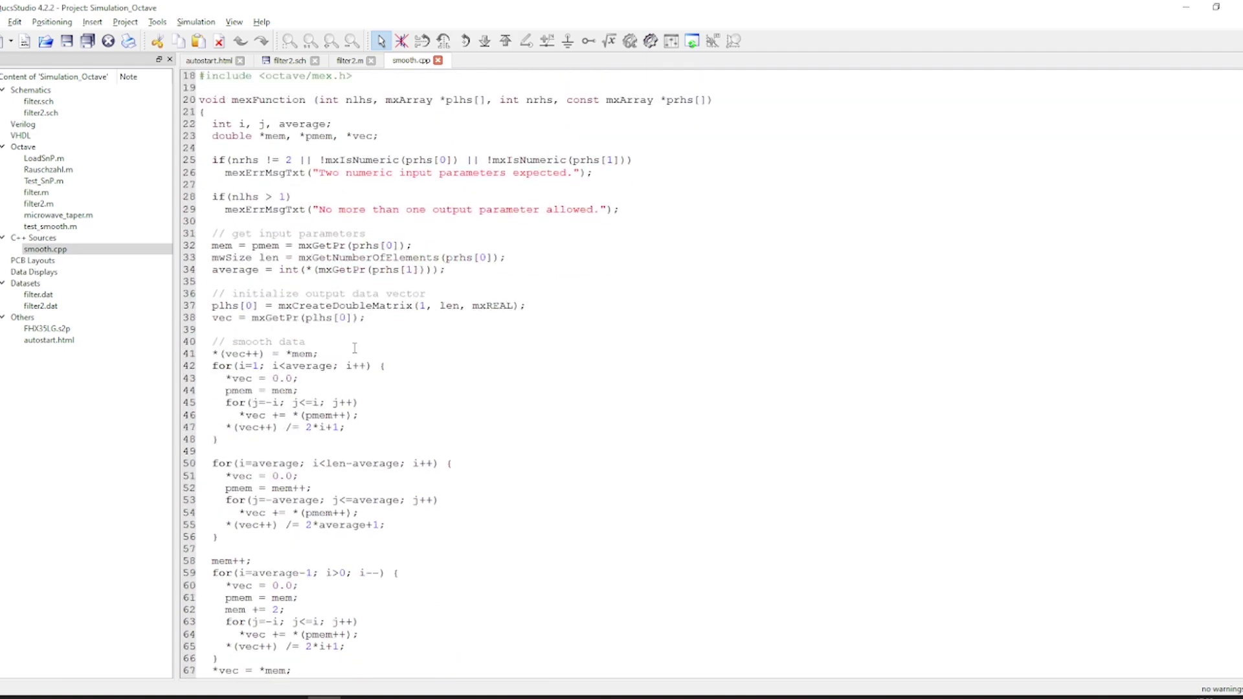
pyautogui.scroll(6, 355, 348)
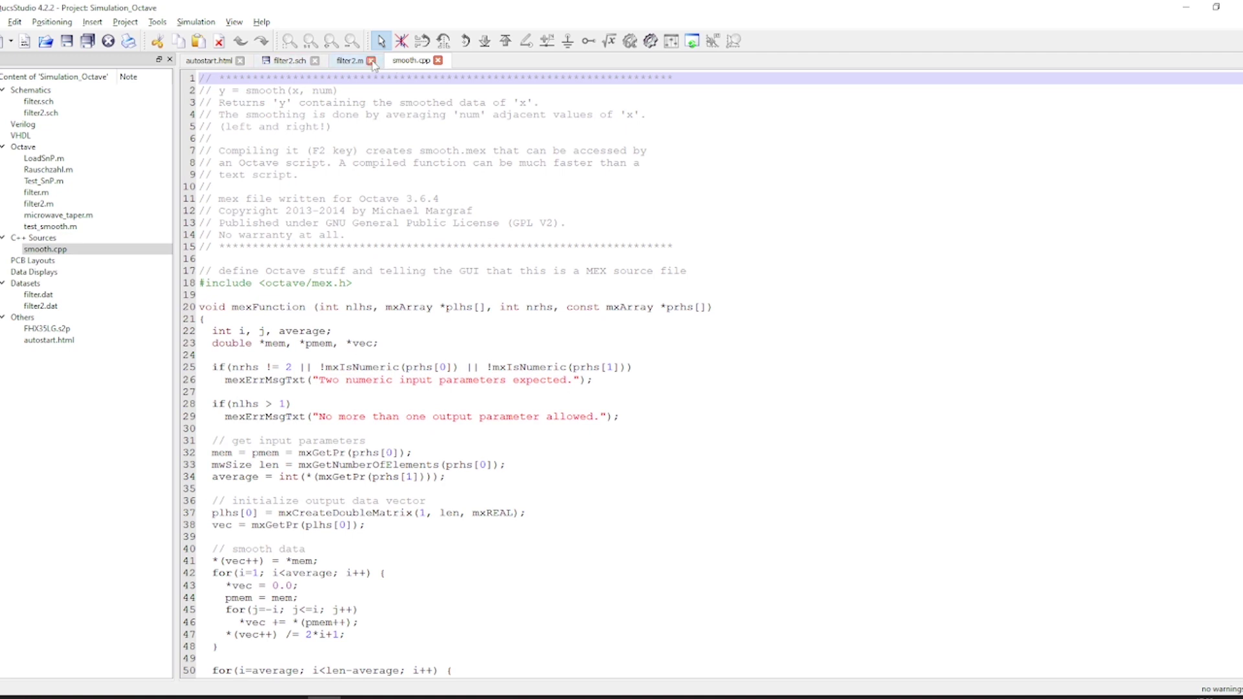
pyautogui.click(438, 60)
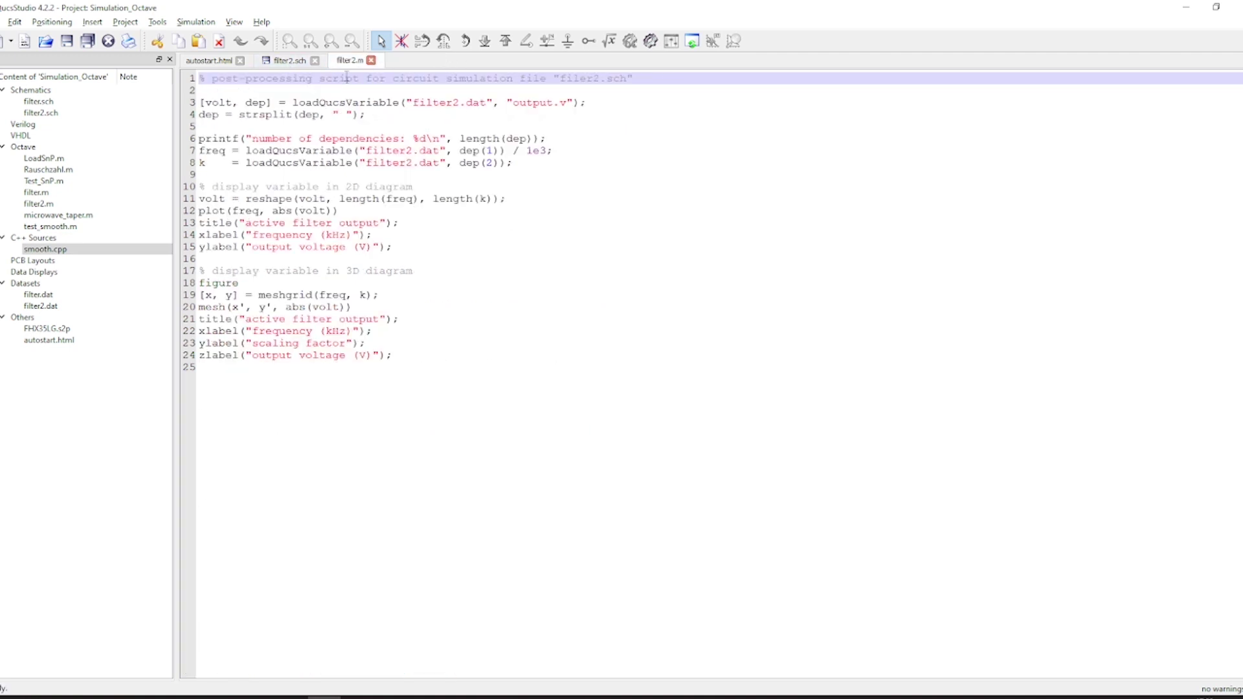
pyautogui.click(371, 60)
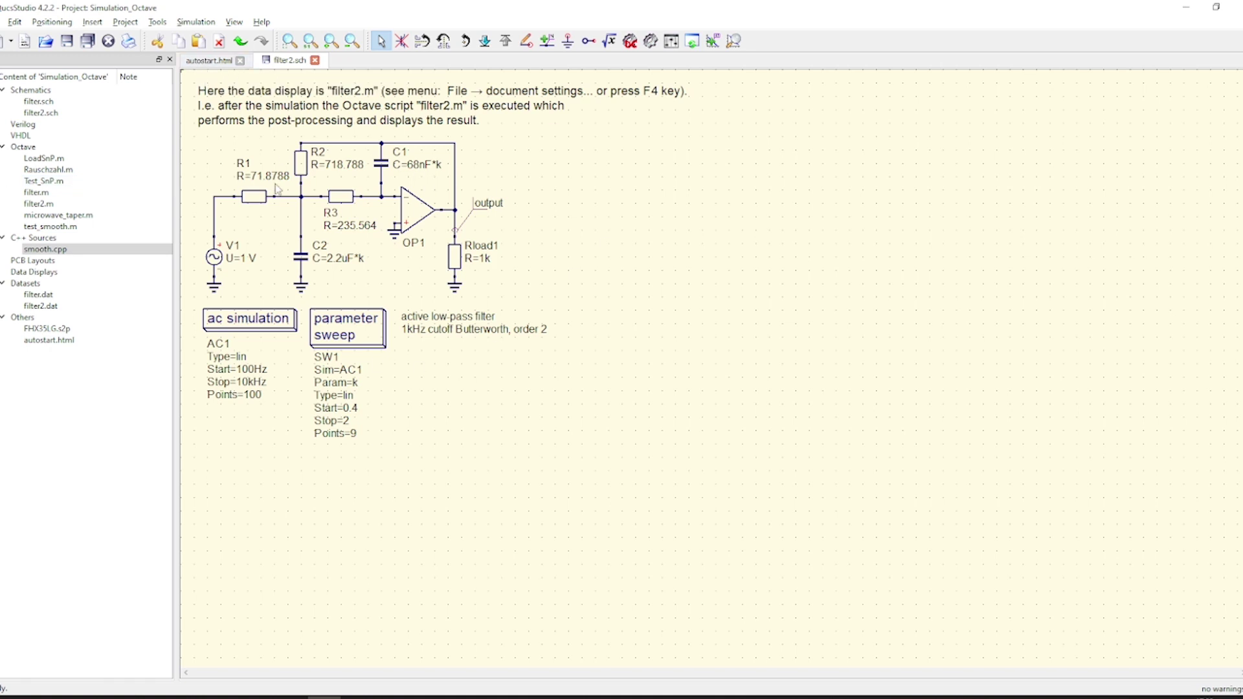
# - Discard filter2.sch and open Interdigital_Filter.sch from the Simulation_EM_field project
pyautogui.click(315, 61)
pyautogui.click(641, 371)
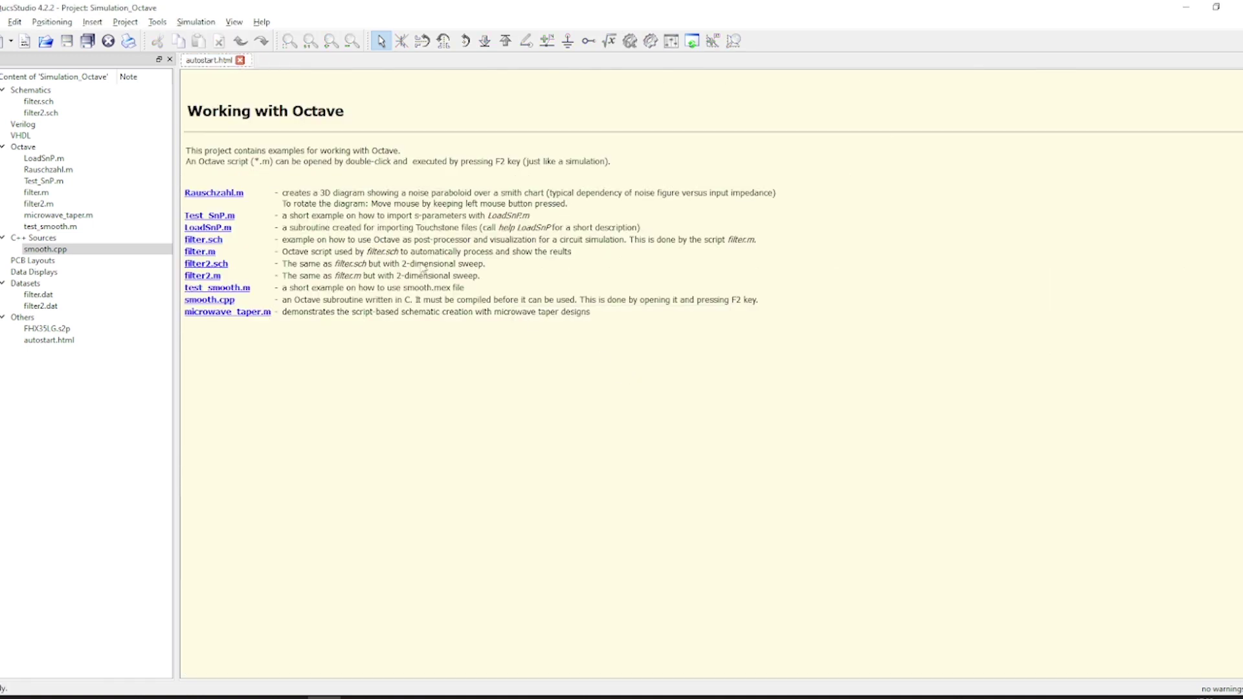
pyautogui.click(1, 103)
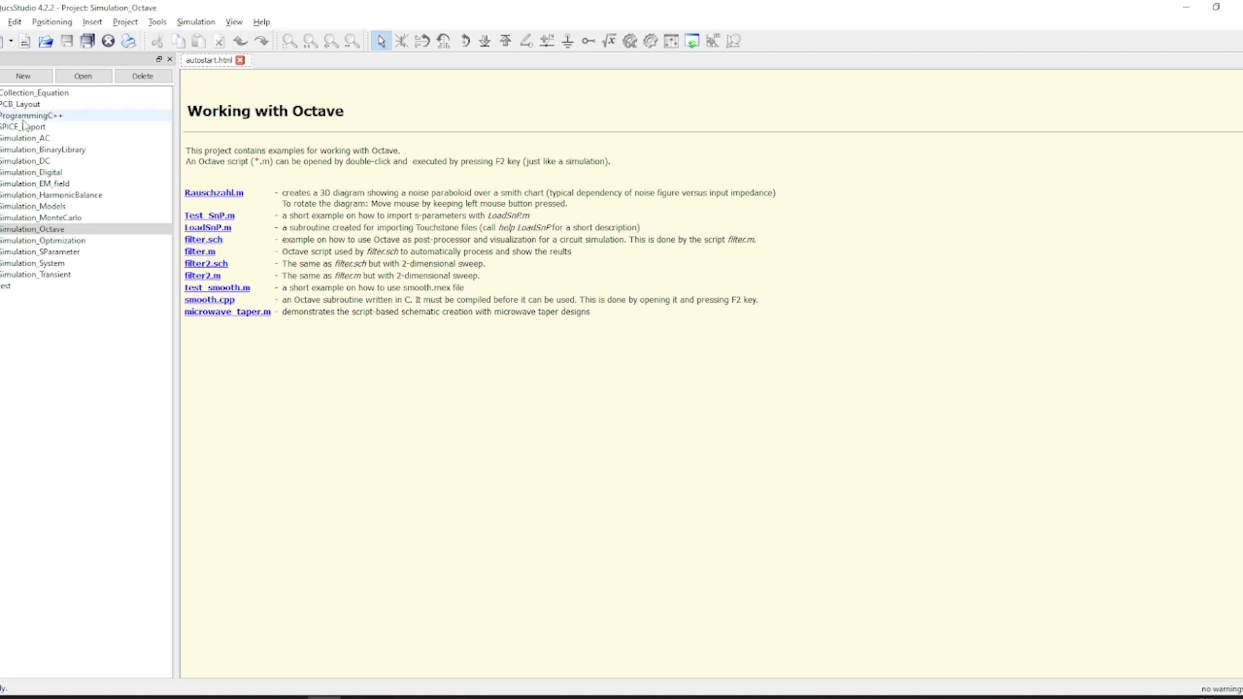
pyautogui.doubleClick(60, 185)
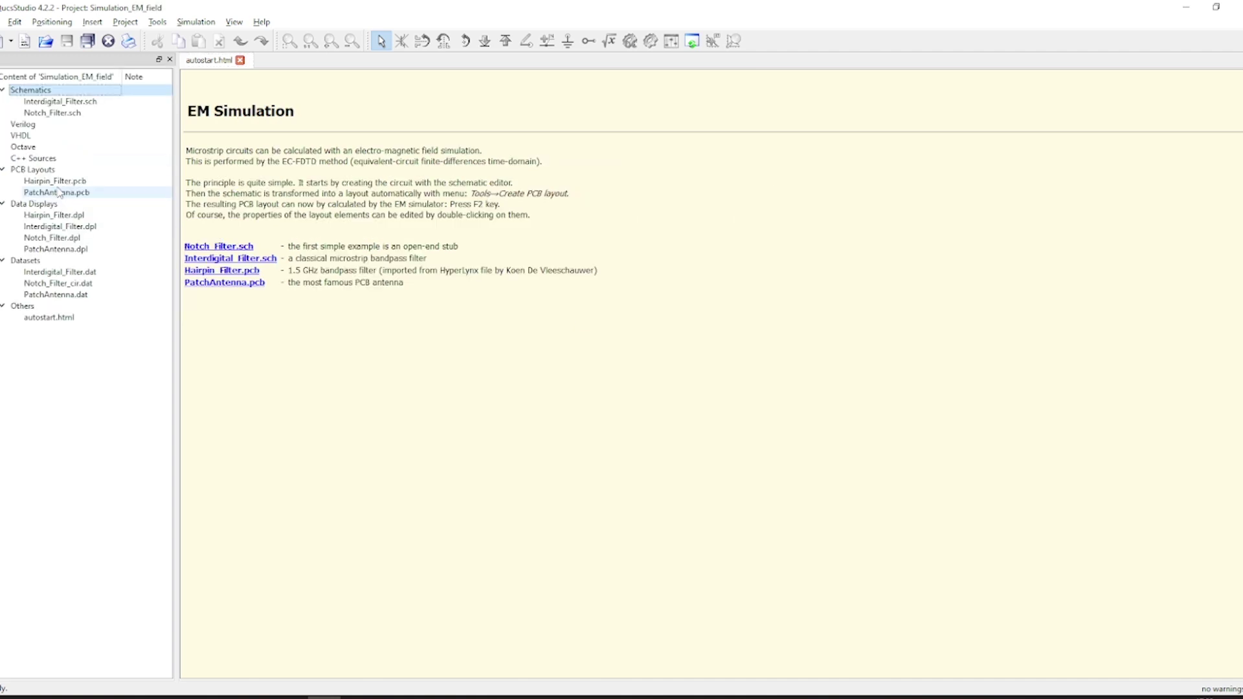
pyautogui.click(77, 101)
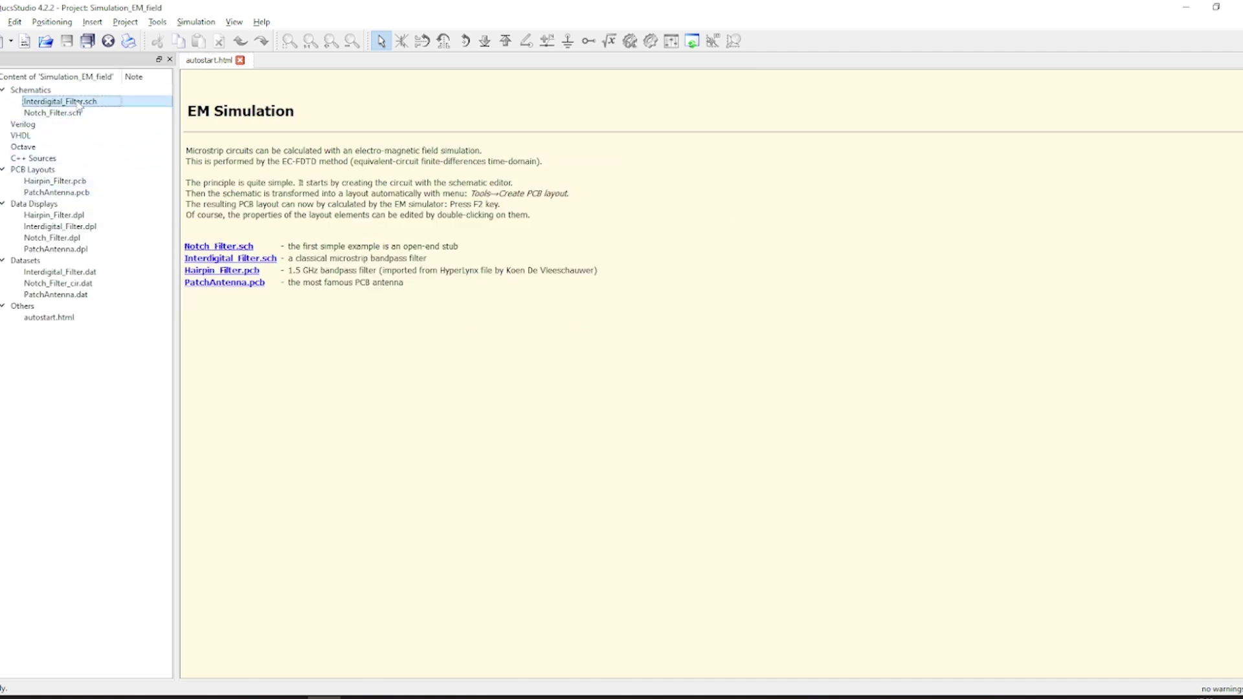
pyautogui.doubleClick(76, 102)
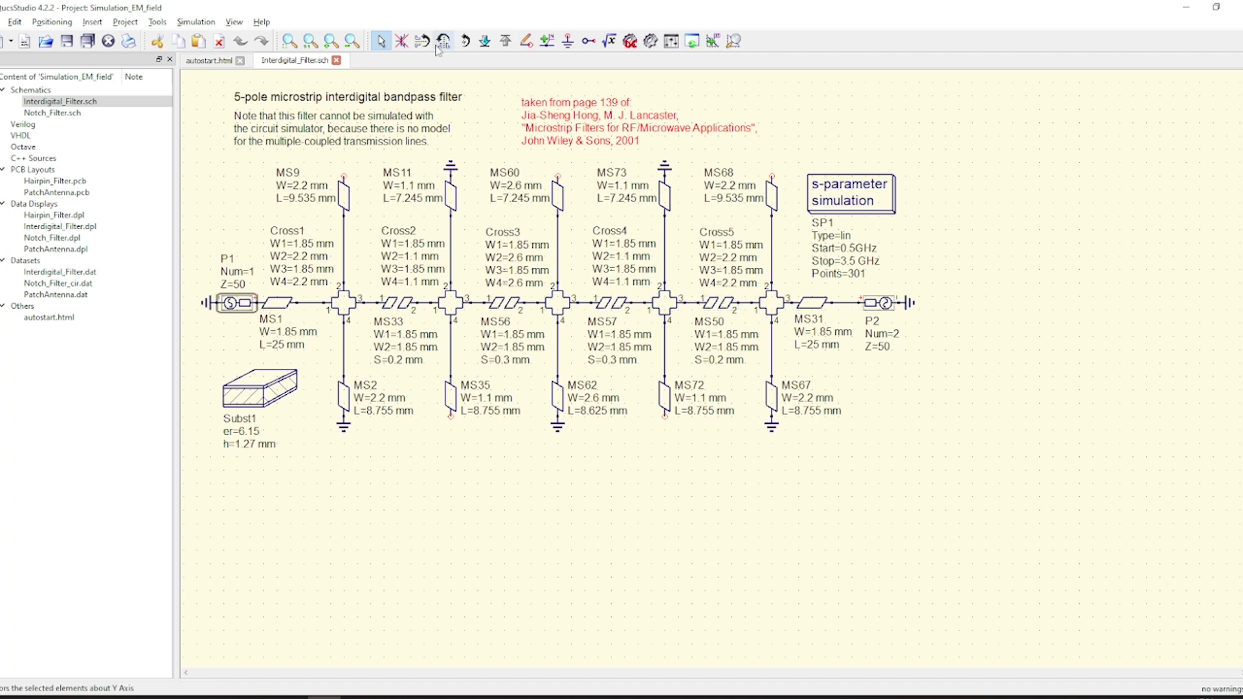
# - Switch to the filter's data display page and choose a Cartesian diagram
pyautogui.click(217, 63)
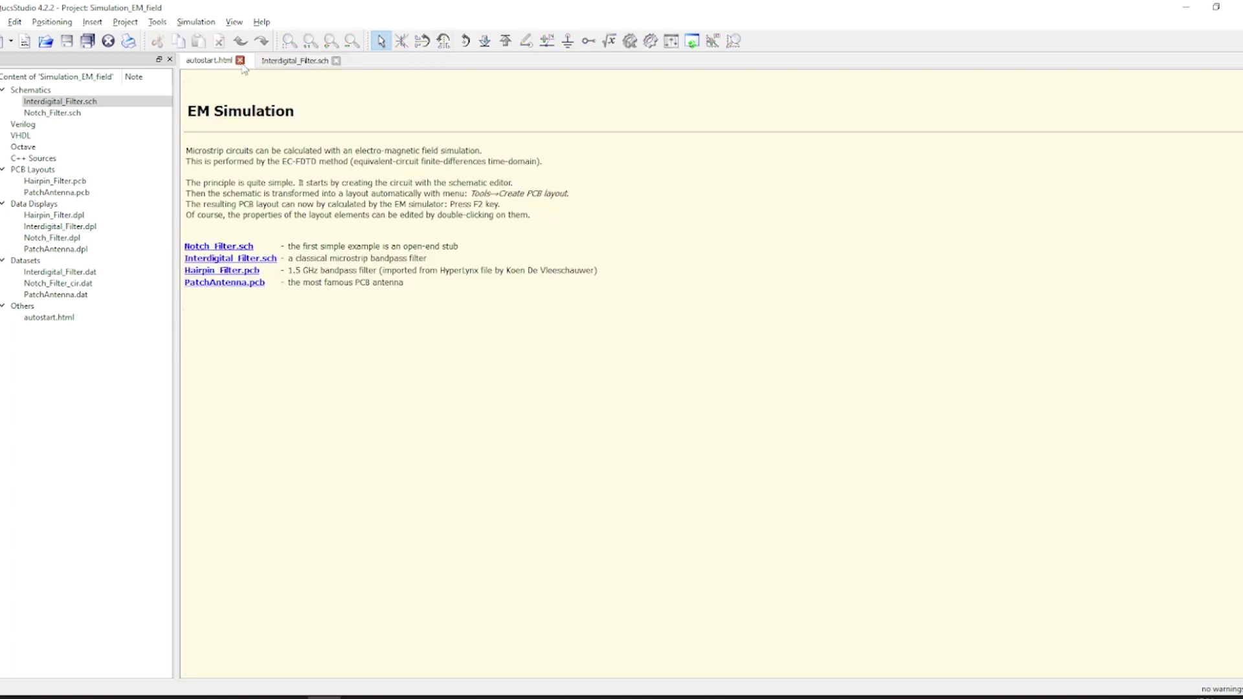
pyautogui.click(239, 61)
pyautogui.click(651, 41)
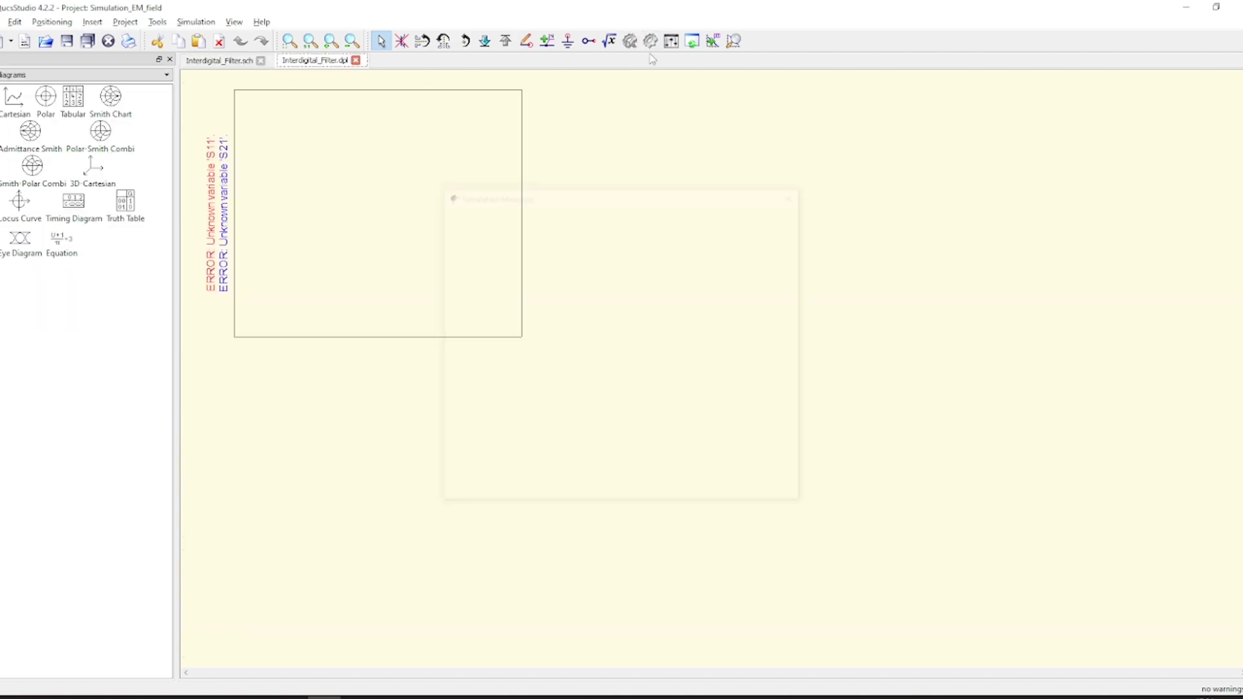
pyautogui.click(14, 98)
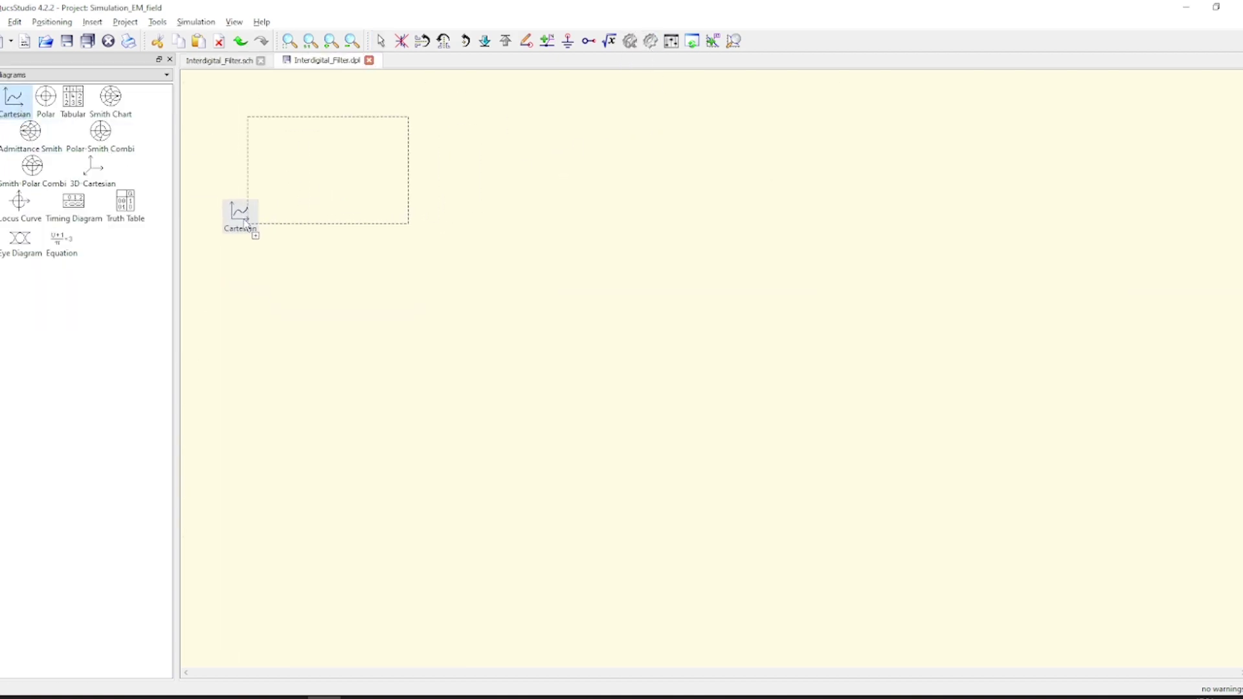
# - Place a Cartesian diagram plotting S[1,1] and enlarge it to fill the page
pyautogui.click(241, 216)
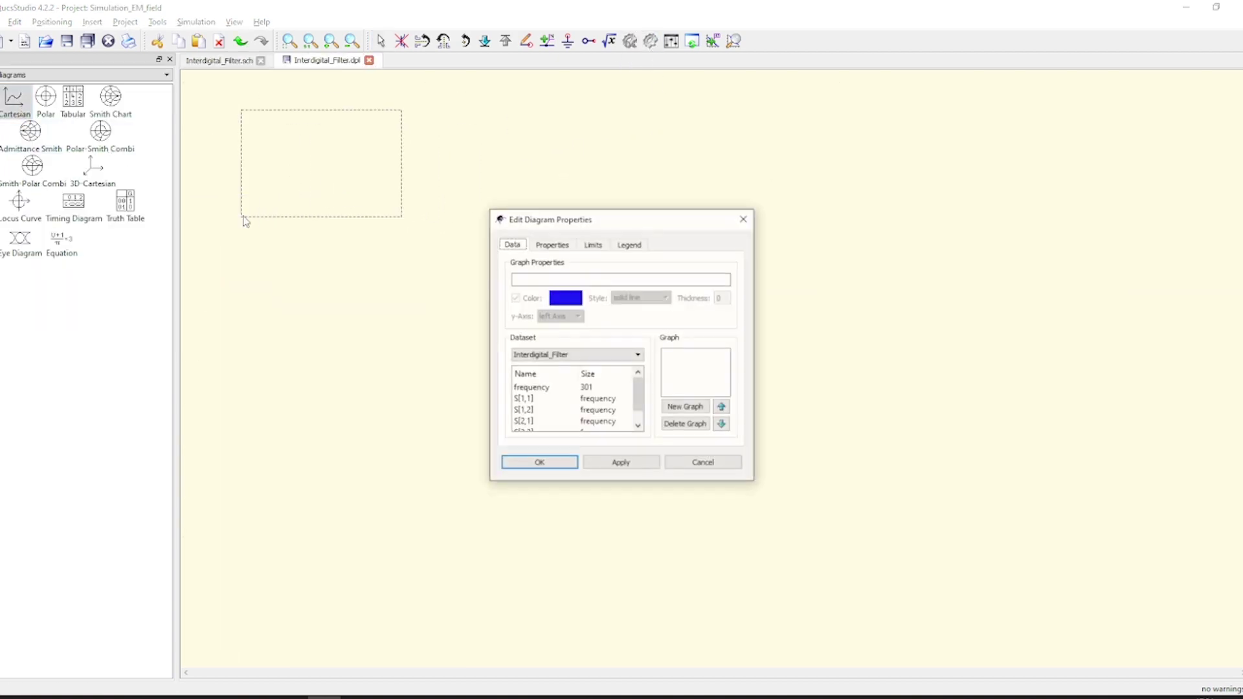
pyautogui.doubleClick(530, 399)
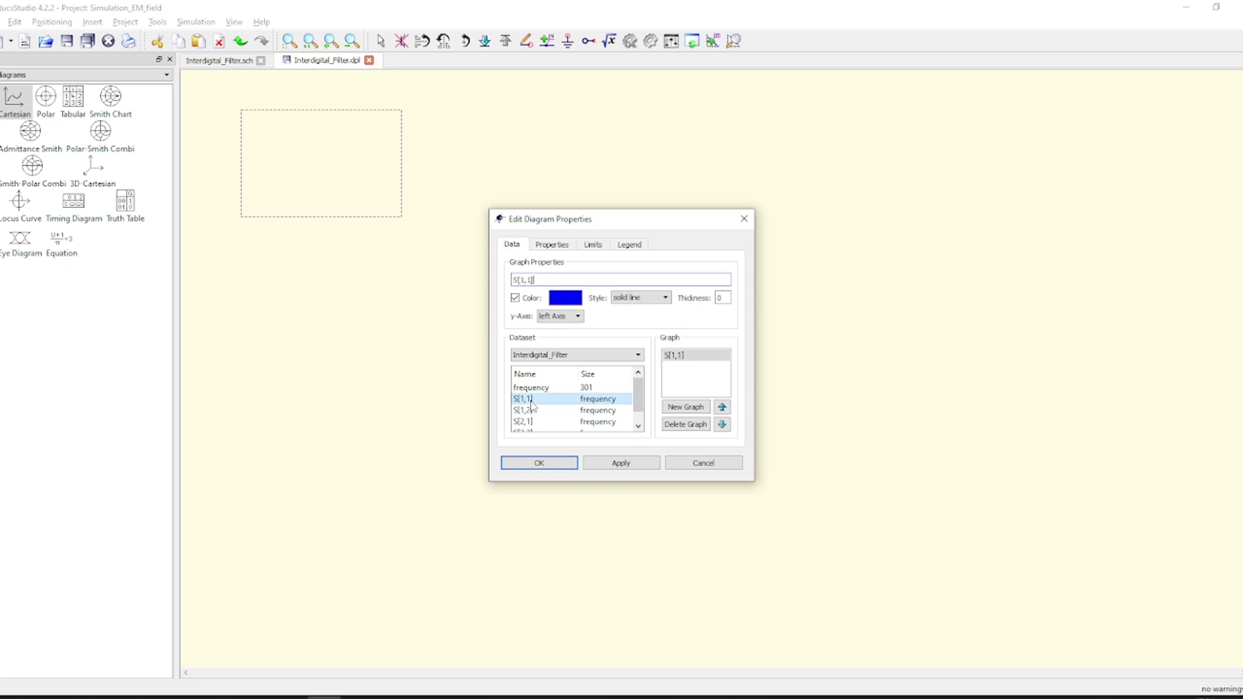
pyautogui.click(553, 465)
pyautogui.click(378, 177)
pyautogui.moveTo(402, 217); pyautogui.dragTo(1134, 560)
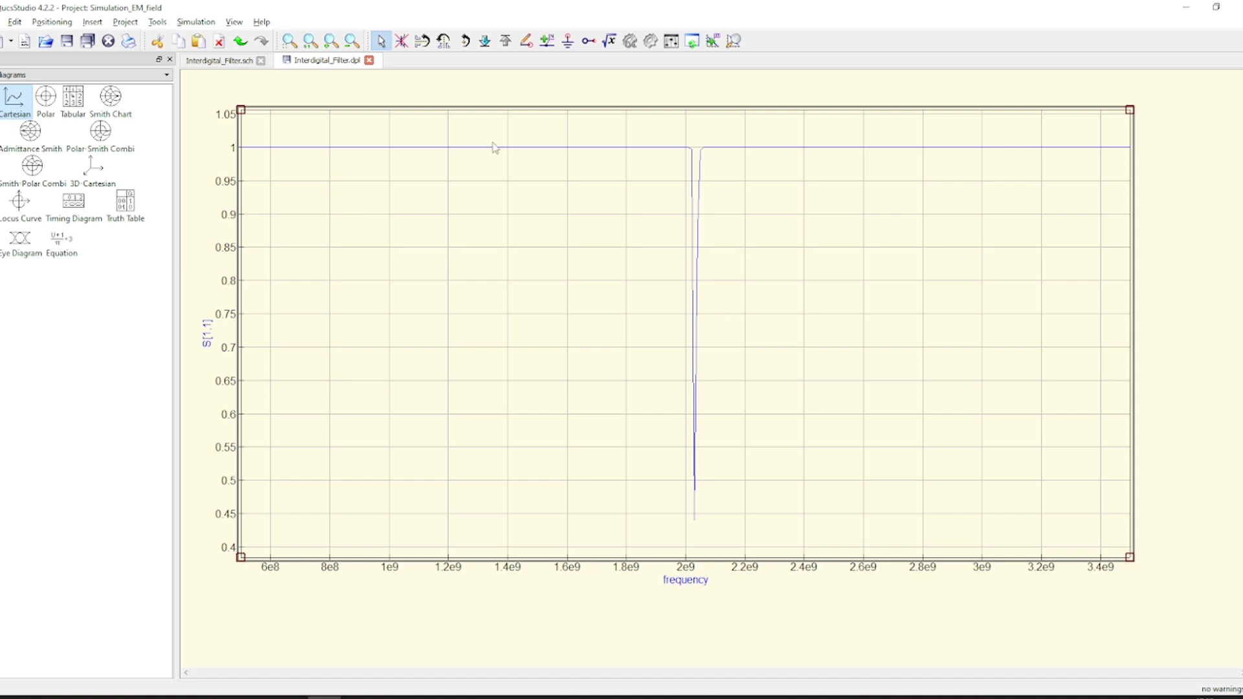
# - Add S[2,1] as a second graph on the diagram
pyautogui.doubleClick(296, 183)
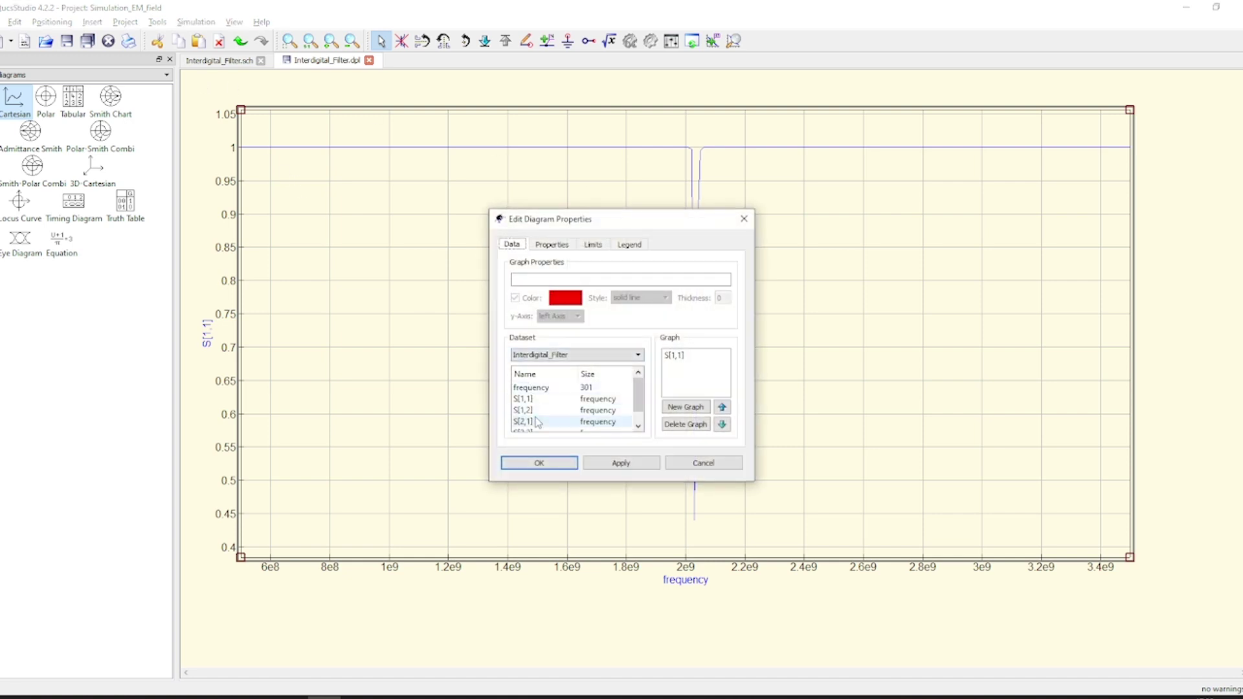
pyautogui.doubleClick(536, 422)
pyautogui.click(618, 462)
pyautogui.click(555, 463)
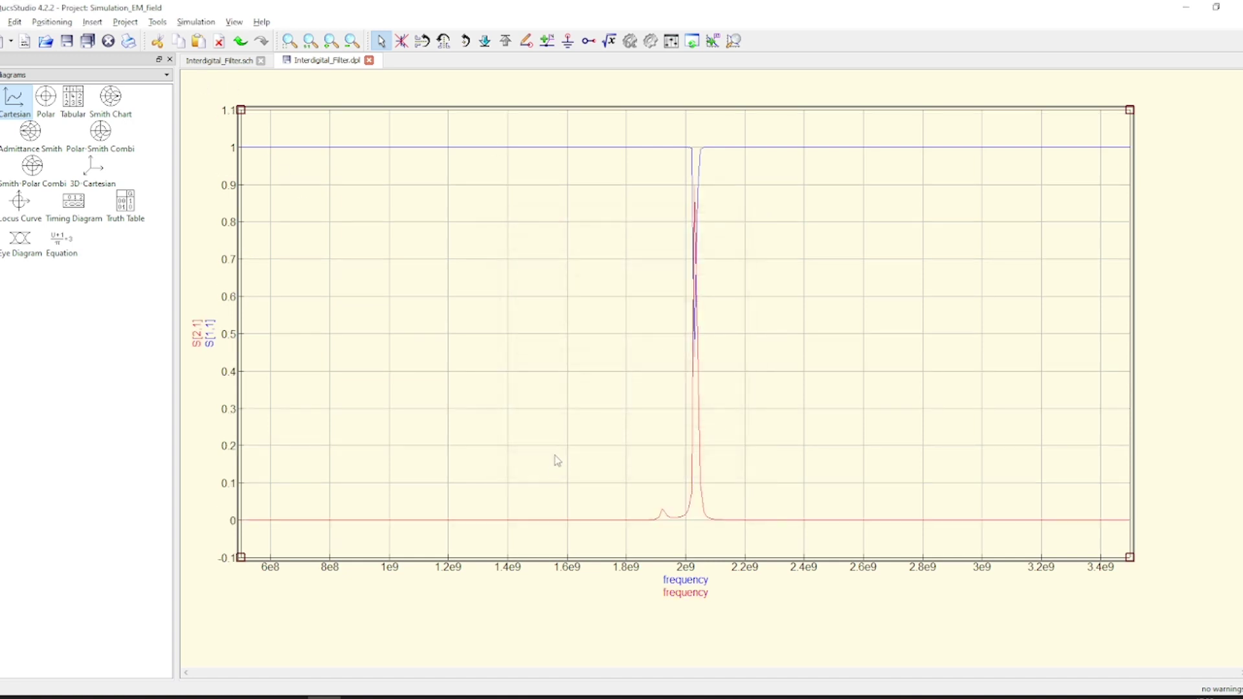
pyautogui.click(716, 45)
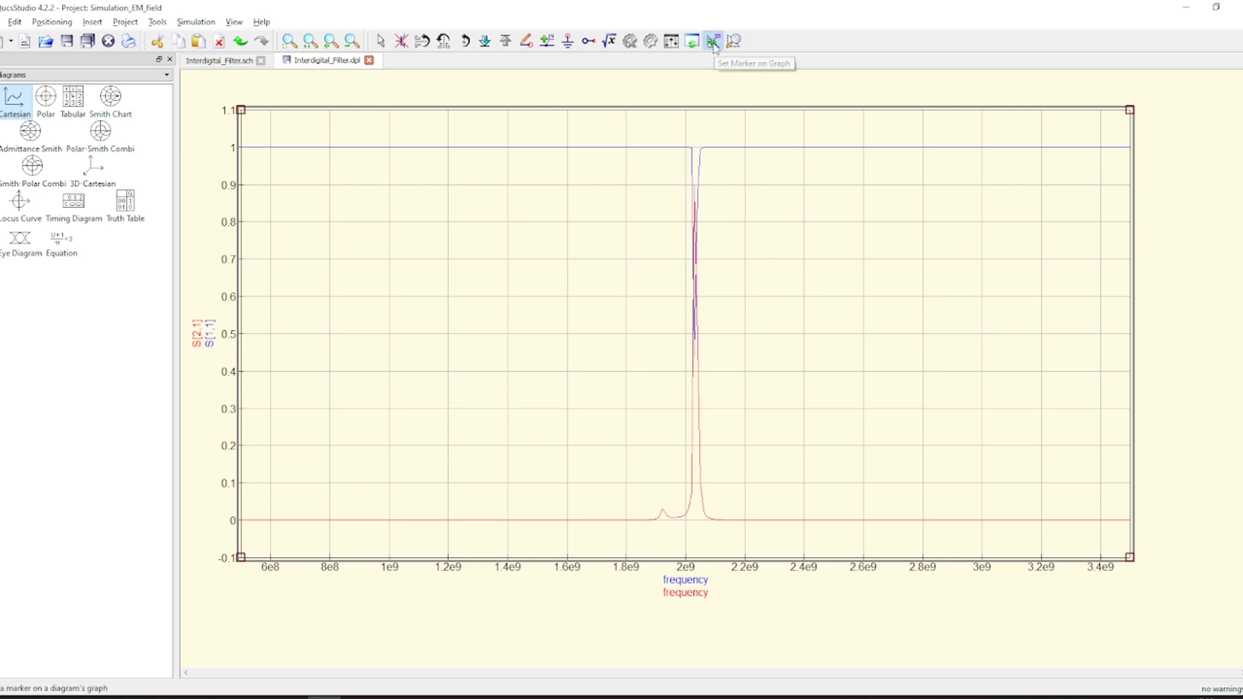
# - Mark S[2,1] at 1.92 GHz and S[1,1] at 2.04 GHz, then return to the schematic
pyautogui.click(662, 509)
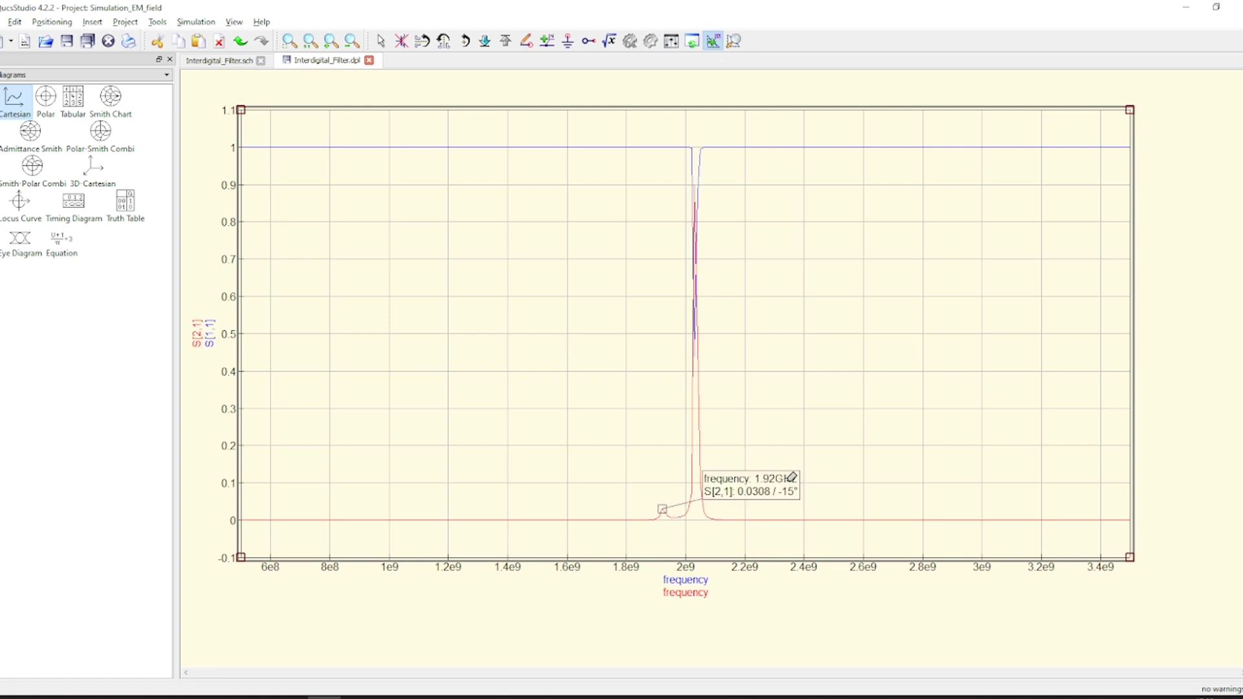
pyautogui.click(699, 184)
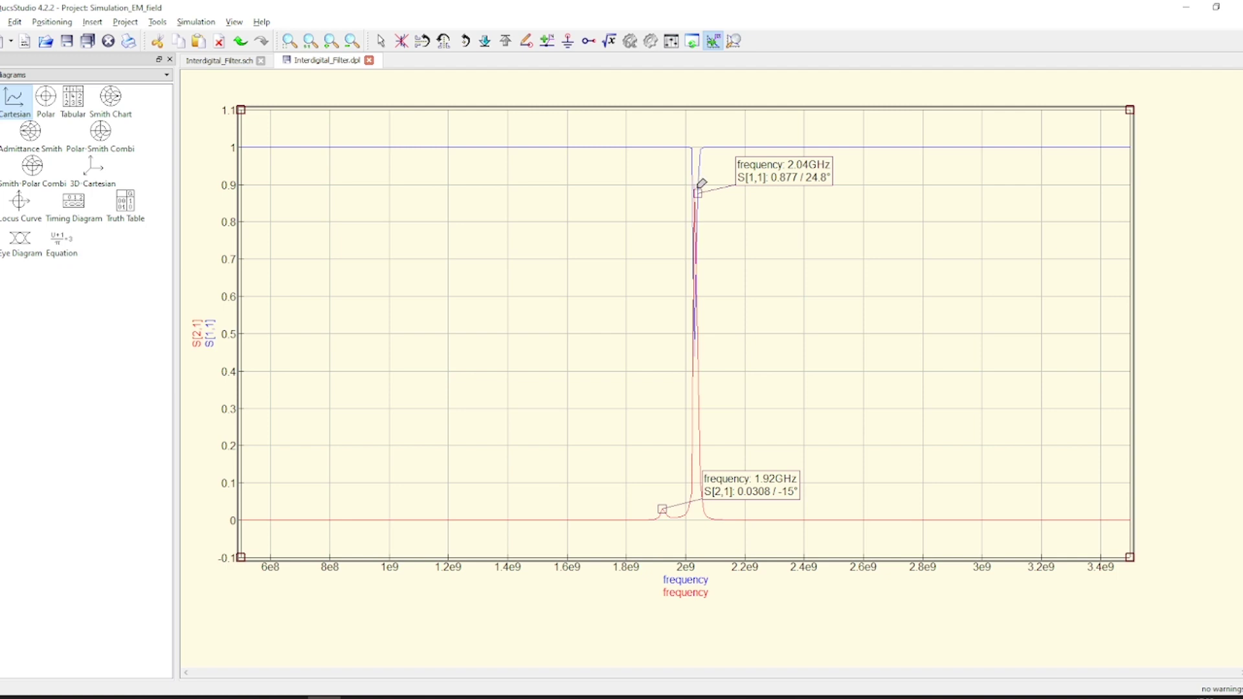
pyautogui.press('Escape')
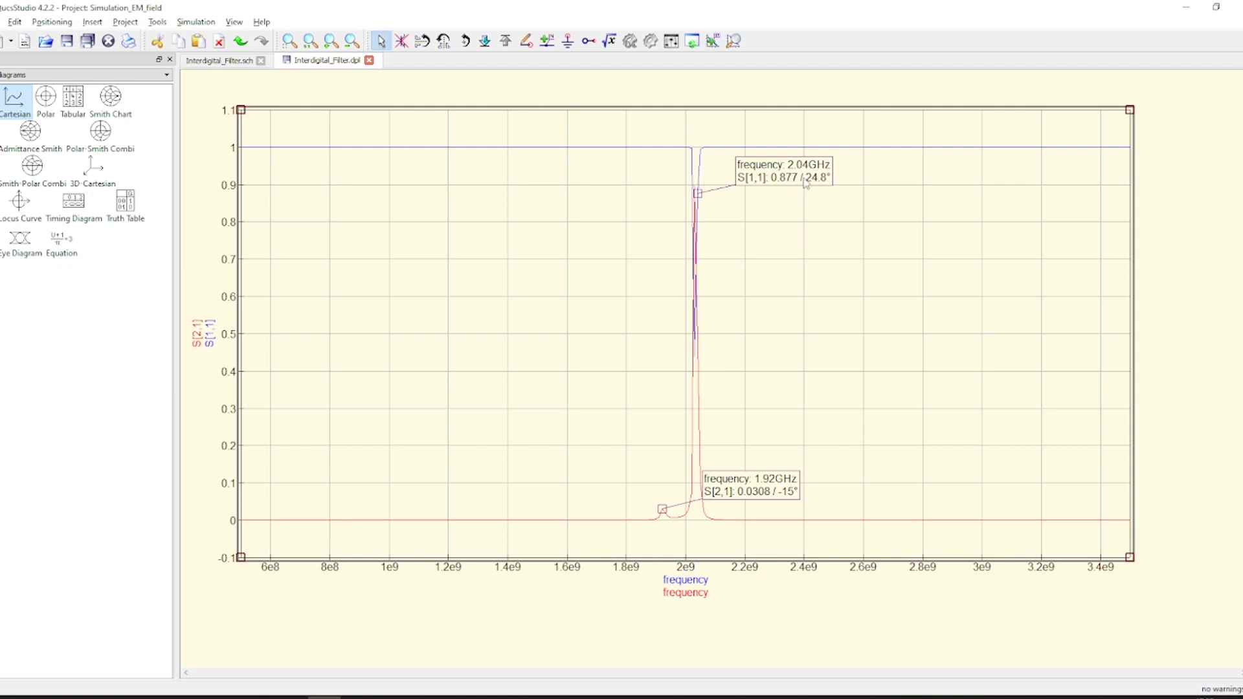
pyautogui.moveTo(805, 173); pyautogui.dragTo(756, 173)
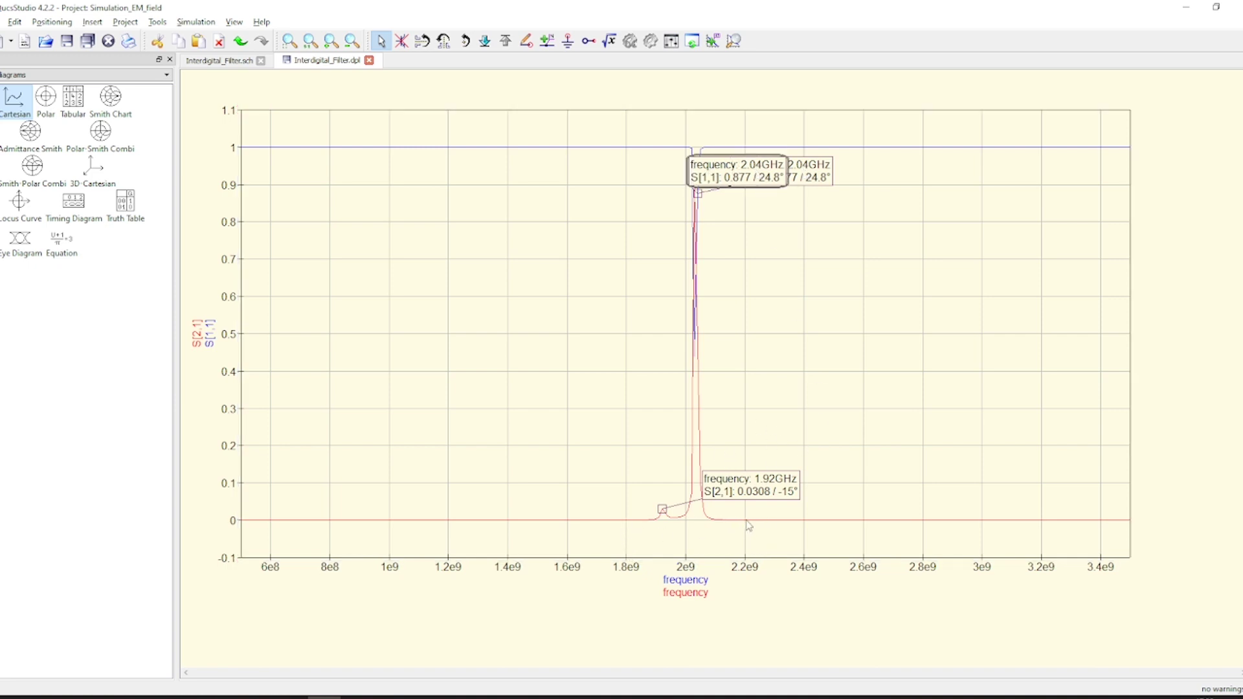
pyautogui.click(220, 61)
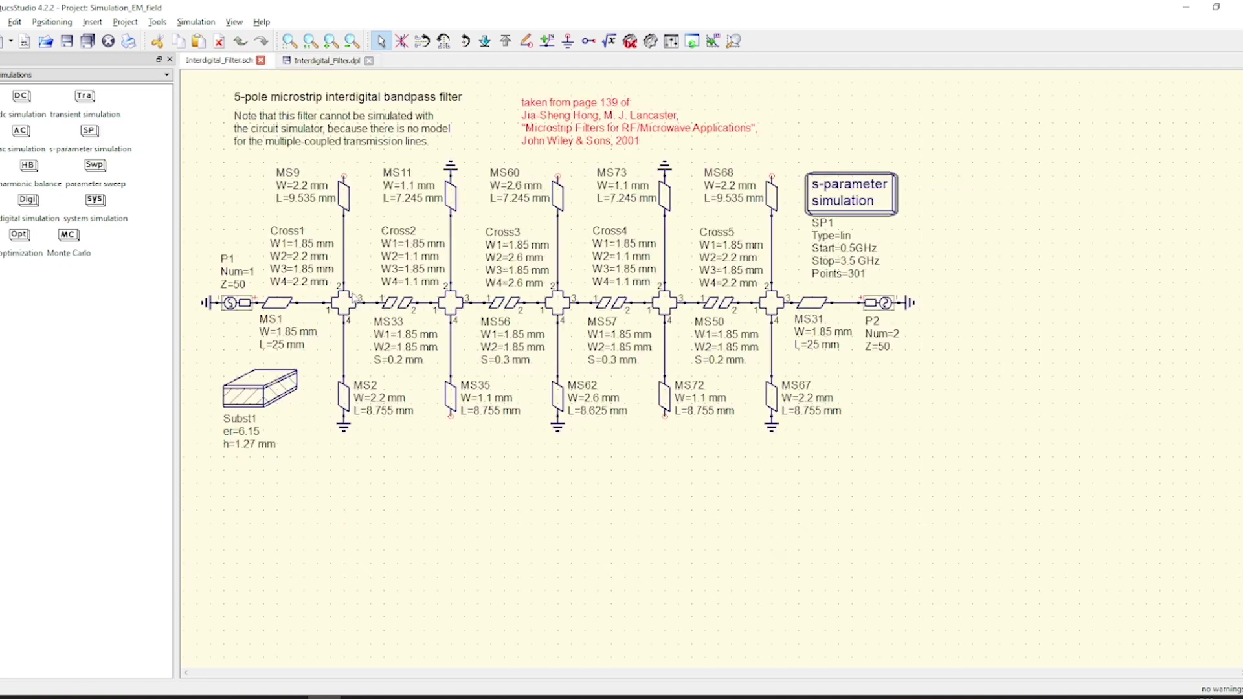
# - Check the SP1 Stop value, leaving it at 3.5 GHz, and glance at the S-parameter plot
pyautogui.click(870, 261)
pyautogui.doubleClick(870, 260)
pyautogui.press('Return')
pyautogui.click(324, 61)
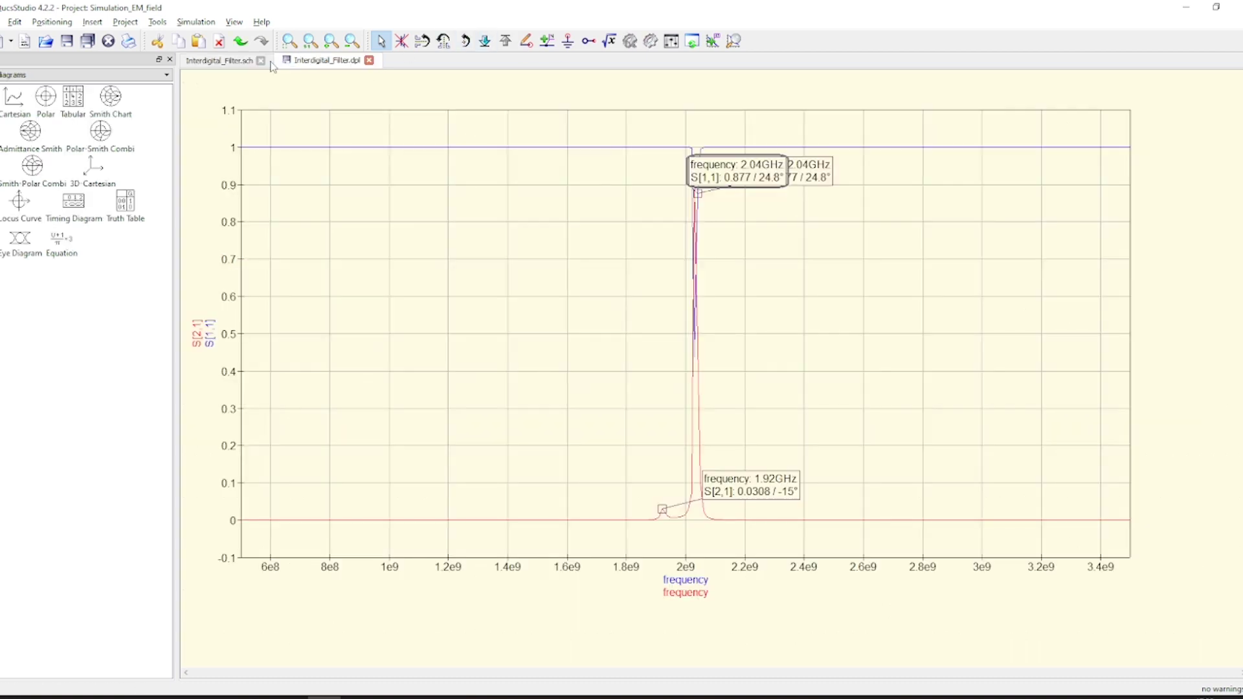
pyautogui.click(245, 64)
# - Set the SP1 sweep to start at 1.8 GHz and stop at 2.2 GHz, then re-simulate
pyautogui.doubleClick(844, 248)
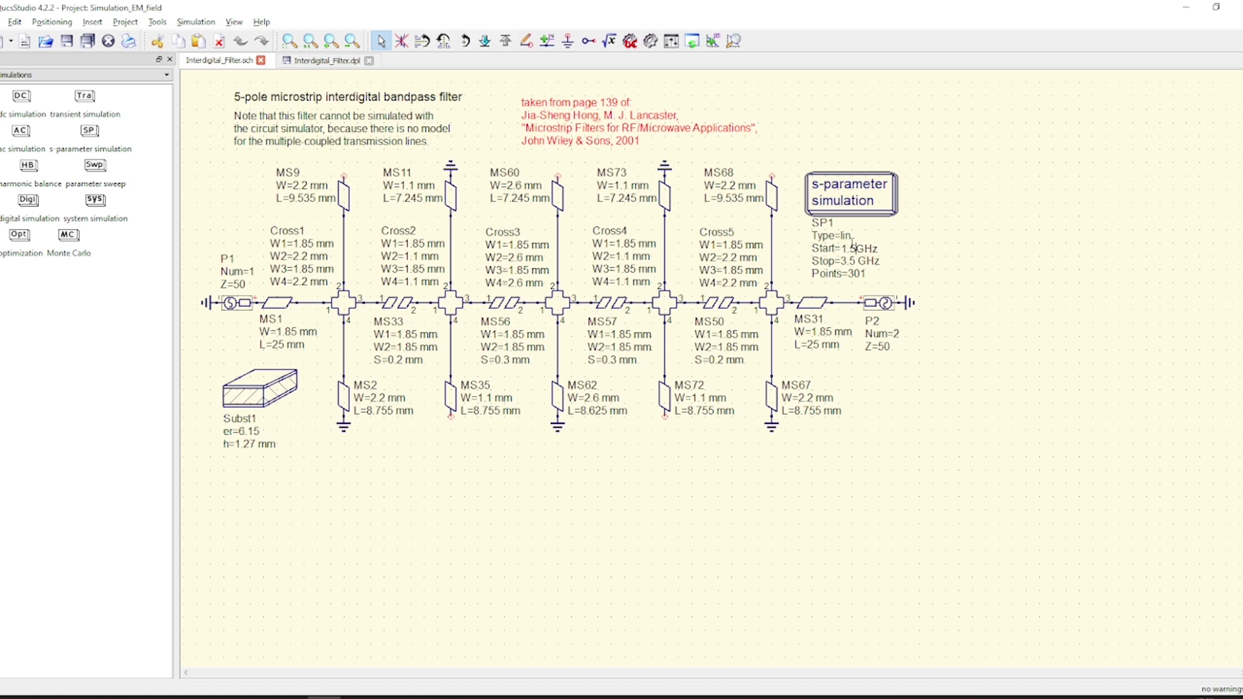
pyautogui.press('BackSpace')
pyautogui.write('8')
pyautogui.press('Tab')
pyautogui.click(854, 263)
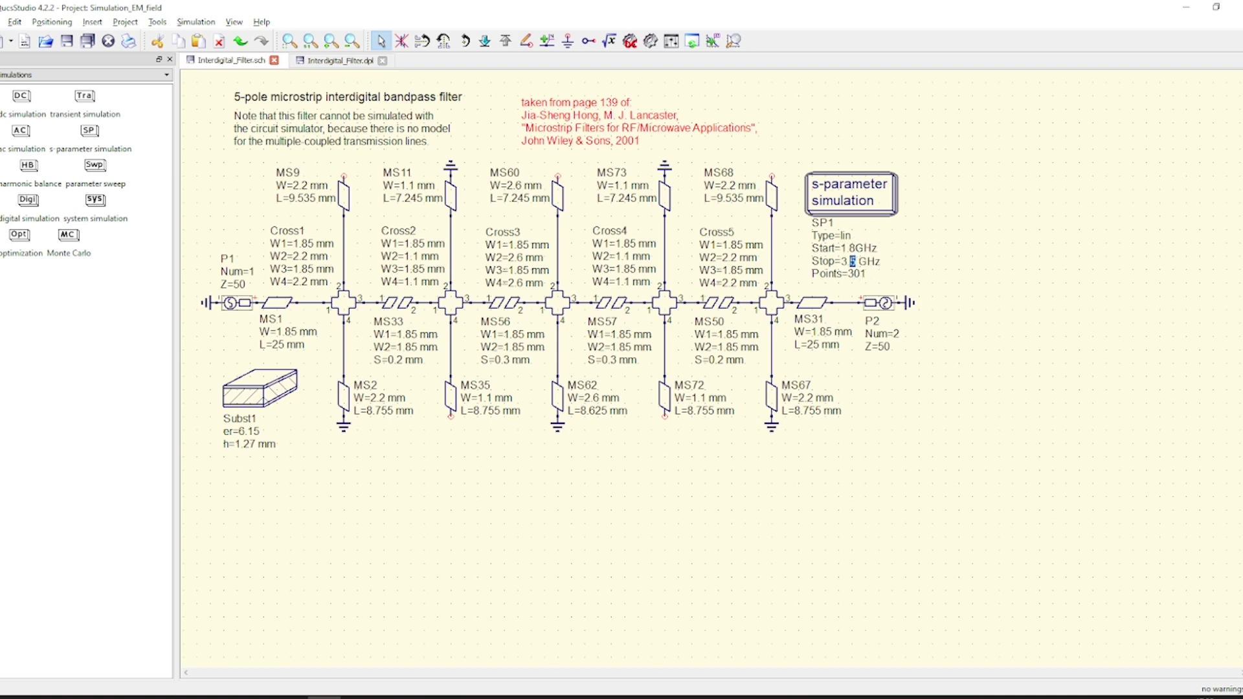
pyautogui.doubleClick(853, 262)
pyautogui.write('2.2')
pyautogui.press('Tab')
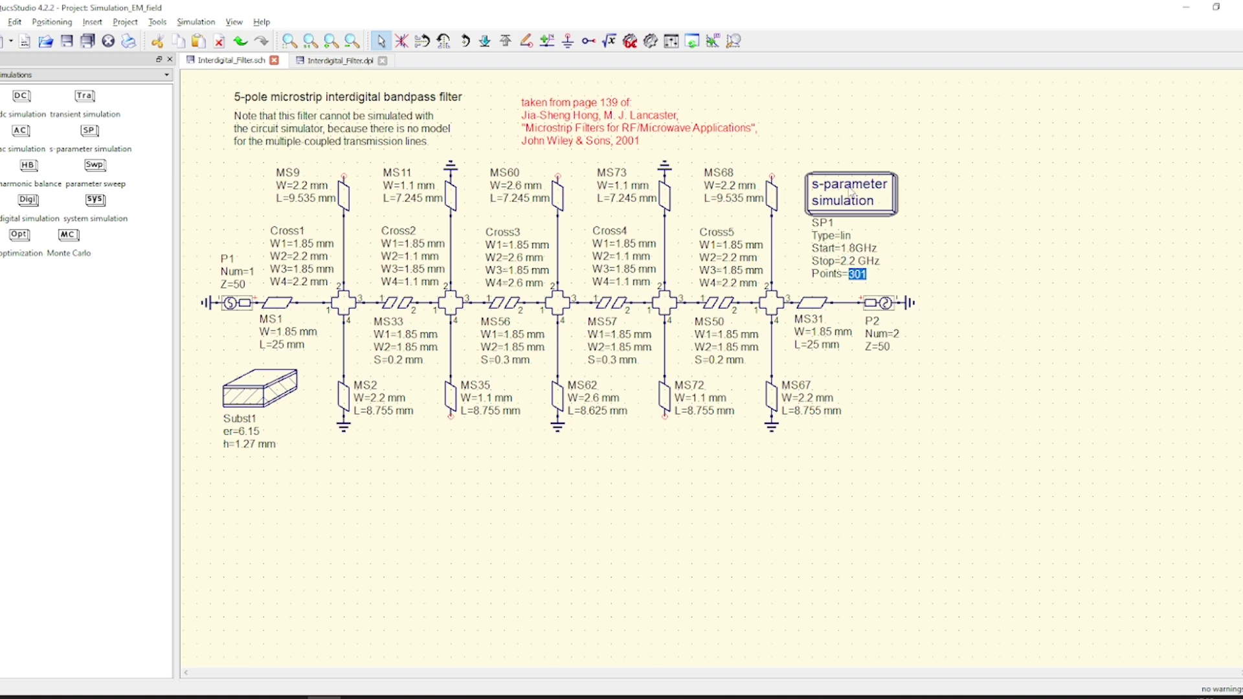
pyautogui.click(650, 41)
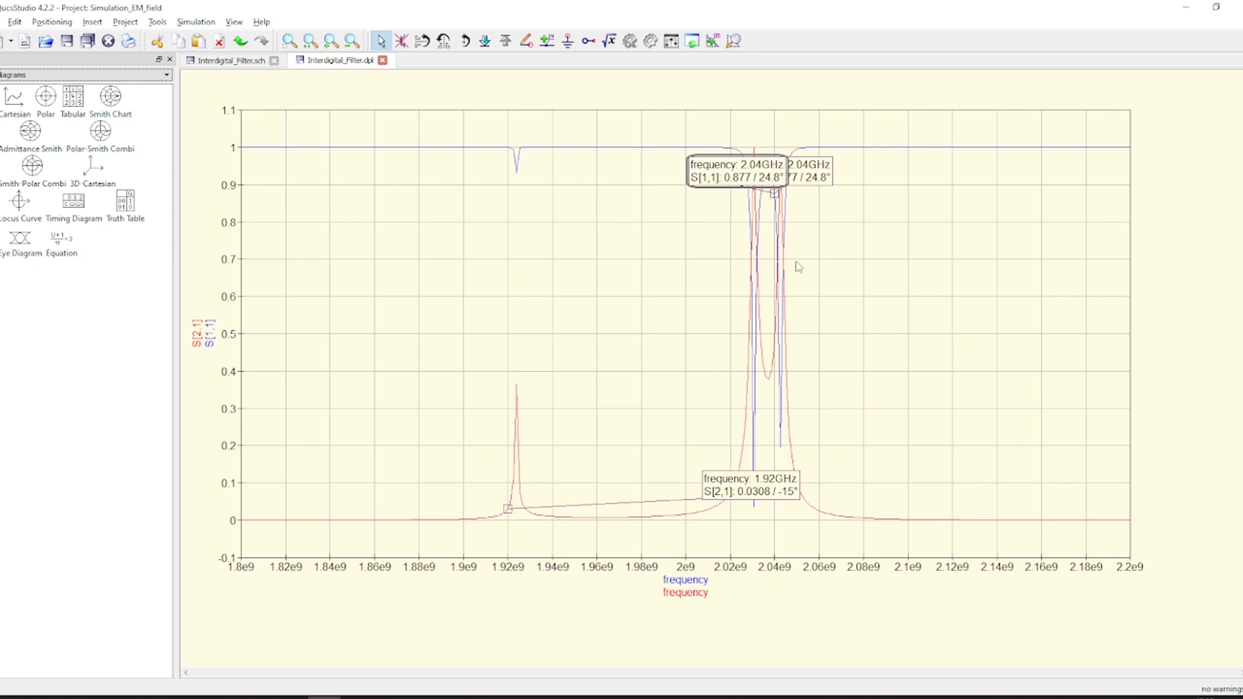
# - Delete the old 1.92 GHz S[2,1] and 2.04 GHz S[1,1] markers
pyautogui.click(673, 211)
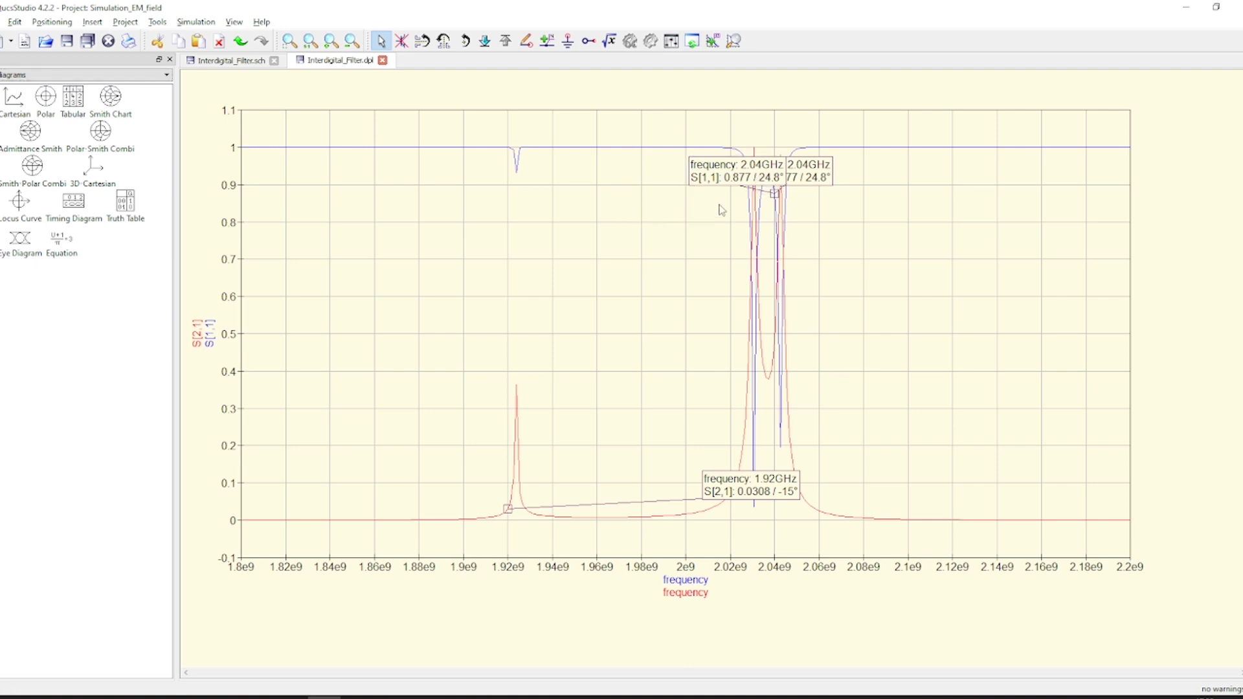
pyautogui.click(777, 477)
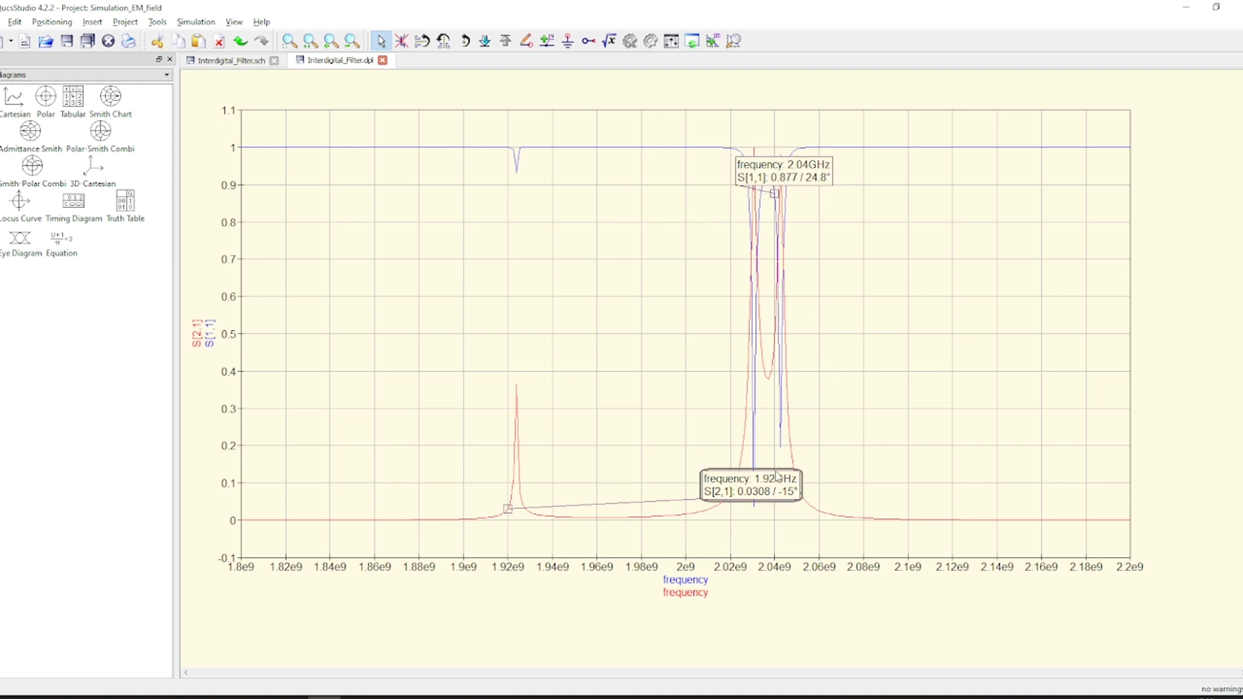
pyautogui.press('Delete')
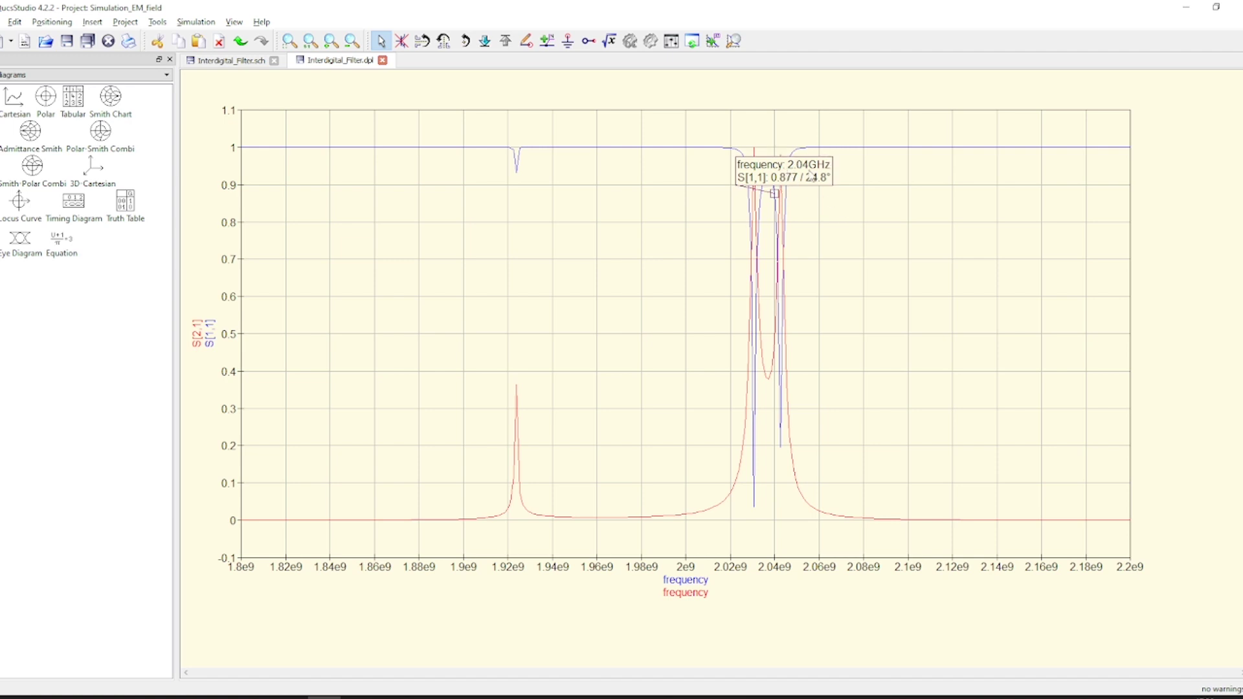
pyautogui.click(810, 176)
pyautogui.press('Delete')
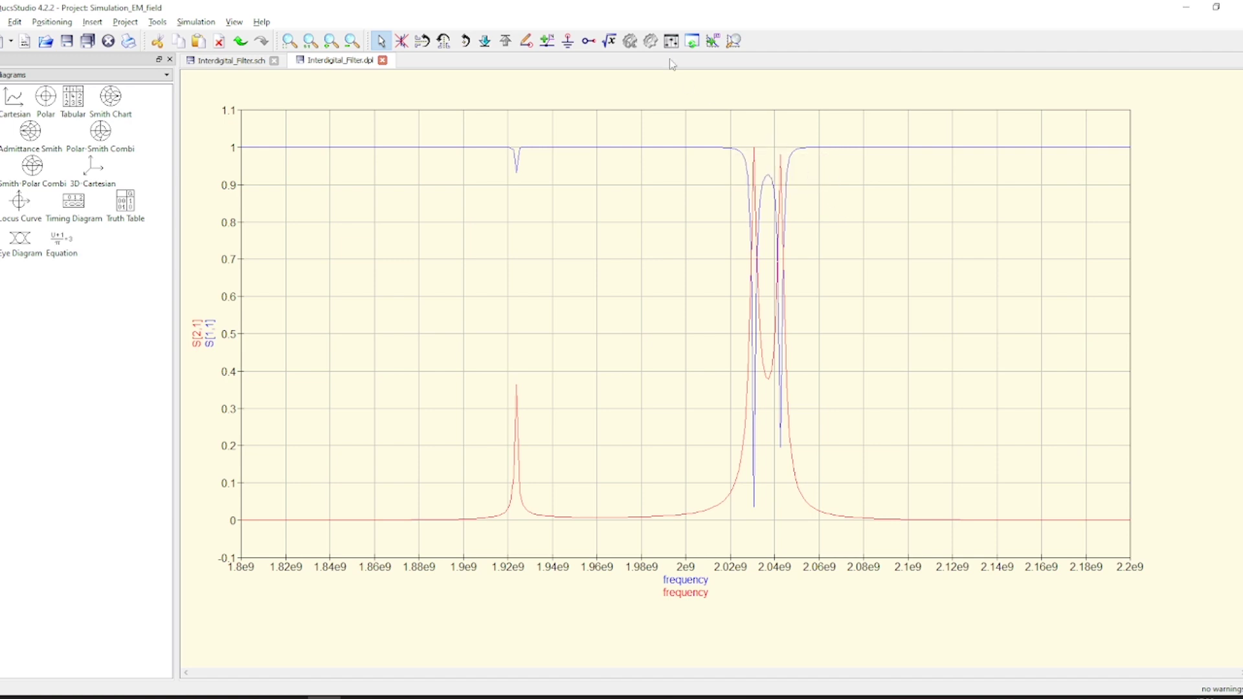
# - Place a new marker on the S[1,1] curve at 2.04 GHz and select the diagram
pyautogui.click(712, 41)
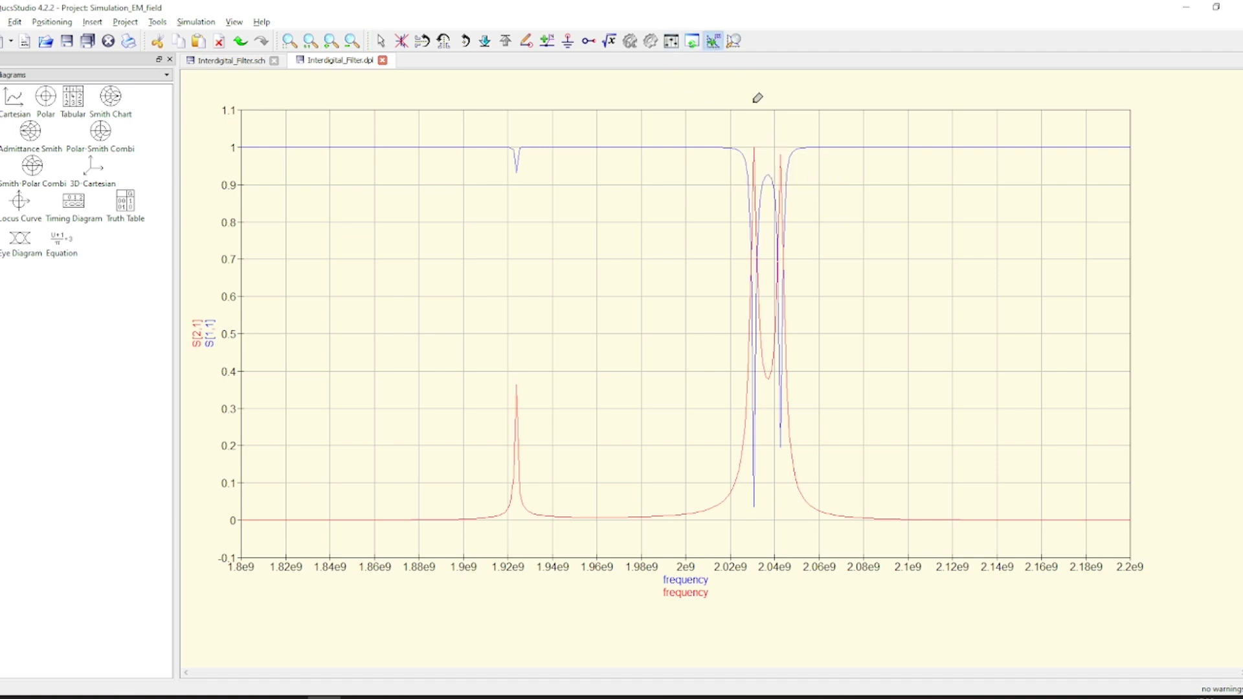
pyautogui.click(772, 169)
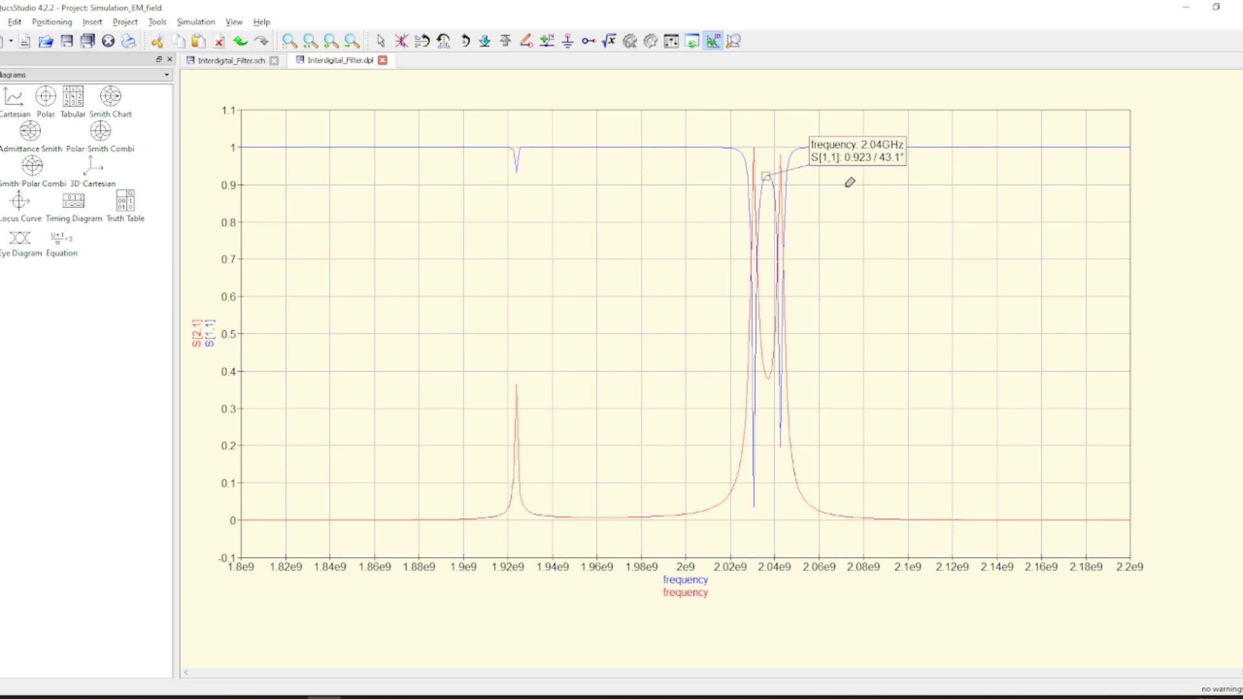
pyautogui.click(234, 60)
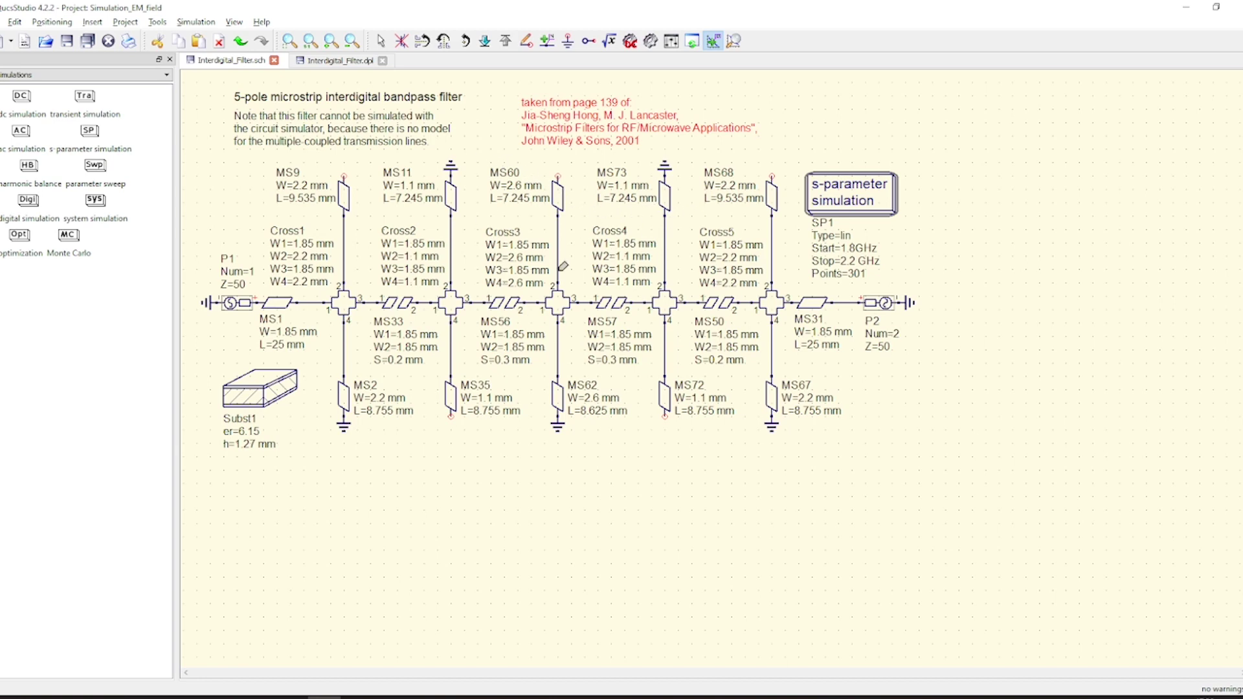
pyautogui.click(340, 61)
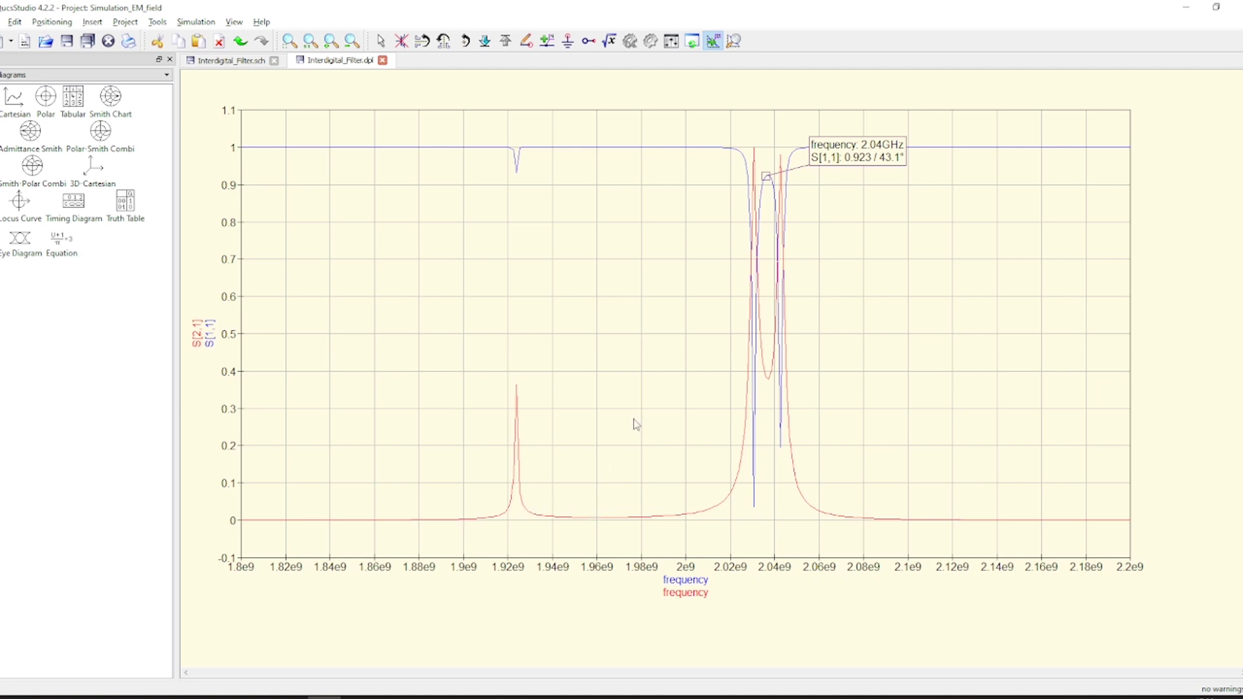
pyautogui.press('Escape')
pyautogui.click(668, 322)
# - Remove the S[1,1] graph from the diagram
pyautogui.doubleClick(667, 322)
pyautogui.click(673, 354)
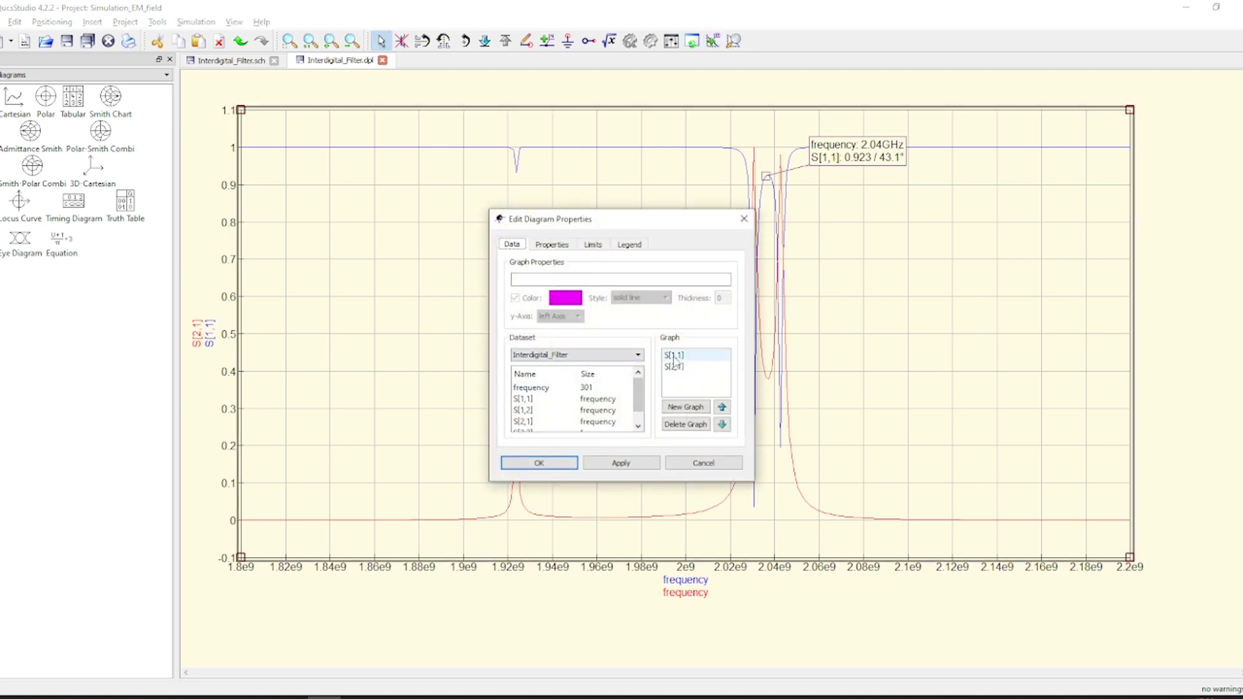
pyautogui.click(706, 424)
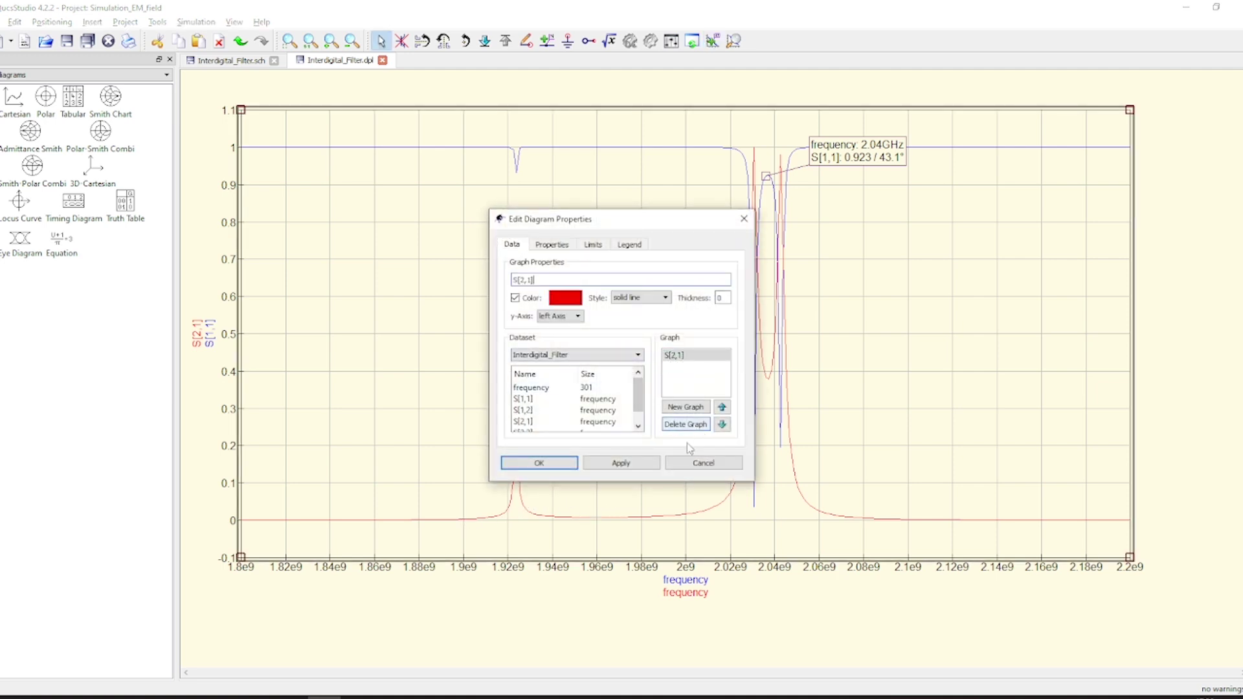
pyautogui.click(547, 464)
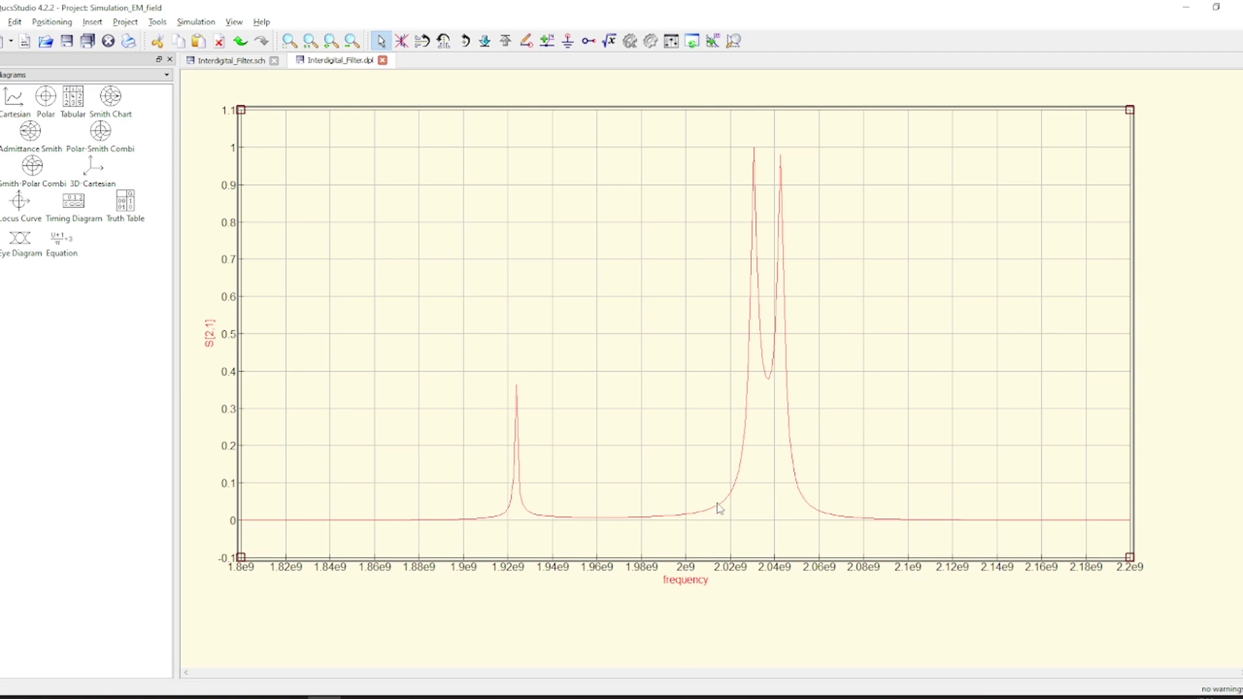
# - Place a marker on the S[2,1] curve at 2.02 GHz
pyautogui.click(712, 41)
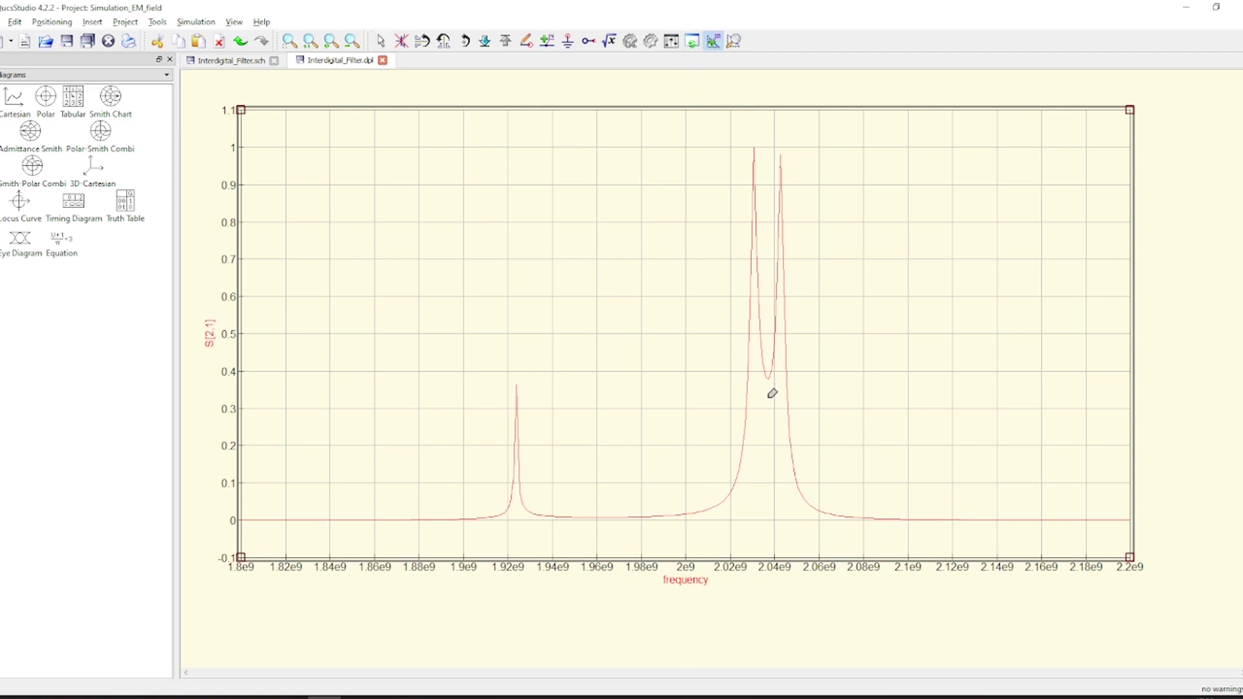
pyautogui.click(734, 485)
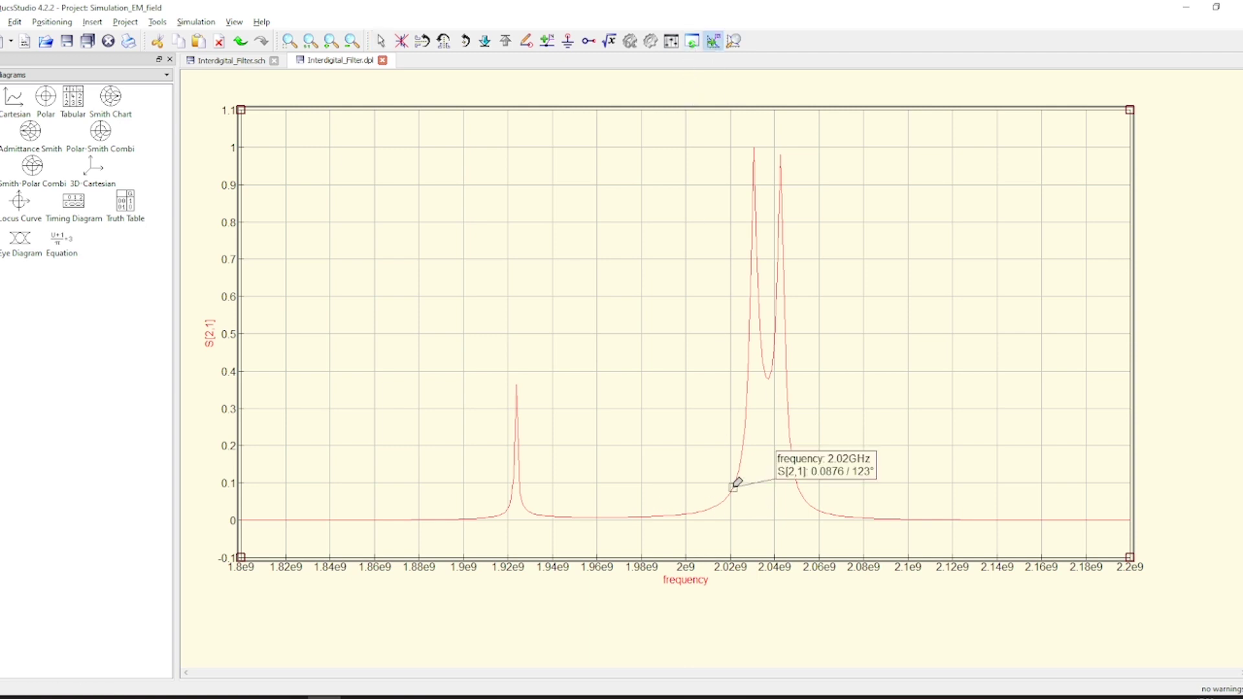
pyautogui.press('Escape')
# - Change the diagram's graph to dB(S[2,1])
pyautogui.doubleClick(695, 309)
pyautogui.click(675, 355)
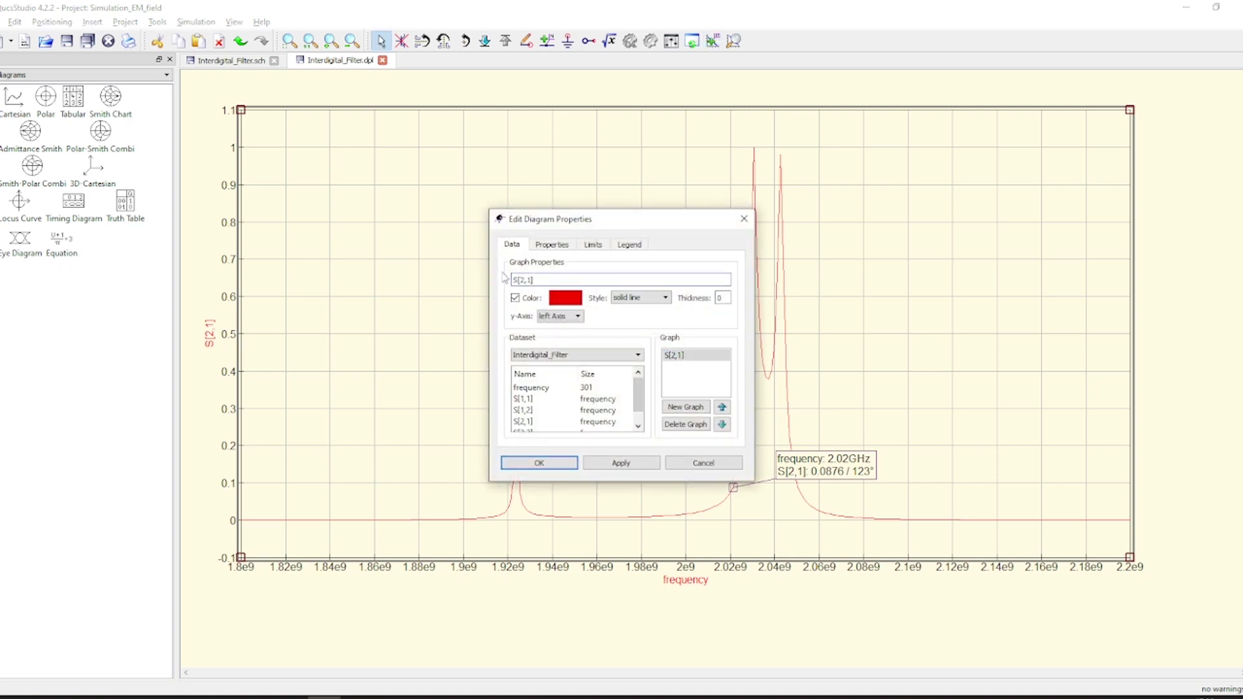
pyautogui.write('dB(')
pyautogui.press('Return')
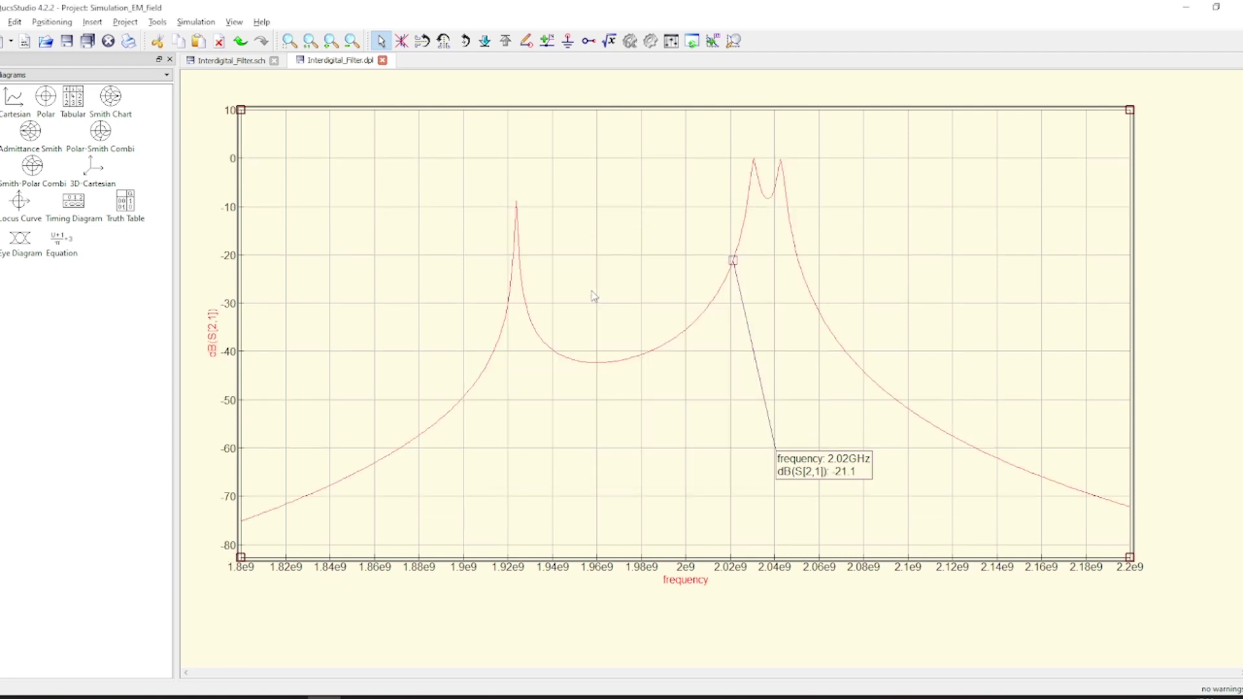
# - Replace the 2.02 GHz marker with markers on the passband peaks at 2.03 and 2.04 GHz
pyautogui.click(803, 466)
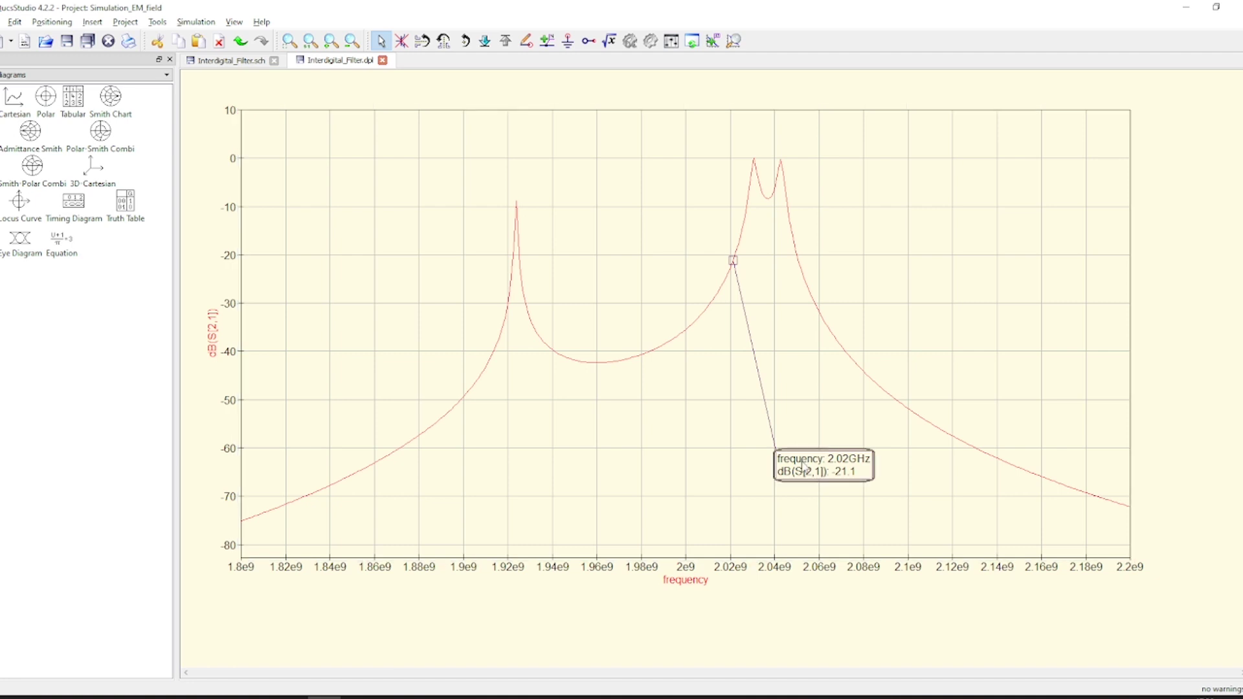
pyautogui.press('Delete')
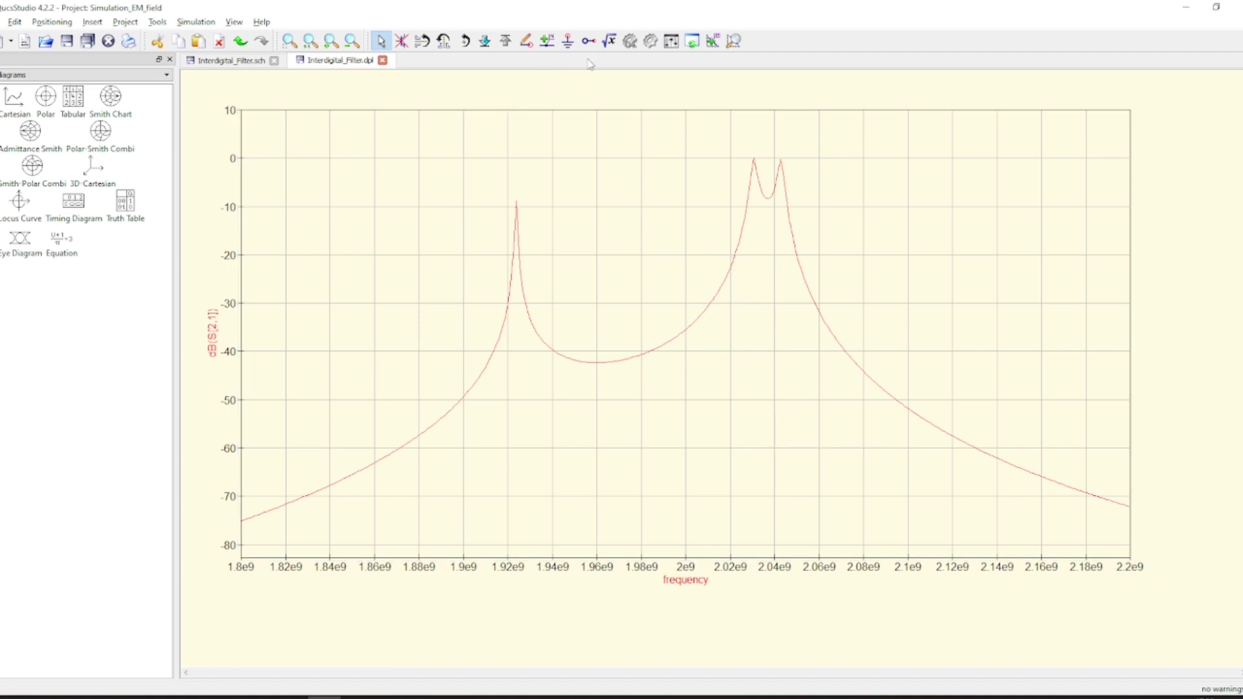
pyautogui.click(713, 41)
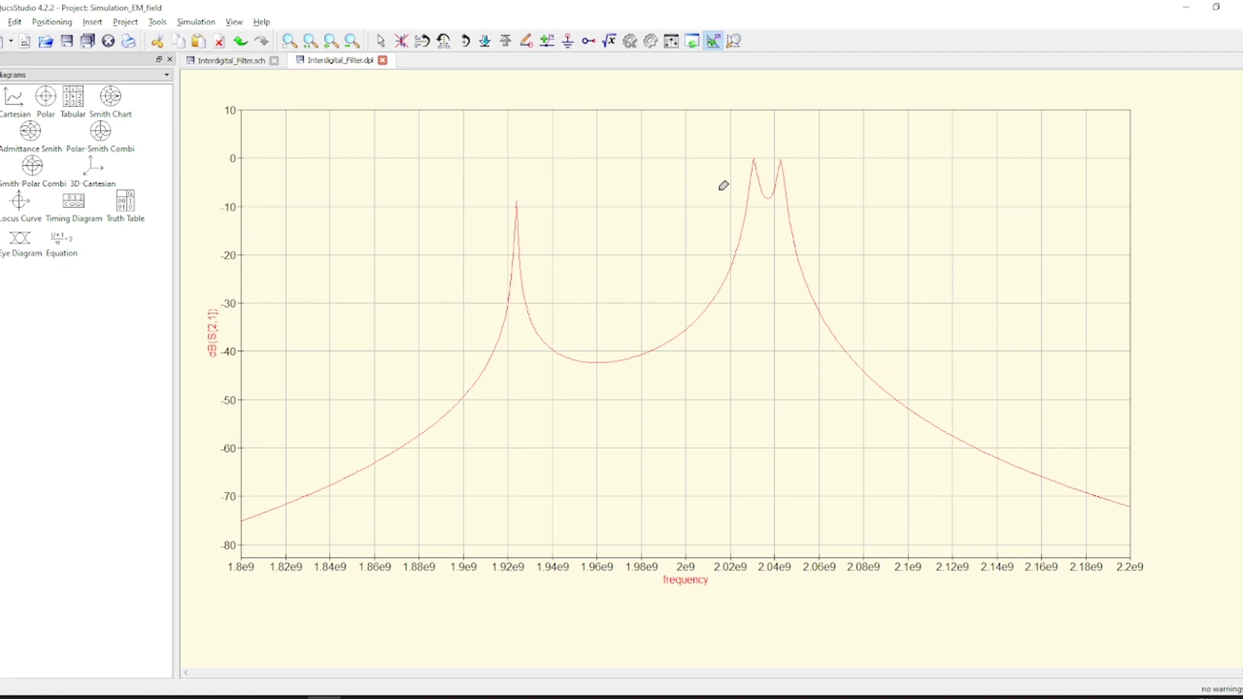
pyautogui.click(751, 174)
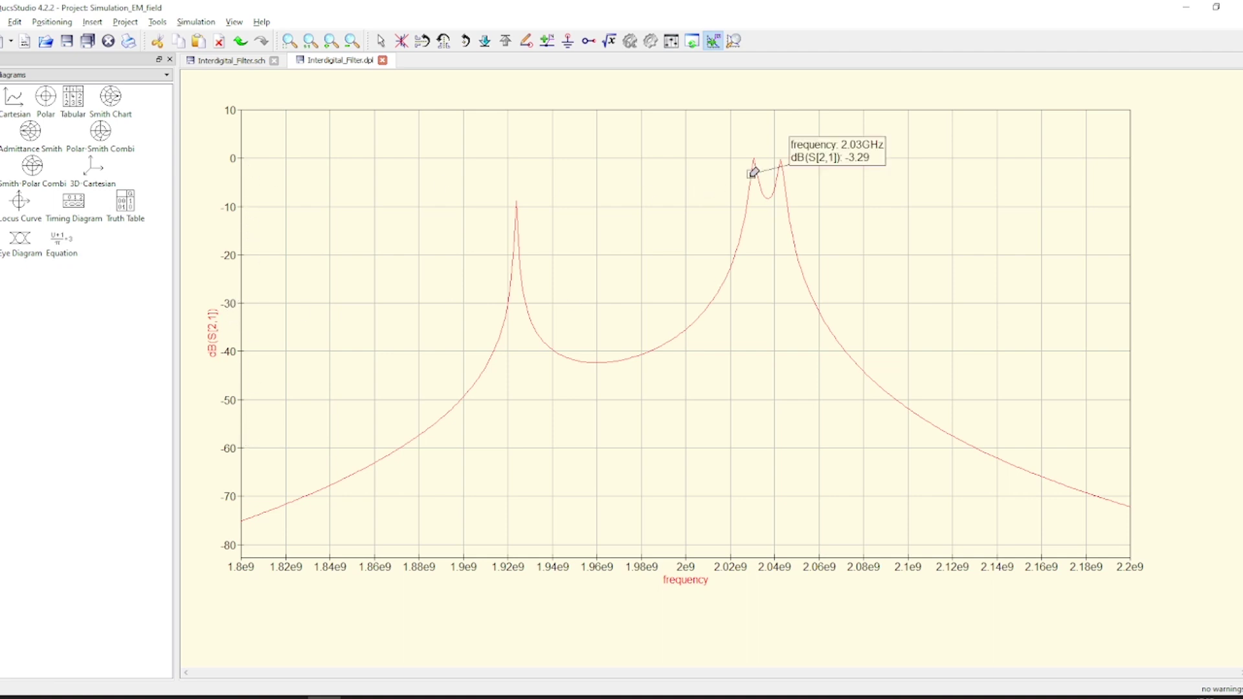
pyautogui.click(789, 169)
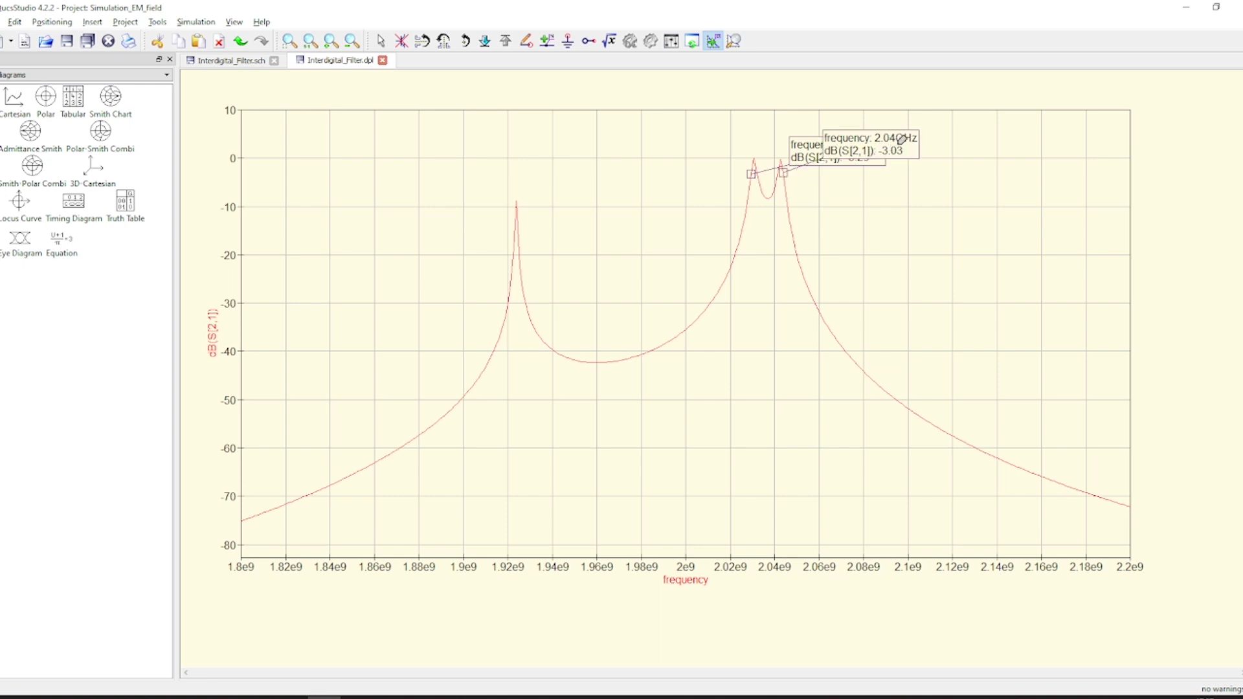
pyautogui.press('Escape')
# - Move the 2.03 and 2.04 GHz marker labels apart and return to the filter schematic
pyautogui.moveTo(901, 140); pyautogui.dragTo(982, 206)
pyautogui.moveTo(816, 153)
pyautogui.mouseDown()
pyautogui.moveTo(607, 179)
pyautogui.moveTo(613, 198)
pyautogui.mouseUp()
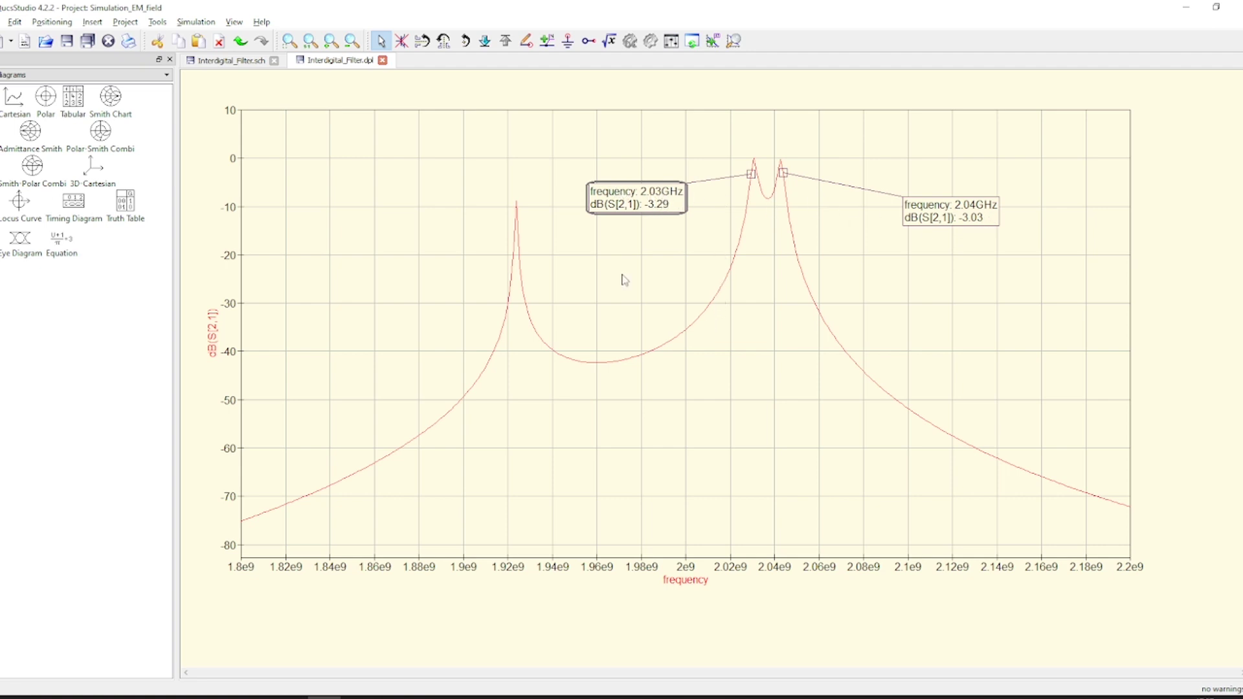
pyautogui.click(228, 62)
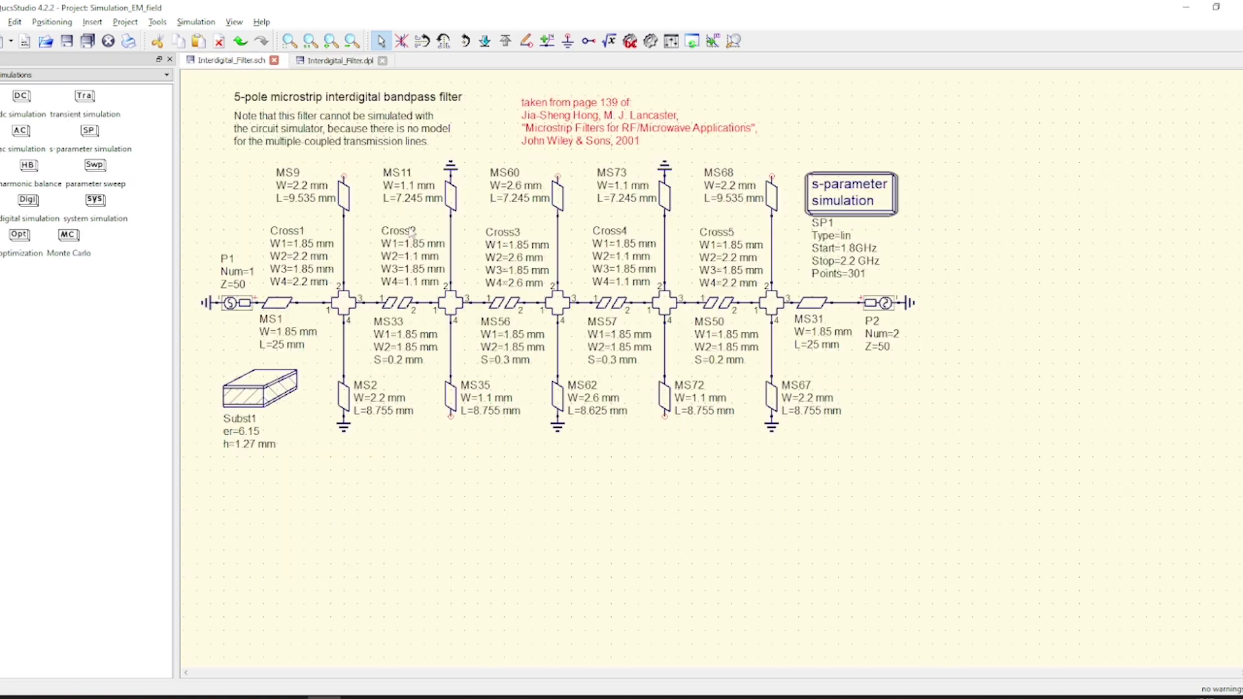
# - Generate Interdigital_Filter.pcb with Tools > Create PCB layout and zoom to frame the filter
pyautogui.click(157, 22)
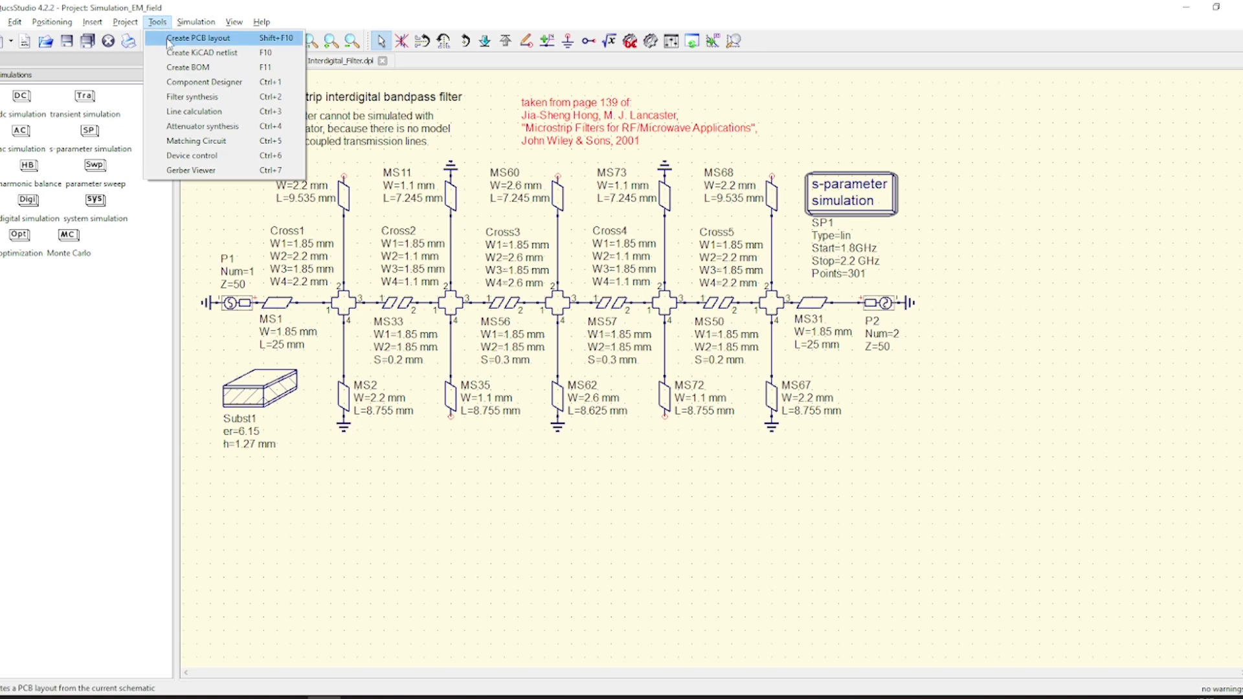
pyautogui.click(169, 39)
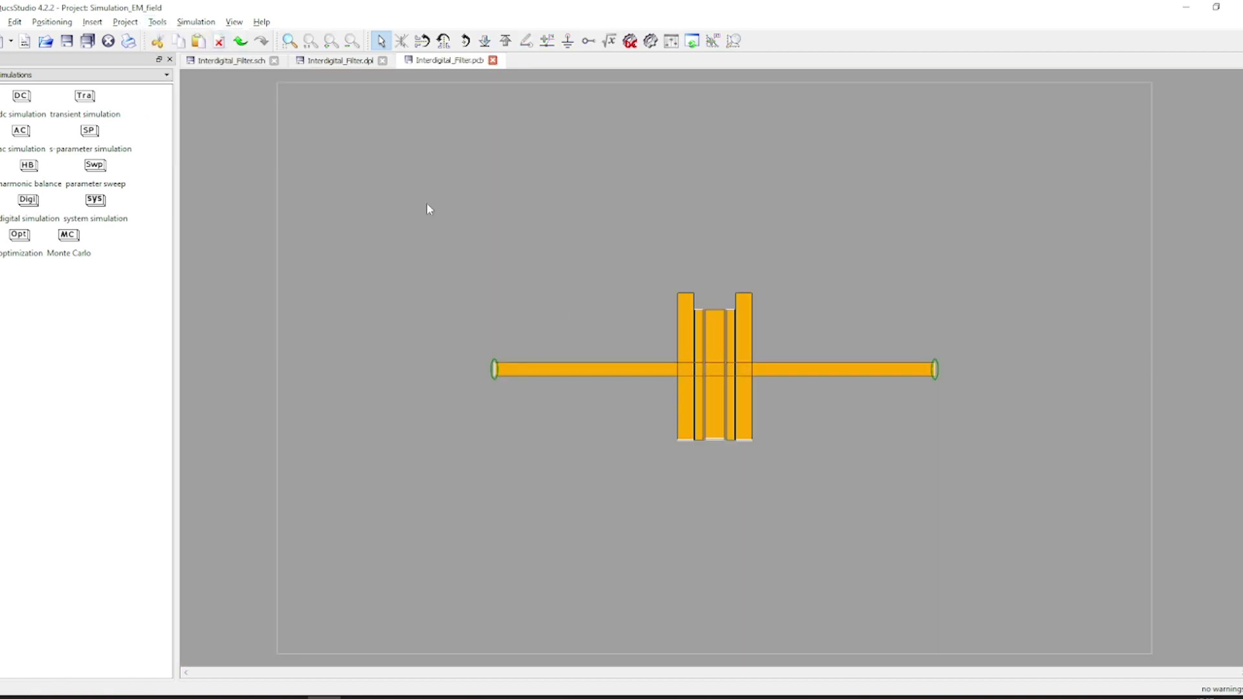
pyautogui.keyDown('ctrl'); pyautogui.scroll(3, 758, 391); pyautogui.keyUp('ctrl')
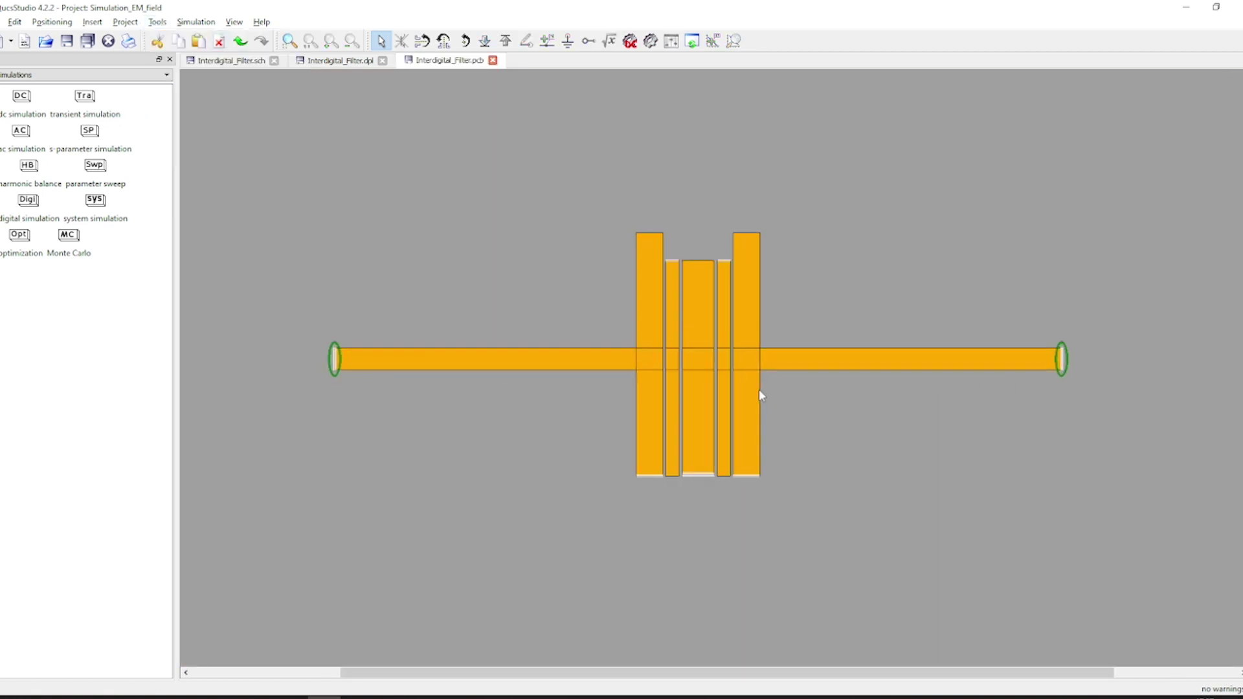
pyautogui.keyDown('ctrl'); pyautogui.scroll(-2, 658, 376); pyautogui.keyUp('ctrl')
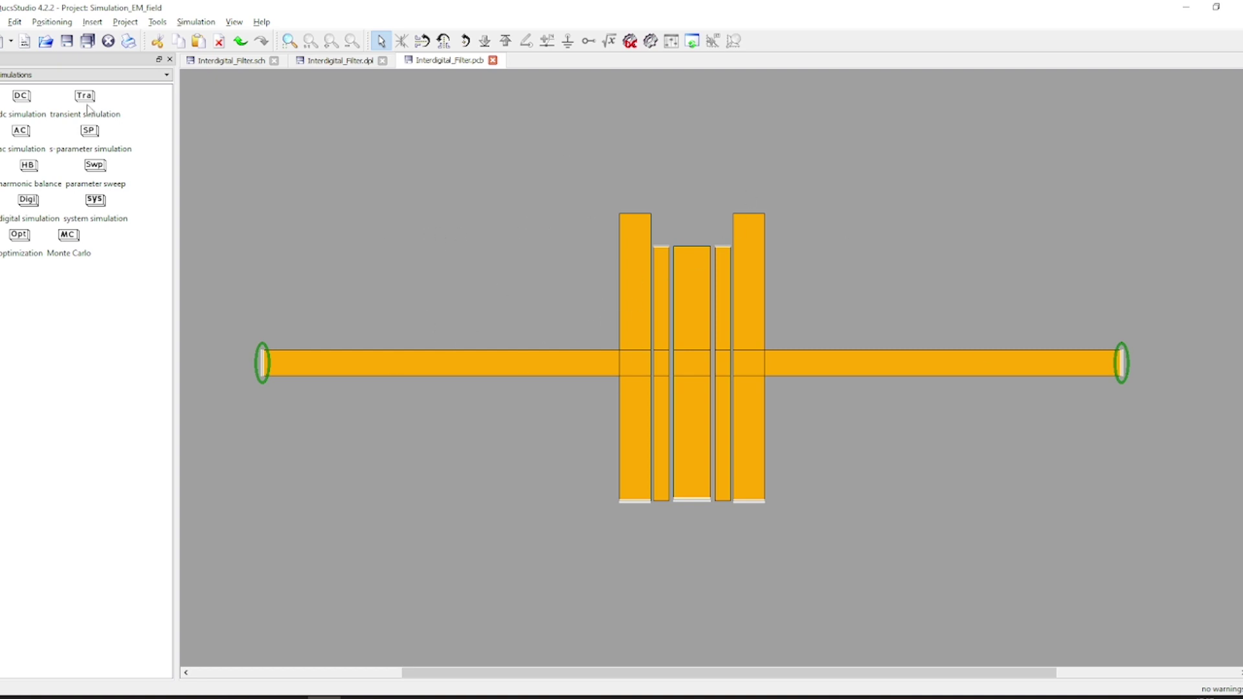
pyautogui.click(2, 21)
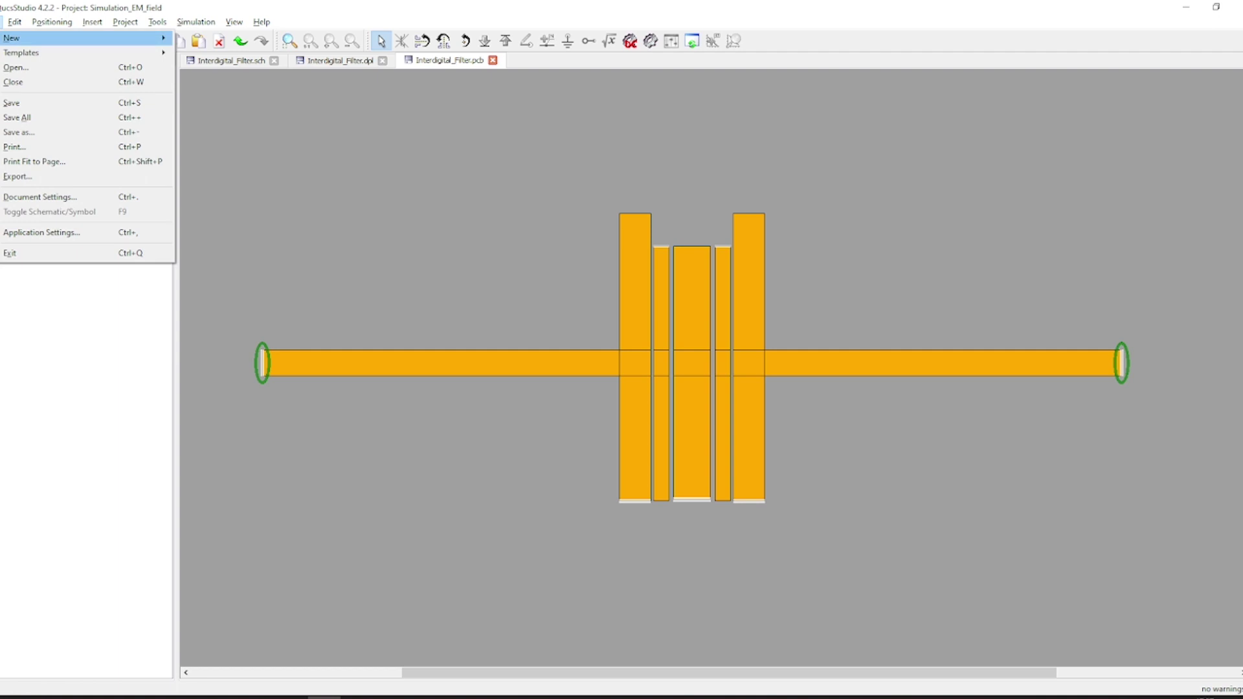
pyautogui.click(57, 196)
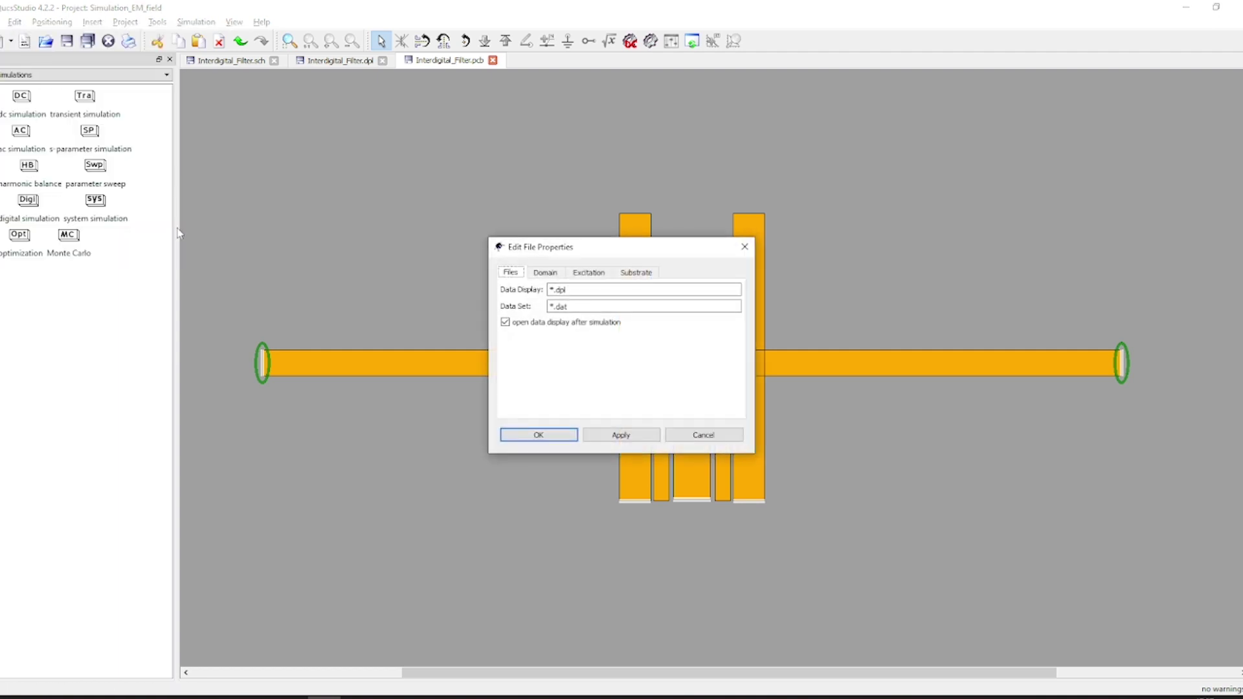
pyautogui.click(552, 274)
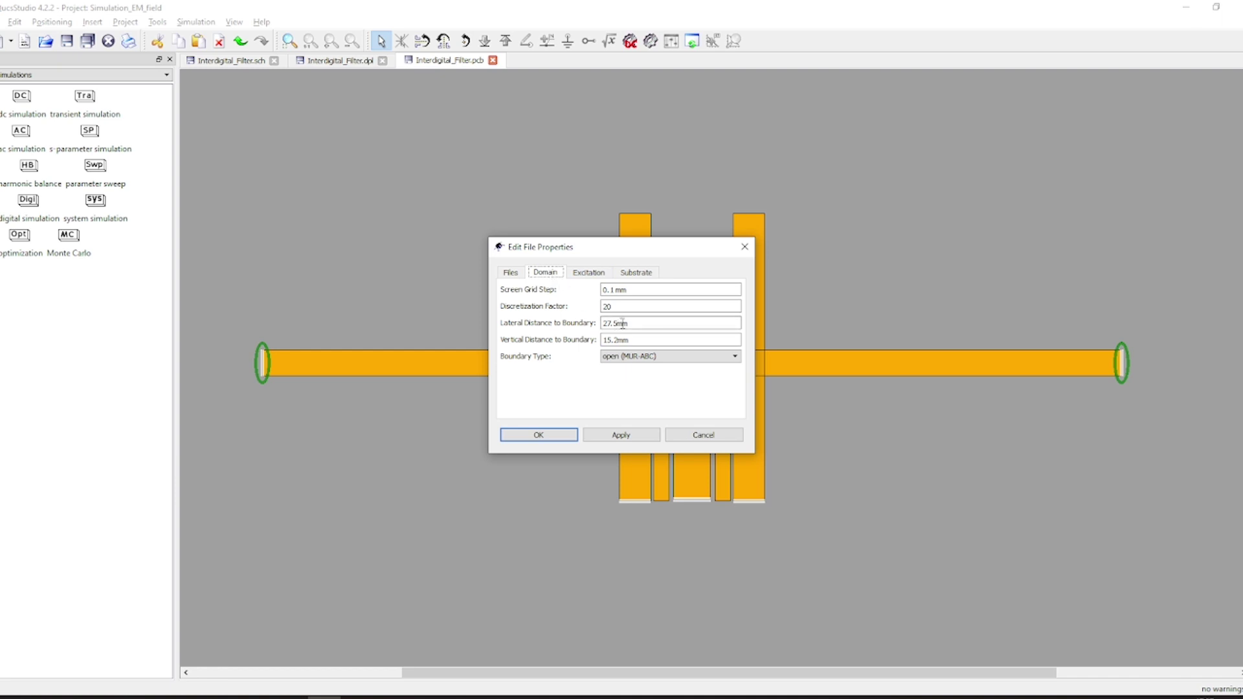
pyautogui.click(688, 442)
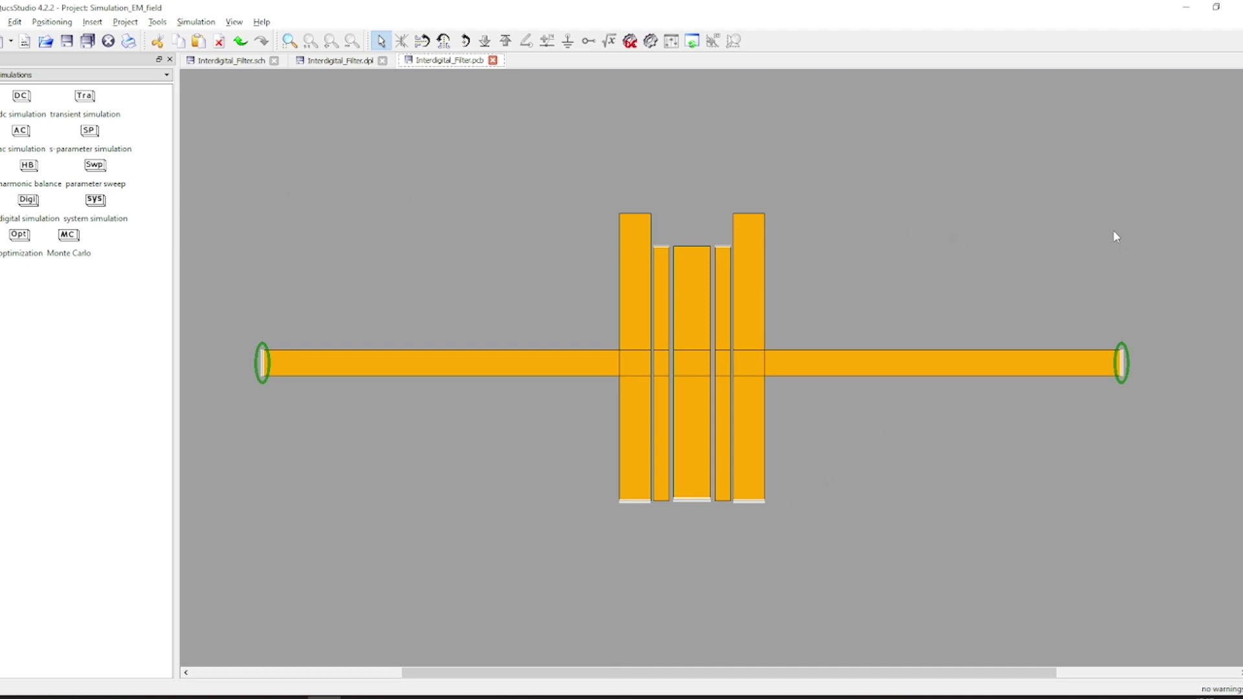
# - Select the layout and resize the substrate from its bottom-left corner, keeping all strips enclosed
pyautogui.moveTo(1135, 208); pyautogui.dragTo(249, 524)
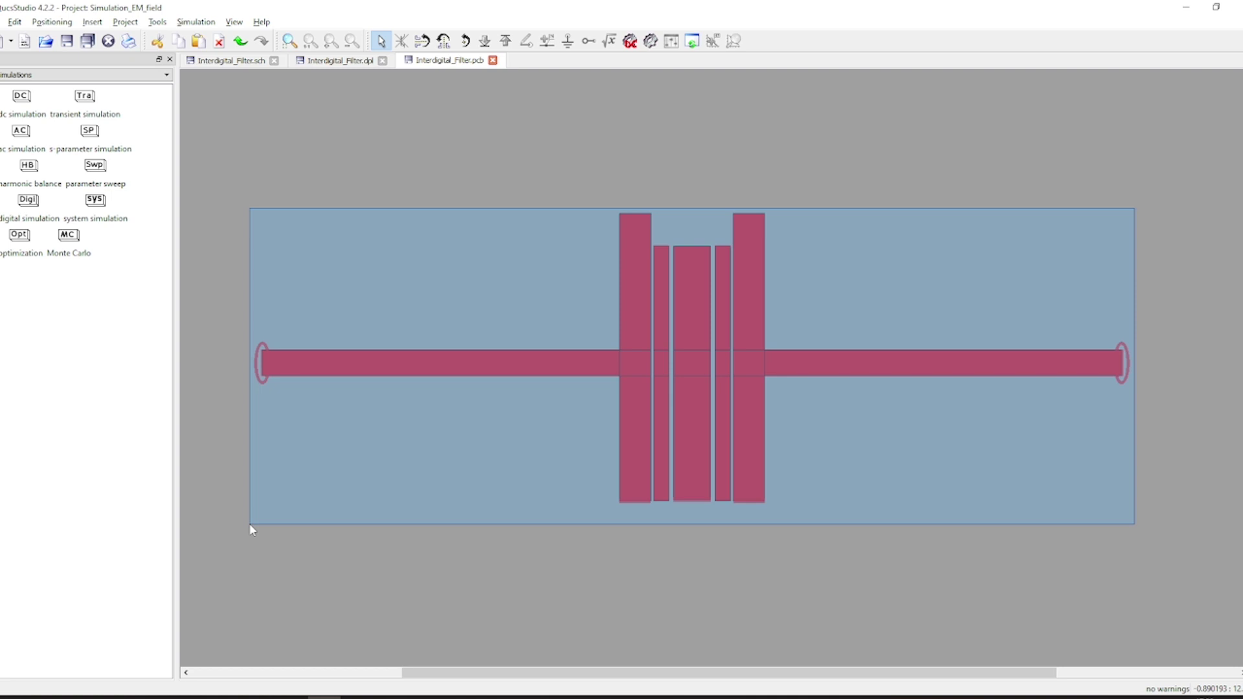
pyautogui.moveTo(250, 526)
pyautogui.mouseDown()
pyautogui.moveTo(257, 514)
pyautogui.moveTo(244, 514)
pyautogui.mouseUp()
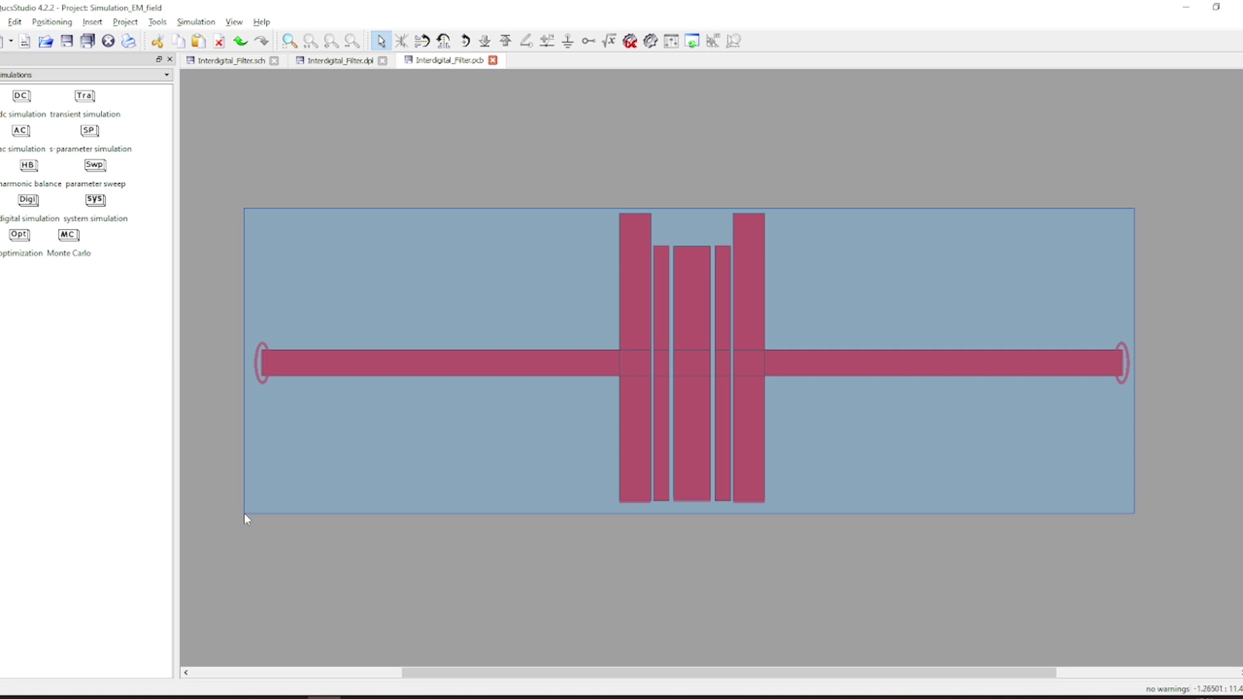
pyautogui.moveTo(244, 513); pyautogui.dragTo(245, 515)
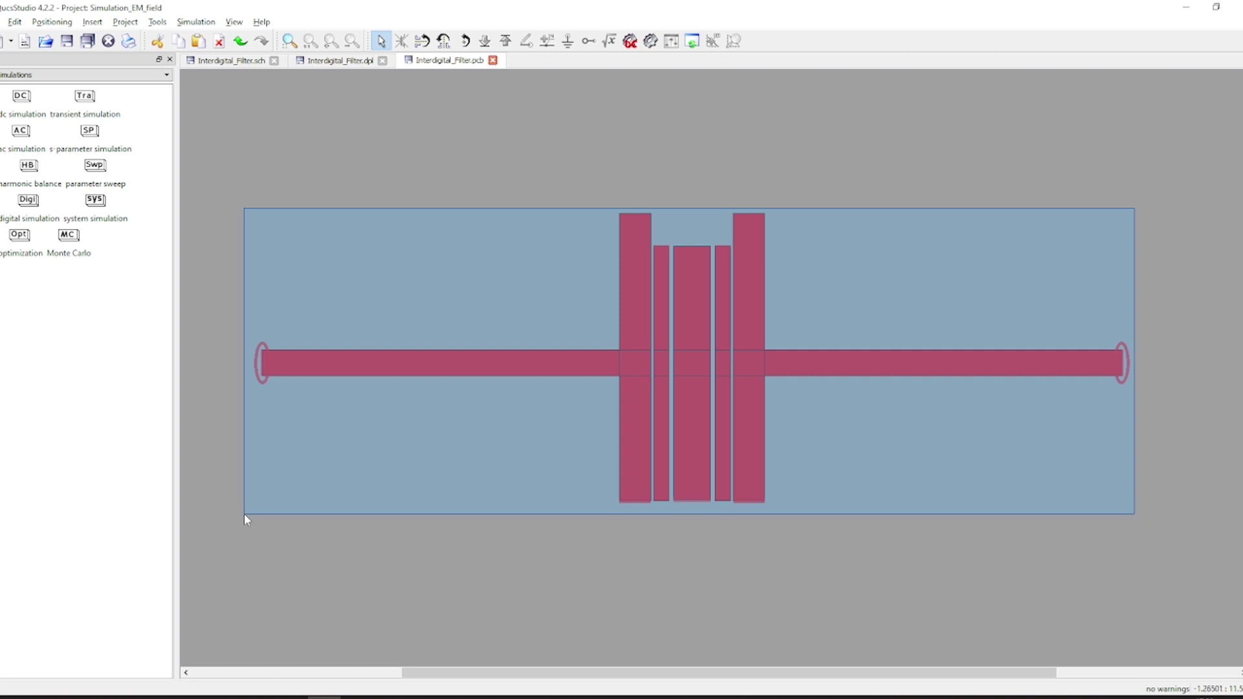
pyautogui.click(243, 514)
# - In the layout's Document Settings, keep the Domain boundary type as open (MUR-ABC)
pyautogui.click(350, 231)
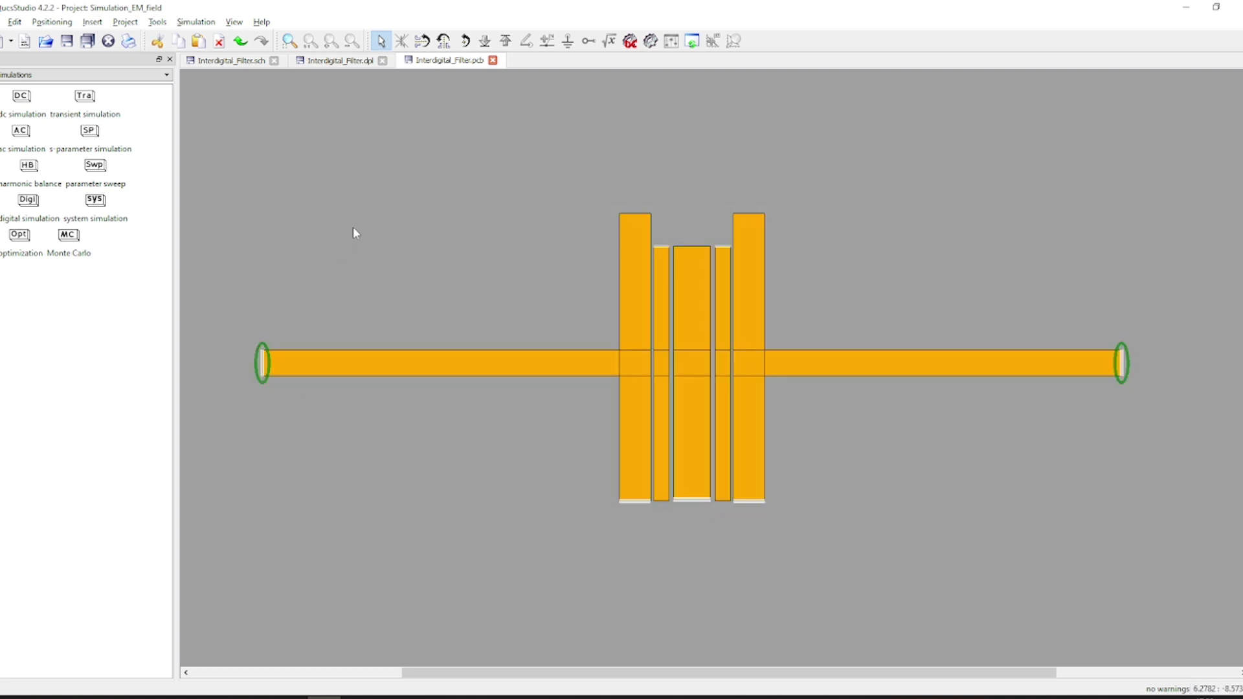
pyautogui.click(2, 21)
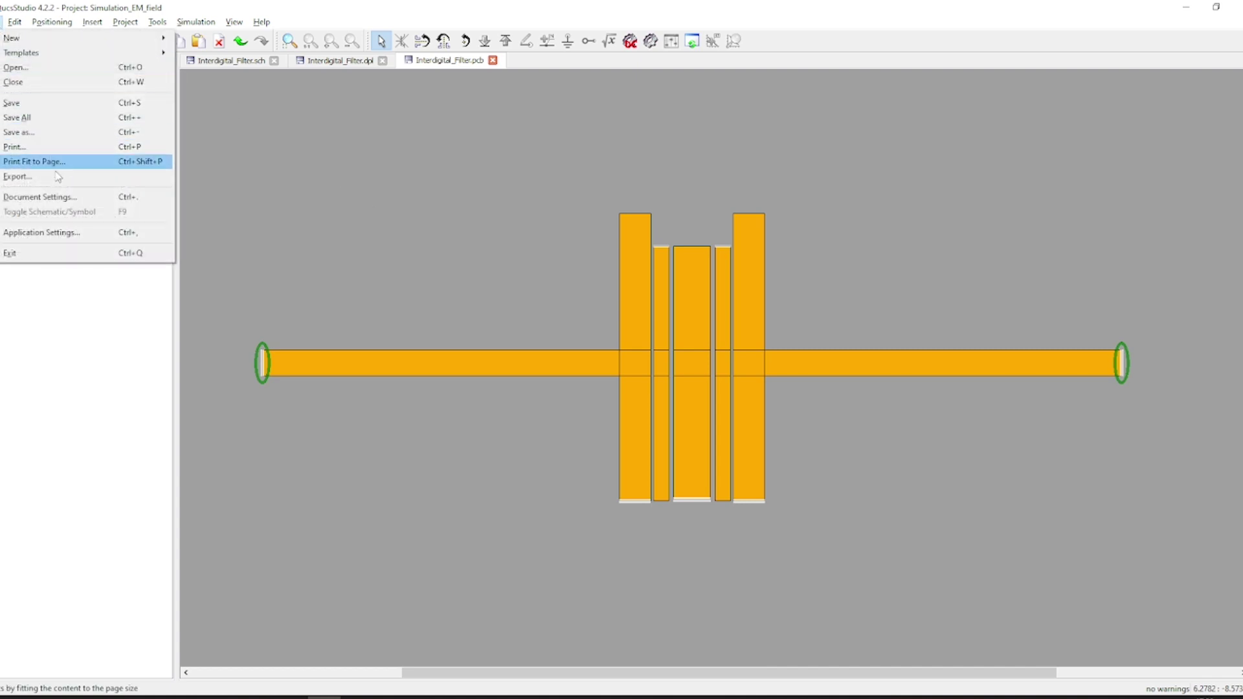
pyautogui.click(71, 198)
pyautogui.click(542, 278)
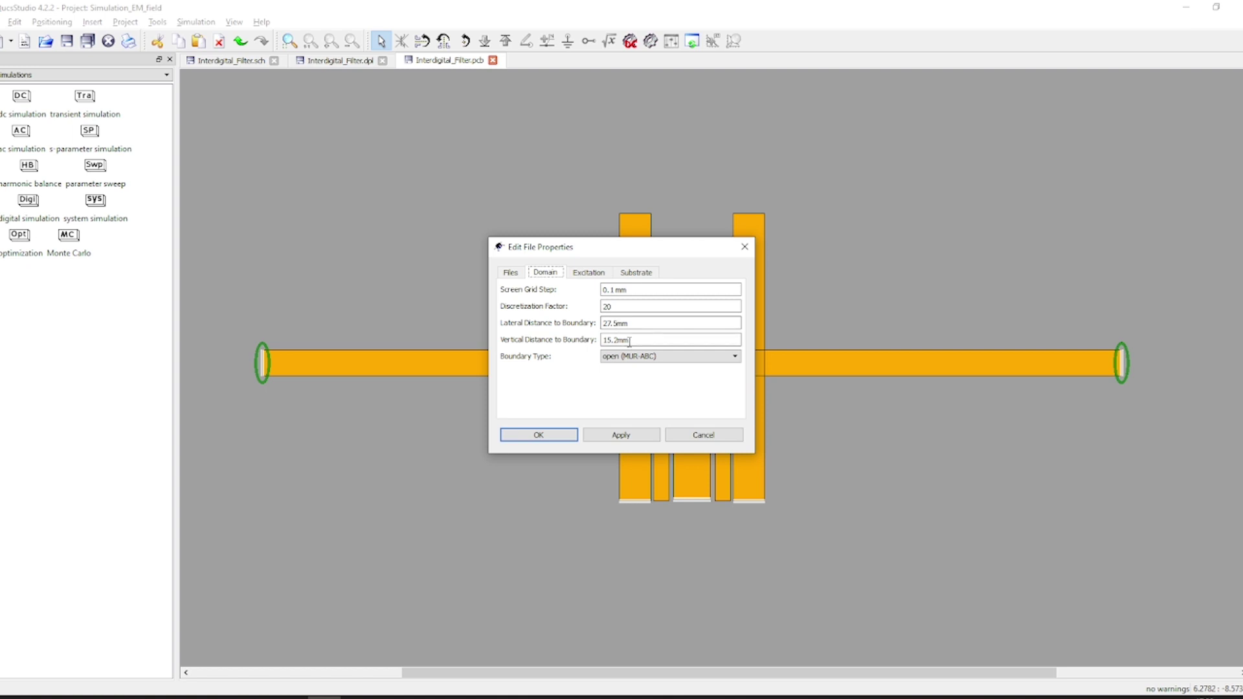
pyautogui.click(647, 356)
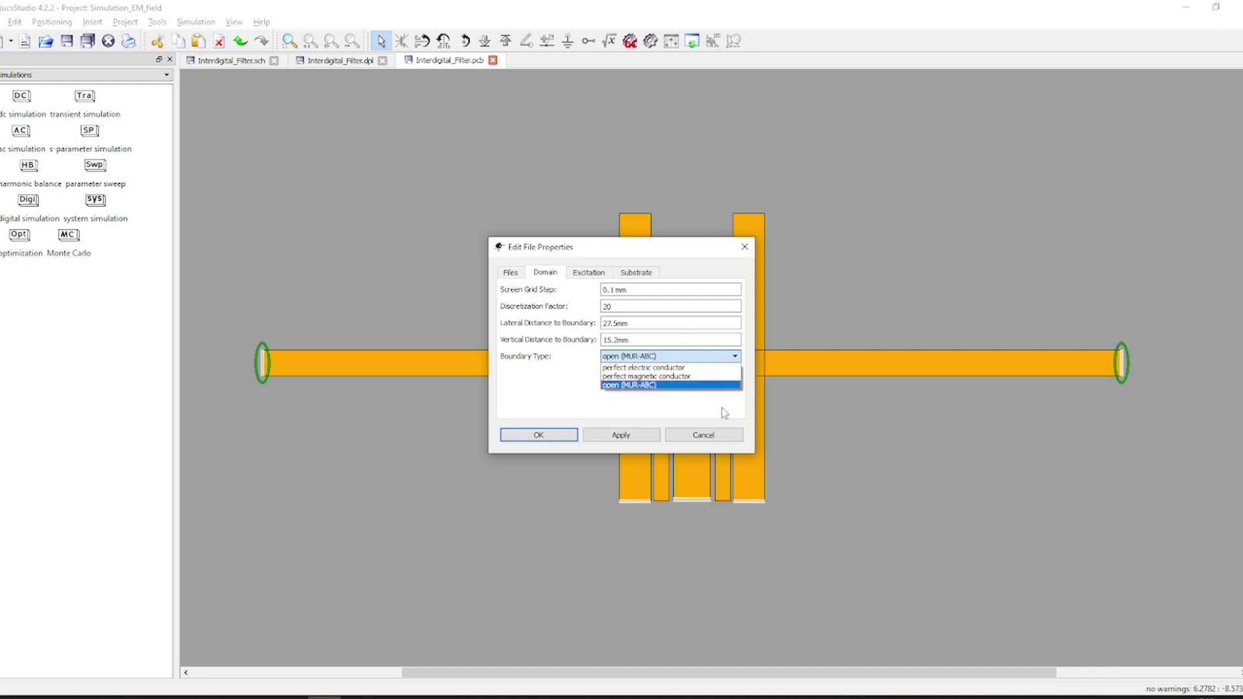
pyautogui.click(712, 384)
# - Set the Excitation Range to DC free, apply, and close the settings
pyautogui.click(584, 278)
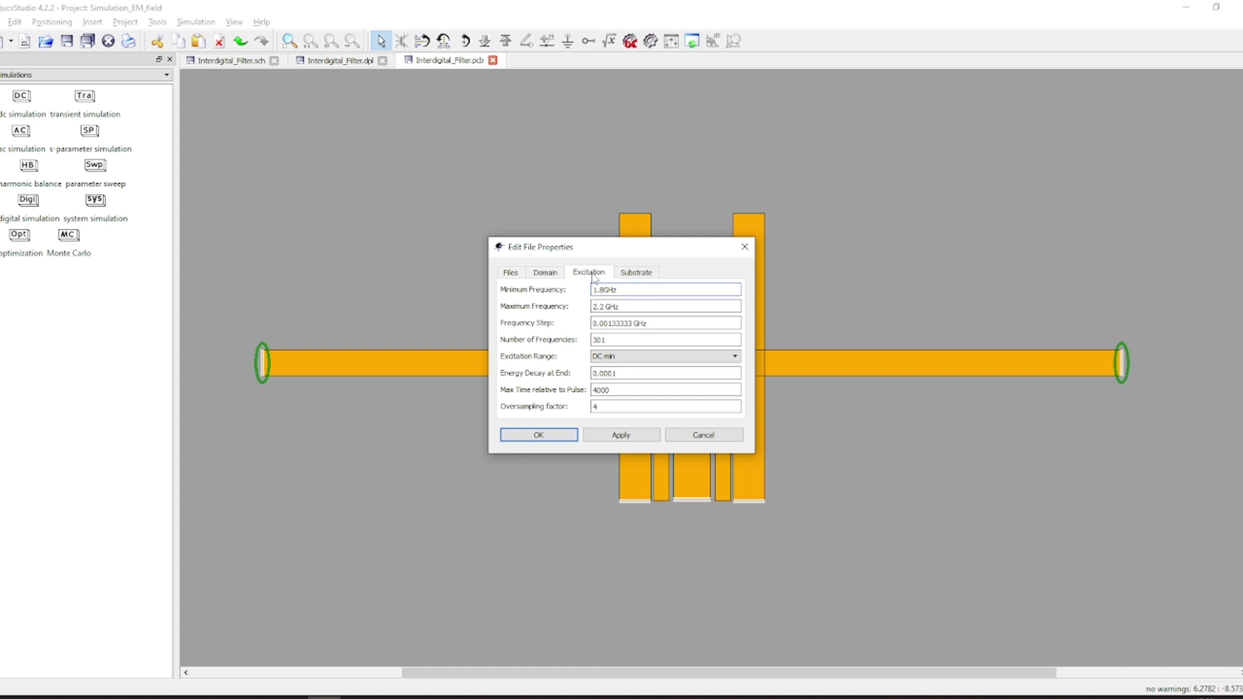
pyautogui.click(613, 290)
pyautogui.click(627, 358)
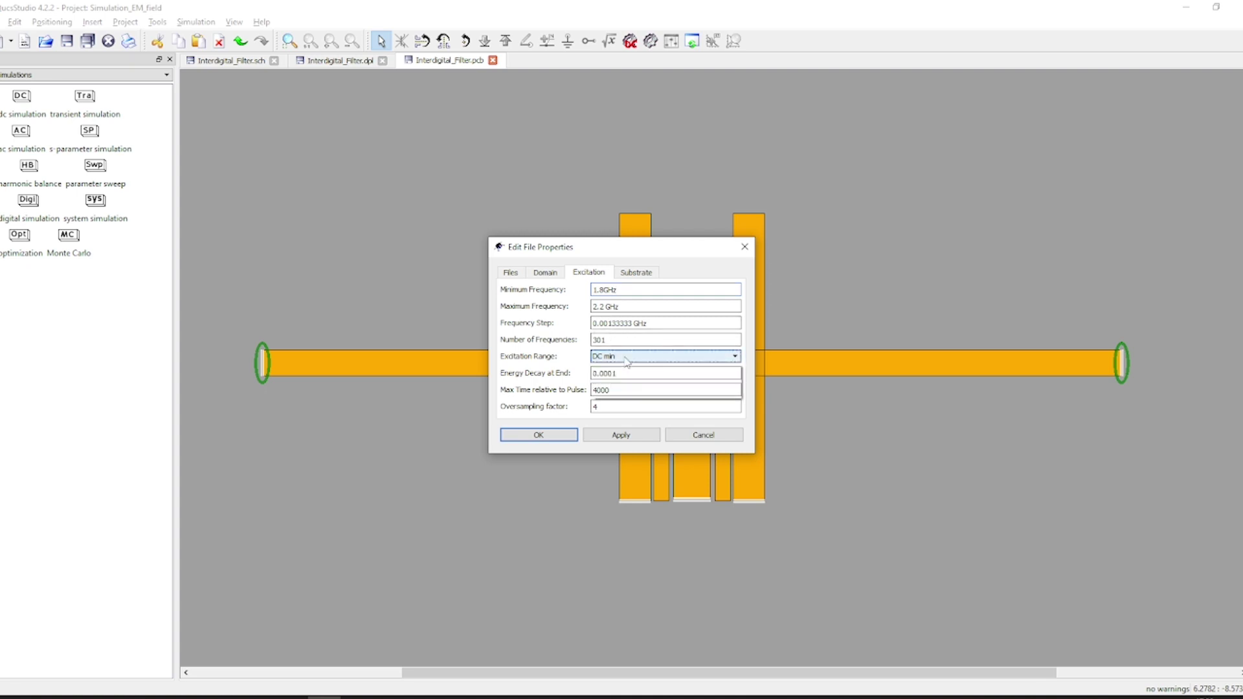
pyautogui.click(624, 395)
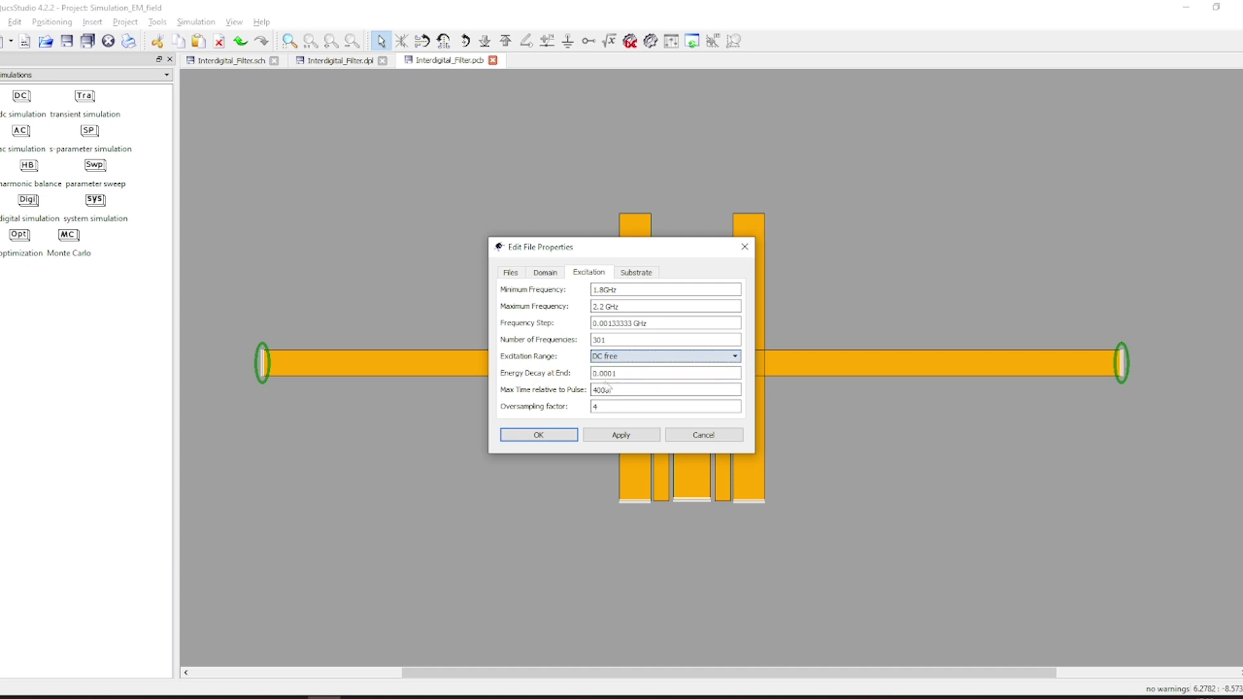
pyautogui.click(634, 440)
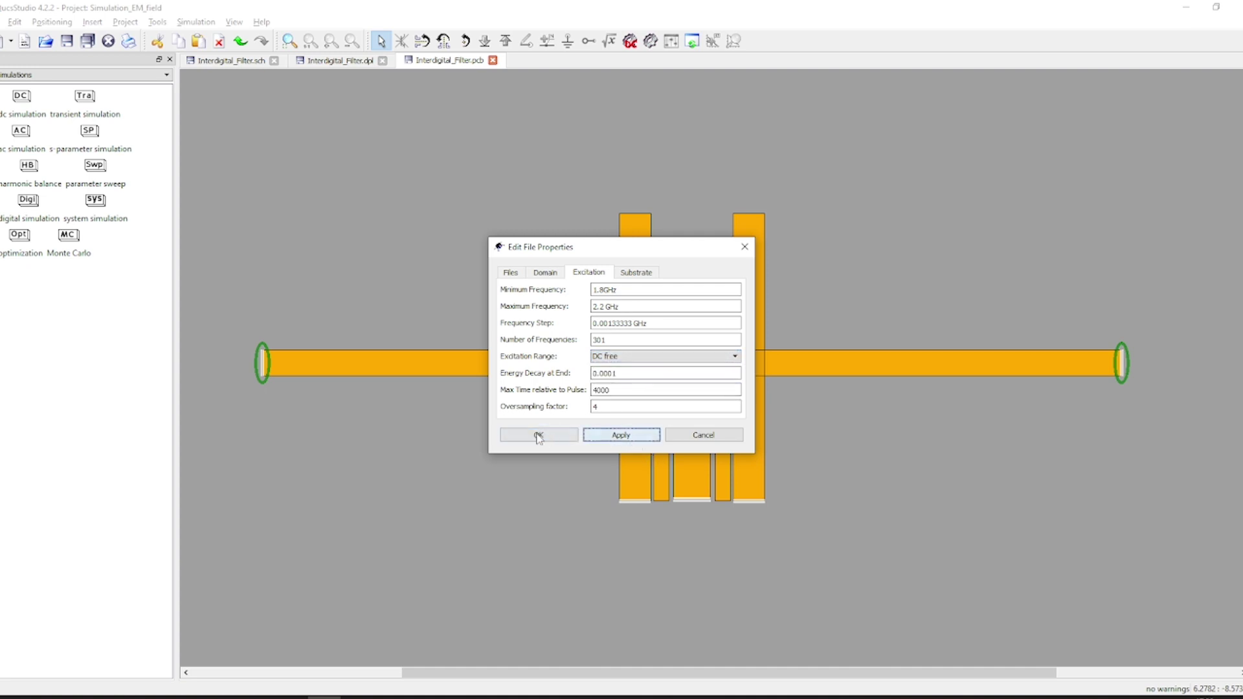
pyautogui.click(537, 436)
# - Run the EM simulation and replace the dB(S[2,1]) graph with S21
pyautogui.click(650, 41)
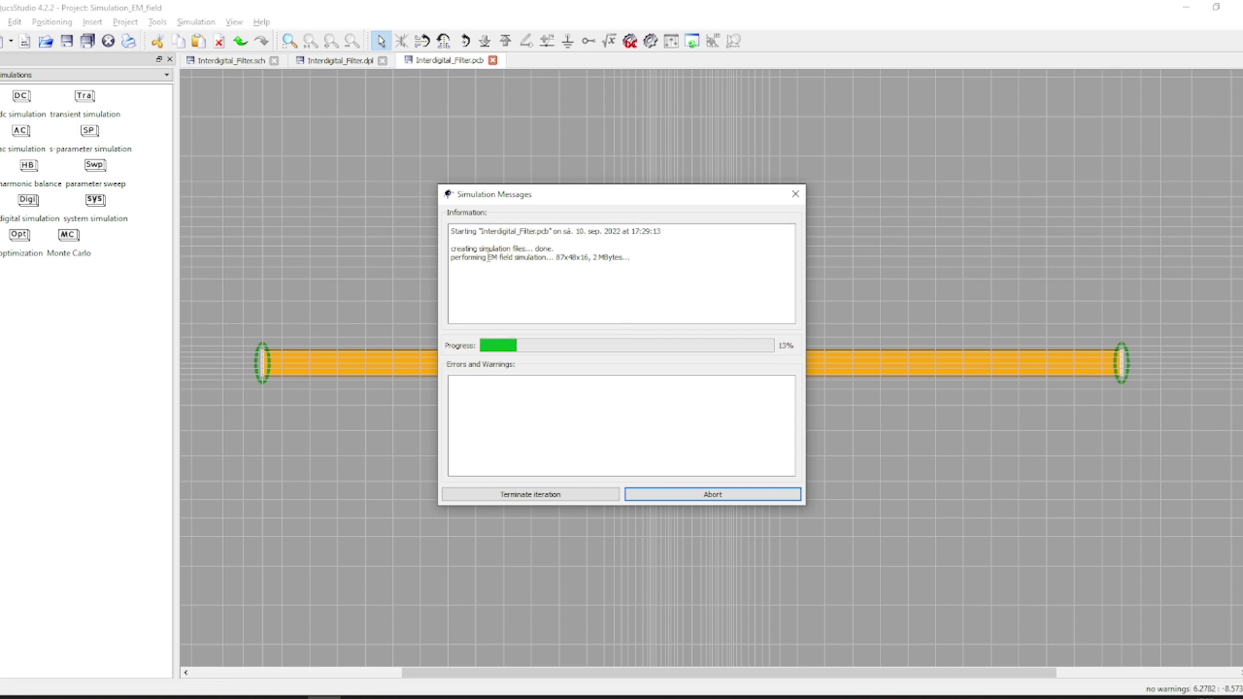
pyautogui.moveTo(487, 257); pyautogui.dragTo(550, 259)
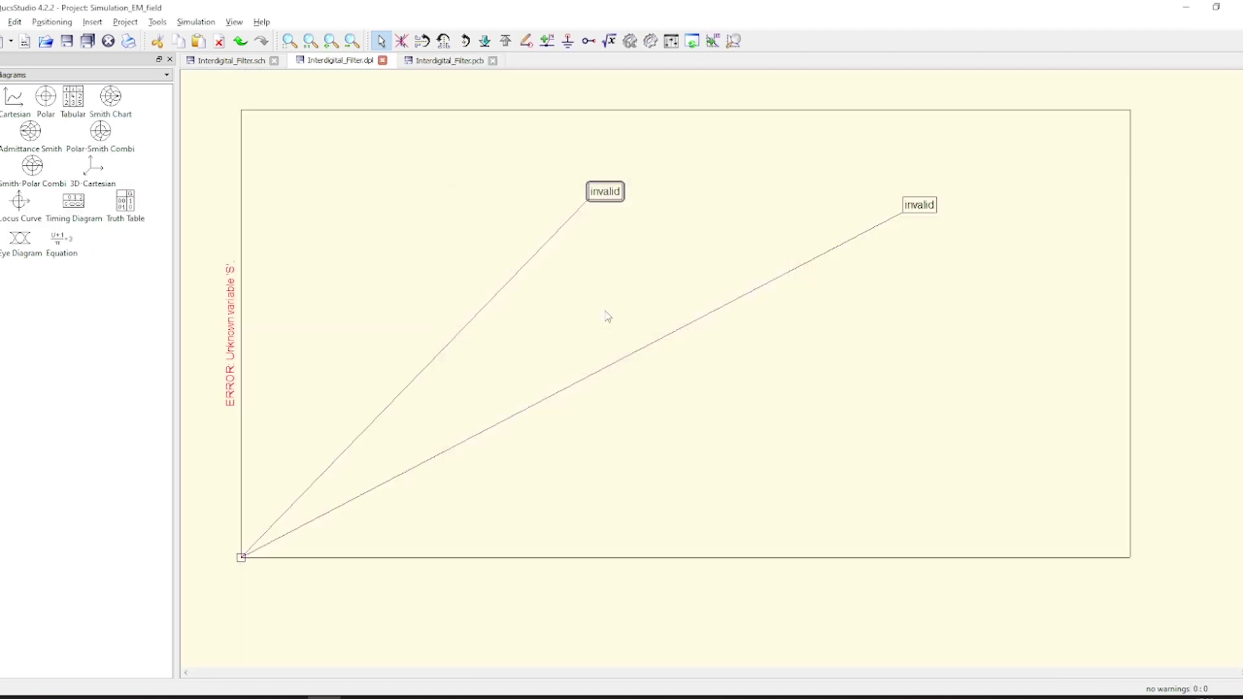
pyautogui.doubleClick(608, 304)
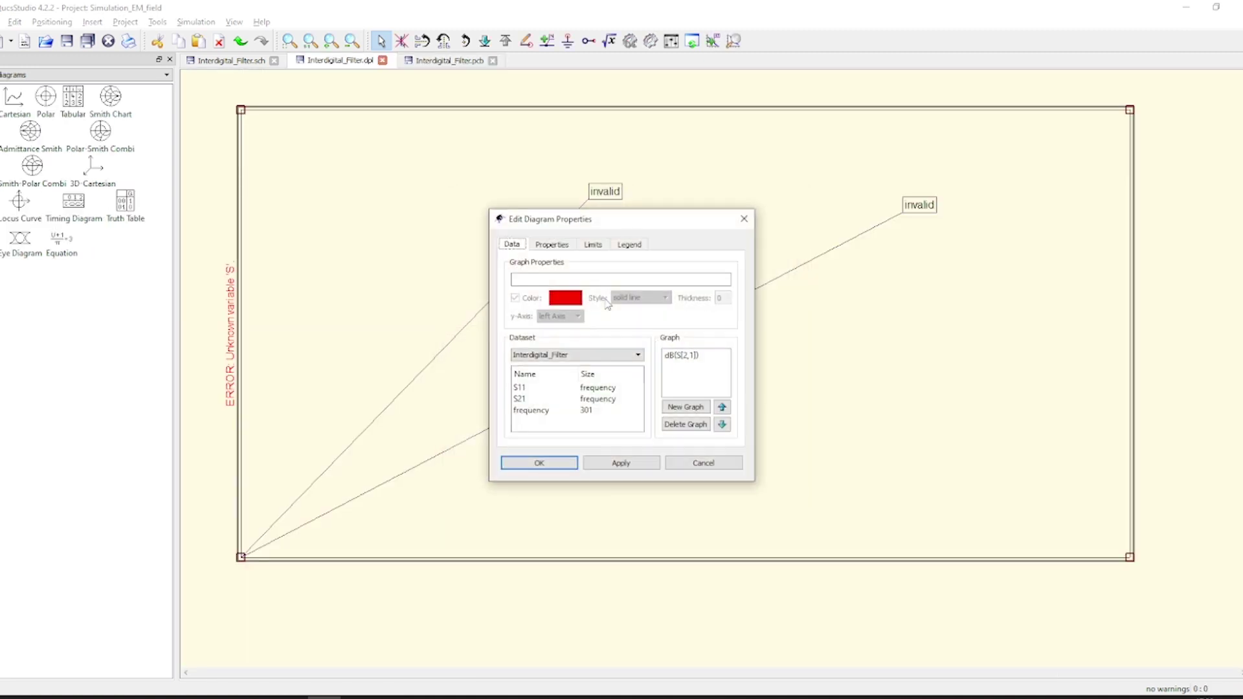
pyautogui.click(691, 356)
pyautogui.click(685, 424)
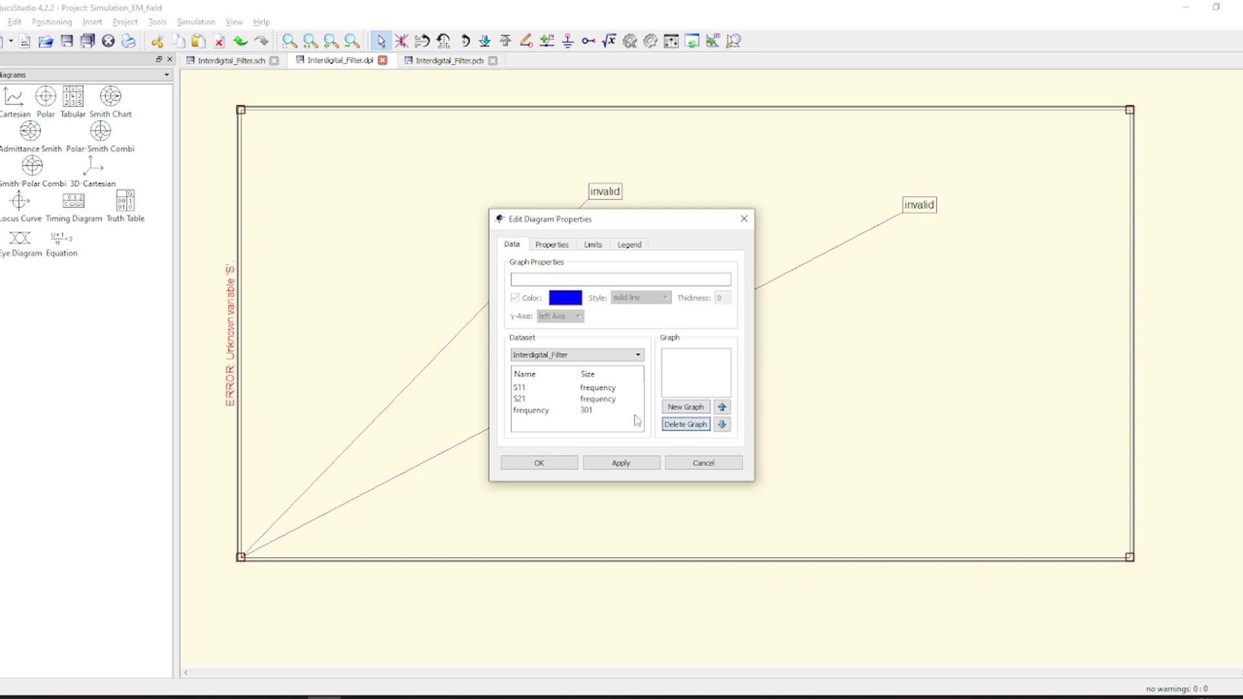
pyautogui.doubleClick(520, 399)
pyautogui.click(540, 463)
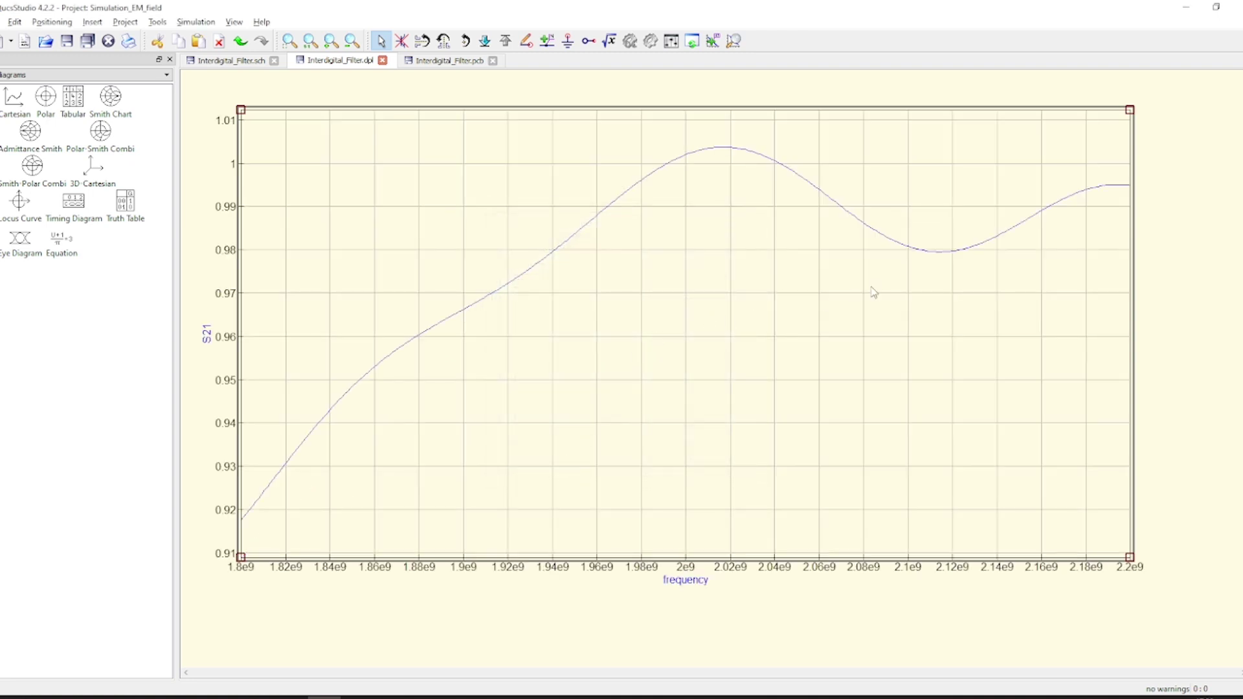
# - Look at the meshed PCB layout, return to the S21 diagram, then switch to the schematic
pyautogui.click(442, 60)
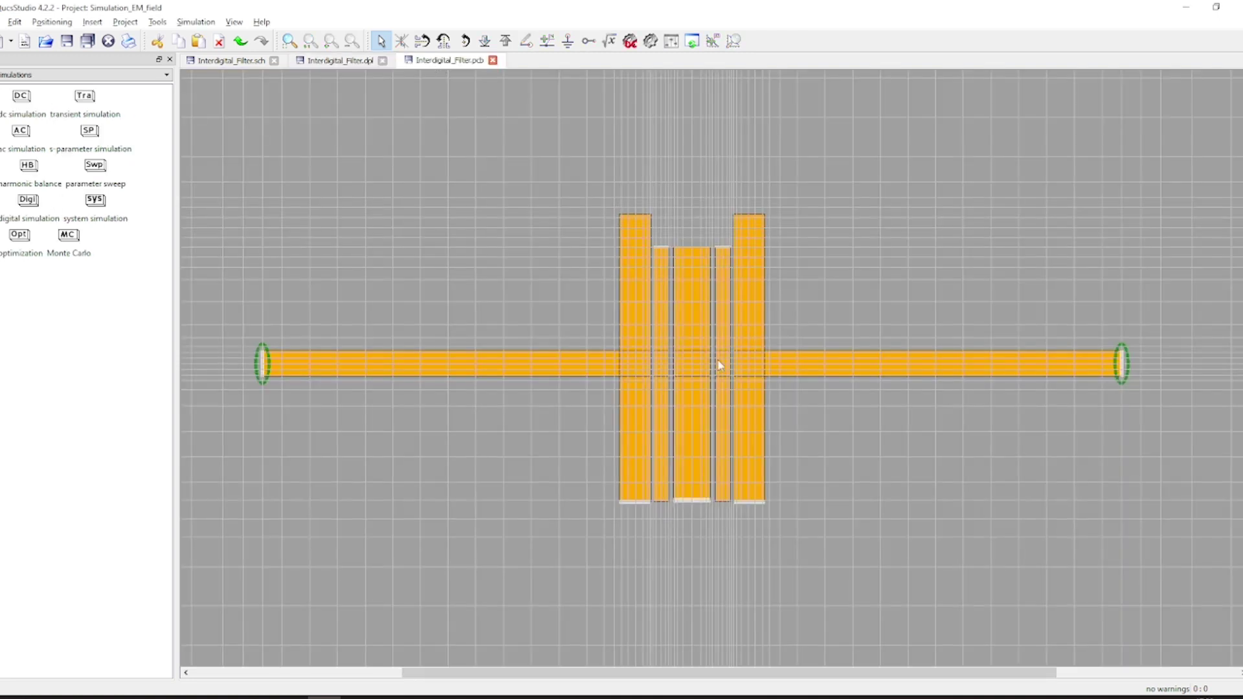
pyautogui.click(303, 62)
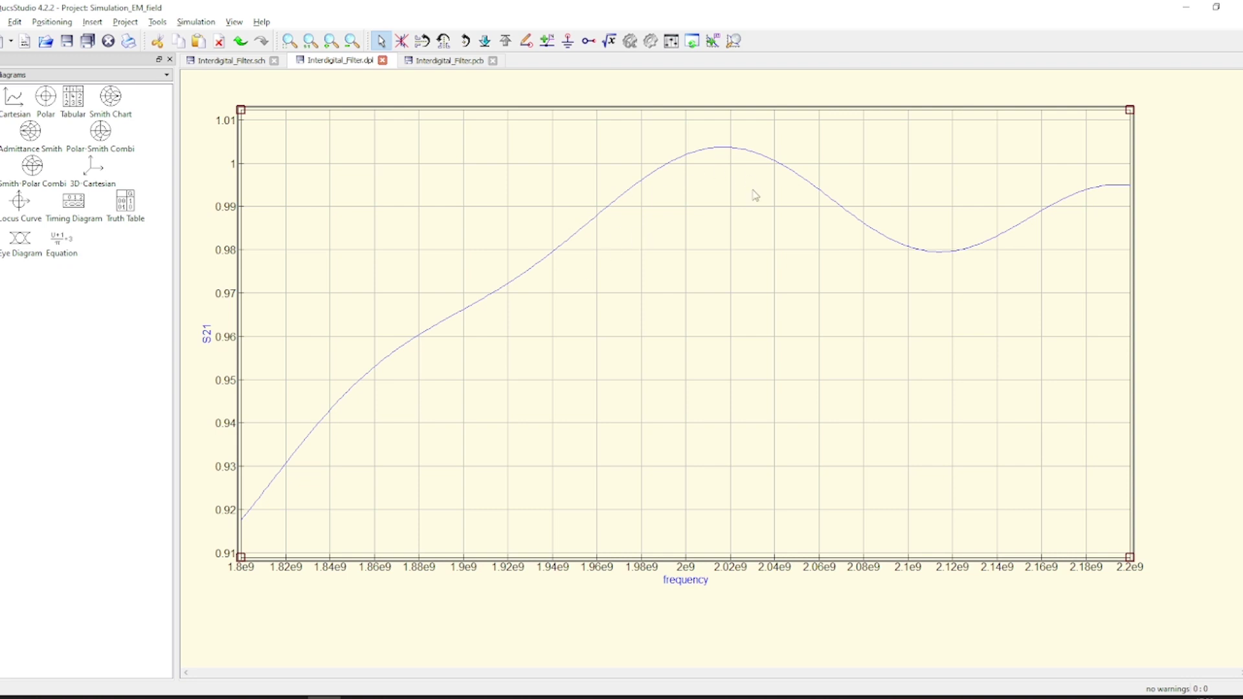
pyautogui.press('F4')
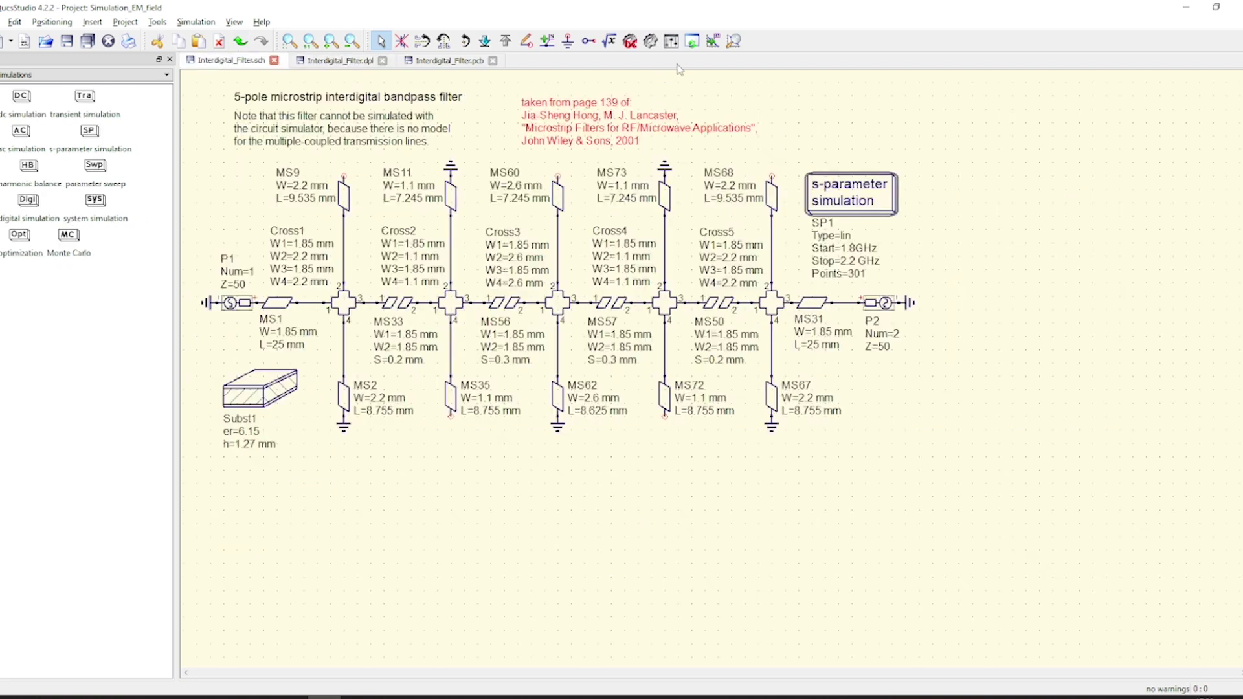
# - Simulate the schematic and replace the invalid S21 graph with dB(S[2,1])
pyautogui.click(651, 43)
pyautogui.doubleClick(405, 277)
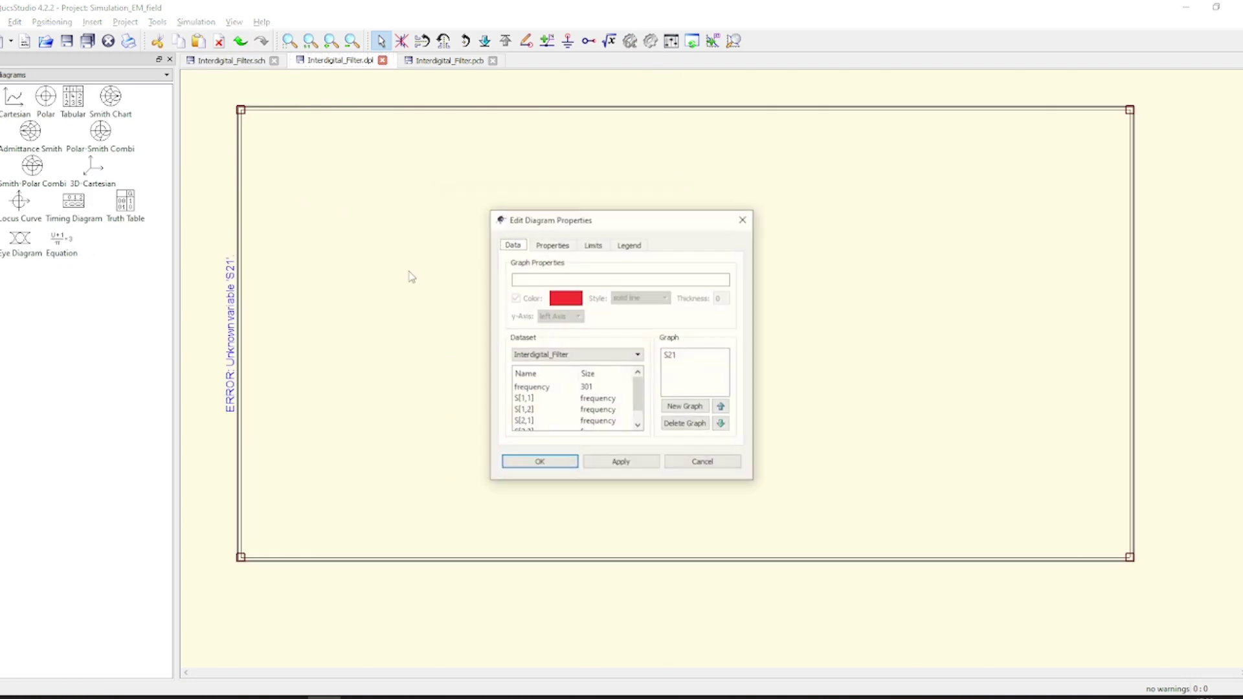
pyautogui.doubleClick(529, 423)
pyautogui.click(671, 356)
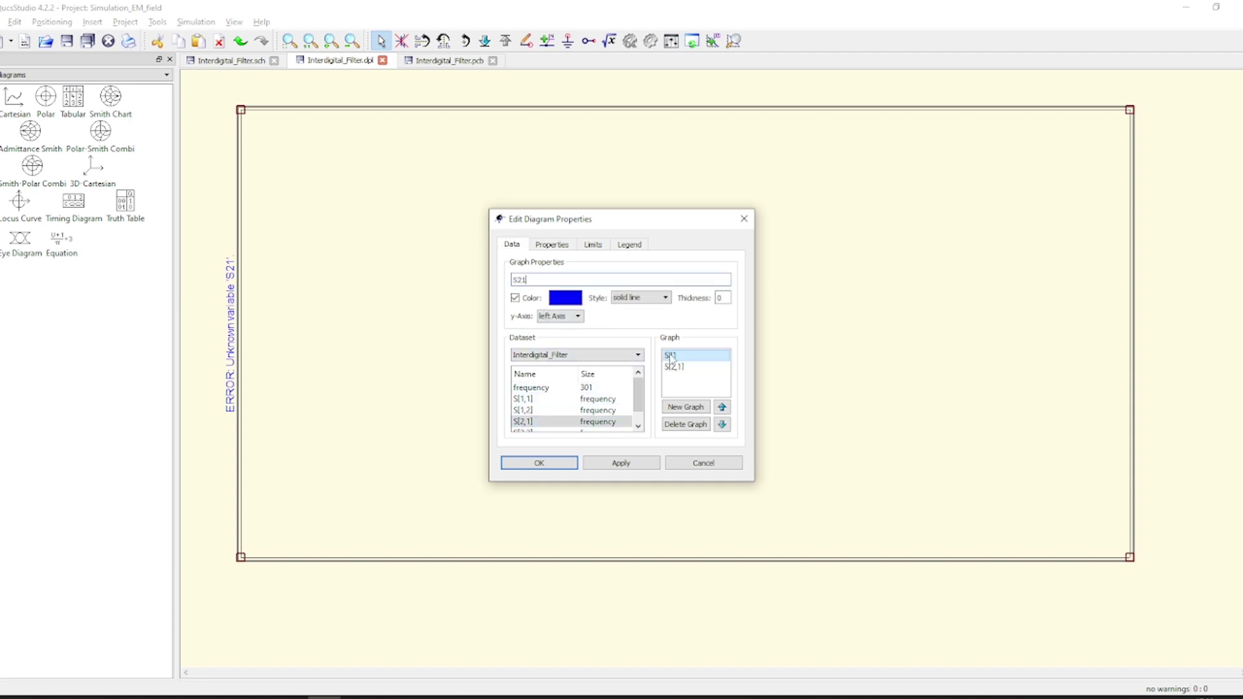
pyautogui.click(679, 421)
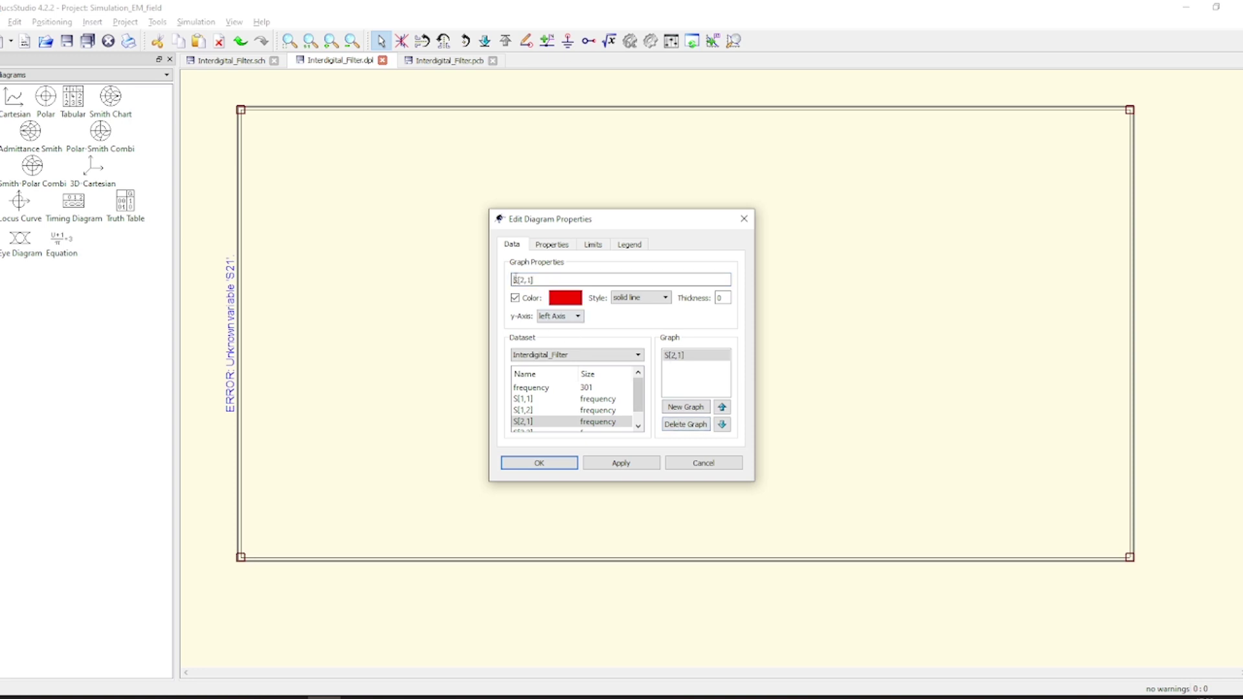
pyautogui.write('dB(')
pyautogui.click(620, 462)
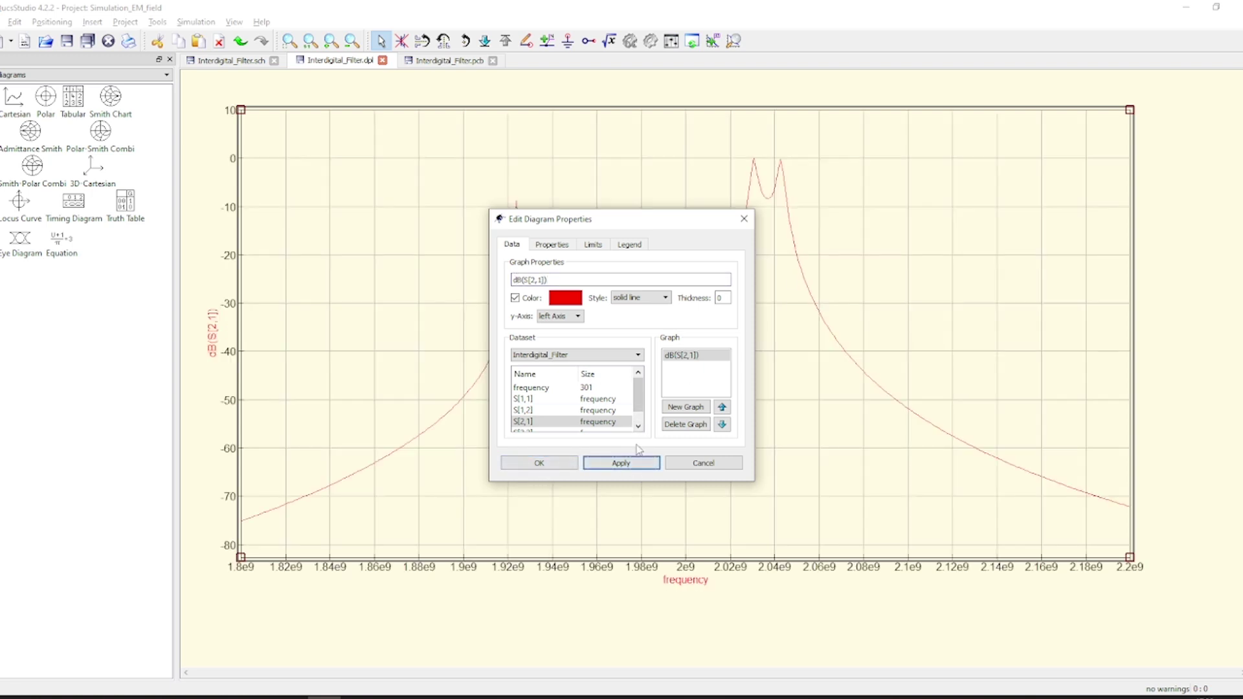
pyautogui.click(539, 463)
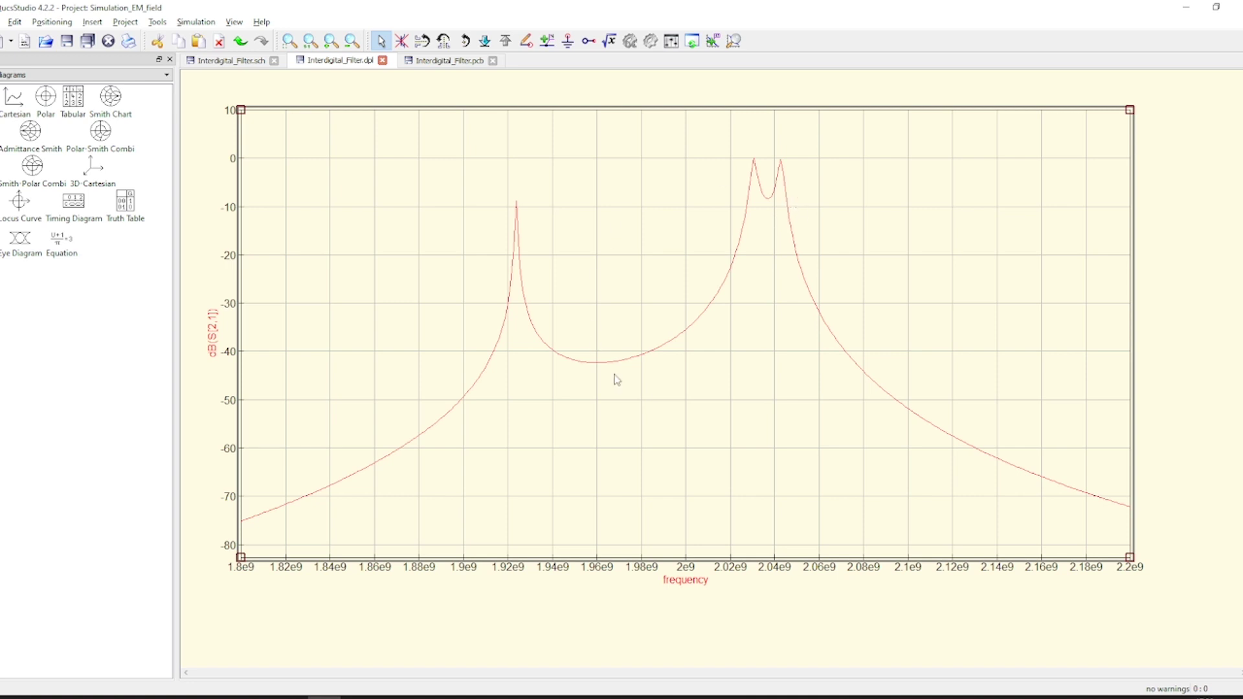
# - View the PCB layout and diagram tabs, then return to the filter schematic
pyautogui.click(447, 60)
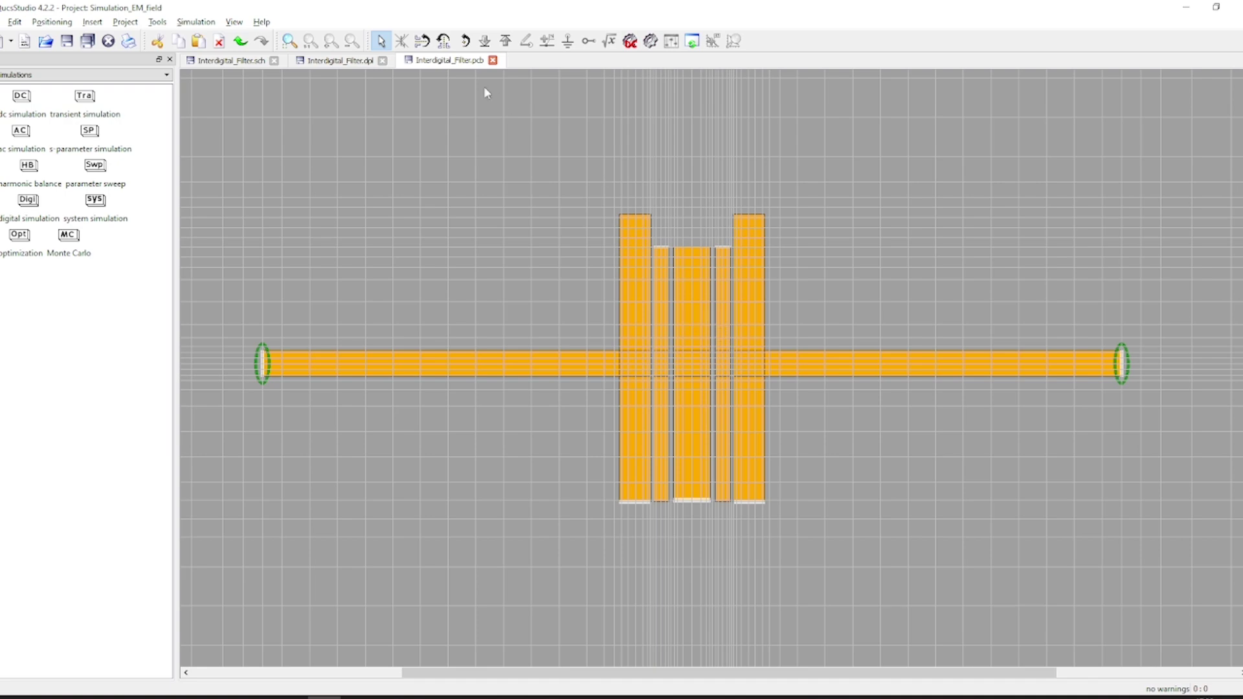
pyautogui.click(344, 62)
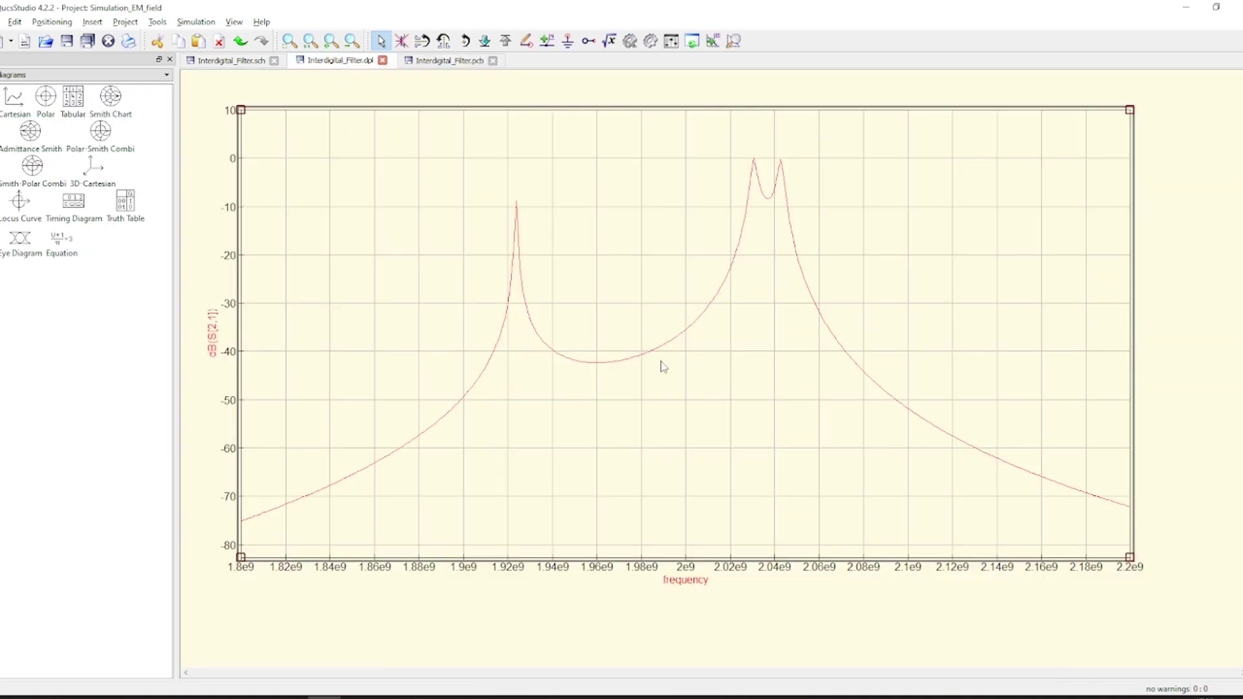
pyautogui.click(234, 62)
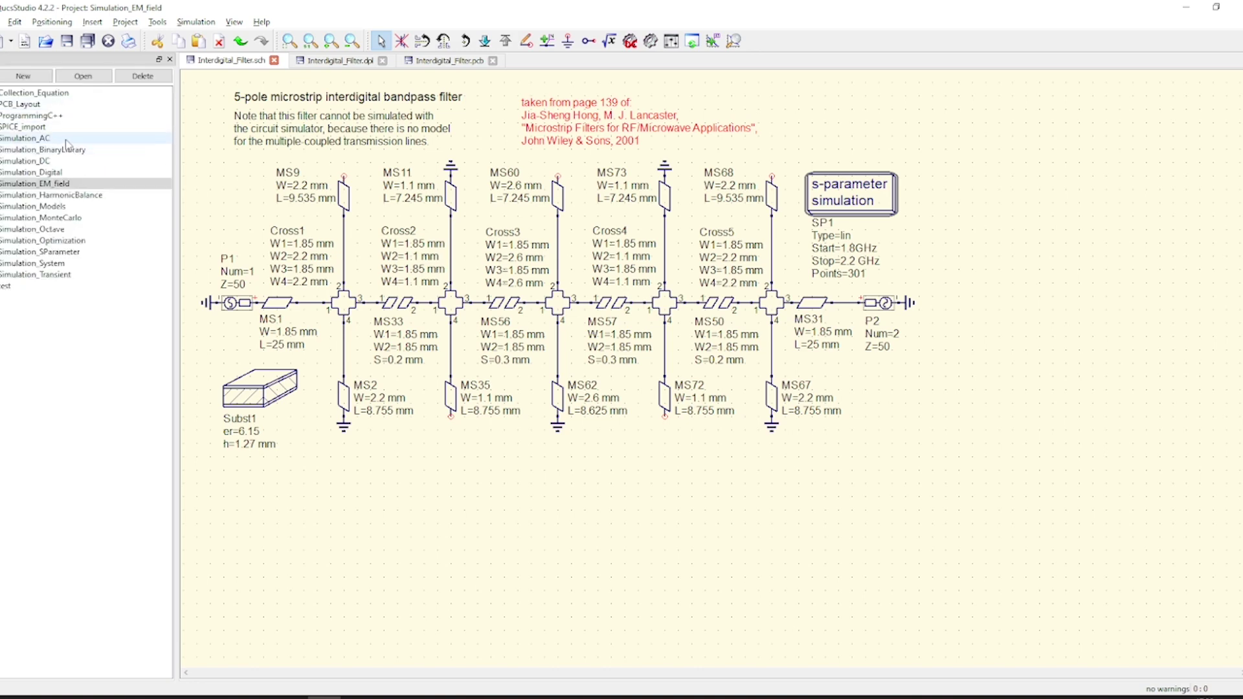
# - Open the Simulation_AC project, discarding filter changes, and open its PD_noise through selective_amp schematics
pyautogui.doubleClick(66, 141)
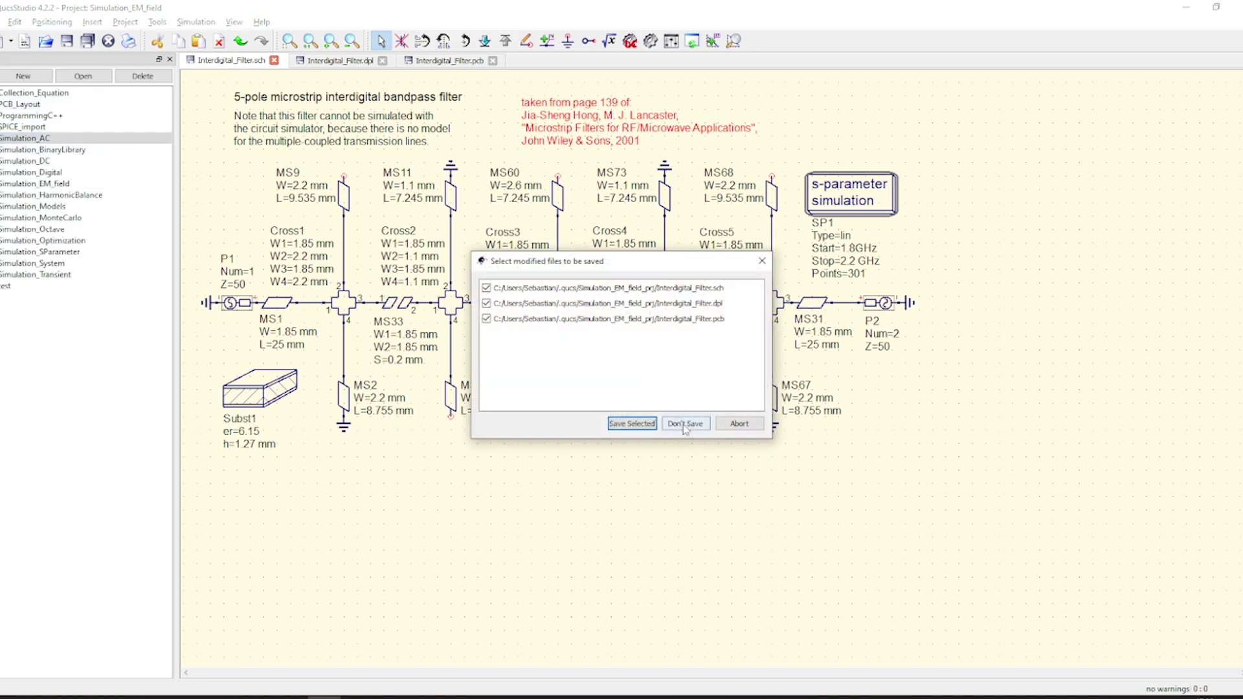
pyautogui.click(685, 424)
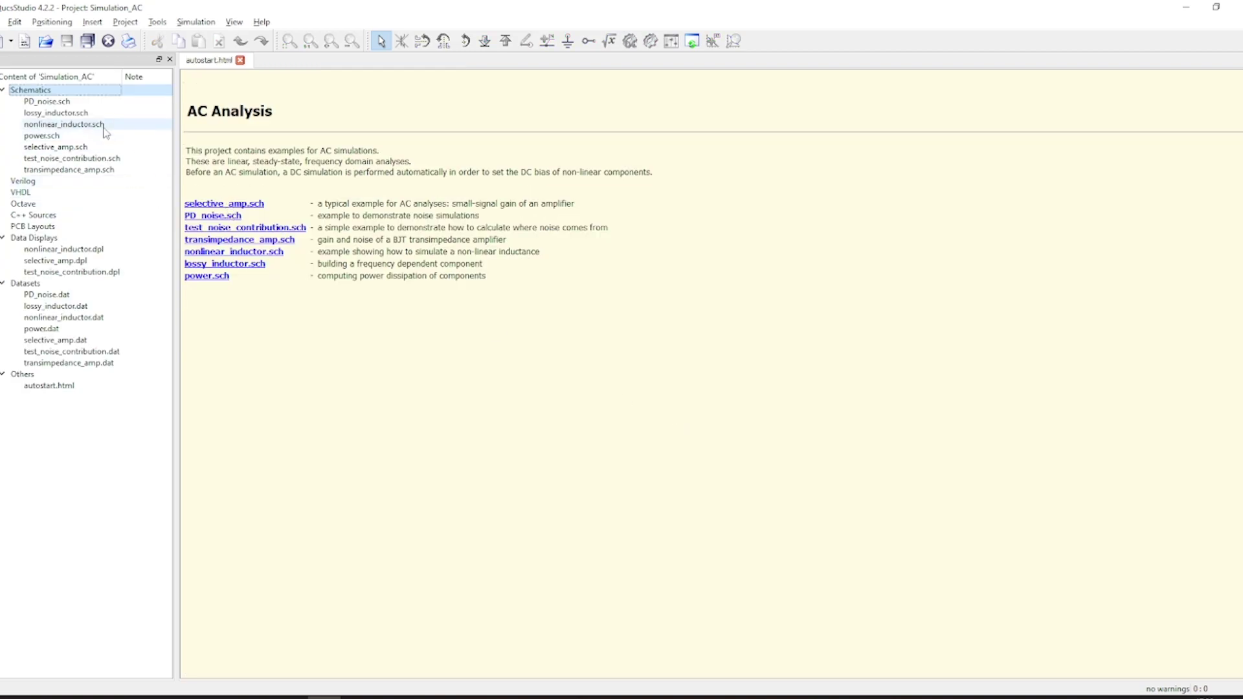
pyautogui.doubleClick(81, 103)
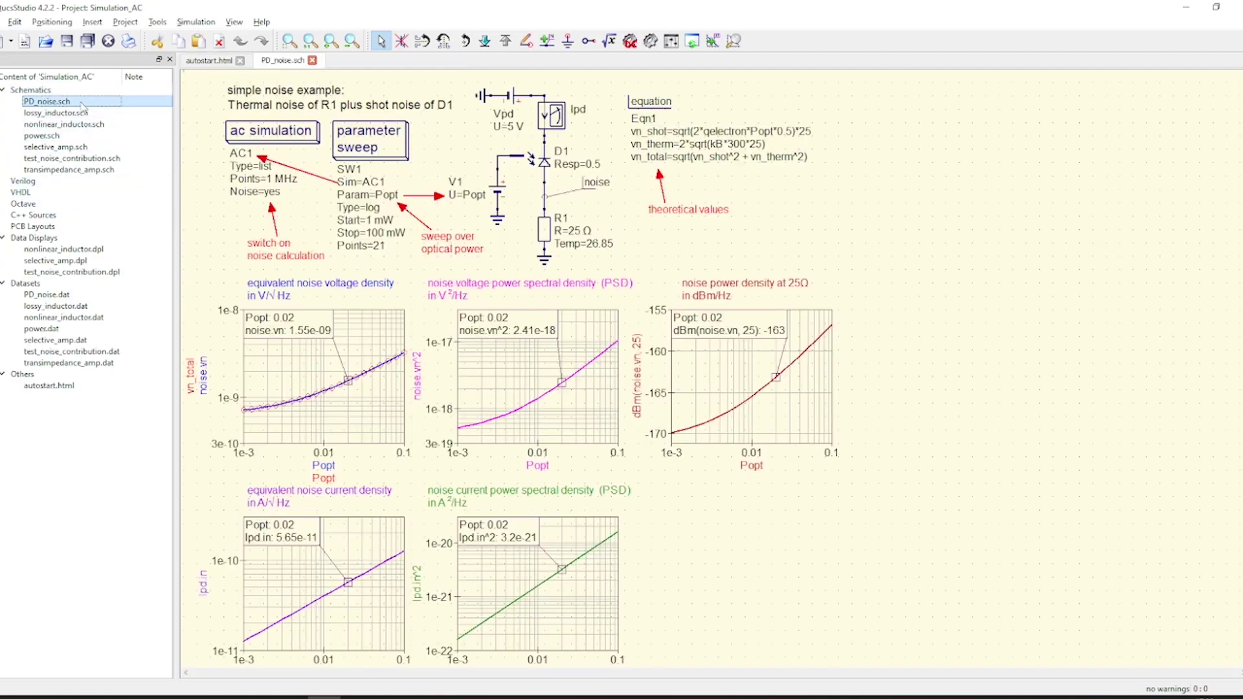
pyautogui.doubleClick(81, 111)
pyautogui.doubleClick(79, 126)
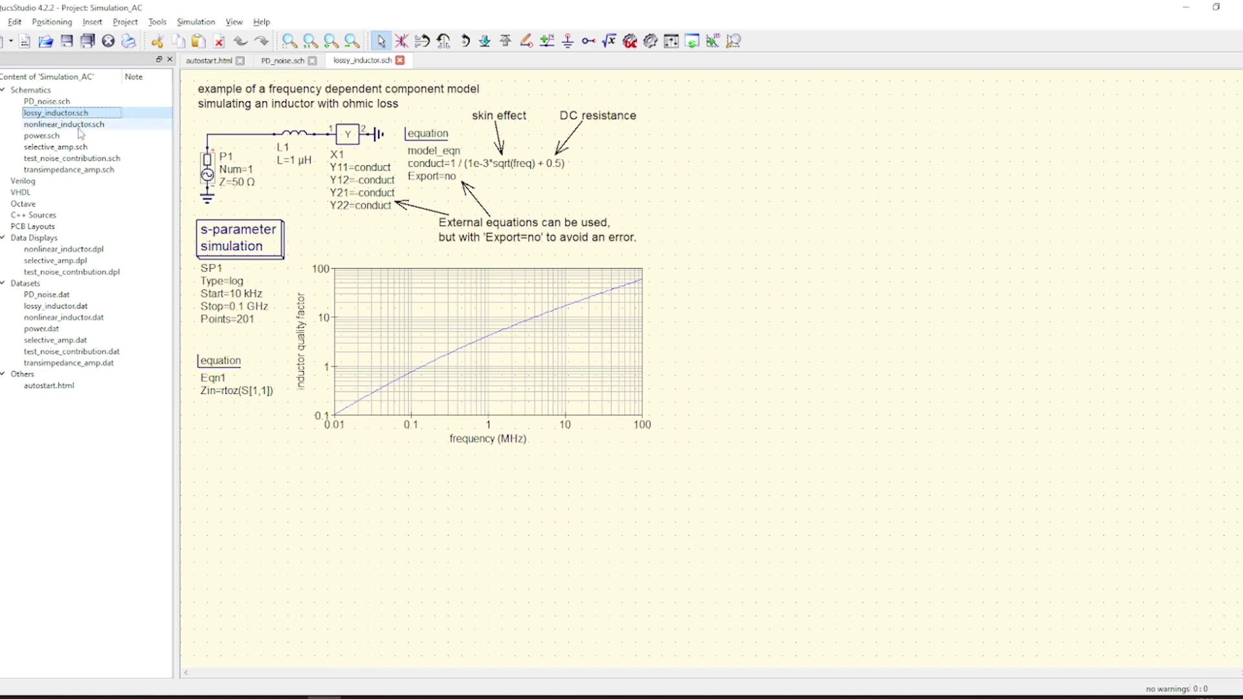
pyautogui.doubleClick(80, 135)
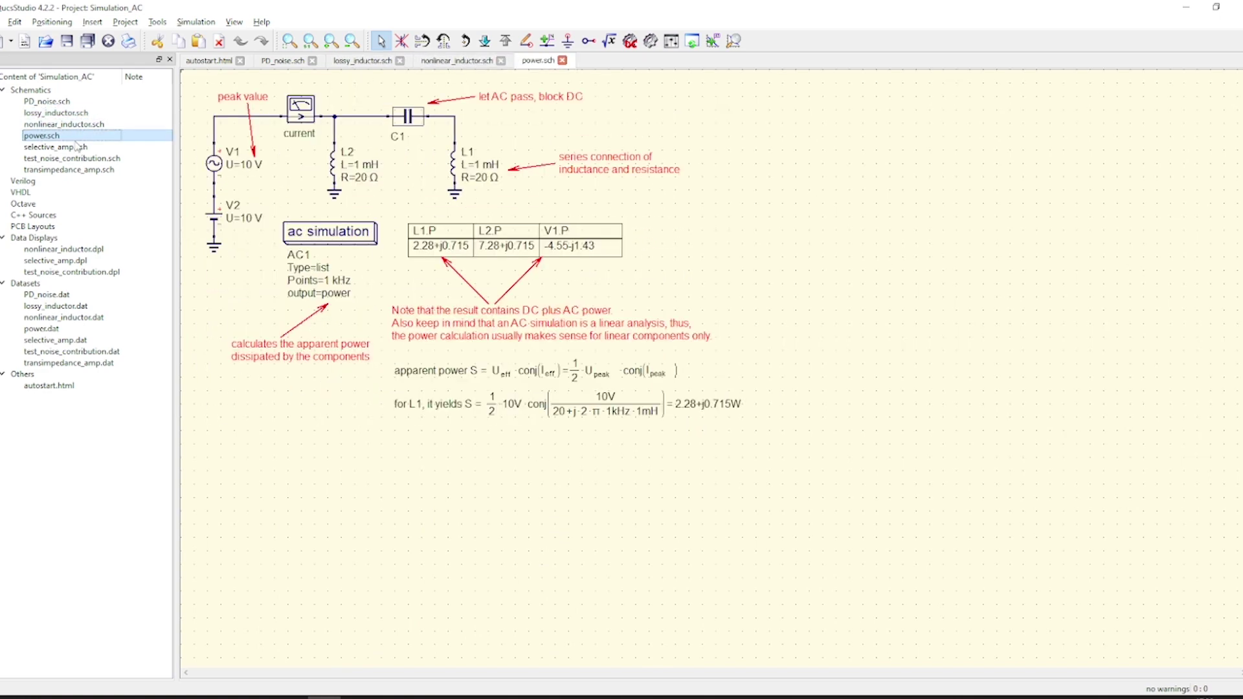
pyautogui.doubleClick(80, 147)
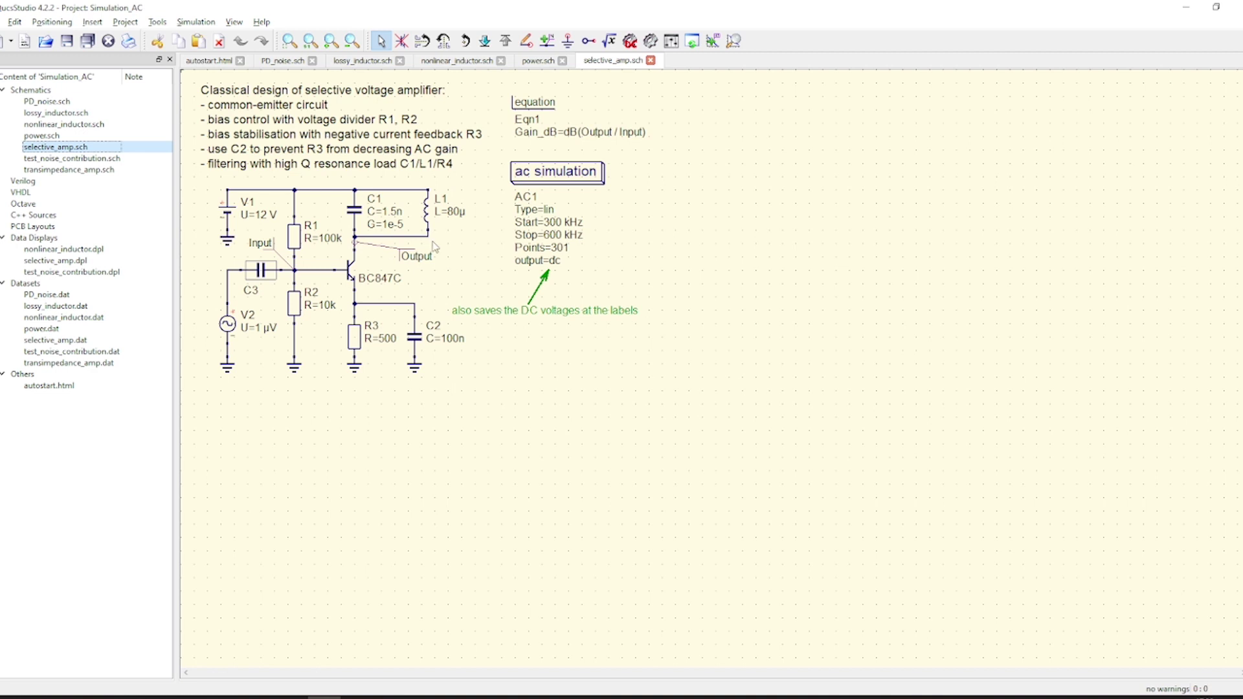
# - Simulate selective_amp, enlarge its gain and phase diagram, and return to its schematic
pyautogui.click(651, 41)
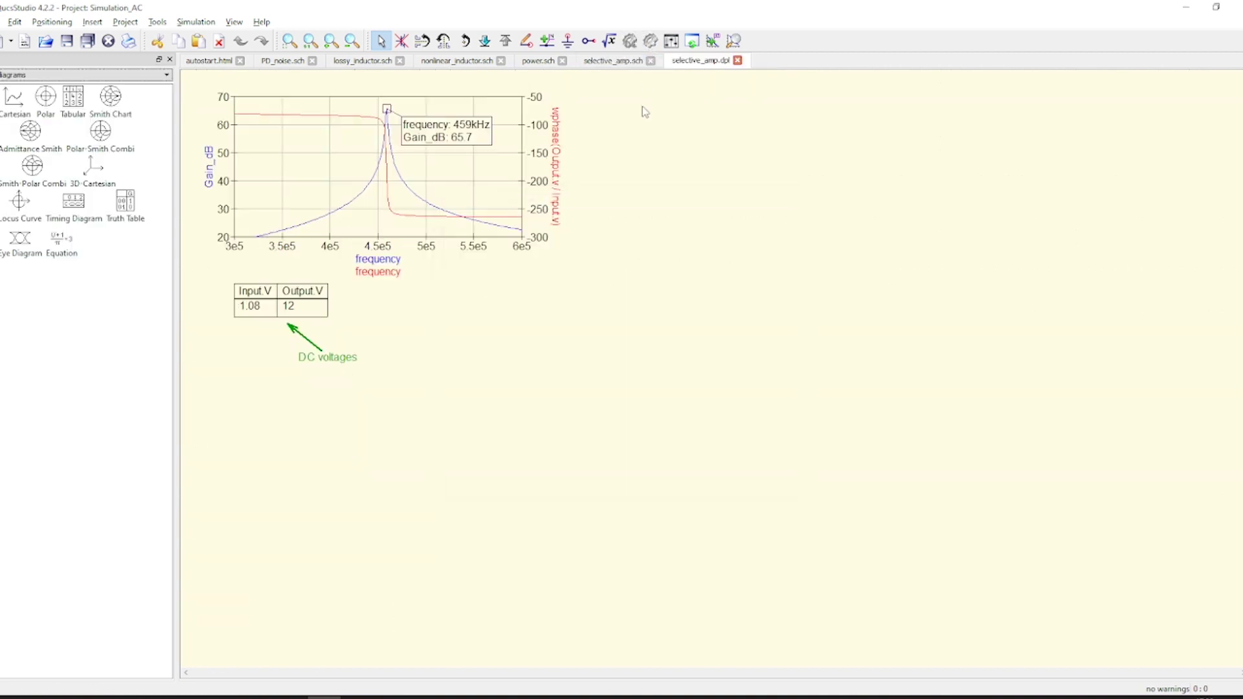
pyautogui.click(490, 204)
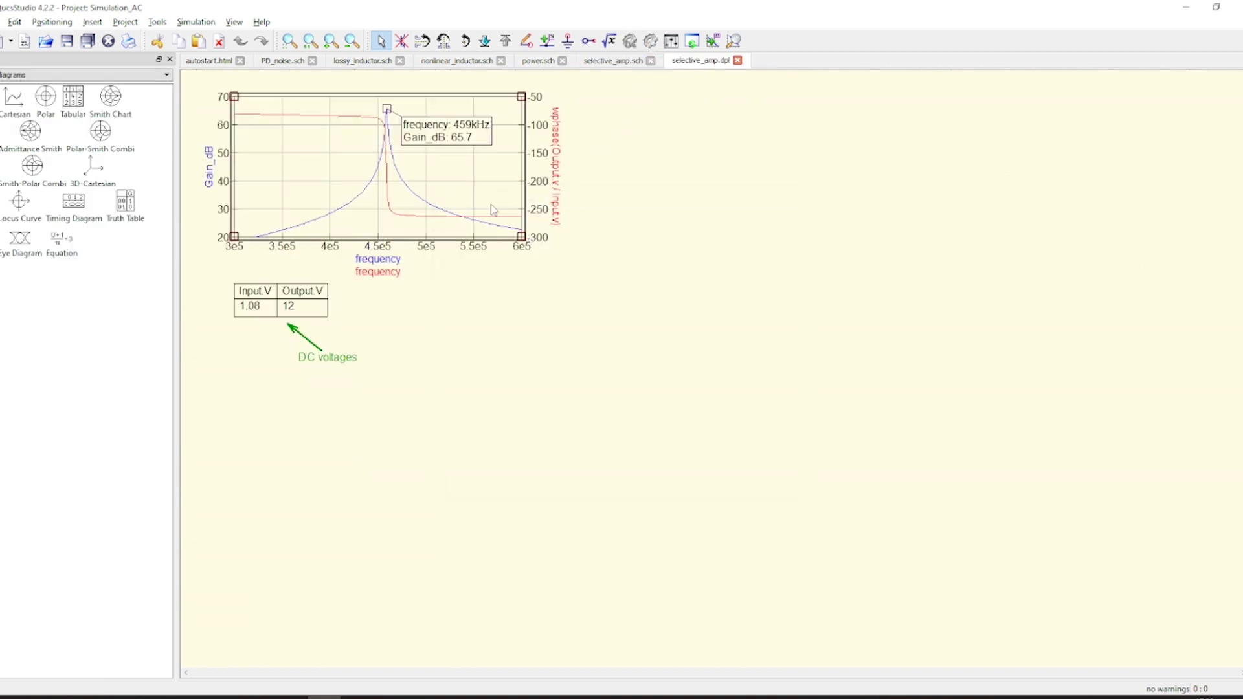
pyautogui.moveTo(522, 238); pyautogui.dragTo(1038, 592)
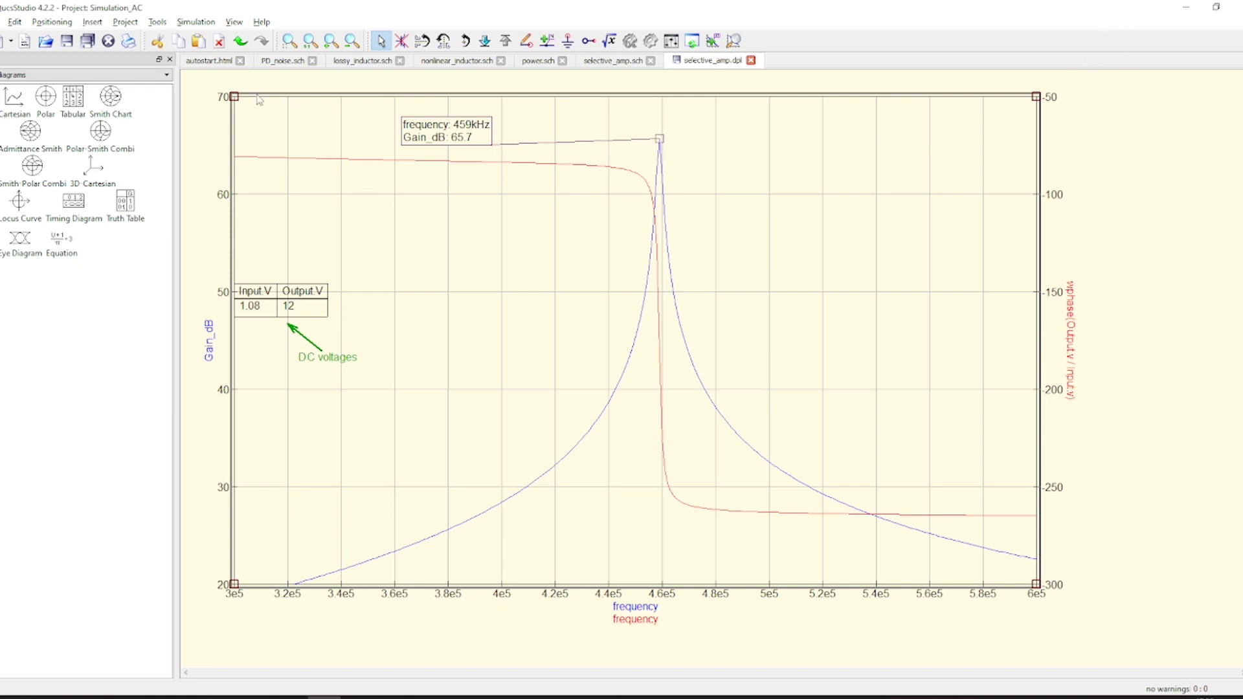
pyautogui.click(614, 62)
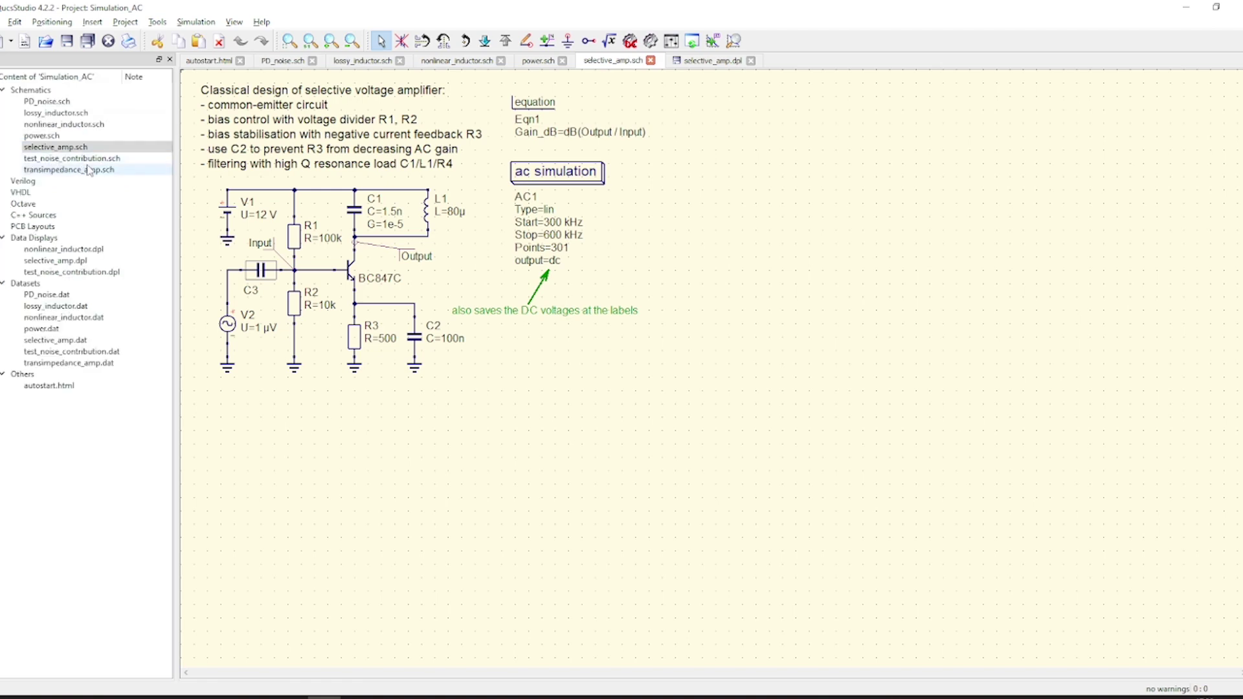
# - Open test_noise_contribution and transimpedance_amp, then switch to the Simulation_HarmonicBalance project
pyautogui.doubleClick(73, 157)
pyautogui.doubleClick(82, 169)
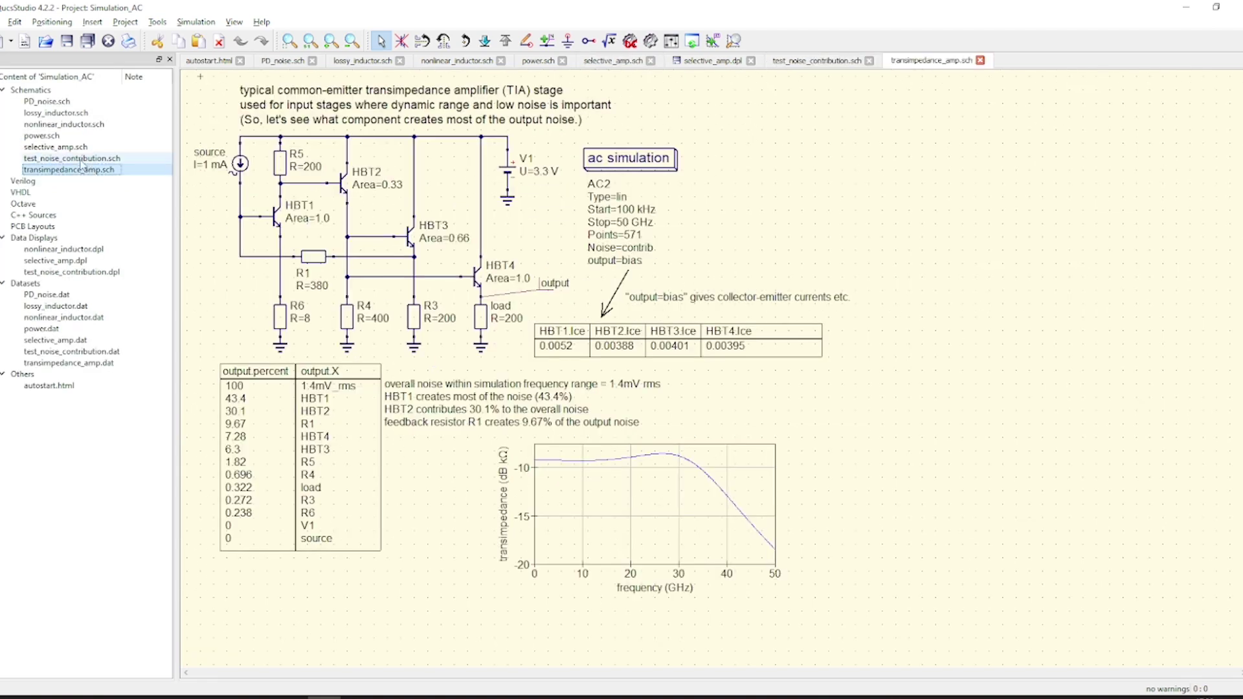
pyautogui.click(1, 97)
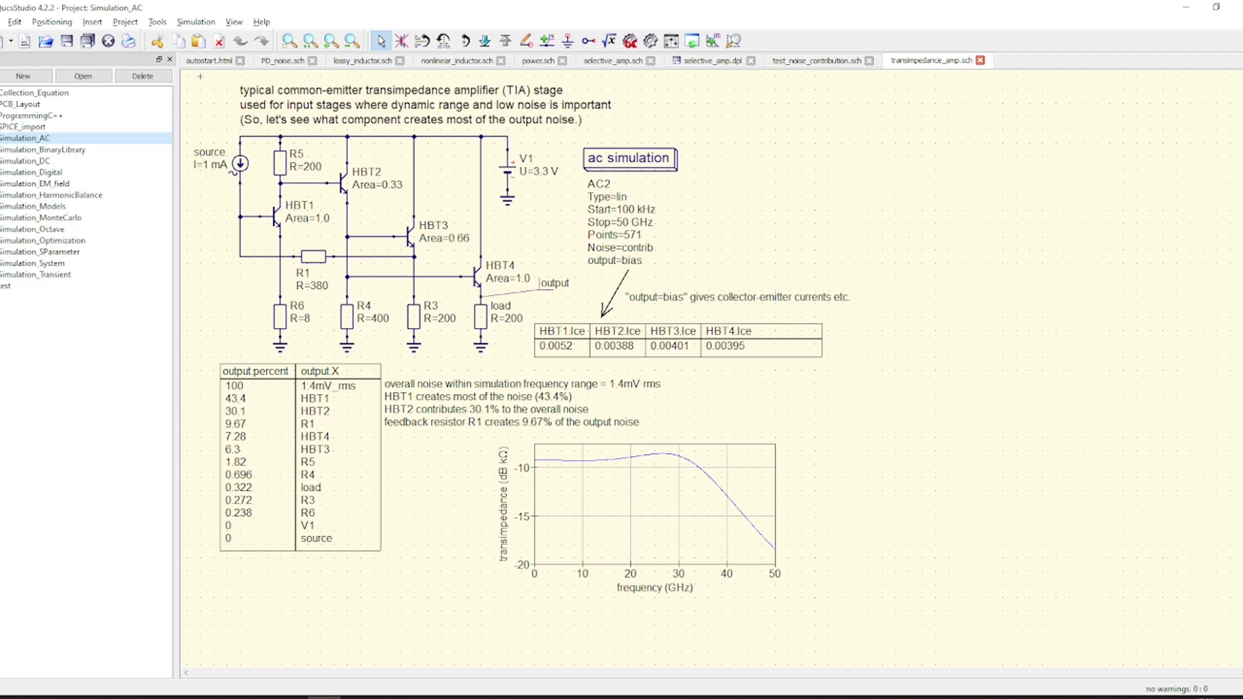
pyautogui.doubleClick(78, 196)
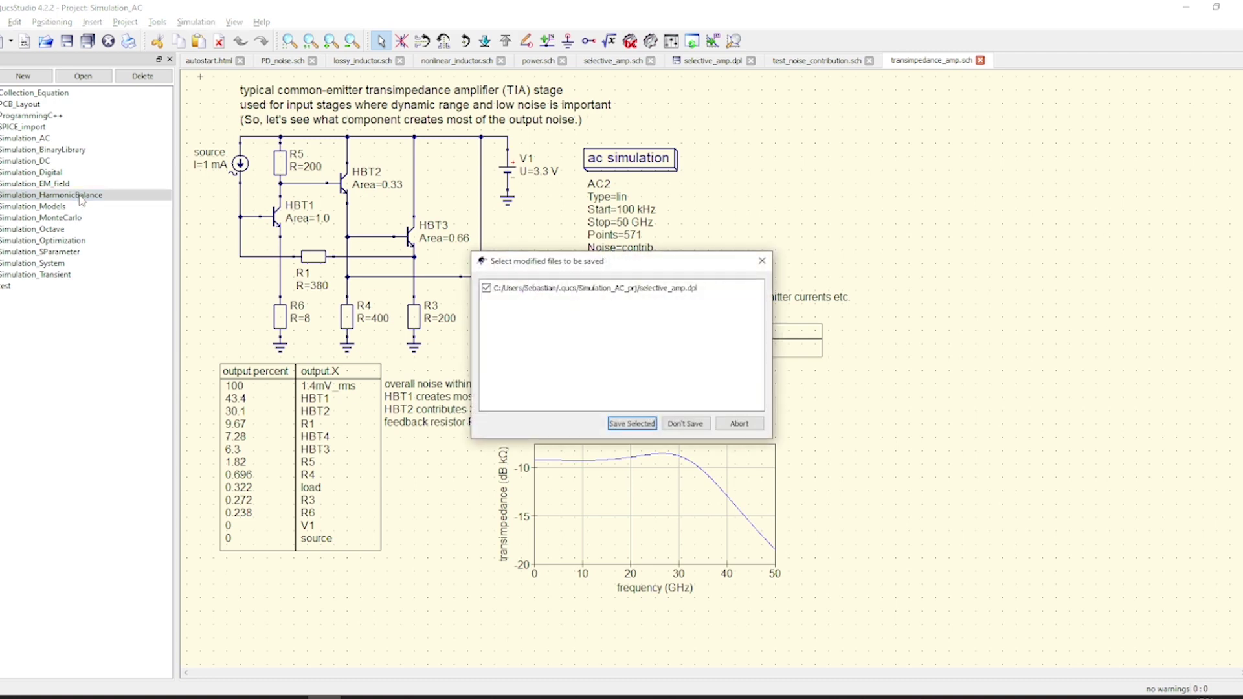
pyautogui.click(687, 424)
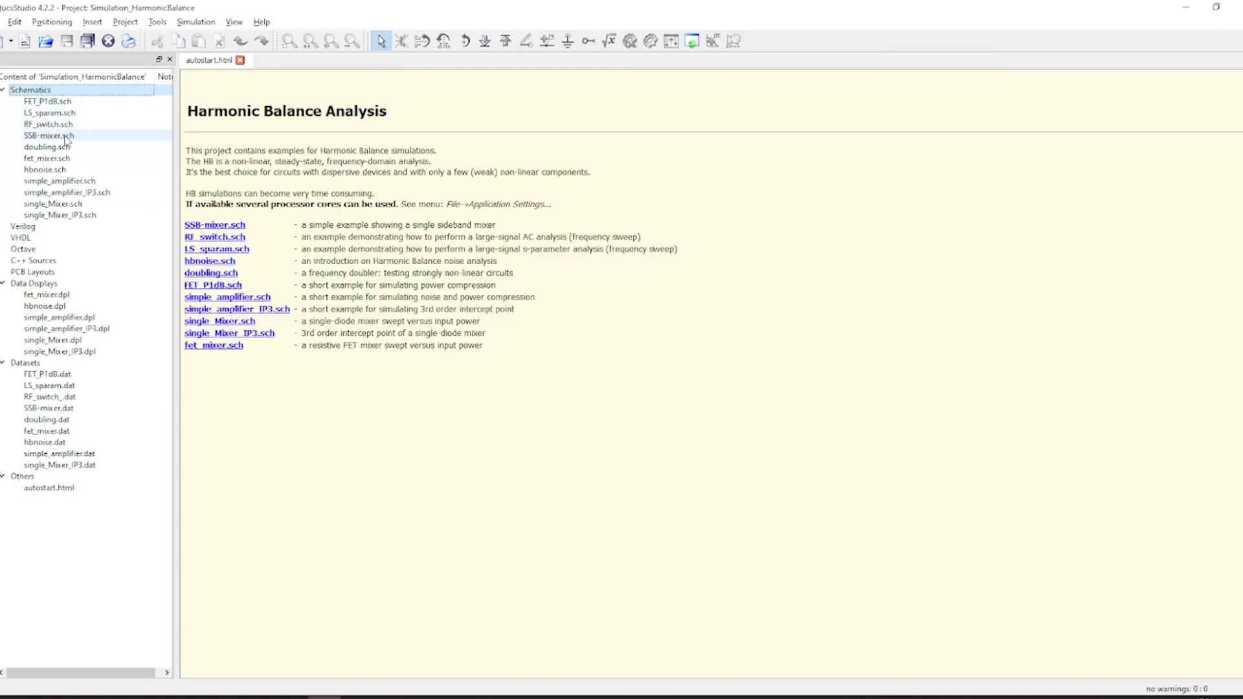
# - Simulate the fet_mixer and RF_switch example schematics and view their results
pyautogui.doubleClick(68, 159)
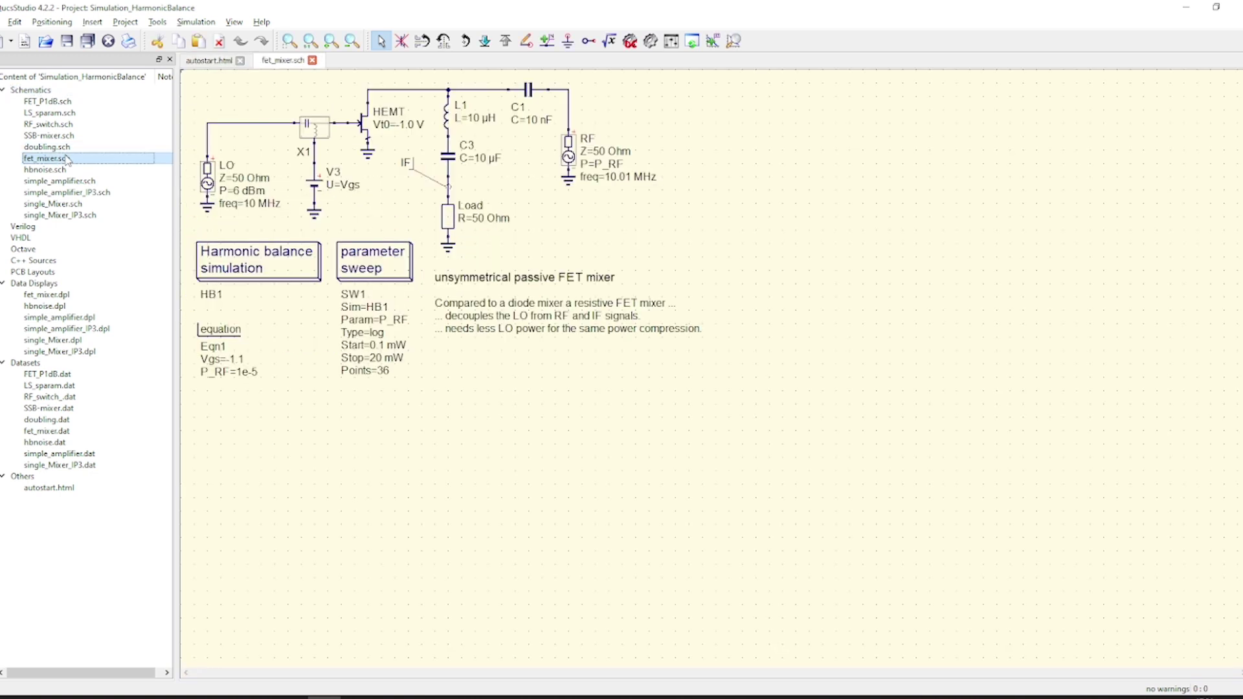
pyautogui.click(657, 47)
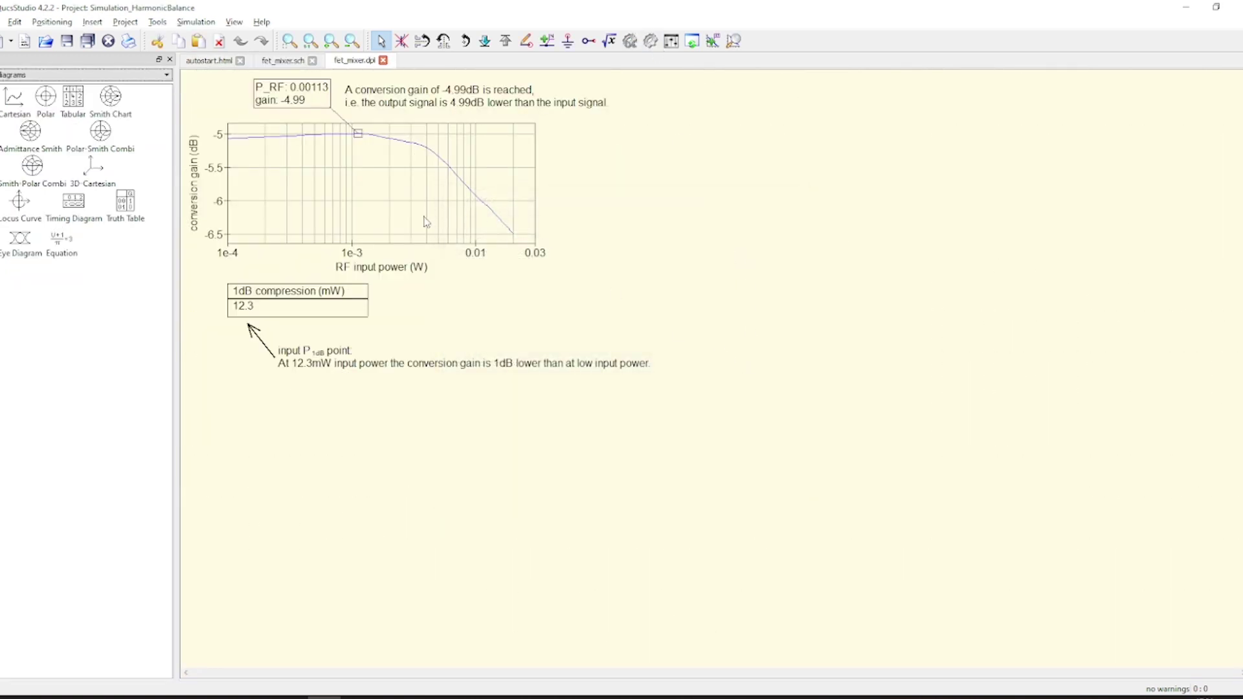
pyautogui.click(293, 62)
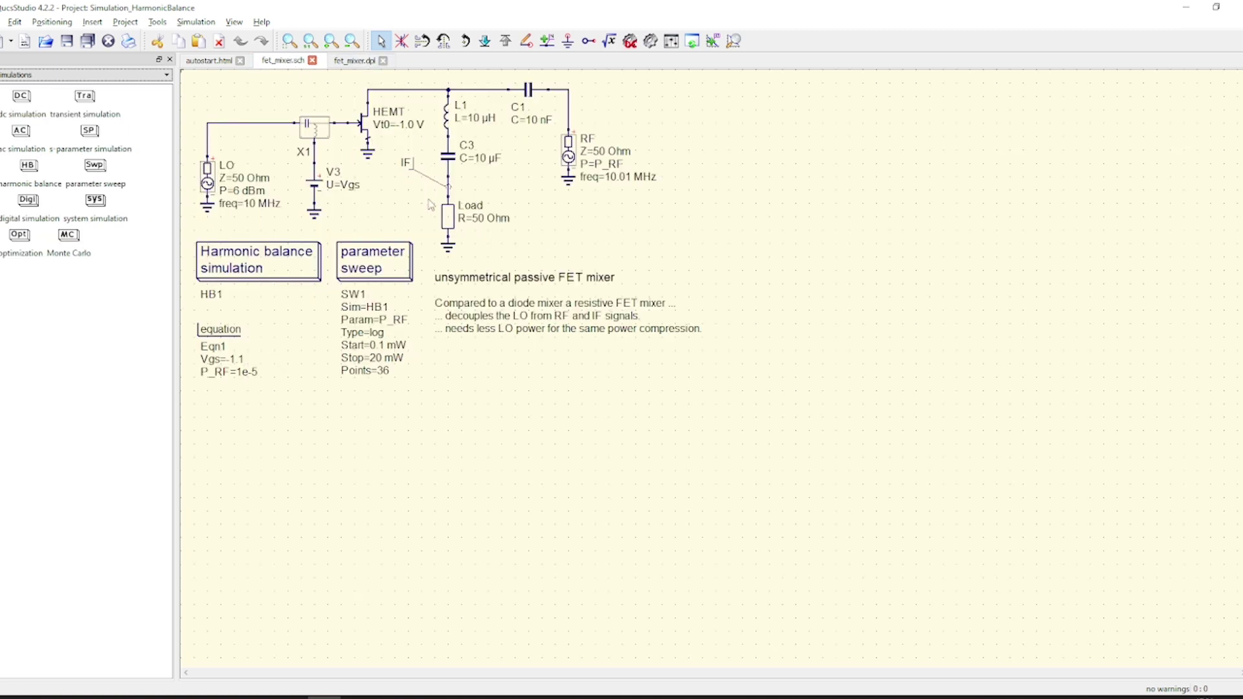
pyautogui.click(354, 60)
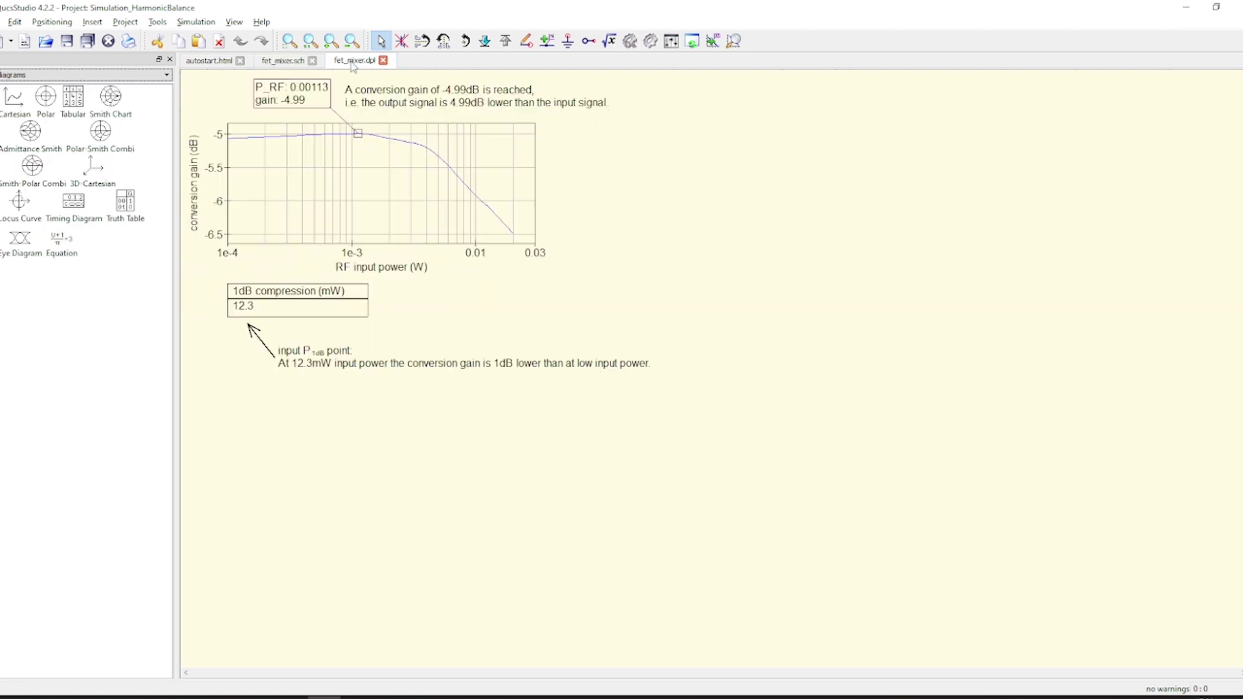
pyautogui.doubleClick(42, 124)
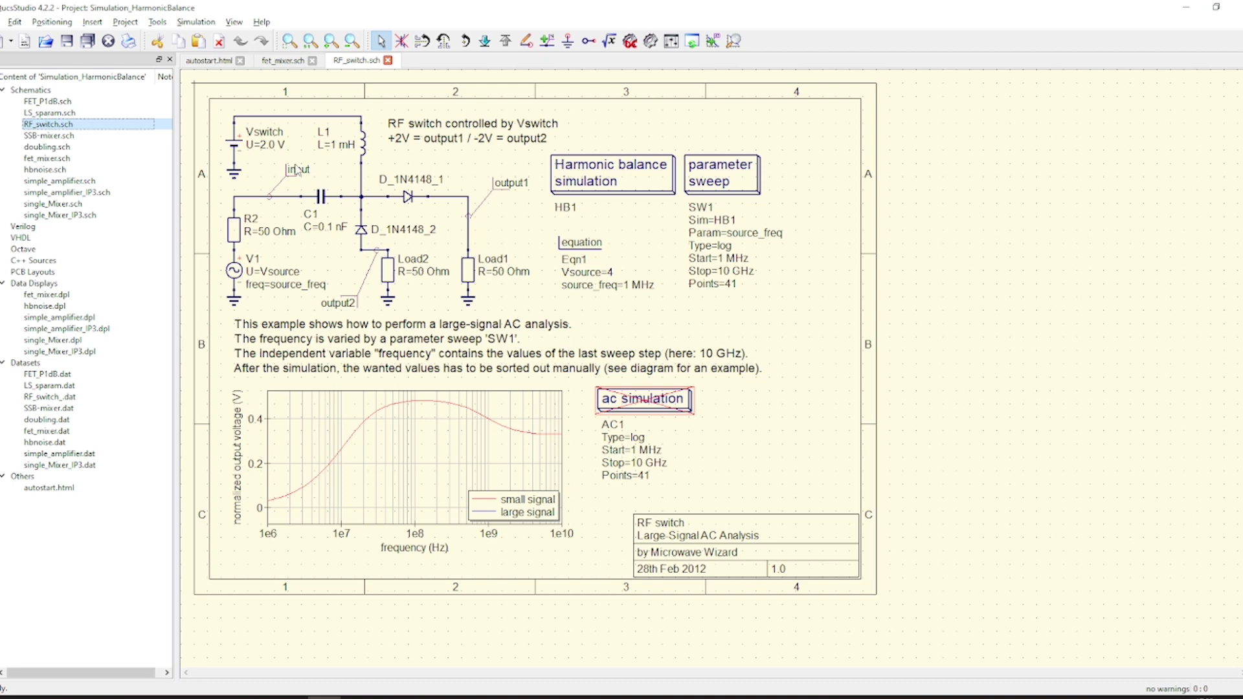
pyautogui.click(651, 41)
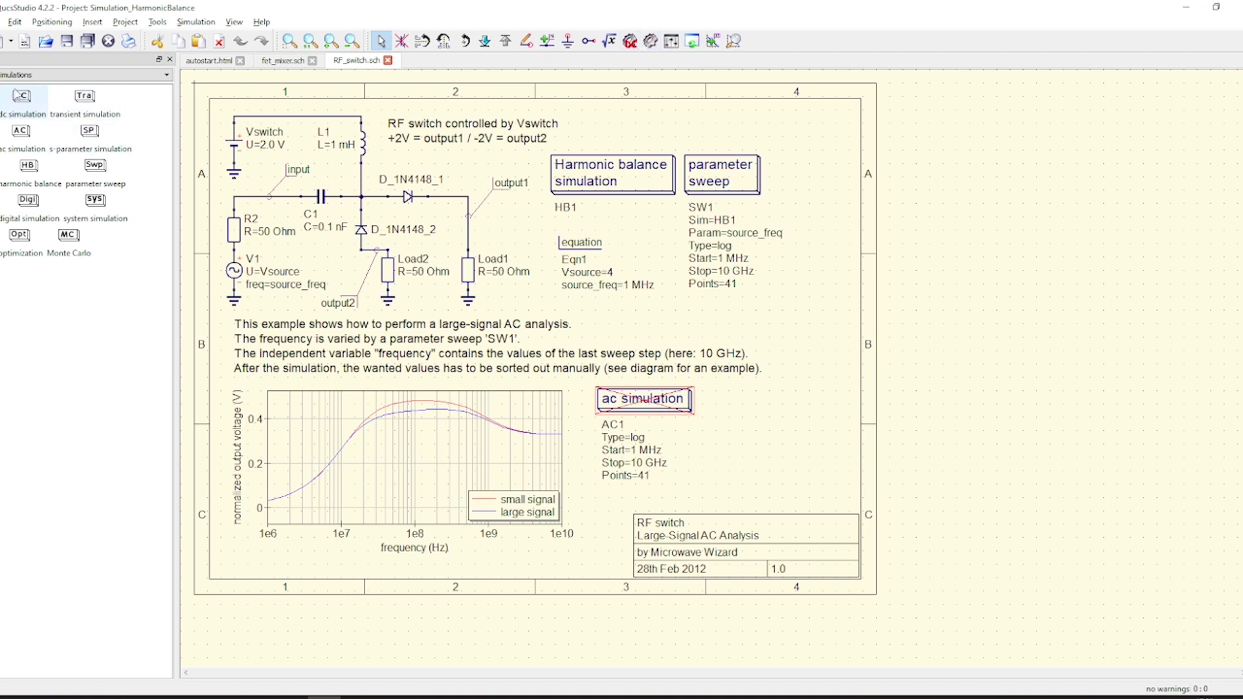
# - Open SSB-mixer.sch and enlarge its out2 spectrum chart
pyautogui.doubleClick(49, 135)
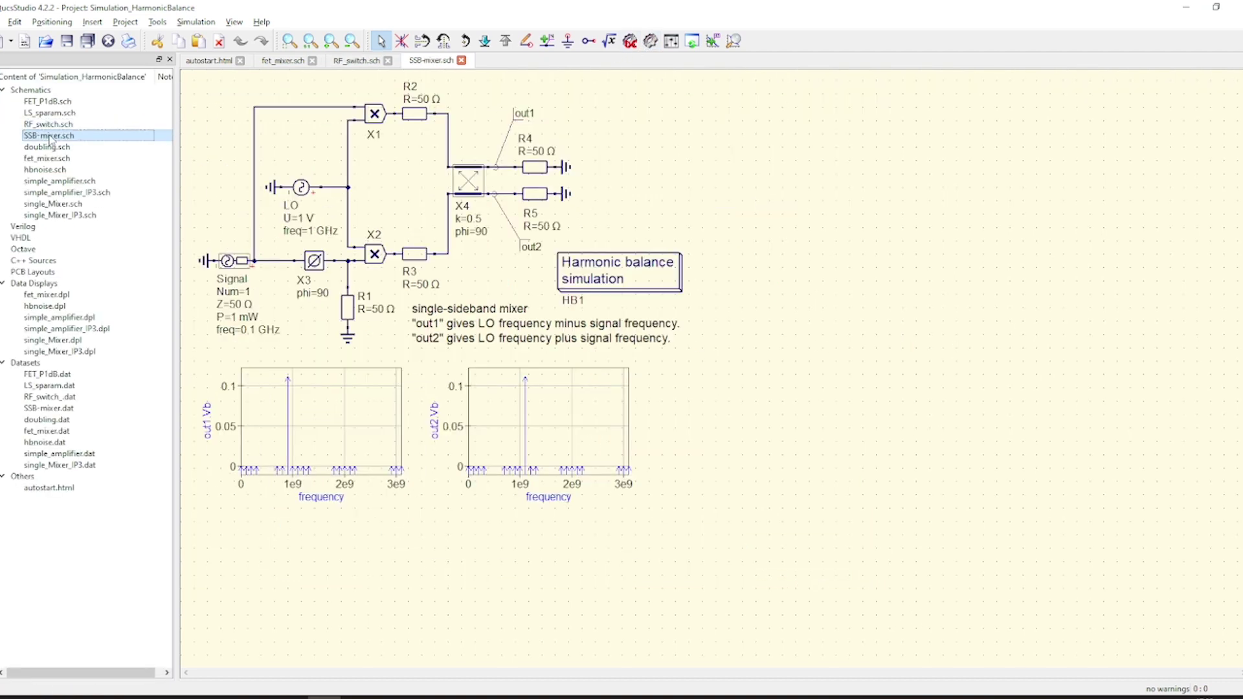
pyautogui.click(318, 424)
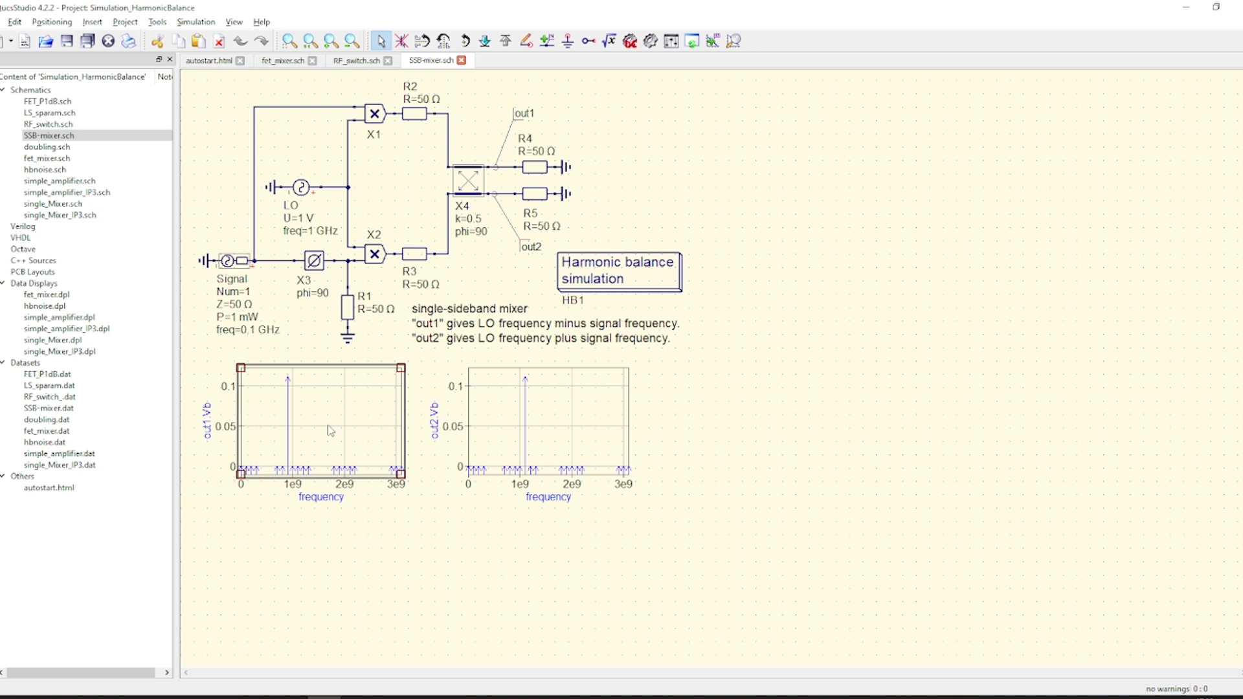
pyautogui.click(580, 418)
pyautogui.moveTo(628, 485); pyautogui.dragTo(683, 502)
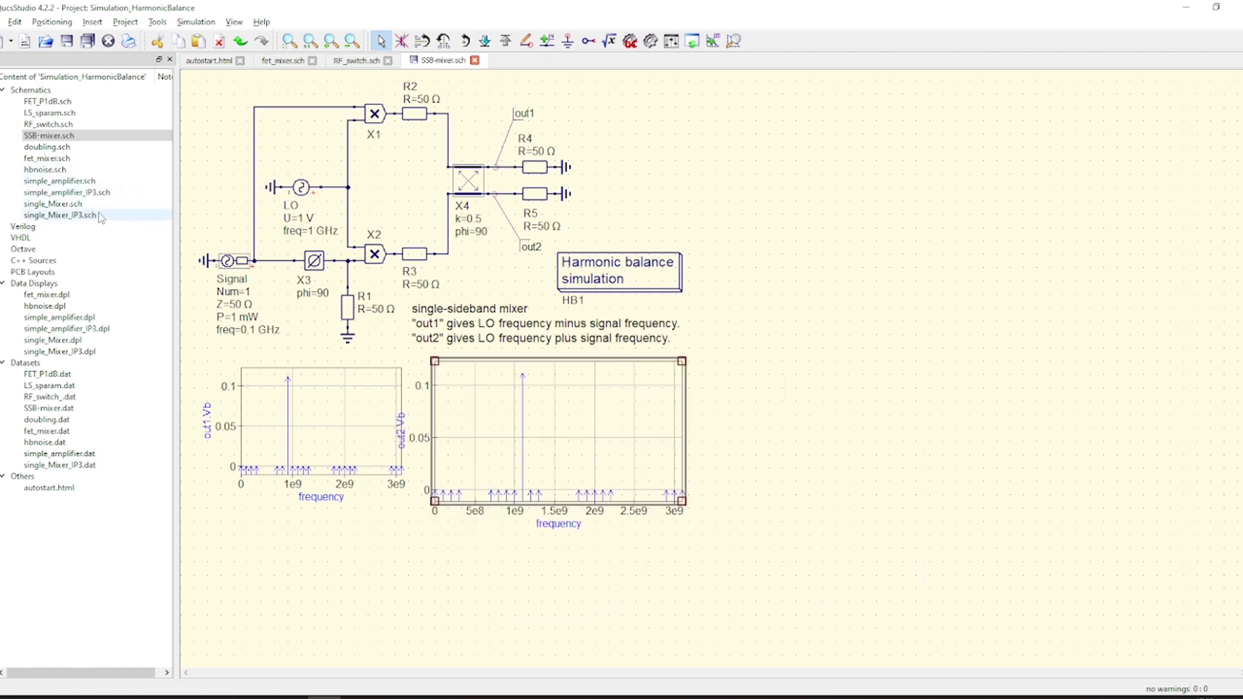
pyautogui.click(2, 162)
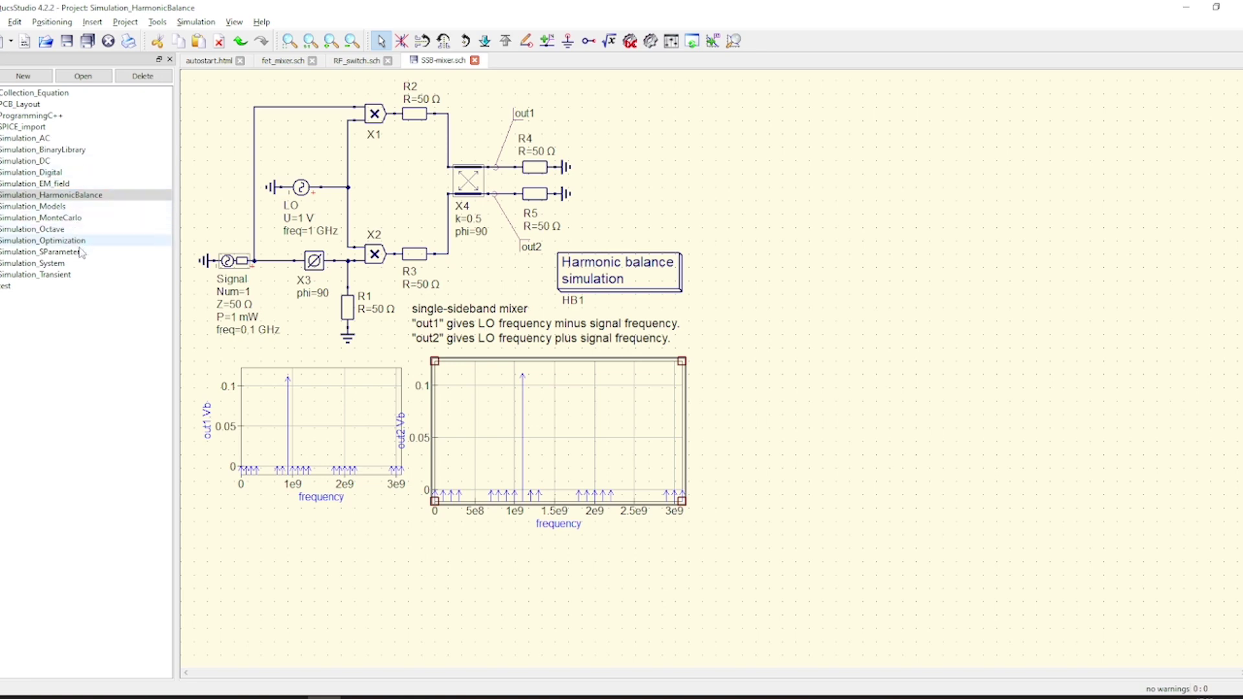
# - Switch to the Simulation_System project, answering the save prompt, and open QAM_constellation.sch
pyautogui.doubleClick(70, 265)
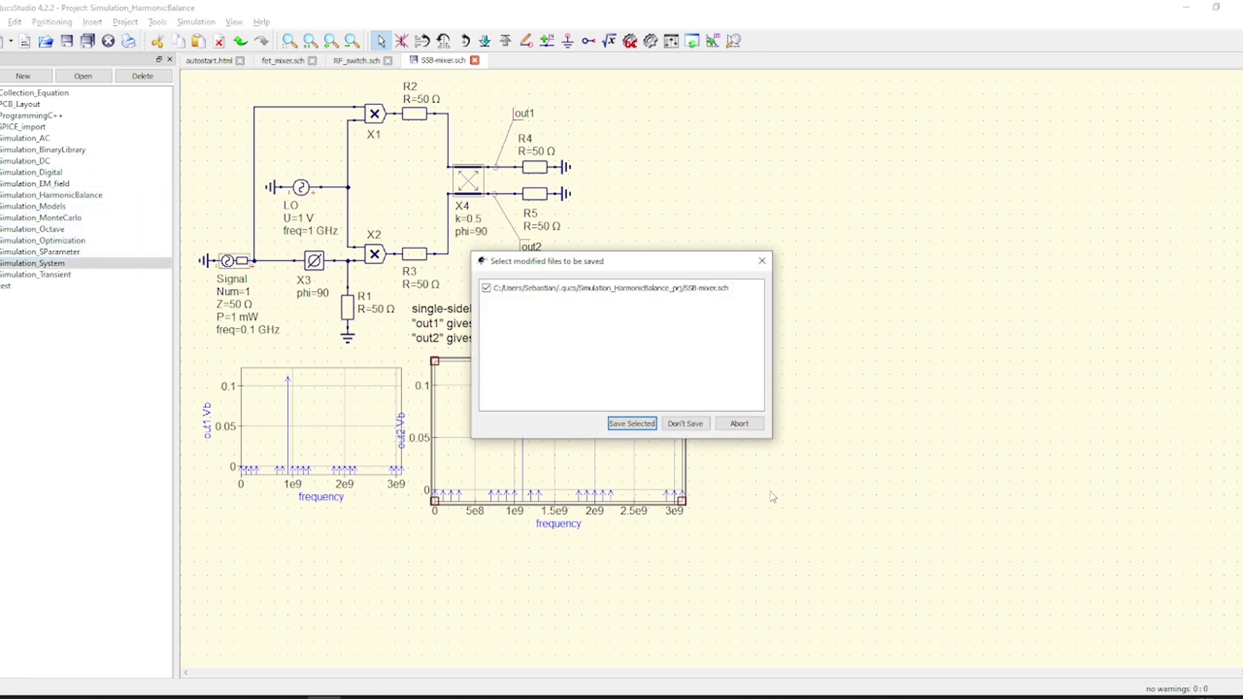
pyautogui.click(687, 424)
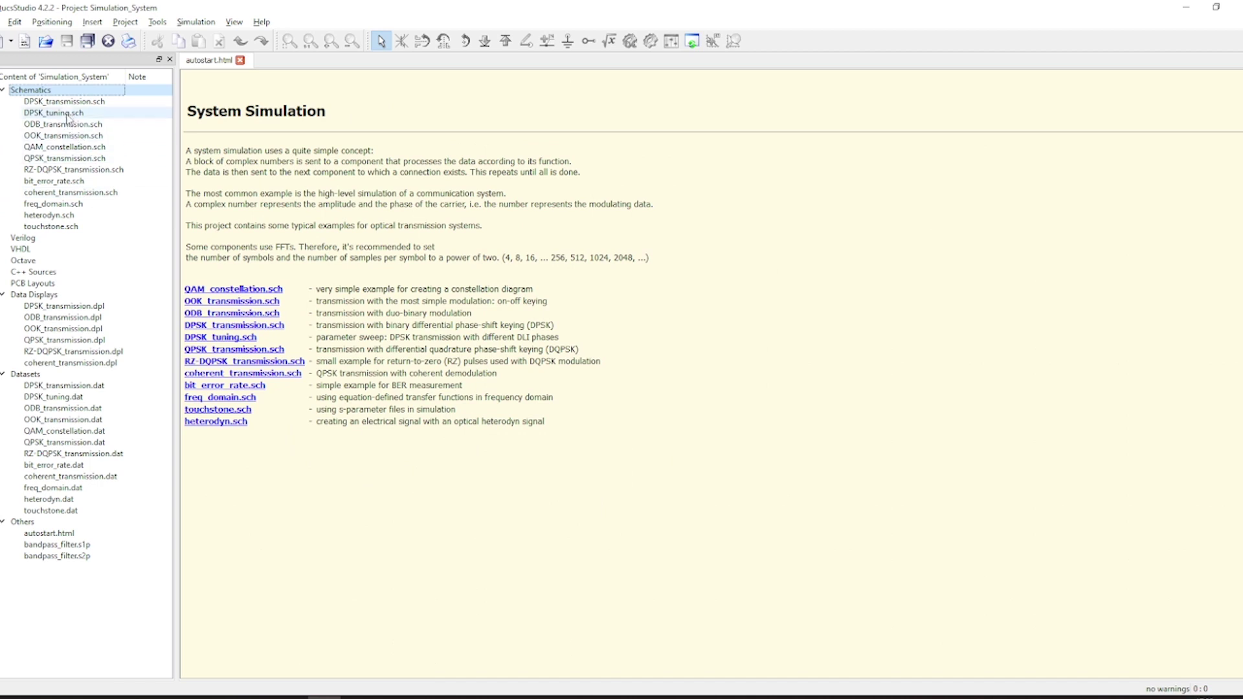
pyautogui.doubleClick(80, 147)
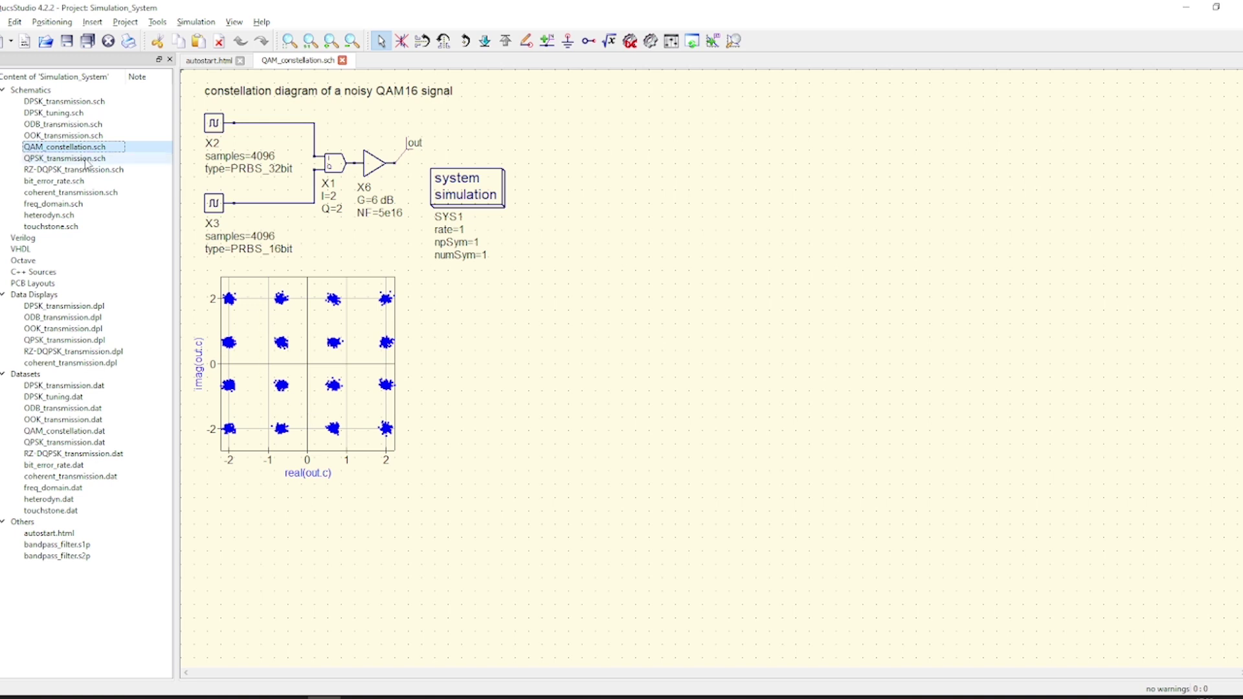
pyautogui.click(65, 687)
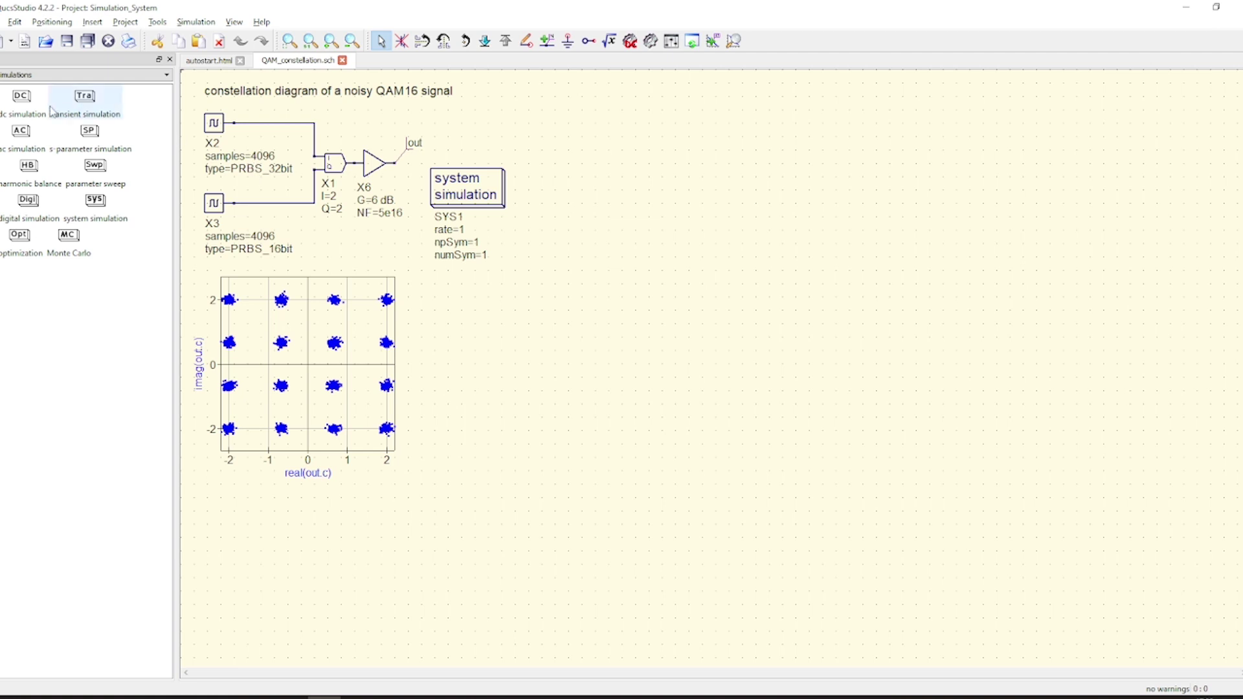
pyautogui.click(65, 687)
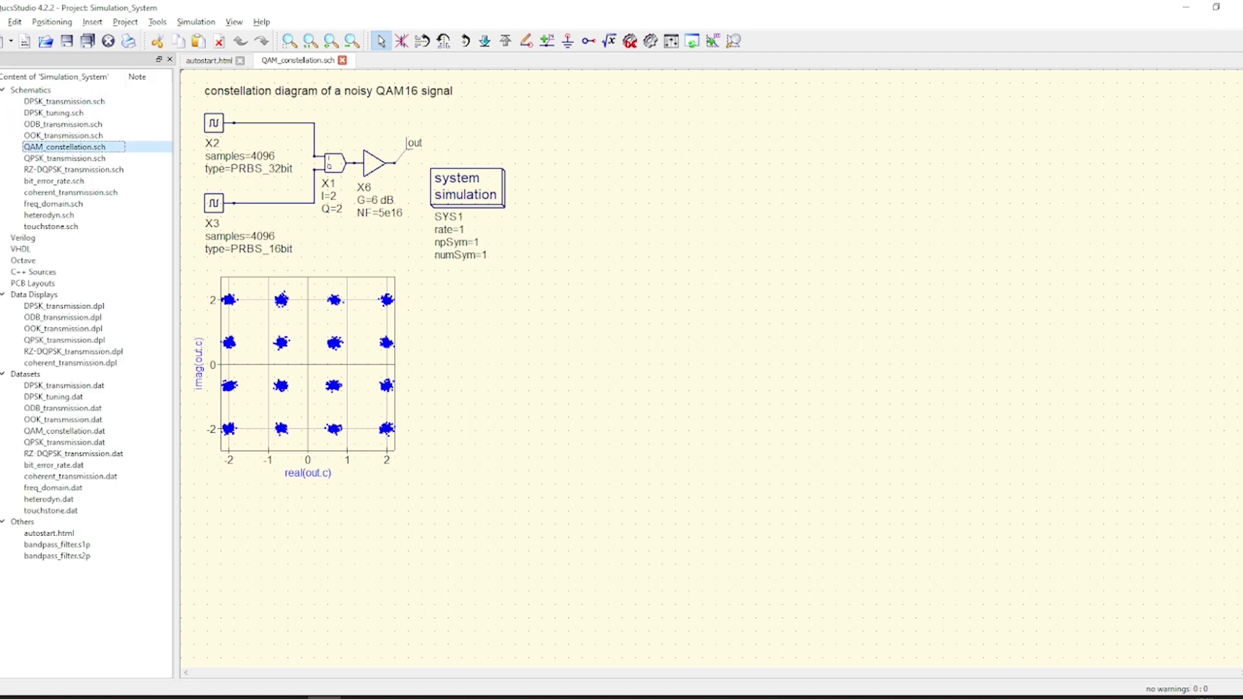
# - Simulate OOK_transmission.sch, then close its results and both schematic tabs
pyautogui.doubleClick(45, 135)
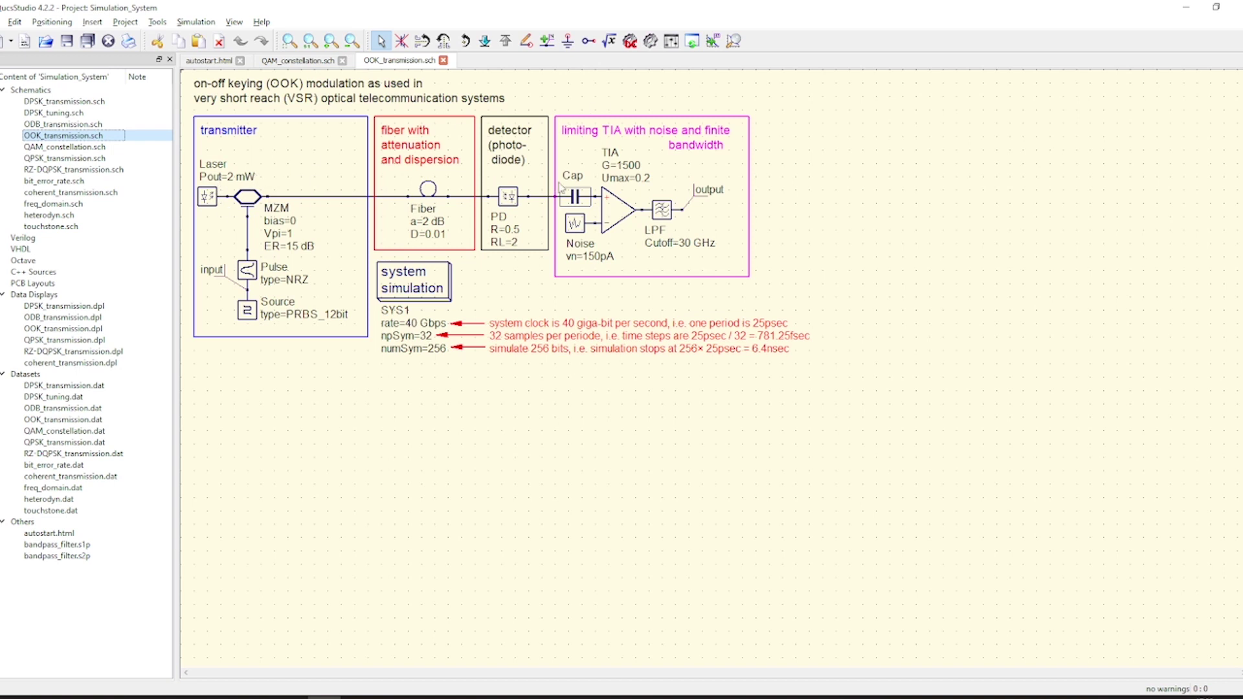
pyautogui.click(651, 42)
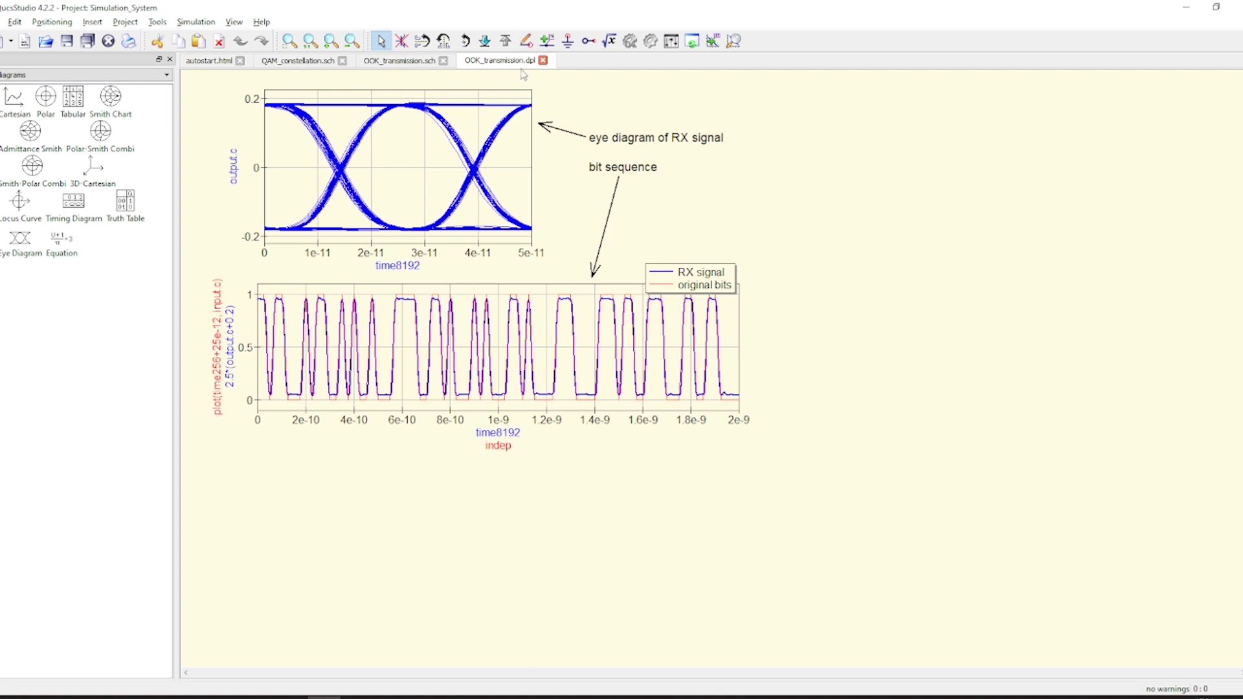
pyautogui.click(542, 61)
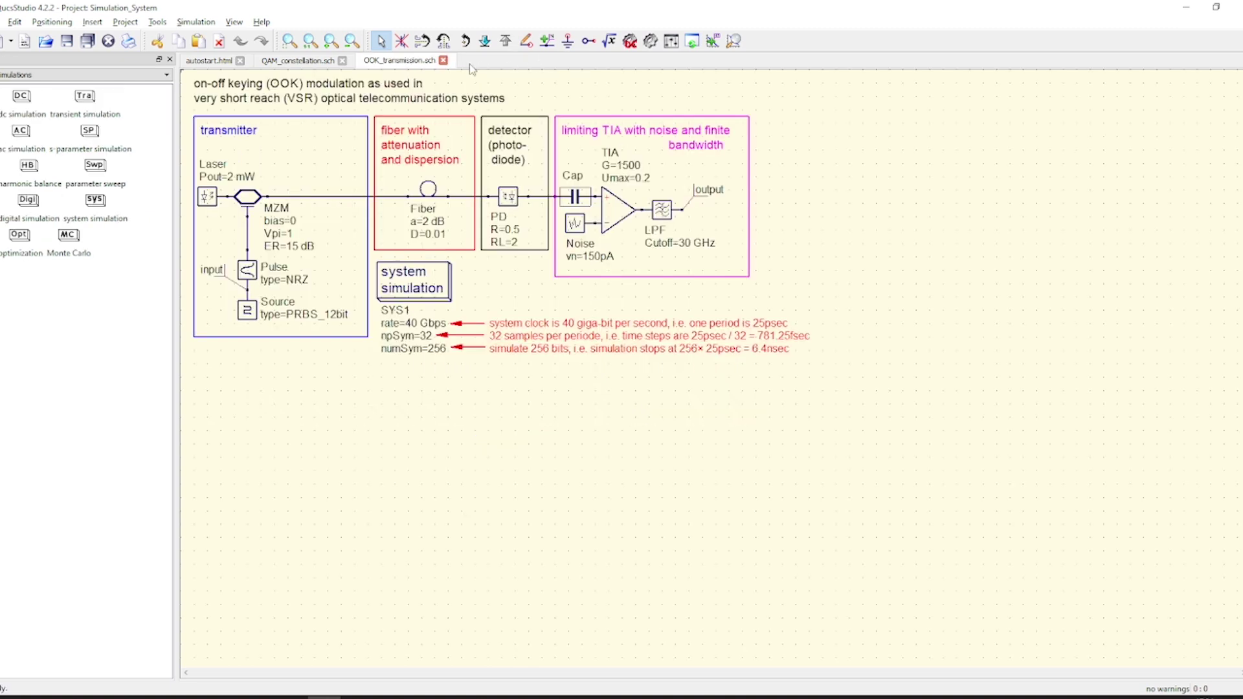
pyautogui.click(443, 61)
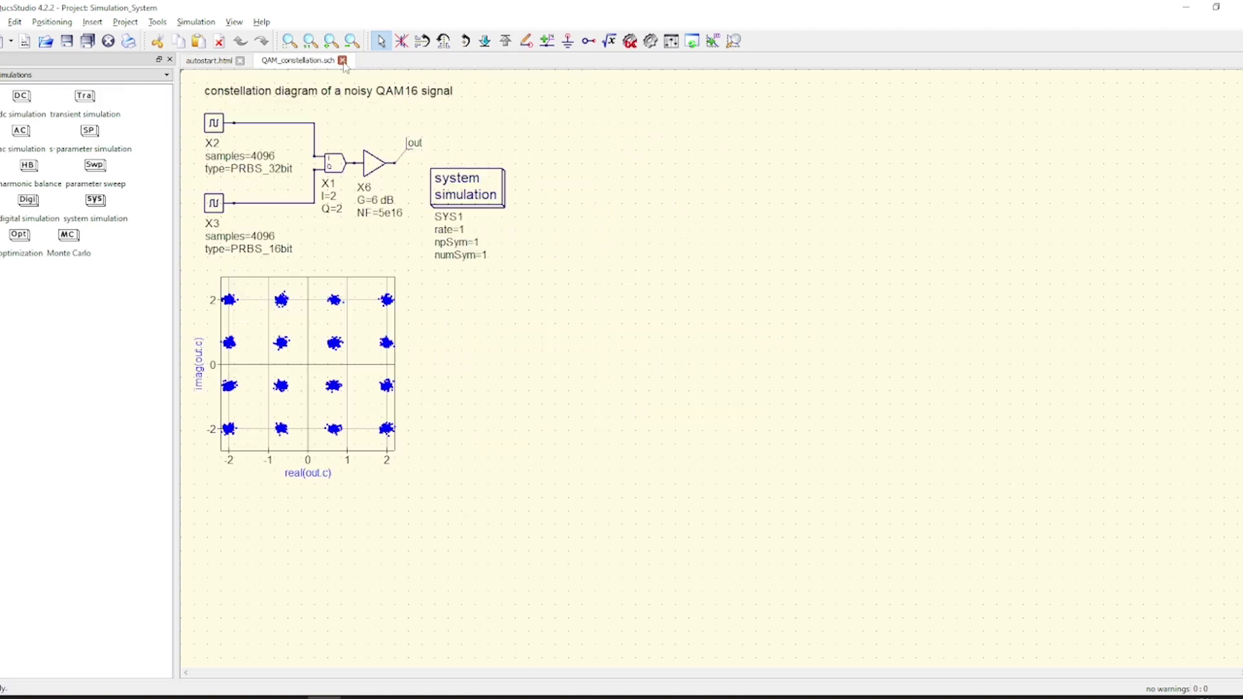
pyautogui.click(342, 61)
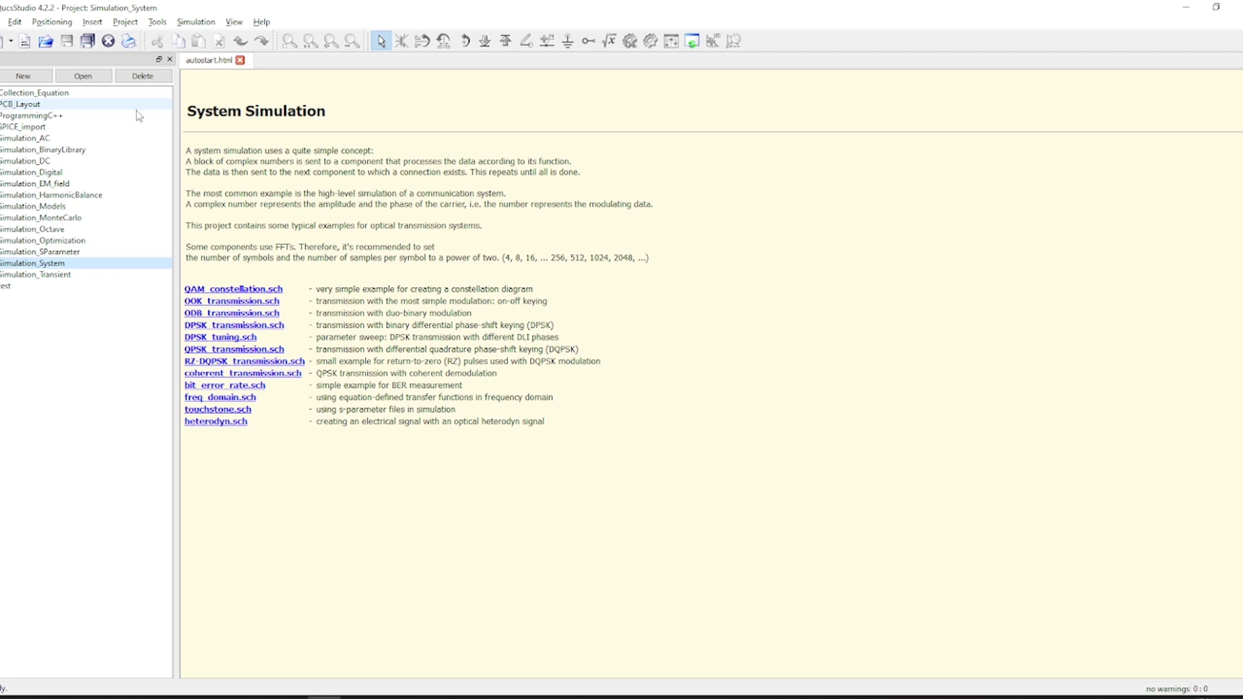
# - Create and open a new project named Patch
pyautogui.click(23, 78)
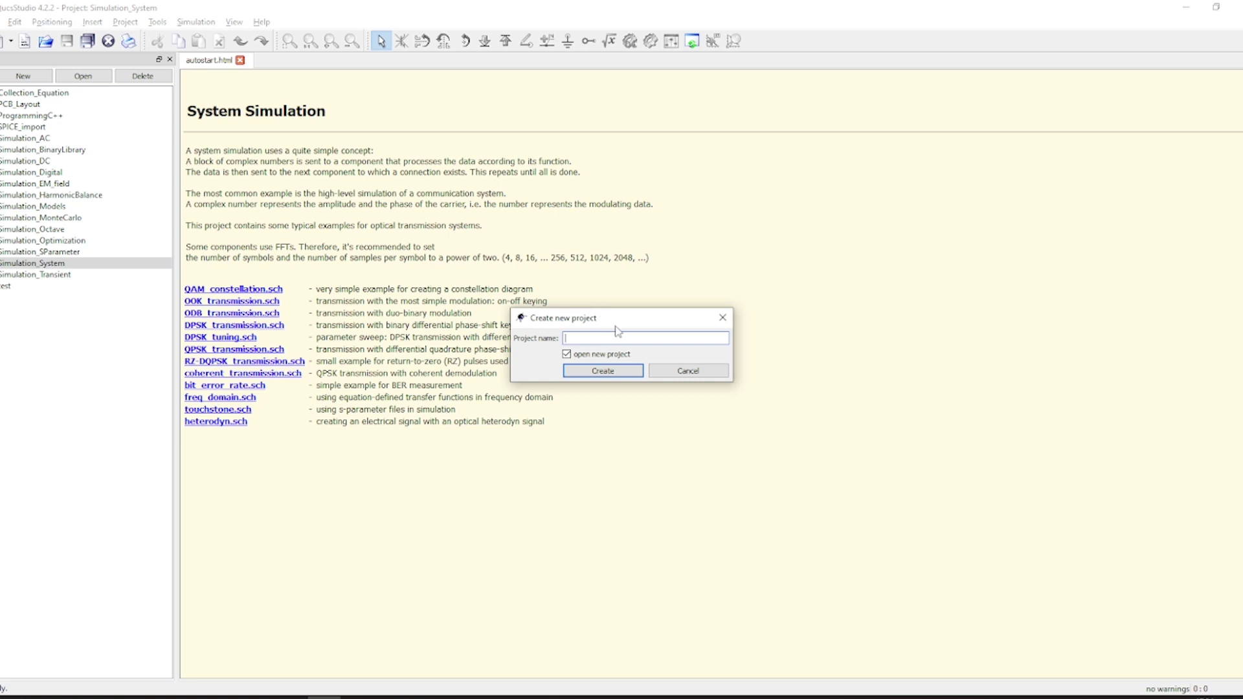
pyautogui.press('Return')
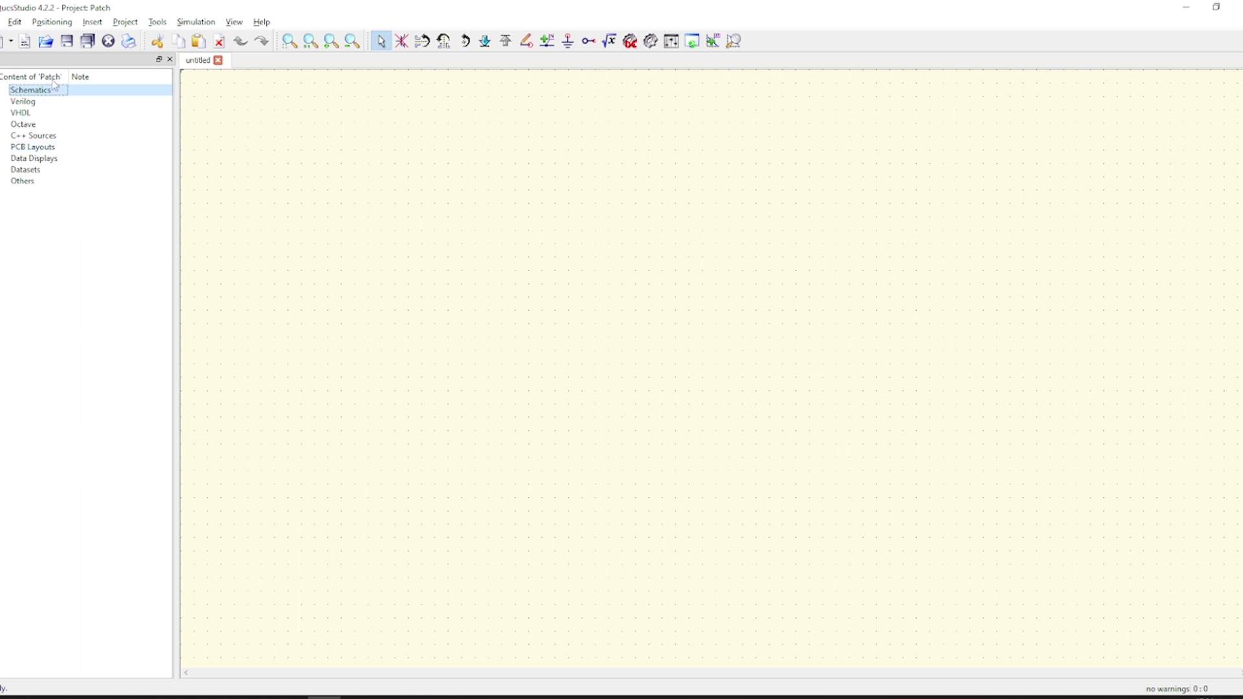
pyautogui.click(5, 22)
# - Create a new PCB layout, closing the extra untitled document
pyautogui.moveTo(130, 39)
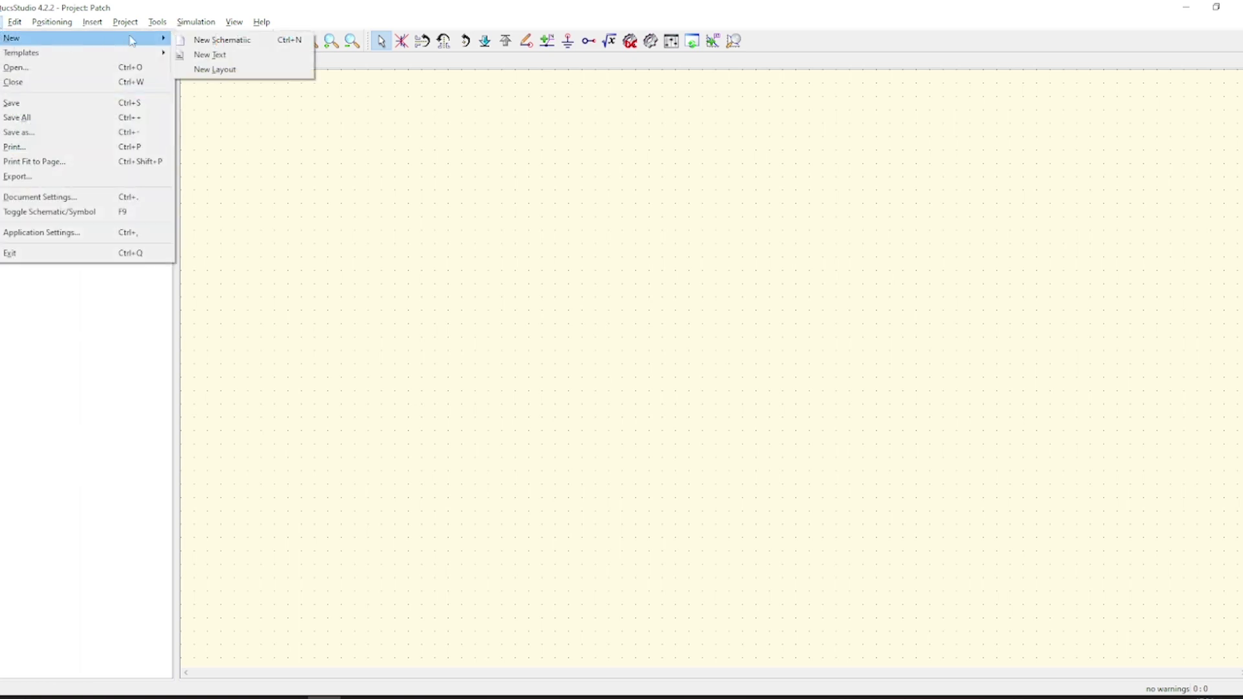
pyautogui.click(247, 70)
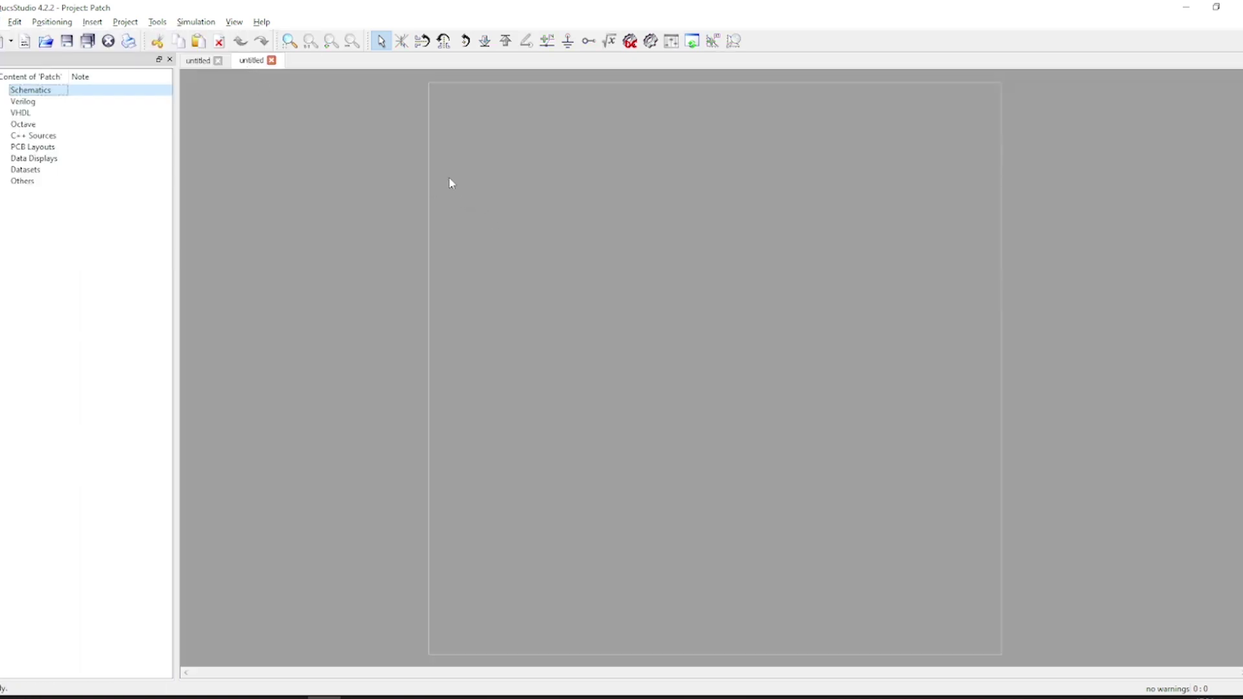
pyautogui.hotkey('ctrl', 'w')
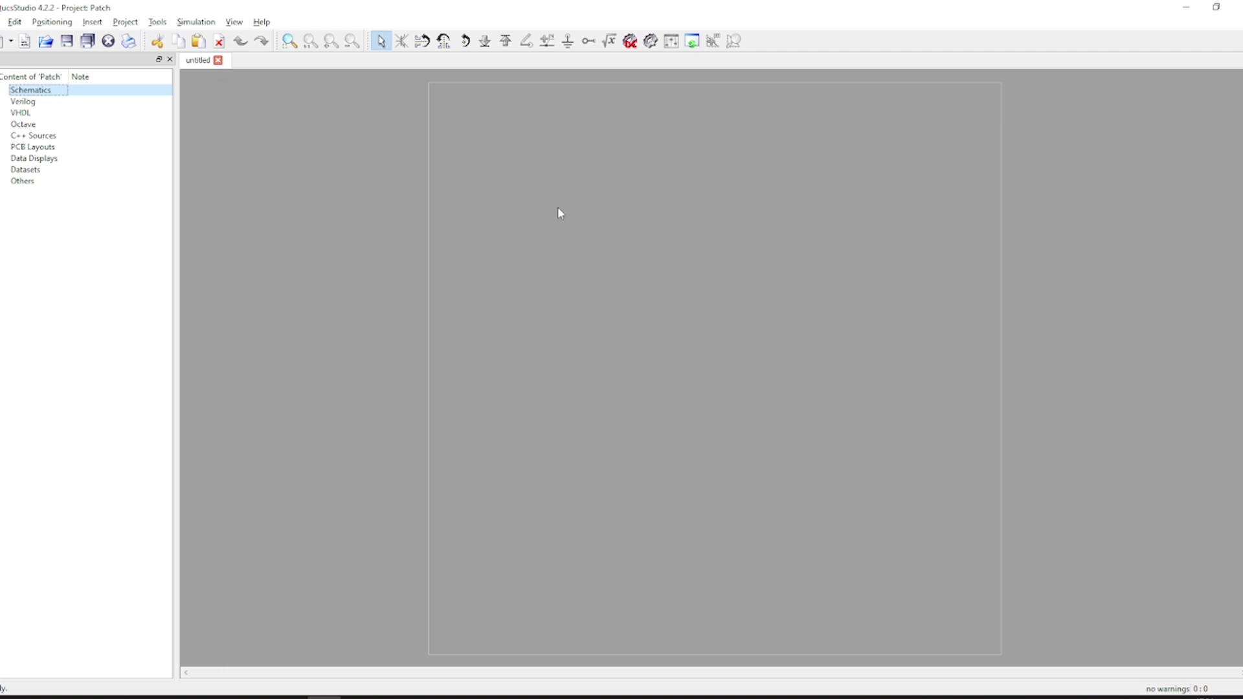
# - Place a Microstrip Line and reshape it into a 0 0 10 10 square patch
pyautogui.click(1, 104)
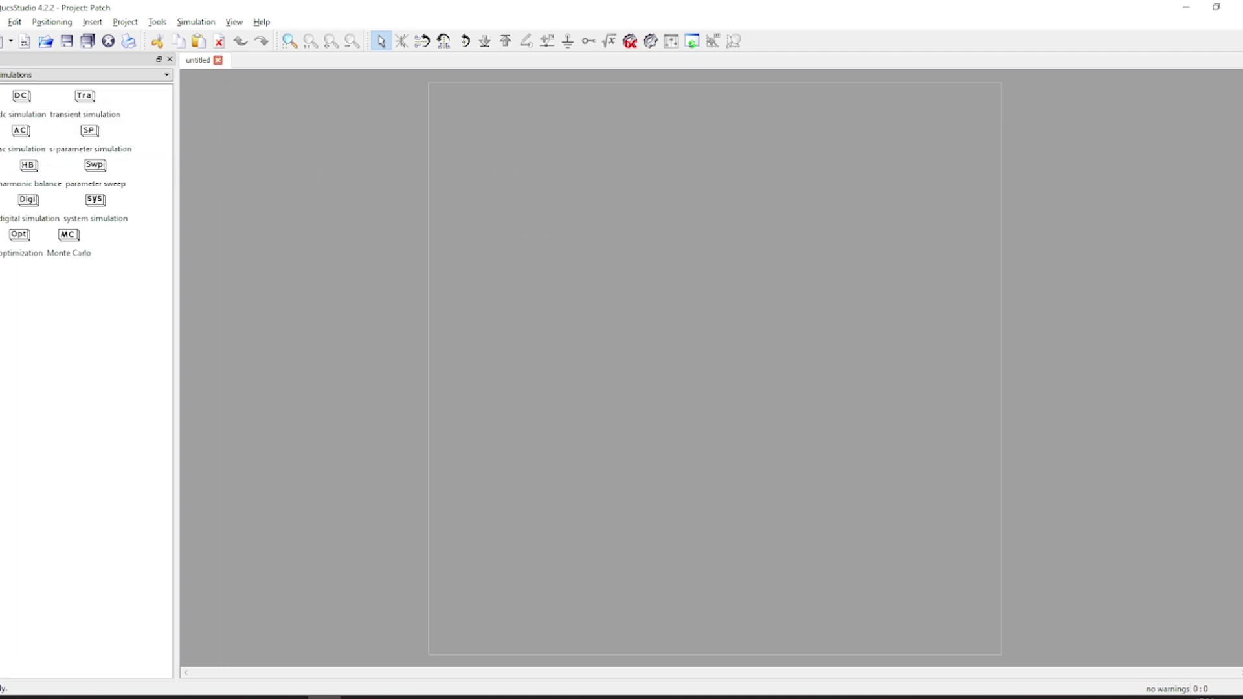
pyautogui.click(39, 75)
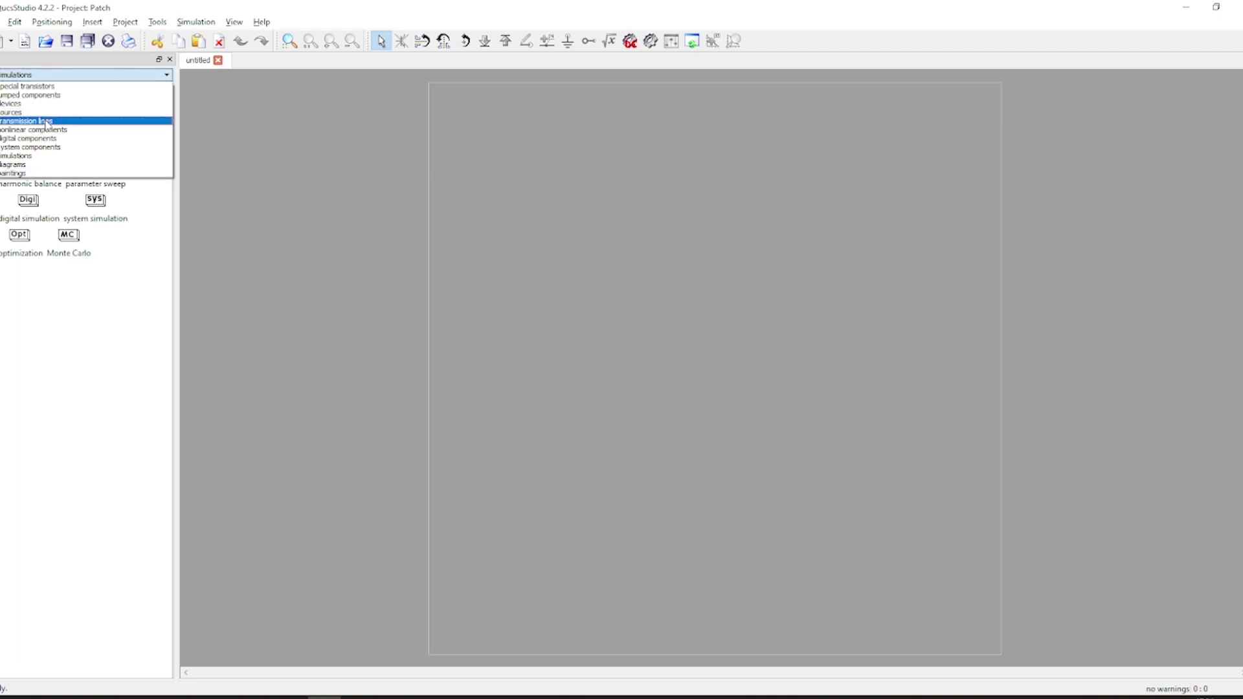
pyautogui.click(47, 121)
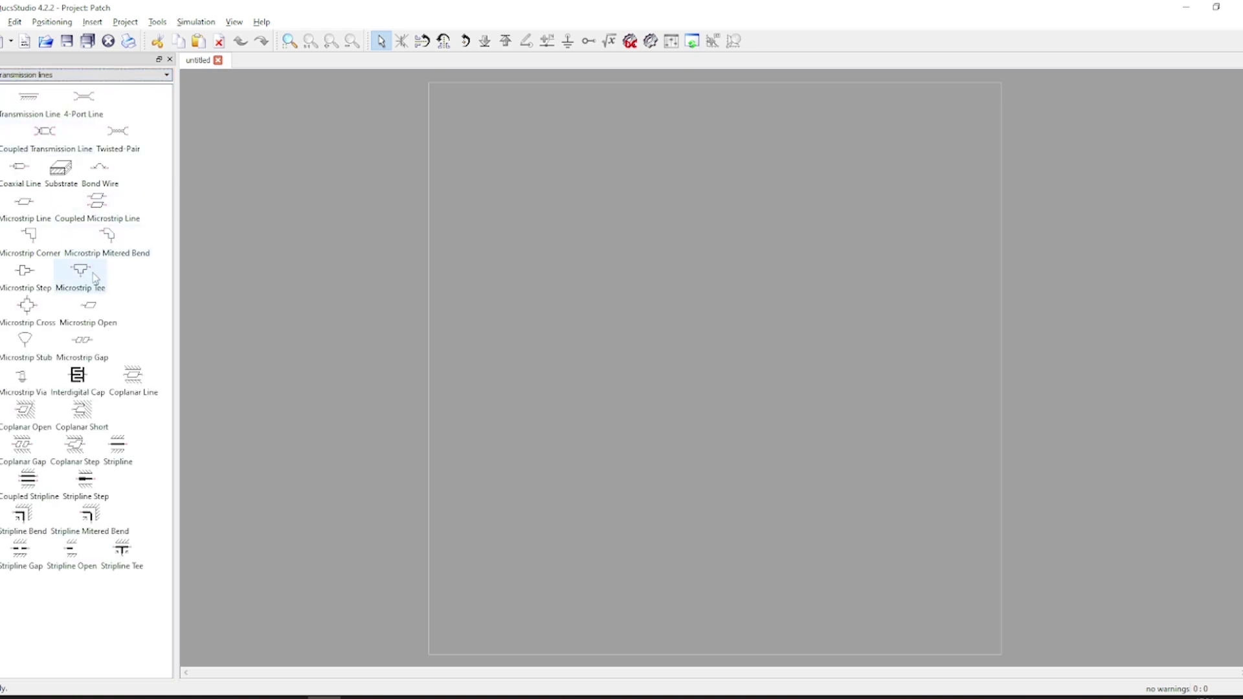
pyautogui.click(23, 206)
pyautogui.click(648, 295)
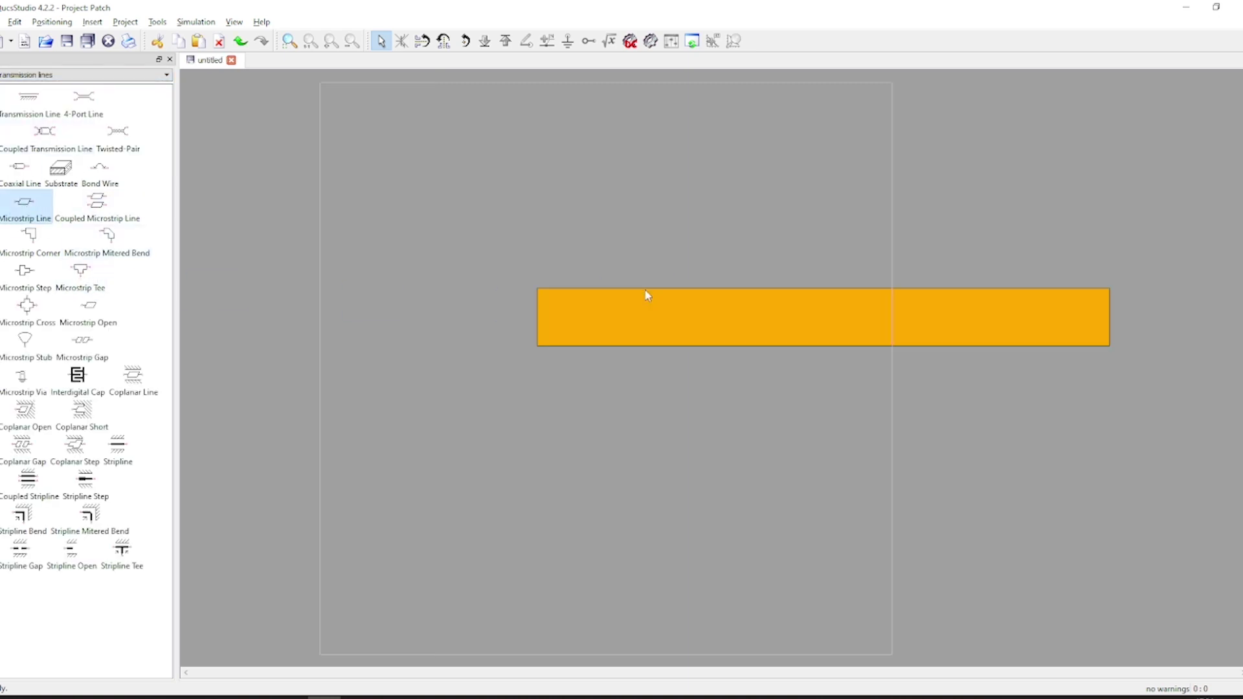
pyautogui.moveTo(804, 348); pyautogui.dragTo(590, 269)
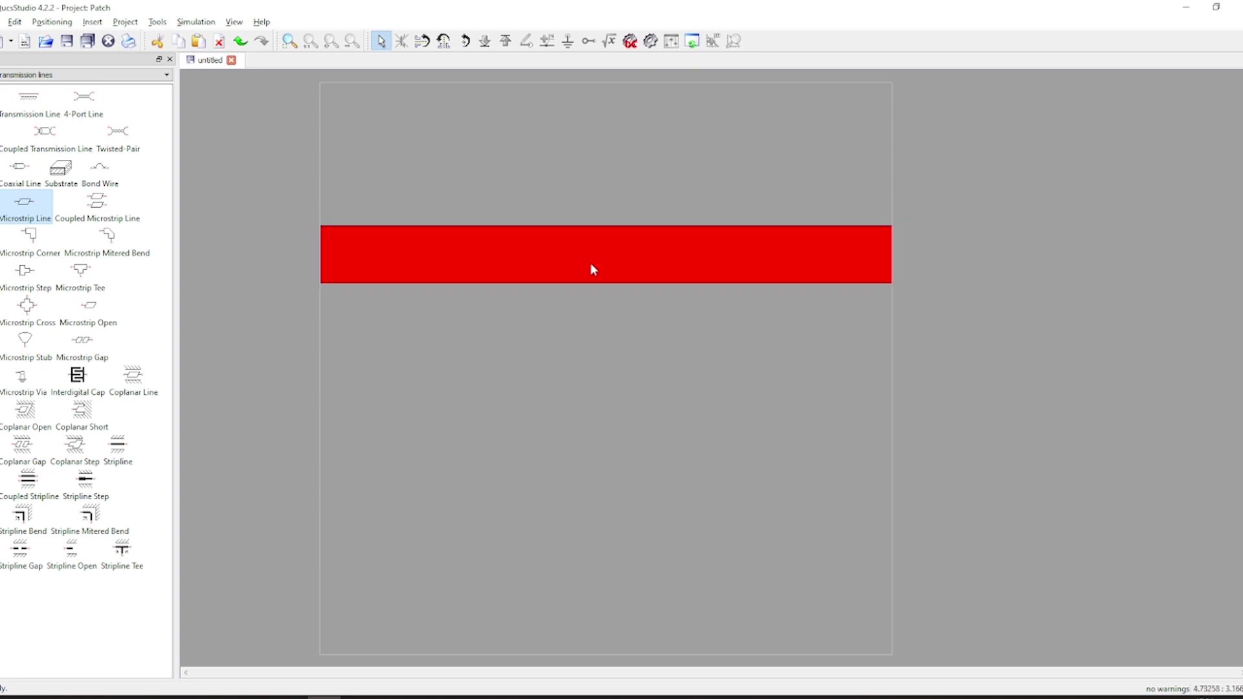
pyautogui.doubleClick(590, 269)
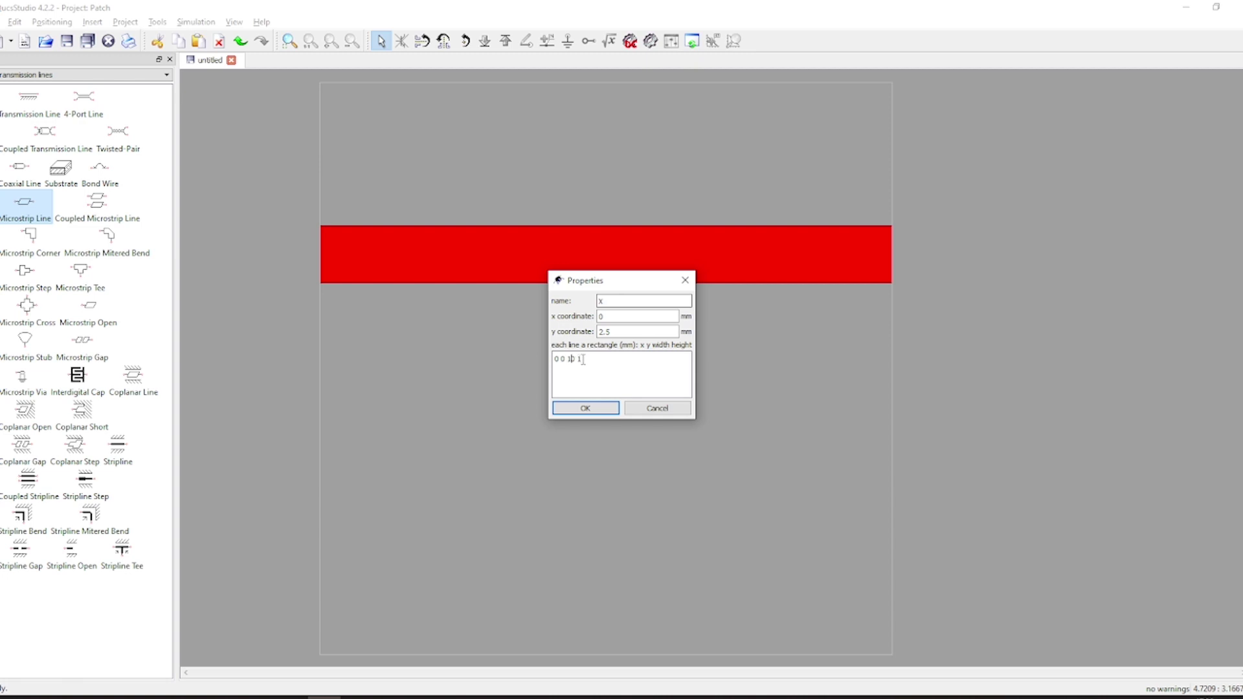
pyautogui.click(586, 407)
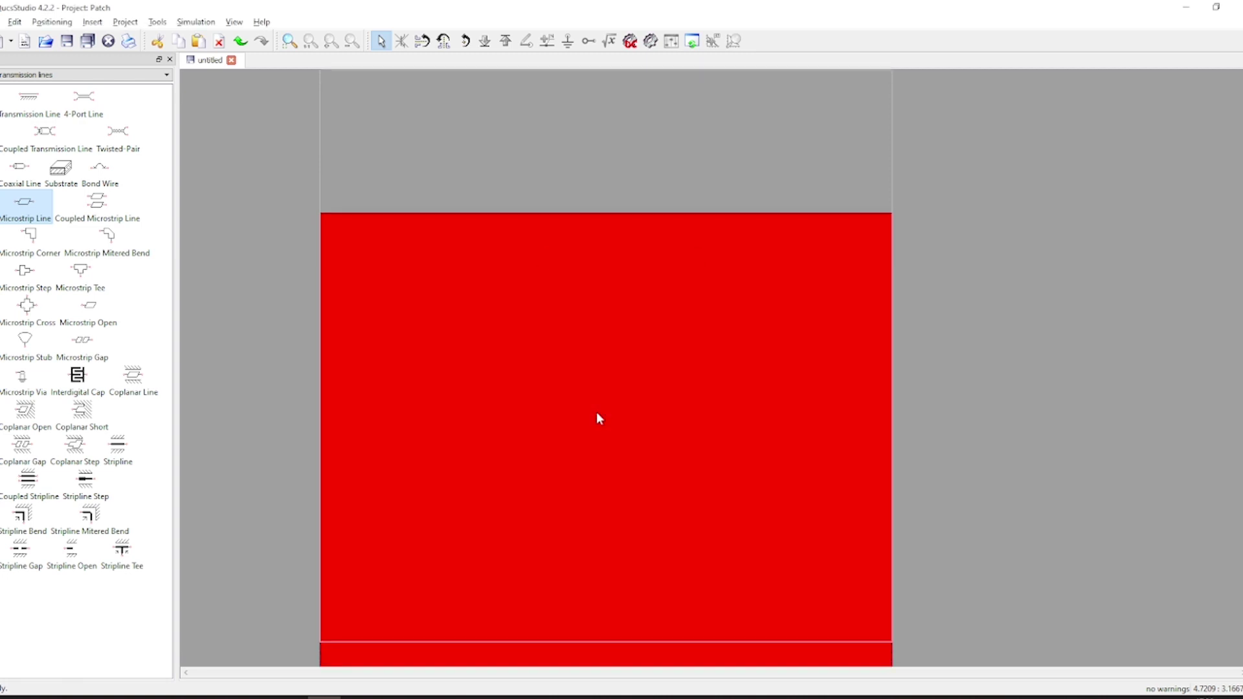
pyautogui.scroll(-2, 622, 291)
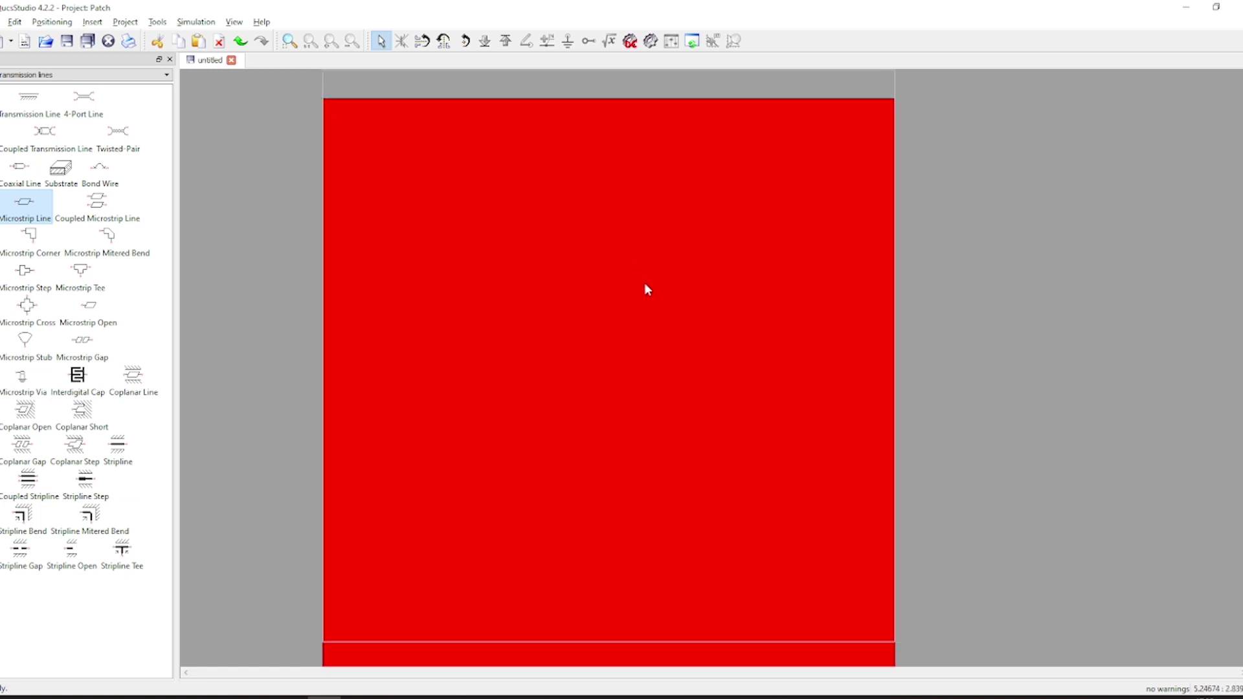
pyautogui.keyDown('ctrl'); pyautogui.scroll(-2, 643, 282); pyautogui.keyUp('ctrl')
pyautogui.scroll(-1, 638, 314)
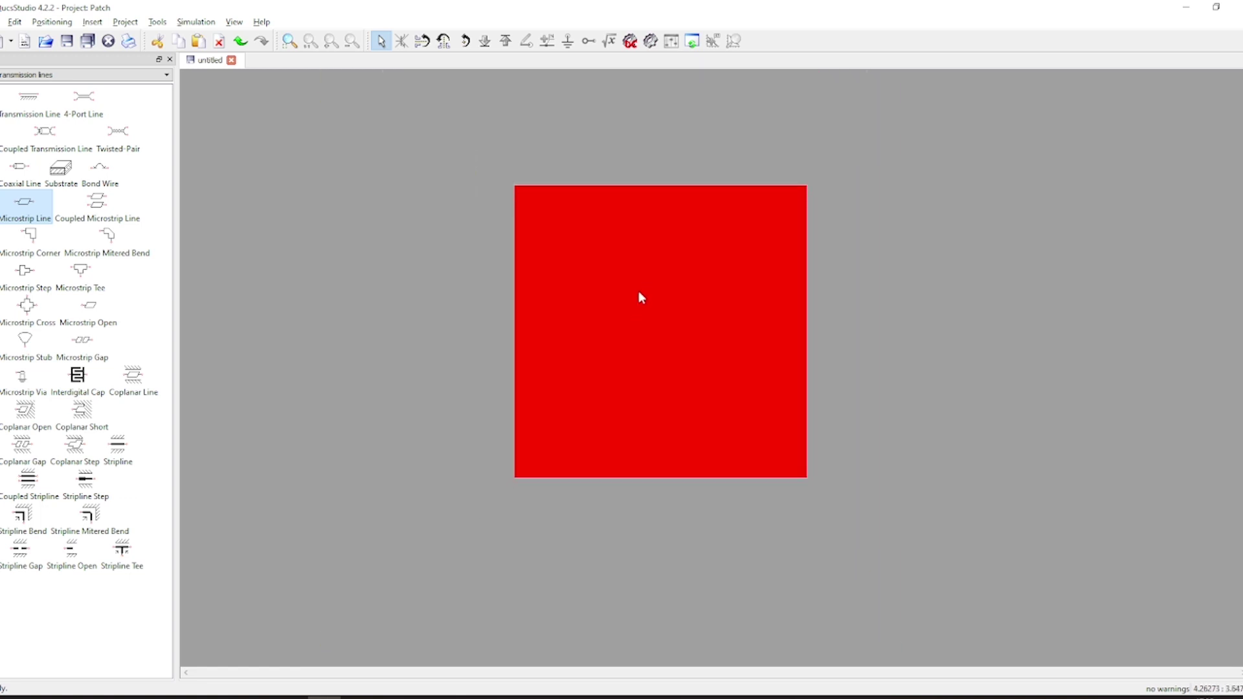
# - Place a Power Source port at the square patch's bottom edge
pyautogui.click(854, 309)
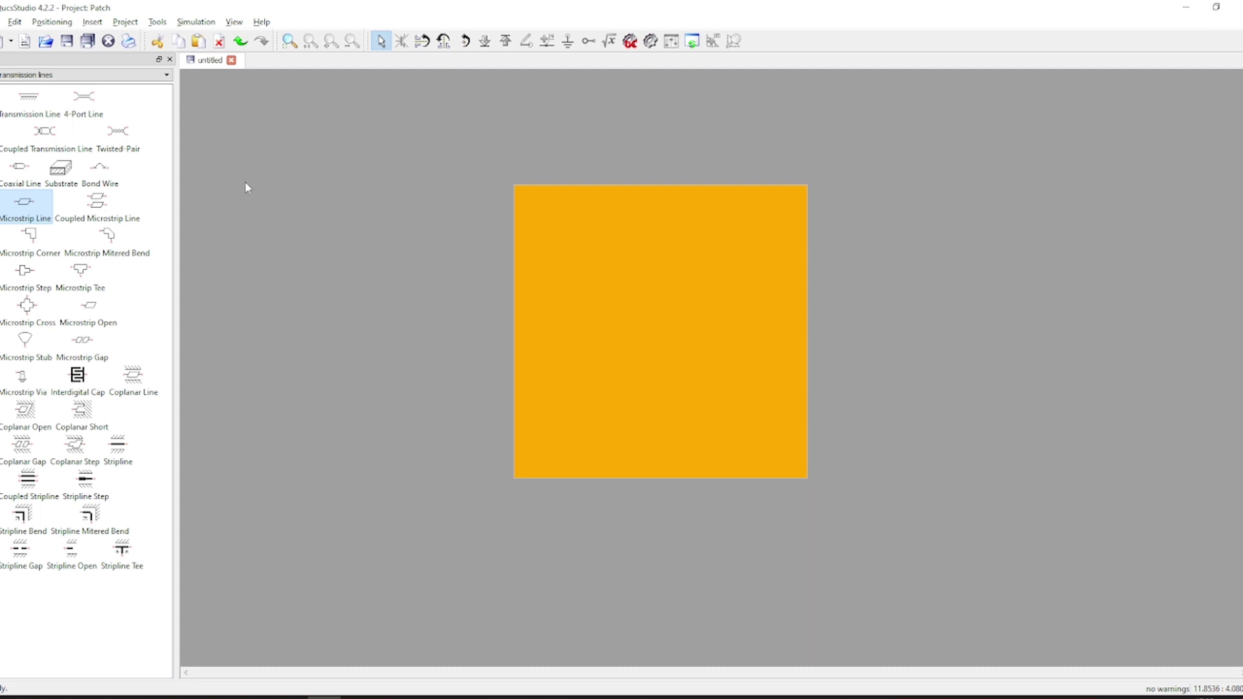
pyautogui.click(65, 74)
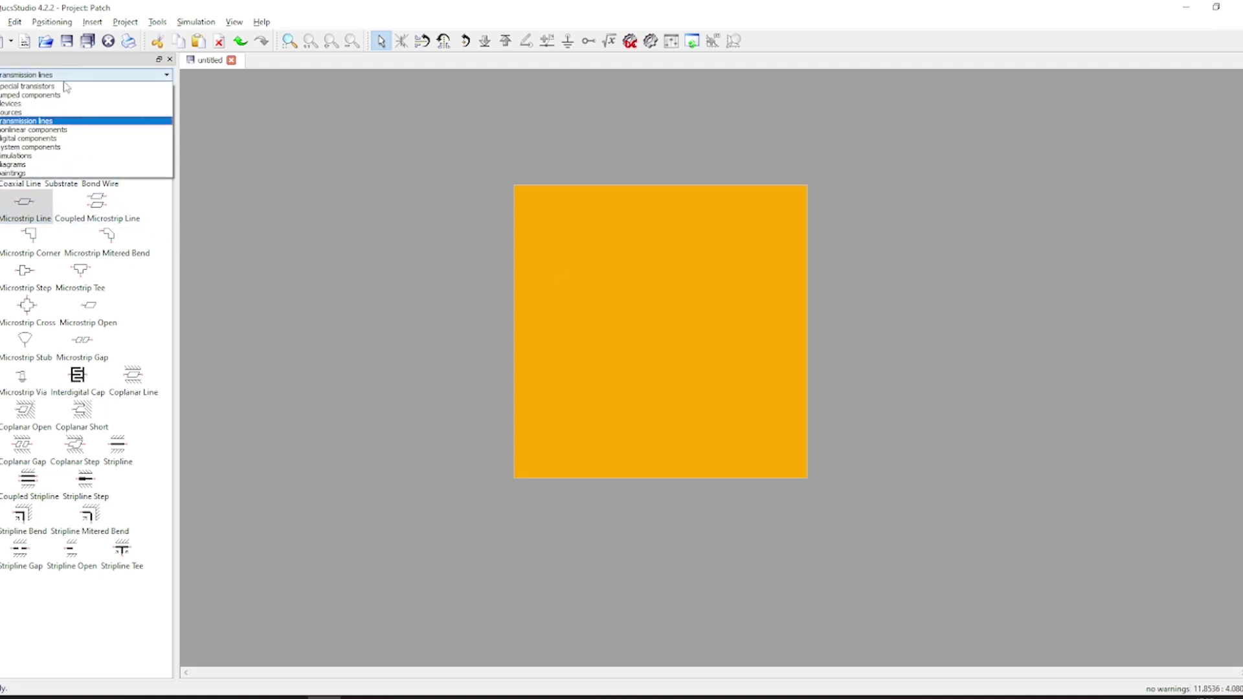
pyautogui.click(29, 112)
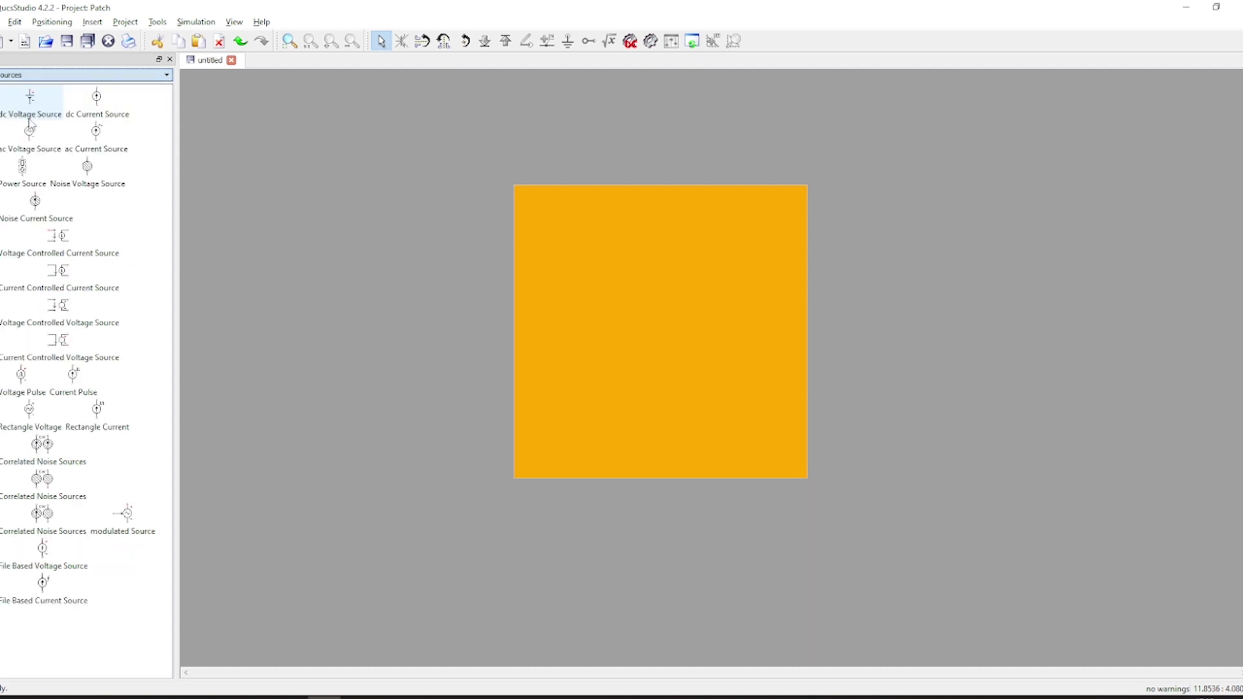
pyautogui.click(22, 181)
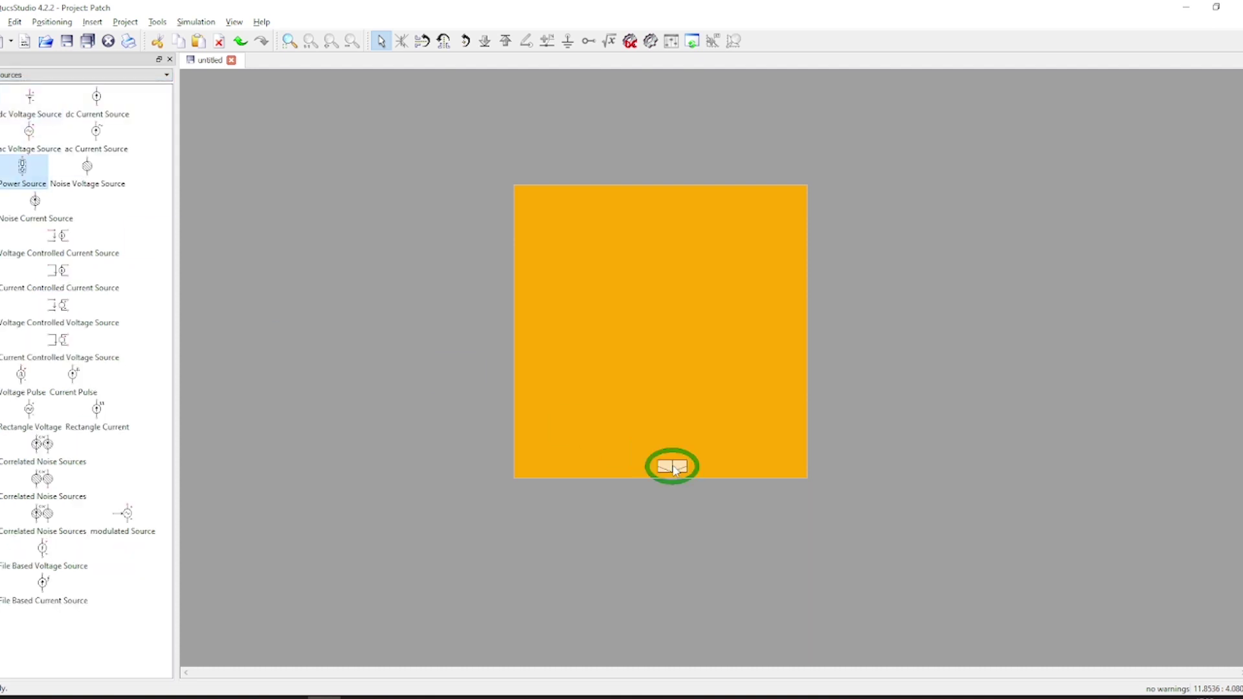
pyautogui.click(670, 459)
# - Move the port onto the patch's bottom edge and set its direction to -y
pyautogui.moveTo(673, 466); pyautogui.dragTo(662, 484)
pyautogui.doubleClick(668, 472)
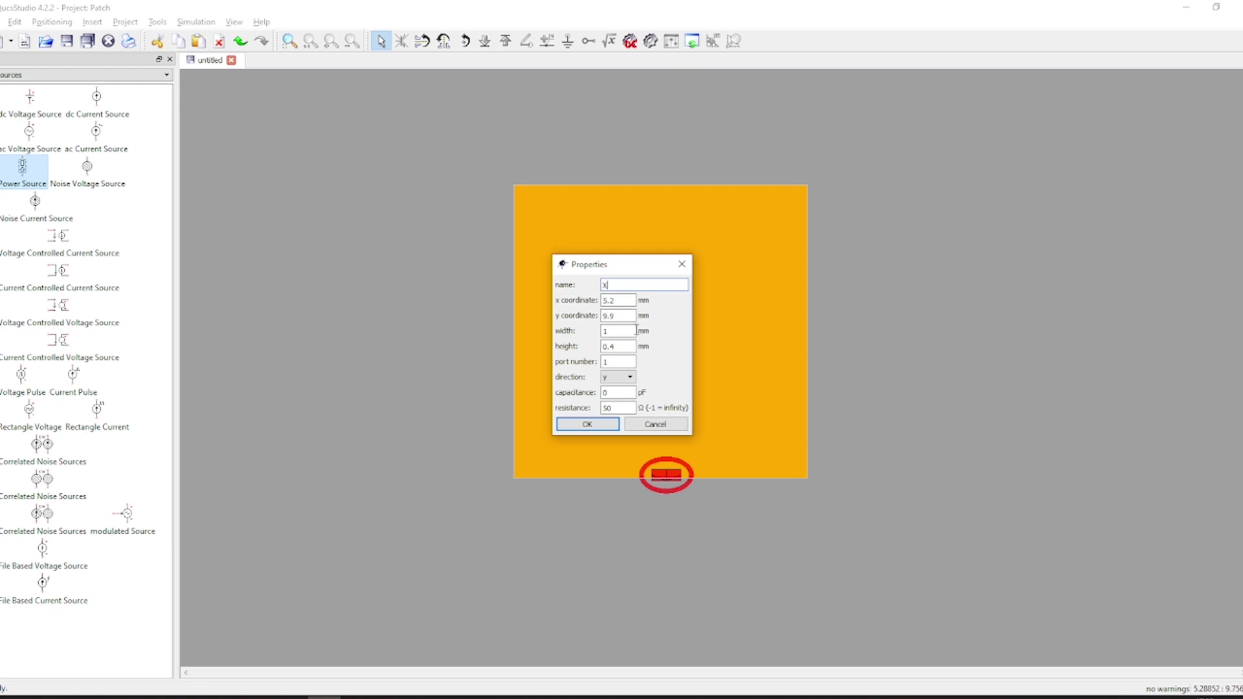
pyautogui.click(630, 376)
pyautogui.click(622, 418)
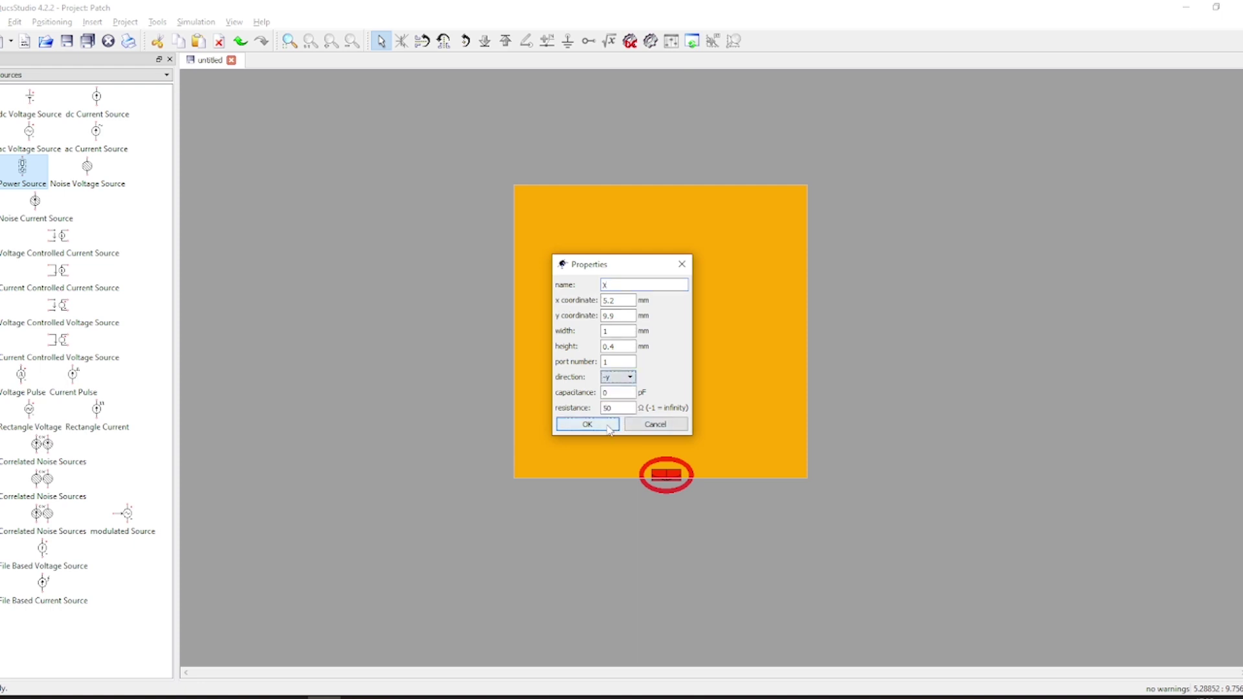
pyautogui.press('Return')
# - Set the port's x coordinate to 5 mm, centring it on the bottom edge
pyautogui.moveTo(670, 477); pyautogui.dragTo(668, 468)
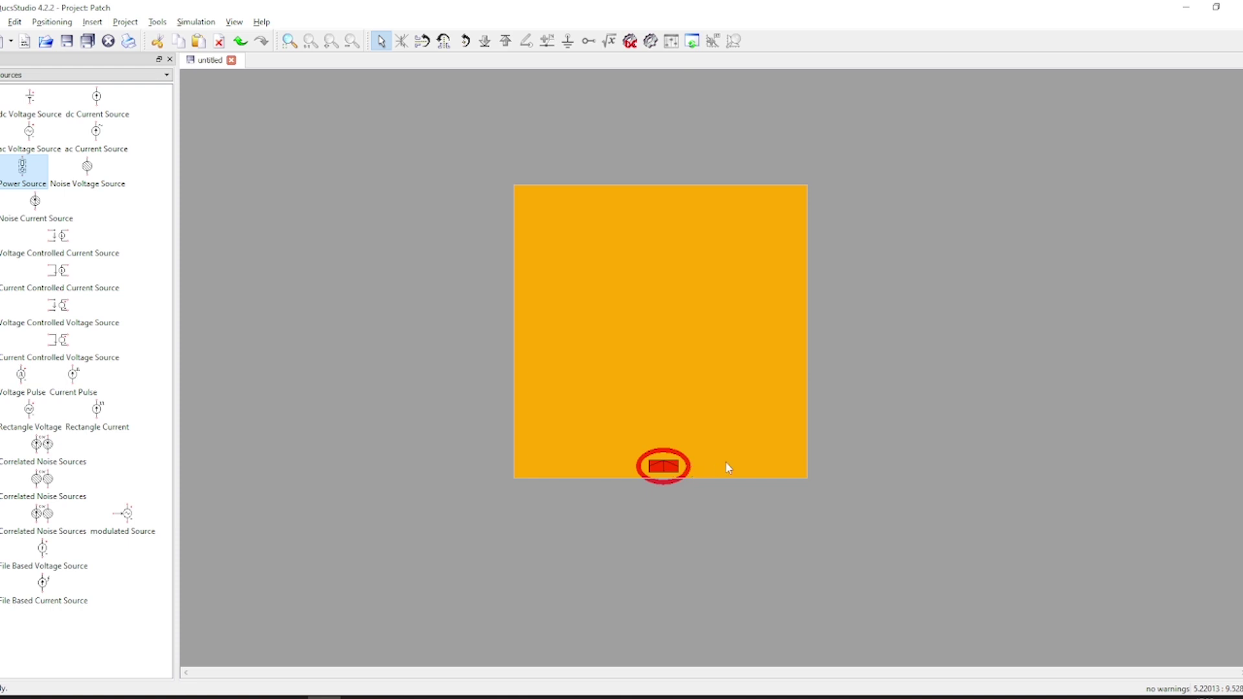
pyautogui.press('+')
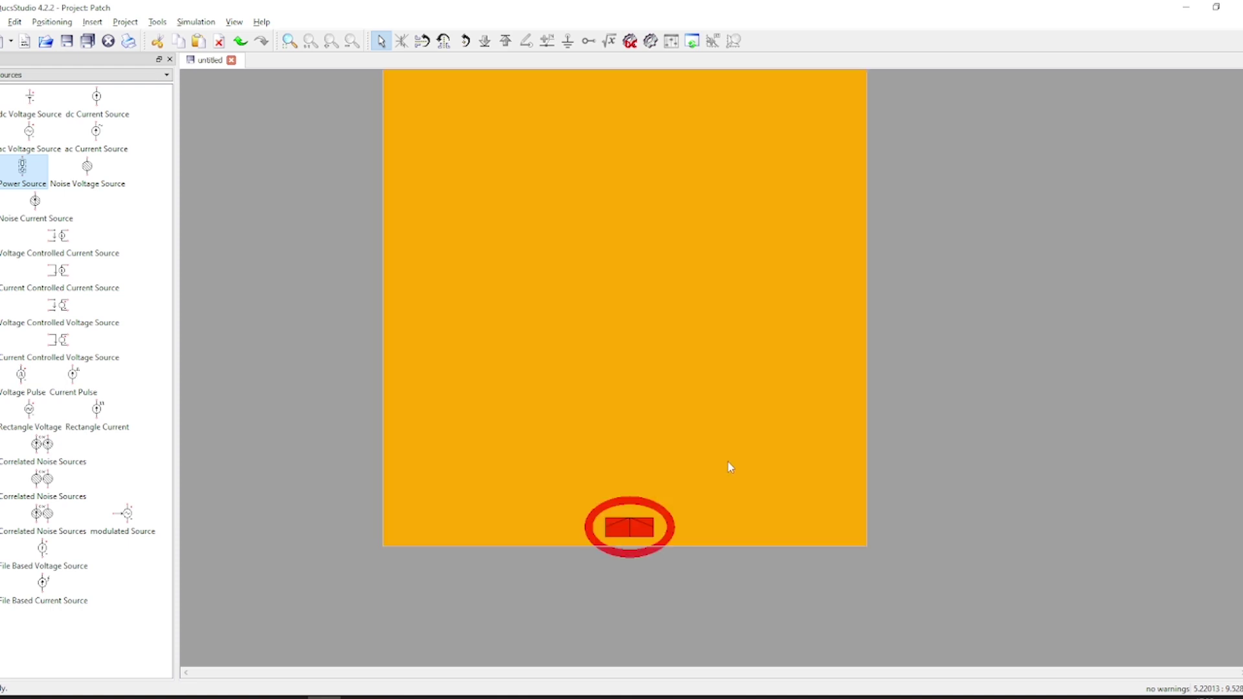
pyautogui.doubleClick(654, 523)
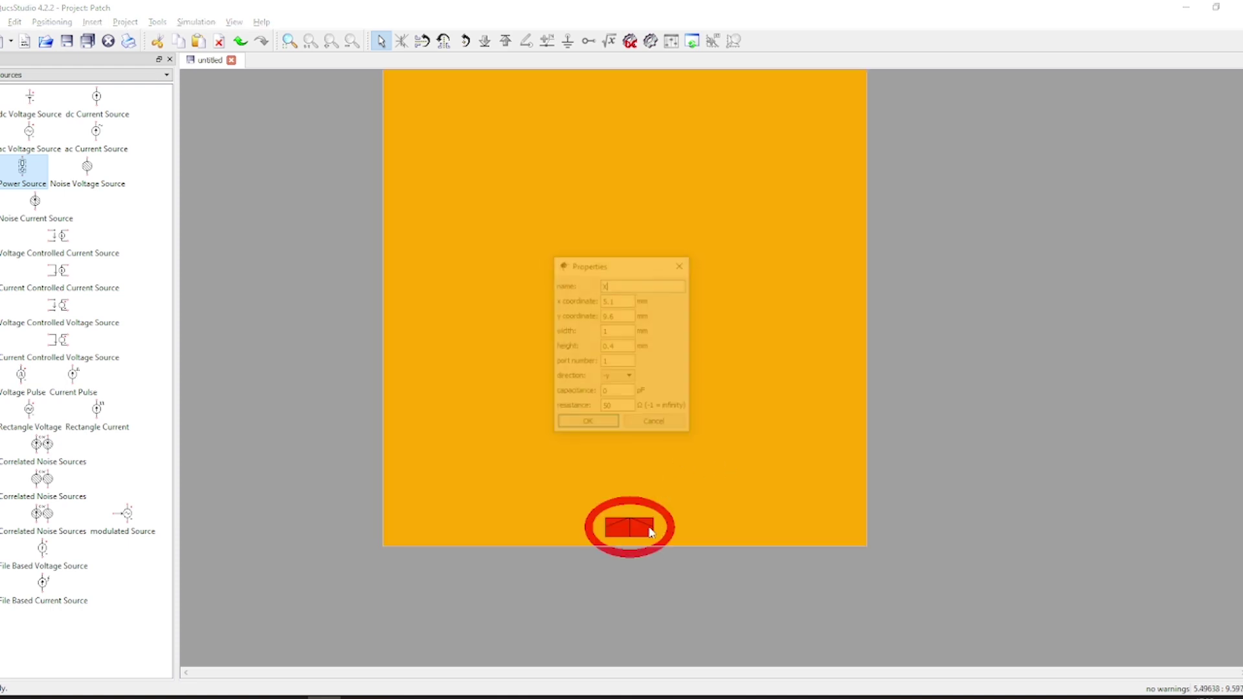
pyautogui.click(620, 303)
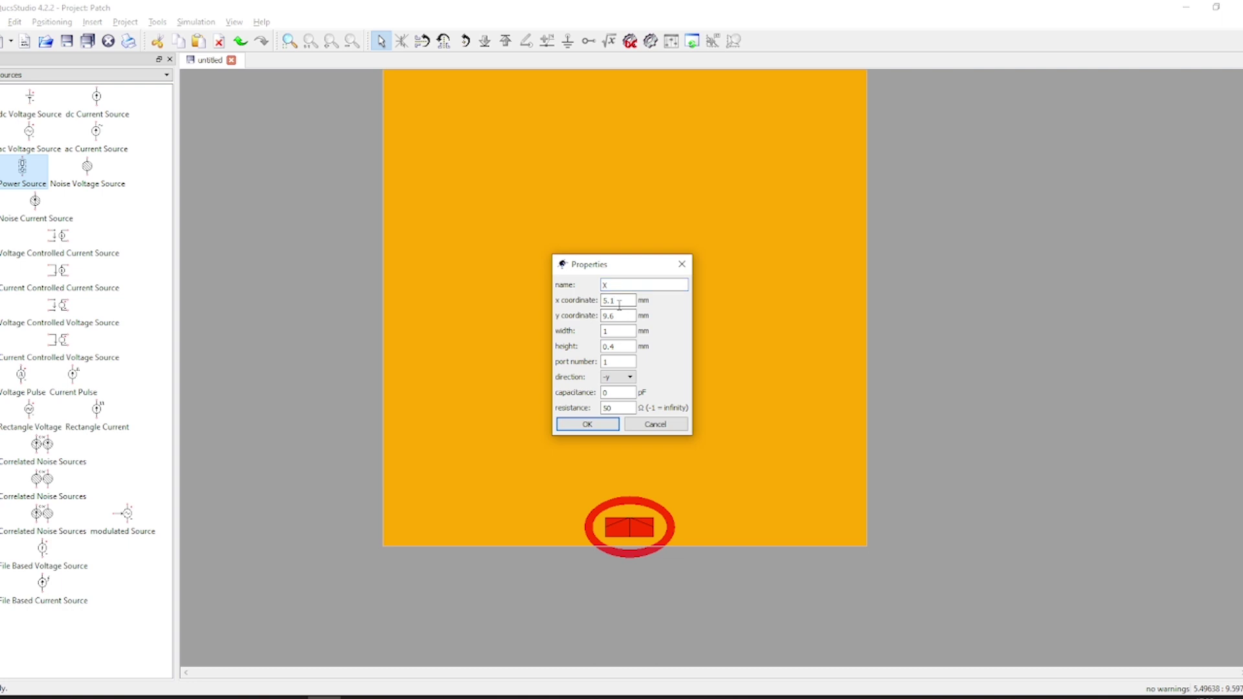
pyautogui.click(587, 424)
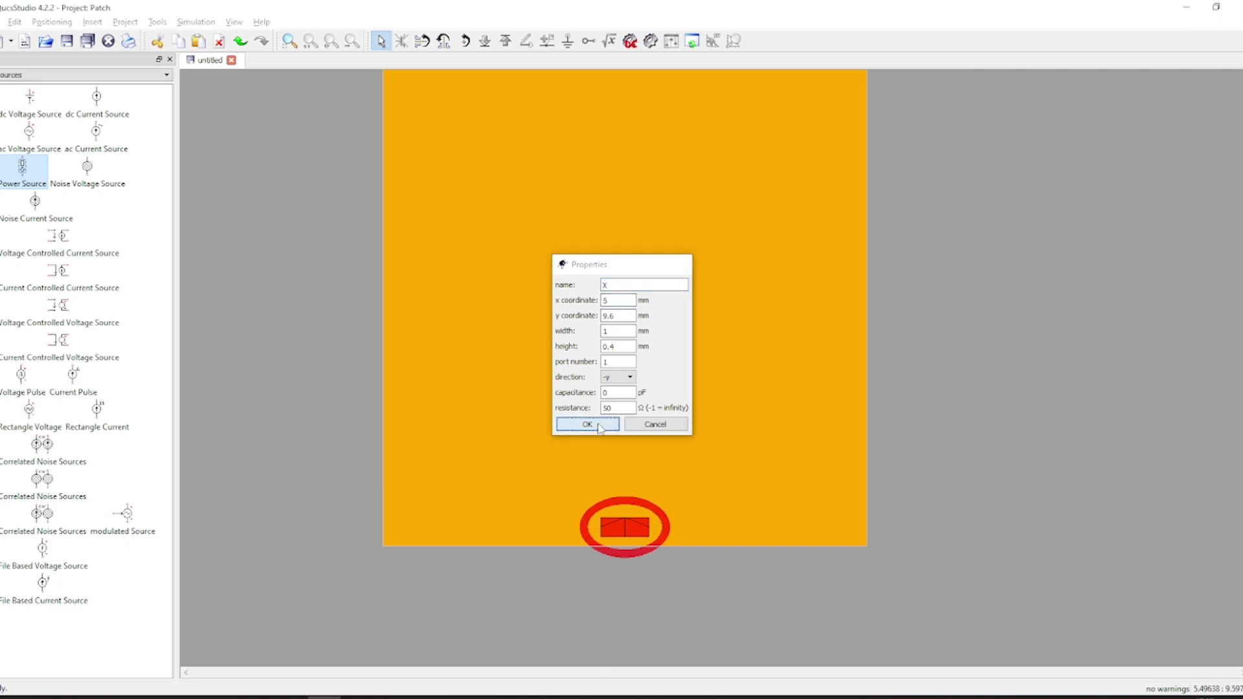
pyautogui.click(925, 385)
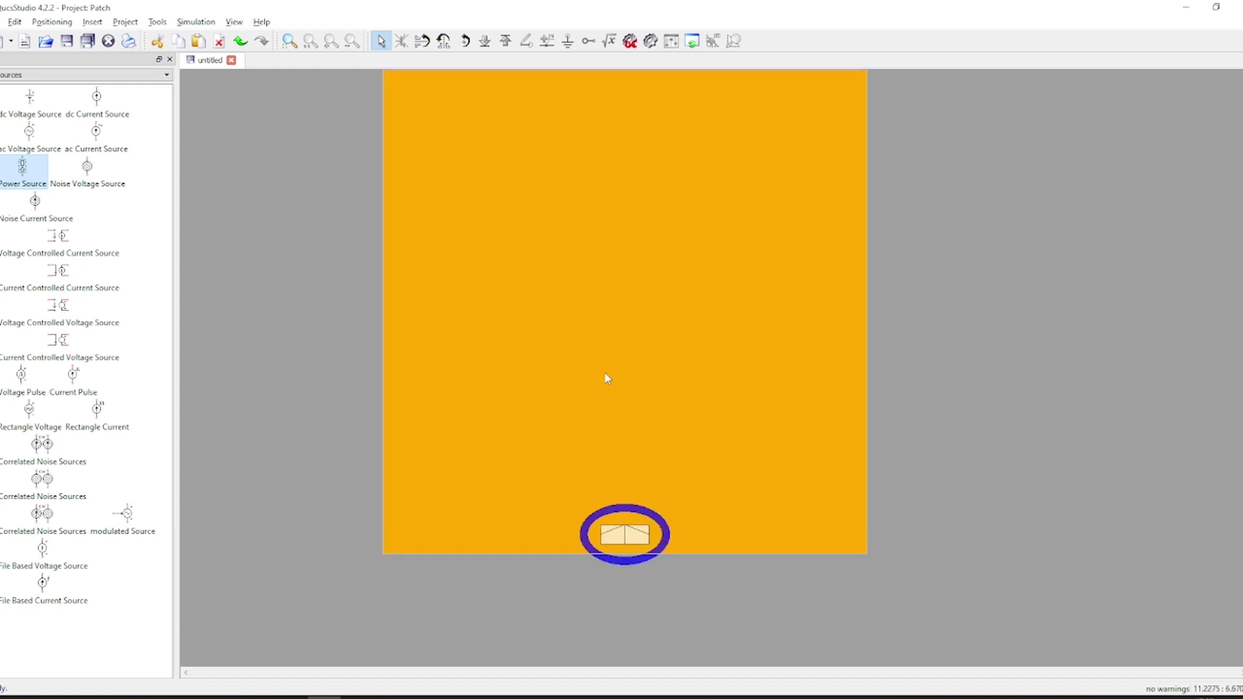
pyautogui.keyDown('ctrl'); pyautogui.scroll(-2, 610, 398); pyautogui.keyUp('ctrl')
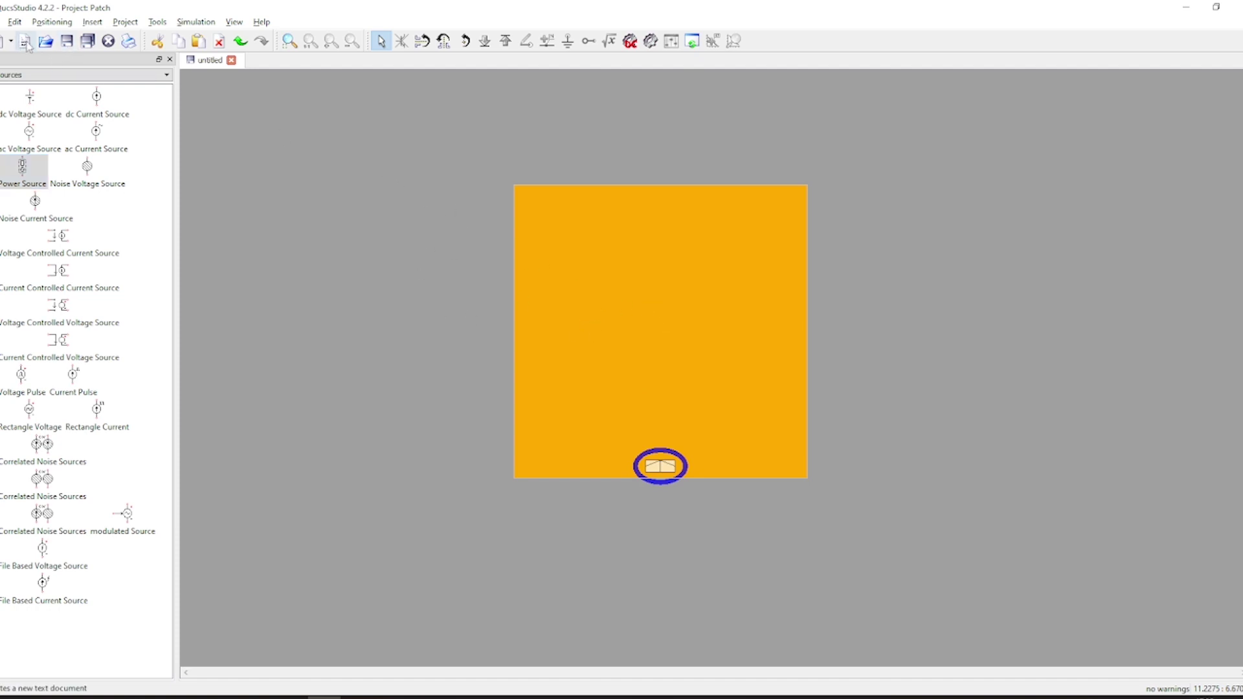
# - Save the layout as AntennaPatch.pcb
pyautogui.click(67, 43)
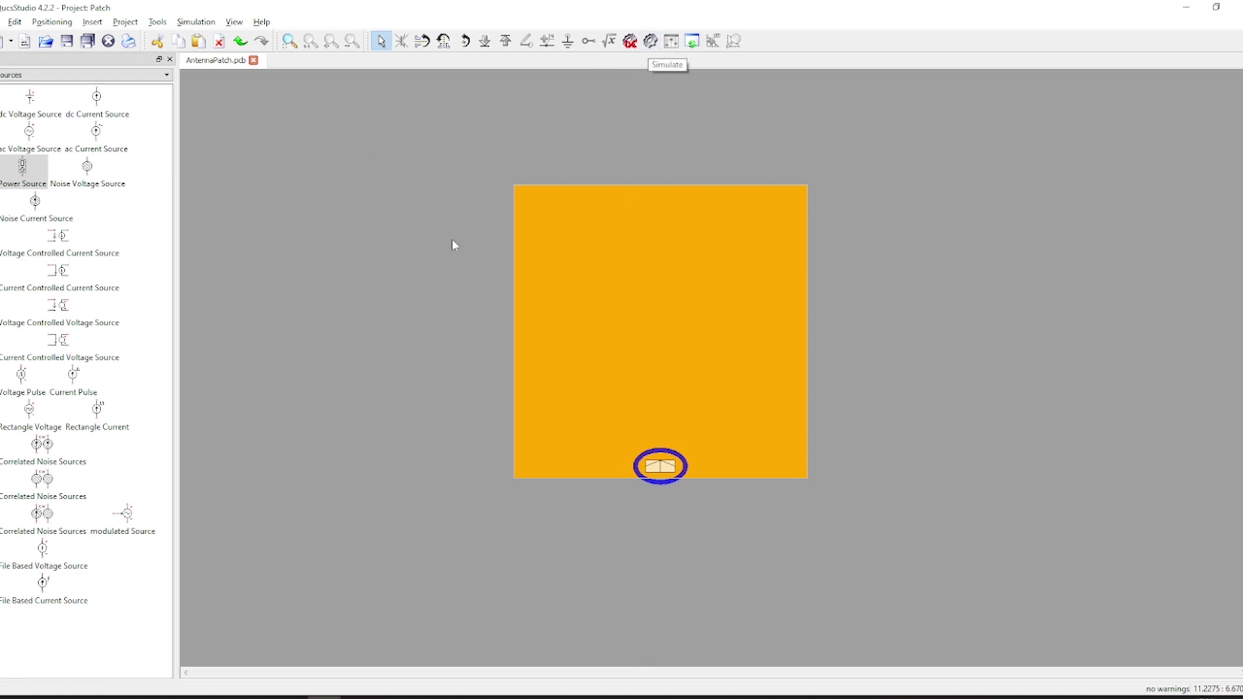
pyautogui.click(2, 21)
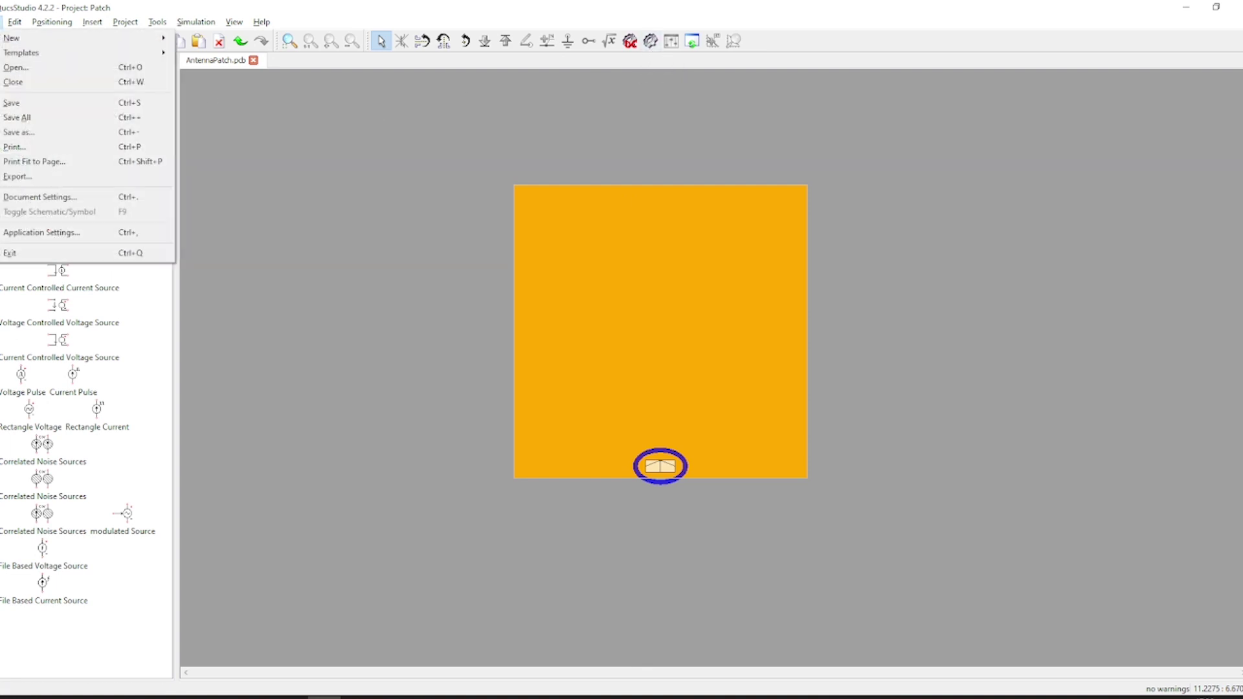
pyautogui.click(39, 197)
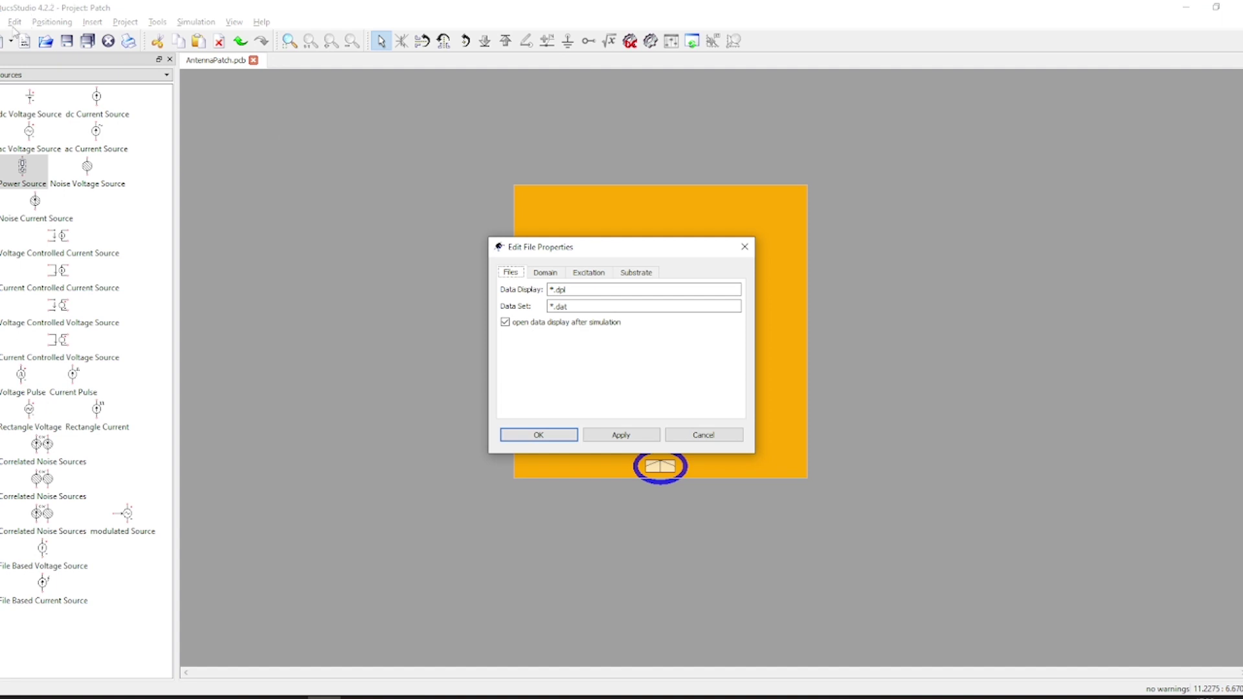
pyautogui.click(704, 435)
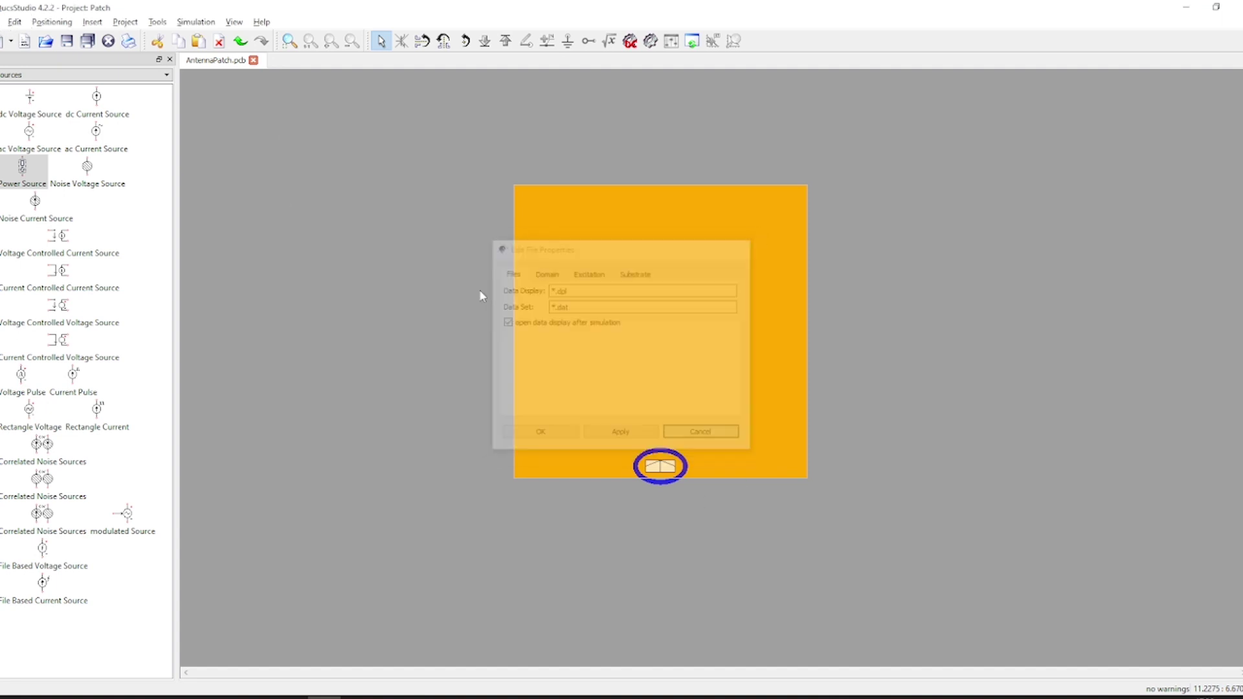
# - Set the excitation to 5–15 GHz with 200 frequencies and run the simulation
pyautogui.hotkey('alt', 'f')
pyautogui.press('Up')
pyautogui.press('Up')
pyautogui.press('Up')
pyautogui.press('Up')
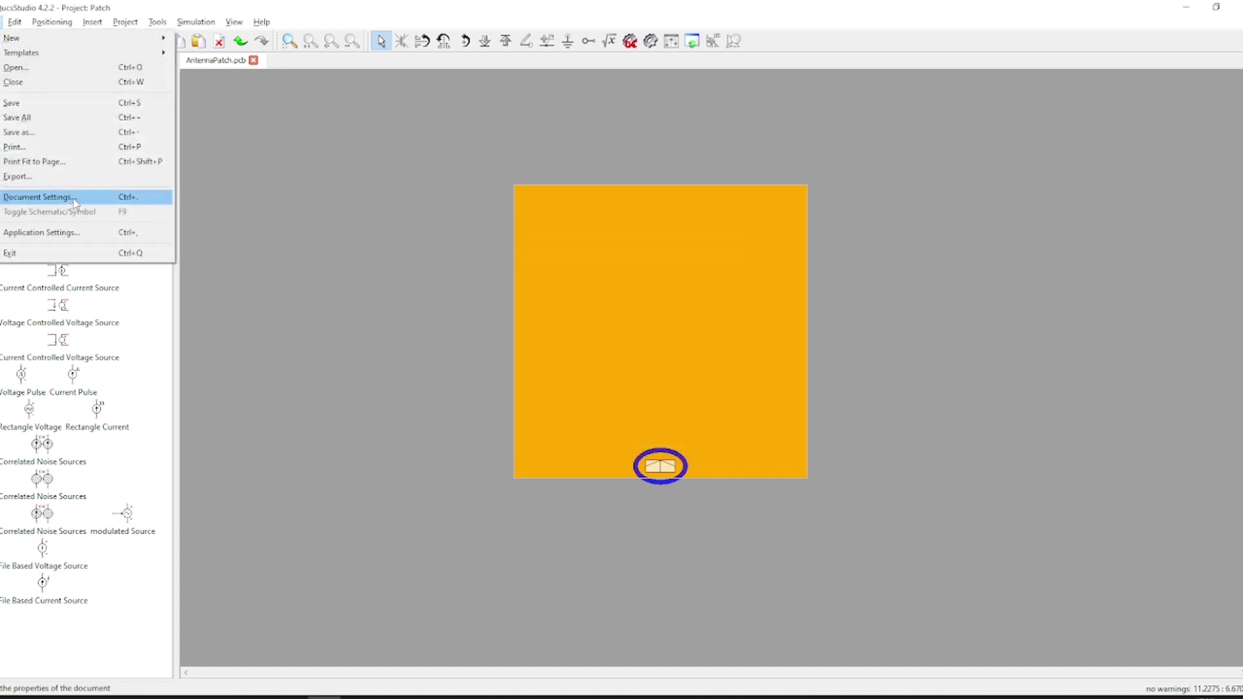
pyautogui.press('Return')
pyautogui.click(556, 272)
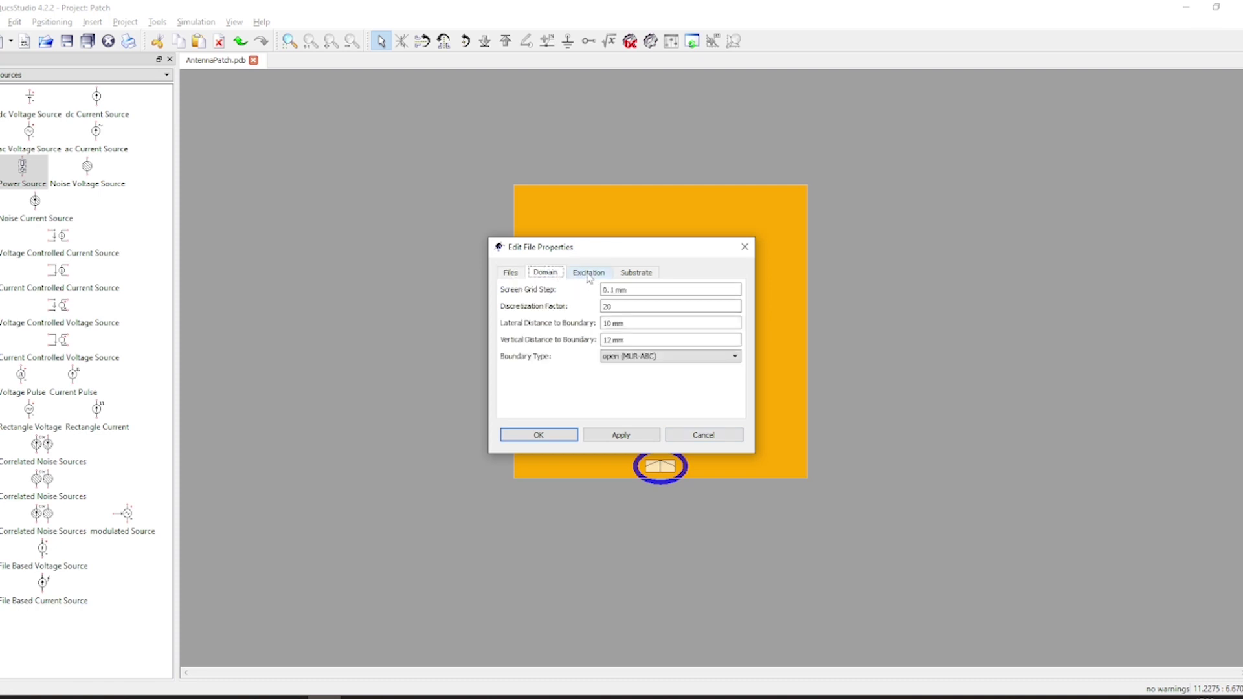
pyautogui.click(590, 275)
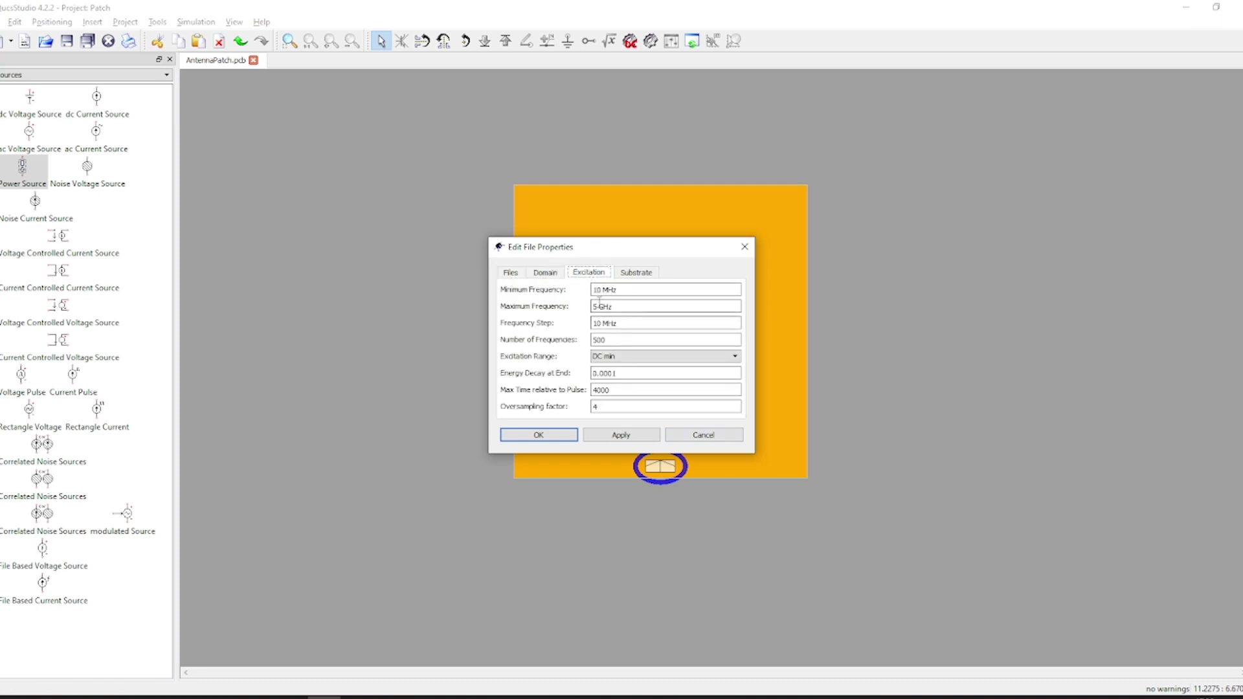
pyautogui.doubleClick(597, 290)
pyautogui.write('4')
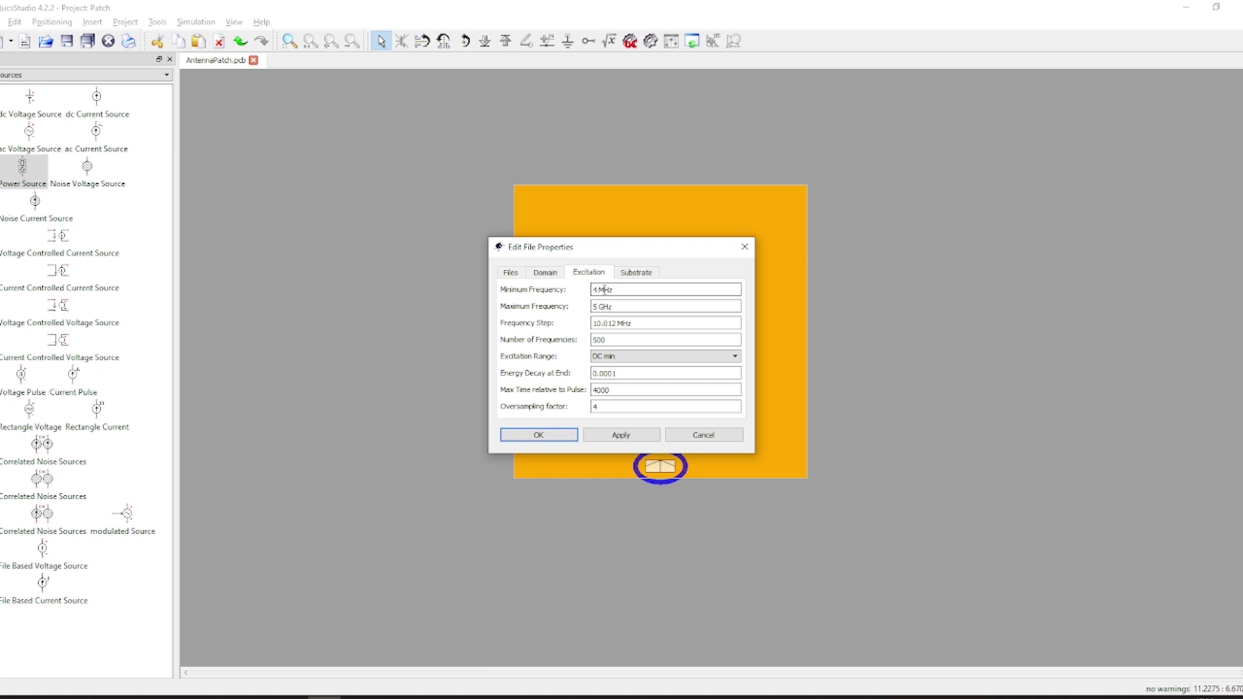
pyautogui.write('G')
pyautogui.write('1')
pyautogui.write('5')
pyautogui.moveTo(621, 339); pyautogui.dragTo(578, 344)
pyautogui.write('20')
pyautogui.click(625, 436)
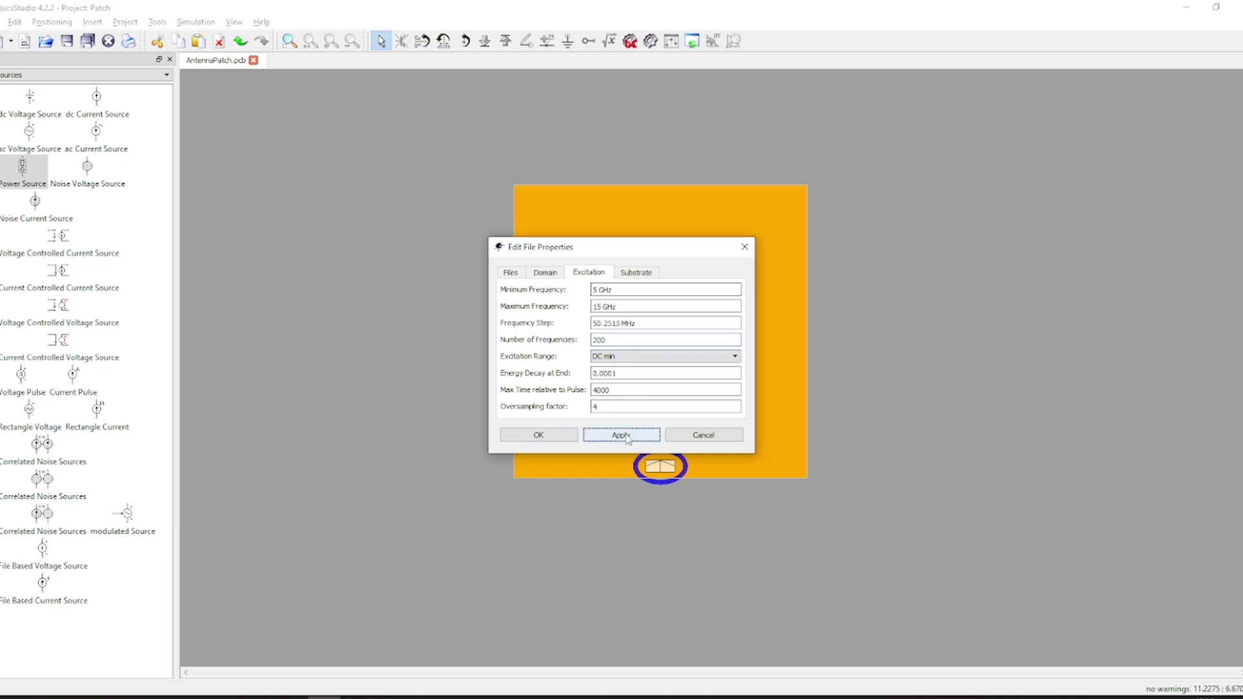
pyautogui.click(539, 435)
pyautogui.click(651, 41)
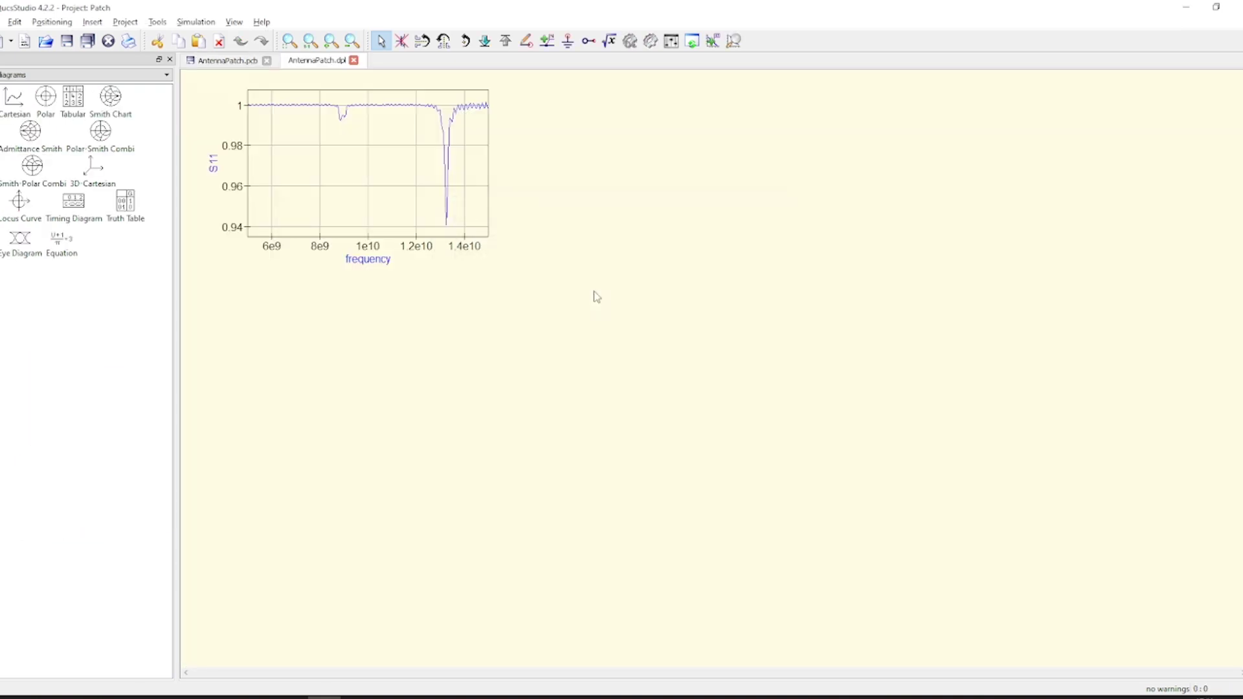
# - Enlarge the S11 diagram and place markers on the 8.87 GHz and 13.2 GHz dips
pyautogui.click(251, 63)
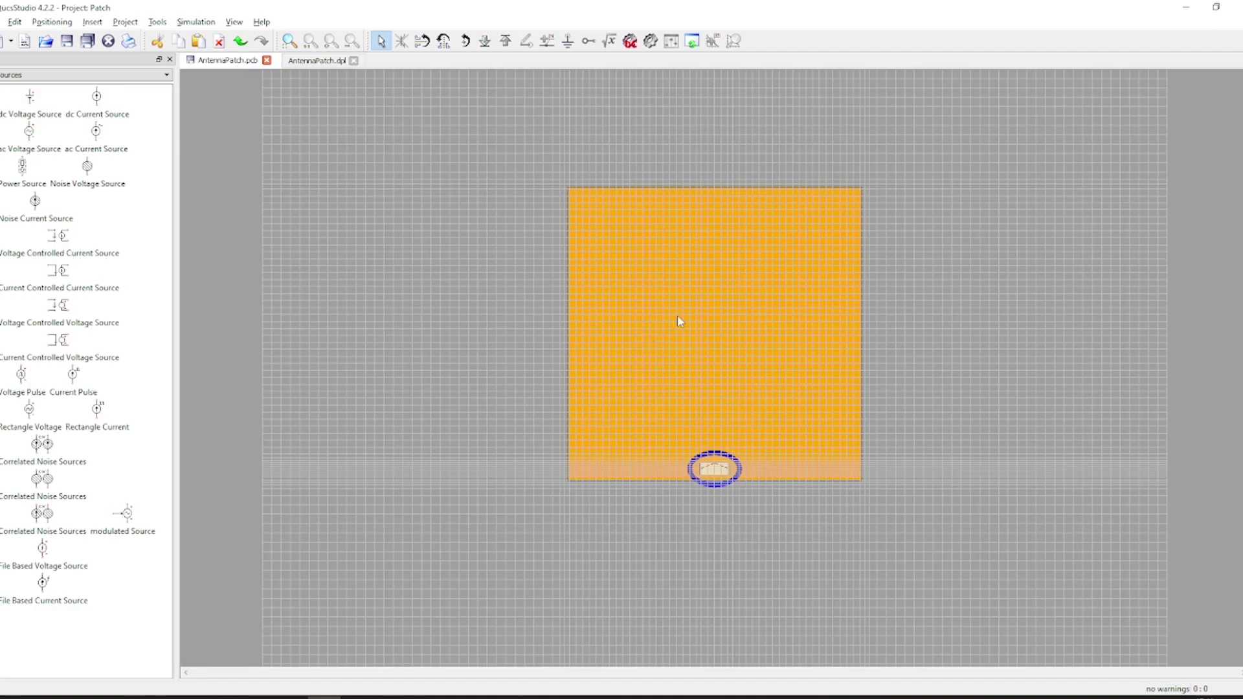
pyautogui.click(318, 60)
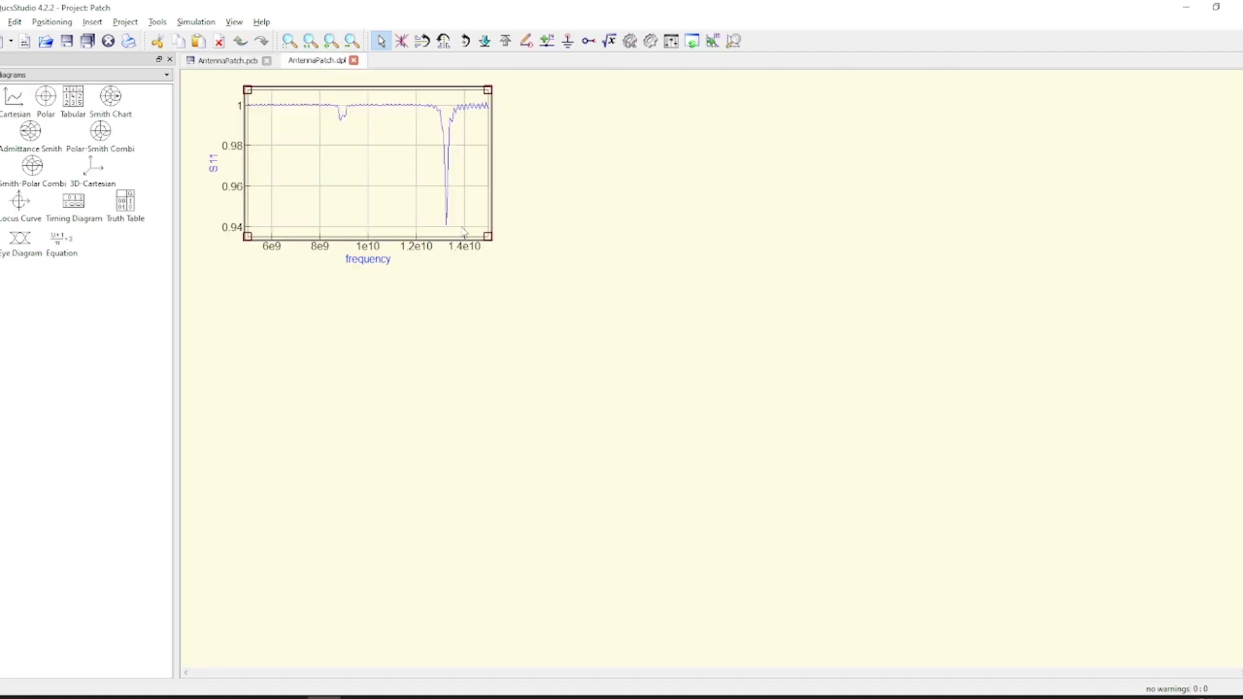
pyautogui.moveTo(487, 238); pyautogui.dragTo(971, 576)
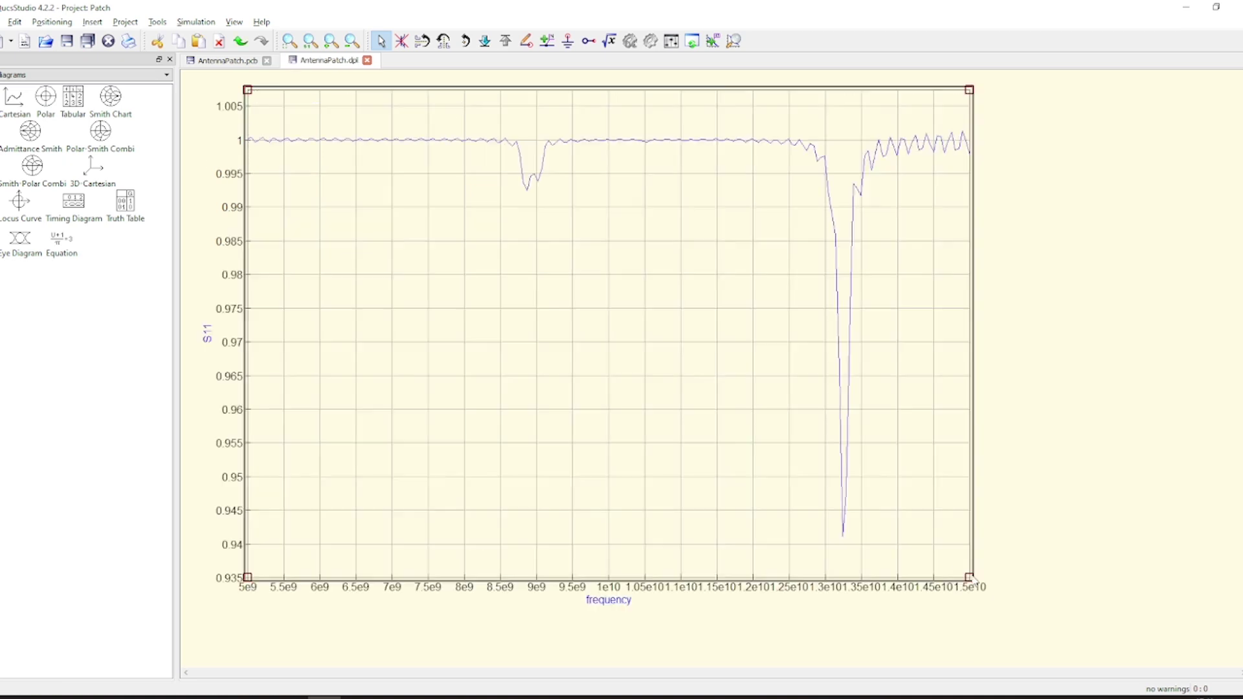
pyautogui.click(713, 41)
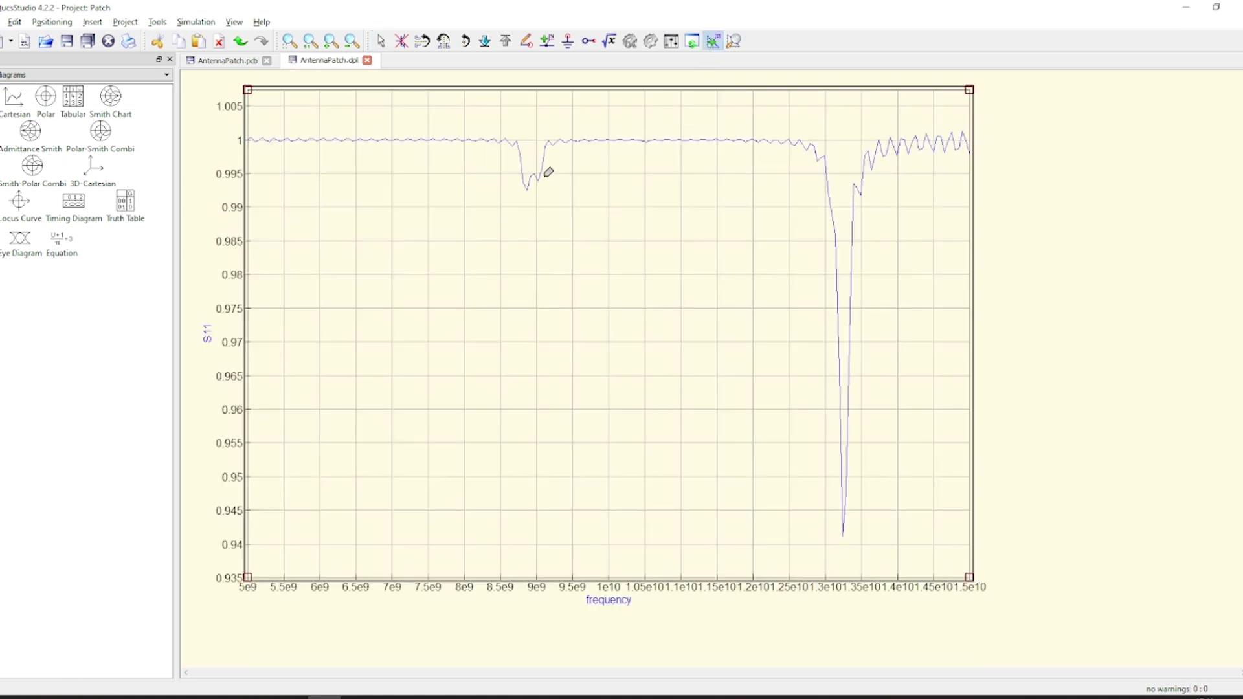
pyautogui.click(527, 189)
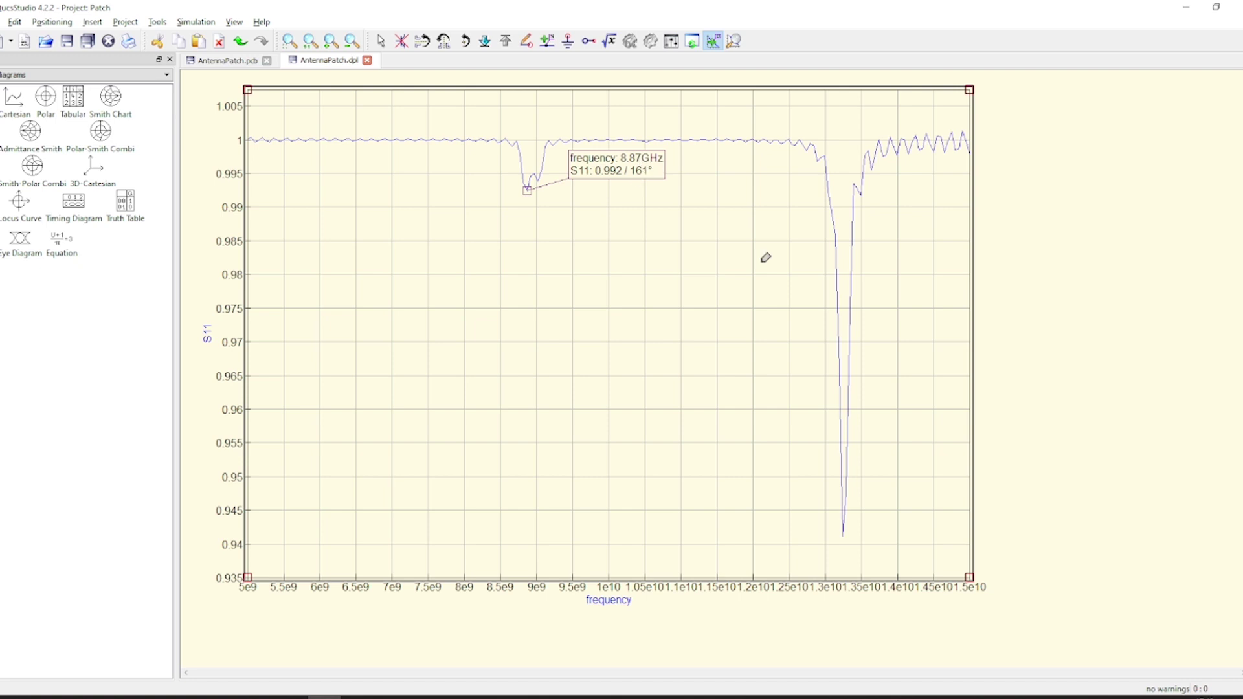
pyautogui.click(843, 535)
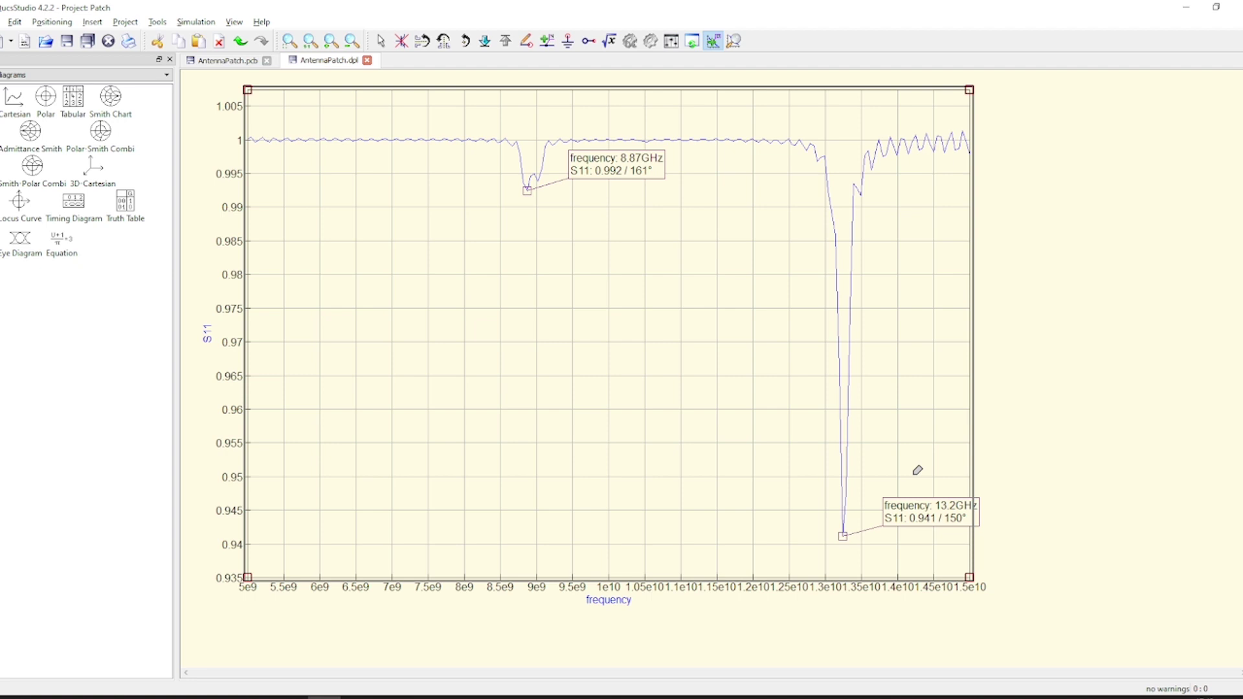
# - Delete the 8.87 GHz marker, shrink the diagram and reposition the 13.2 GHz label
pyautogui.press('Escape')
pyautogui.click(597, 167)
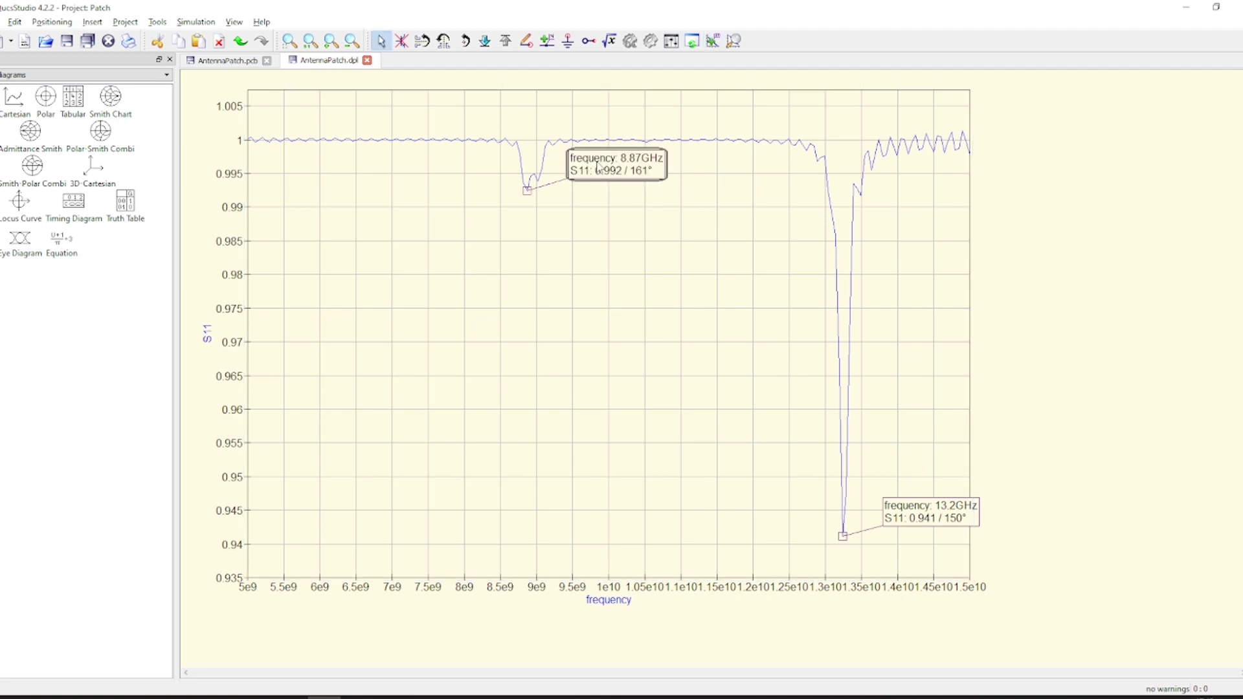
pyautogui.press('Delete')
pyautogui.click(962, 588)
pyautogui.moveTo(969, 578); pyautogui.dragTo(656, 370)
pyautogui.moveTo(957, 517)
pyautogui.mouseDown()
pyautogui.moveTo(569, 422)
pyautogui.moveTo(420, 282)
pyautogui.moveTo(439, 289)
pyautogui.mouseUp()
# - Add an enlarged Smith chart showing S11 at the top right
pyautogui.click(110, 100)
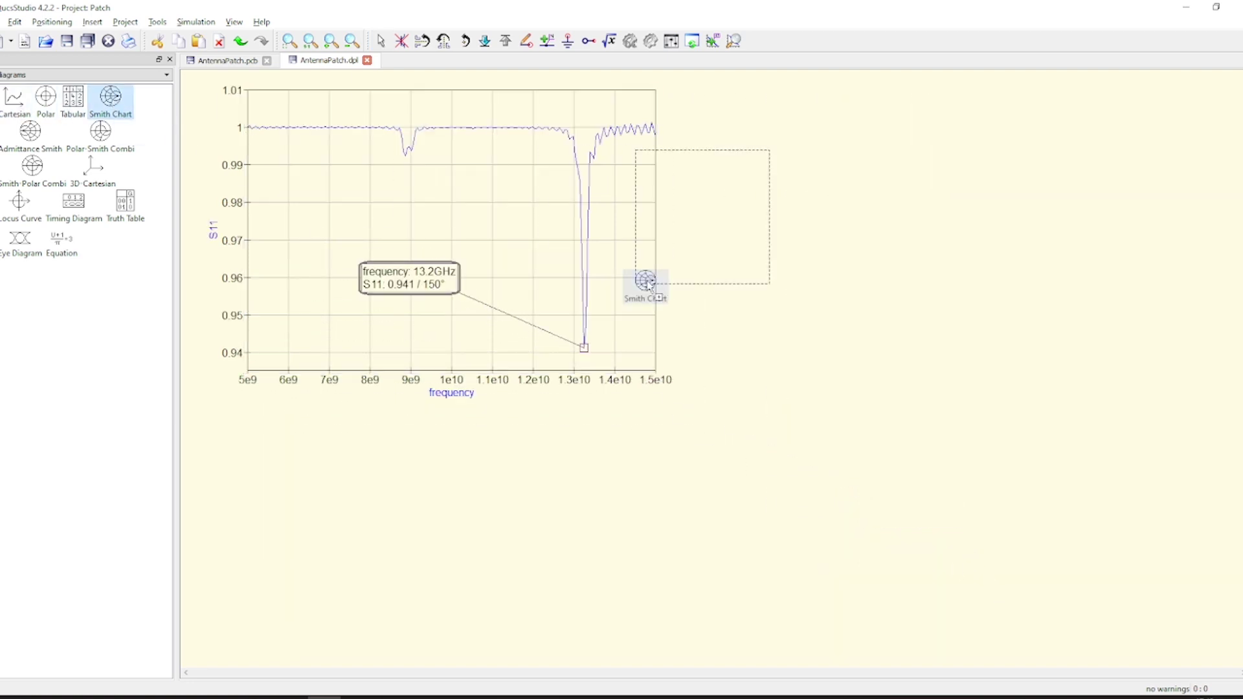
pyautogui.click(697, 223)
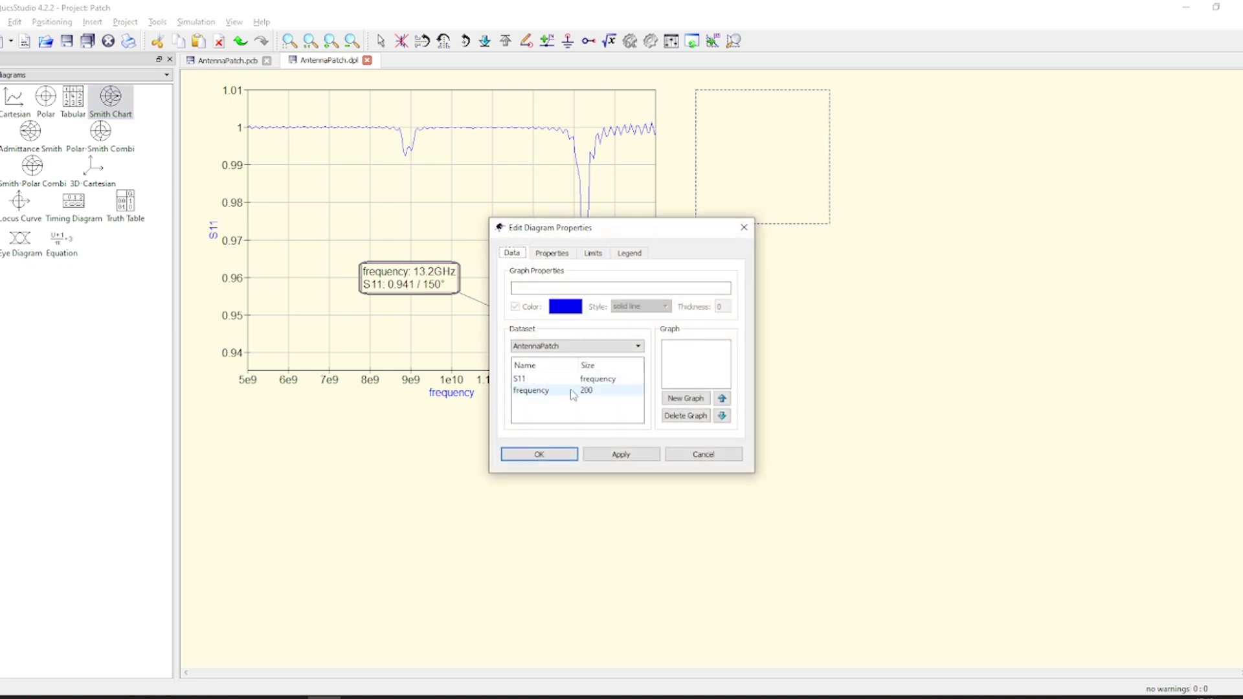
pyautogui.doubleClick(550, 378)
pyautogui.click(544, 454)
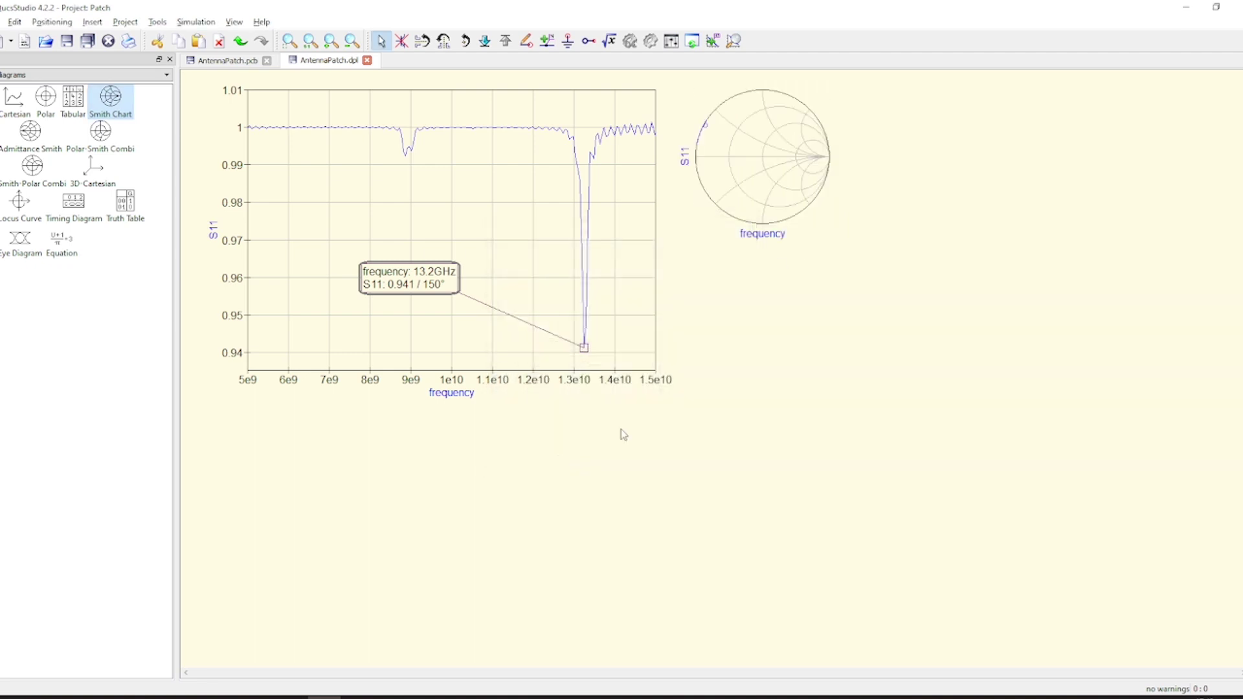
pyautogui.click(786, 168)
pyautogui.moveTo(829, 223); pyautogui.dragTo(1103, 497)
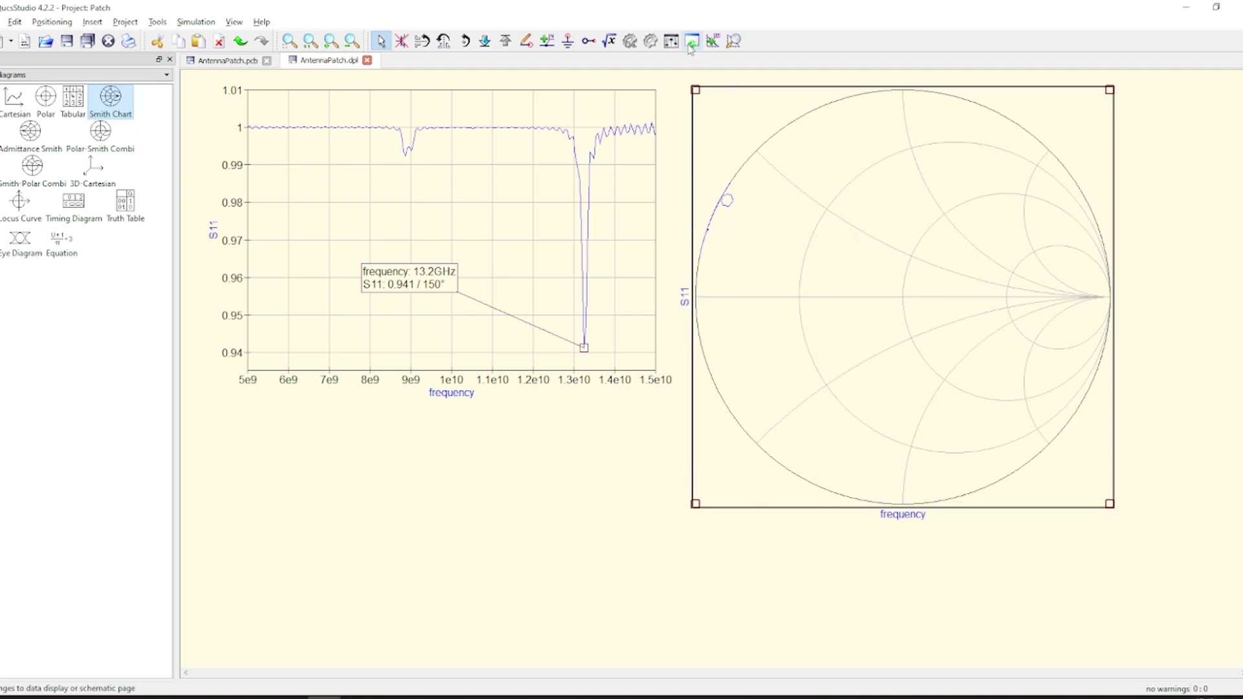
# - Mark the Smith trace, keeping only the 13.3 GHz readout and moving it down-left
pyautogui.click(713, 40)
pyautogui.click(729, 203)
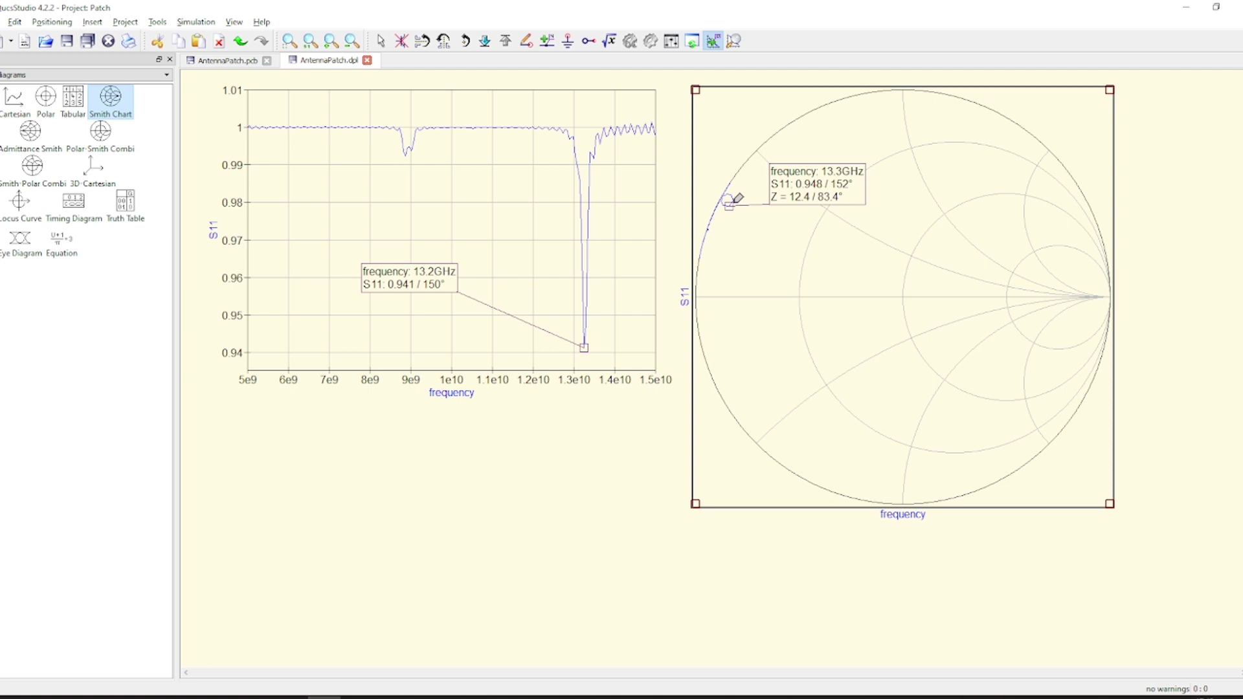
pyautogui.click(734, 200)
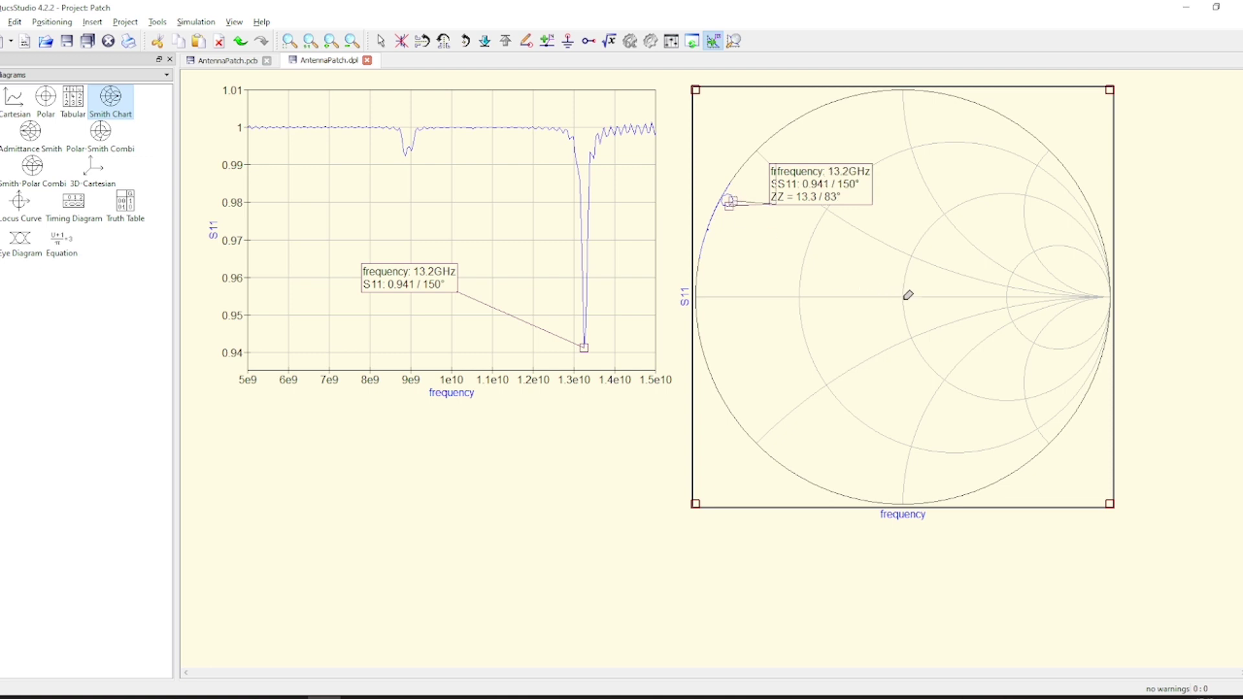
pyautogui.press('Escape')
pyautogui.moveTo(827, 183); pyautogui.dragTo(846, 260)
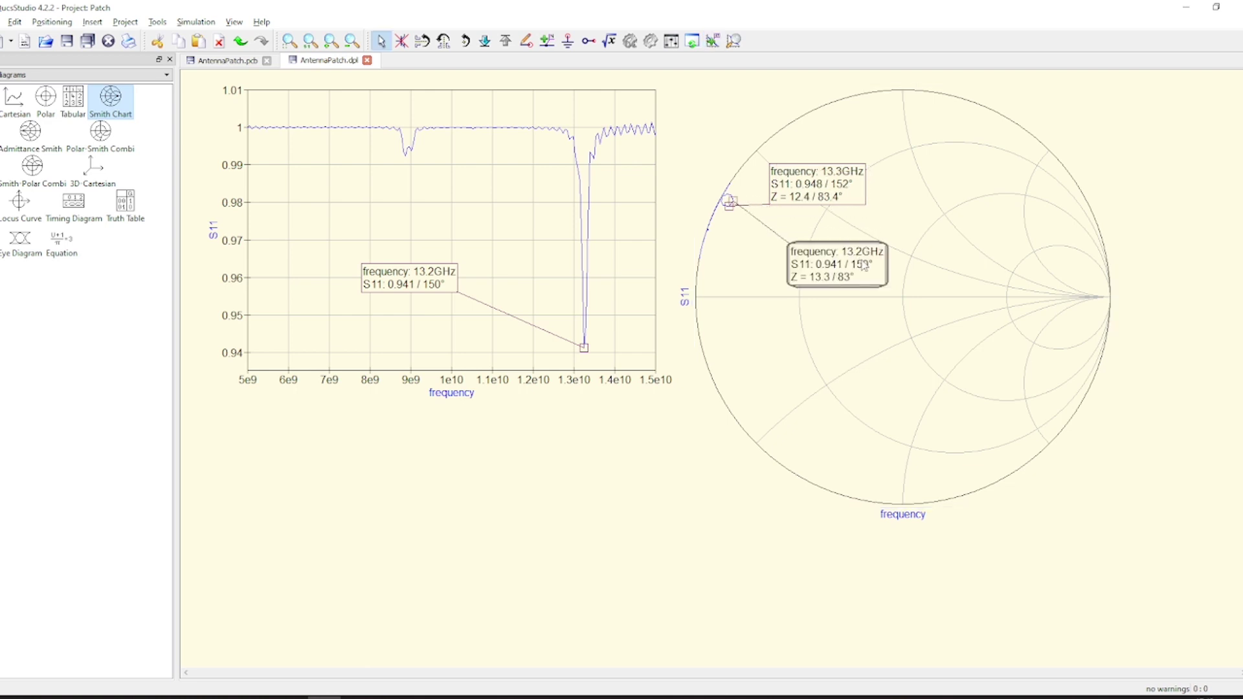
pyautogui.press('Delete')
pyautogui.moveTo(845, 186)
pyautogui.mouseDown()
pyautogui.moveTo(853, 222)
pyautogui.moveTo(809, 266)
pyautogui.mouseUp()
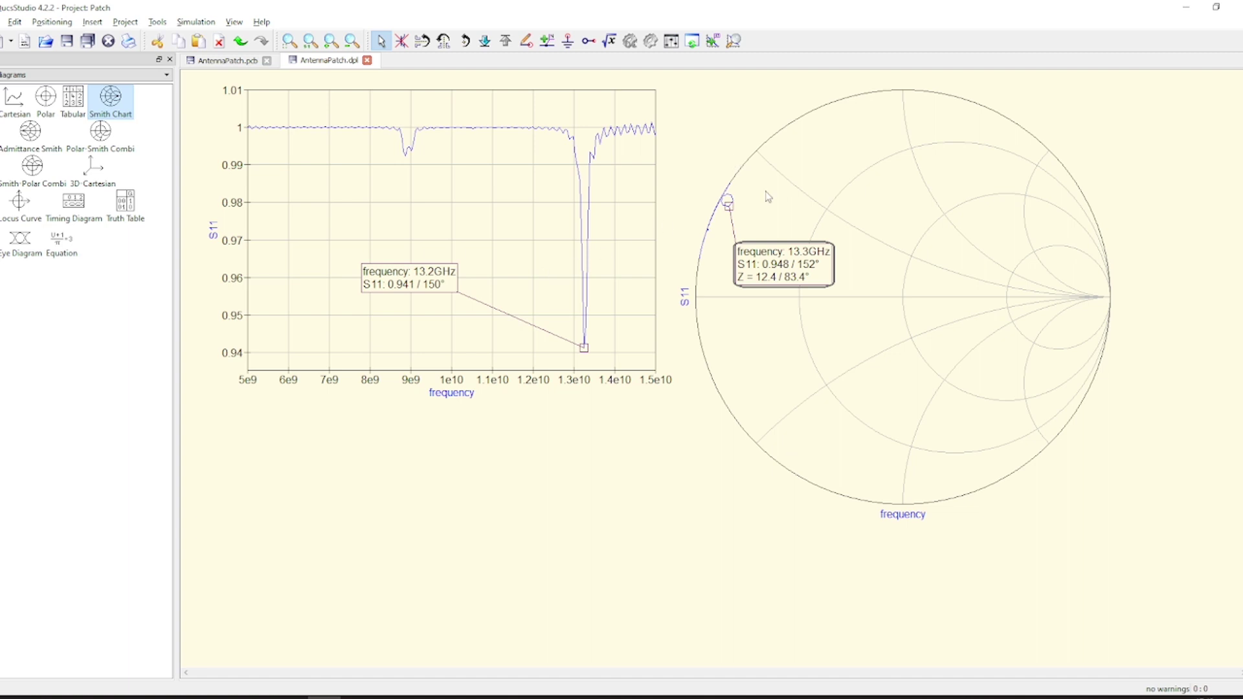
# - Shift the Smith chart right and move the Cartesian plot's marker box up-right
pyautogui.moveTo(780, 262); pyautogui.dragTo(855, 280)
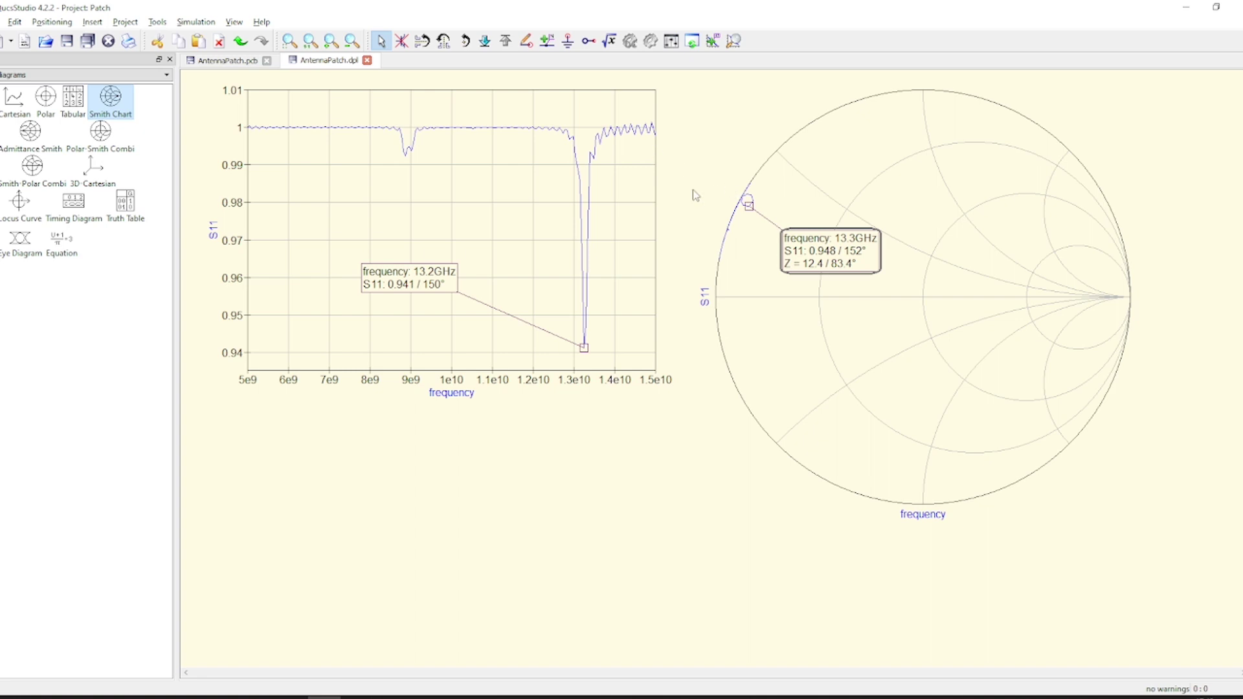
pyautogui.moveTo(444, 286); pyautogui.dragTo(491, 266)
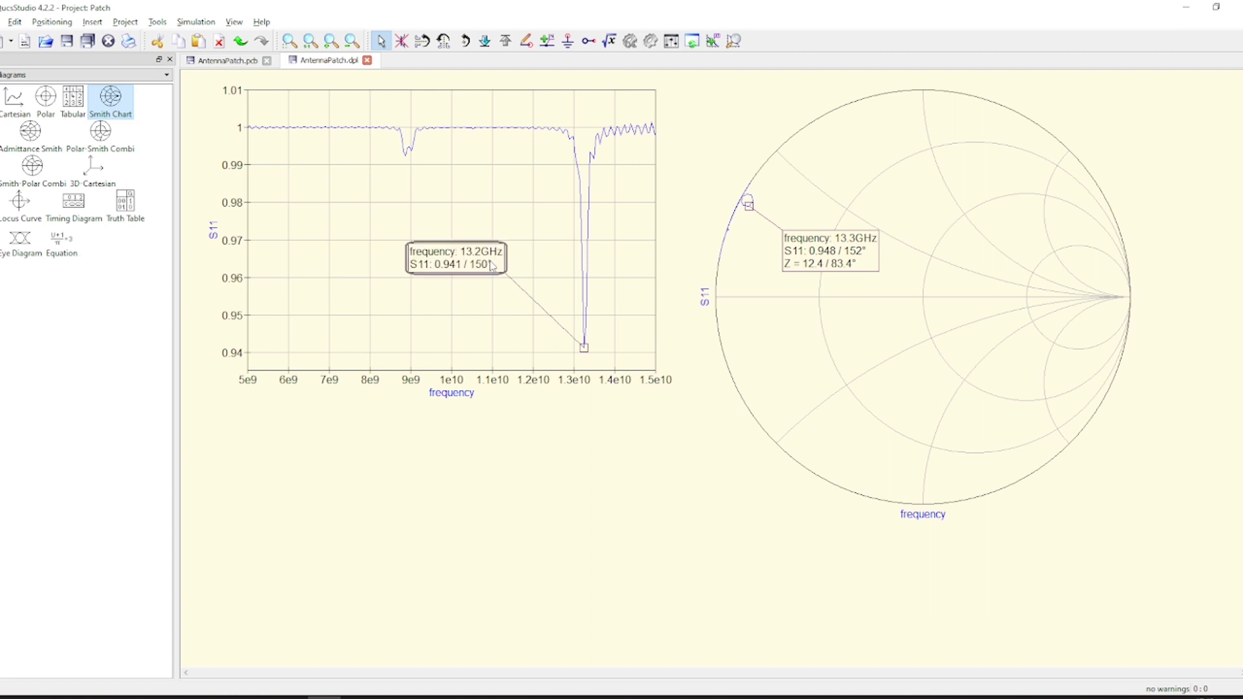
pyautogui.click(841, 252)
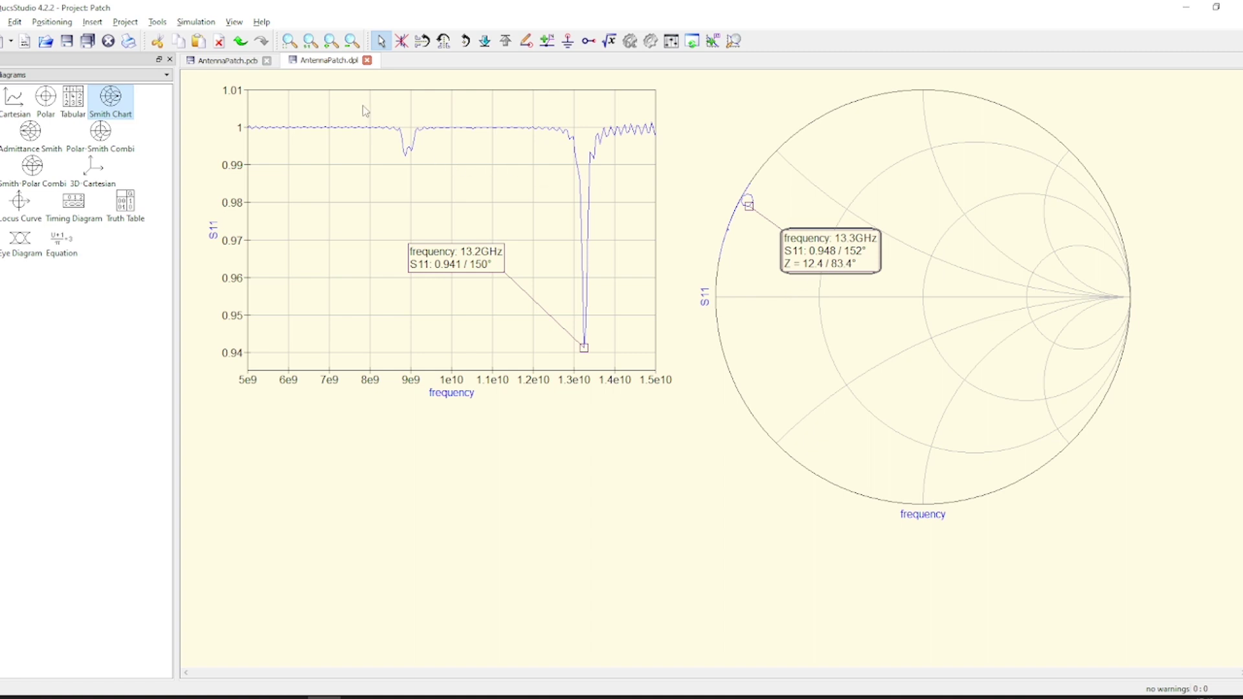
# - Close AntennaPatch.dpl and AntennaPatch.pcb without saving, then open VSWR_VU_Response.sch
pyautogui.click(366, 59)
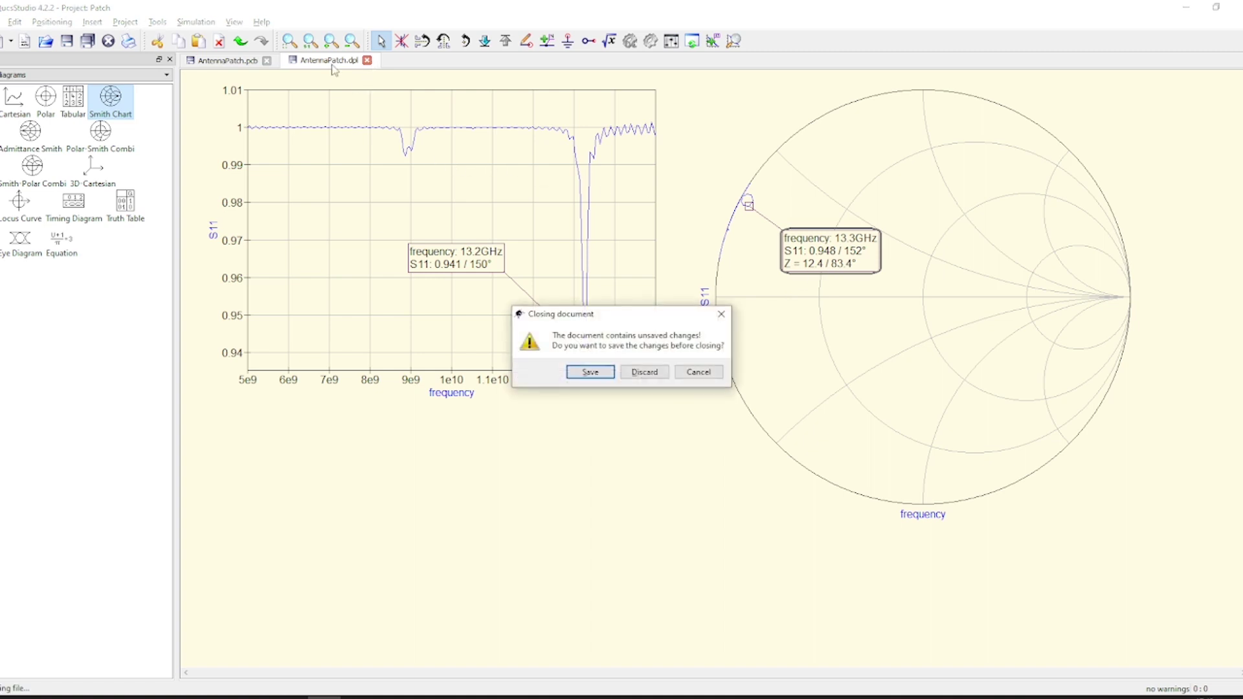
pyautogui.click(650, 371)
pyautogui.click(267, 59)
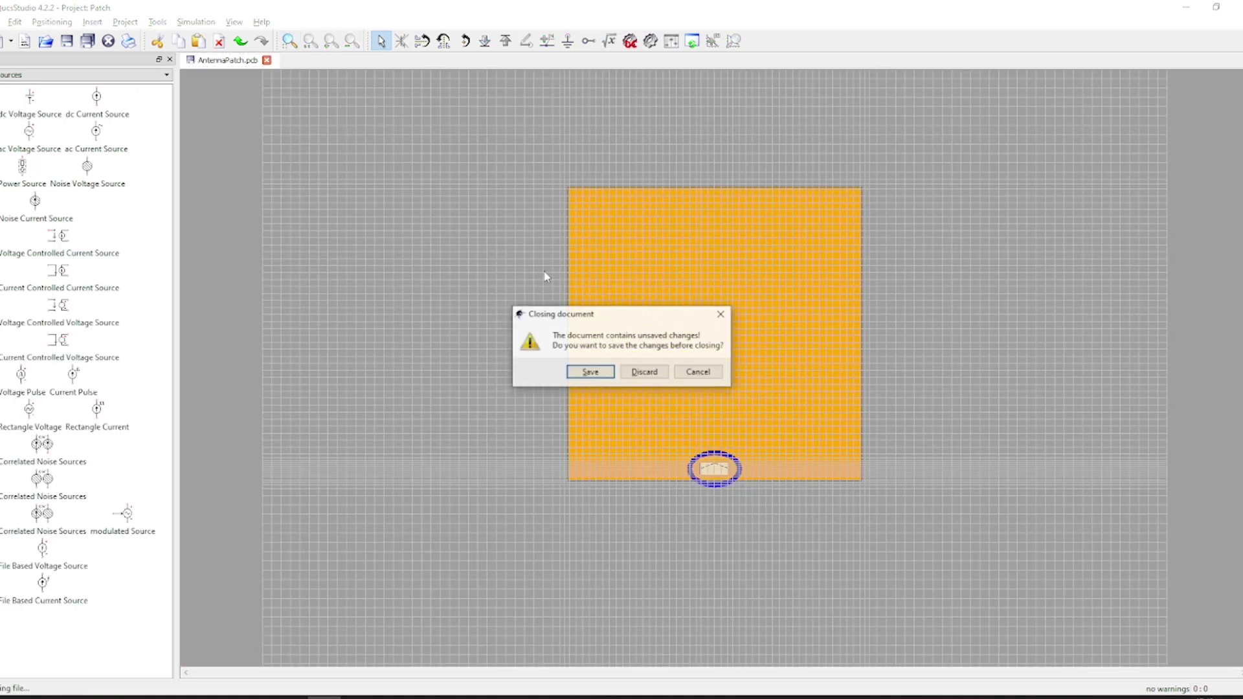
pyautogui.click(651, 373)
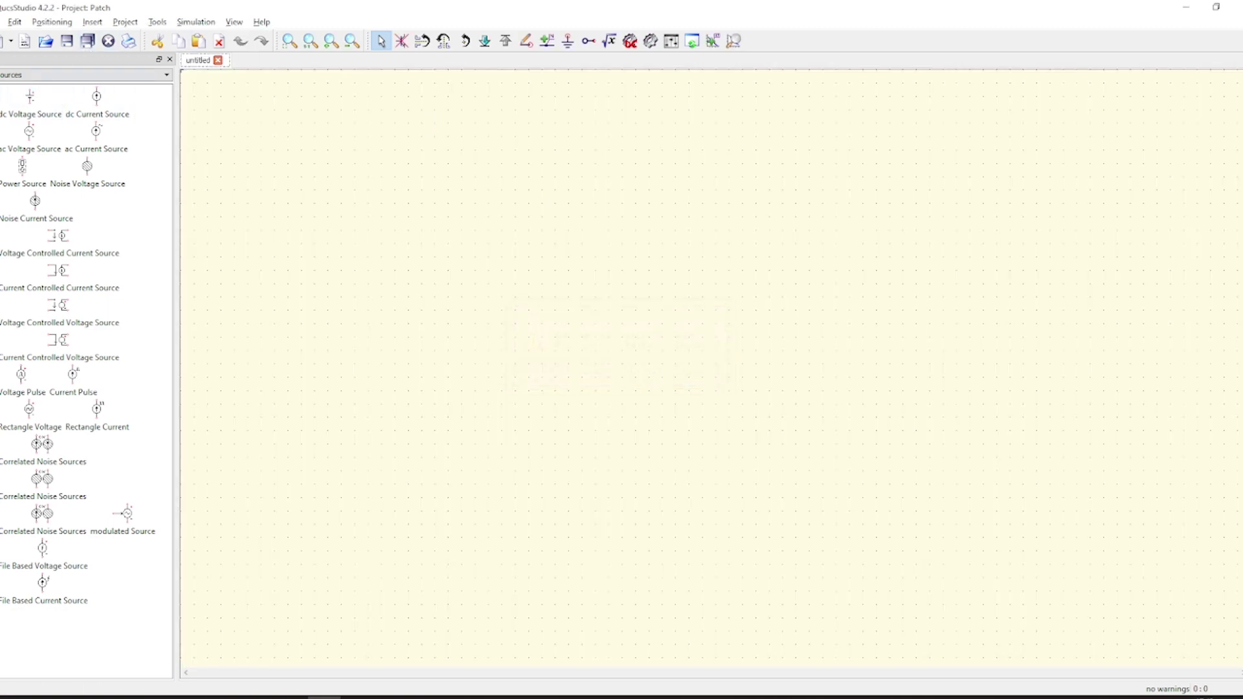
pyautogui.click(65, 75)
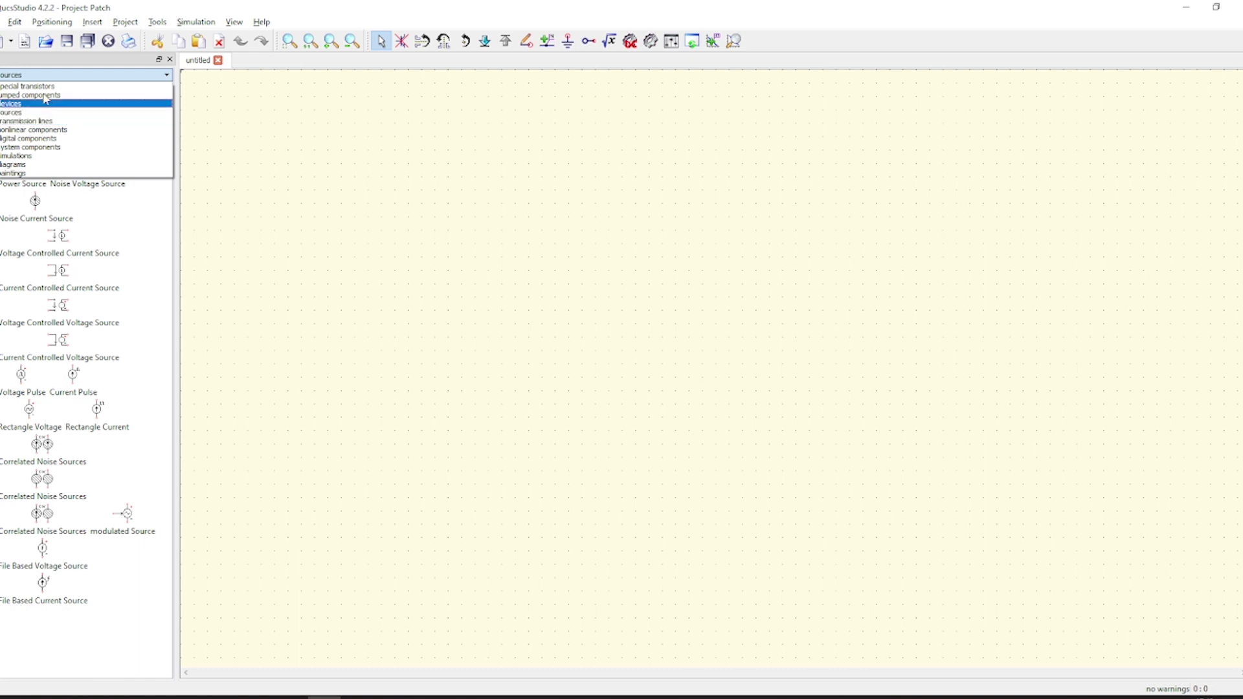
pyautogui.click(43, 44)
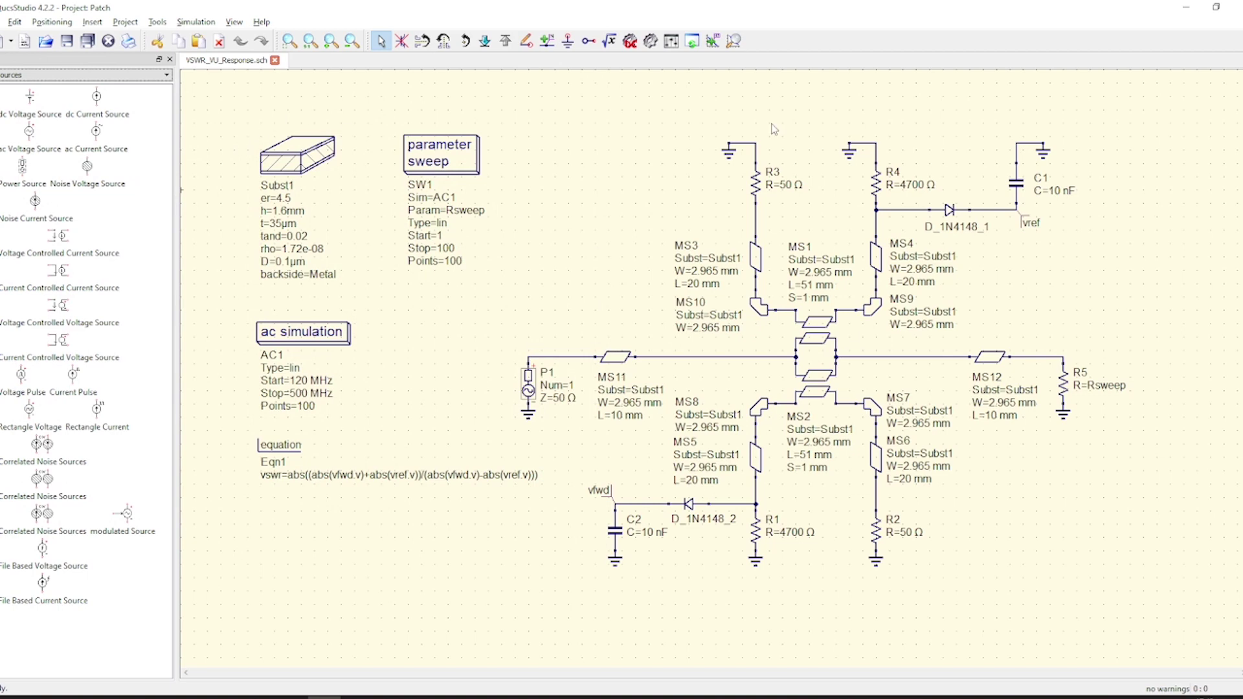
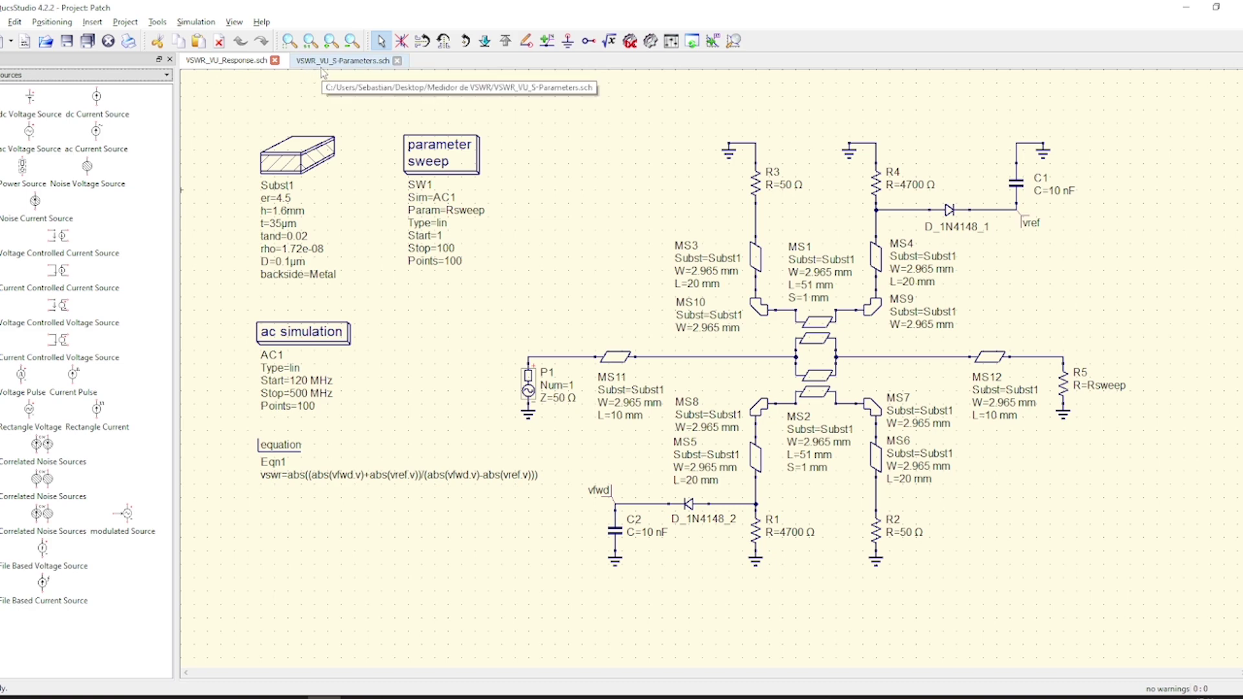
# - Look over the S-parameter schematic, then simulate the VSWR response schematic
pyautogui.click(349, 68)
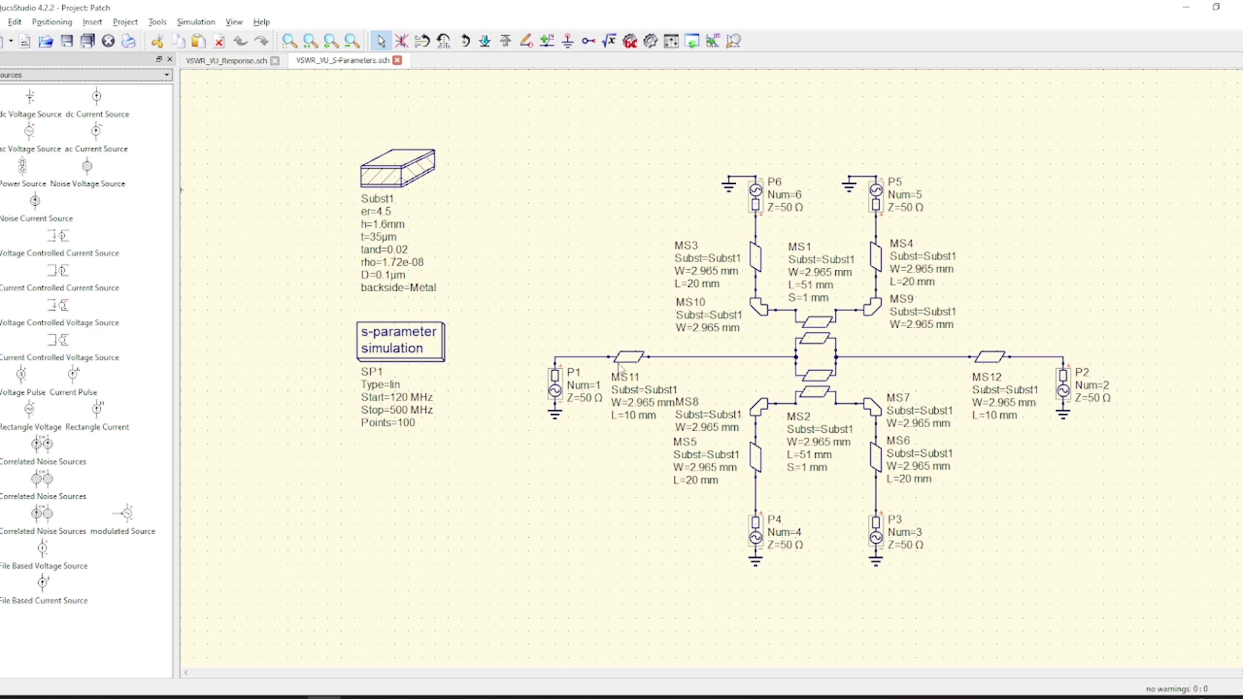
pyautogui.click(418, 350)
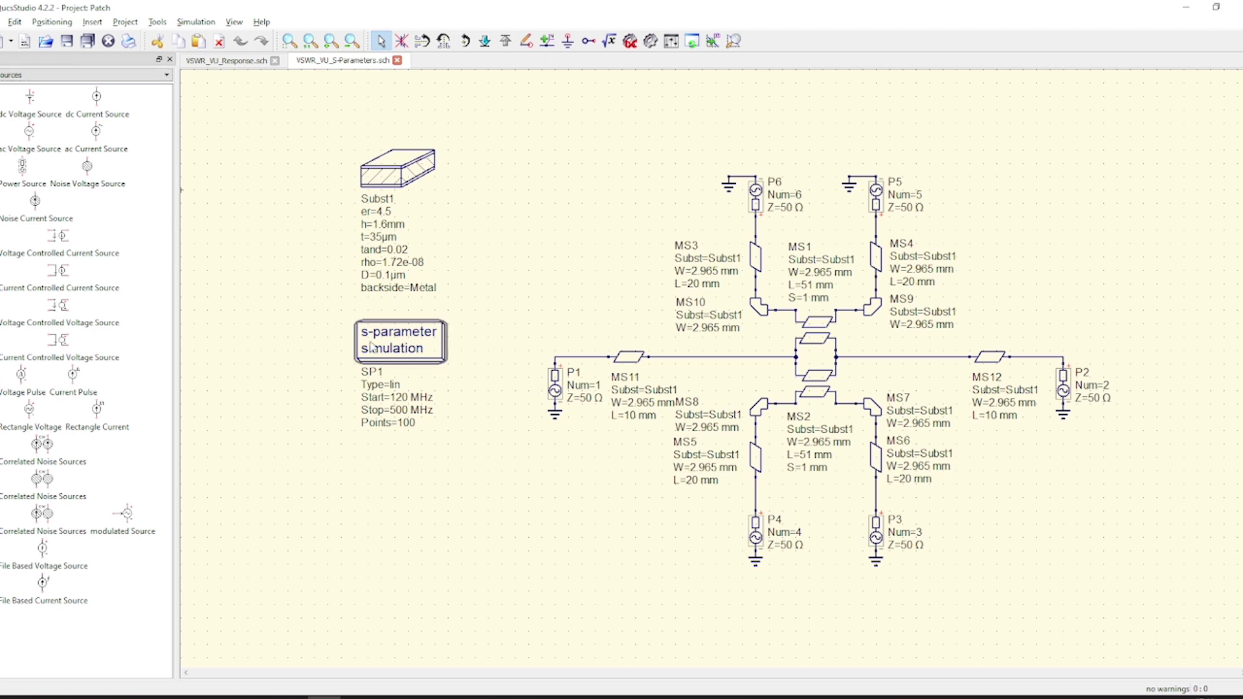
pyautogui.click(249, 63)
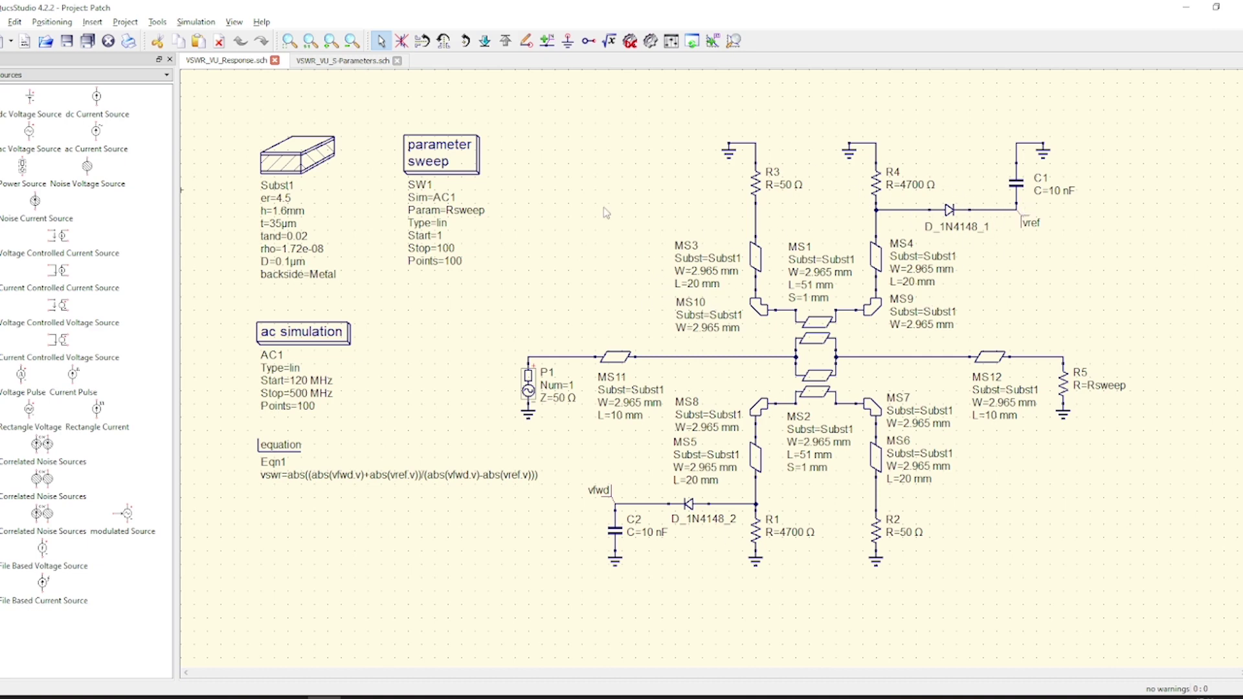
pyautogui.click(650, 41)
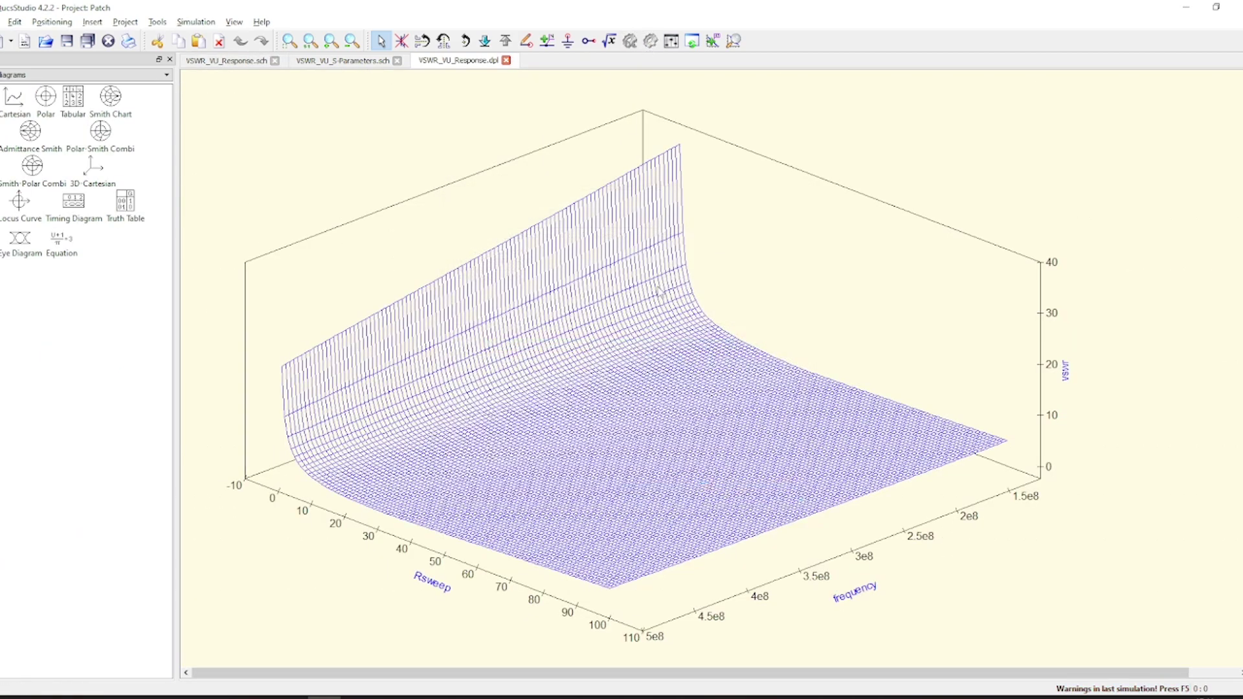
# - Replace the old 3-D diagram with a new 3D-Cartesian diagram plotting vswr
pyautogui.click(758, 286)
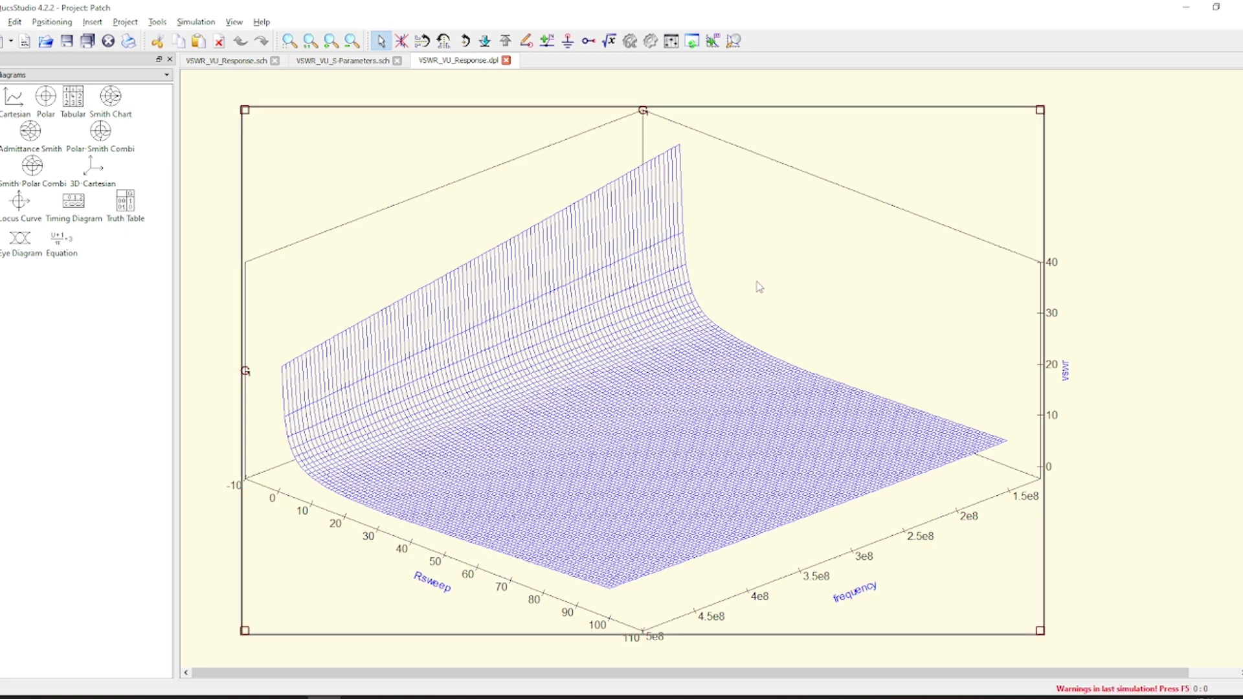
pyautogui.press('Delete')
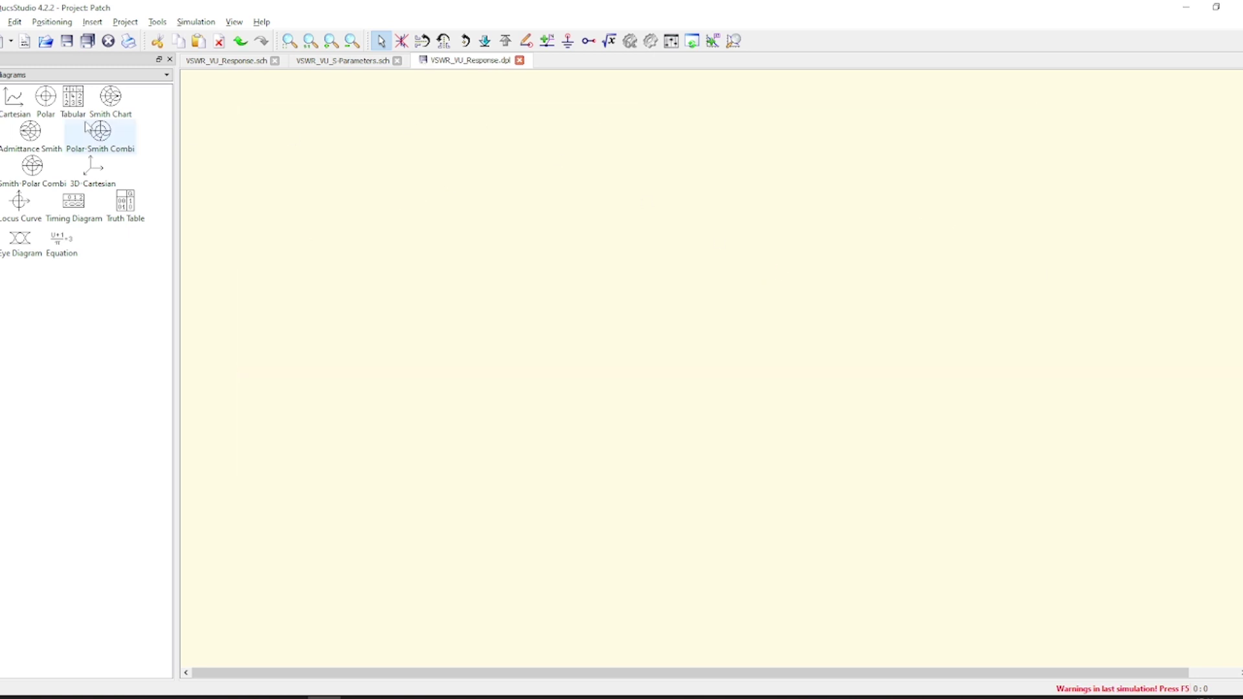
pyautogui.click(92, 168)
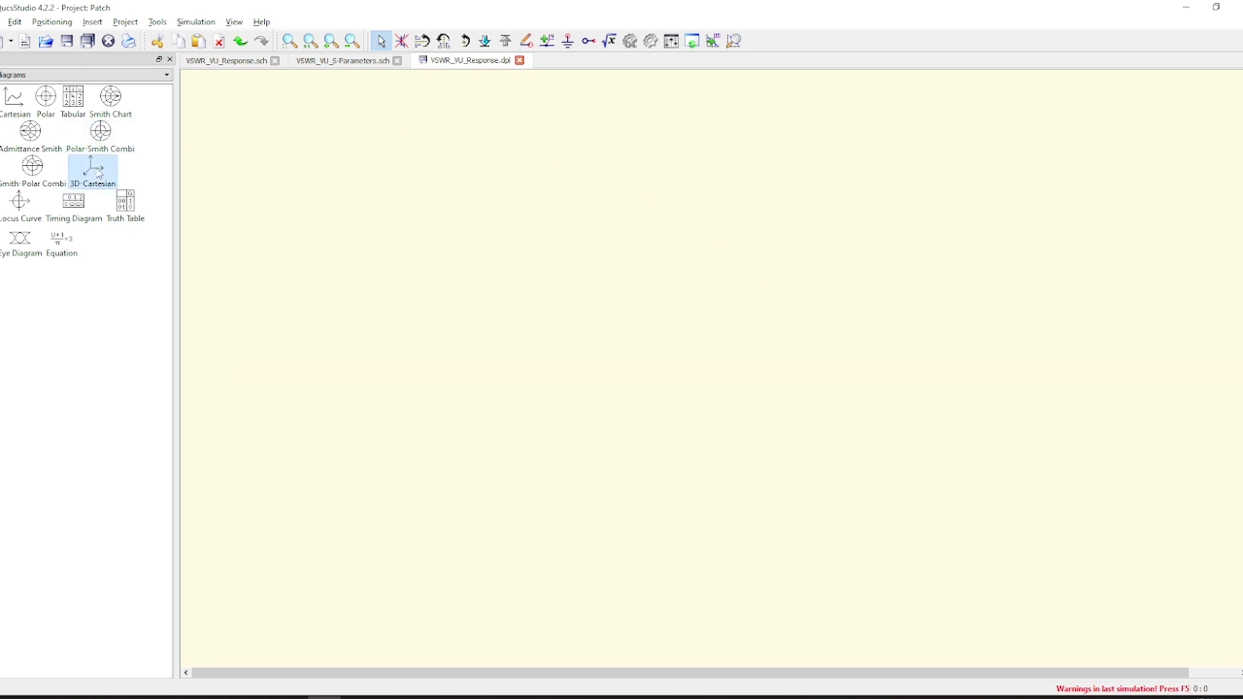
pyautogui.click(257, 250)
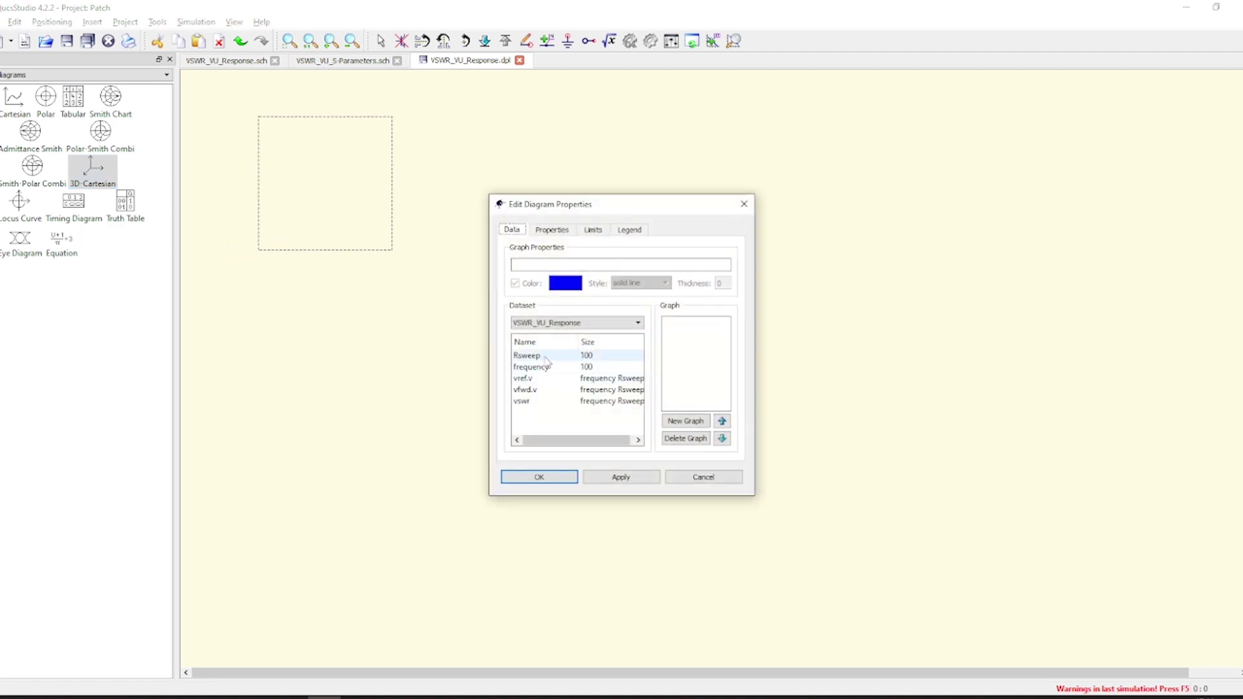
pyautogui.doubleClick(522, 401)
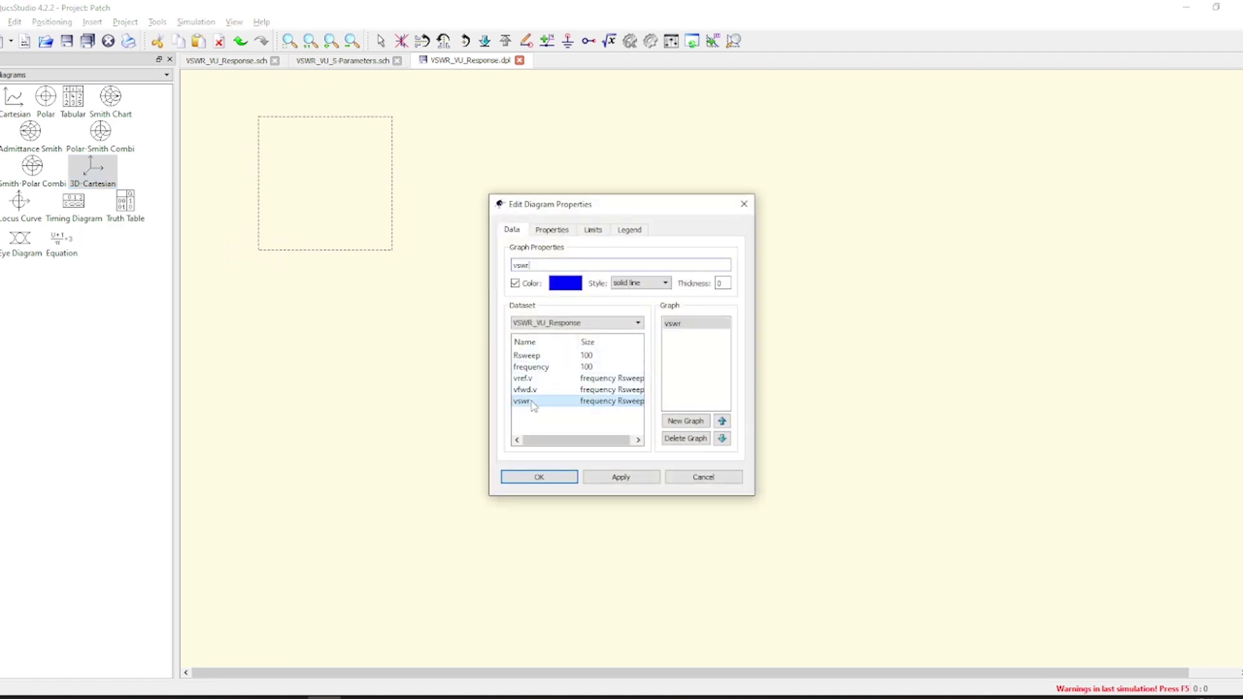
pyautogui.click(599, 479)
pyautogui.click(555, 477)
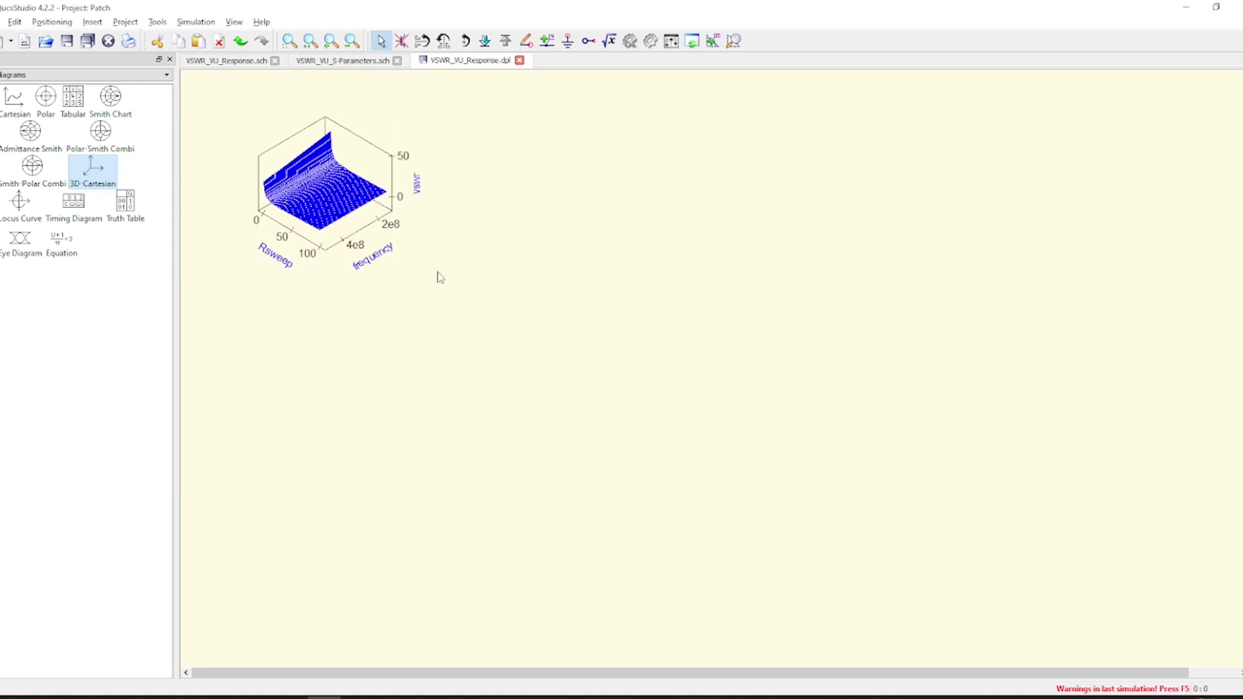
# - Enlarge the new 3-D vswr plot to fill the page and return to the schematic
pyautogui.click(364, 160)
pyautogui.moveTo(392, 250); pyautogui.dragTo(962, 620)
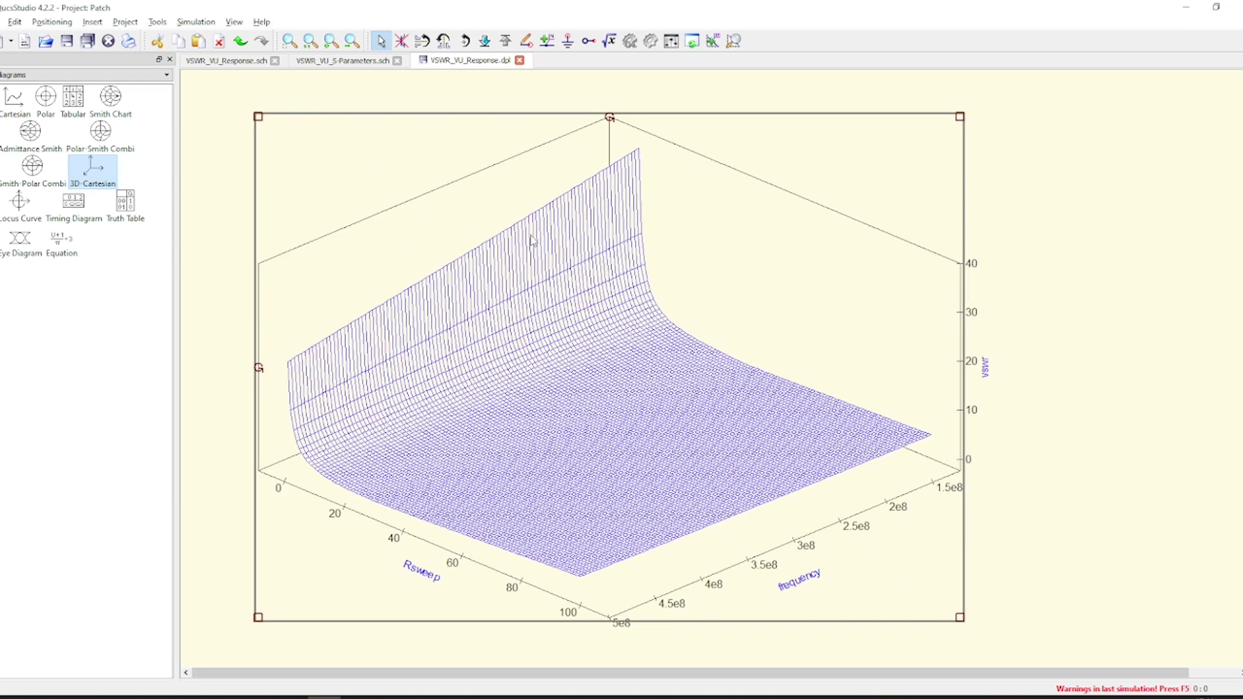
pyautogui.click(972, 201)
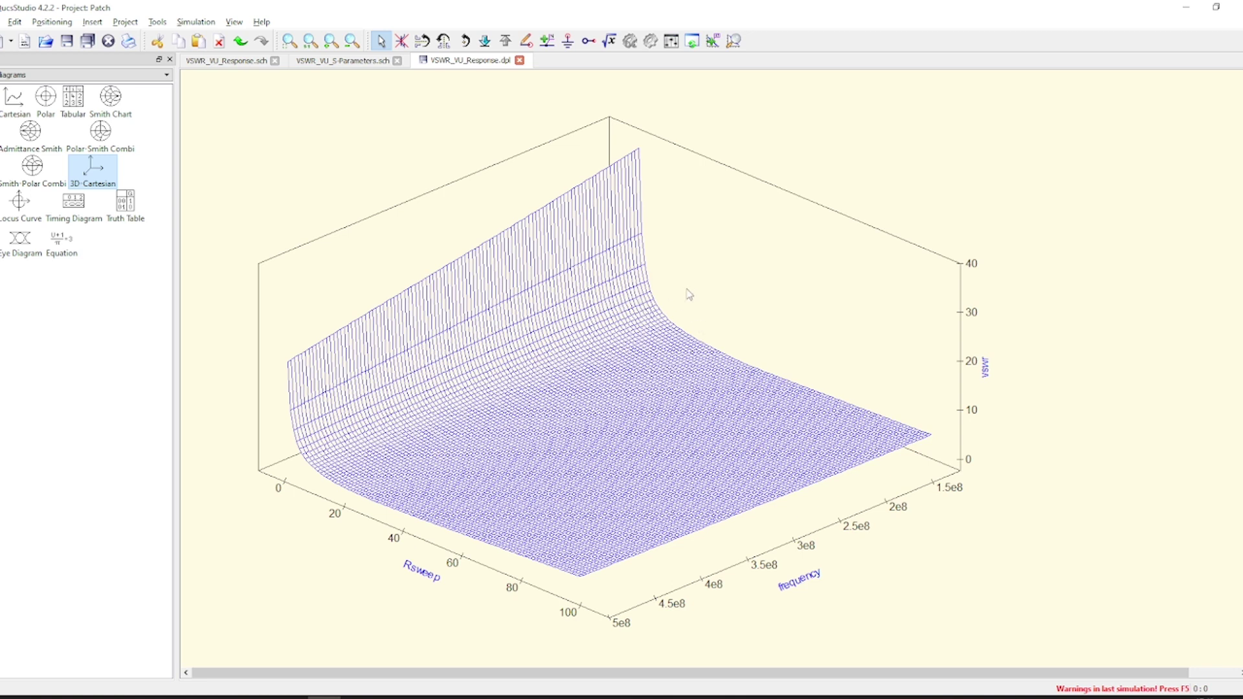
pyautogui.click(233, 62)
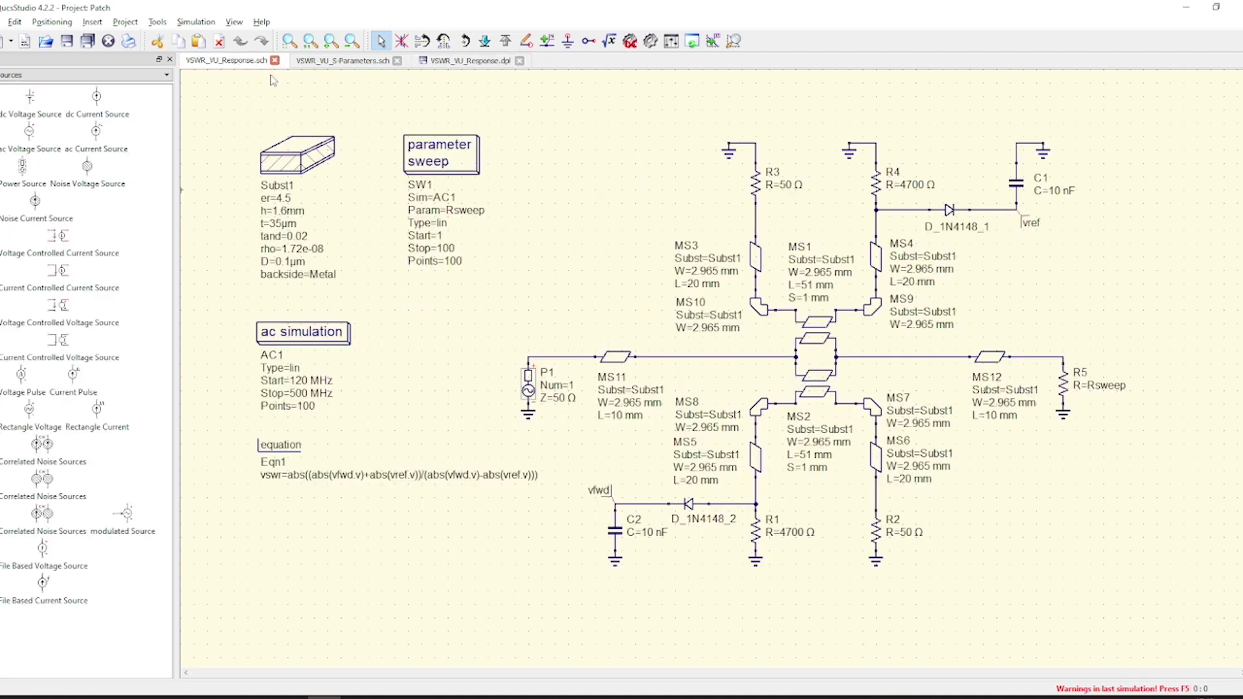
# - Generate the VSWR_VU_Response.pcb layout from the schematic, review it, and end on the schematic
pyautogui.click(196, 22)
pyautogui.click(162, 39)
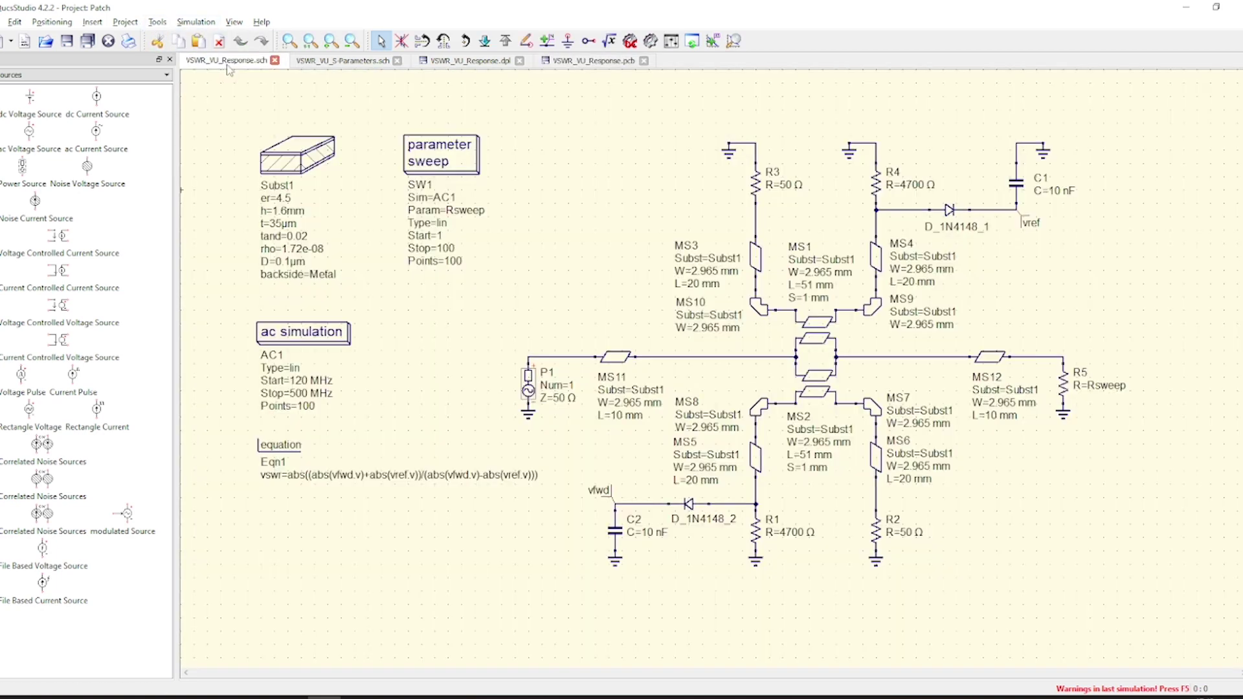
pyautogui.click(227, 62)
pyautogui.click(590, 65)
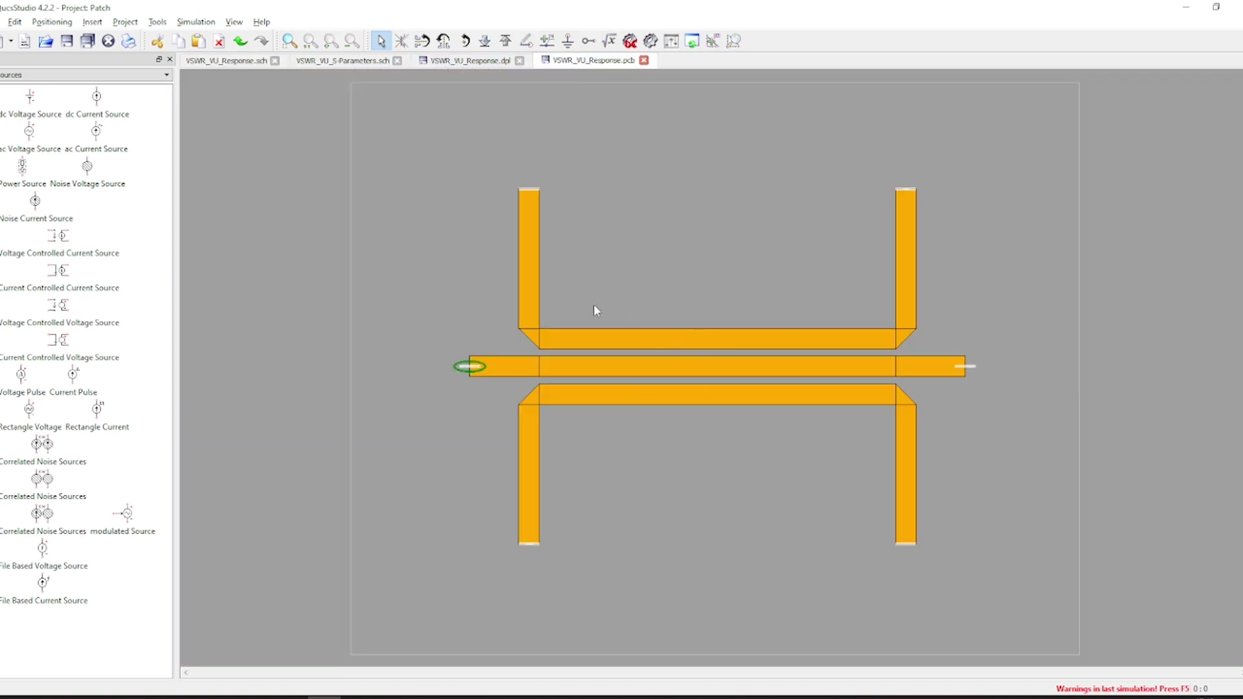
pyautogui.click(223, 61)
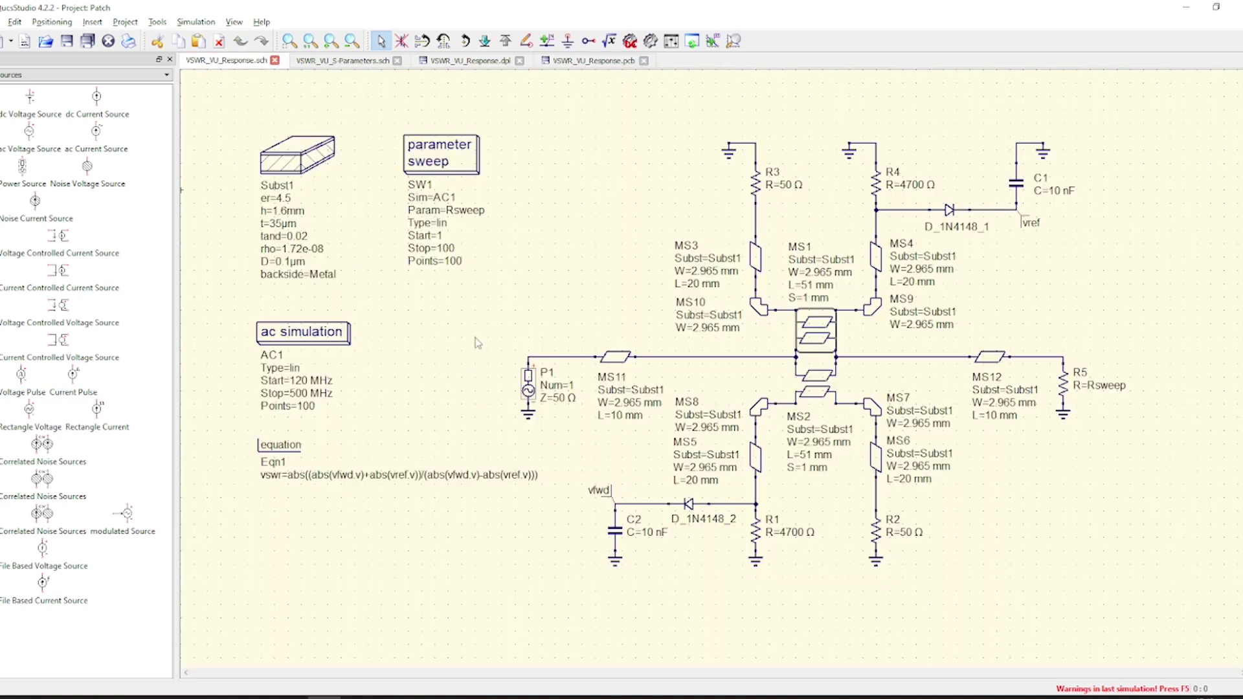
pyautogui.click(322, 342)
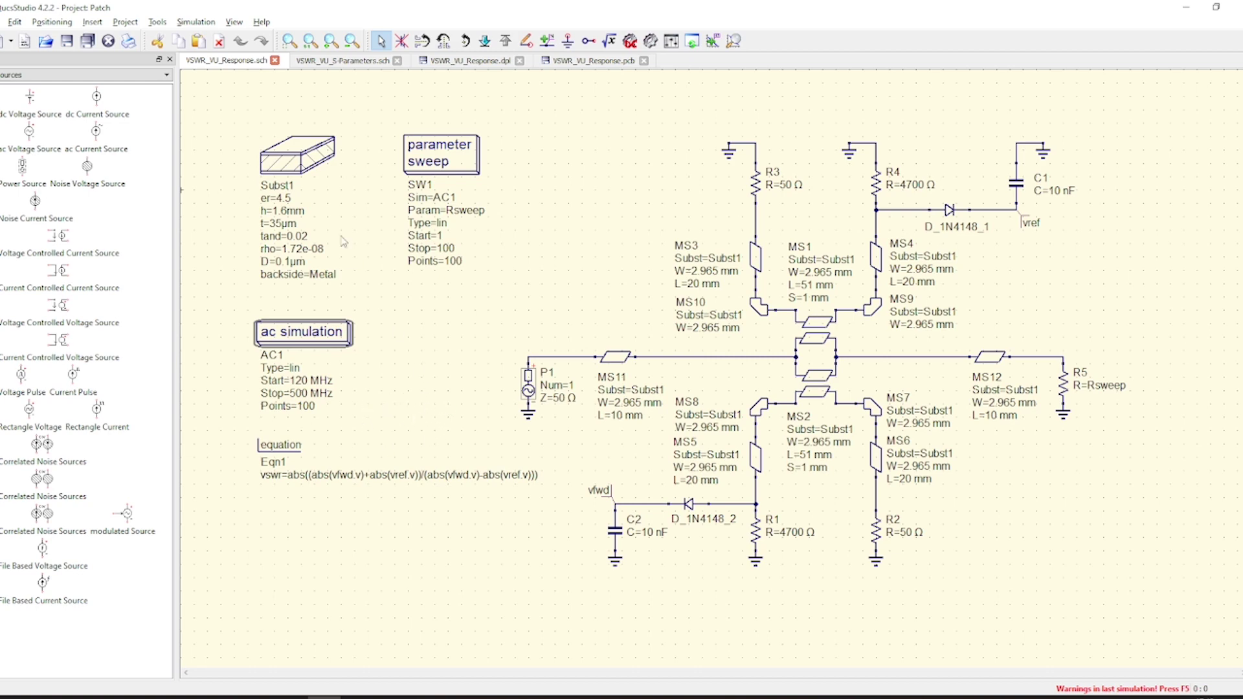
pyautogui.click(302, 162)
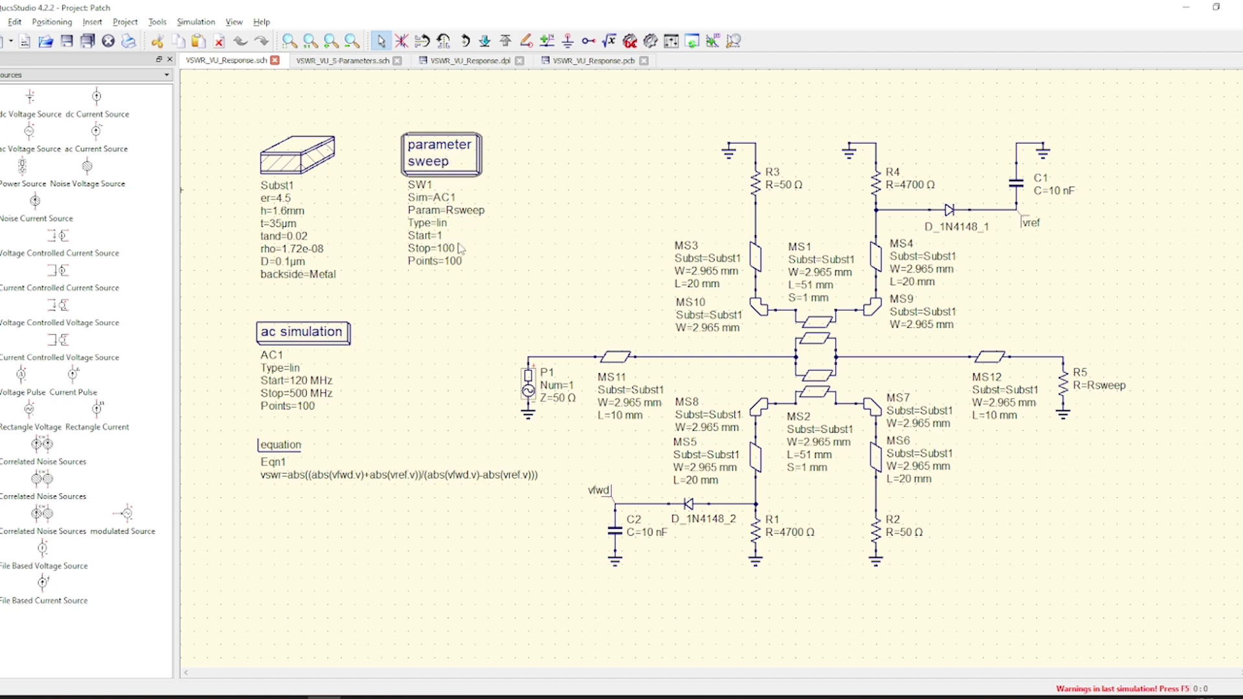
# - Inspect the SW1 sweep's Rsweep parameter name and its start and stop values
pyautogui.doubleClick(452, 216)
pyautogui.doubleClick(440, 236)
pyautogui.doubleClick(445, 248)
pyautogui.doubleClick(467, 210)
# - Check R5 and port P1, edit R5's Rsweep value, then view the 3-D vswr plot
pyautogui.click(1064, 388)
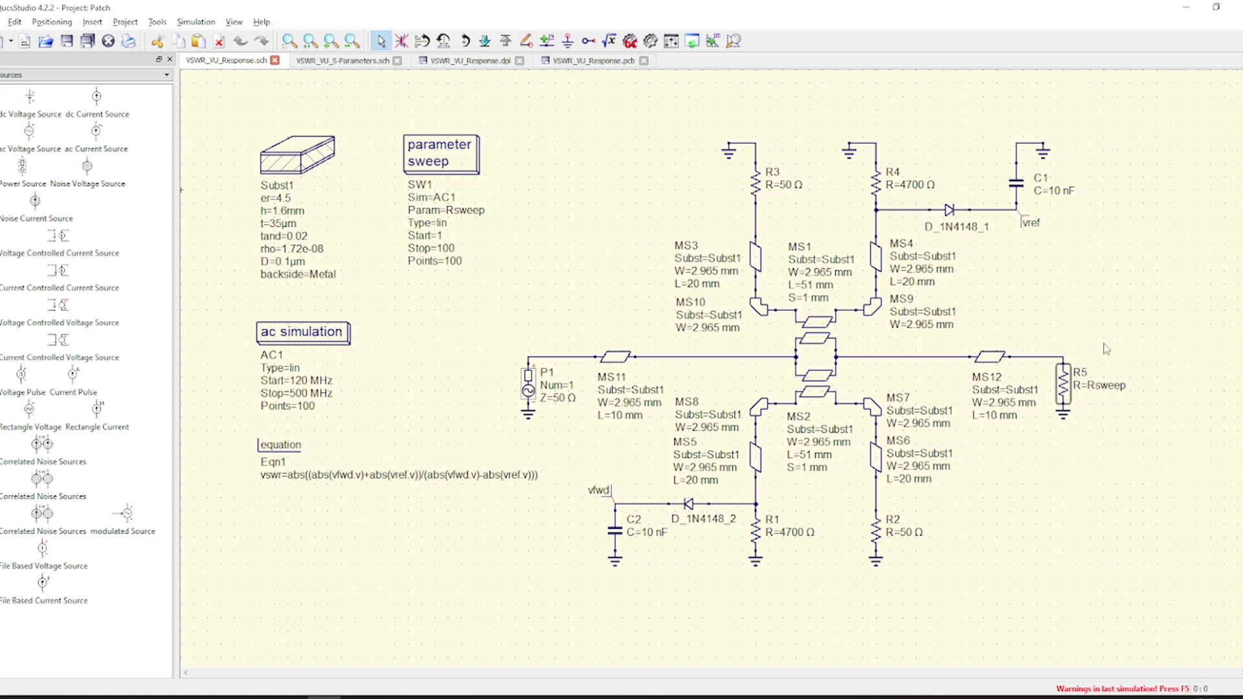
pyautogui.click(535, 385)
pyautogui.click(1099, 388)
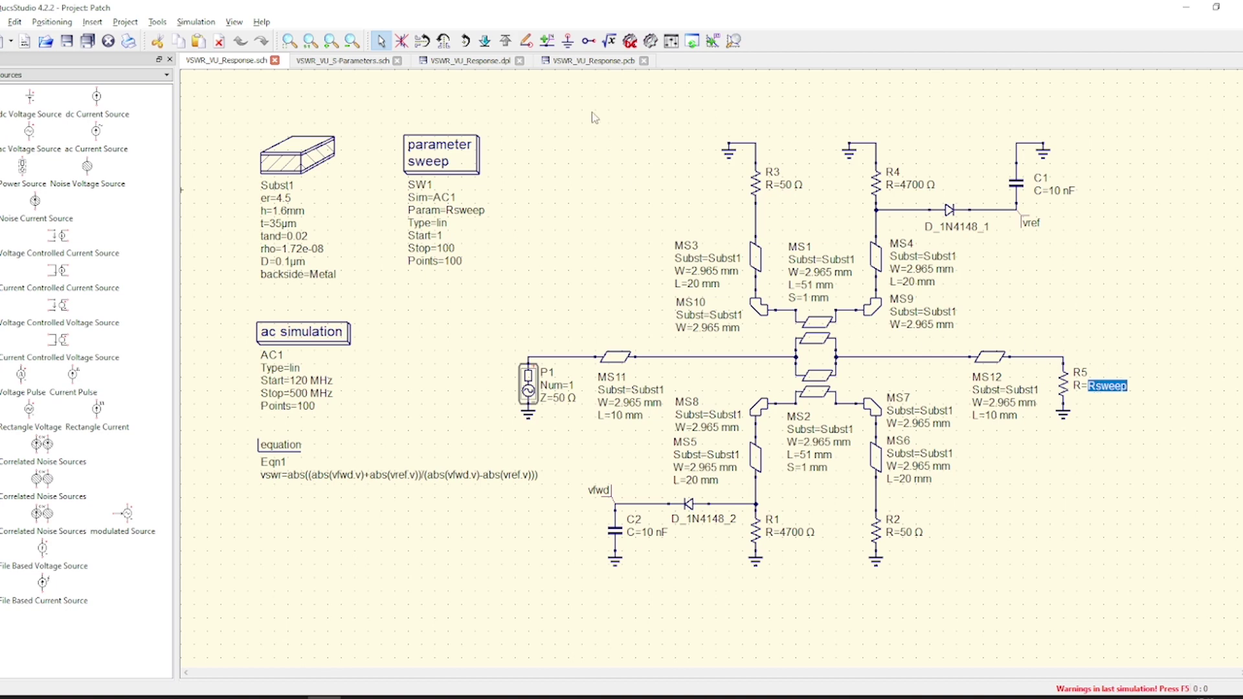
pyautogui.click(482, 63)
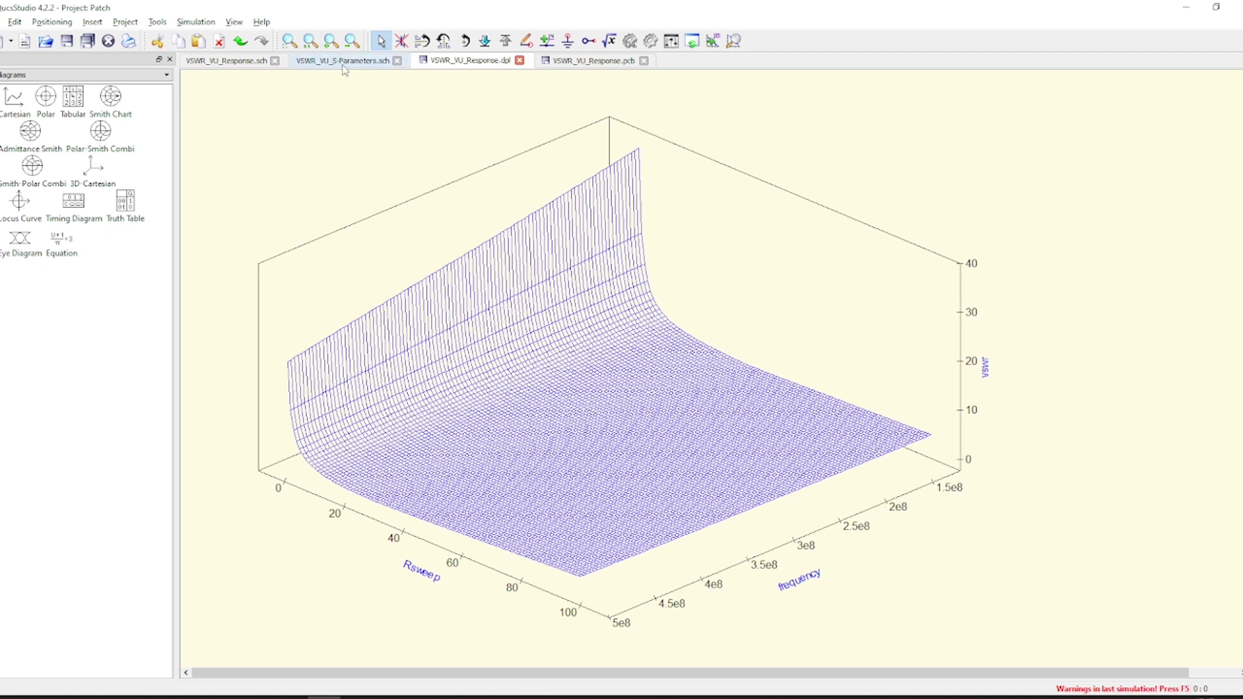
pyautogui.click(230, 62)
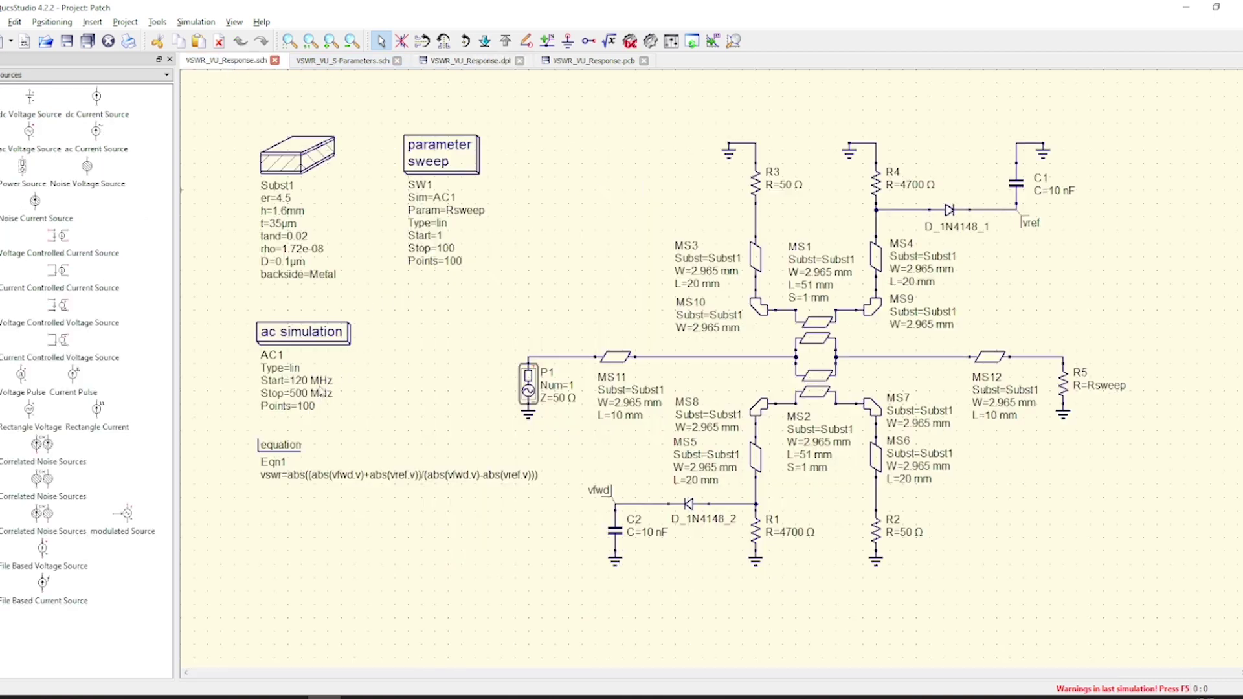
pyautogui.click(483, 65)
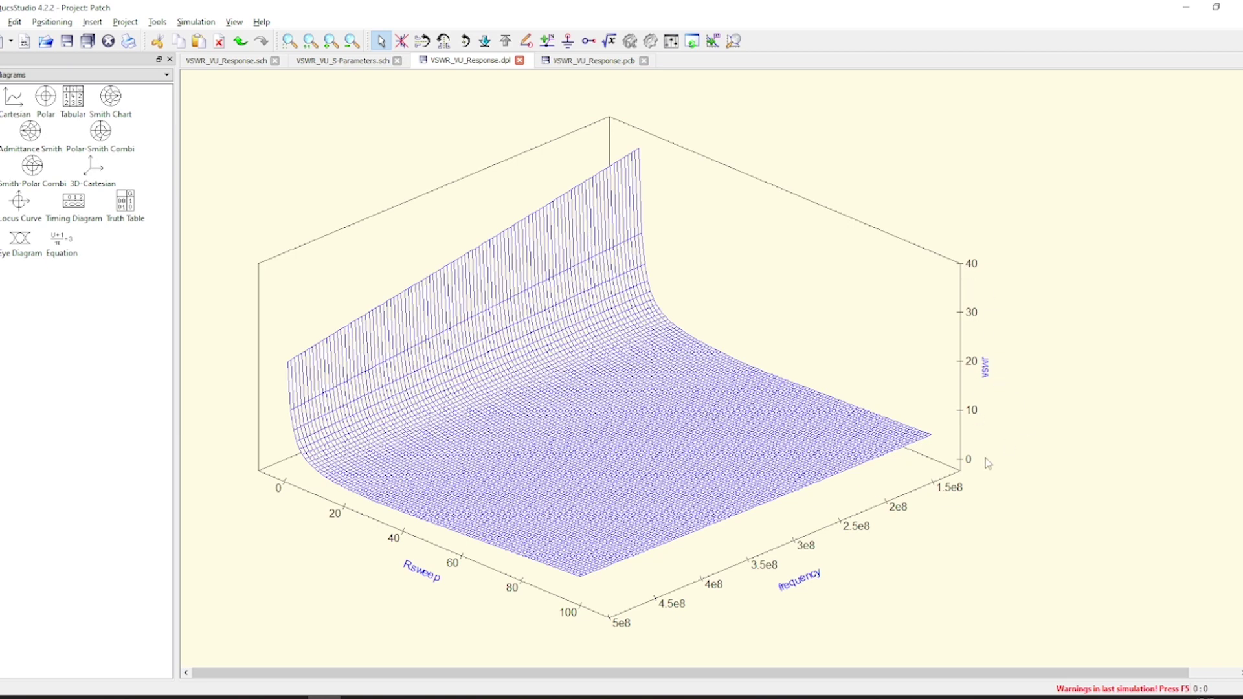
pyautogui.click(265, 63)
pyautogui.doubleClick(314, 479)
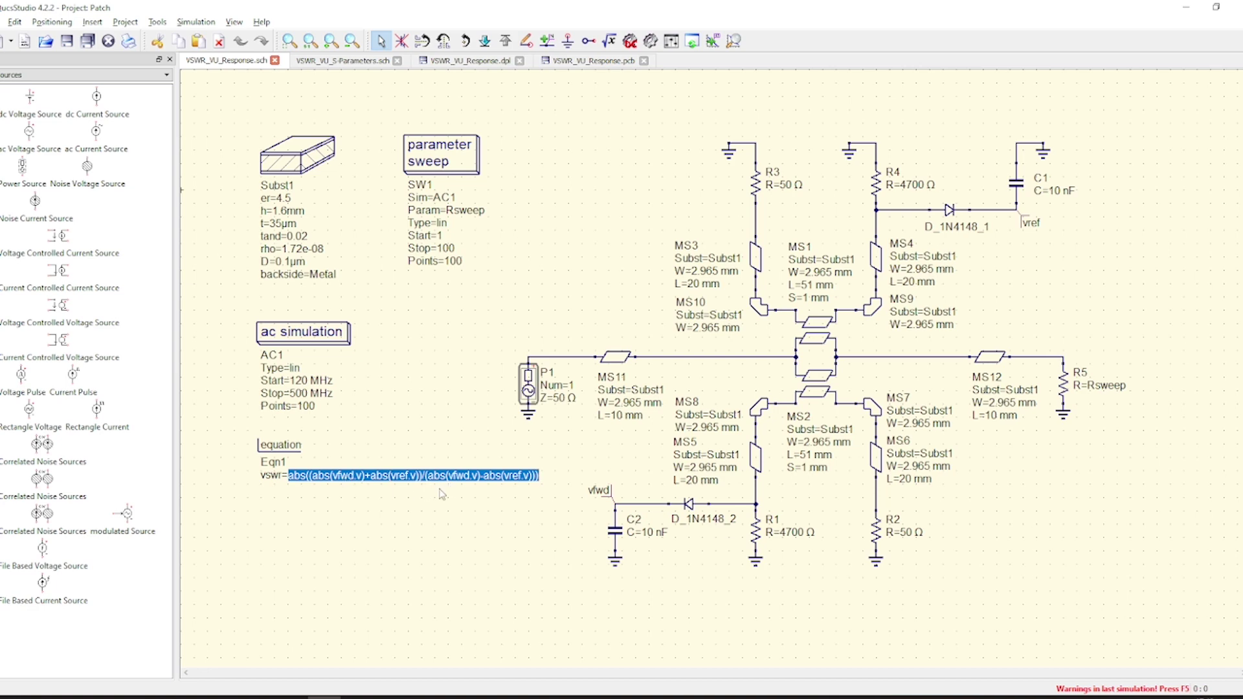
pyautogui.click(404, 504)
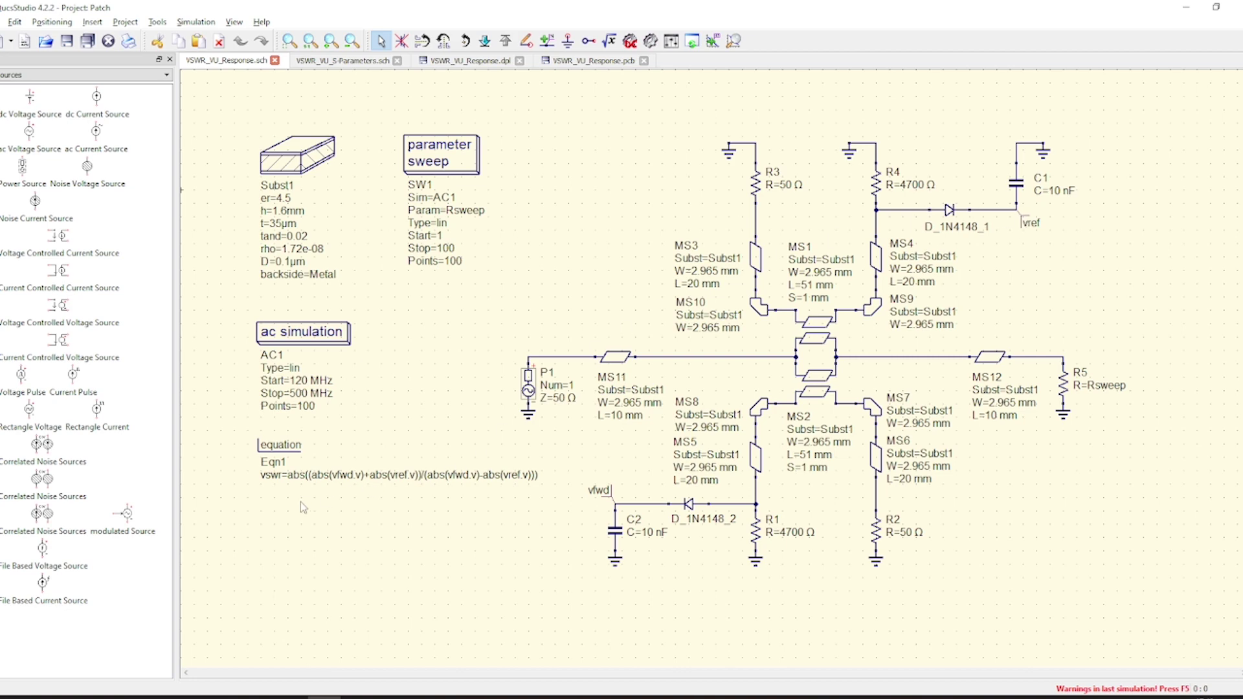
pyautogui.doubleClick(290, 475)
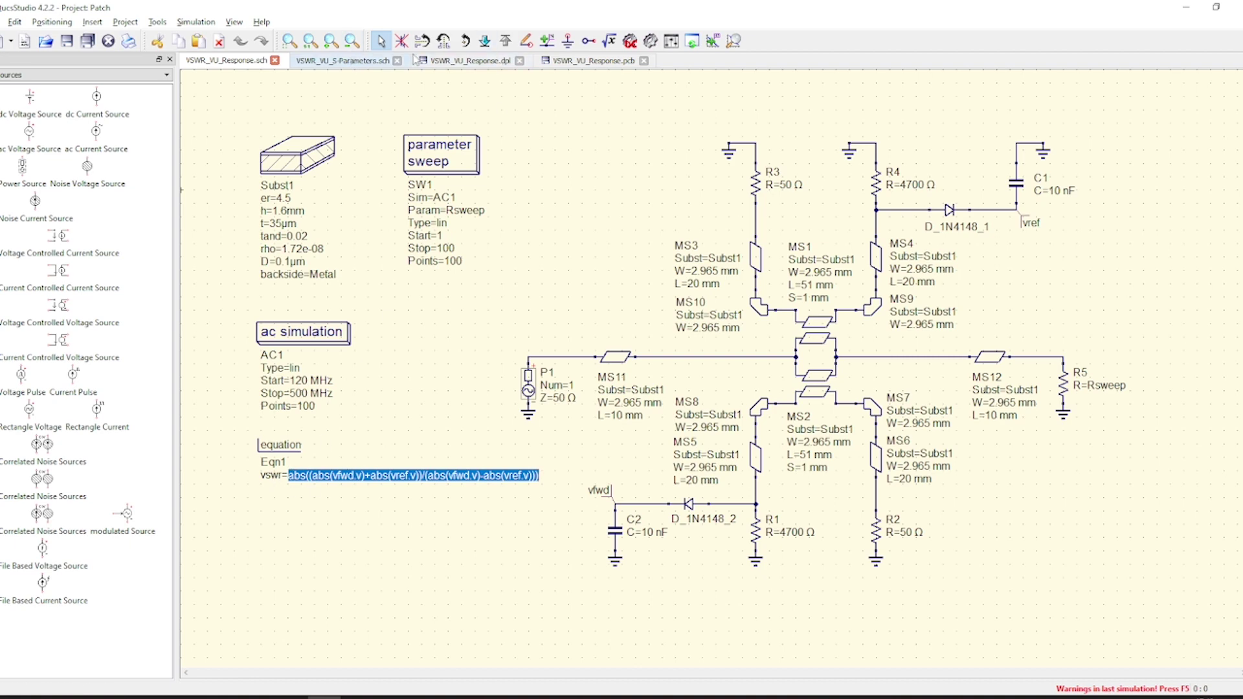
pyautogui.click(457, 60)
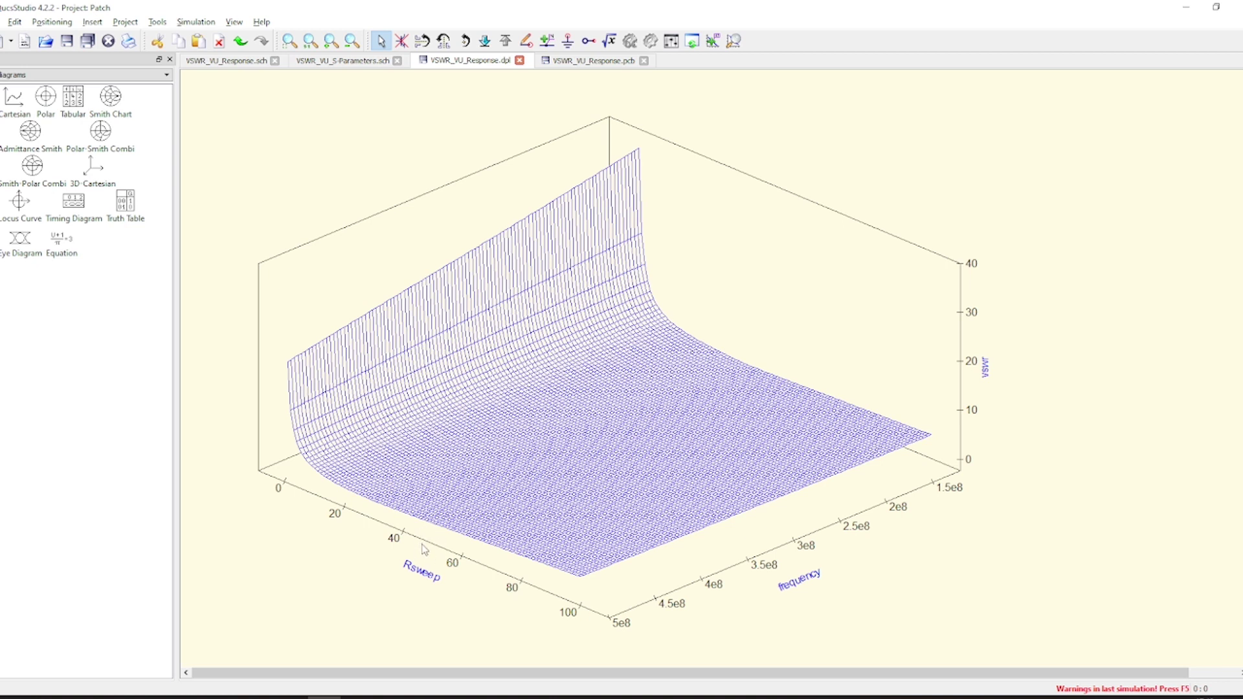
# - Set the 3-D VSWR diagram's x-axis rotation to 270 and apply it
pyautogui.click(798, 351)
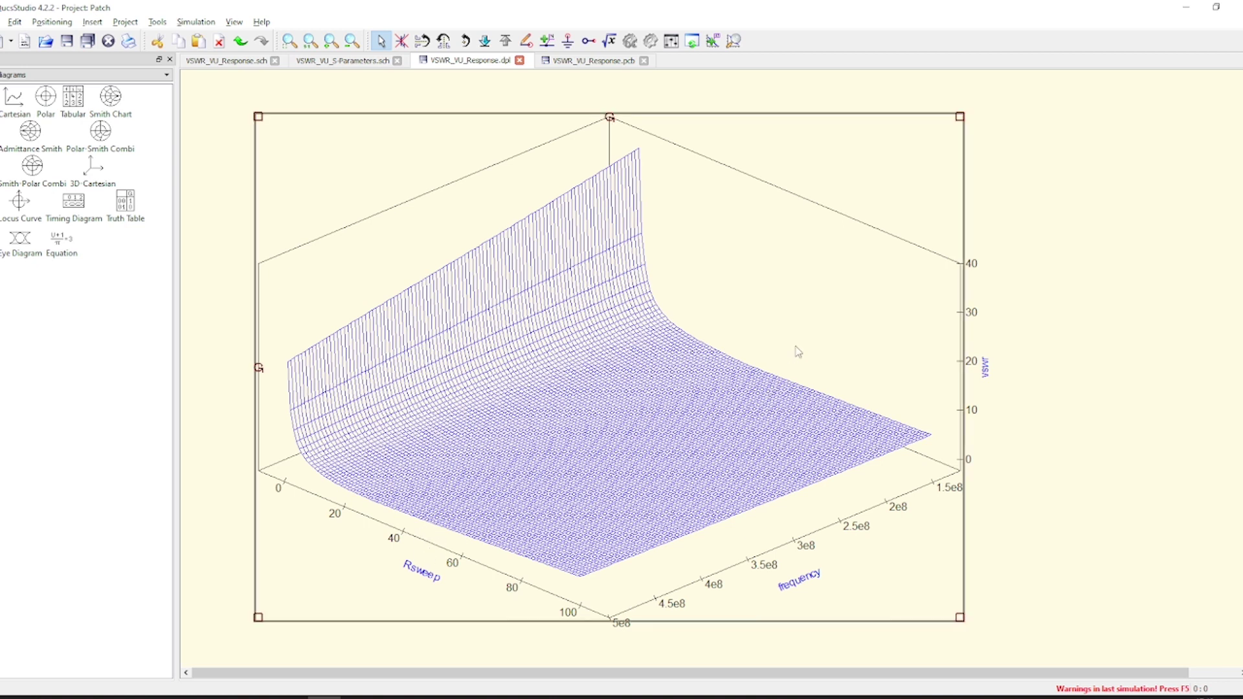
pyautogui.doubleClick(798, 352)
pyautogui.click(553, 231)
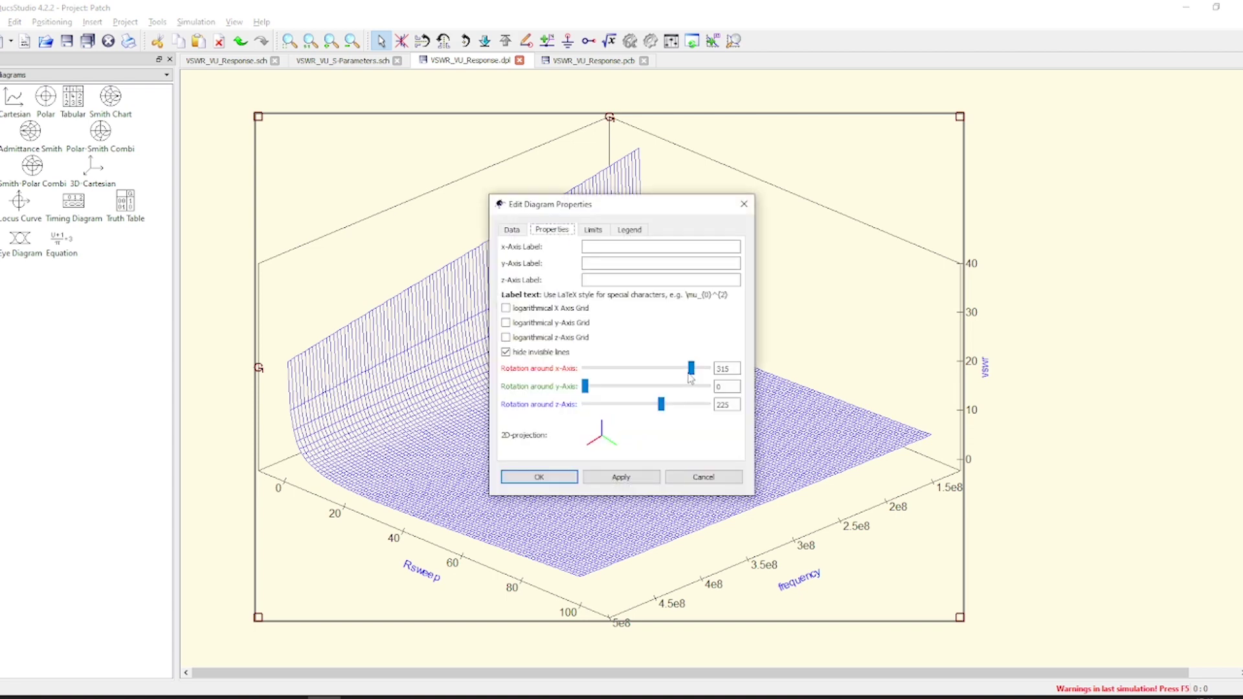
pyautogui.moveTo(689, 374)
pyautogui.mouseDown()
pyautogui.moveTo(664, 374)
pyautogui.moveTo(678, 378)
pyautogui.mouseUp()
pyautogui.click(726, 368)
pyautogui.press('BackSpace')
pyautogui.write('0')
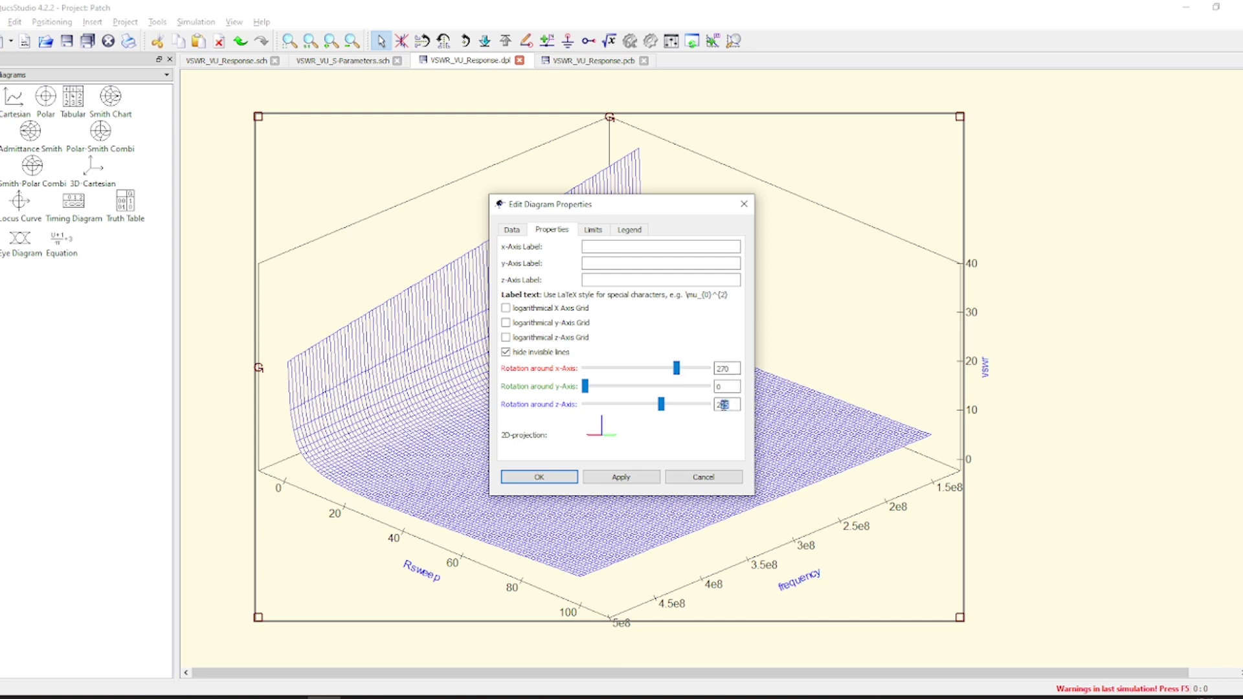
pyautogui.write('70')
pyautogui.press('Return')
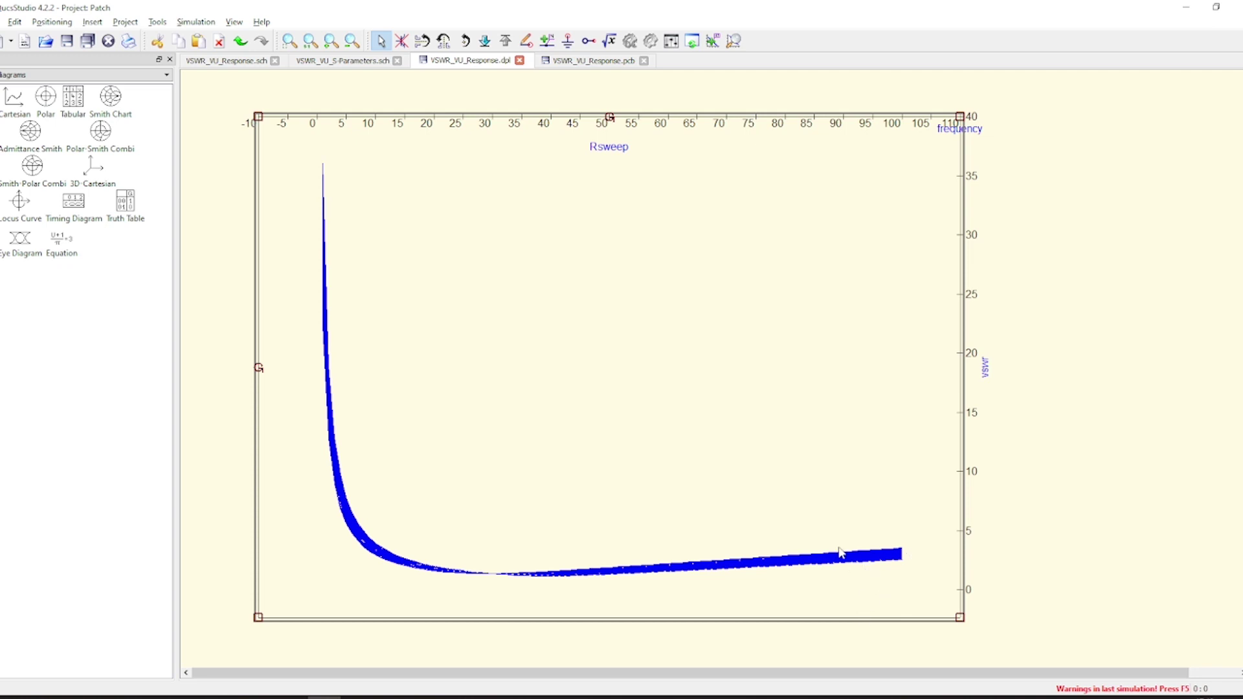
# - Re-rotate the diagram to 299° about x and 235° about z
pyautogui.doubleClick(515, 200)
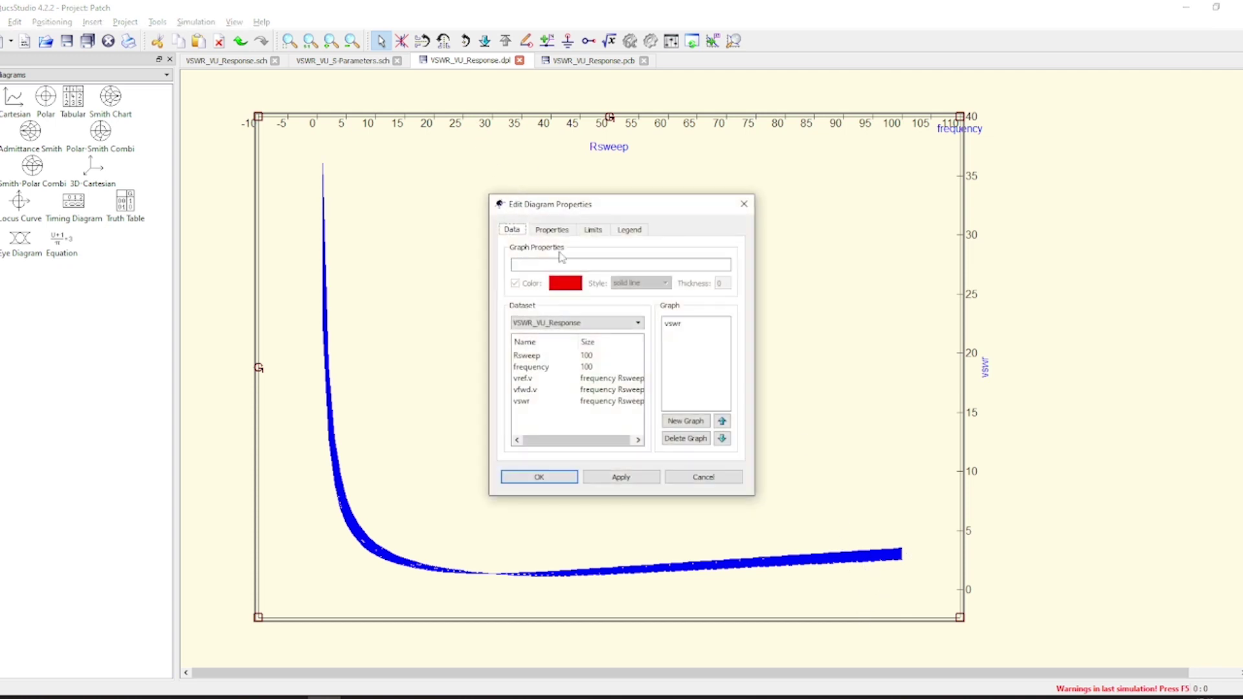
pyautogui.click(552, 230)
pyautogui.moveTo(676, 368); pyautogui.dragTo(664, 412)
pyautogui.click(621, 478)
pyautogui.click(555, 482)
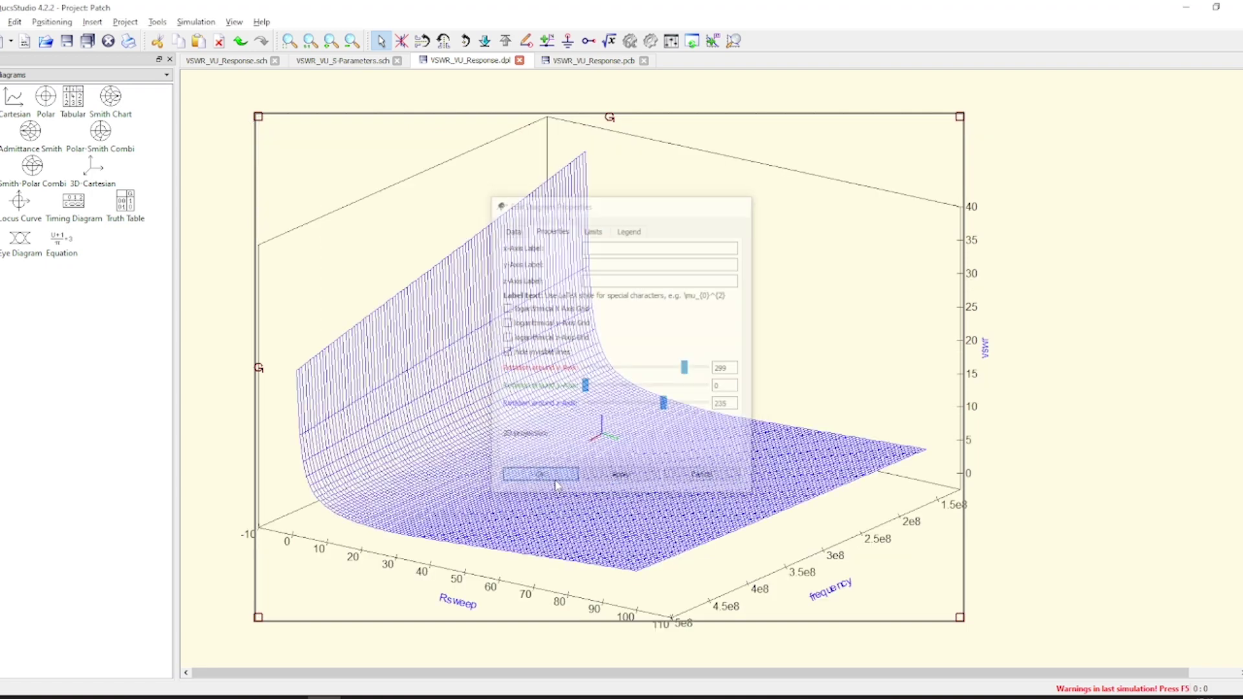
pyautogui.click(1039, 336)
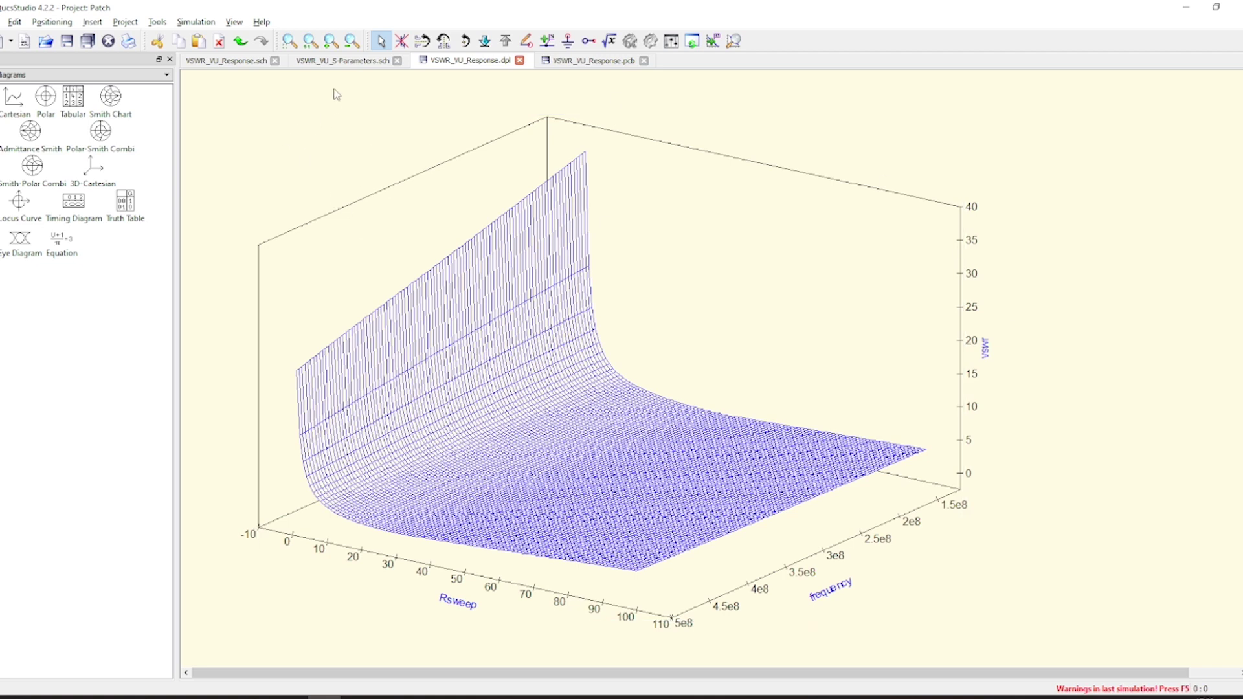
# - In VSWR_VU_Response.sch, browse the Diodes component library and view the LL4148 diode's details
pyautogui.click(323, 72)
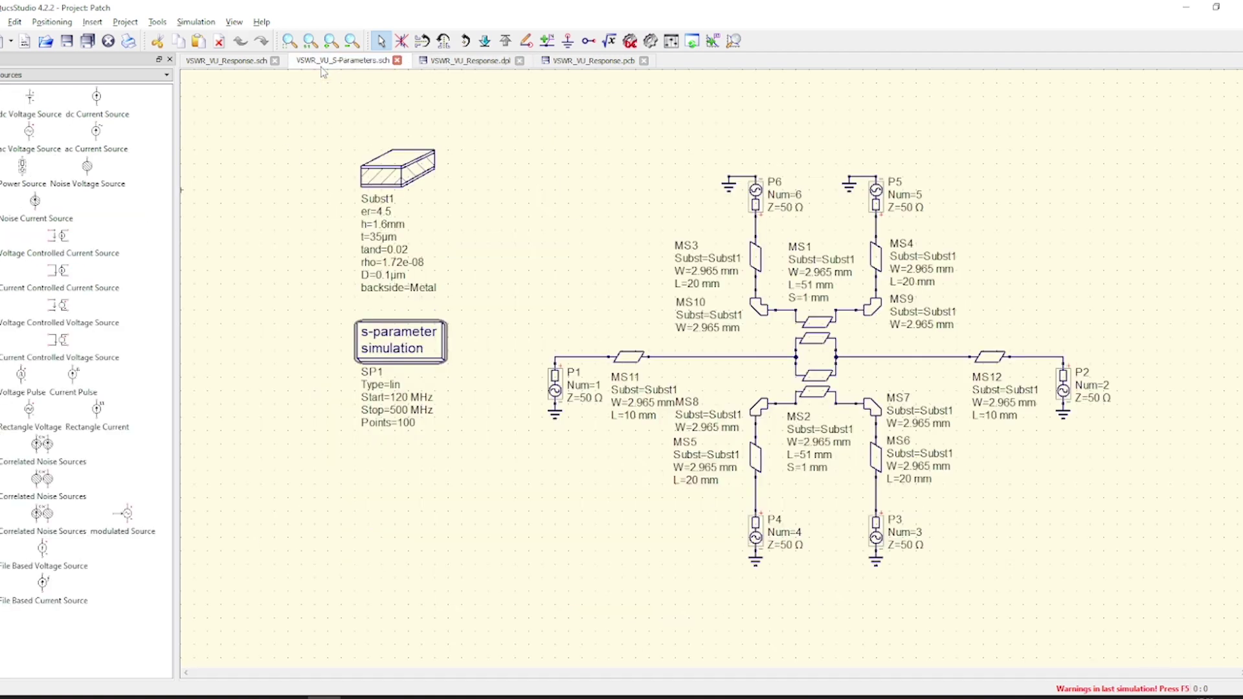
pyautogui.click(238, 67)
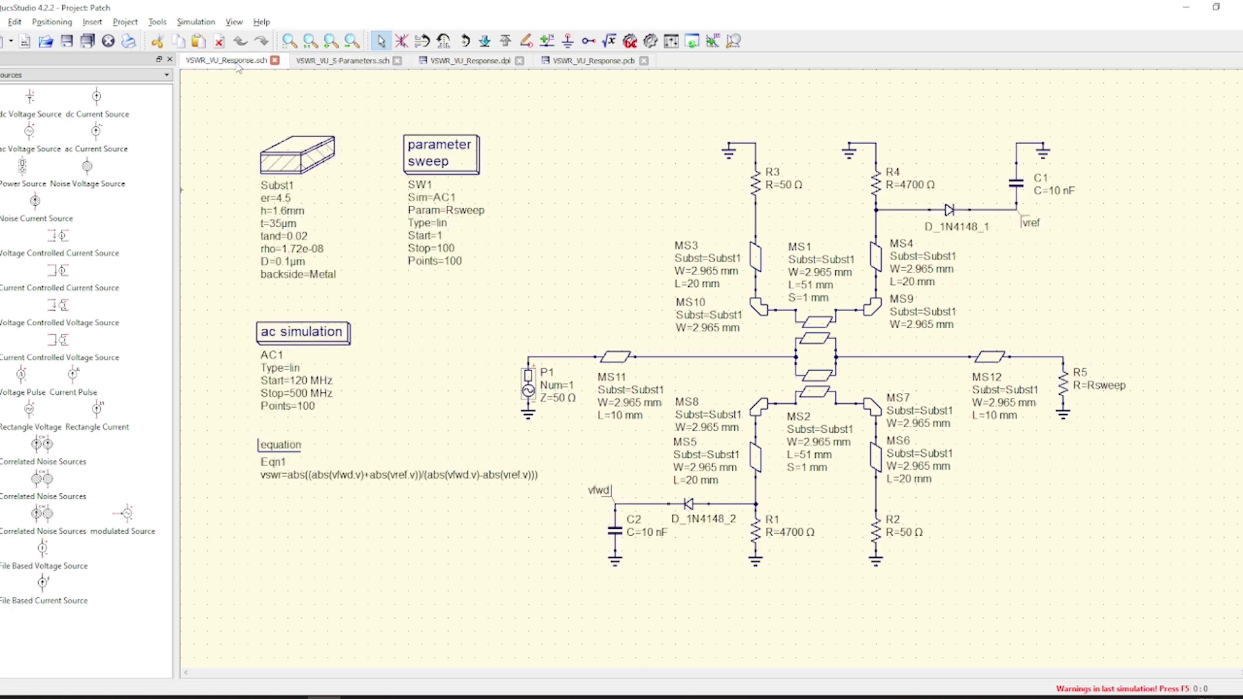
pyautogui.doubleClick(957, 228)
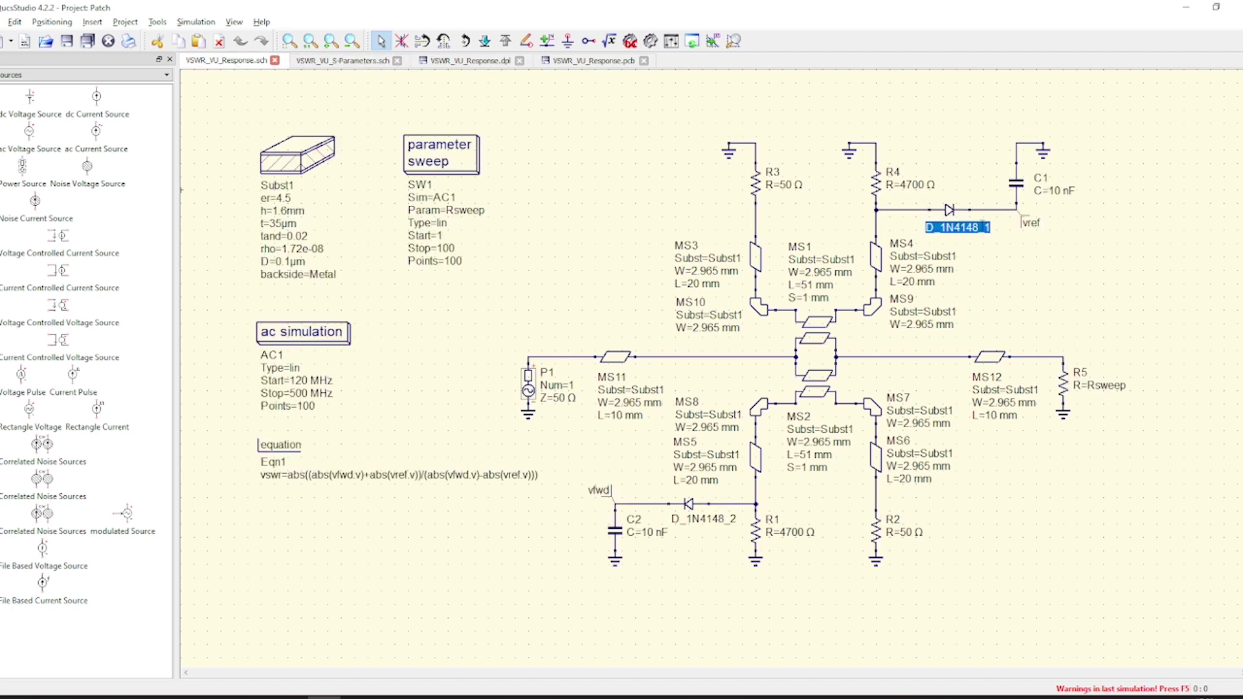
pyautogui.click(36, 76)
pyautogui.click(39, 91)
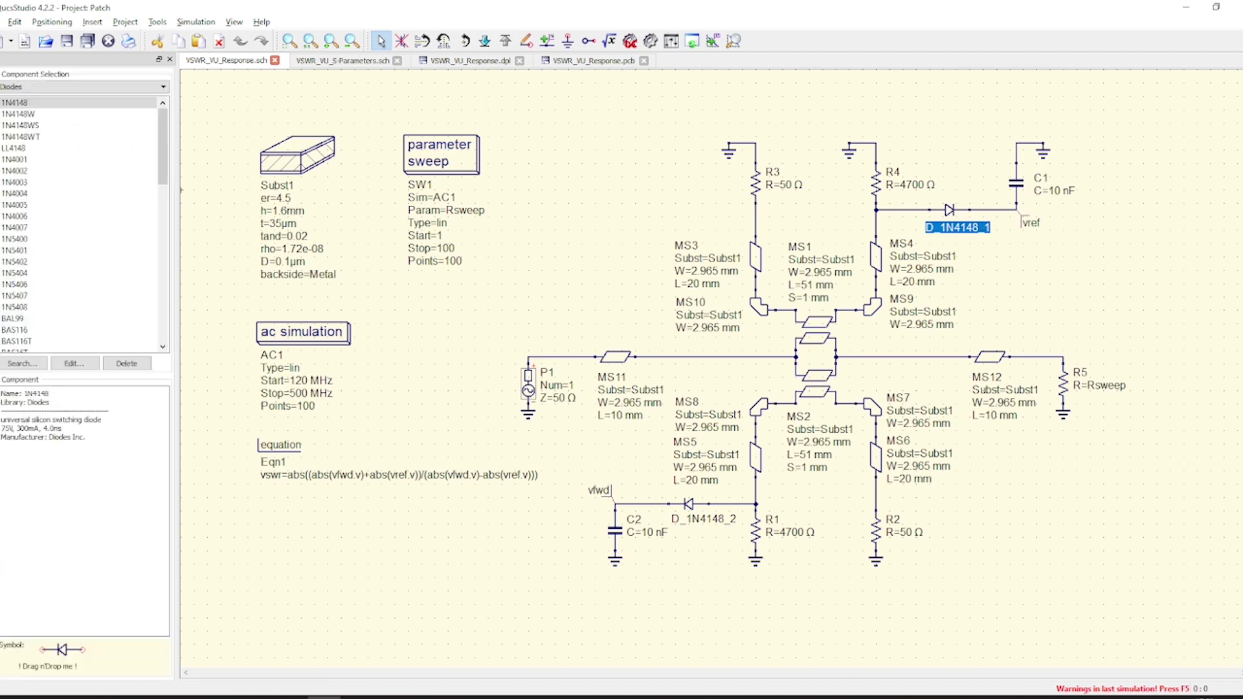
pyautogui.click(39, 89)
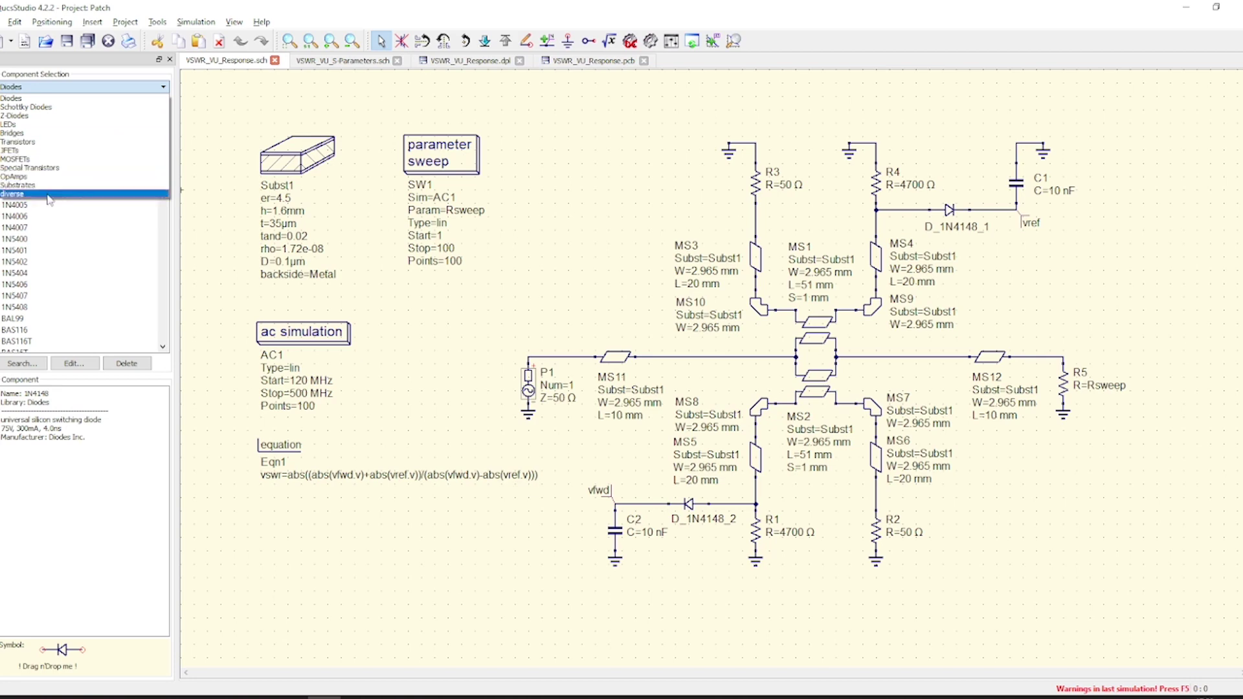
pyautogui.click(13, 98)
pyautogui.scroll(-10, 150, 337)
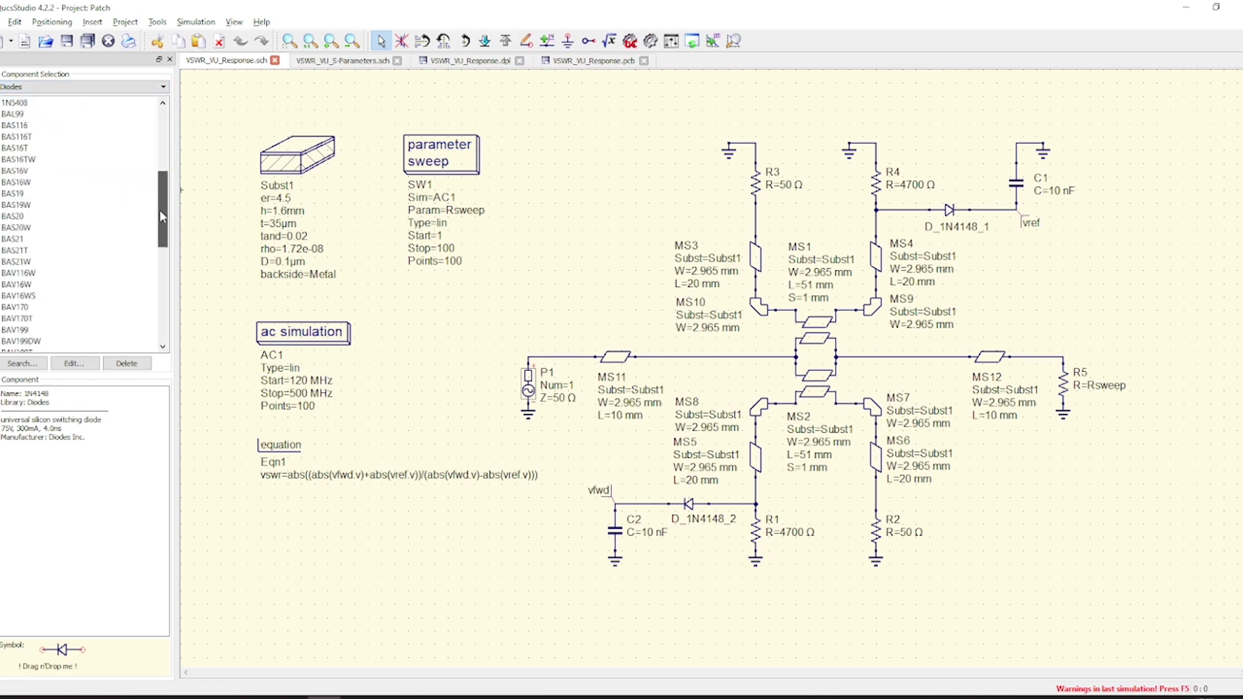
pyautogui.scroll(10, 87, 260)
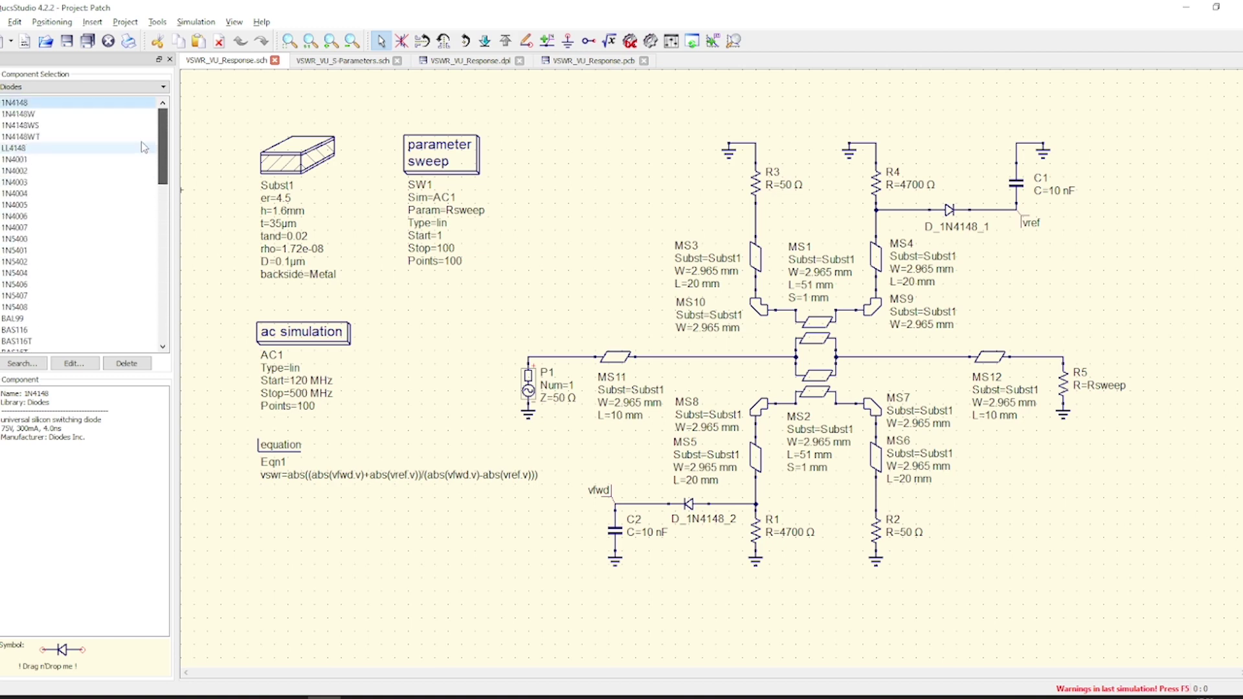
pyautogui.click(22, 148)
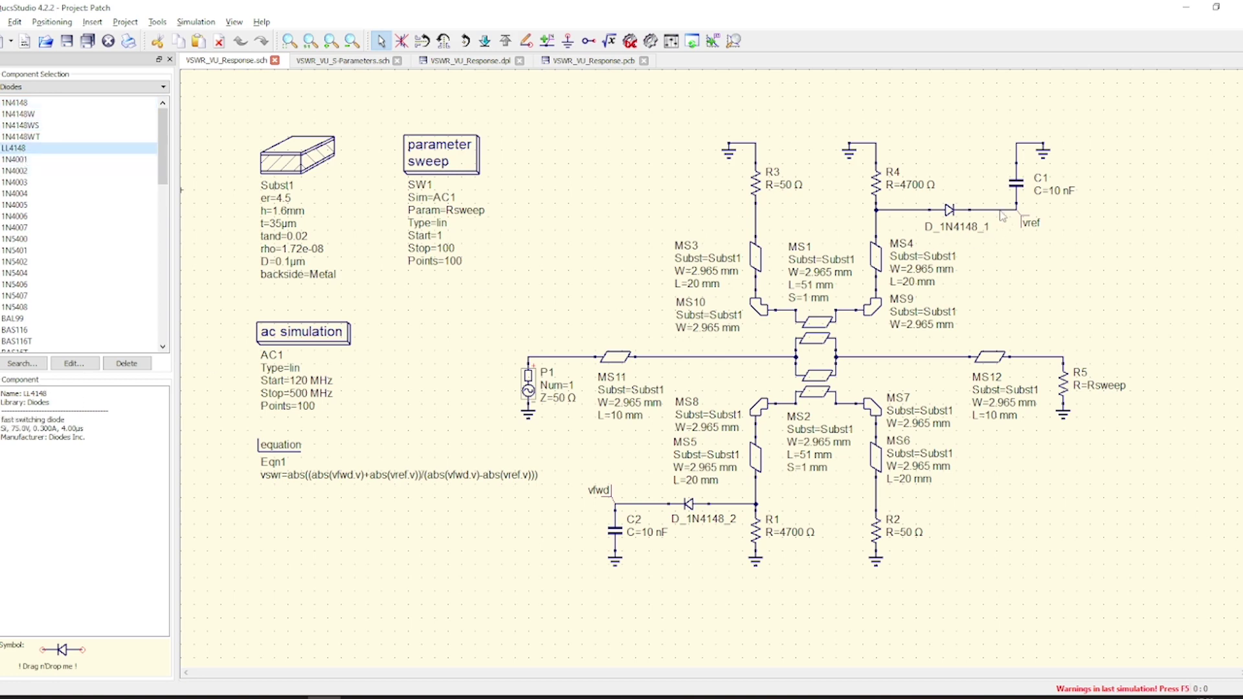
# - Switch the component palette via sources to nonlinear components, then show the S-Parameters schematic
pyautogui.click(115, 88)
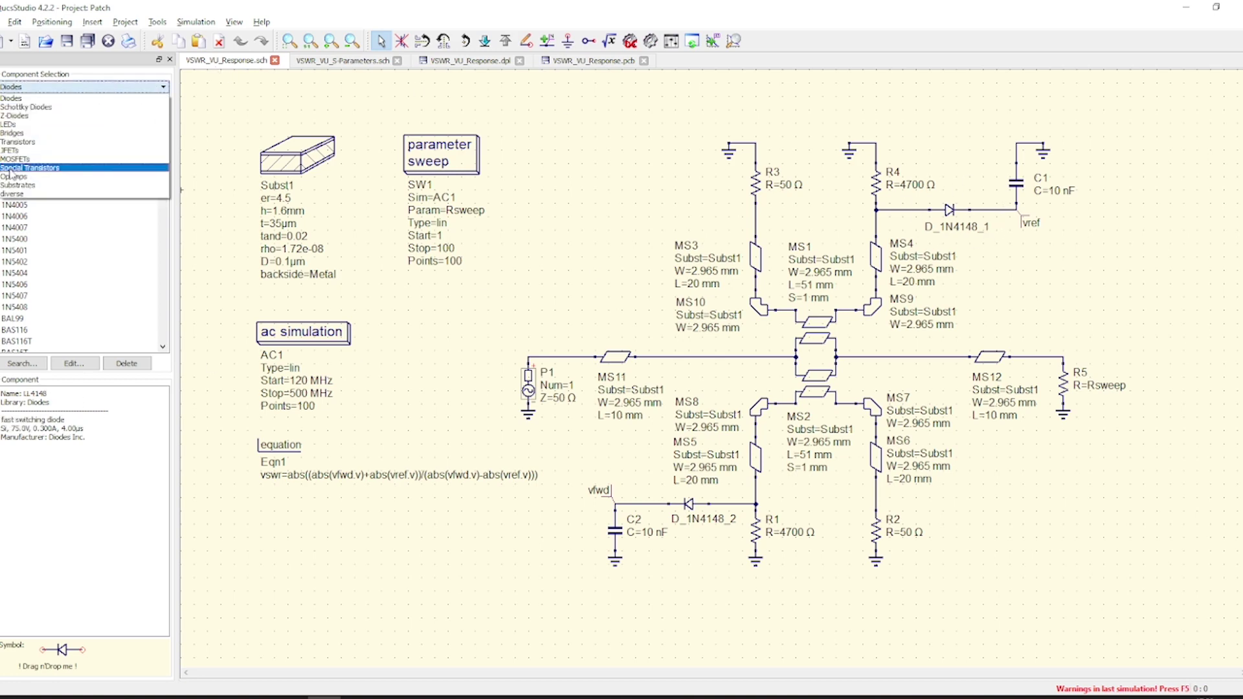
pyautogui.click(26, 171)
pyautogui.click(73, 77)
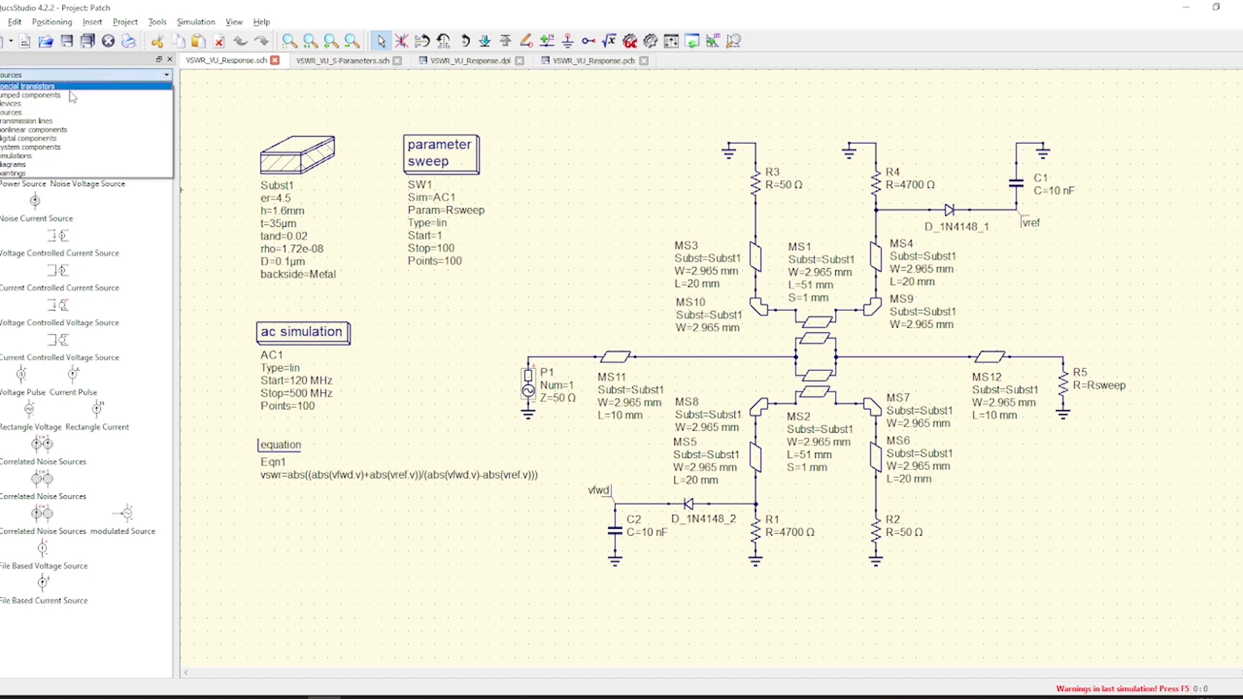
pyautogui.click(58, 130)
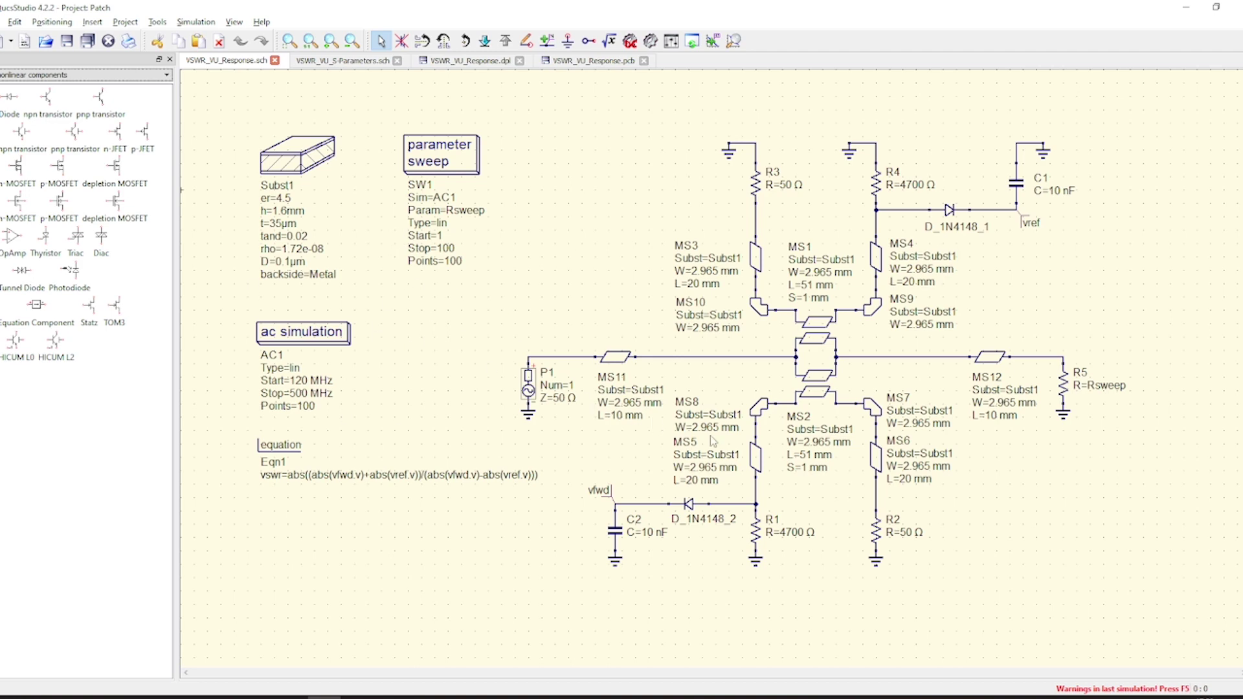
pyautogui.click(333, 62)
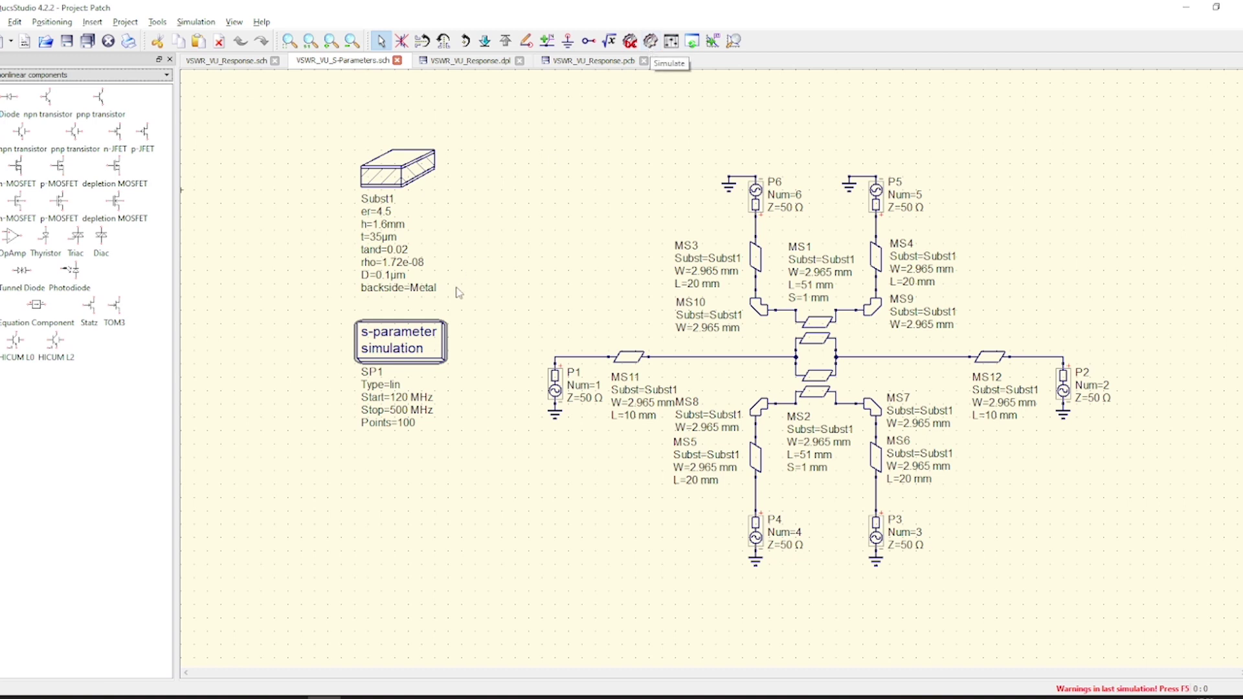
# - Flip between both schematics and run the S-parameter simulation on VSWR_VU_S-Parameters.sch
pyautogui.click(245, 60)
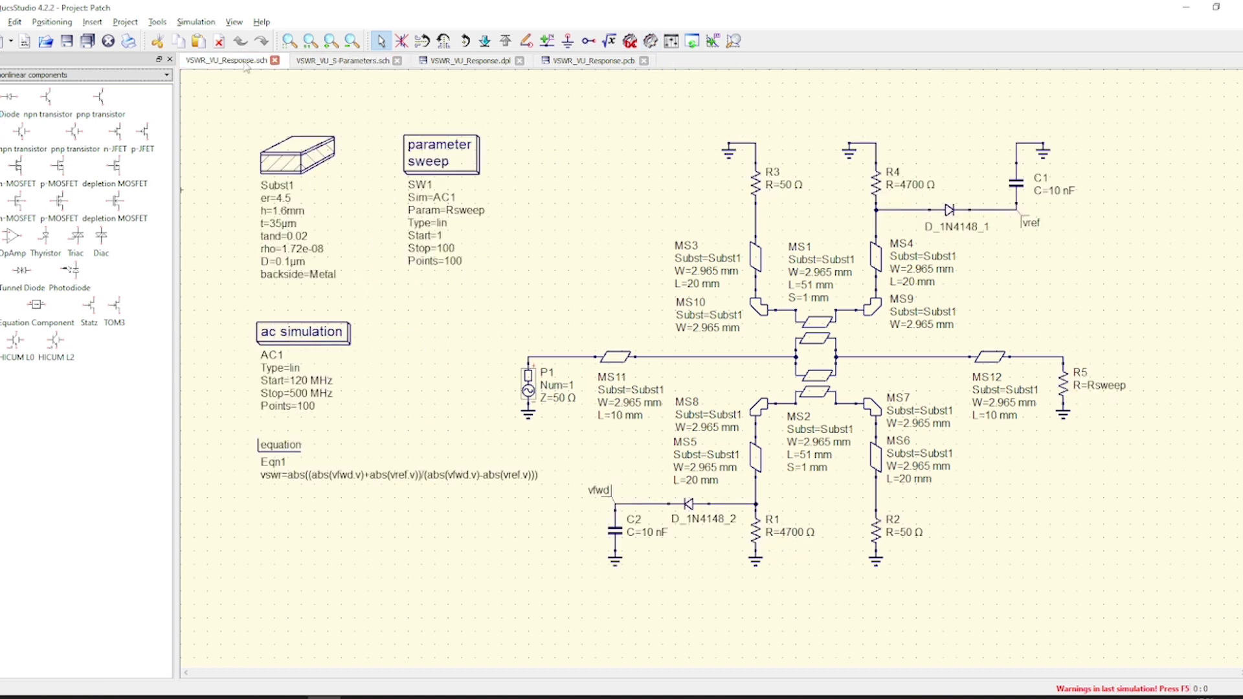
pyautogui.click(343, 60)
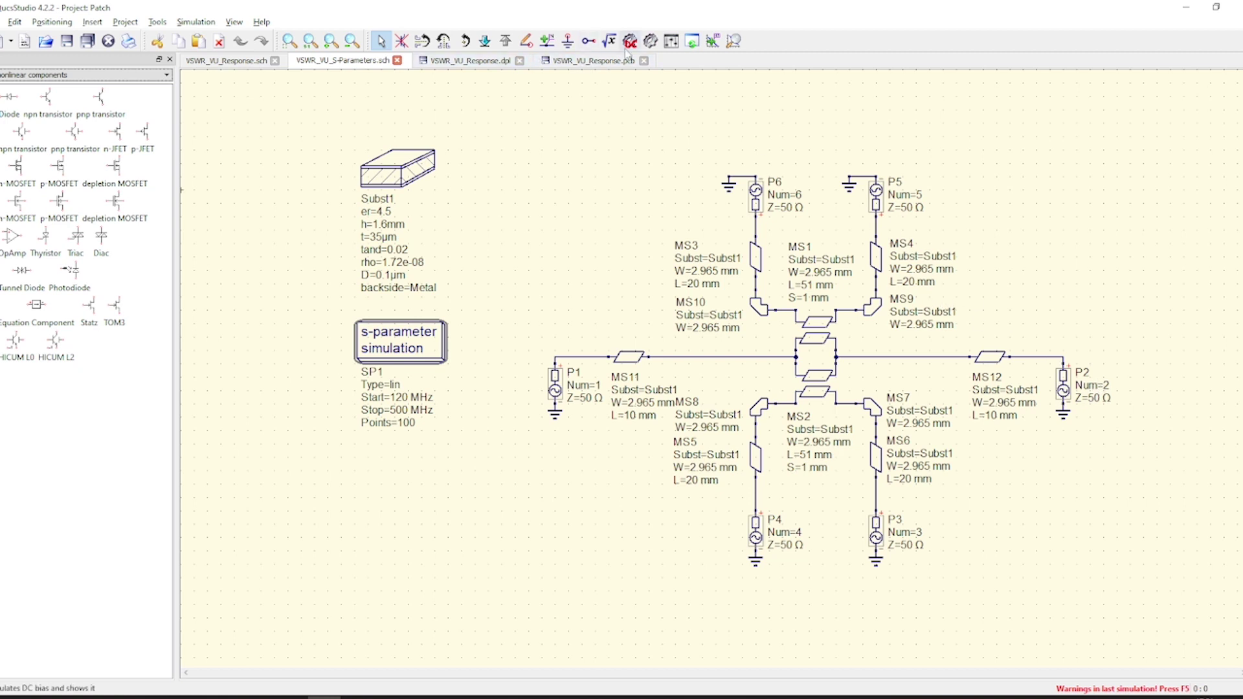
pyautogui.click(651, 42)
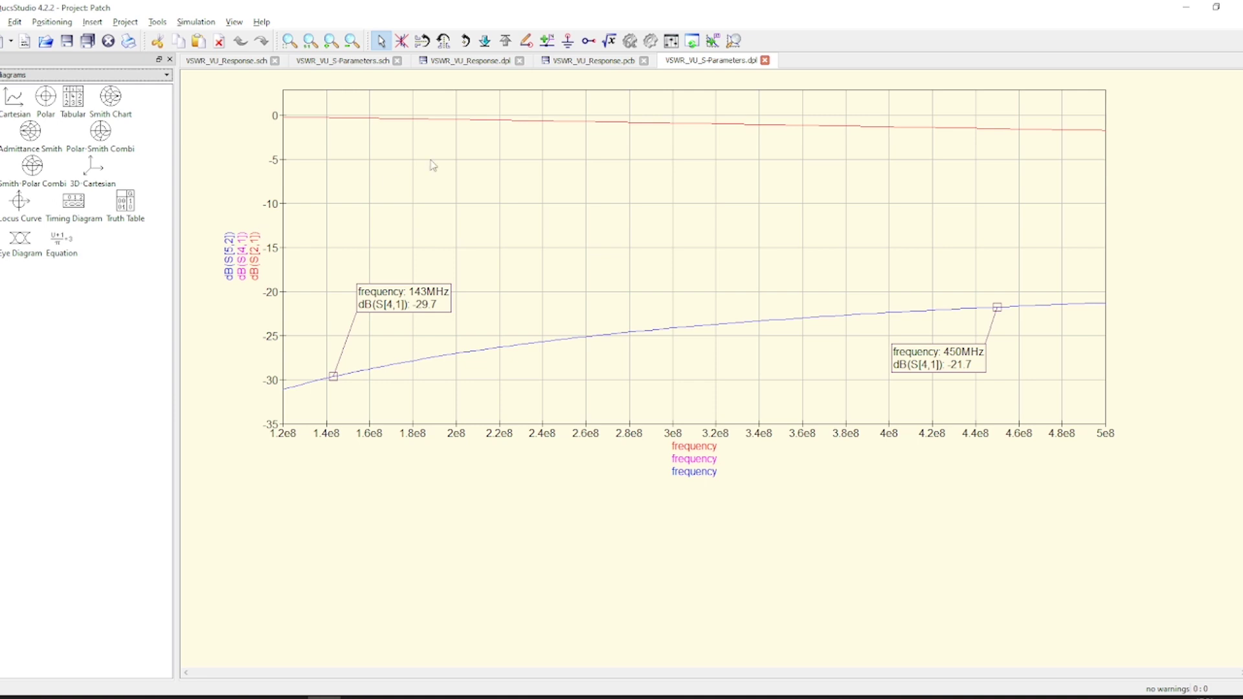
# - Undo the S-parameter schematic's last change, check both plots, then select the PCB's coupled lines
pyautogui.click(367, 62)
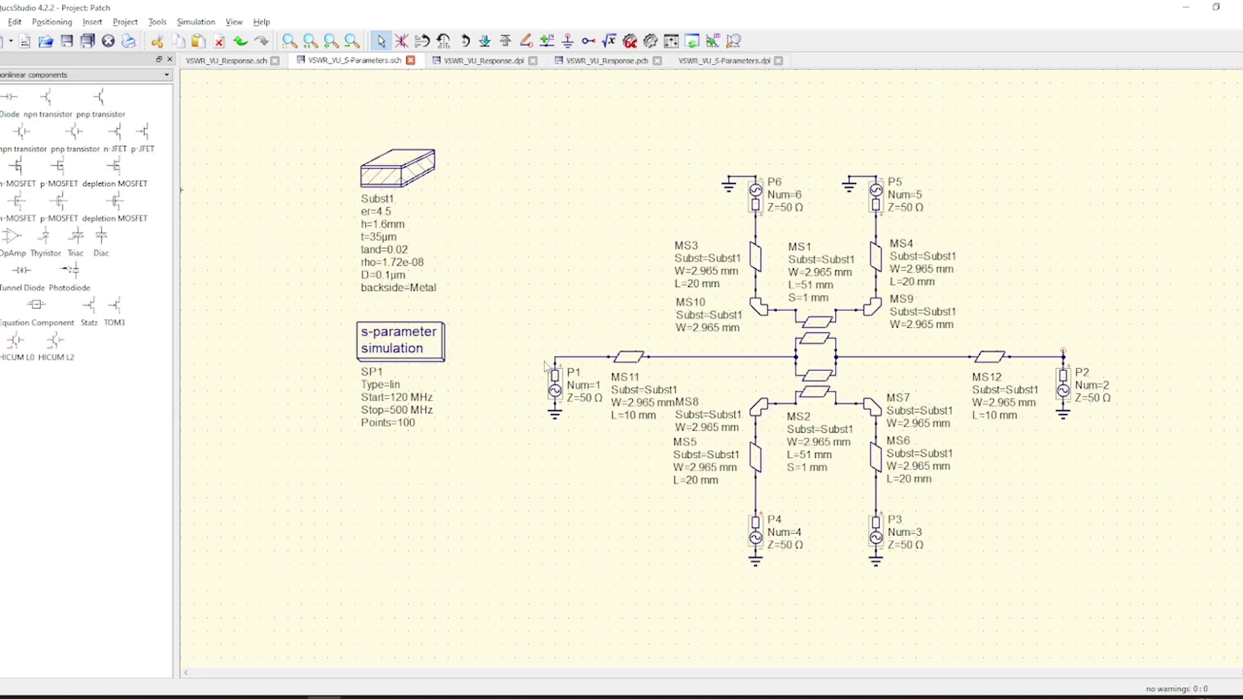
pyautogui.click(241, 40)
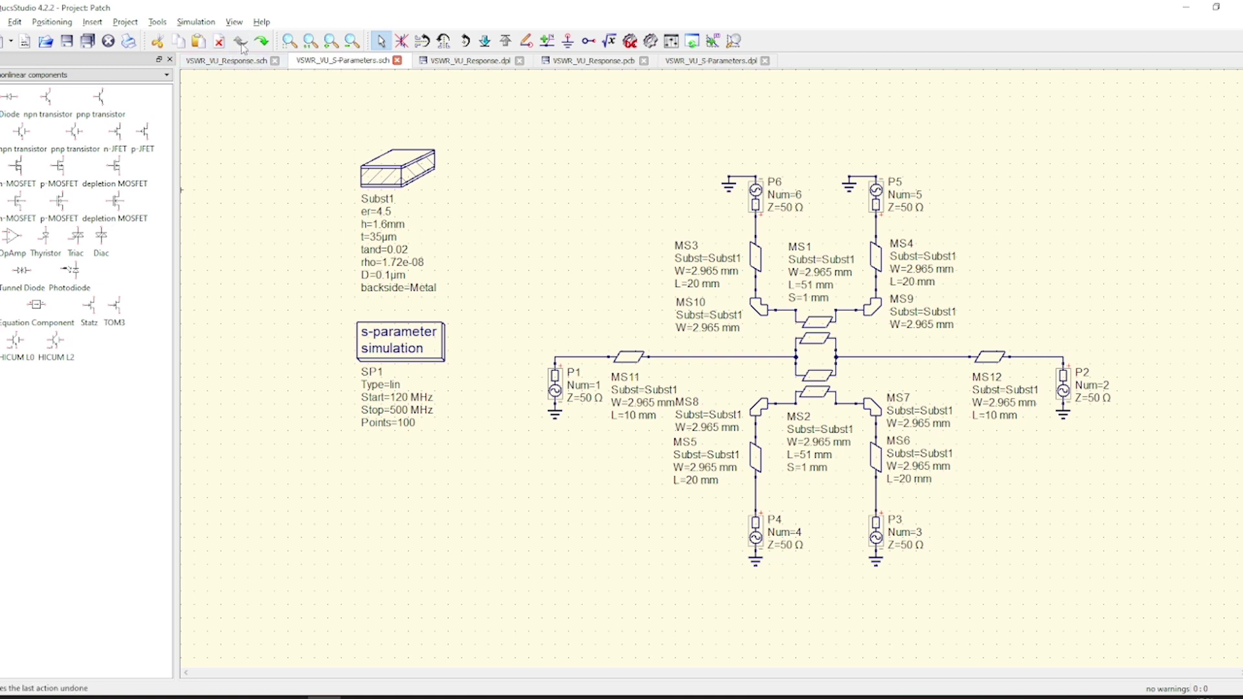
pyautogui.click(483, 65)
pyautogui.click(691, 63)
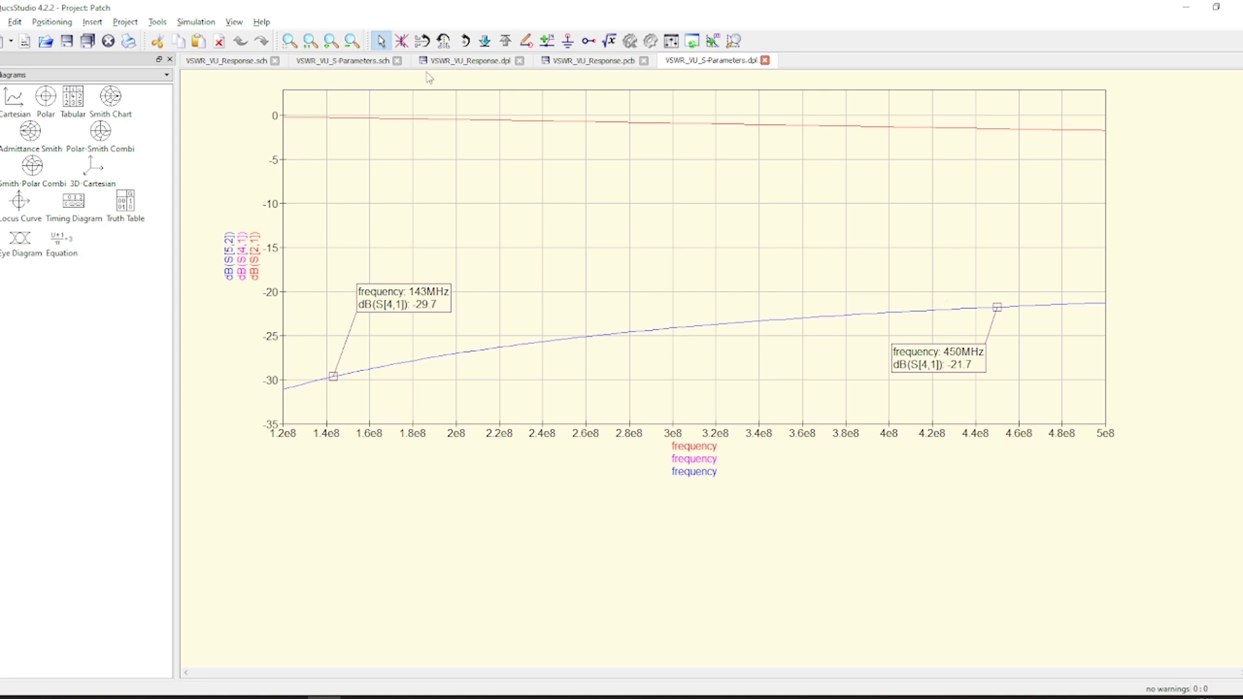
pyautogui.click(576, 63)
pyautogui.click(591, 369)
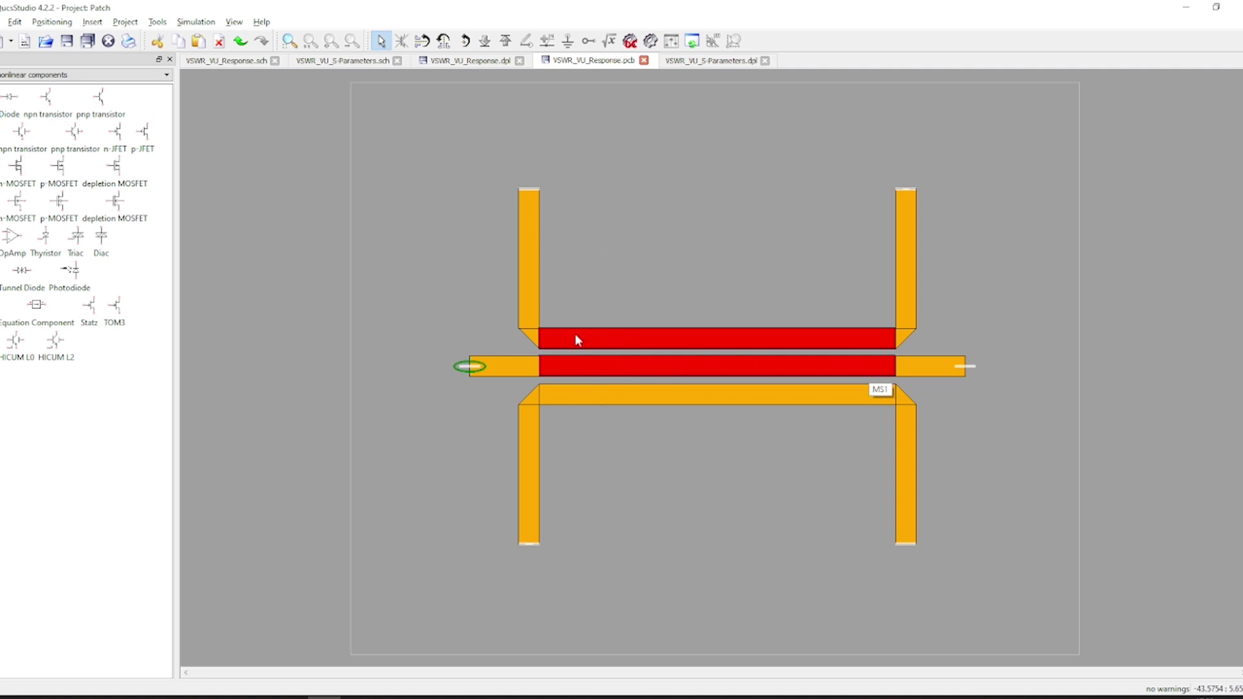
# - Cycle through both VSWR schematics to the S-parameter plot, then start a new blank schematic
pyautogui.click(239, 65)
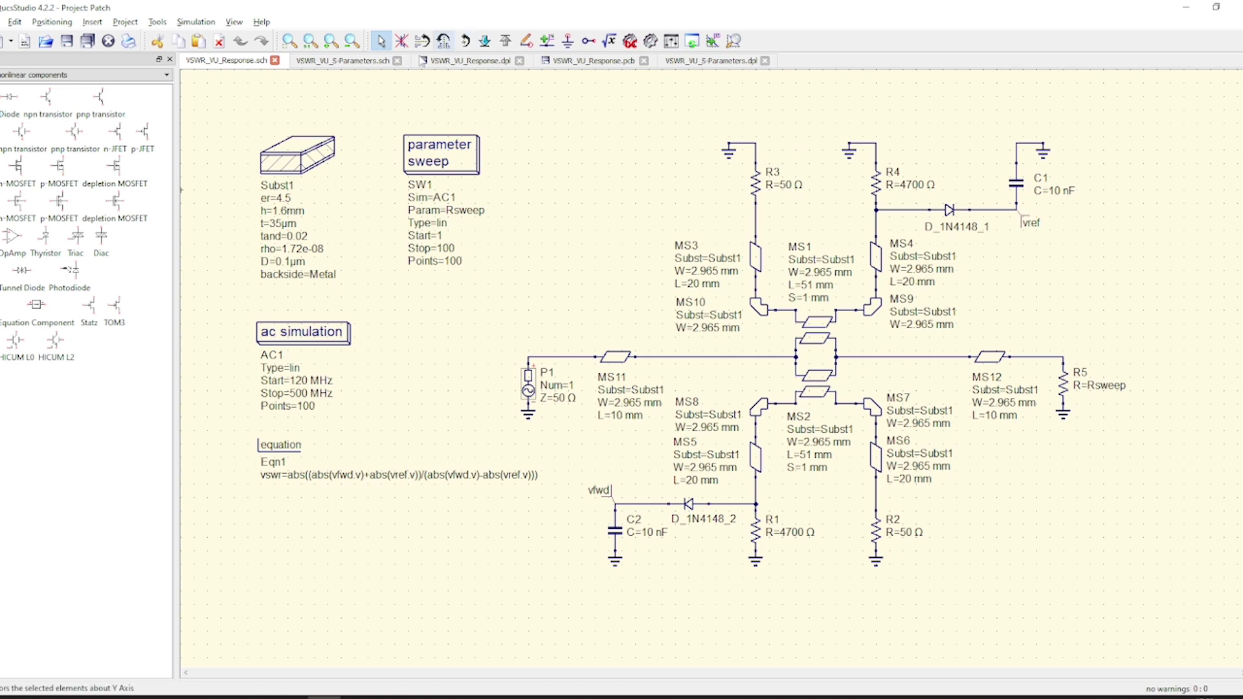
pyautogui.click(355, 61)
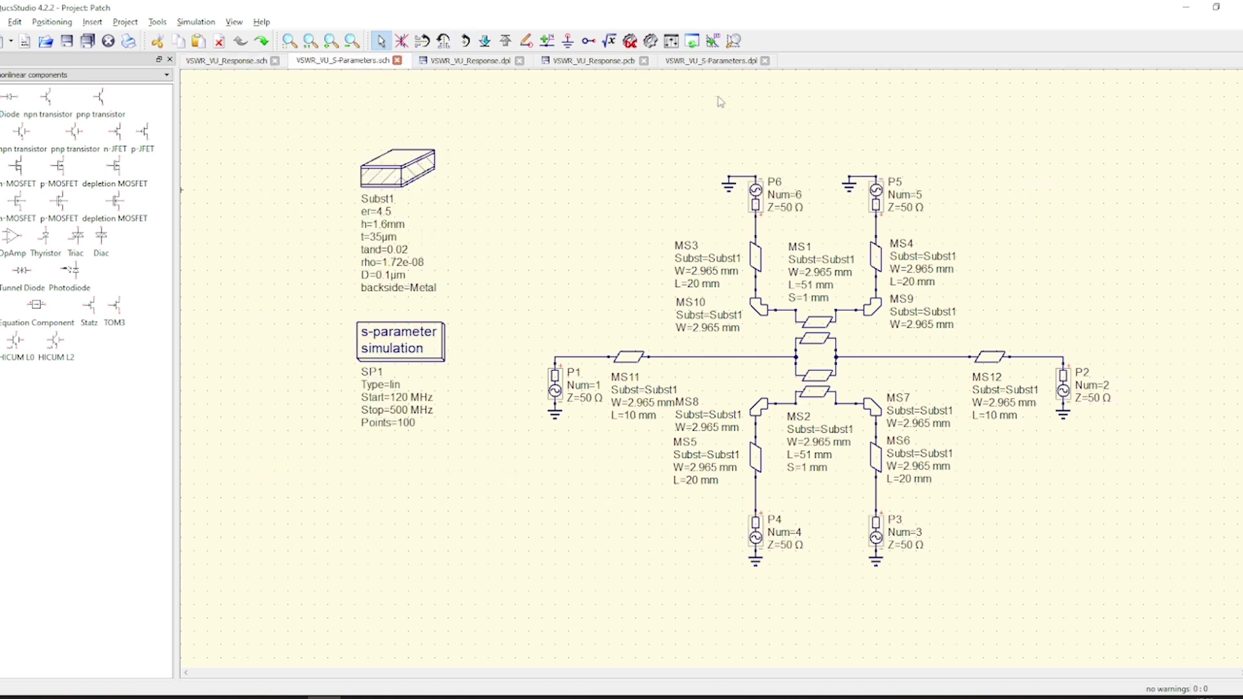
pyautogui.click(717, 62)
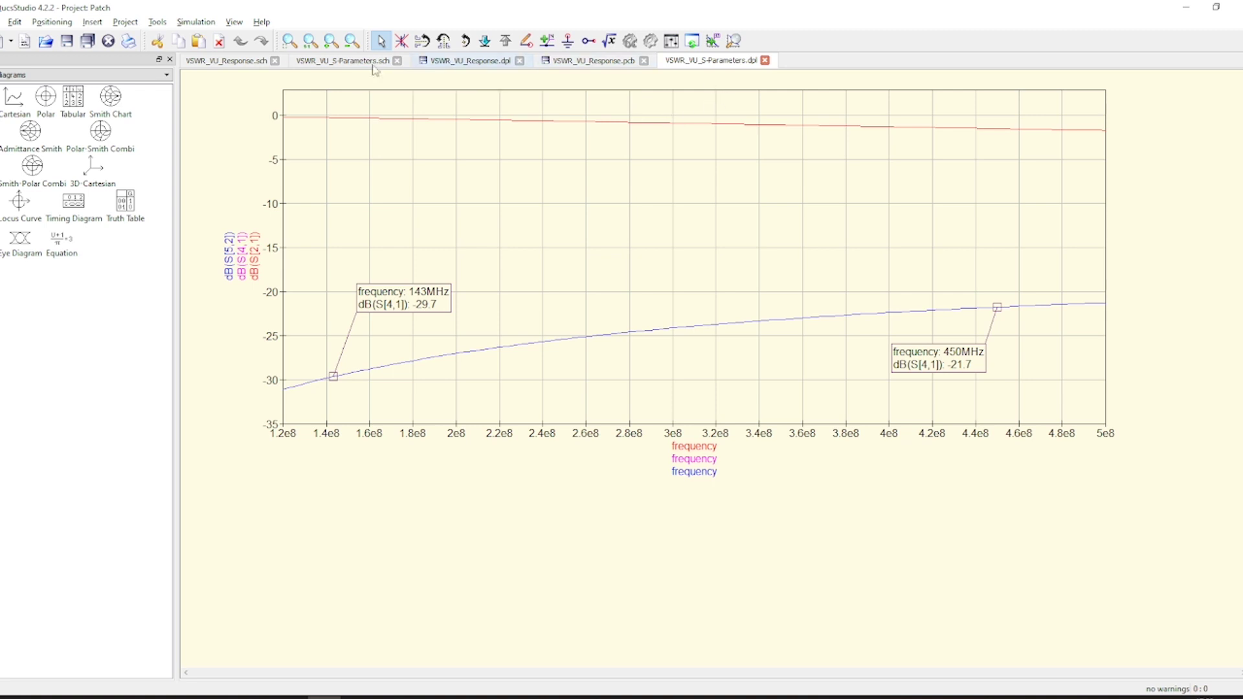
pyautogui.click(4, 46)
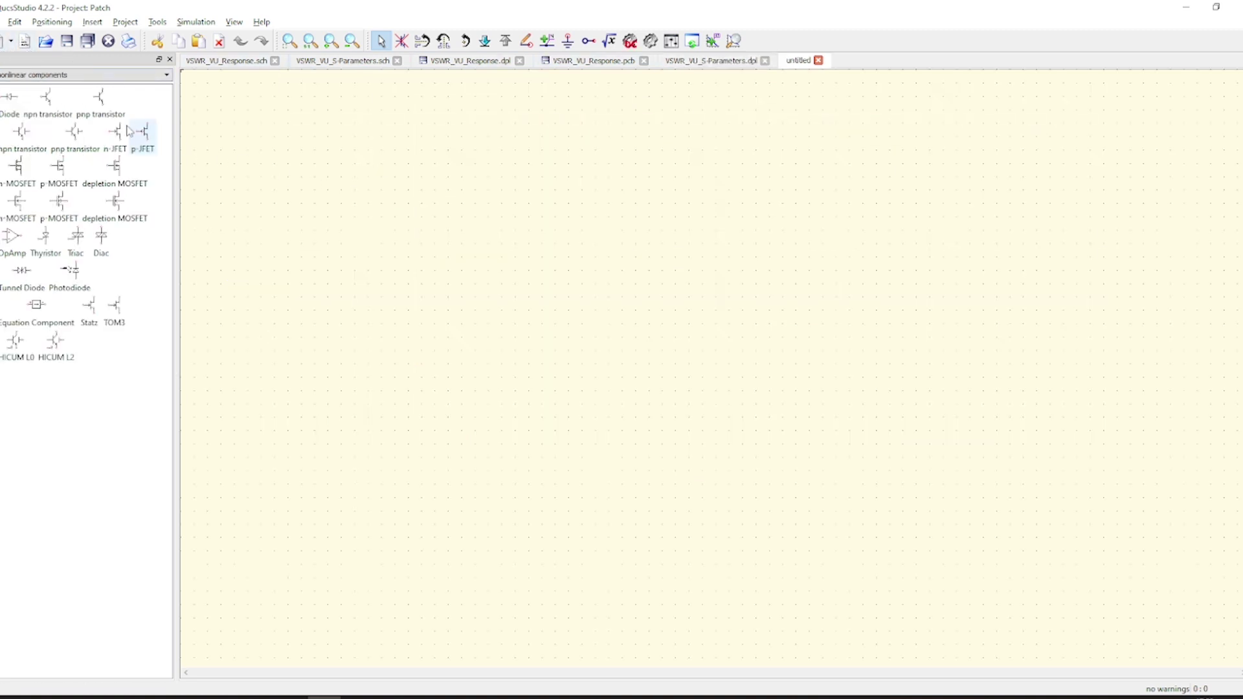
# - Place a Microstrip Line MS1 in the new schematic, comparing against MS11's 2.965 mm width
pyautogui.click(84, 74)
pyautogui.click(74, 121)
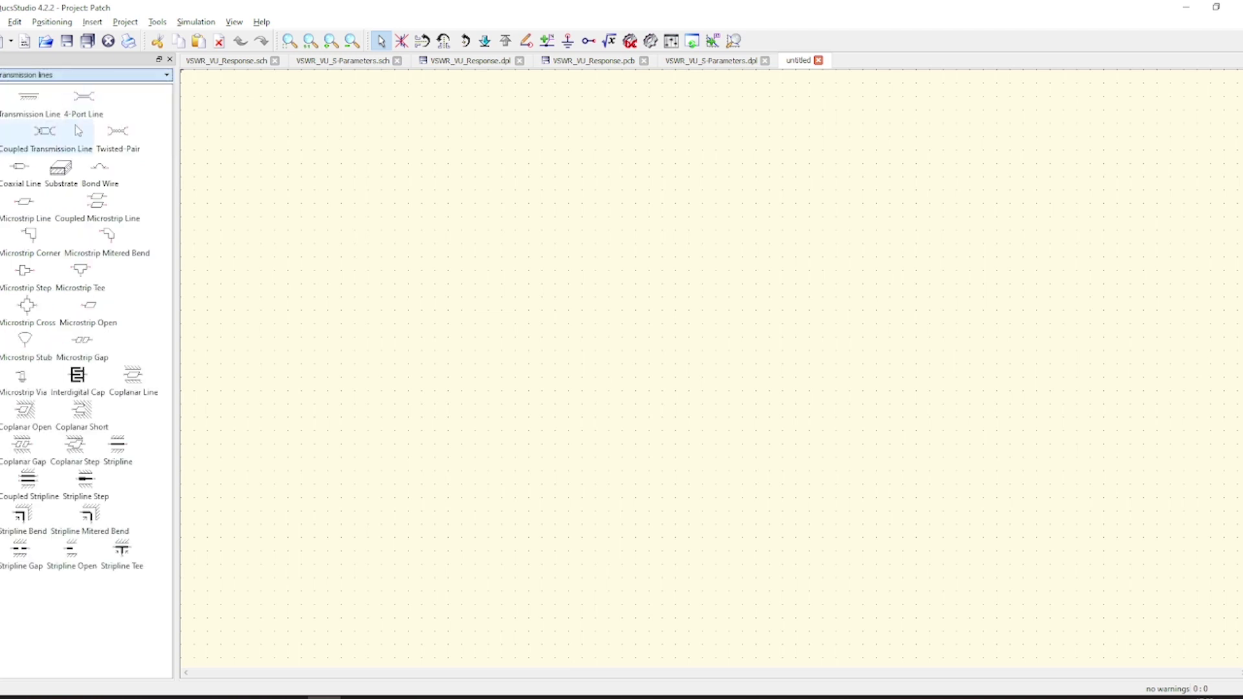
pyautogui.click(25, 204)
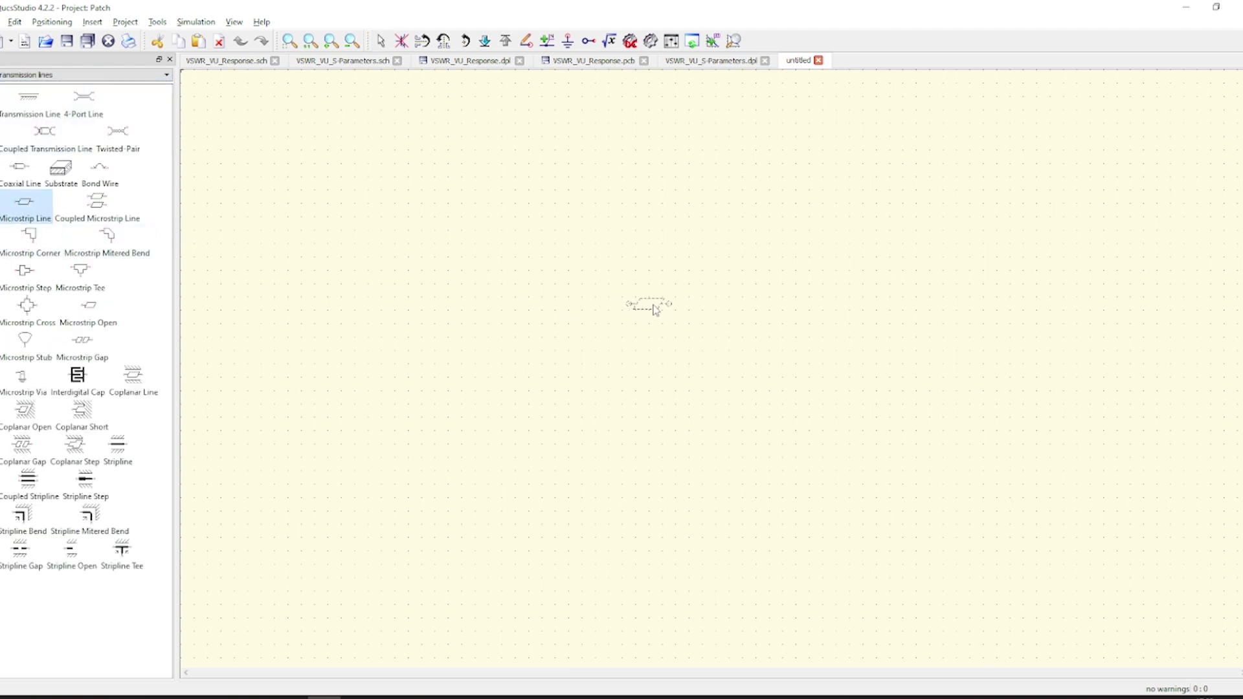
pyautogui.click(615, 277)
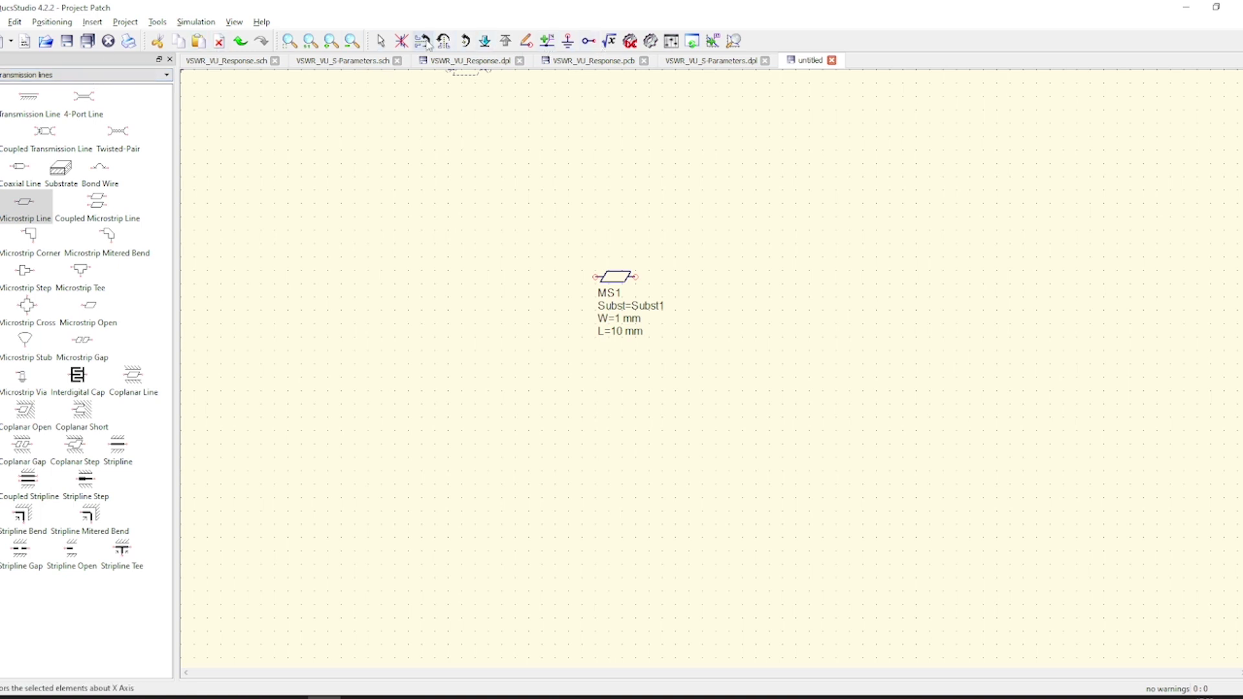
pyautogui.click(381, 41)
pyautogui.click(321, 63)
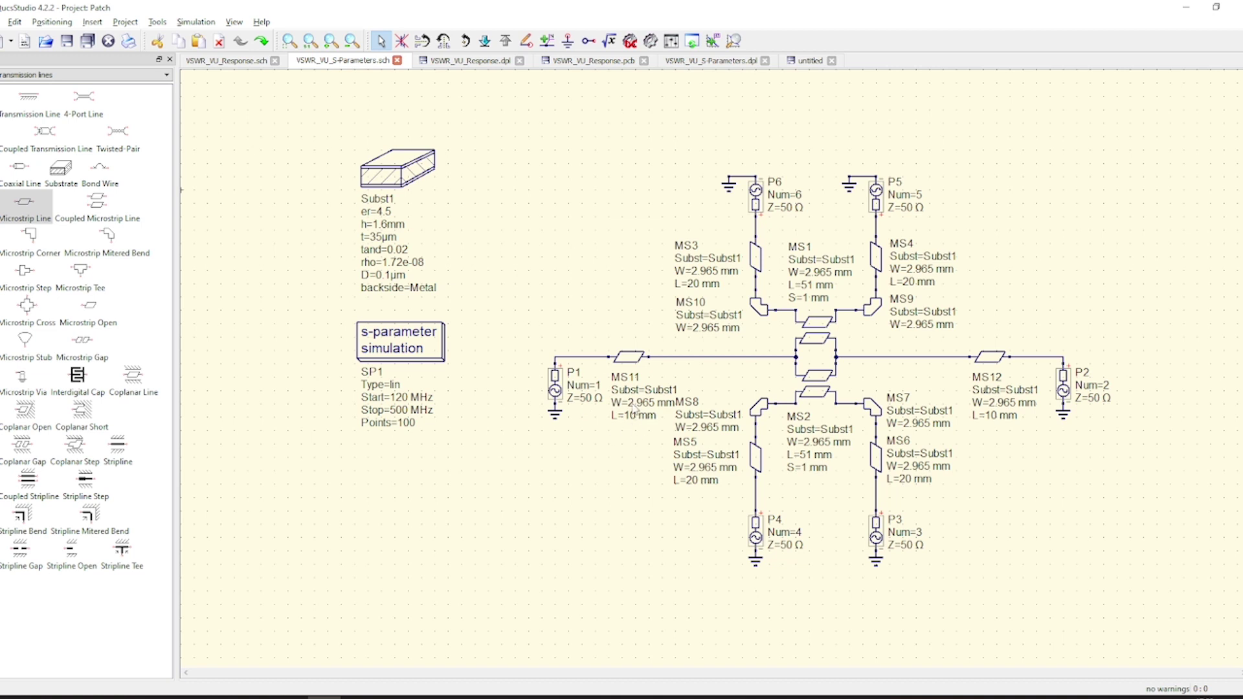
pyautogui.doubleClick(631, 410)
pyautogui.click(807, 61)
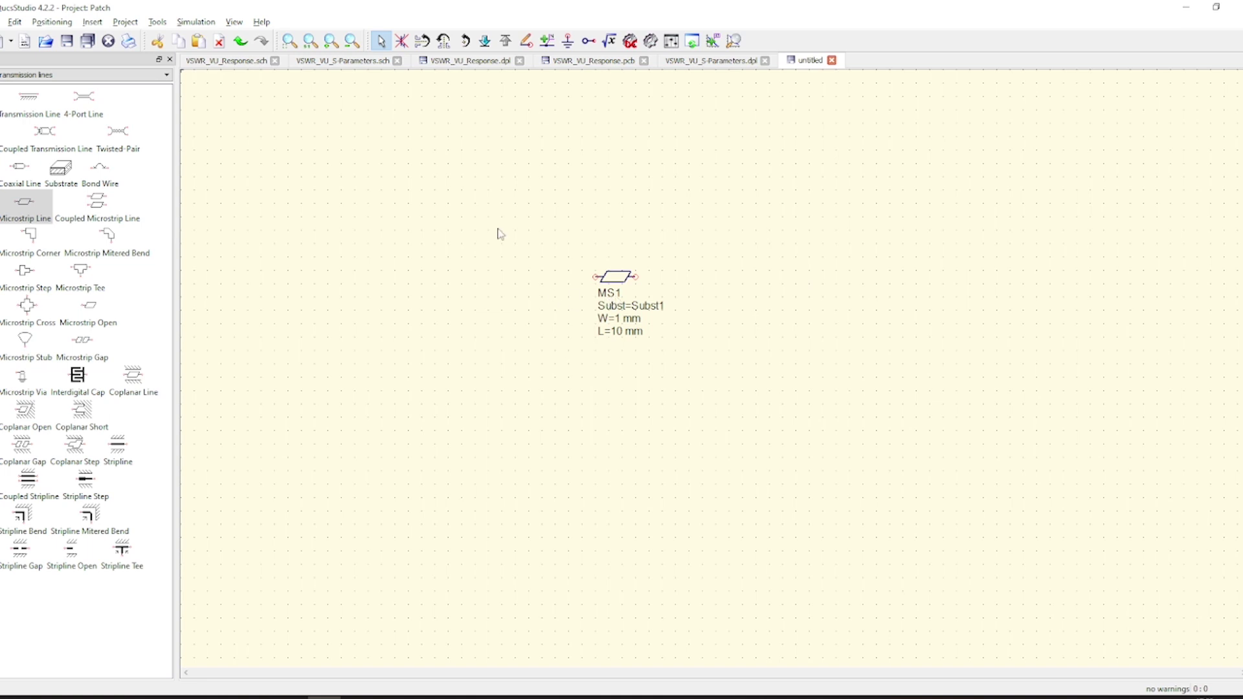
# - Add an ideal transmission line Line1, then delete it, leaving only MS1 for the layout
pyautogui.click(23, 107)
pyautogui.click(615, 173)
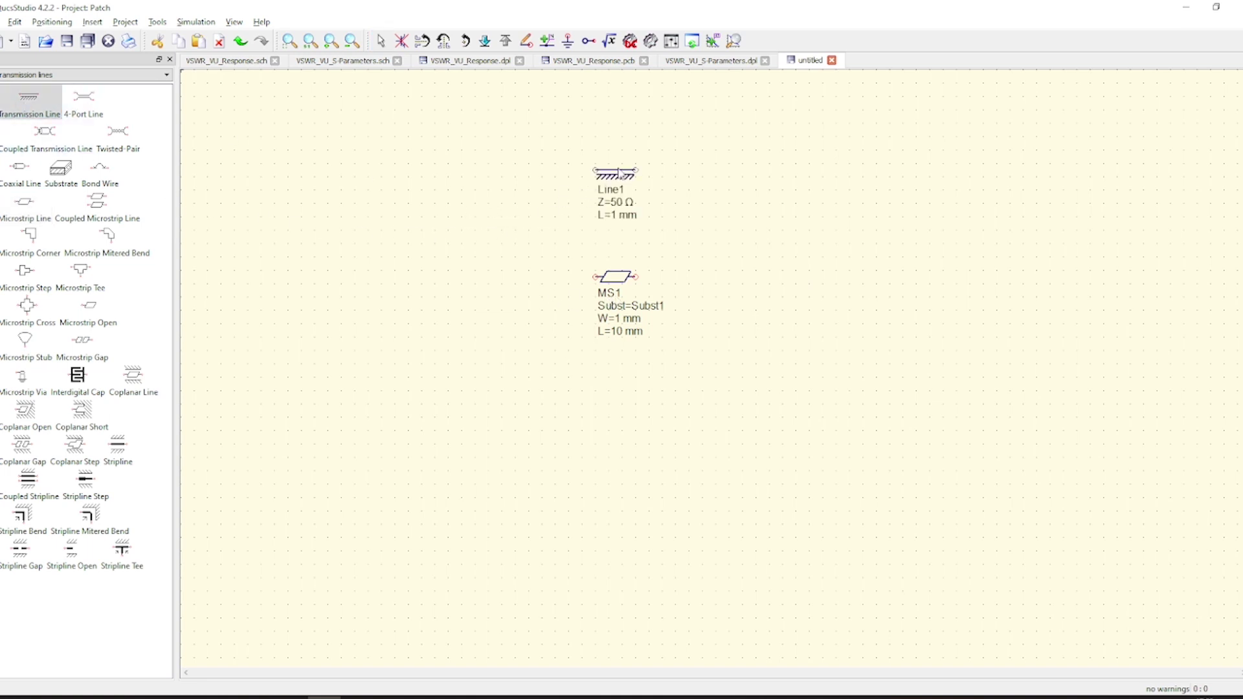
pyautogui.press('Escape')
pyautogui.click(622, 181)
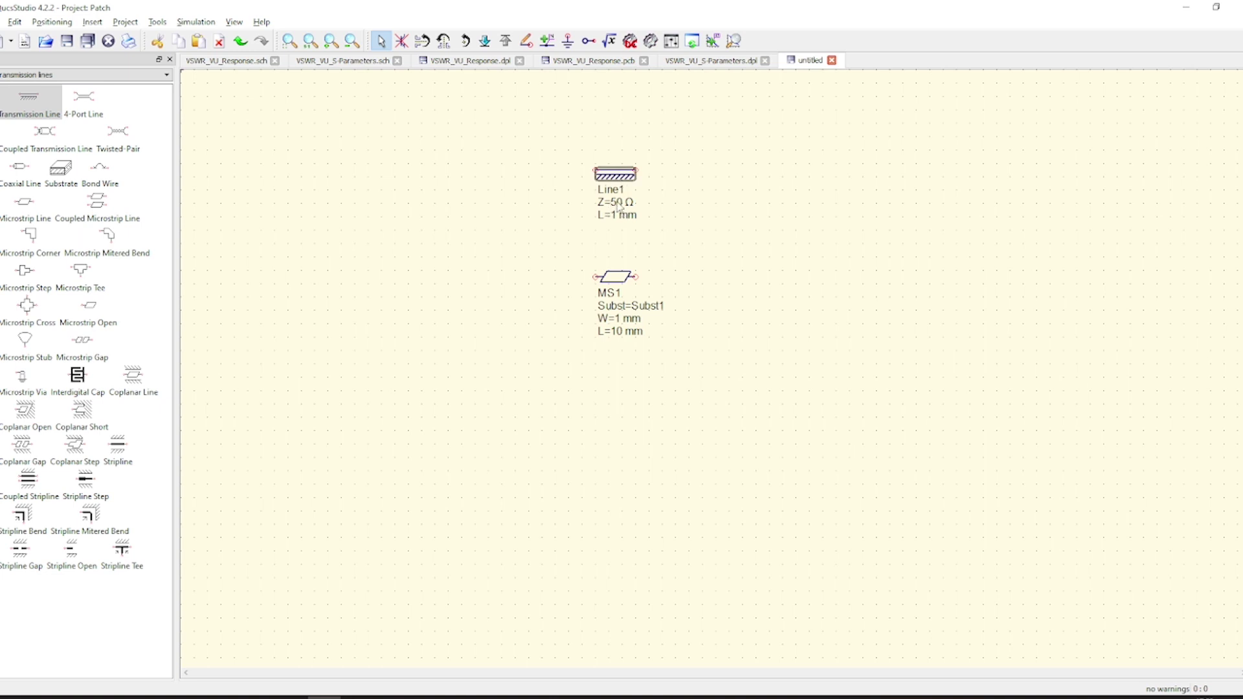
pyautogui.press('Delete')
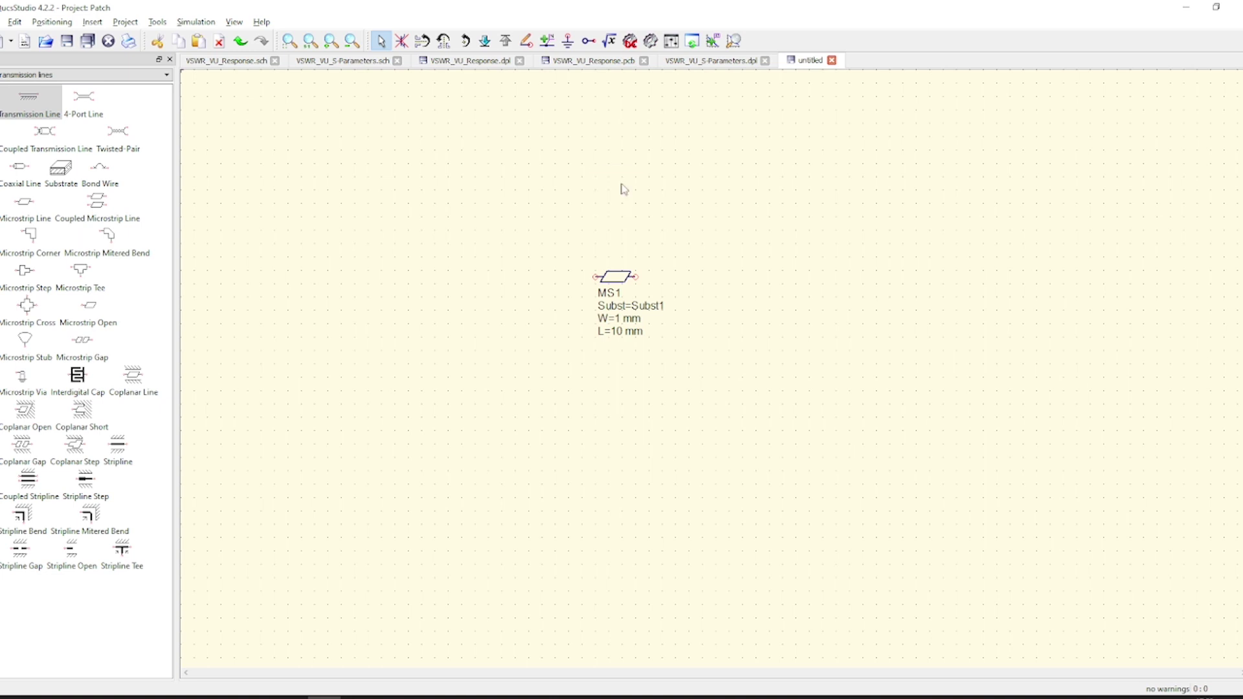
pyautogui.click(613, 277)
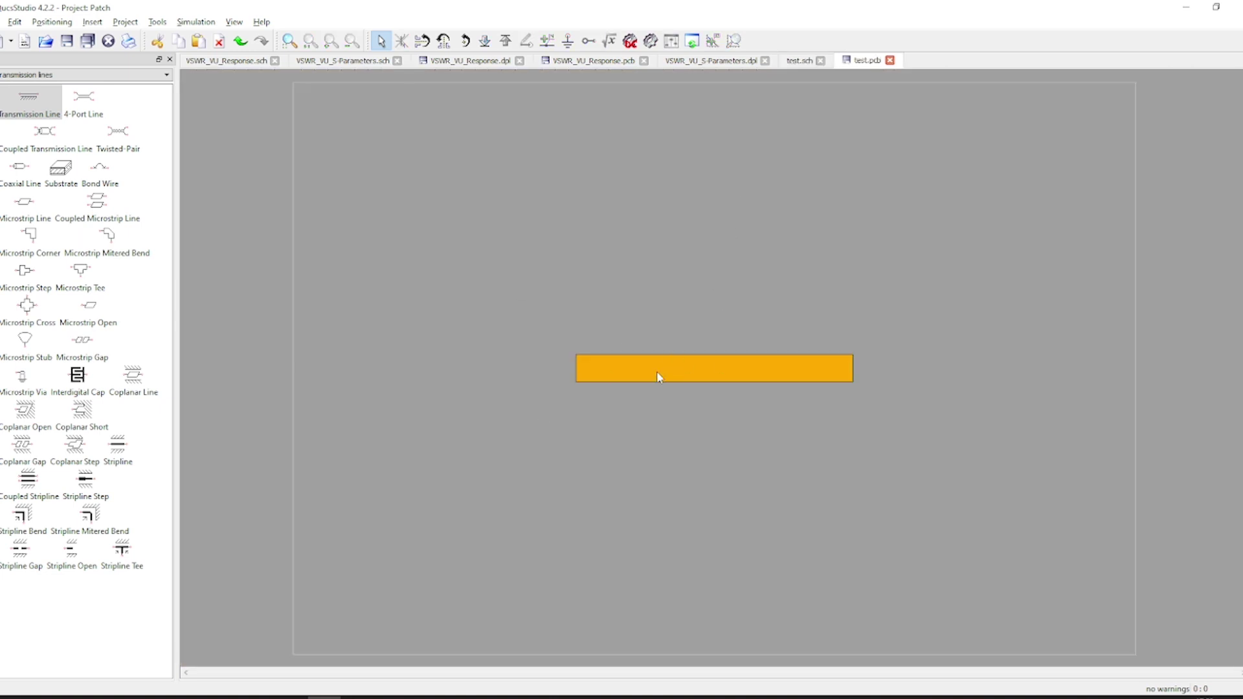
# - Inspect the copper strip's properties without changes, then confirm MS1 keeps L=10 mm in test.sch
pyautogui.doubleClick(775, 368)
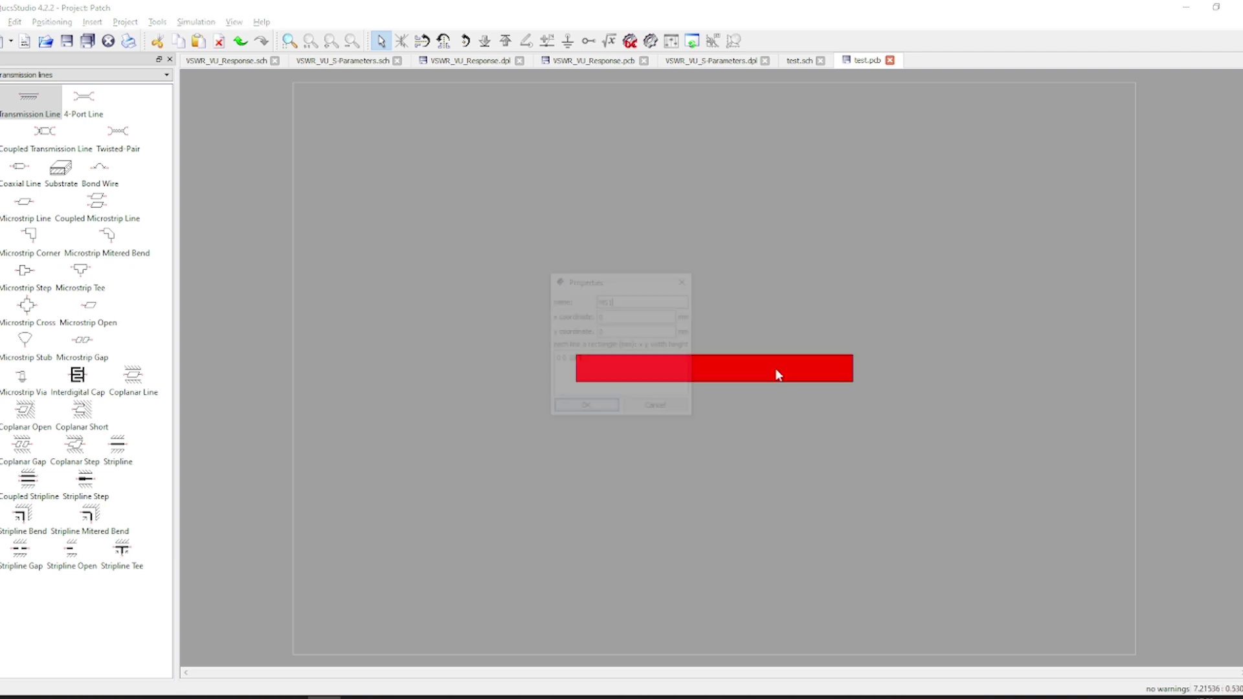
pyautogui.click(673, 409)
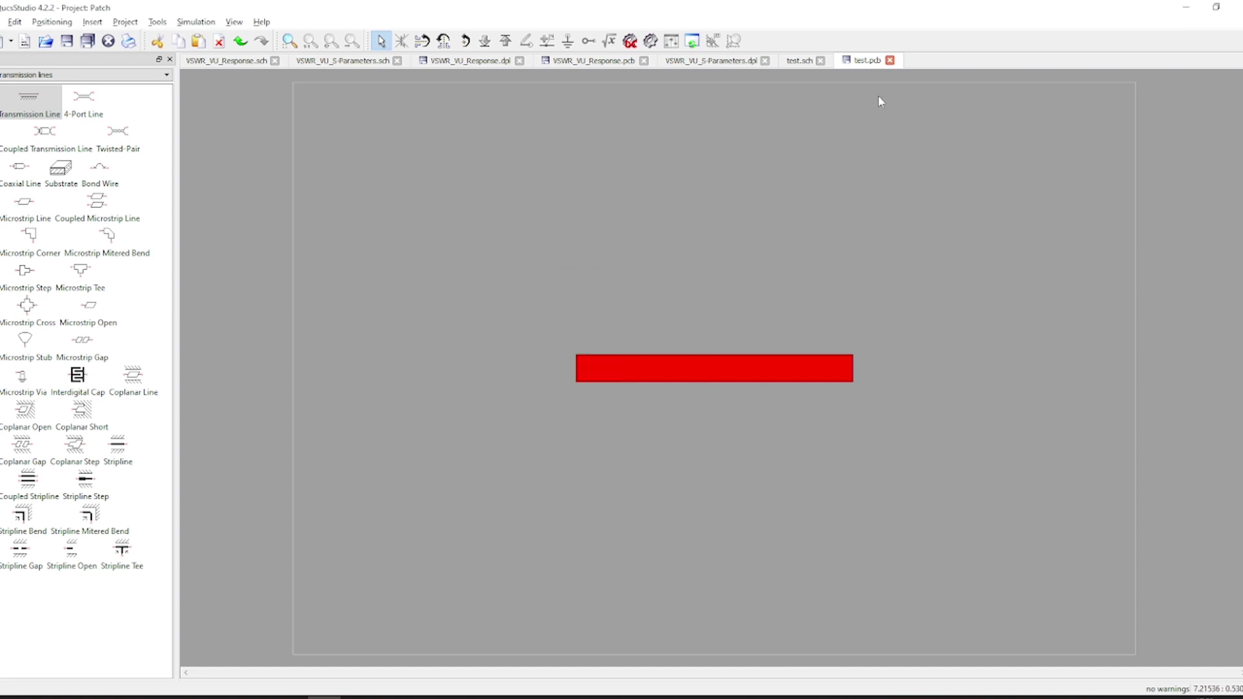
pyautogui.click(802, 65)
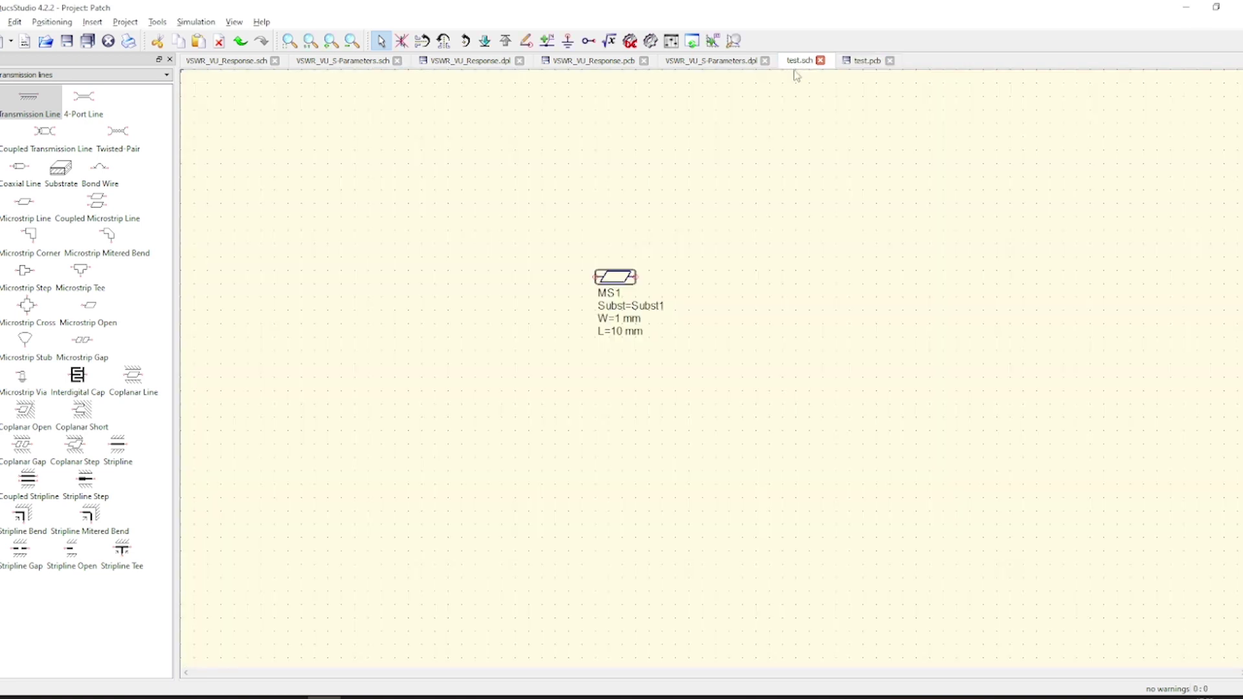
pyautogui.click(615, 330)
pyautogui.click(643, 373)
pyautogui.click(152, 26)
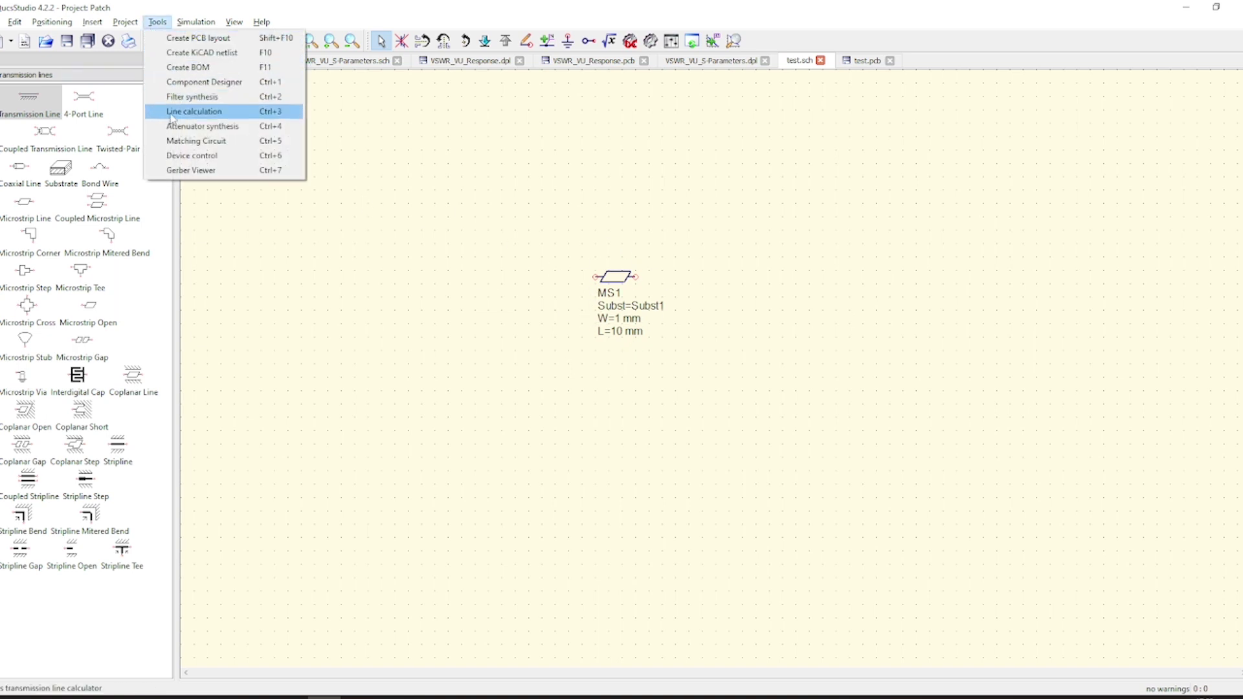
# - Browse the calculator's stripline, coplanar, coaxial and rectangular waveguide models, then return to microstrip
pyautogui.click(173, 115)
pyautogui.moveTo(383, 125); pyautogui.dragTo(807, 179)
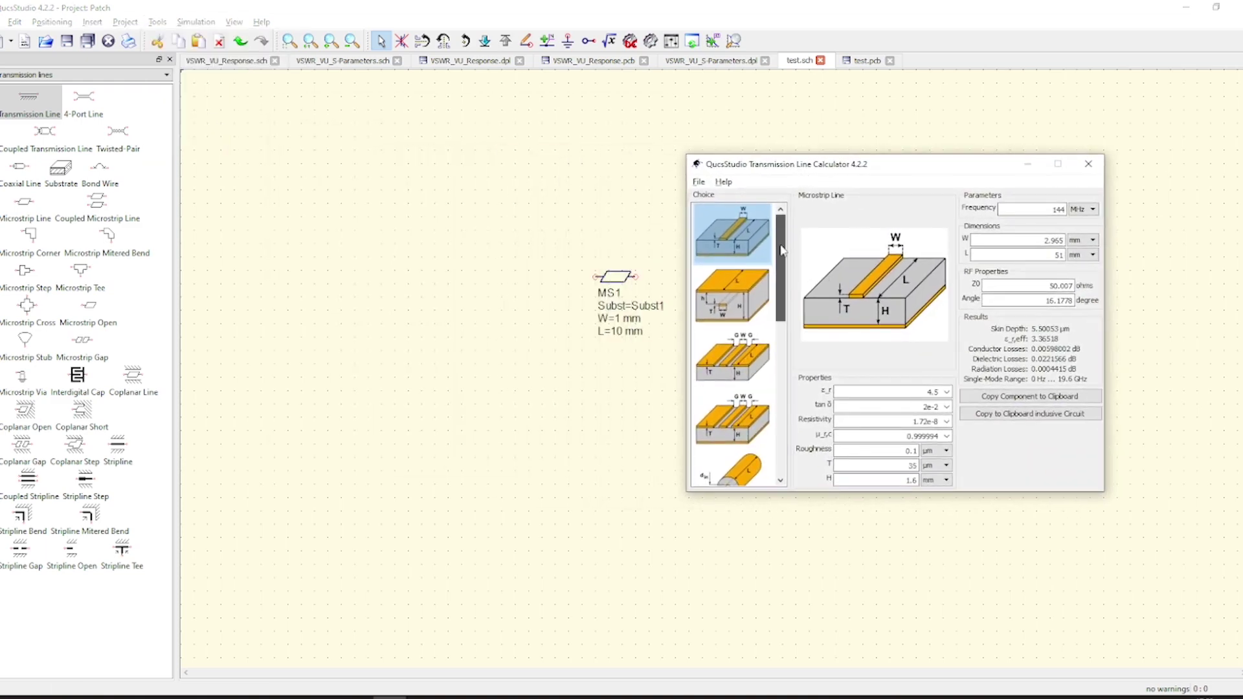
pyautogui.click(752, 299)
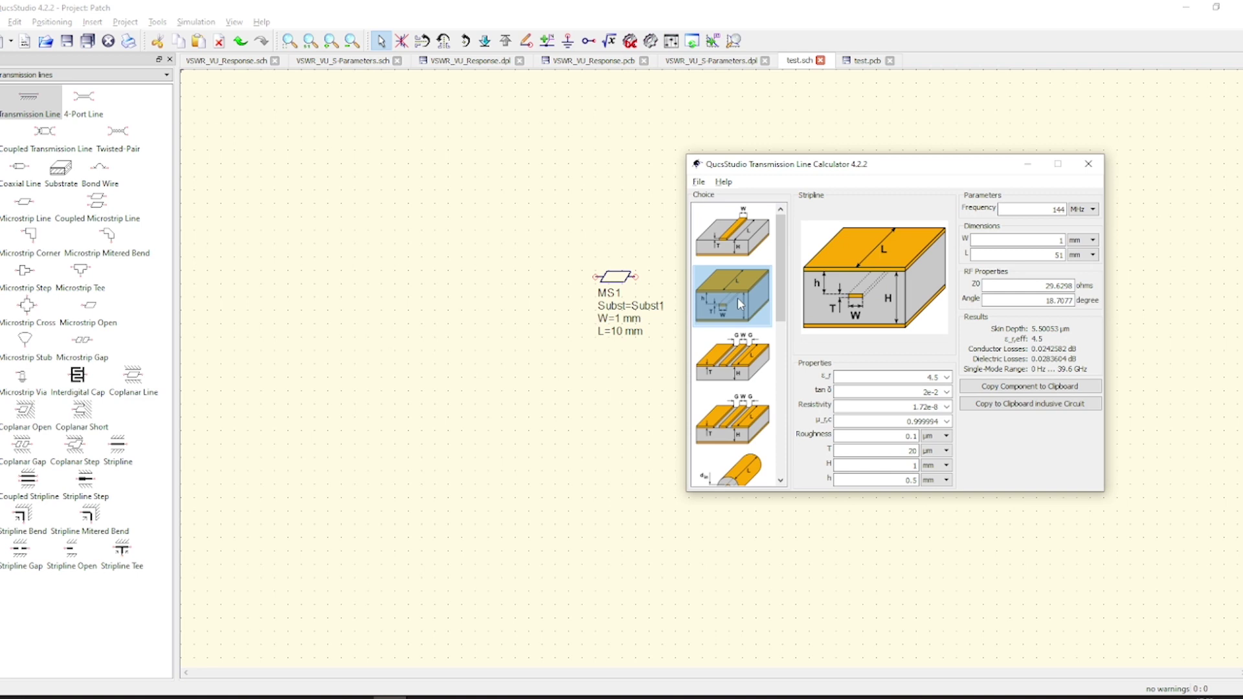
pyautogui.click(744, 379)
pyautogui.moveTo(781, 310)
pyautogui.mouseDown()
pyautogui.moveTo(784, 344)
pyautogui.moveTo(788, 332)
pyautogui.mouseUp()
pyautogui.click(739, 335)
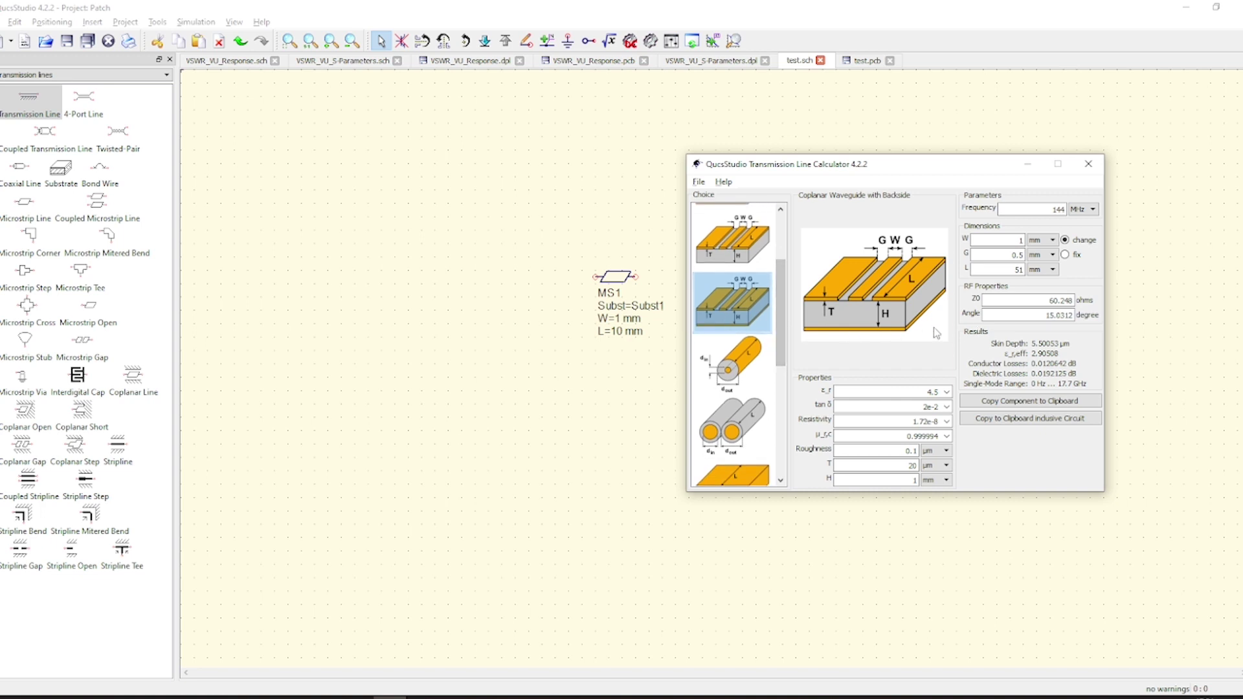
pyautogui.click(726, 362)
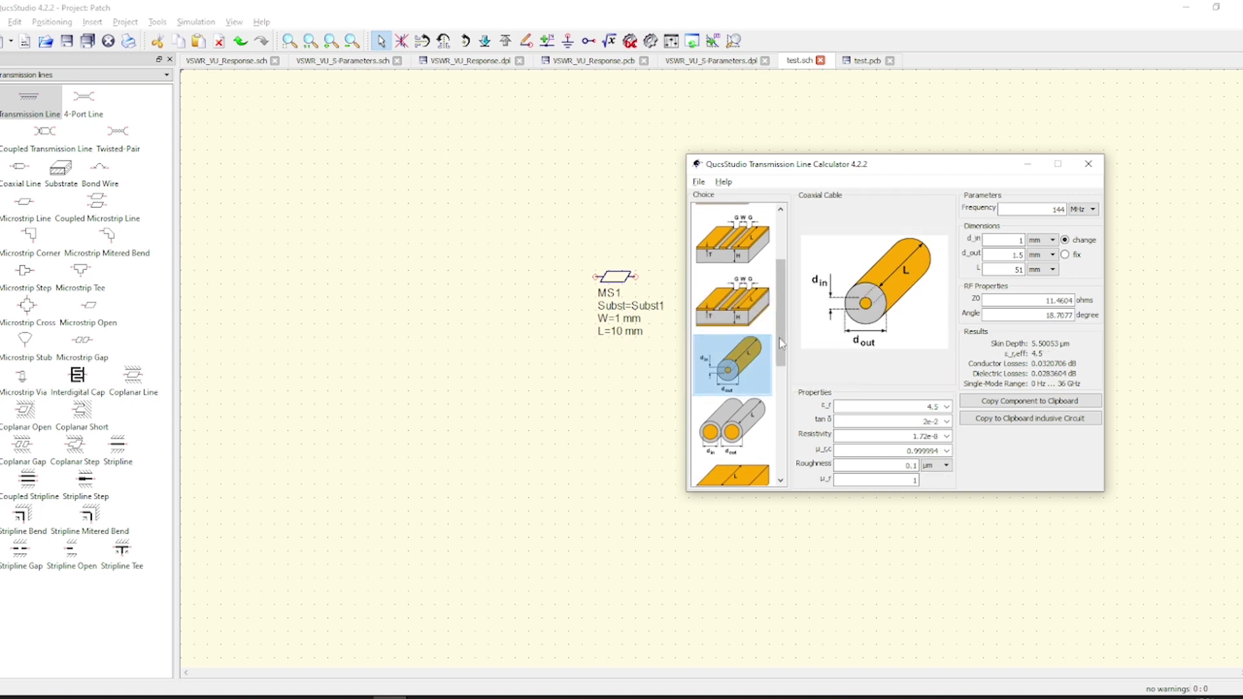
pyautogui.moveTo(780, 336); pyautogui.dragTo(781, 239)
pyautogui.click(731, 272)
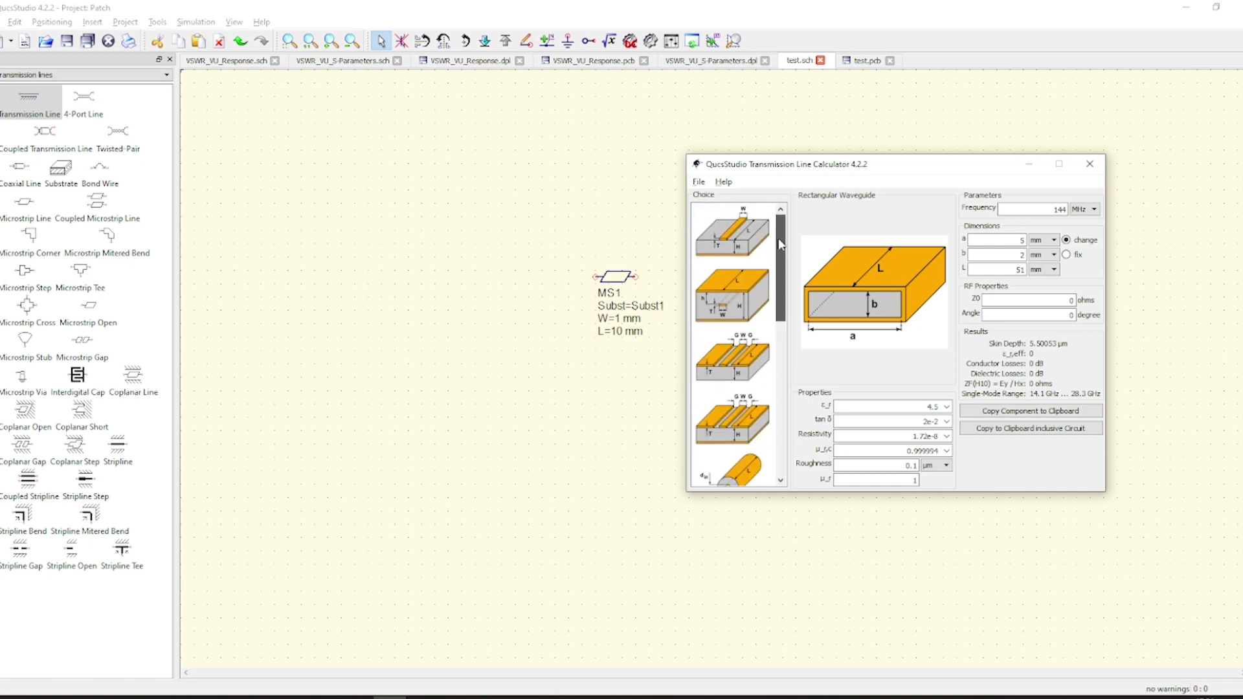
pyautogui.click(730, 247)
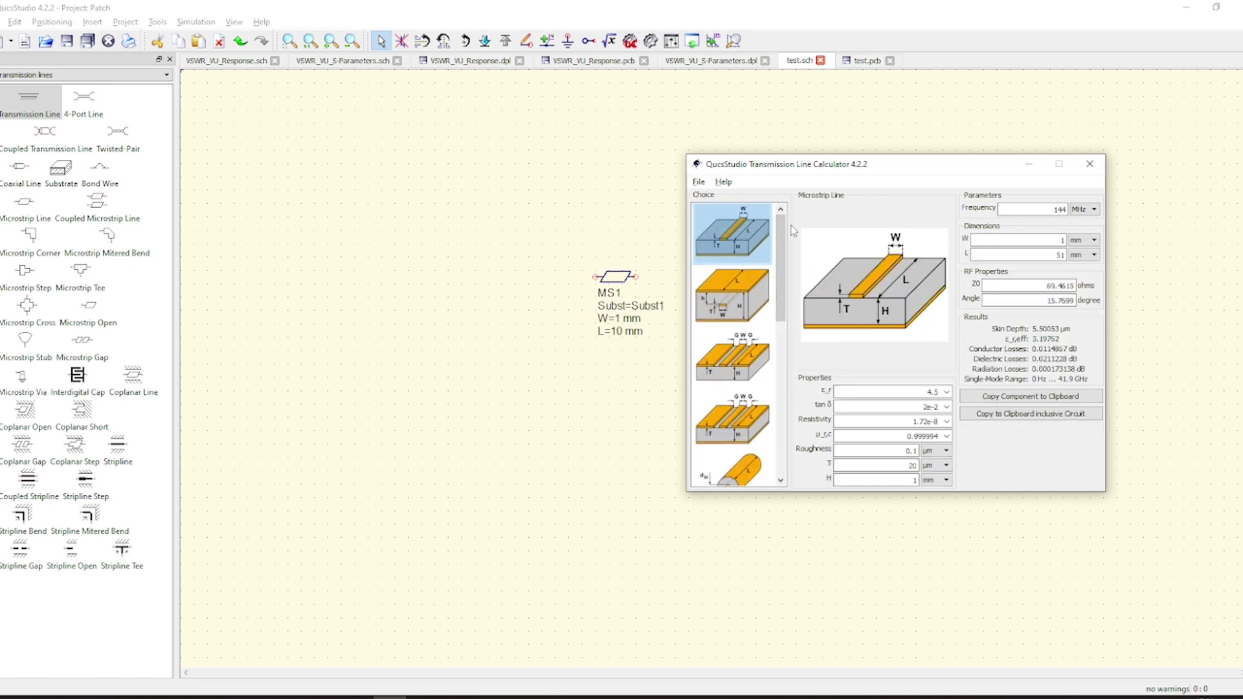
# - Set the microstrip substrate to FR4 (εr 4.5), height 1.6 mm and copper thickness 35 µm
pyautogui.doubleClick(1056, 210)
pyautogui.write('0')
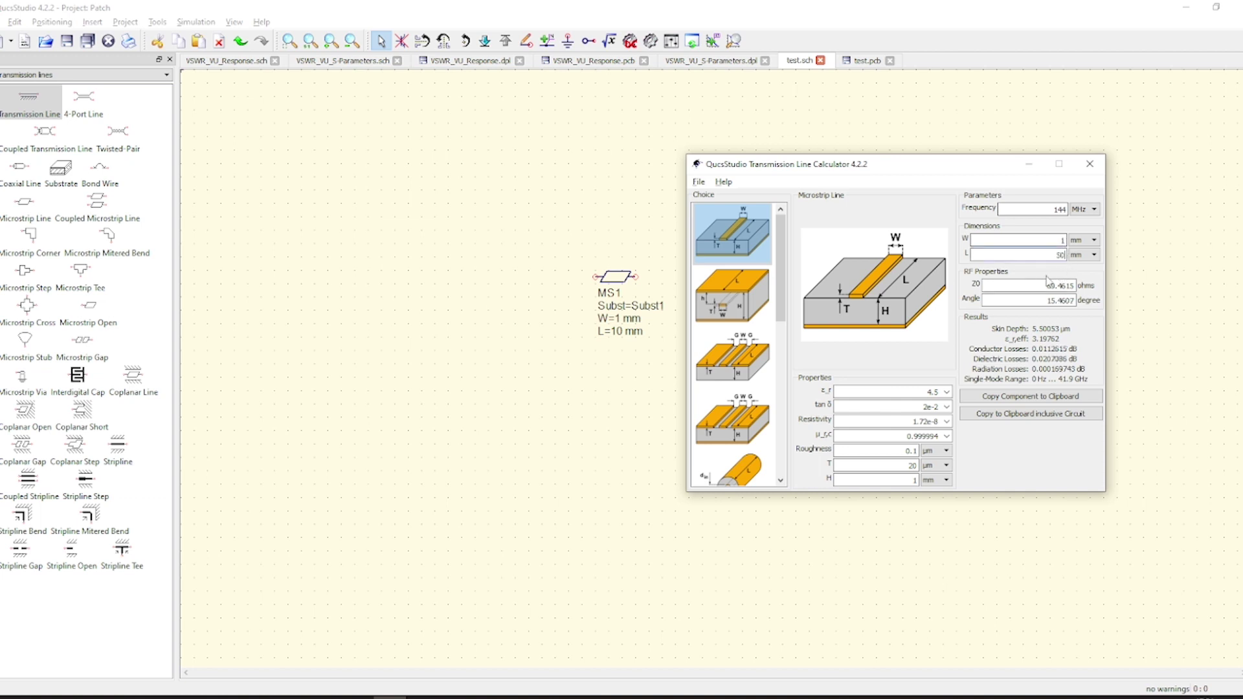
pyautogui.click(946, 393)
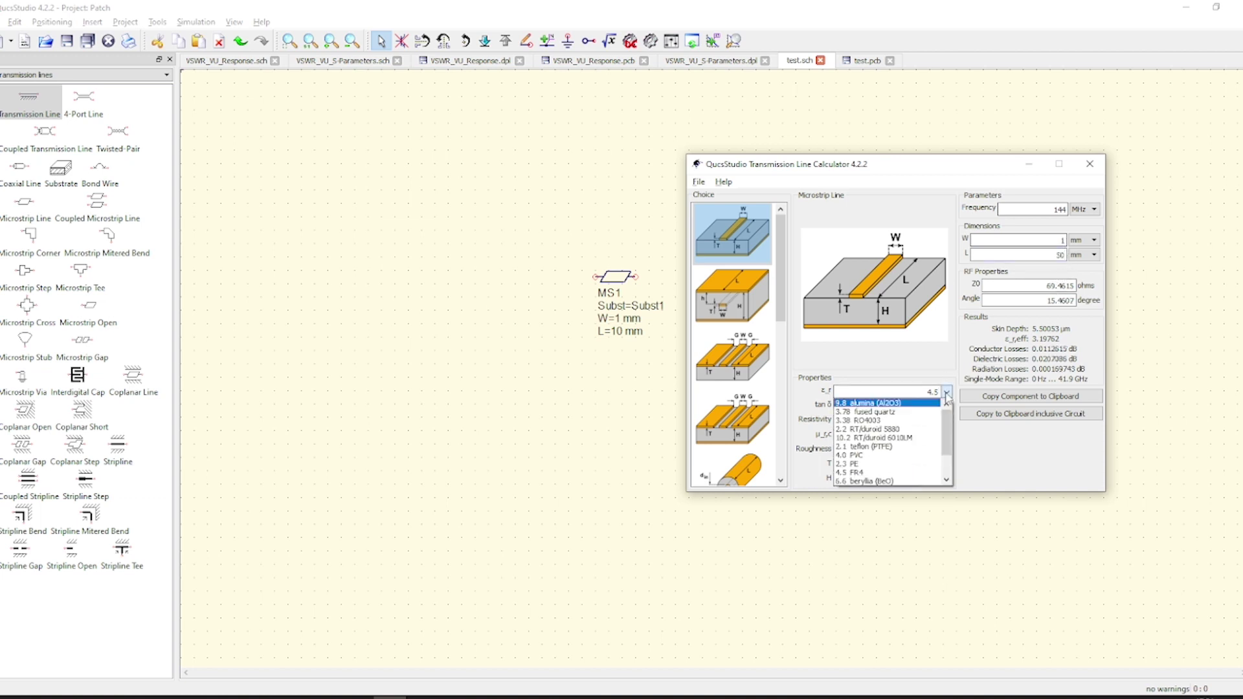
pyautogui.press('Down')
pyautogui.press('Down')
pyautogui.press('Down')
pyautogui.press('Down')
pyautogui.press('Down')
pyautogui.press('Down')
pyautogui.press('Down')
pyautogui.press('Down')
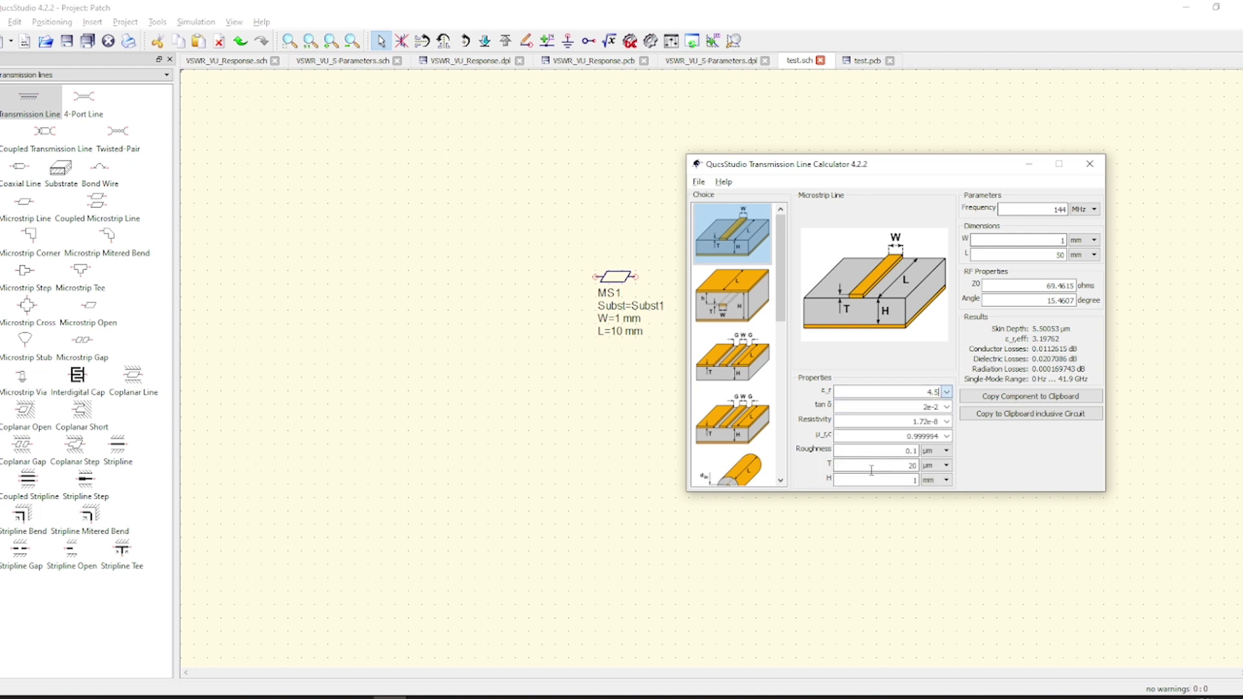
pyautogui.press('Return')
pyautogui.write('.6')
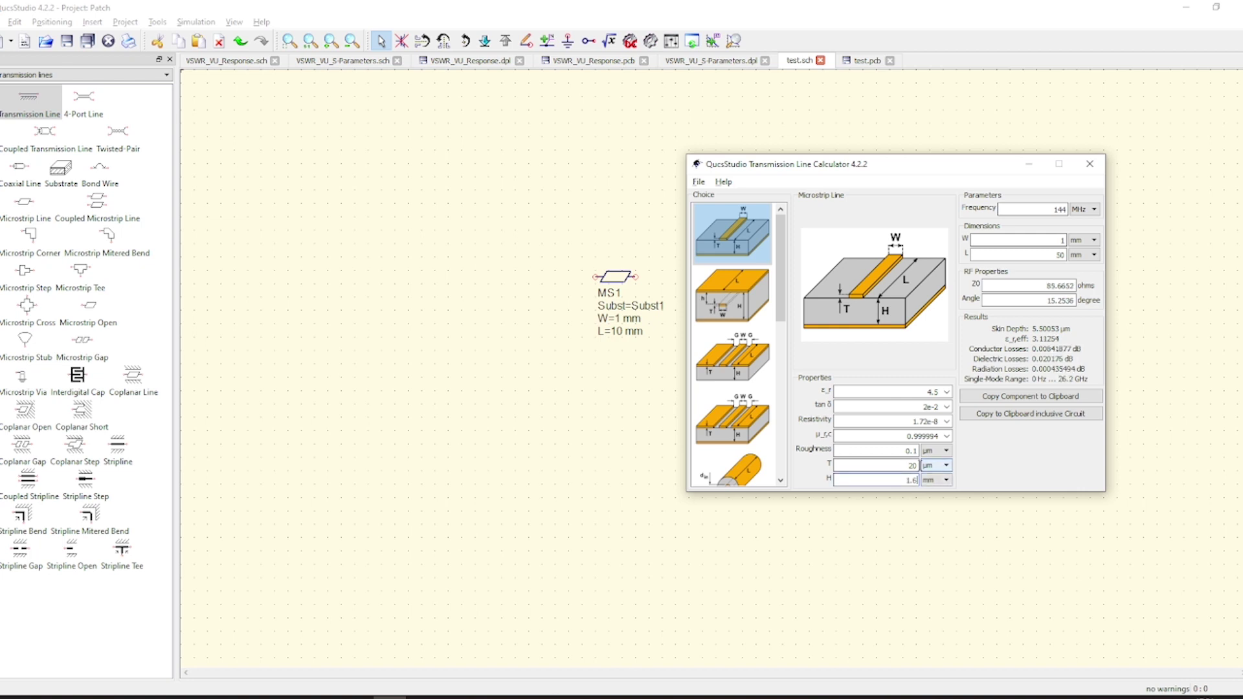
pyautogui.doubleClick(912, 465)
pyautogui.write('35')
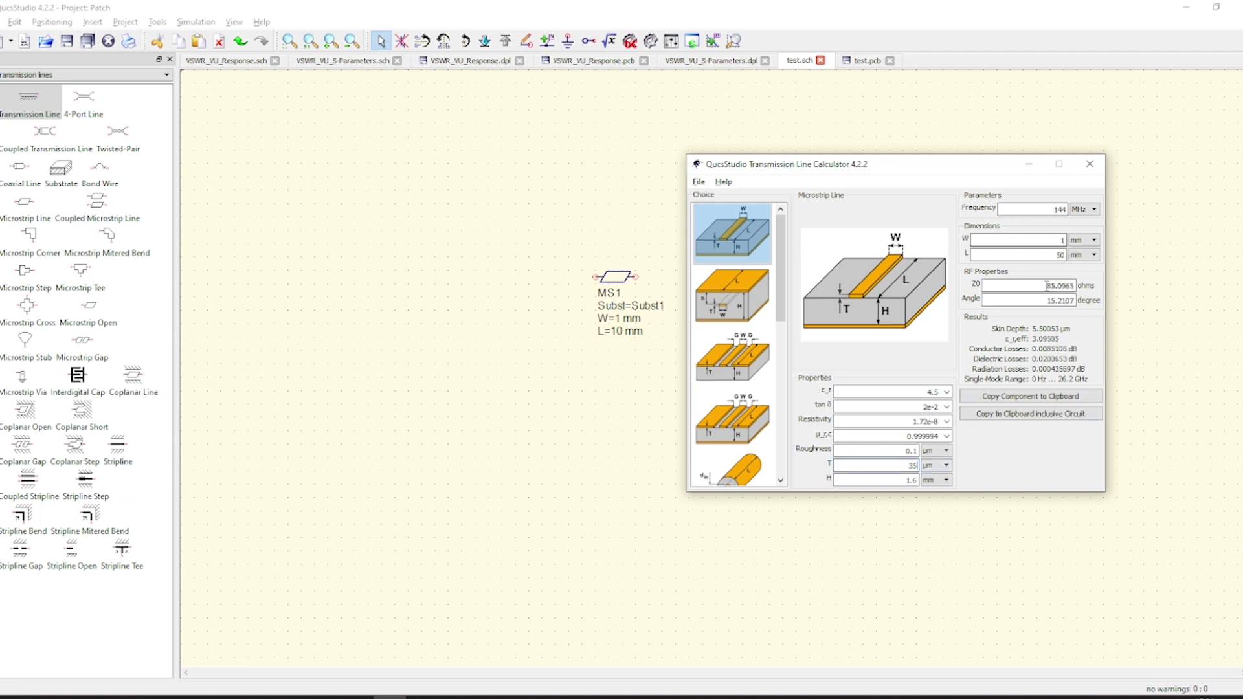
# - Adjust the strip width by trial until Z0 reads 50 Ω at W=2.965 mm
pyautogui.doubleClick(1046, 286)
pyautogui.click(1062, 240)
pyautogui.write('2')
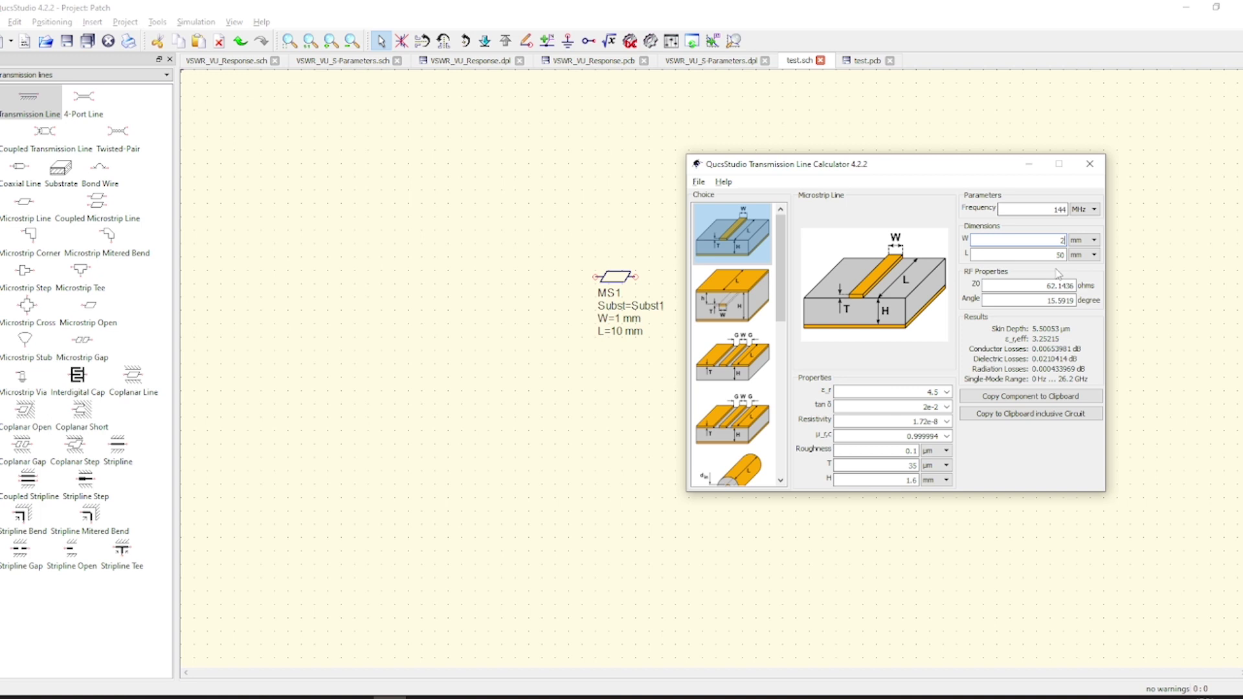
pyautogui.write('.965')
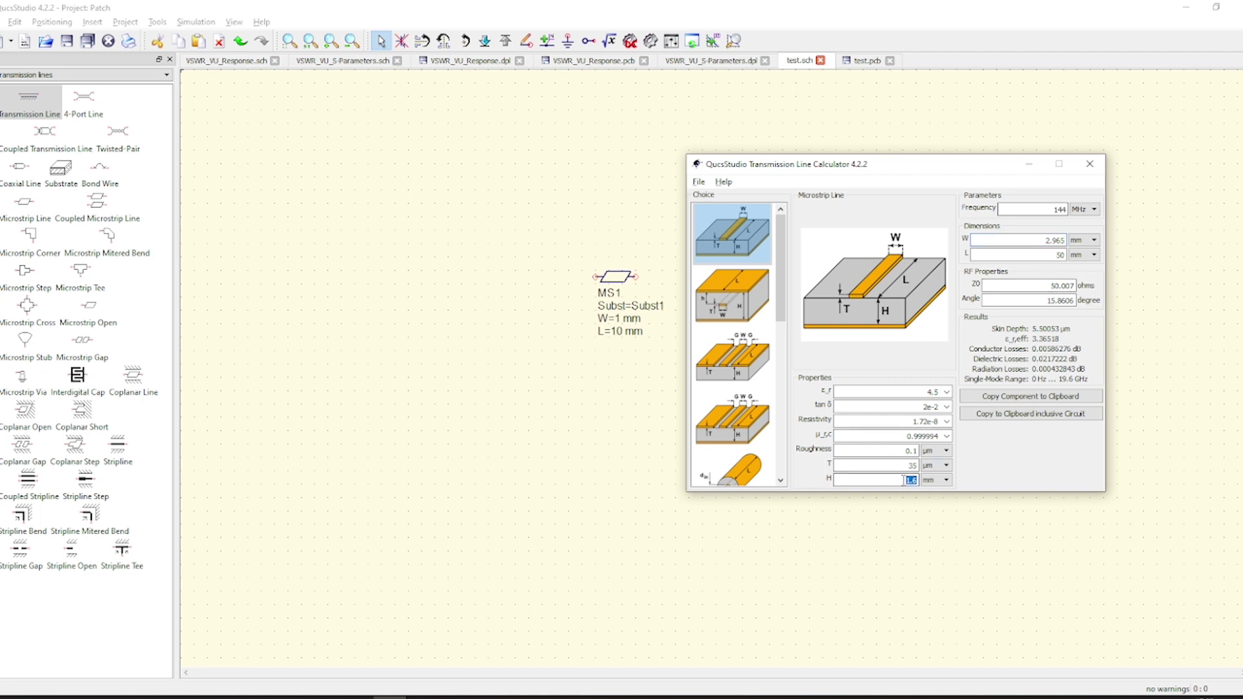
# - Re-enter the substrate values, setting the height back to 1.6 mm
pyautogui.write('0.8')
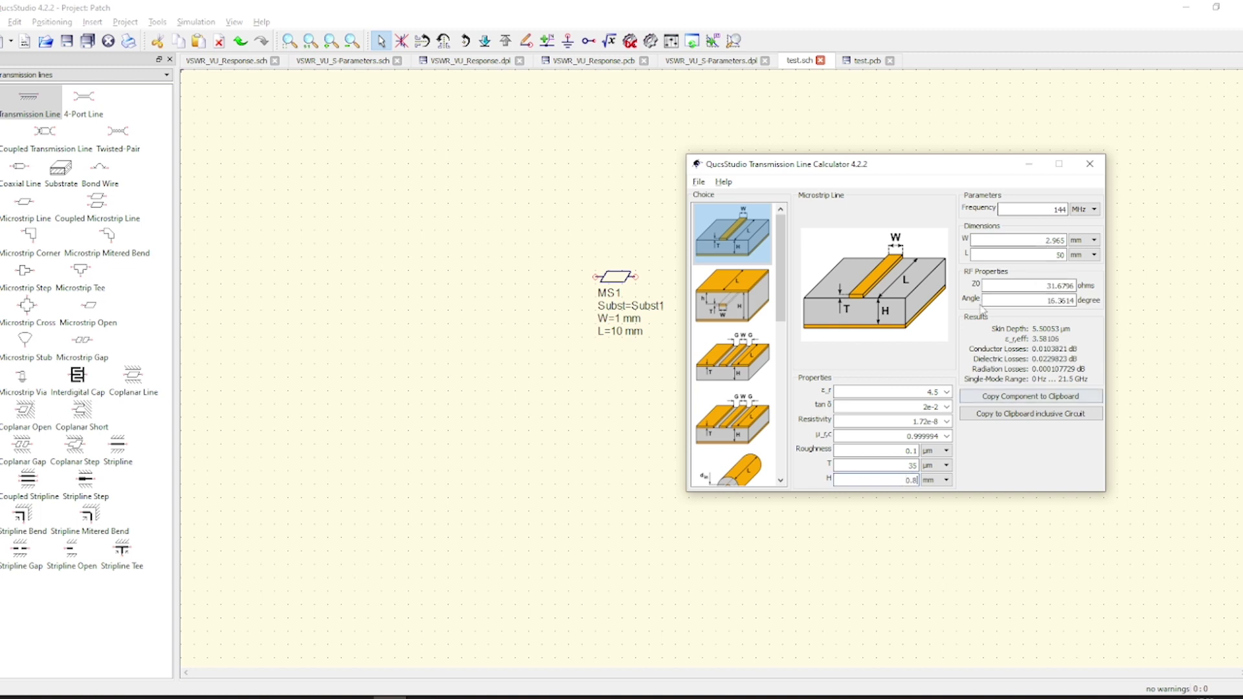
pyautogui.moveTo(903, 479); pyautogui.dragTo(935, 487)
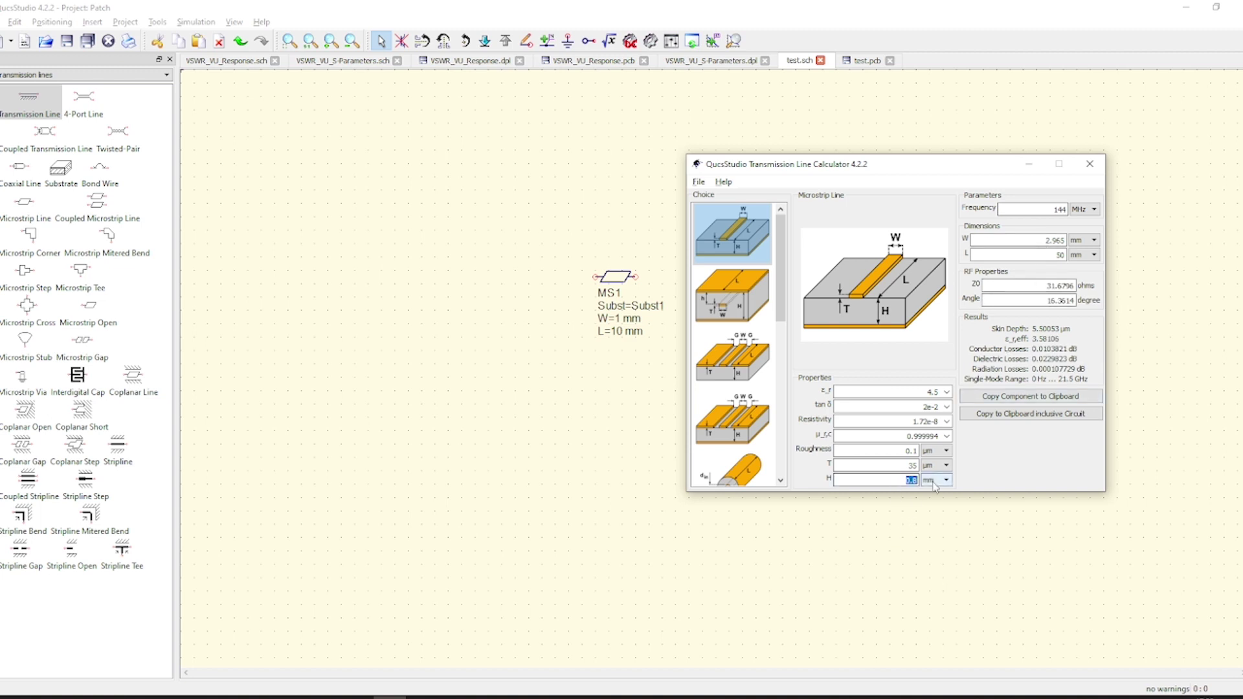
pyautogui.write('1.6')
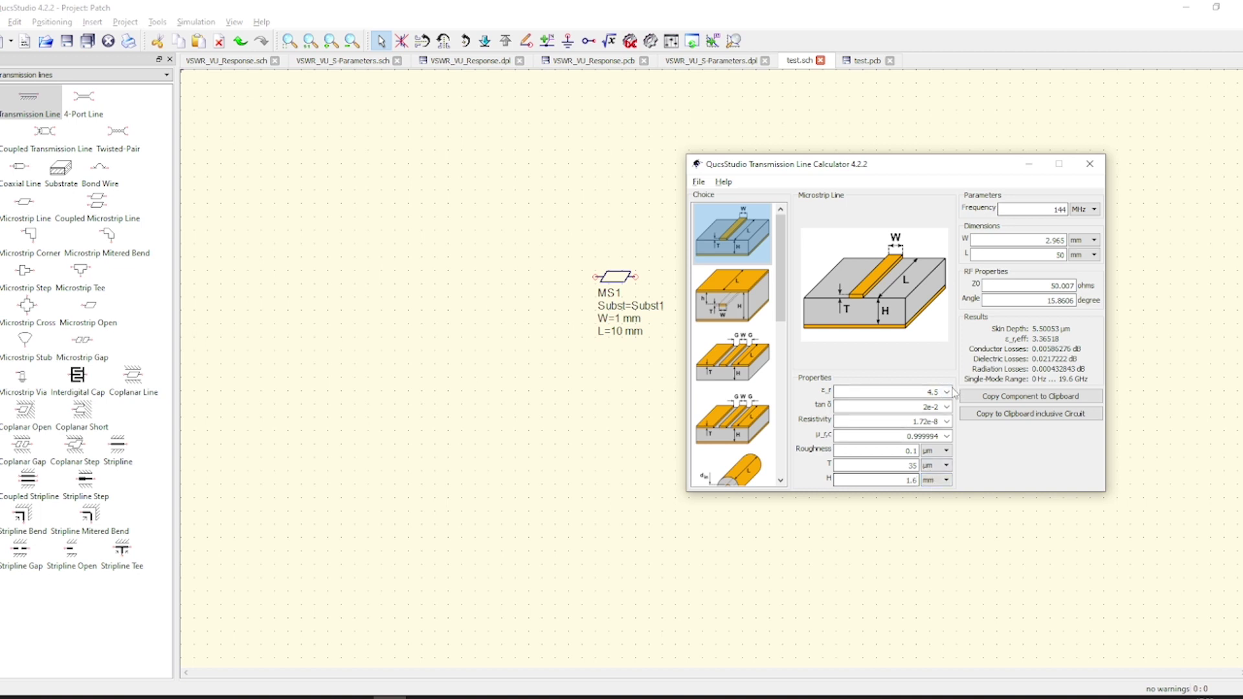
# - Compare RO4003 (εr 3.38) with FR4 (εr 4.5), note W=2.965 mm, and close the calculator
pyautogui.click(949, 392)
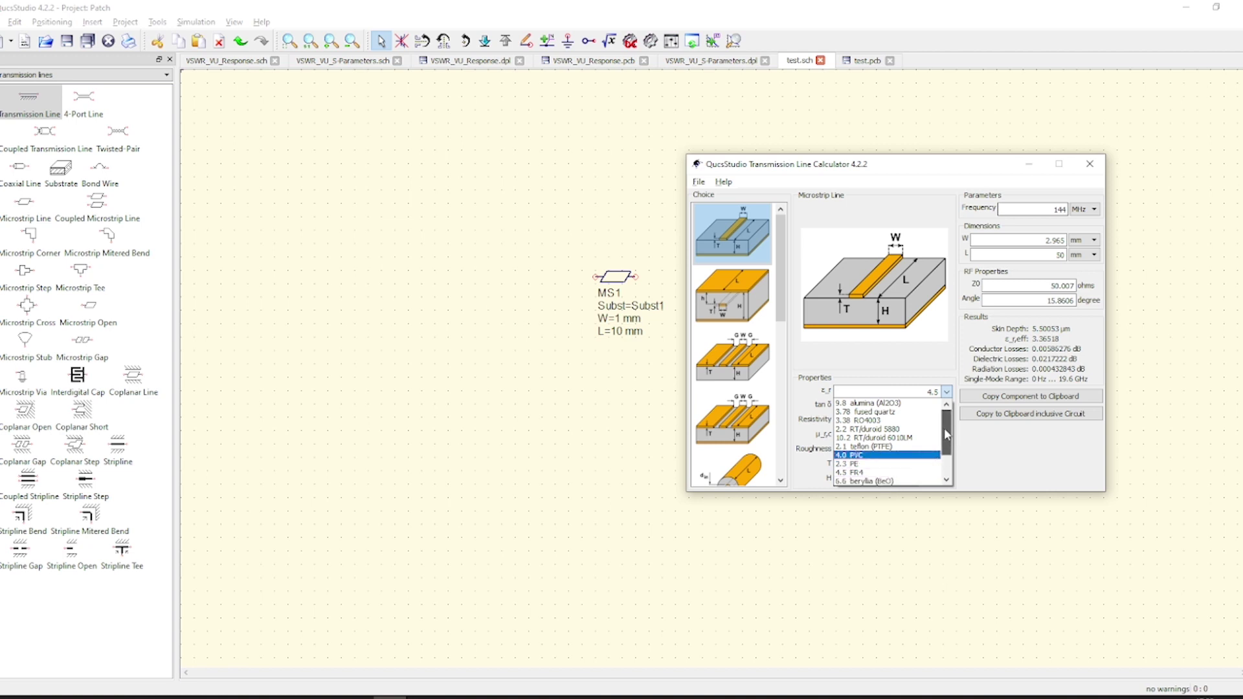
pyautogui.click(875, 421)
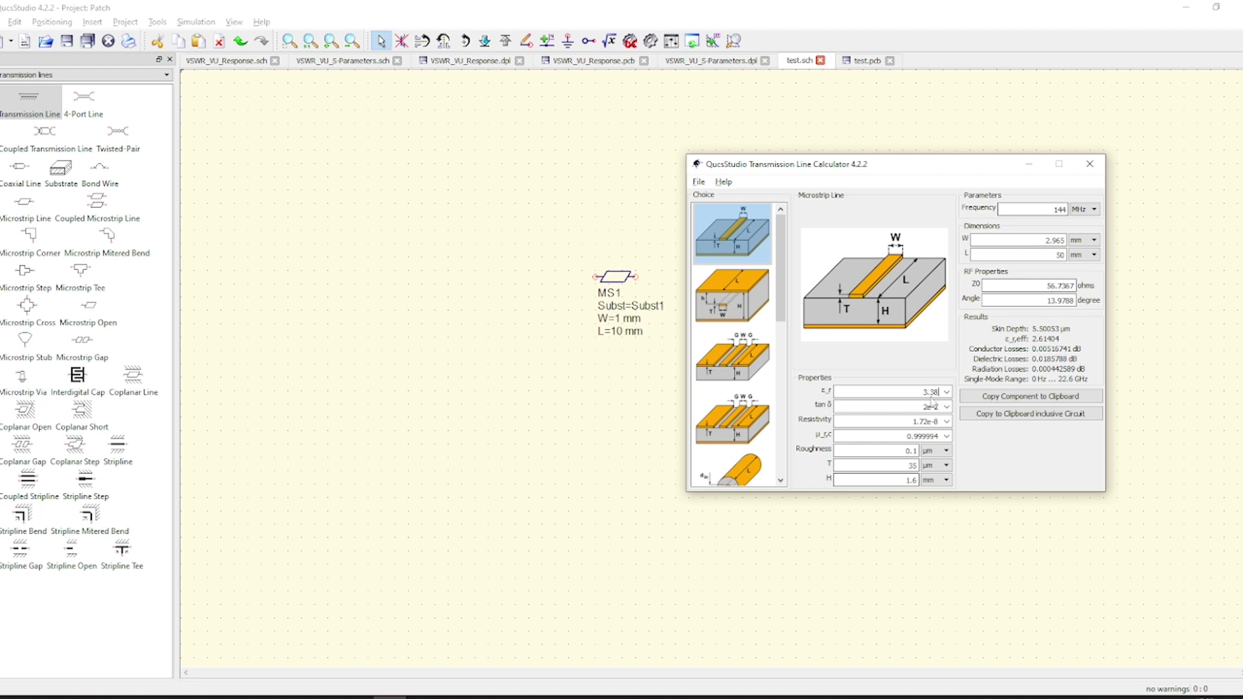
pyautogui.click(946, 392)
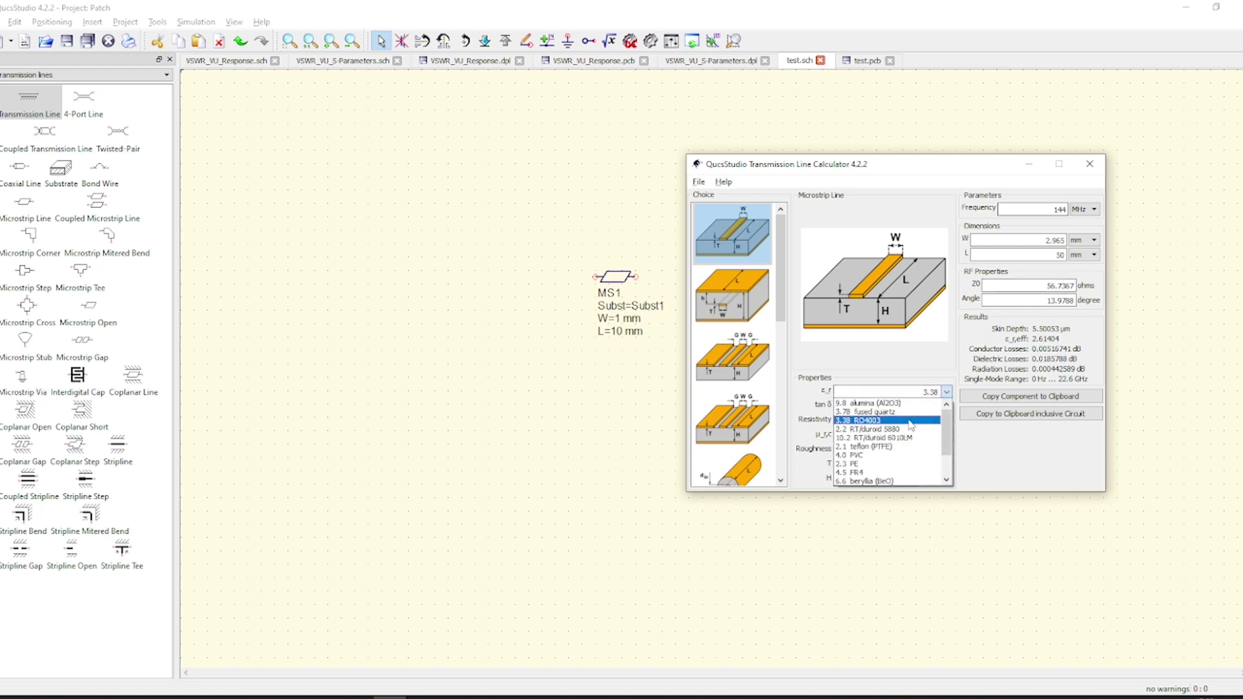
pyautogui.click(886, 473)
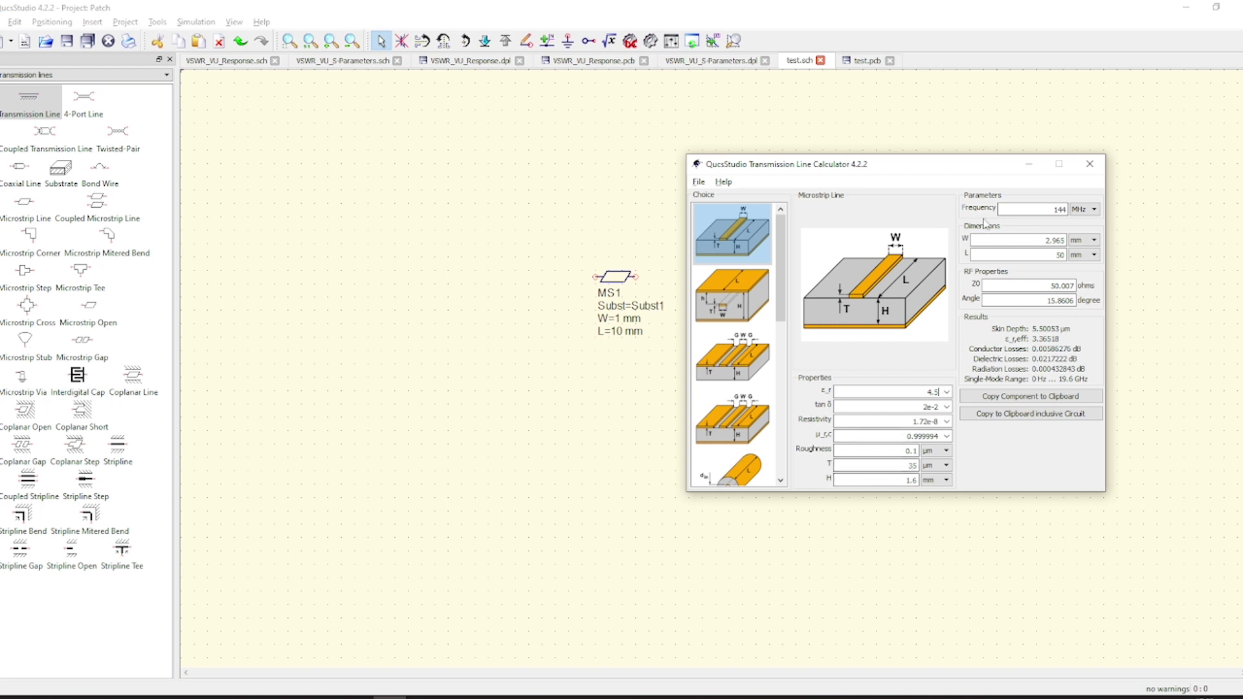
pyautogui.moveTo(1044, 240); pyautogui.dragTo(1056, 240)
pyautogui.click(1090, 164)
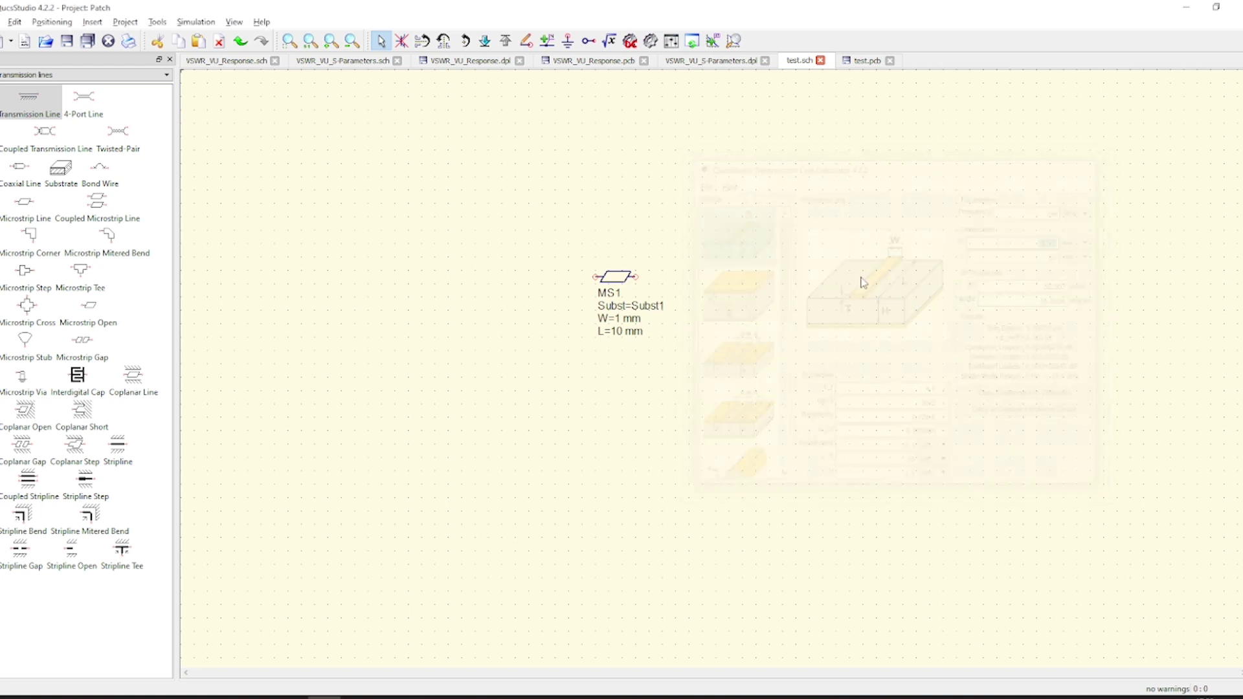
# - Set MS1's width to 2.965 mm and its length to 50 mm on the schematic
pyautogui.doubleClick(620, 332)
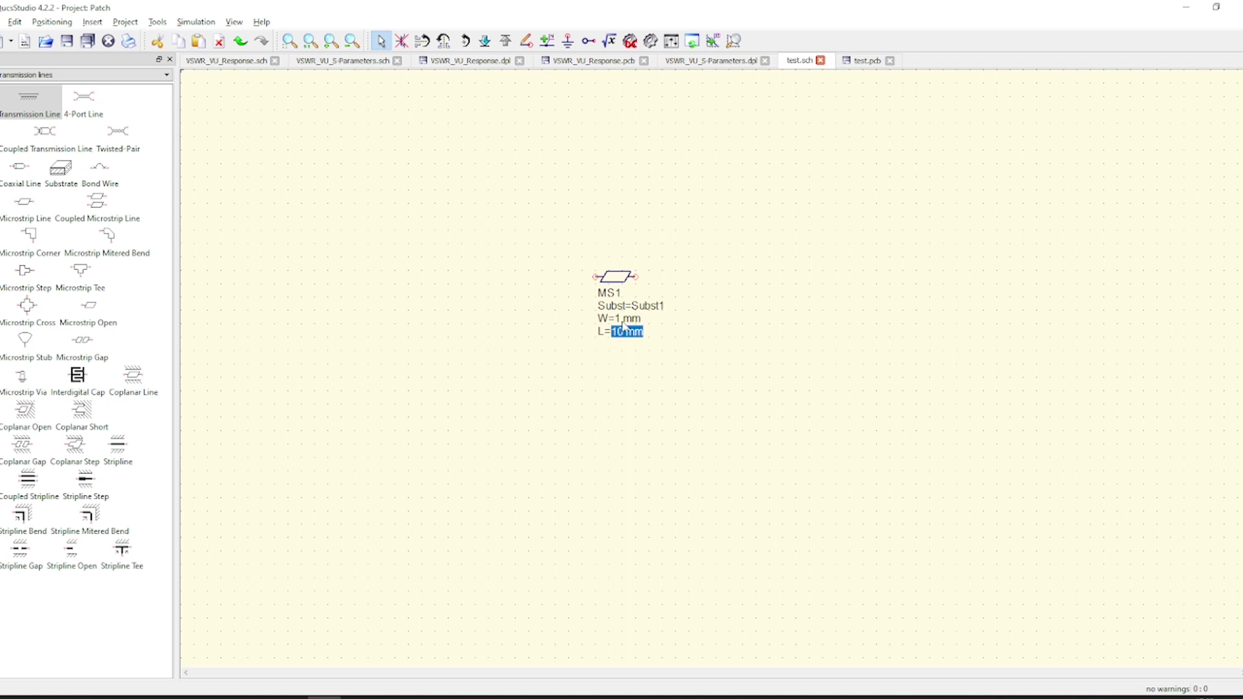
pyautogui.press('Up')
pyautogui.write('2.965 mm')
pyautogui.press('Return')
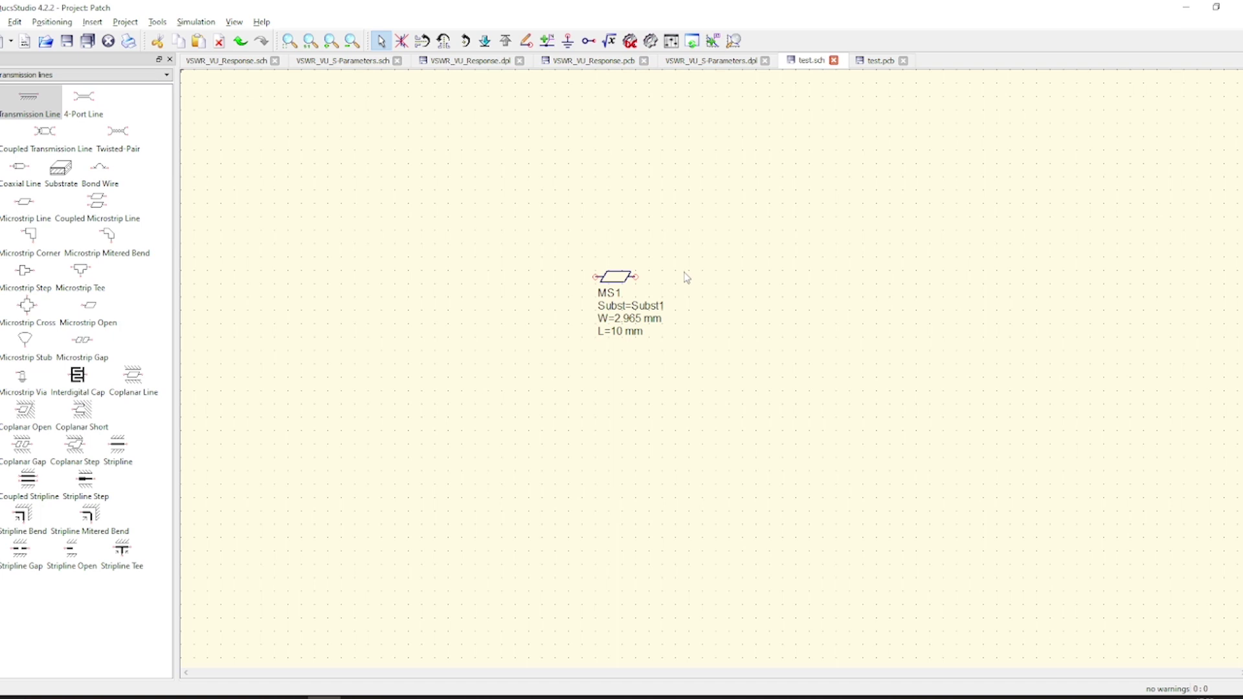
pyautogui.doubleClick(618, 331)
pyautogui.click(614, 333)
pyautogui.write('5')
pyautogui.press('Return')
# - Generate and inspect the microstrip trace in test.pcb, then return to test.sch
pyautogui.click(158, 22)
pyautogui.click(184, 37)
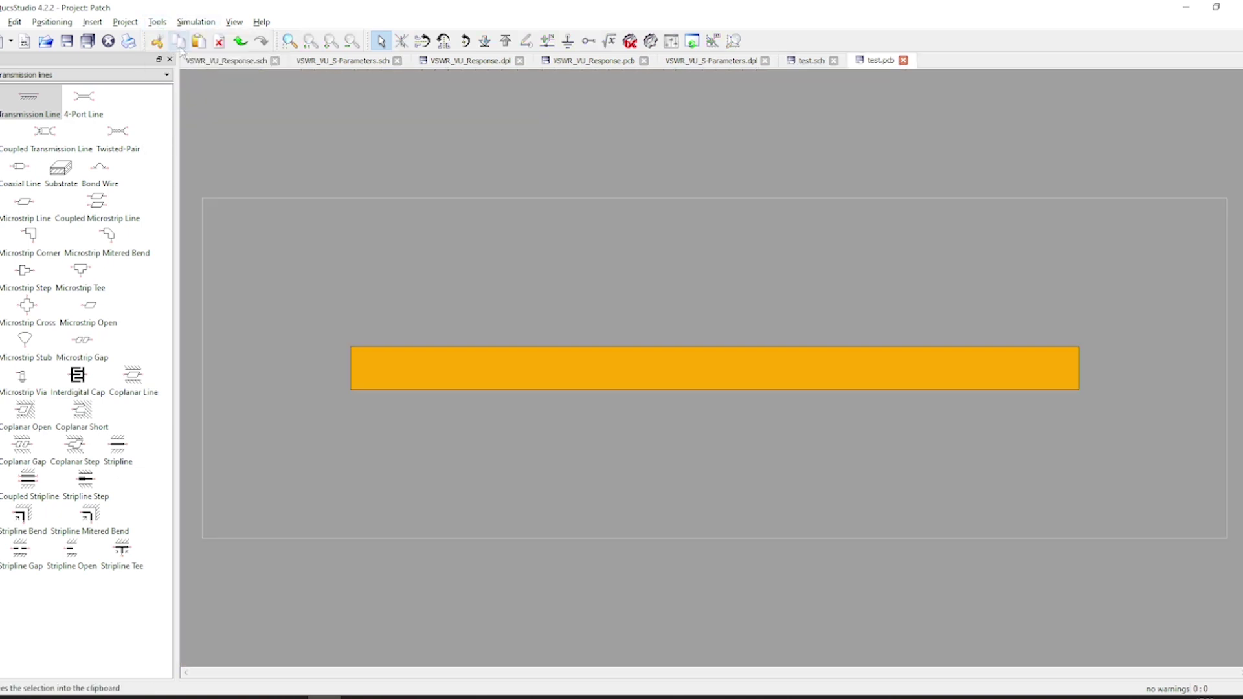
pyautogui.click(698, 387)
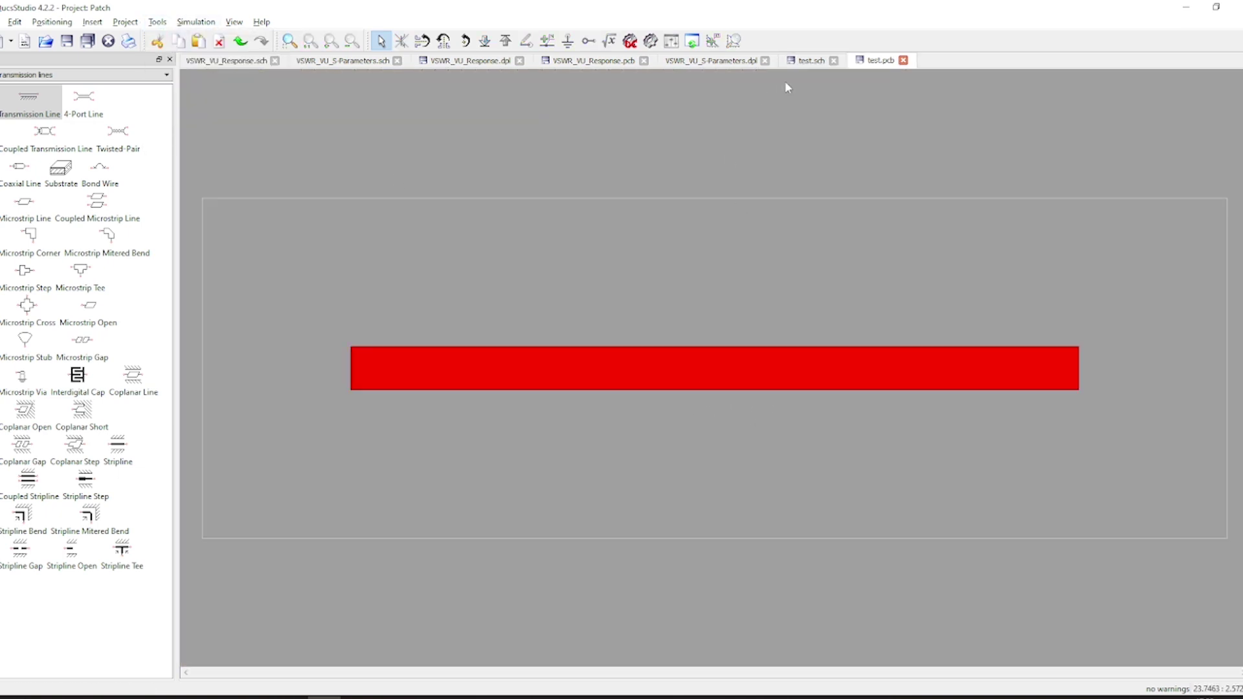
pyautogui.click(810, 60)
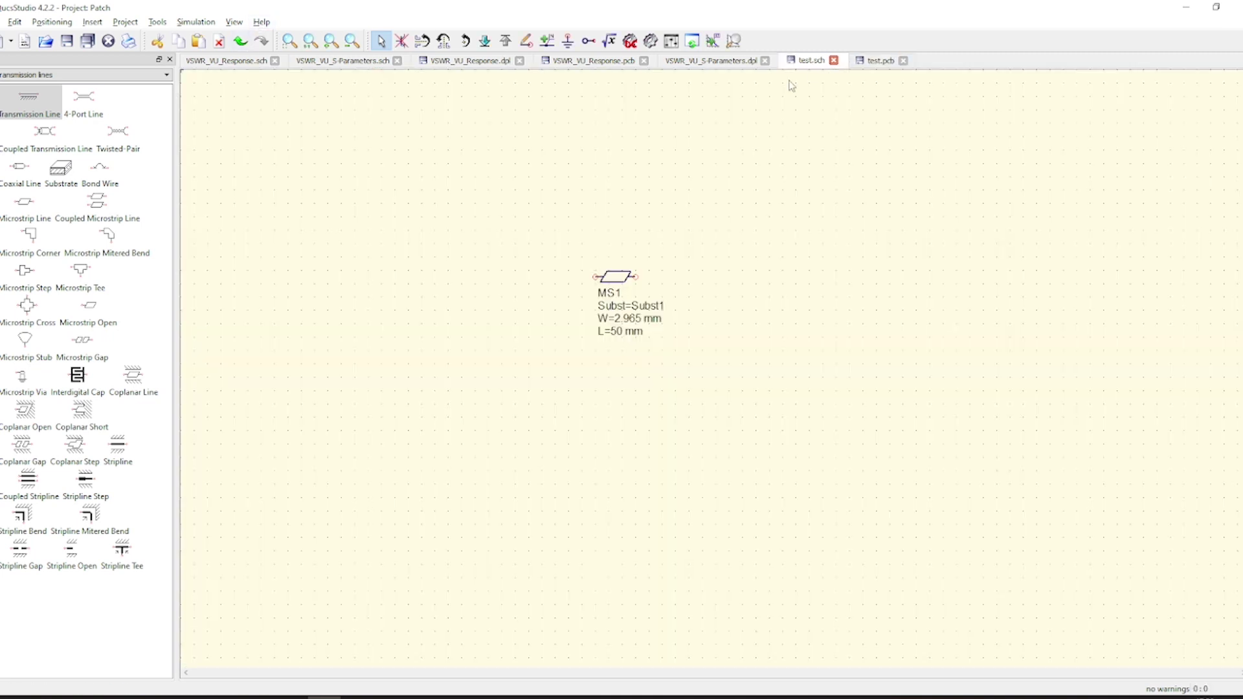
# - Place two mitered bends, MS2 and a rotated MS3
pyautogui.click(141, 246)
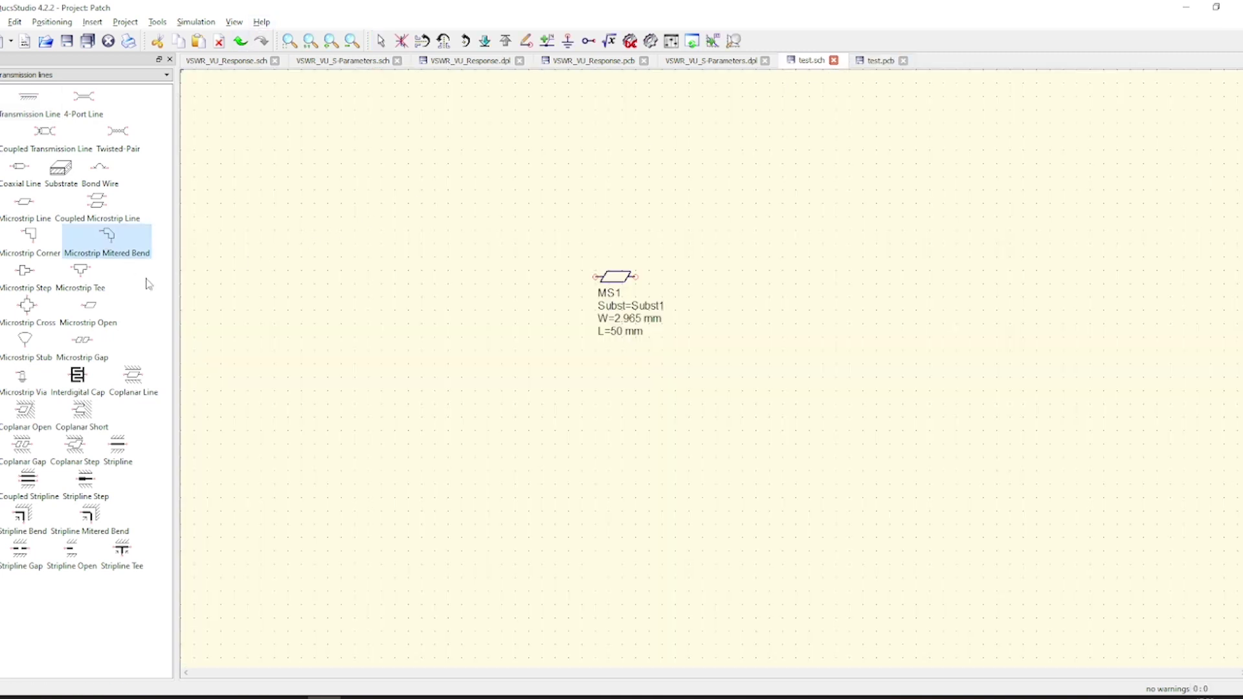
pyautogui.click(715, 283)
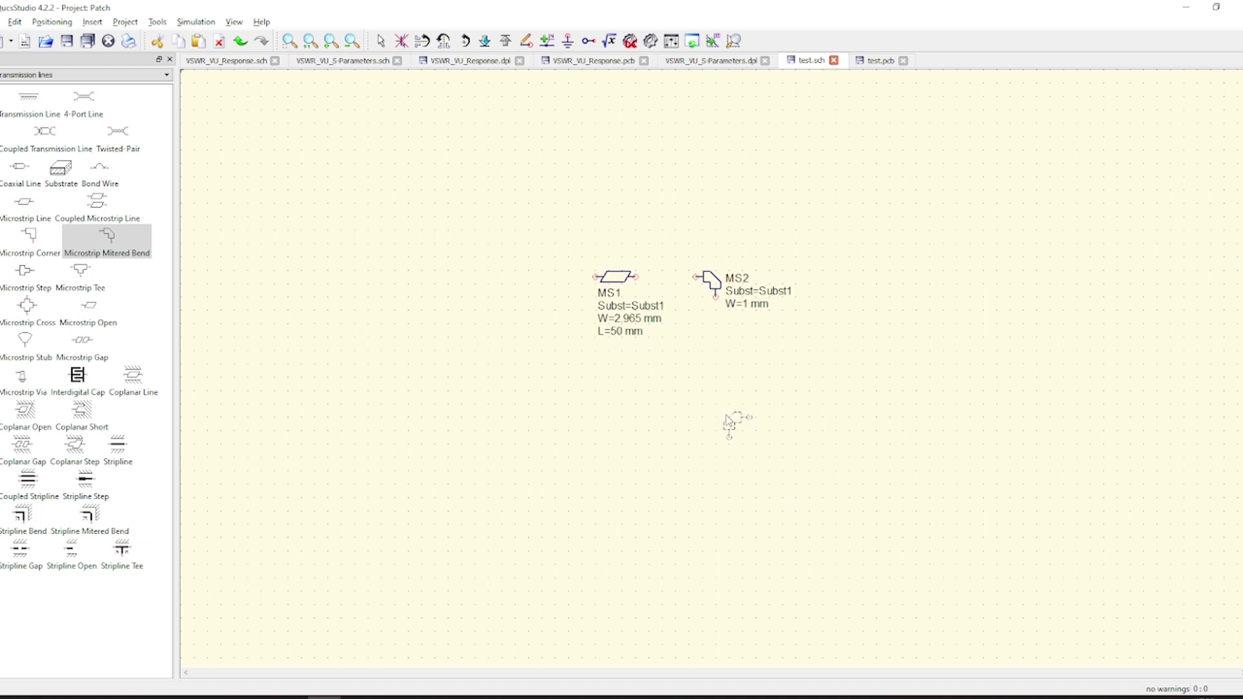
pyautogui.rightClick(726, 418)
pyautogui.rightClick(721, 434)
pyautogui.click(715, 435)
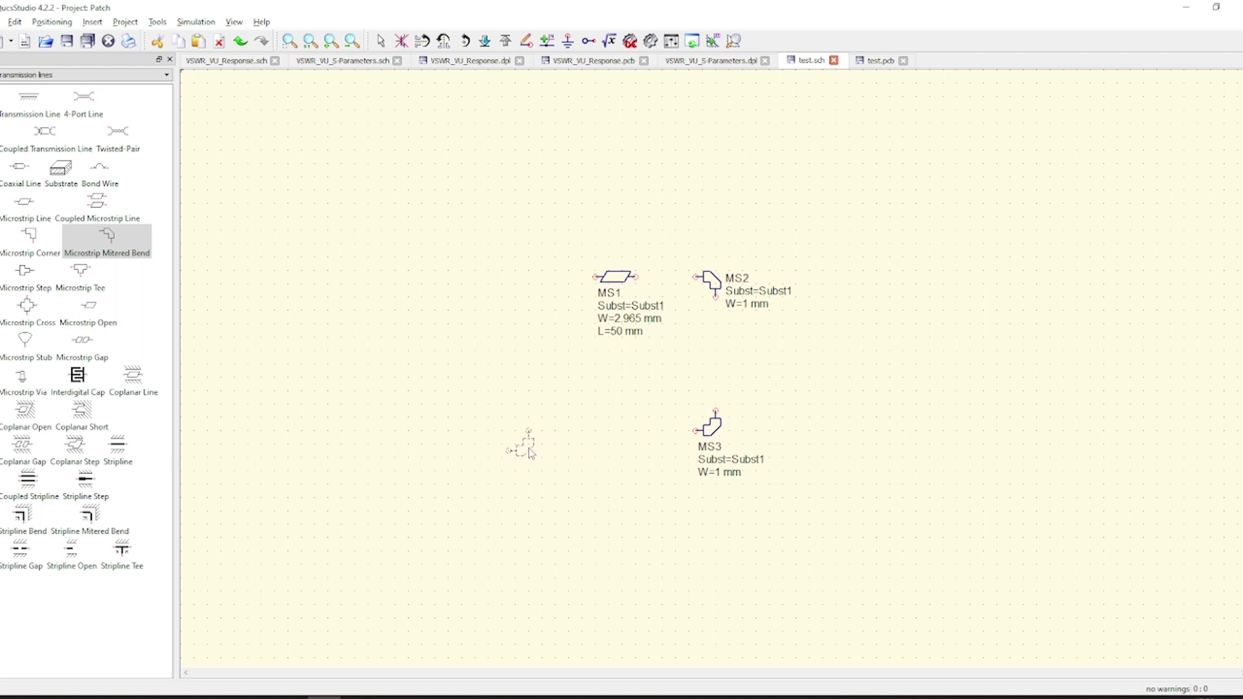
pyautogui.press('Escape')
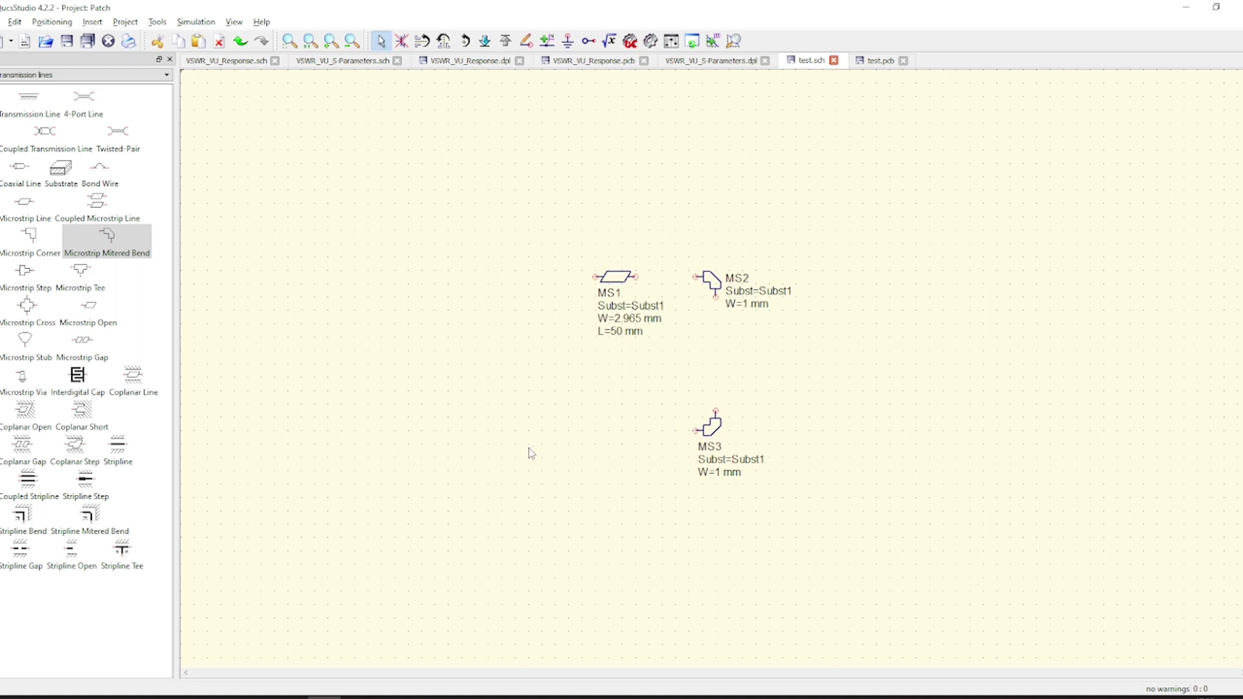
# - Place tee MS4 and, below it, radial stub MS5 with its port facing up
pyautogui.click(79, 275)
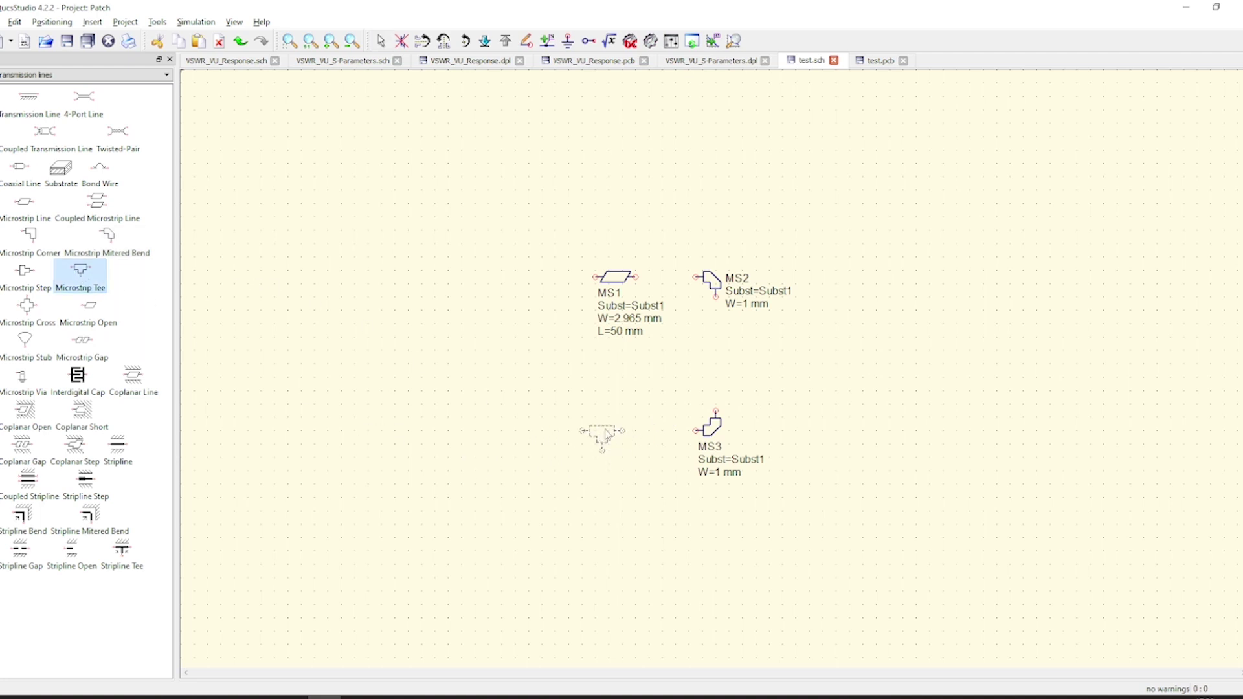
pyautogui.click(605, 433)
pyautogui.press('Escape')
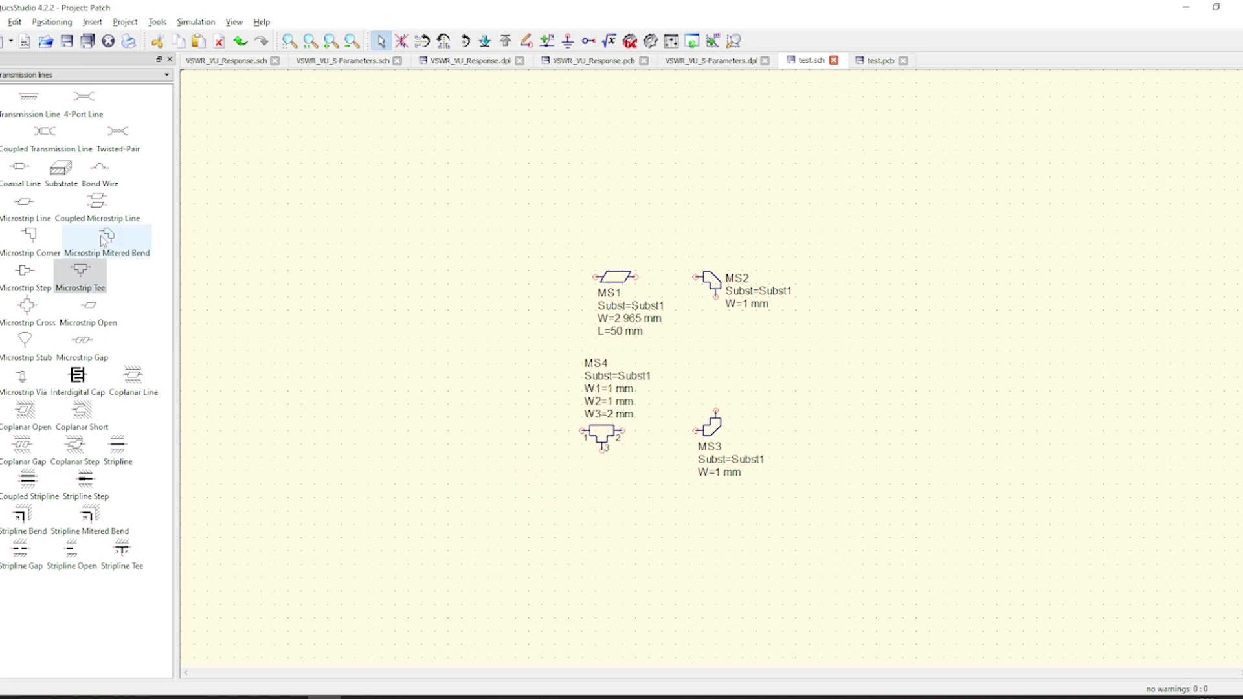
pyautogui.click(26, 342)
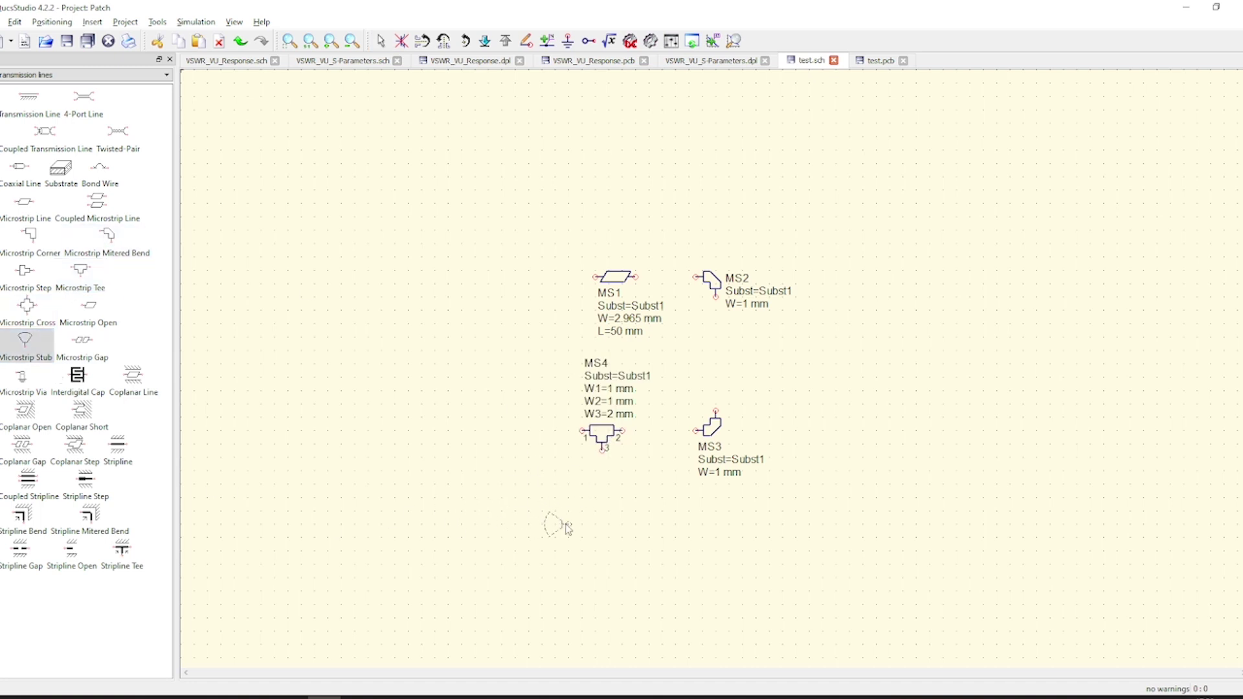
pyautogui.rightClick(602, 491)
pyautogui.click(602, 491)
pyautogui.press('Escape')
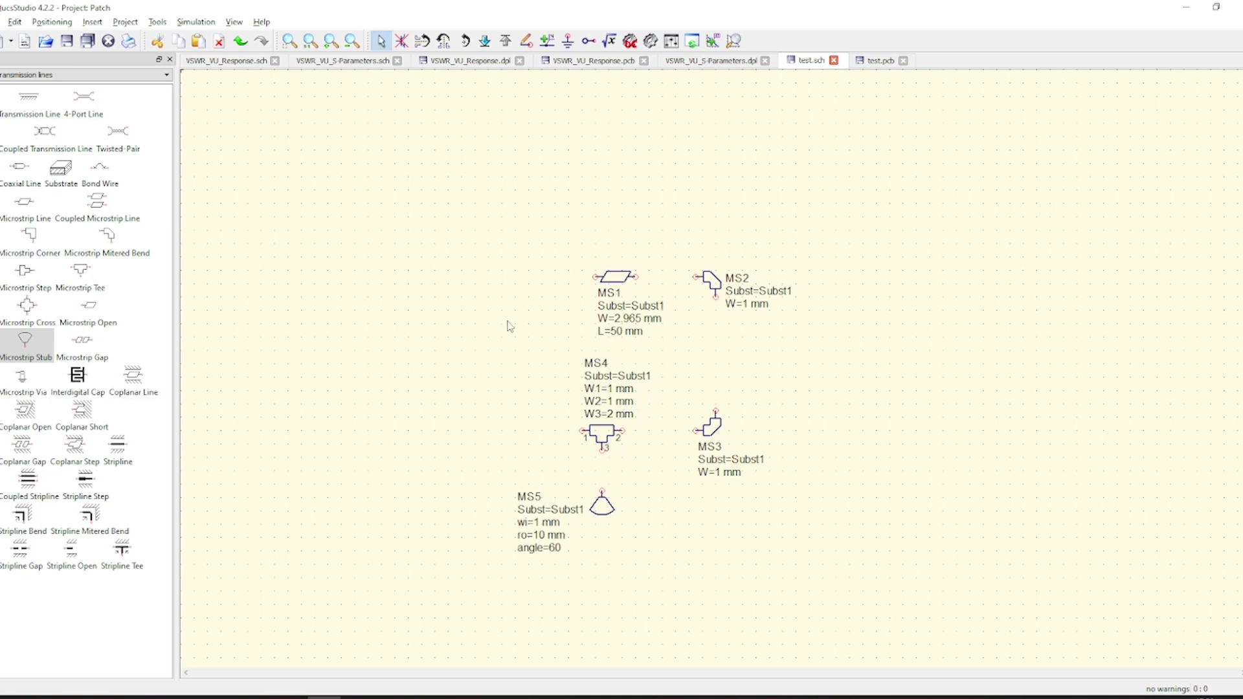
# - Place a microstrip open end, then delete it again
pyautogui.click(89, 307)
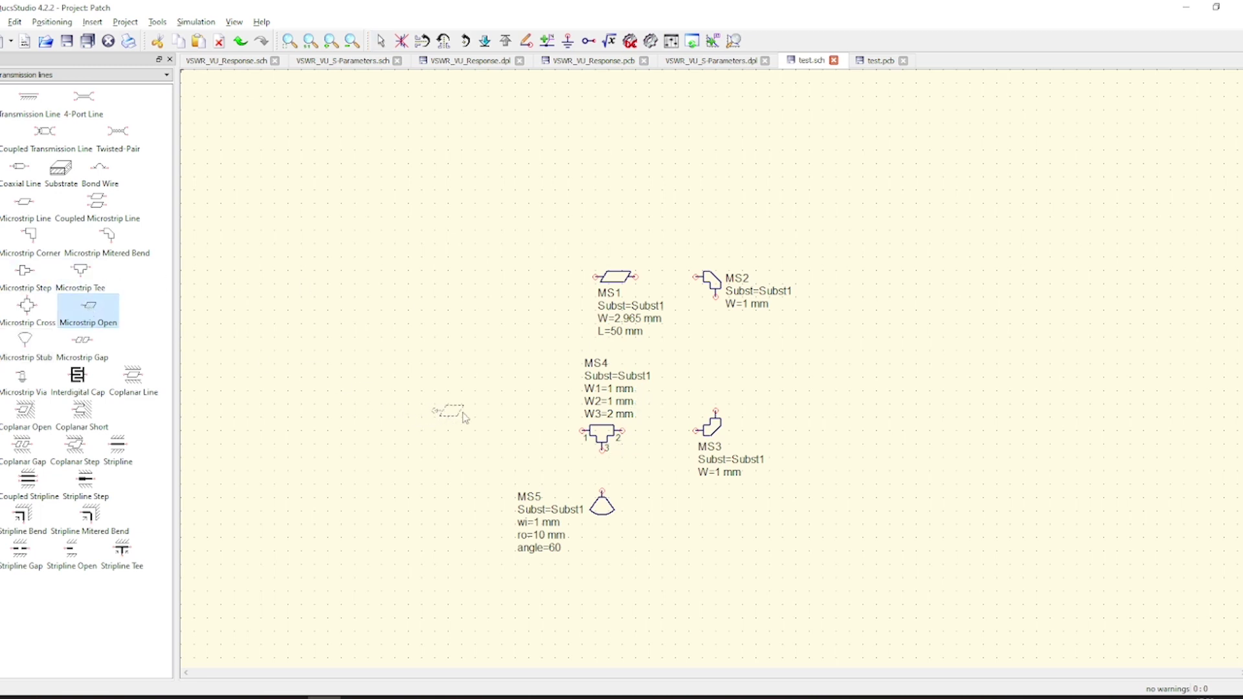
pyautogui.click(515, 435)
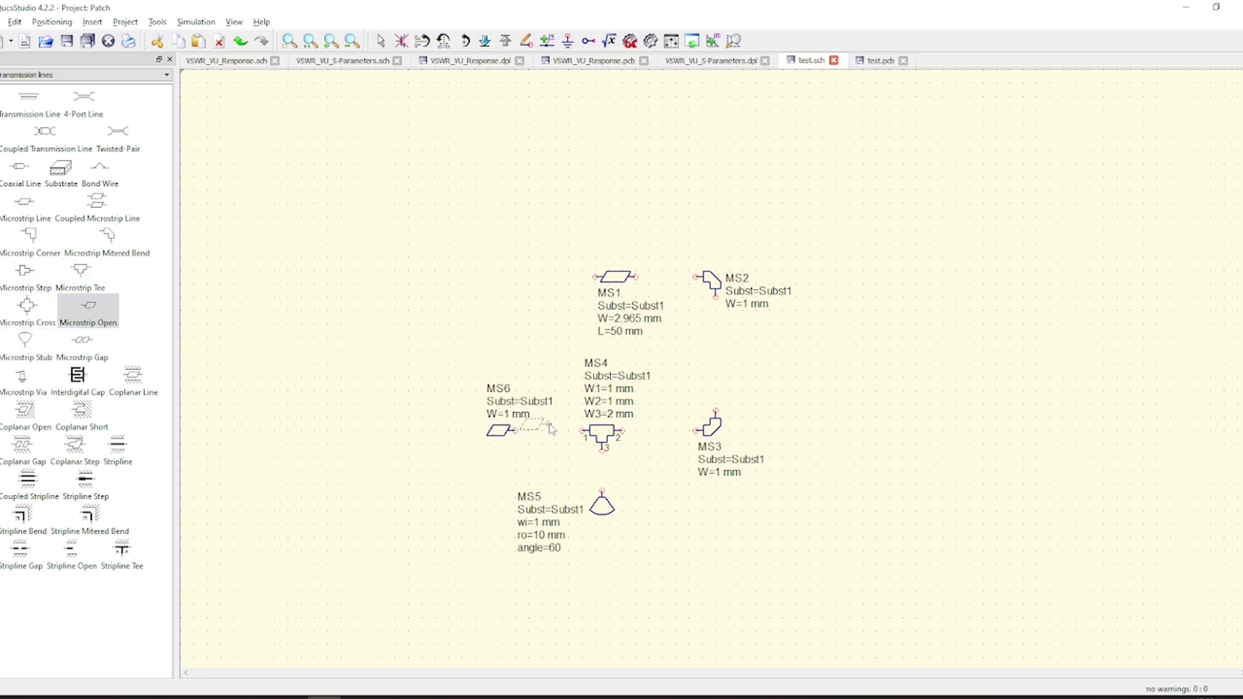
pyautogui.press('Escape')
pyautogui.click(493, 437)
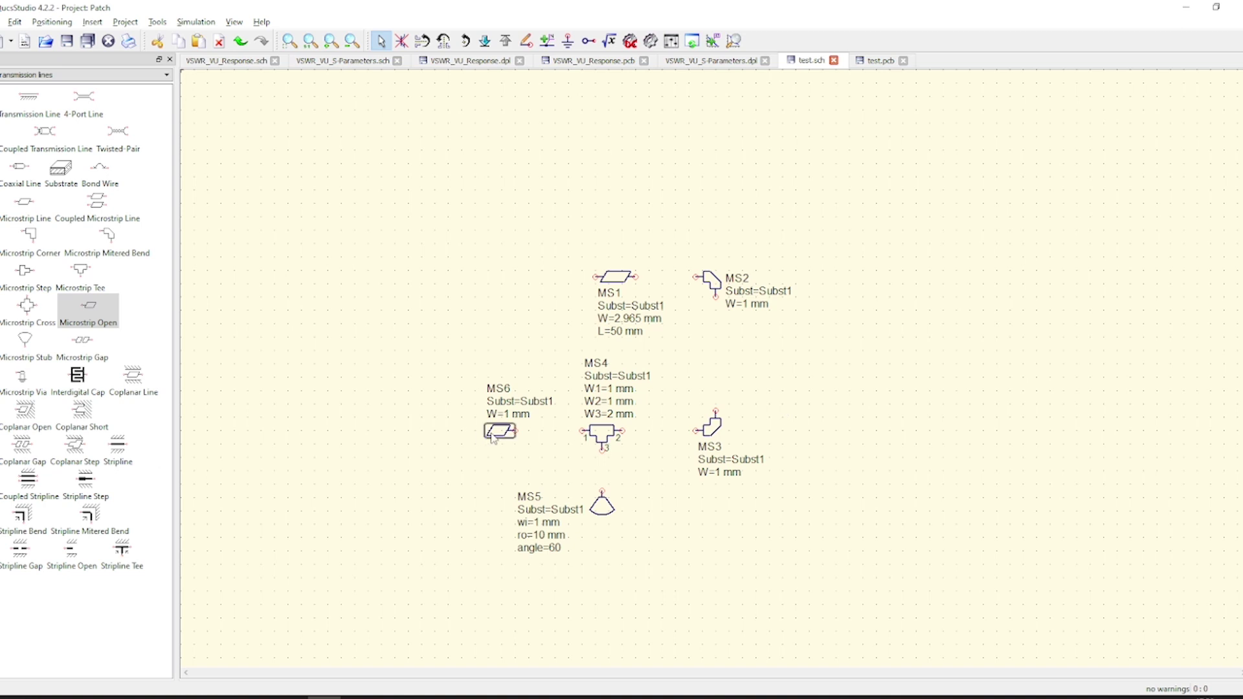
pyautogui.press('Delete')
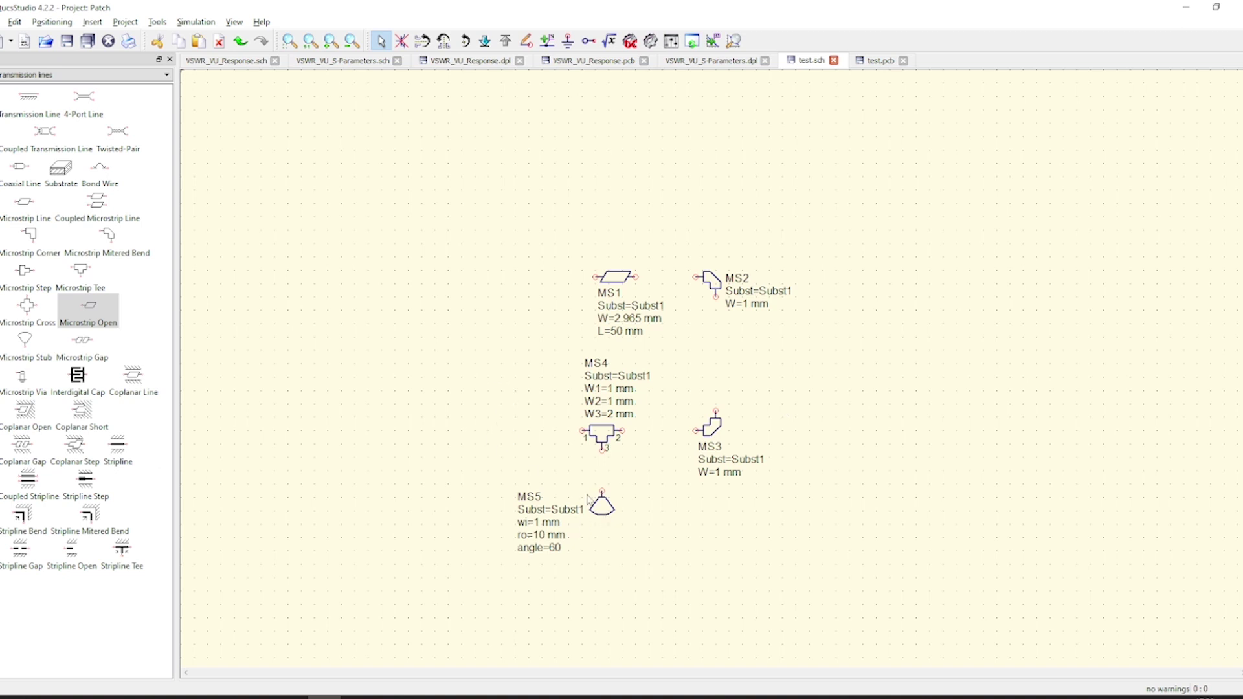
# - Place a via, rotated twice by 90°, as MS6 left of the tee
pyautogui.click(23, 378)
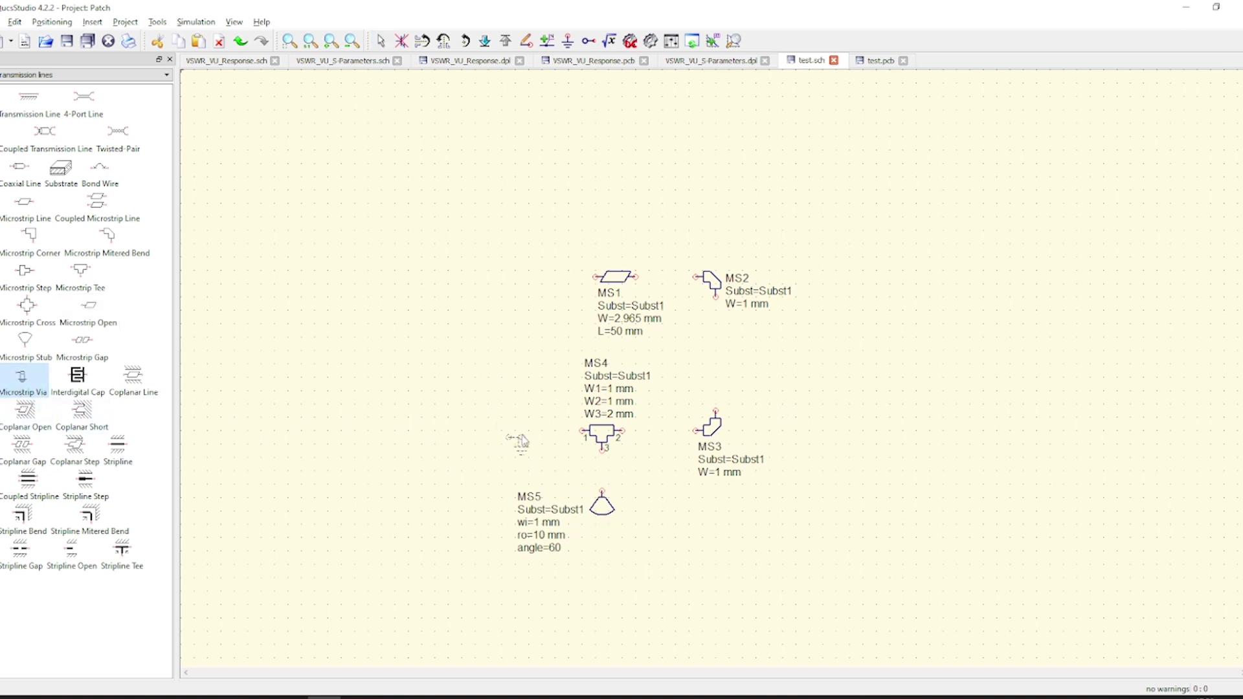
pyautogui.rightClick(472, 436)
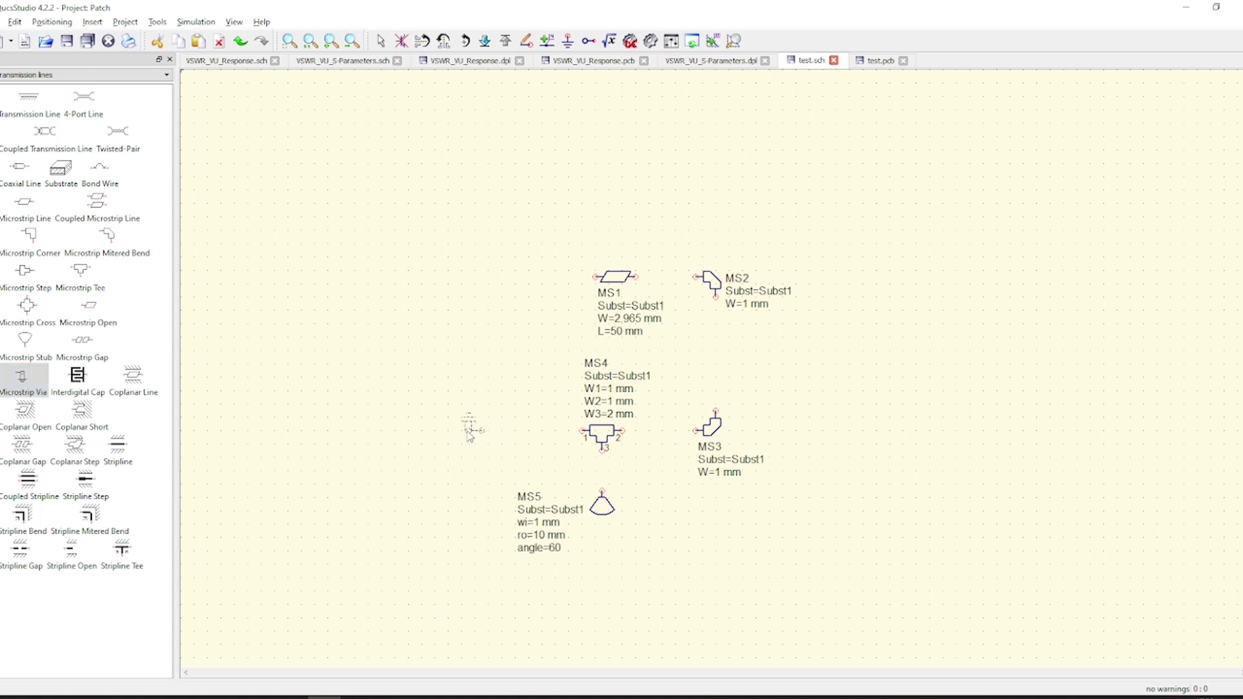
pyautogui.rightClick(472, 437)
pyautogui.click(472, 437)
pyautogui.click(24, 202)
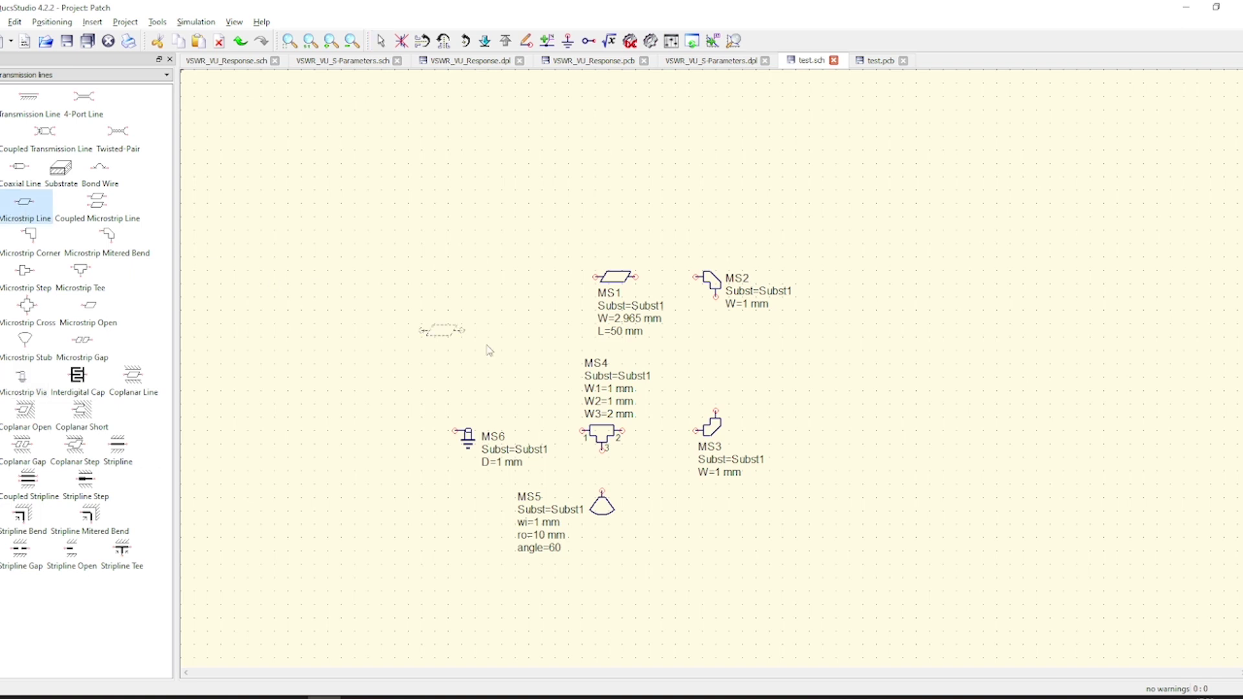
# - Place microstrip line MS7 and reposition MS6, MS5, MS7 and MS1
pyautogui.click(535, 431)
pyautogui.press('Escape')
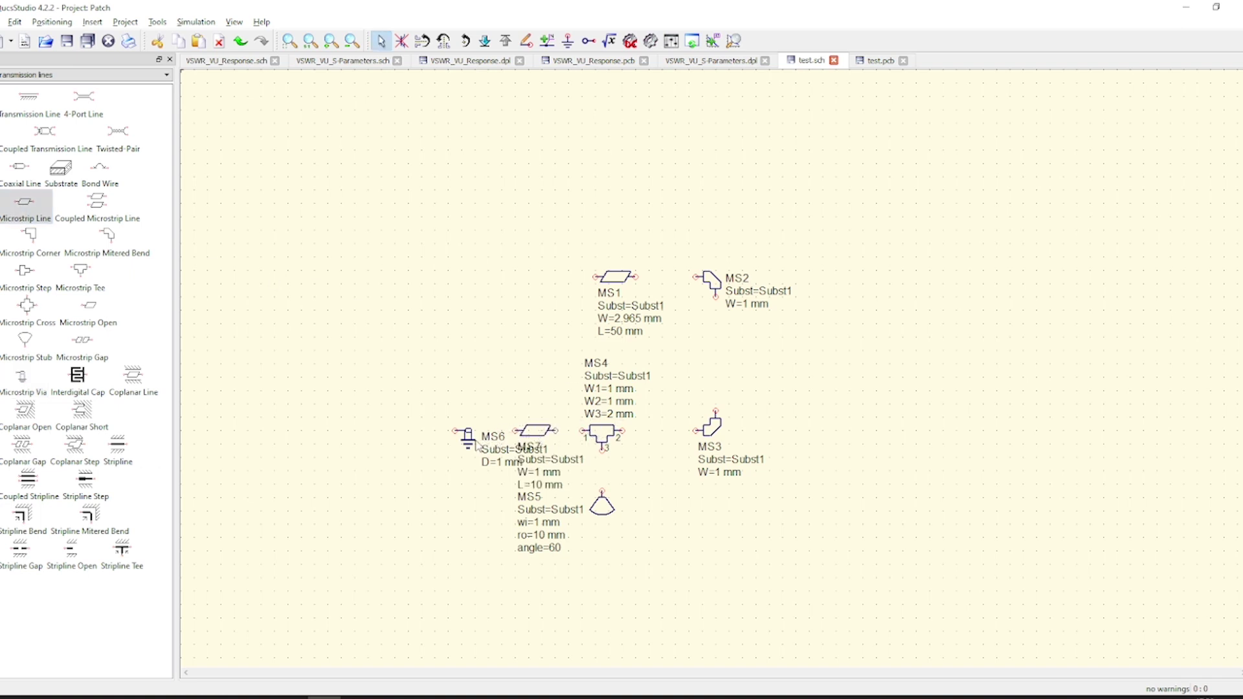
pyautogui.moveTo(477, 446); pyautogui.dragTo(403, 452)
pyautogui.moveTo(611, 510); pyautogui.dragTo(613, 542)
pyautogui.moveTo(534, 432); pyautogui.dragTo(512, 431)
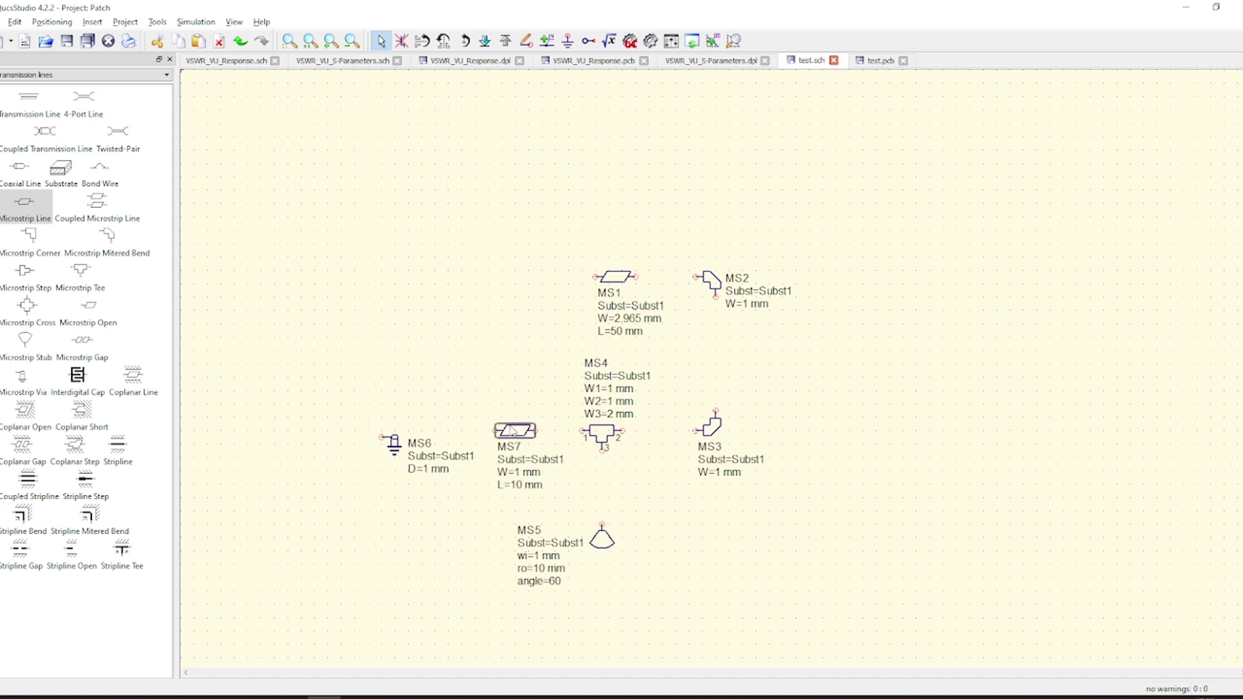
pyautogui.moveTo(633, 284); pyautogui.dragTo(615, 284)
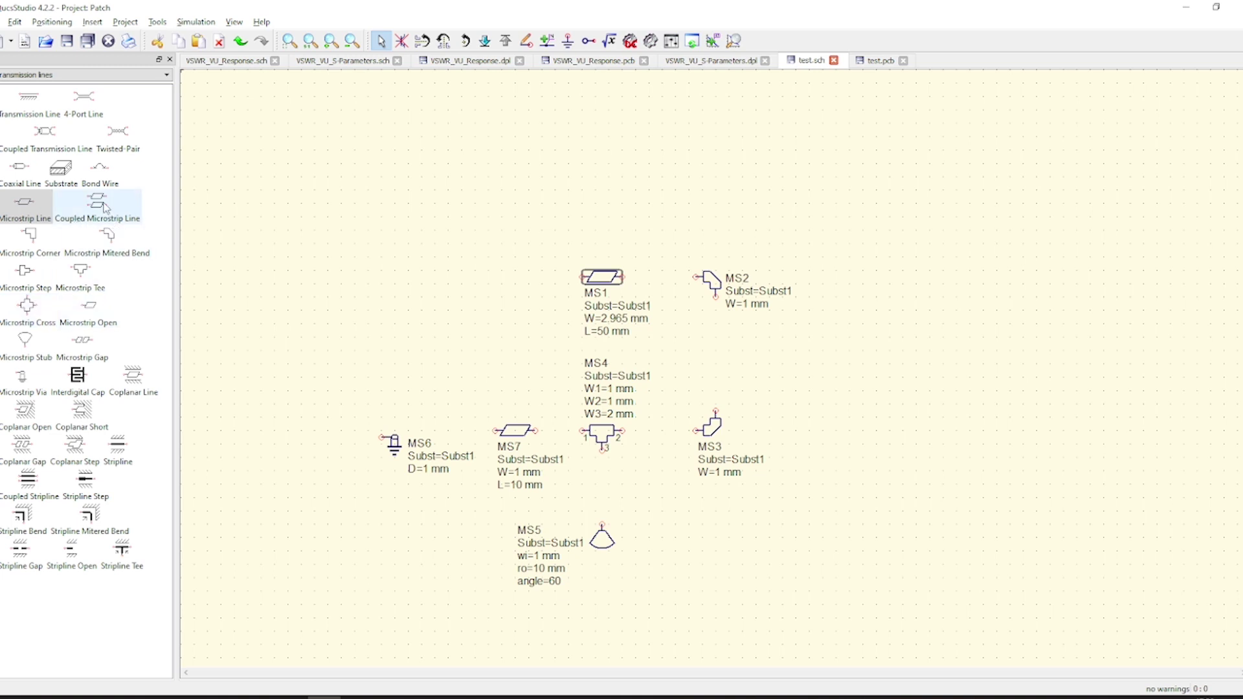
# - Add vertical line MS8 beside MS2 and place substrate Subst1 at the top-left
pyautogui.click(29, 206)
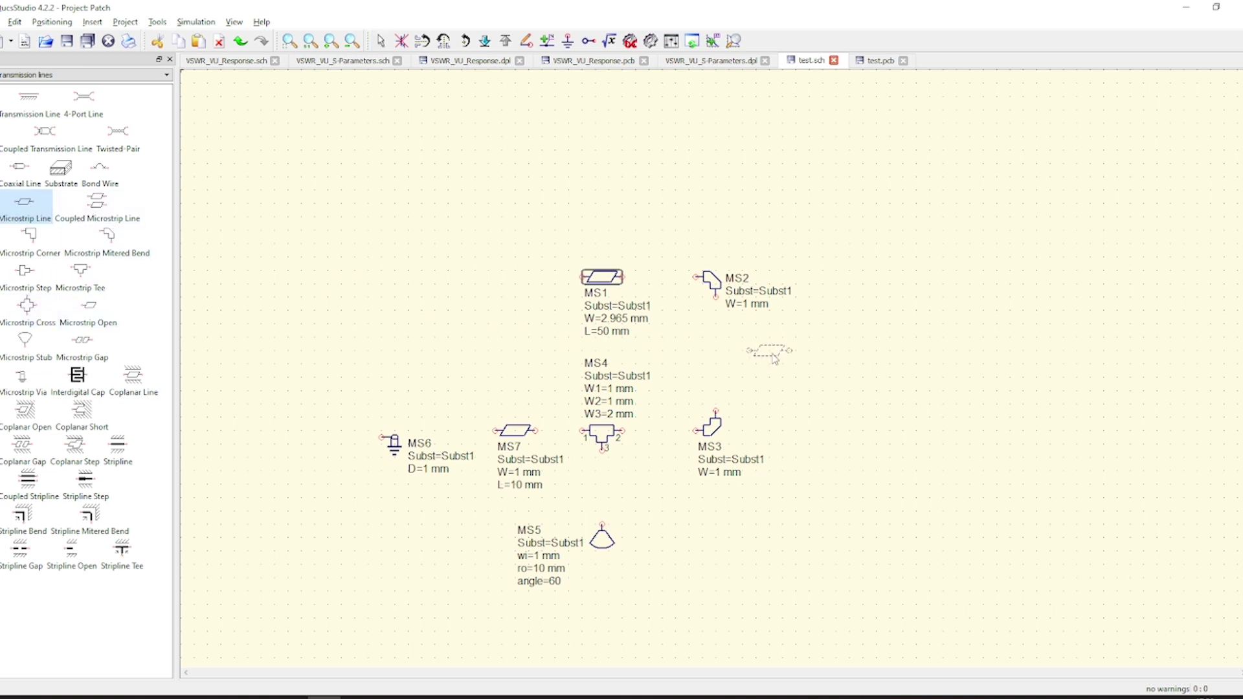
pyautogui.rightClick(743, 357)
pyautogui.click(715, 357)
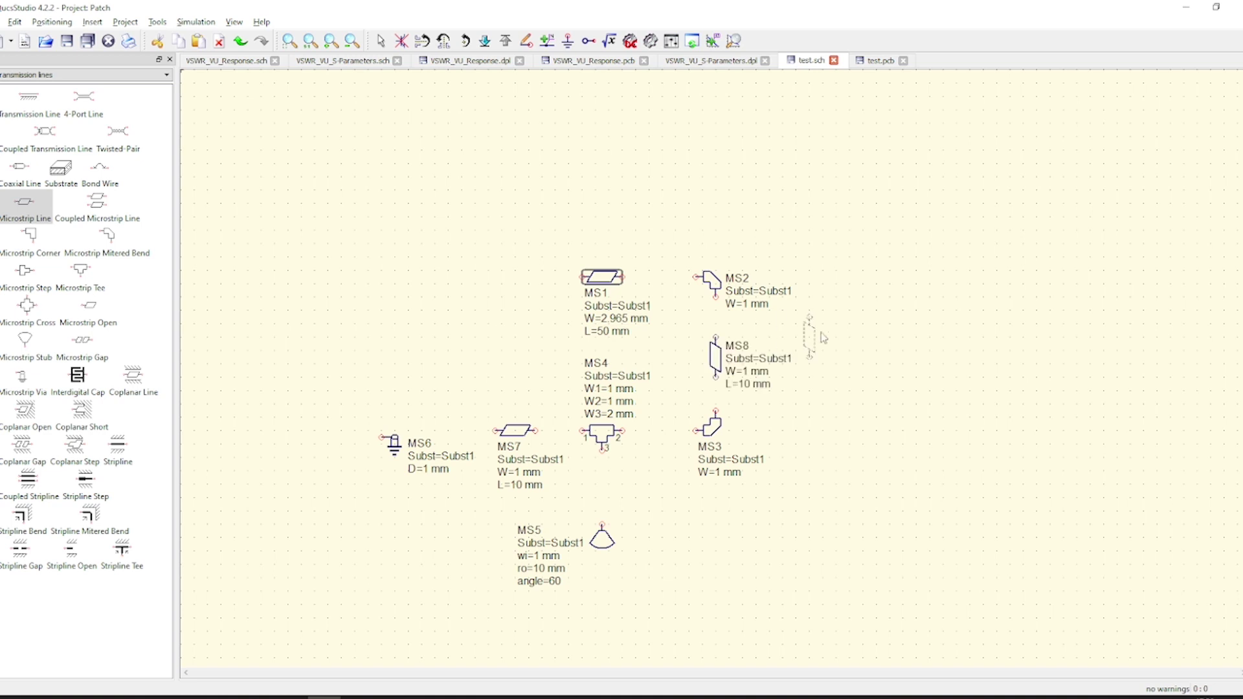
pyautogui.press('Escape')
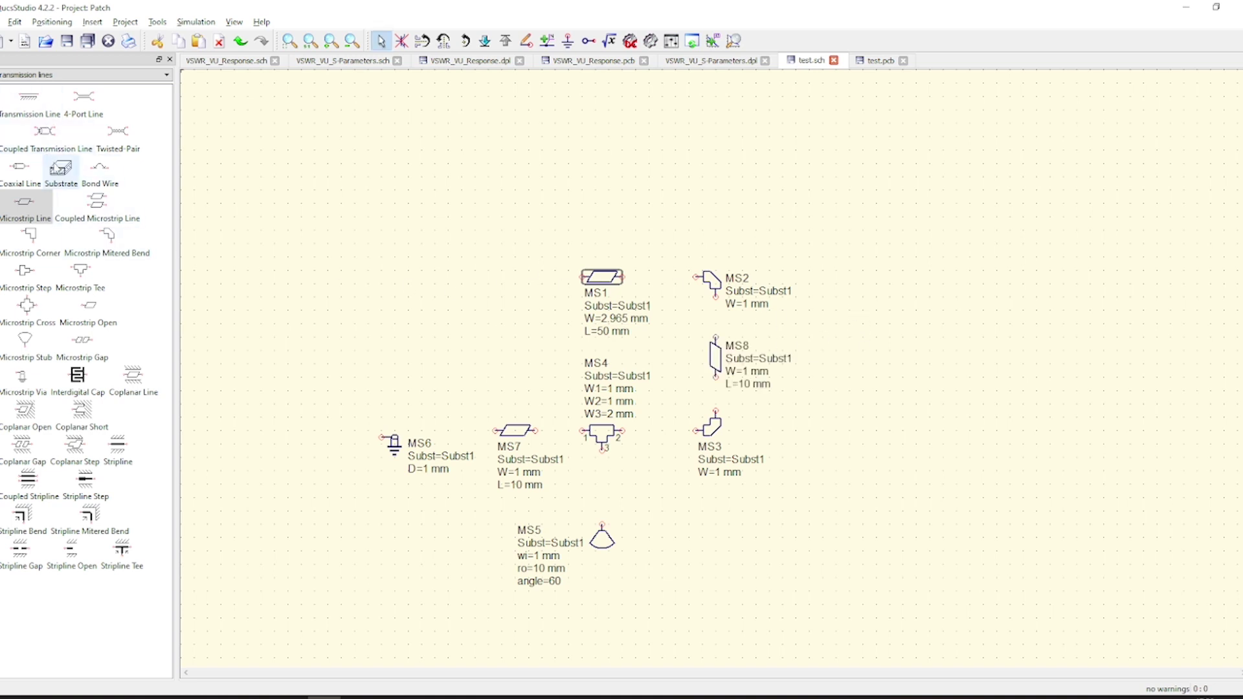
pyautogui.click(61, 169)
pyautogui.click(61, 170)
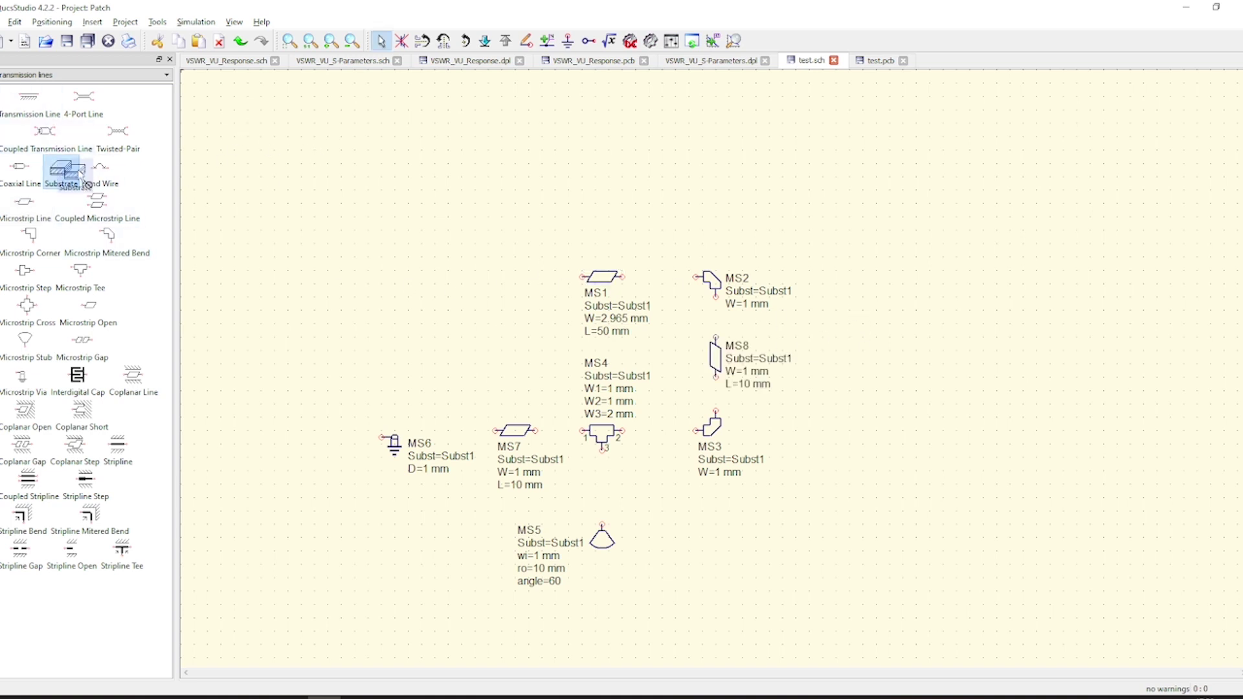
pyautogui.click(262, 142)
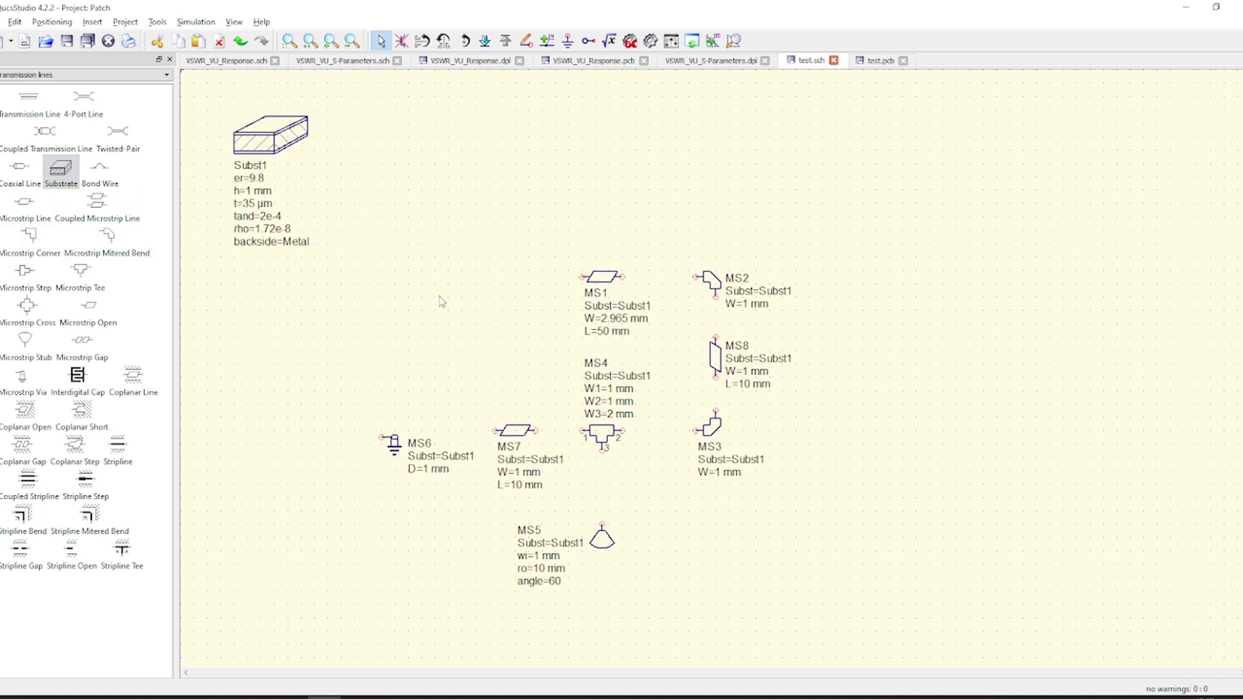
# - Mirror the MS6 via about the Y axis and move it closer to MS7
pyautogui.click(396, 448)
pyautogui.click(444, 41)
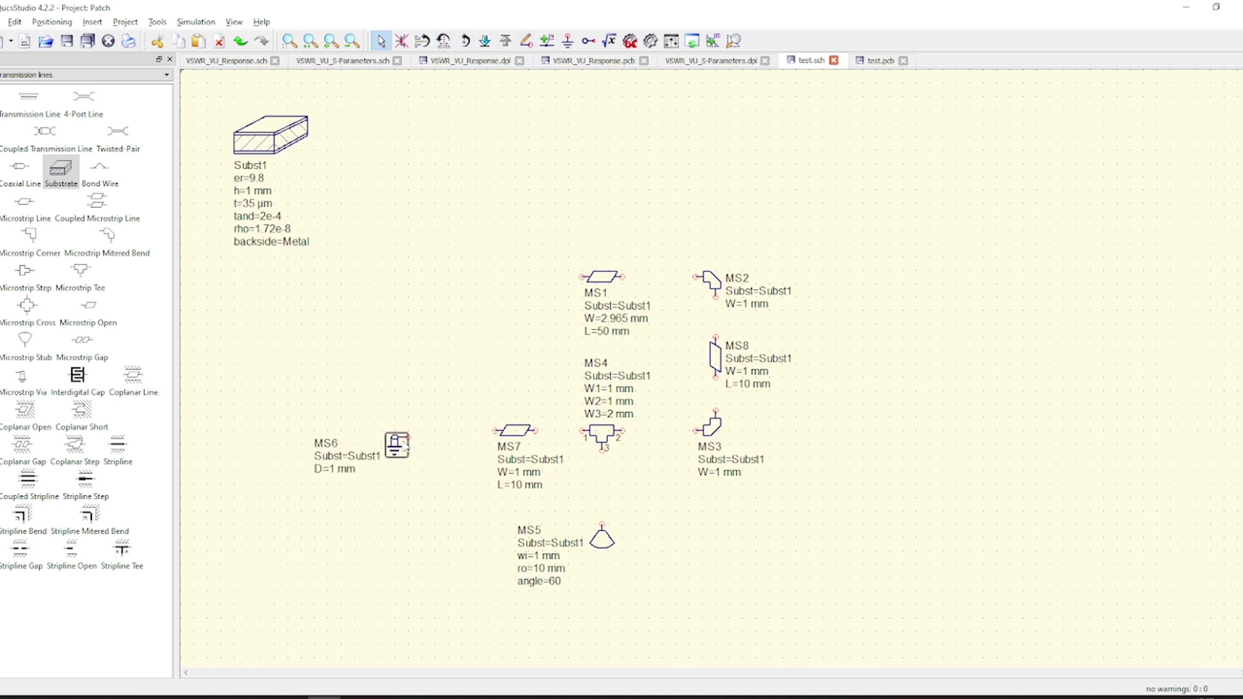
pyautogui.moveTo(402, 446); pyautogui.dragTo(425, 449)
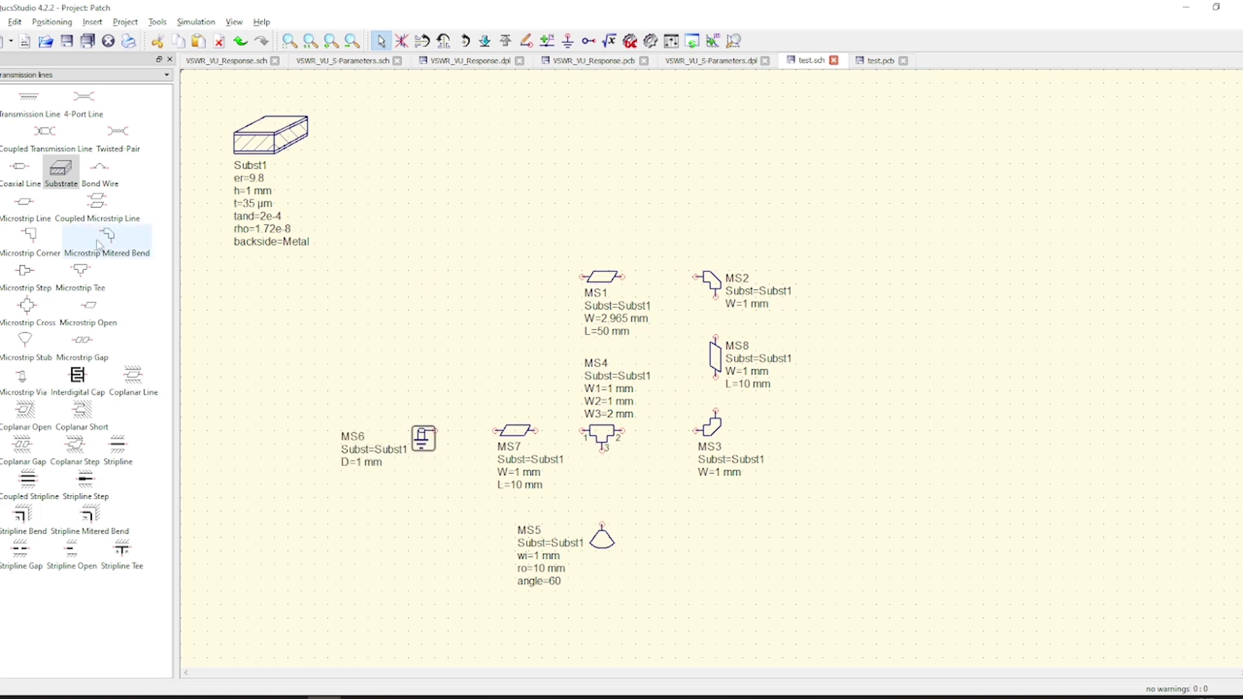
# - Place power source P1 left of MS1 with a ground symbol below it
pyautogui.click(84, 75)
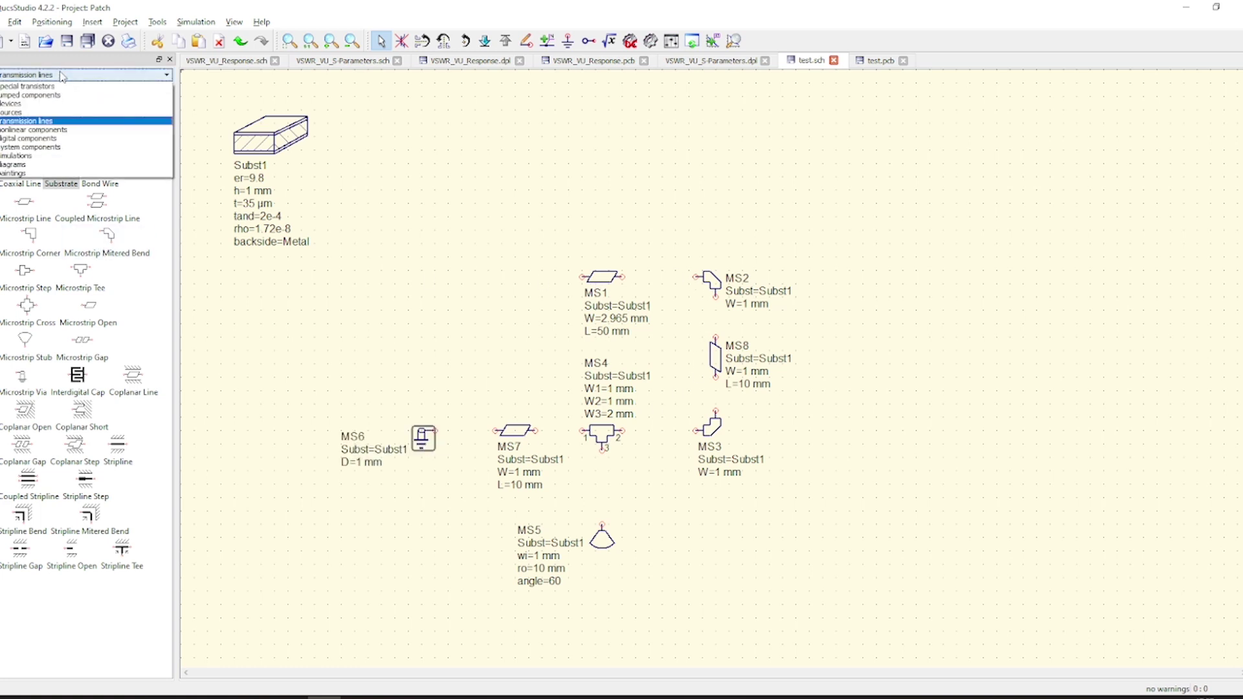
pyautogui.click(26, 112)
pyautogui.click(23, 167)
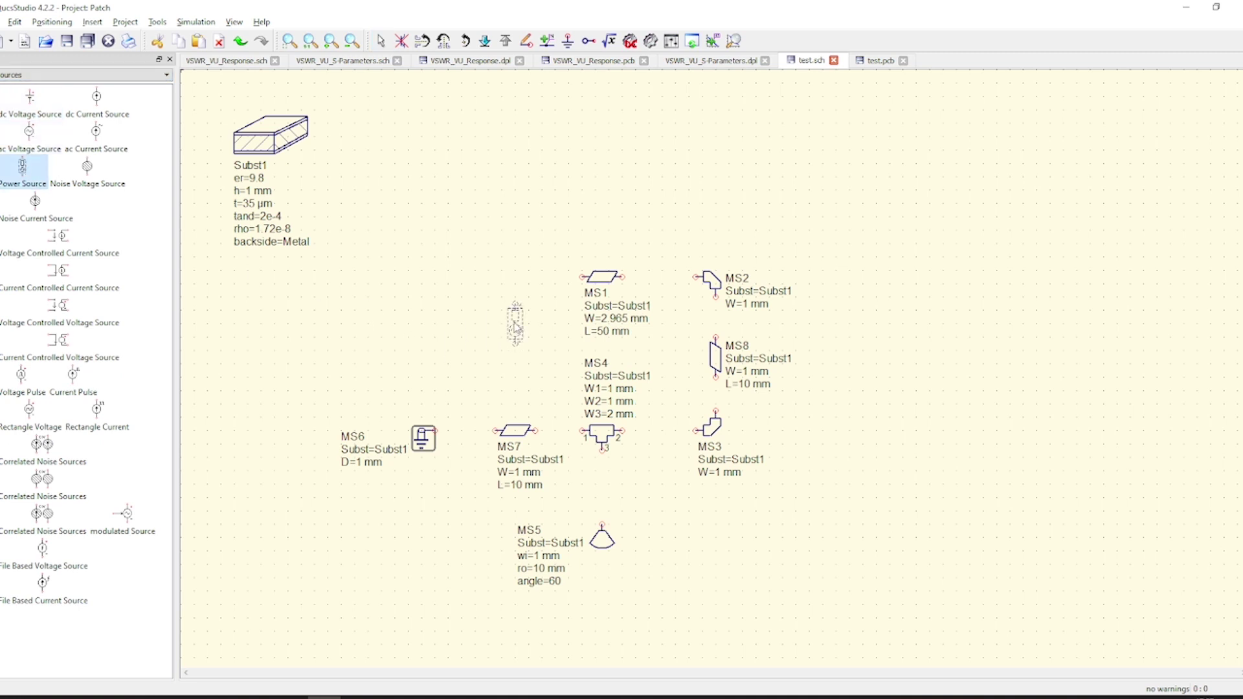
pyautogui.click(488, 299)
pyautogui.press('Escape')
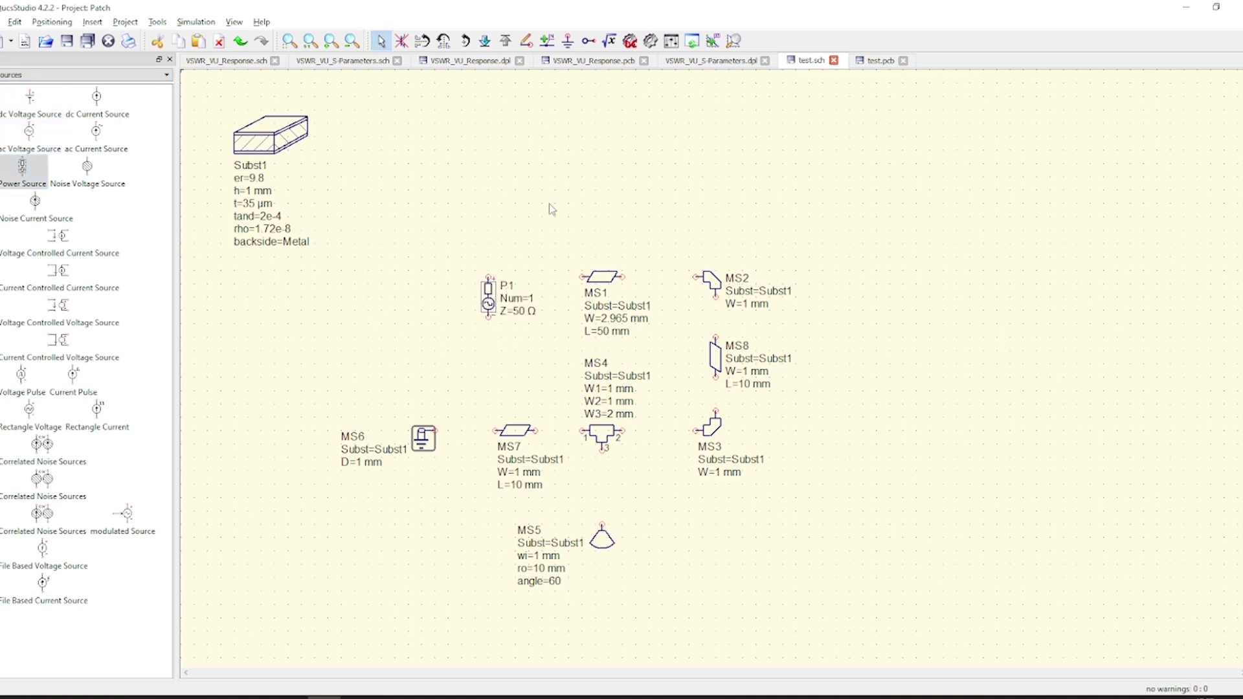
pyautogui.click(568, 40)
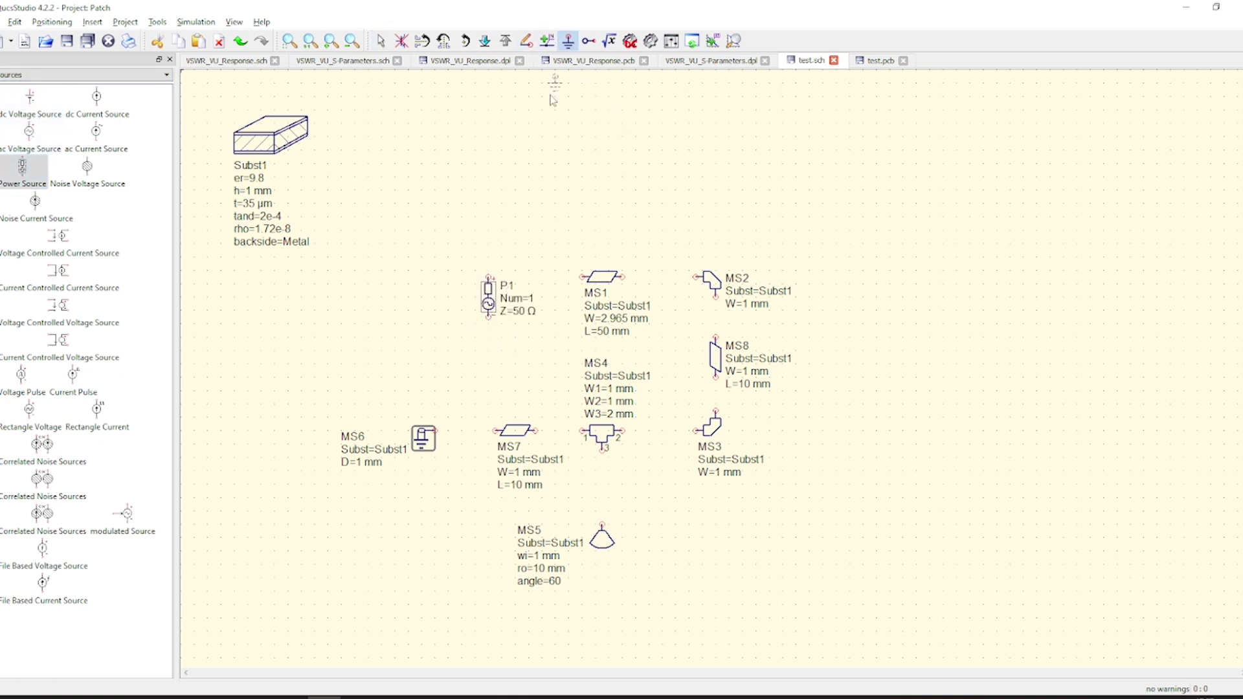
pyautogui.click(488, 343)
pyautogui.press('Escape')
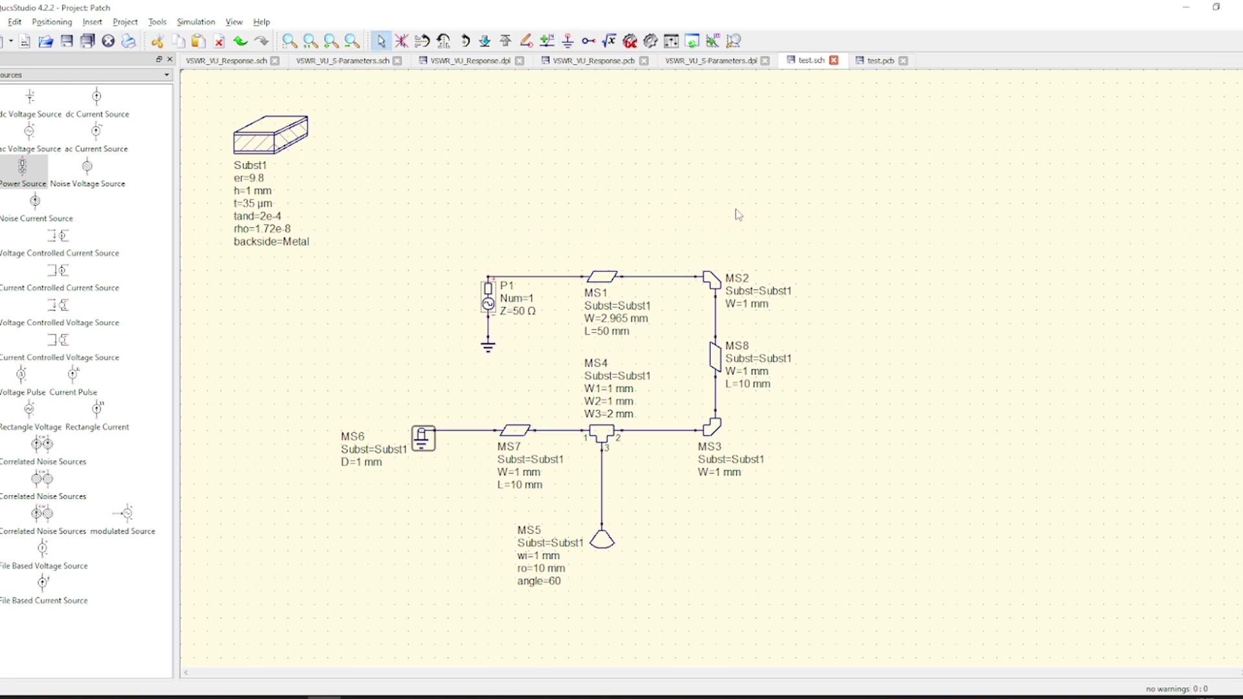
# - Copy MS1's 2.965 mm width and paste it into tee MS4's W1, W2 and W3
pyautogui.doubleClick(619, 319)
pyautogui.hotkey('ctrl', 'a')
pyautogui.hotkey('ctrl', 'c')
pyautogui.press('Return')
pyautogui.doubleClick(629, 389)
pyautogui.hotkey('ctrl', 'v')
pyautogui.press('Tab')
pyautogui.hotkey('ctrl', 'v')
pyautogui.press('Tab')
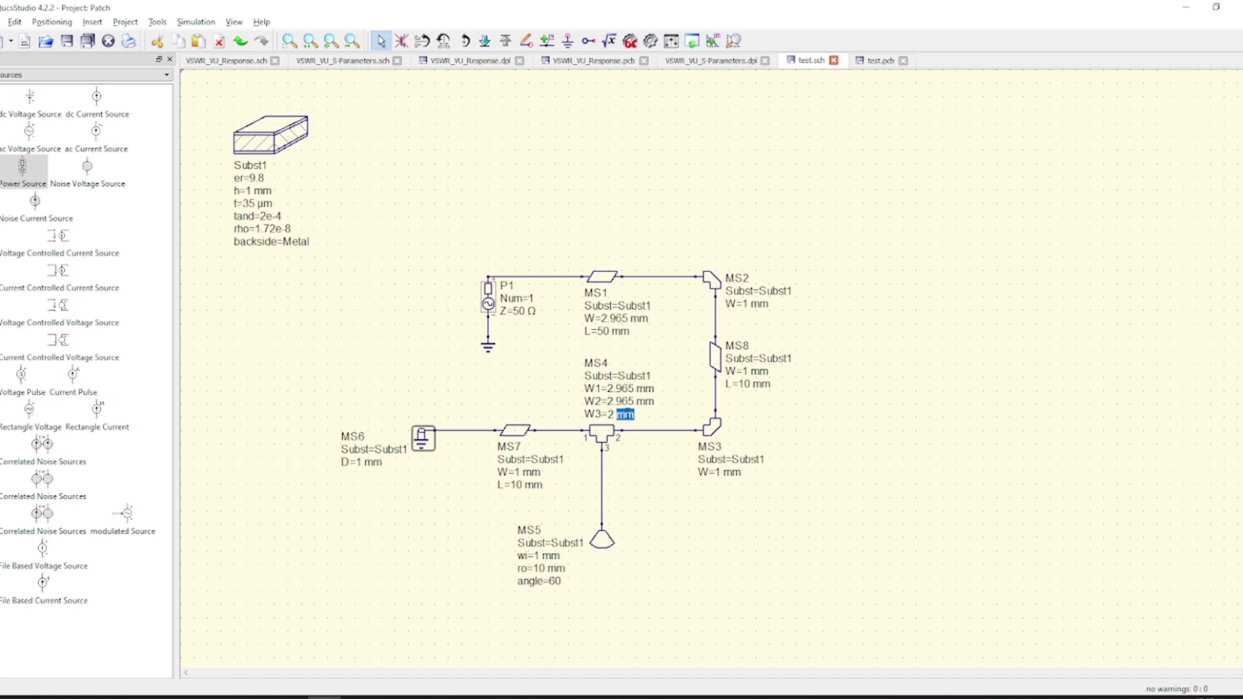
pyautogui.hotkey('ctrl', 'v')
# - Paste the 2.965 mm width into MS8, MS2, MS3, MS5's wi and MS7
pyautogui.doubleClick(751, 374)
pyautogui.hotkey('ctrl', 'v')
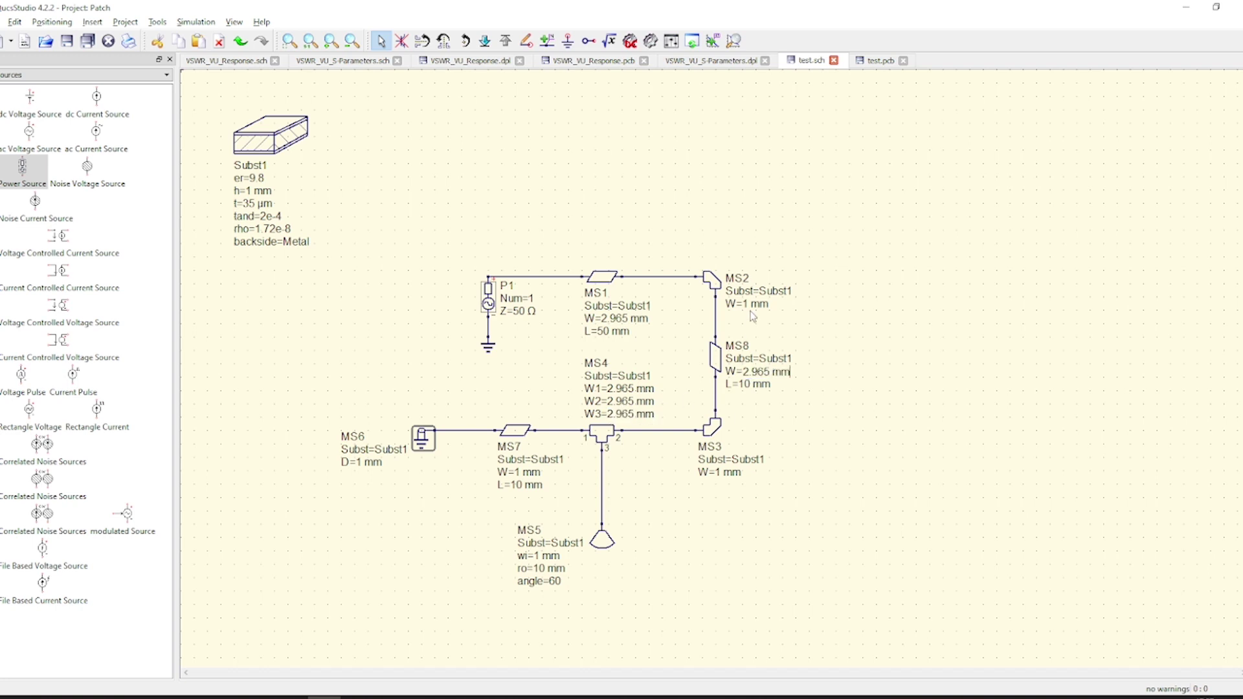
pyautogui.press('Return')
pyautogui.doubleClick(753, 304)
pyautogui.hotkey('ctrl', 'v')
pyautogui.doubleClick(740, 472)
pyautogui.hotkey('ctrl', 'v')
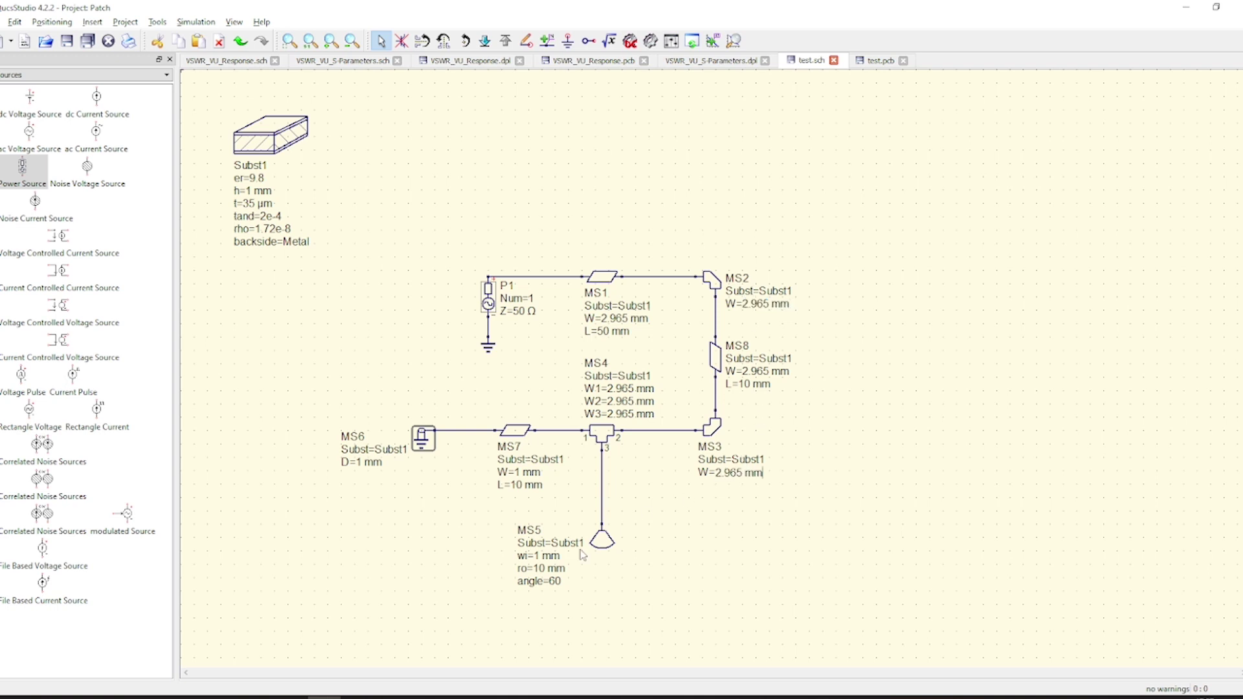
pyautogui.doubleClick(547, 556)
pyautogui.hotkey('ctrl', 'v')
pyautogui.doubleClick(530, 471)
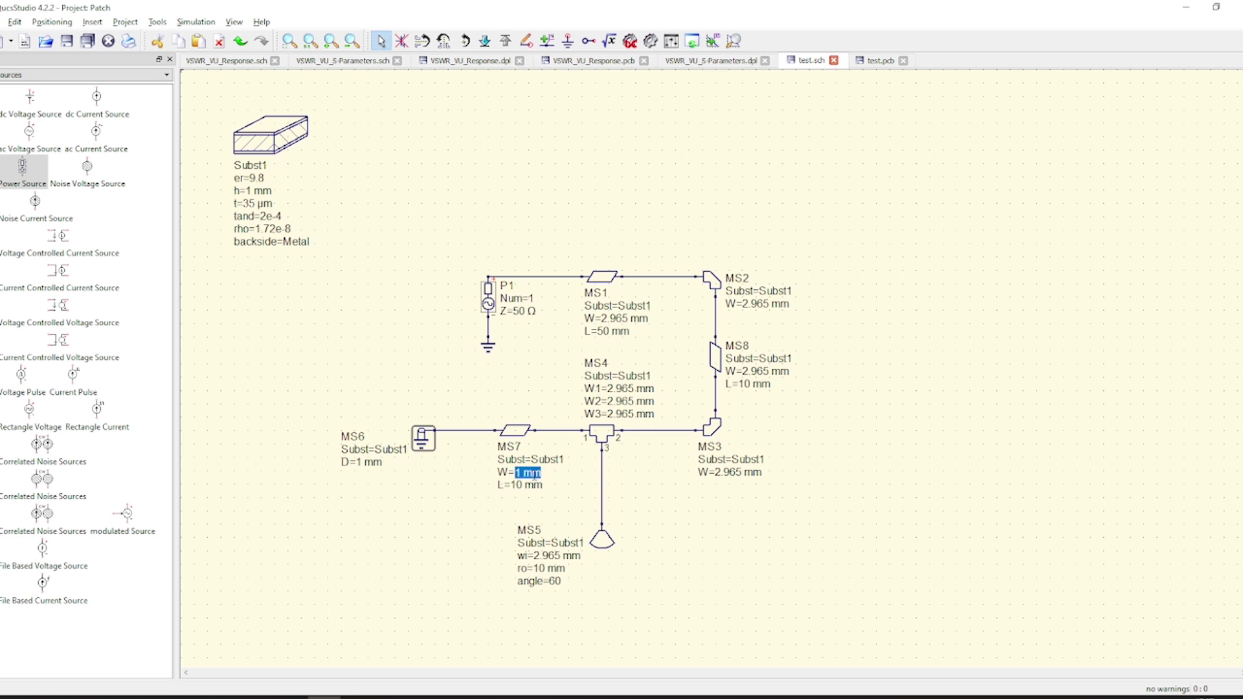
pyautogui.hotkey('ctrl', 'v')
pyautogui.press('Return')
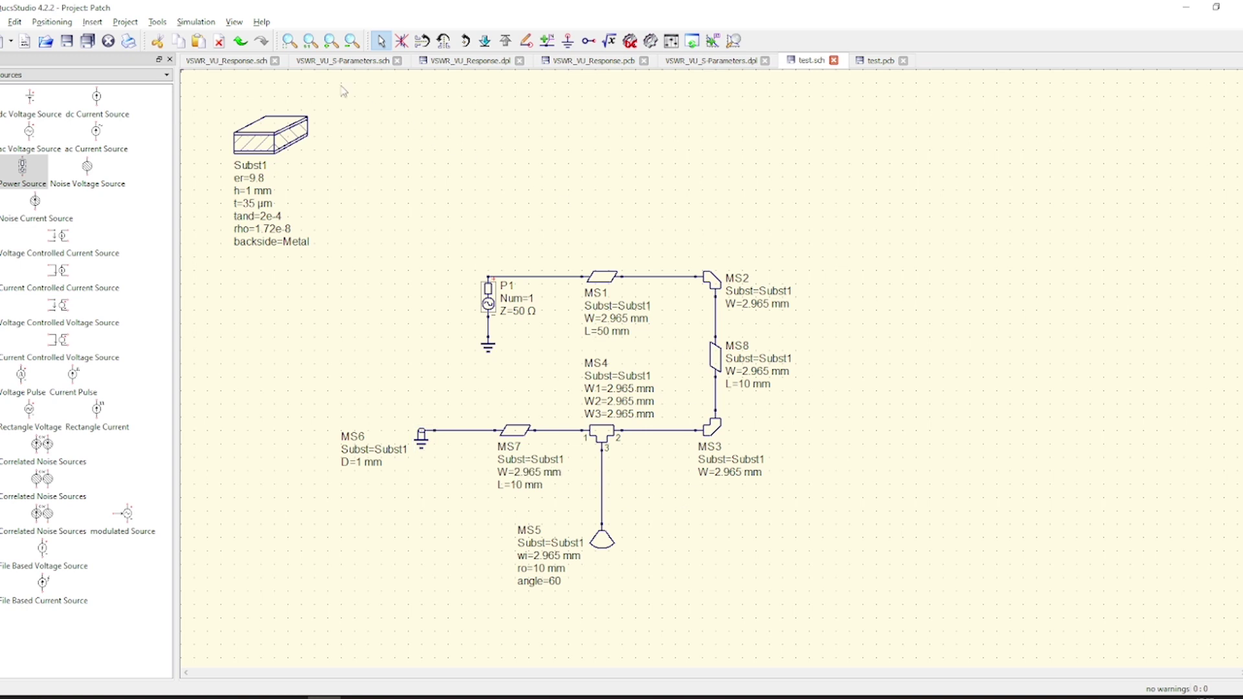
# - Generate the PCB layout to view the bent trace, then return to test.sch
pyautogui.click(157, 22)
pyautogui.click(170, 37)
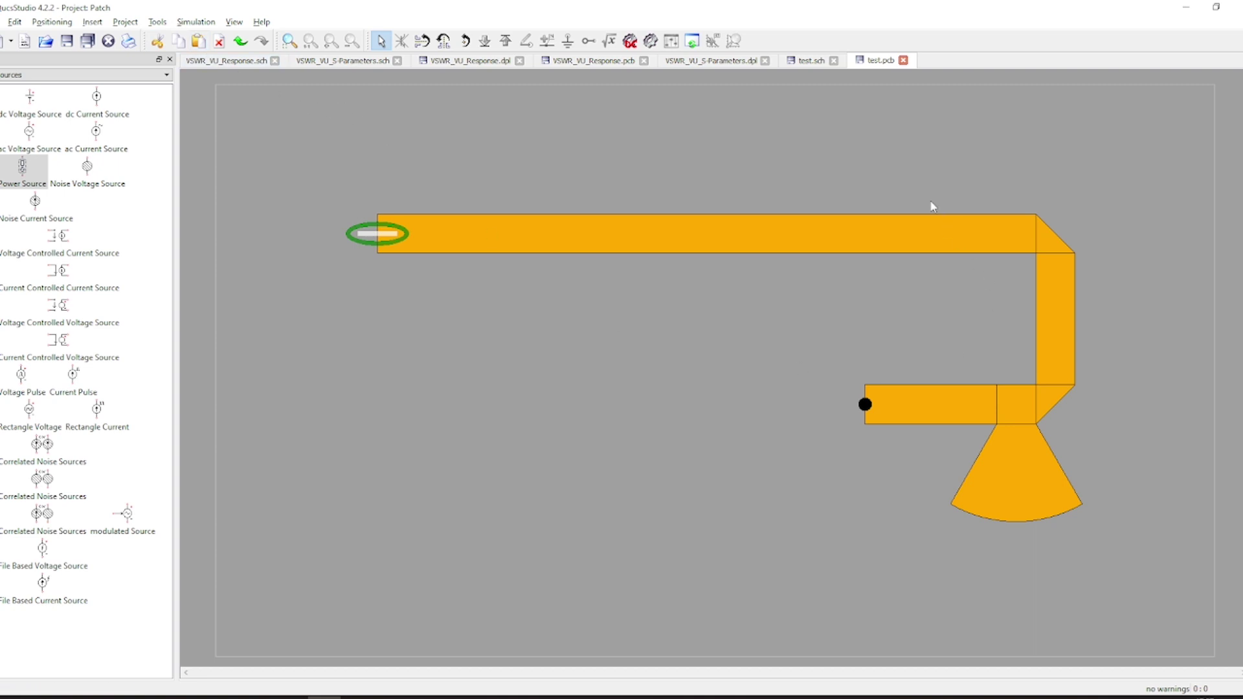
pyautogui.click(812, 61)
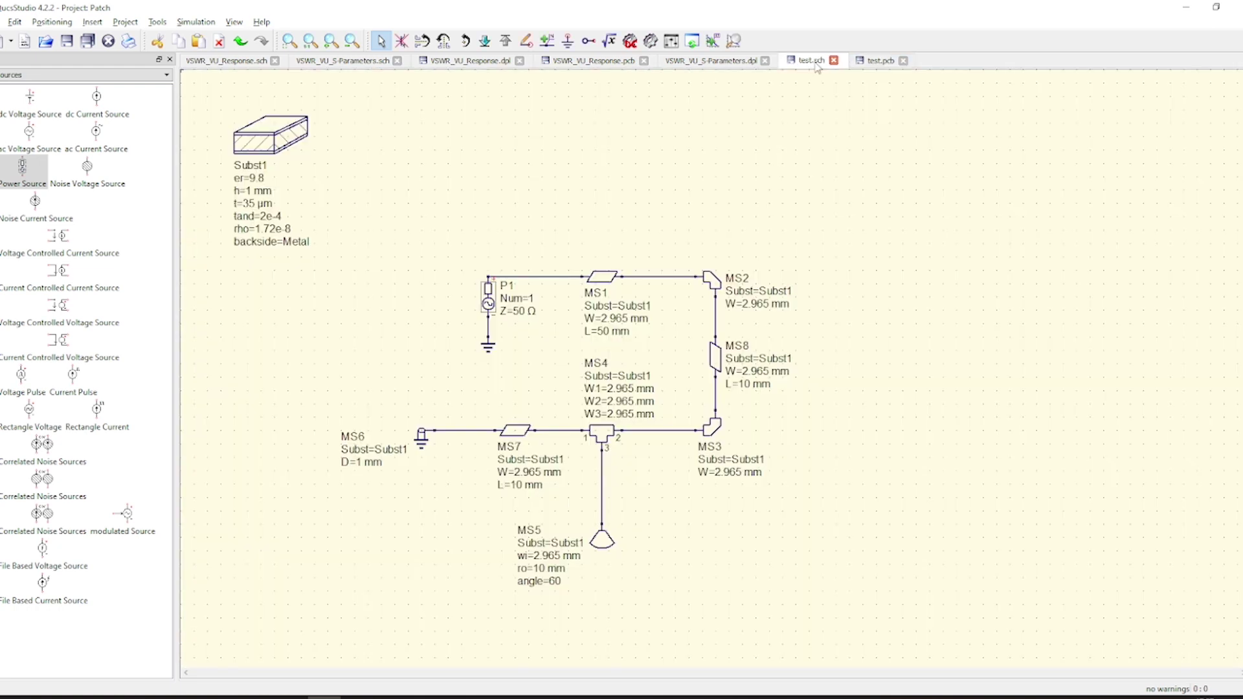
# - Move Subst1 beside the circuit and set it to FR4 with er 4.5 and h 1.6 mm
pyautogui.moveTo(281, 139); pyautogui.dragTo(389, 246)
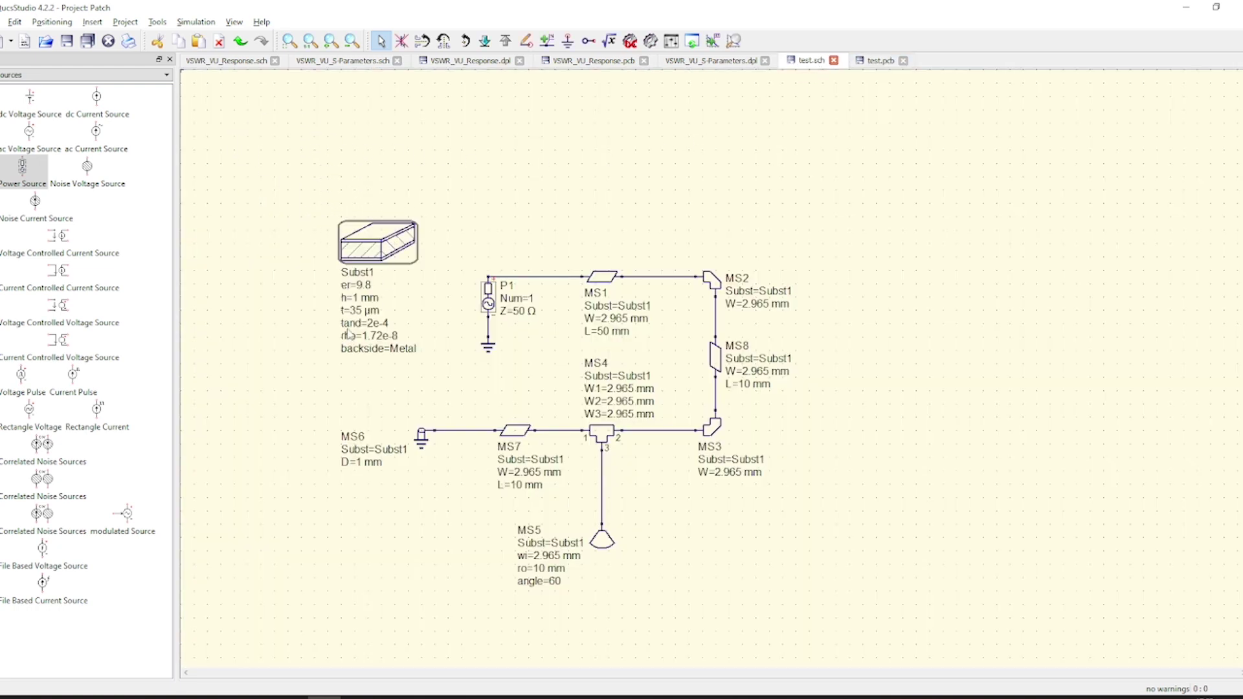
pyautogui.doubleClick(379, 258)
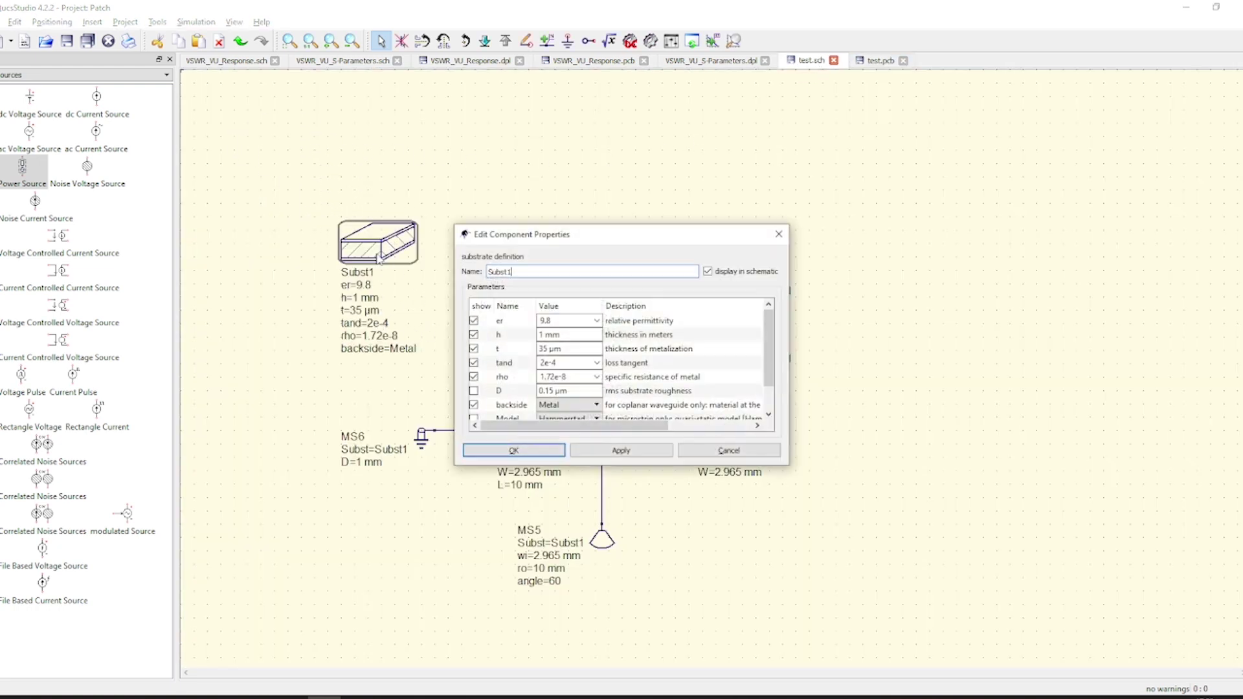
pyautogui.click(595, 319)
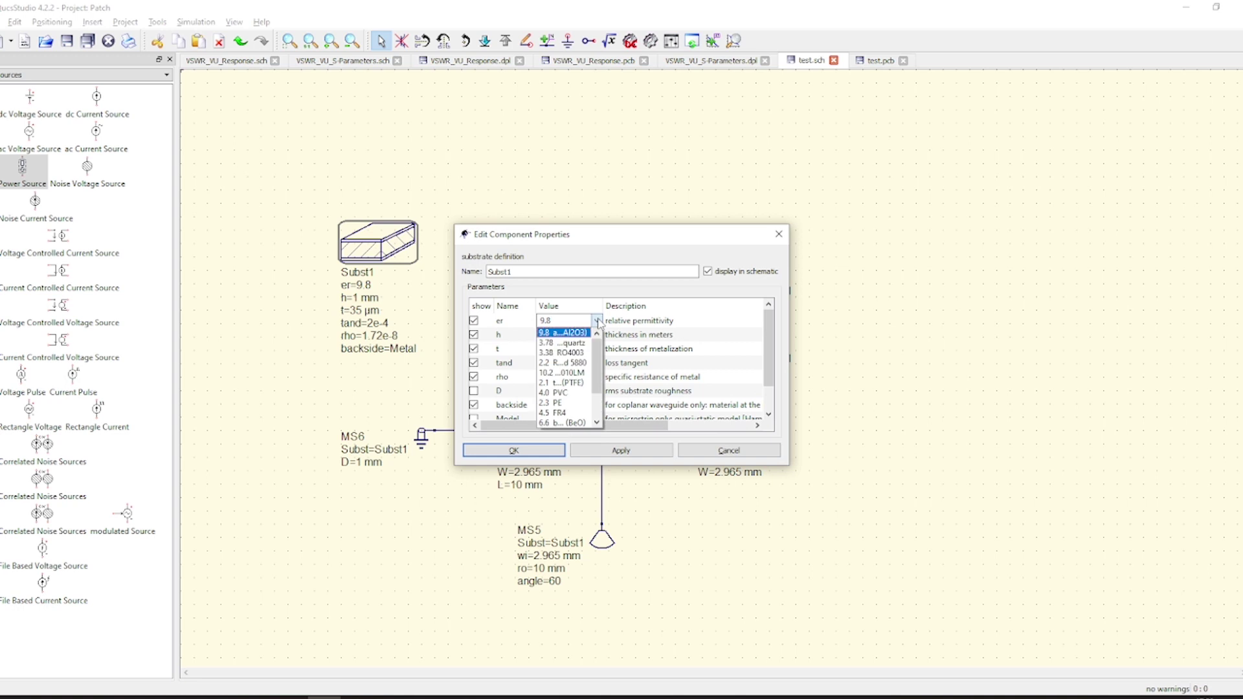
pyautogui.click(566, 413)
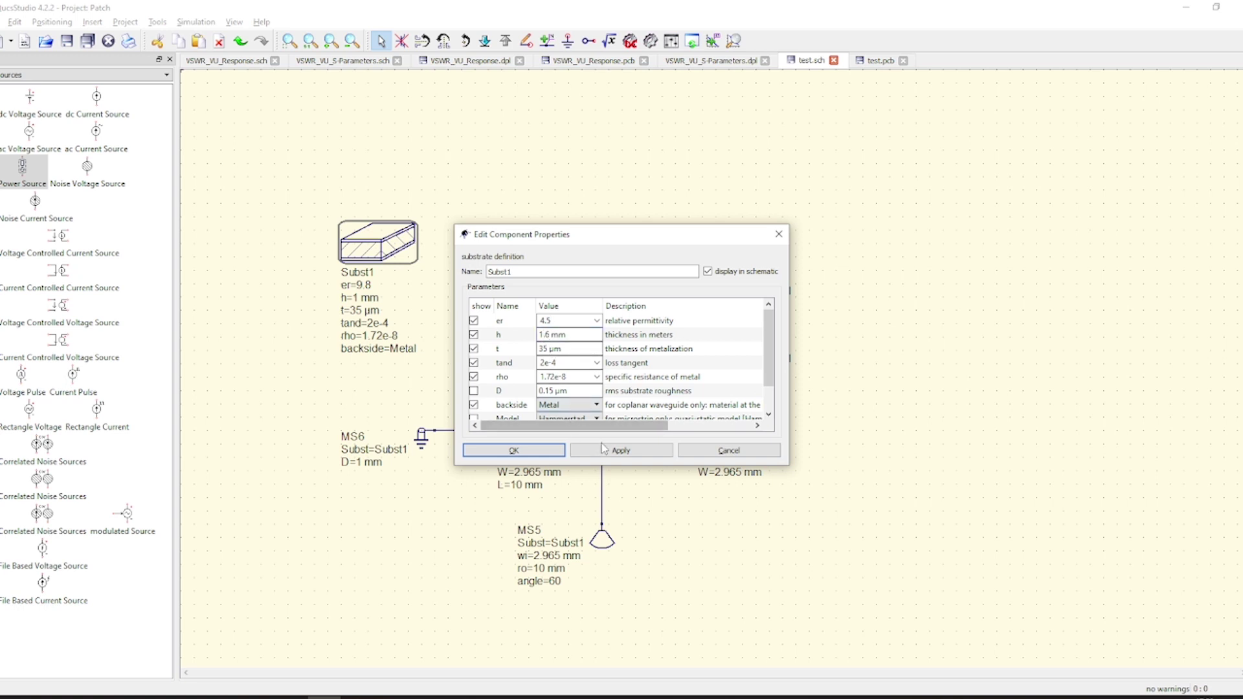
pyautogui.click(558, 453)
pyautogui.click(756, 225)
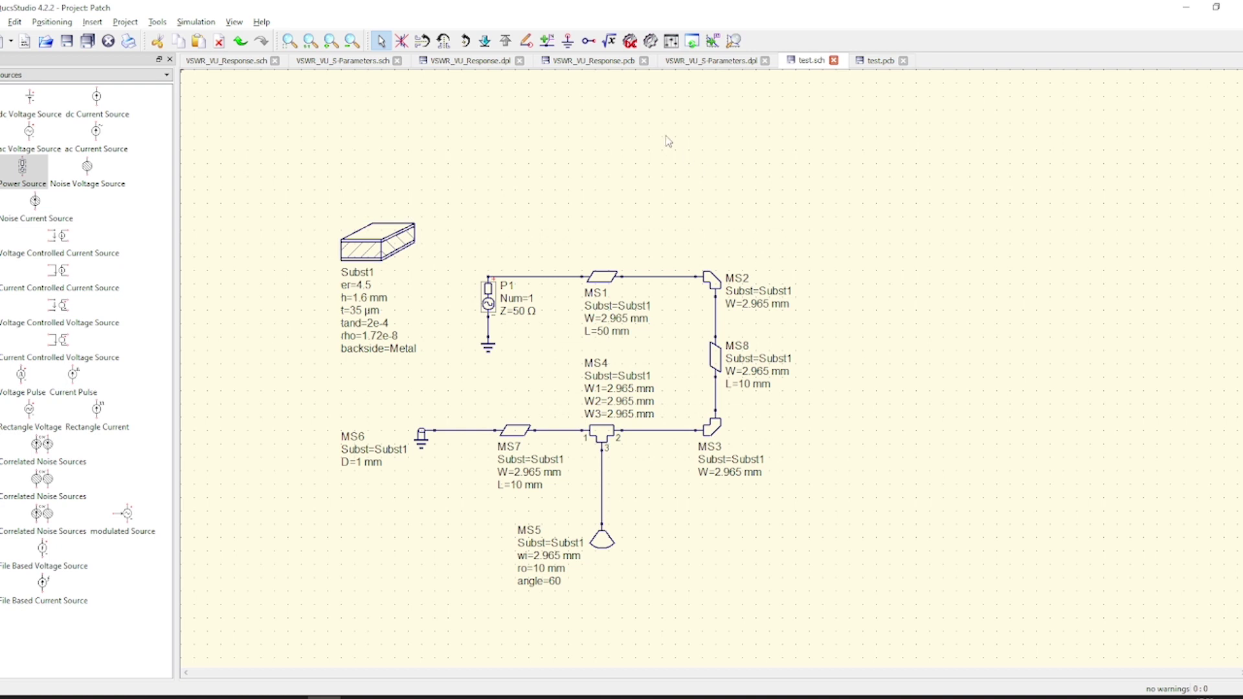
# - Place S-parameter simulation SP1 right of the circuit and run it to plot S[1,1]
pyautogui.click(84, 75)
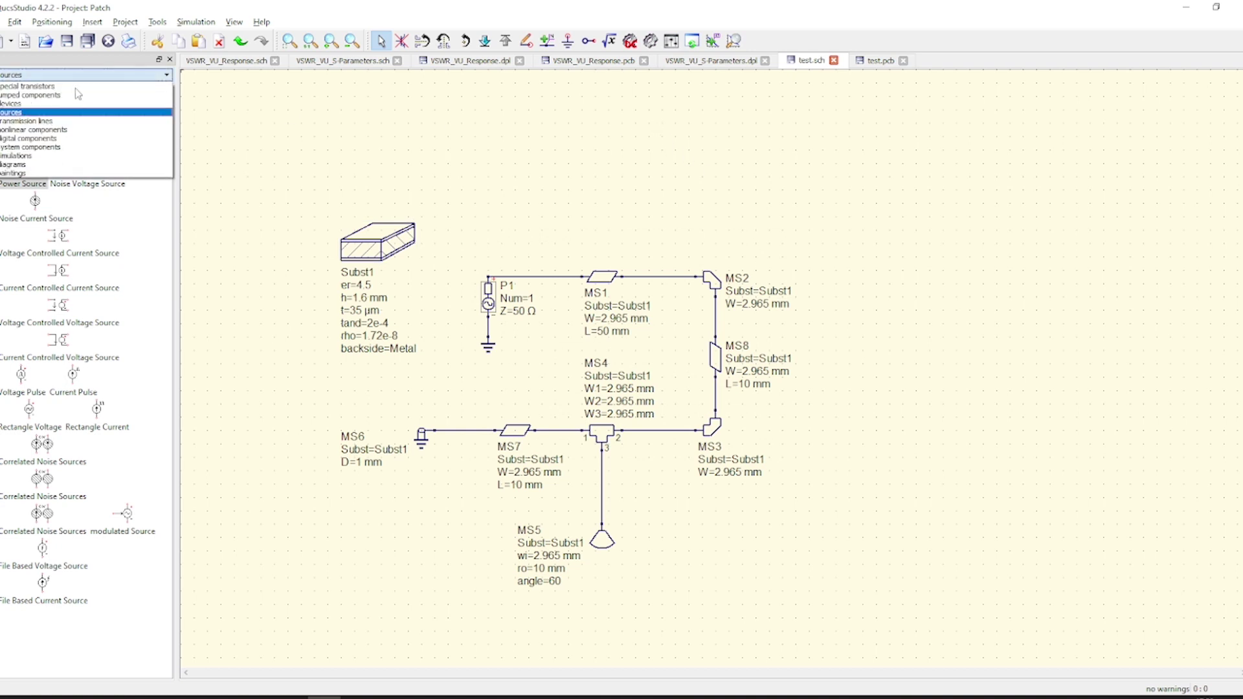
pyautogui.click(39, 156)
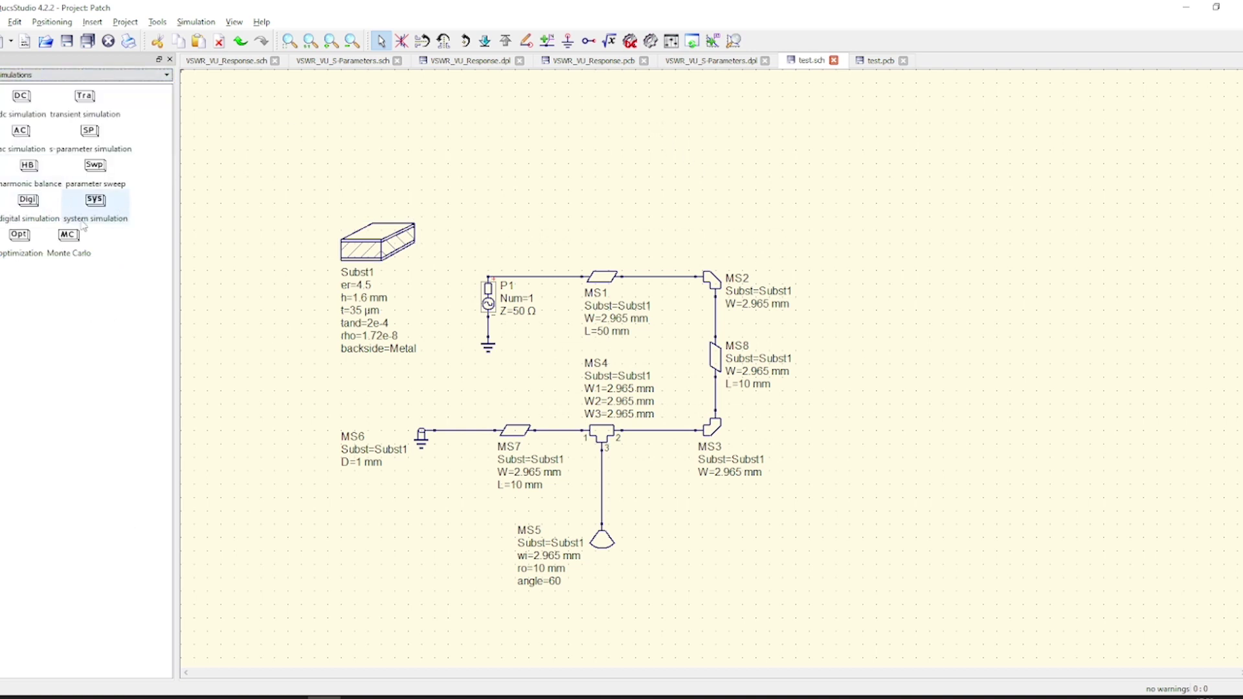
pyautogui.click(98, 139)
pyautogui.click(911, 234)
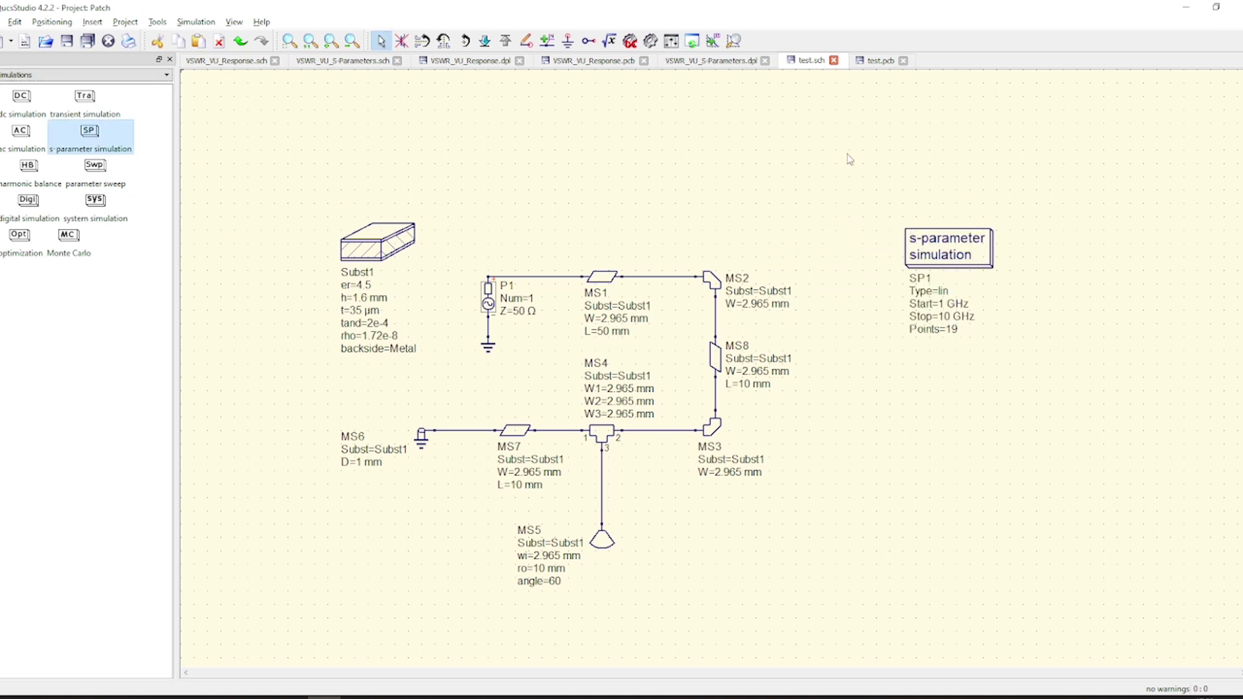
pyautogui.click(630, 40)
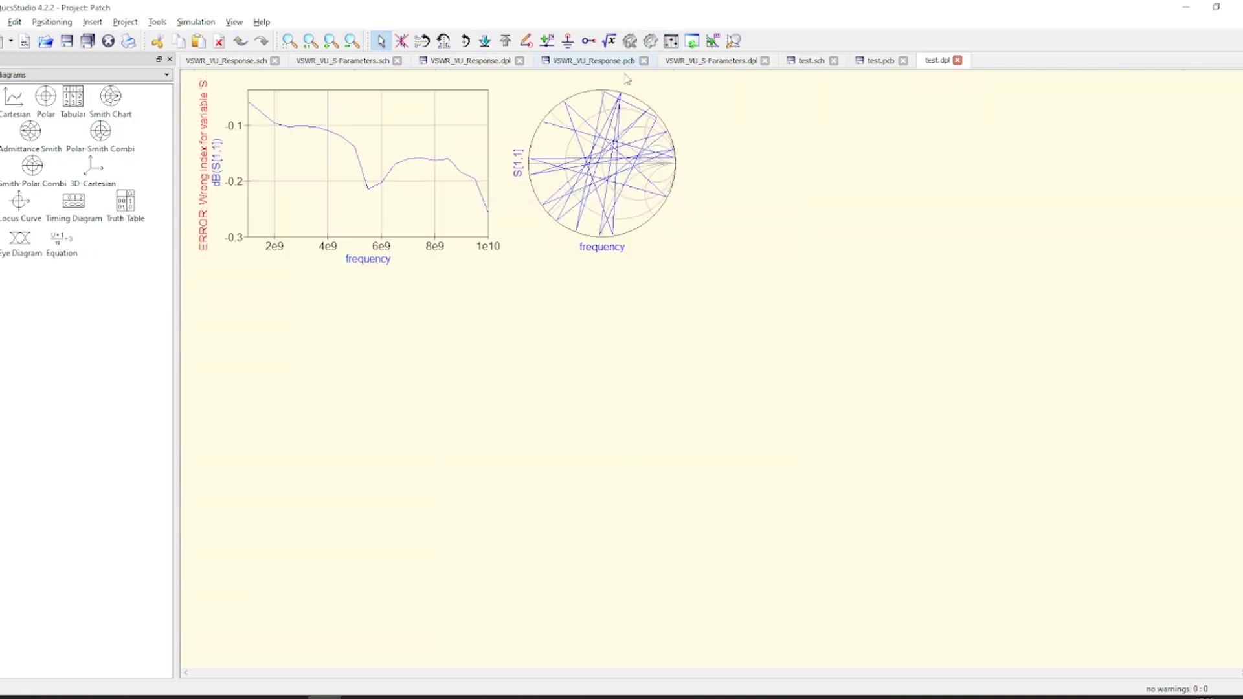
# - Mark the dB(S[1,1]) curve at 5.5GHz (-0.215 dB), place its label below, and show test.pcb
pyautogui.click(571, 189)
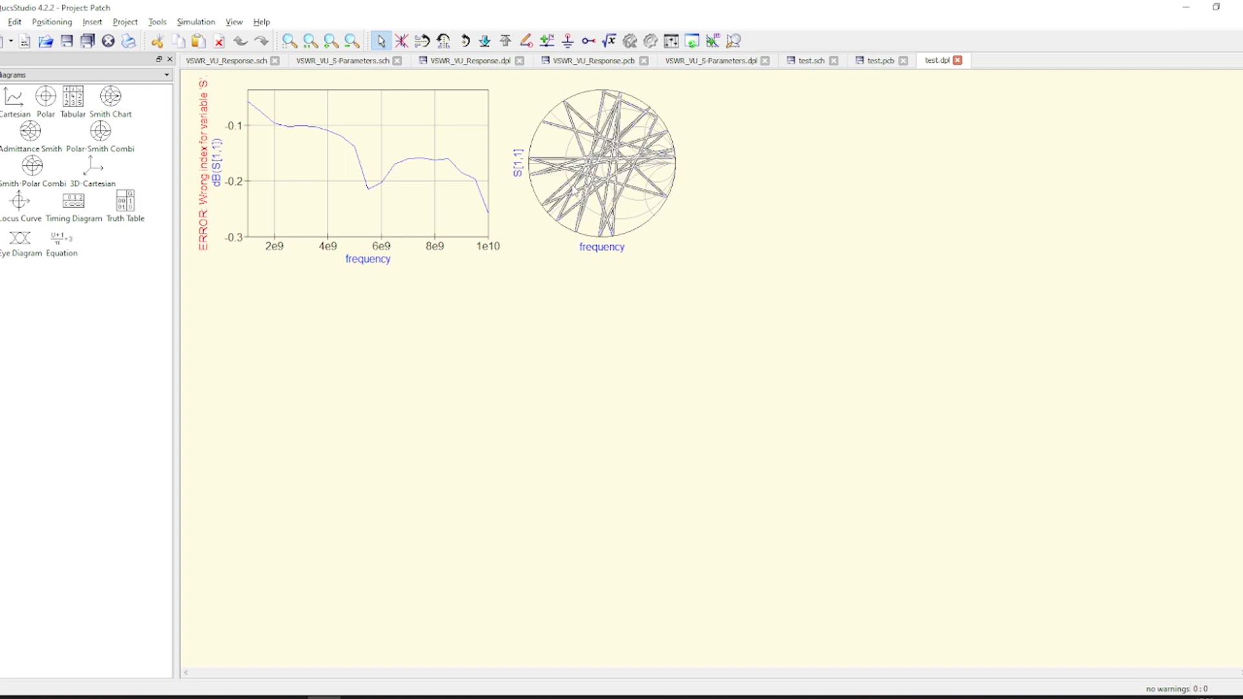
pyautogui.click(457, 226)
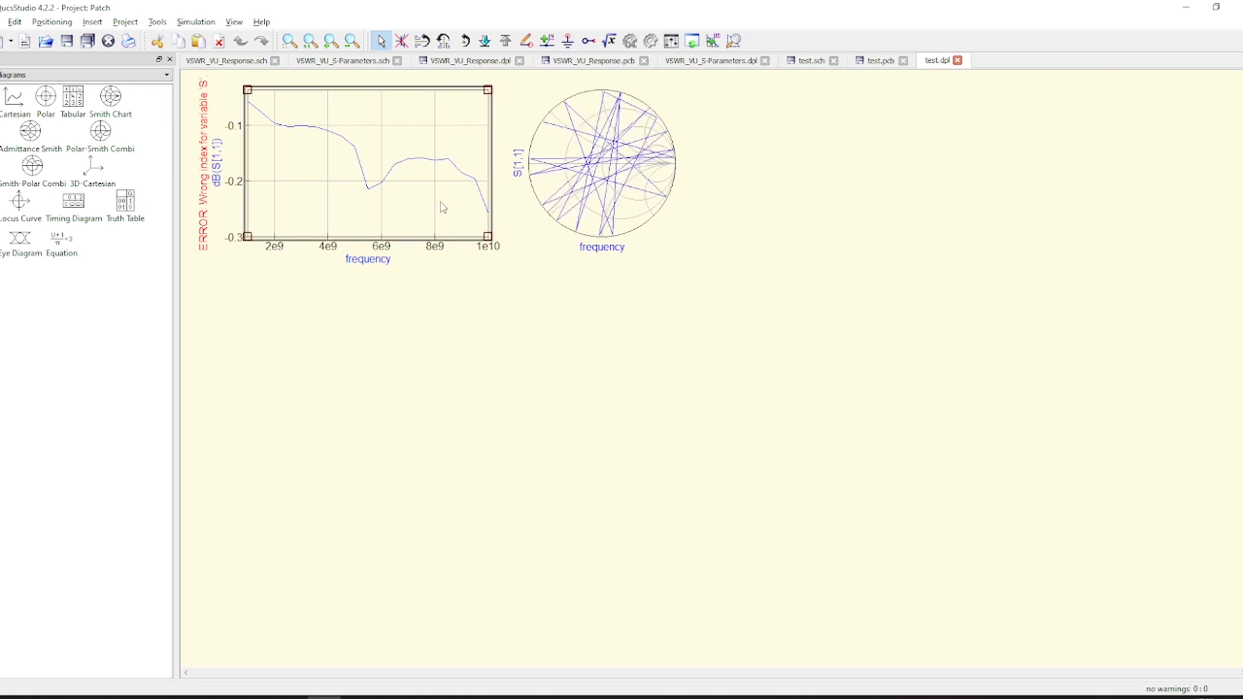
pyautogui.click(714, 41)
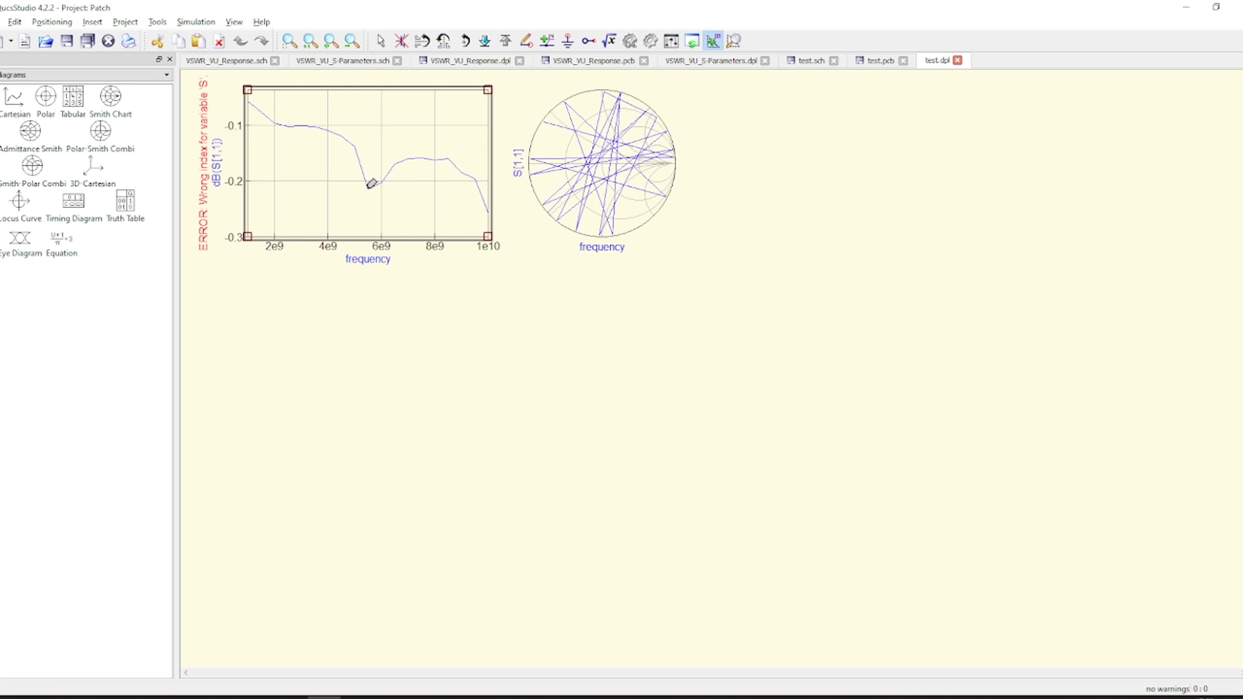
pyautogui.click(373, 186)
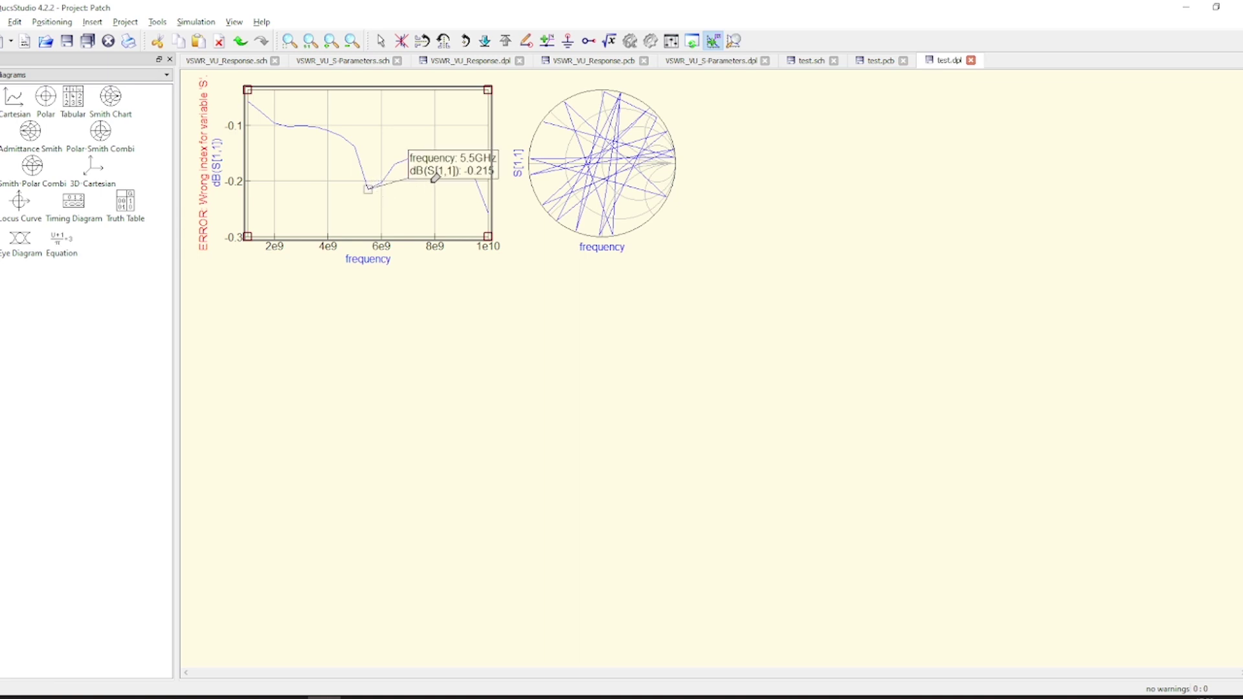
pyautogui.press('Escape')
pyautogui.moveTo(430, 177)
pyautogui.mouseDown()
pyautogui.moveTo(408, 223)
pyautogui.moveTo(296, 228)
pyautogui.mouseUp()
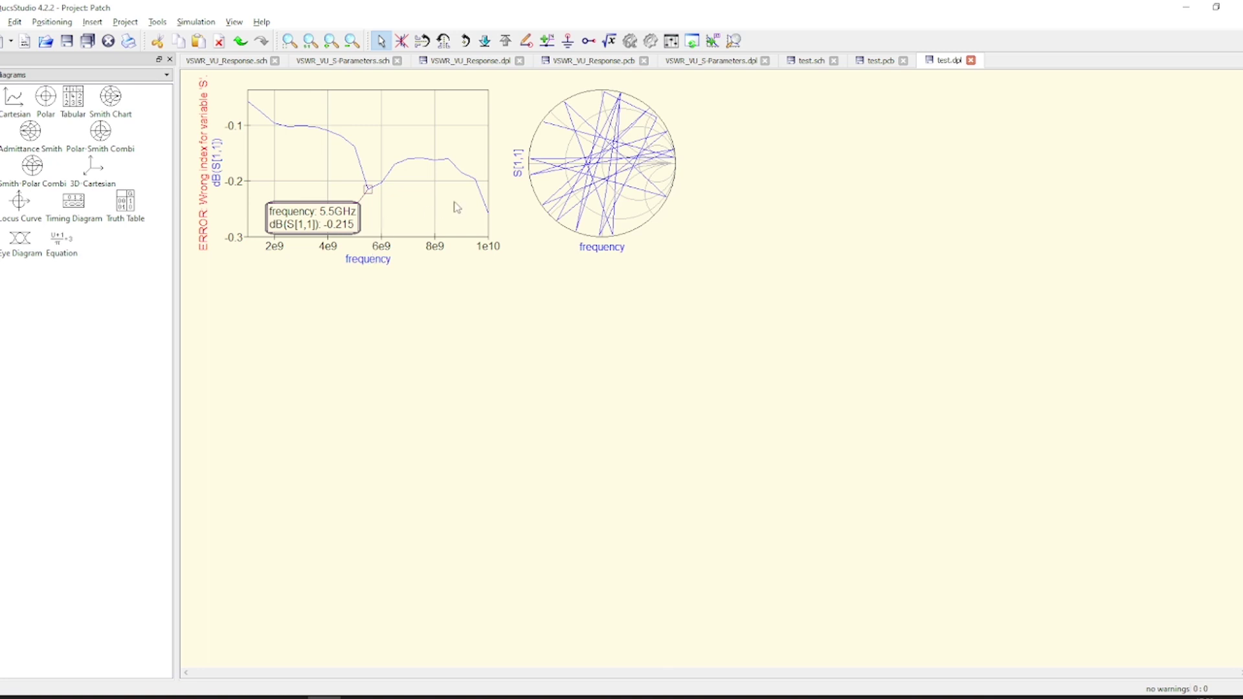
pyautogui.click(854, 61)
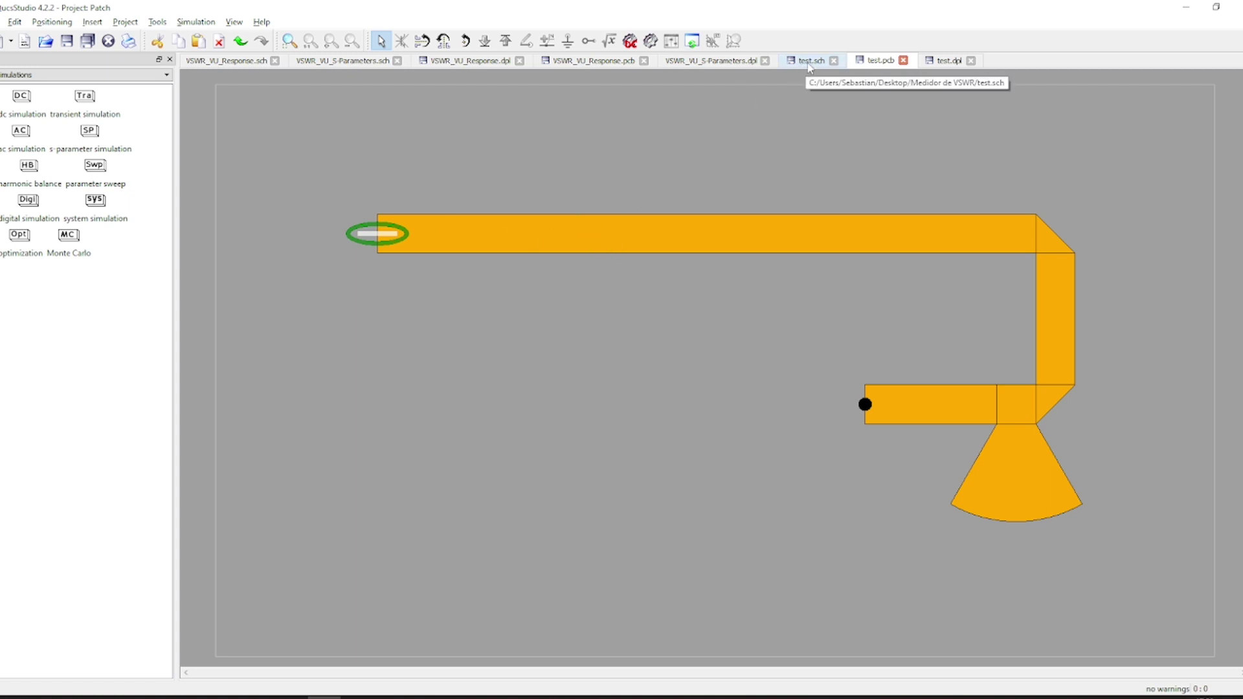
pyautogui.click(1051, 247)
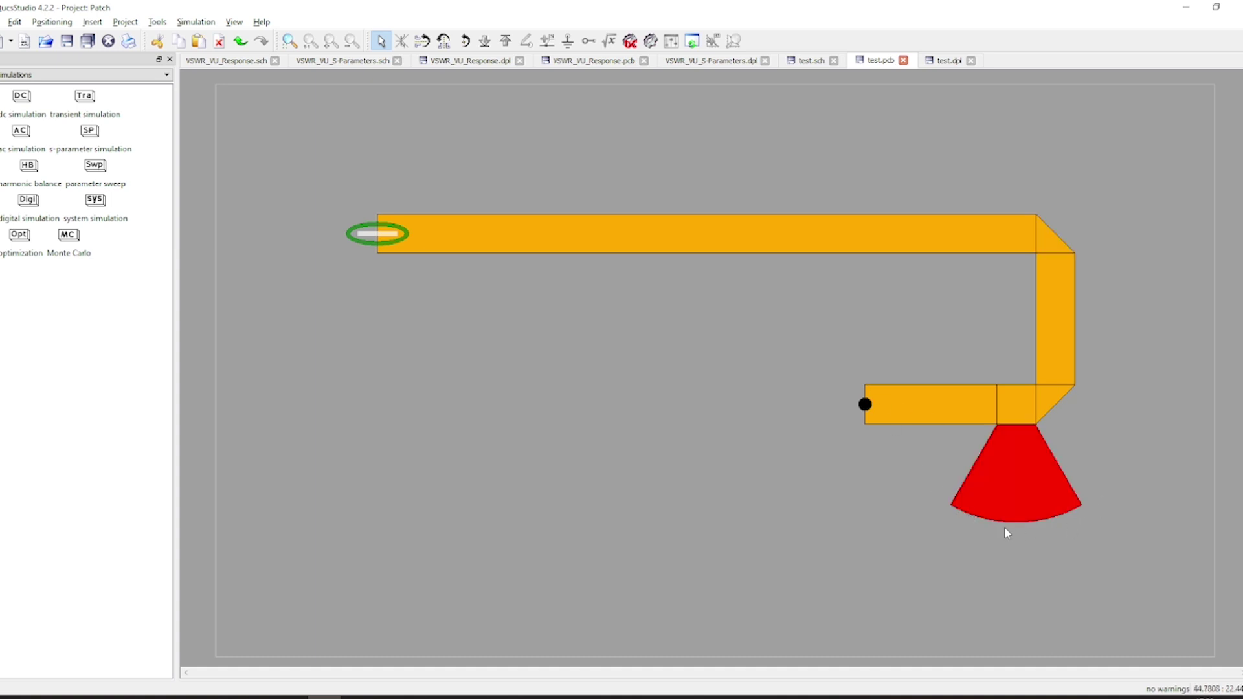
pyautogui.doubleClick(1006, 495)
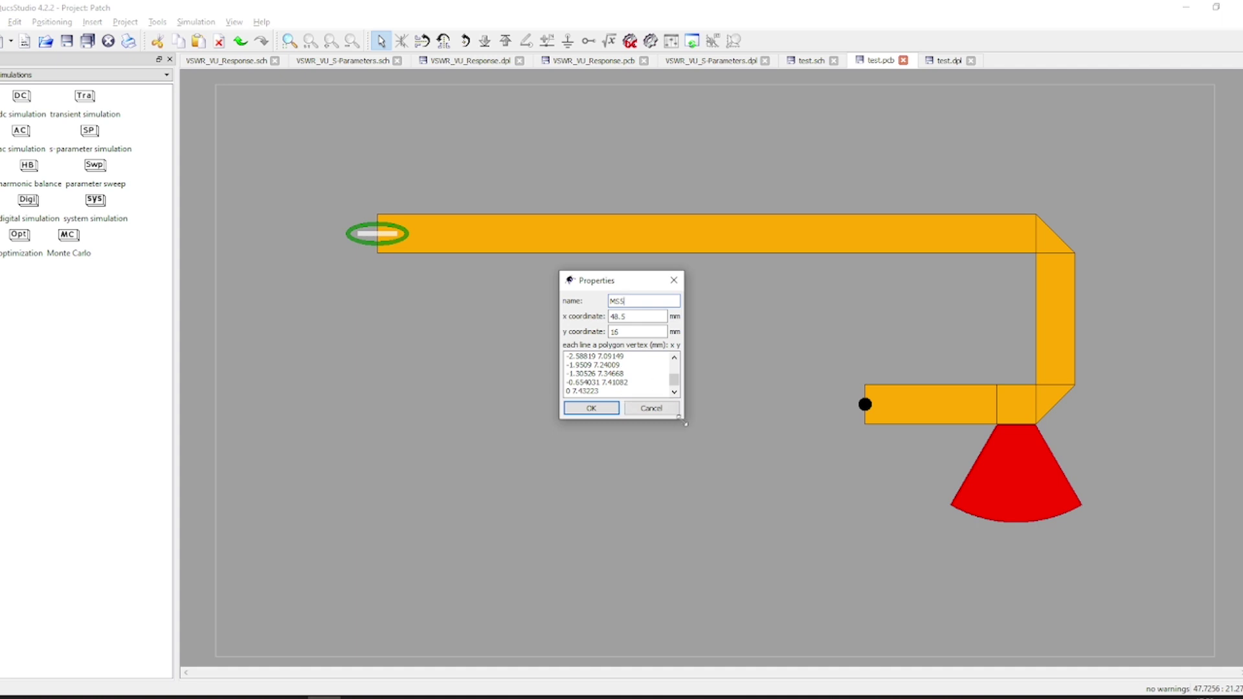
pyautogui.moveTo(685, 423); pyautogui.dragTo(915, 623)
pyautogui.moveTo(638, 540); pyautogui.dragTo(541, 358)
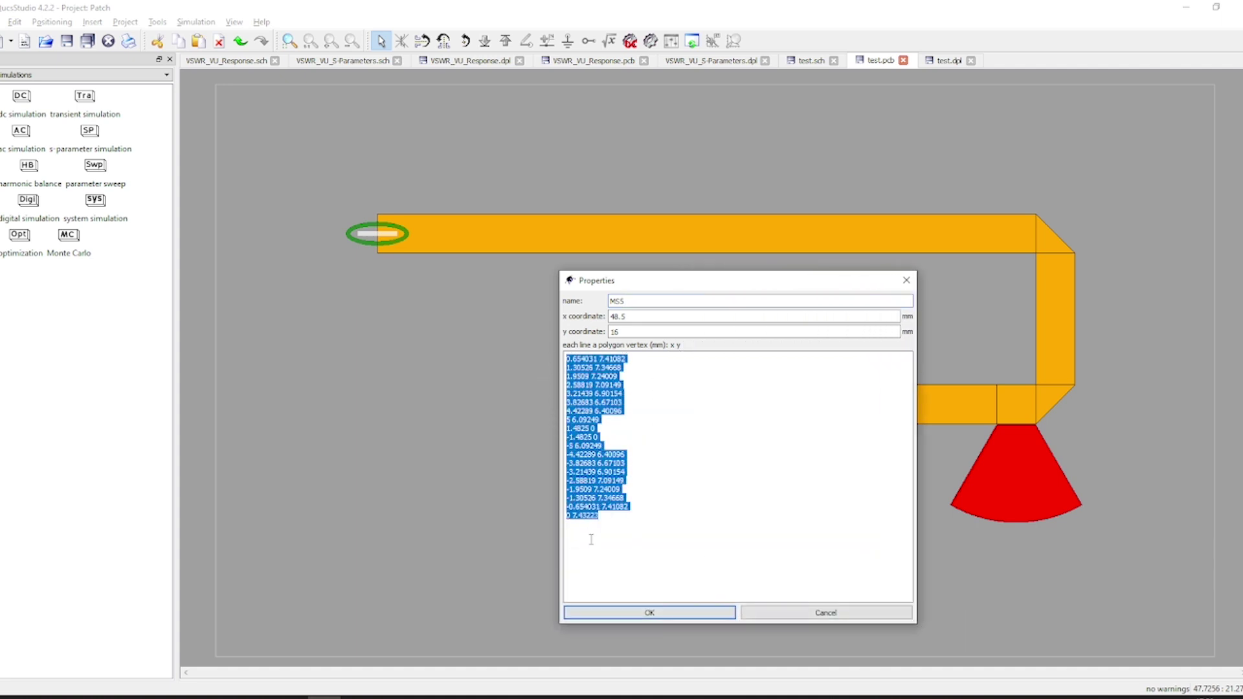
pyautogui.click(692, 548)
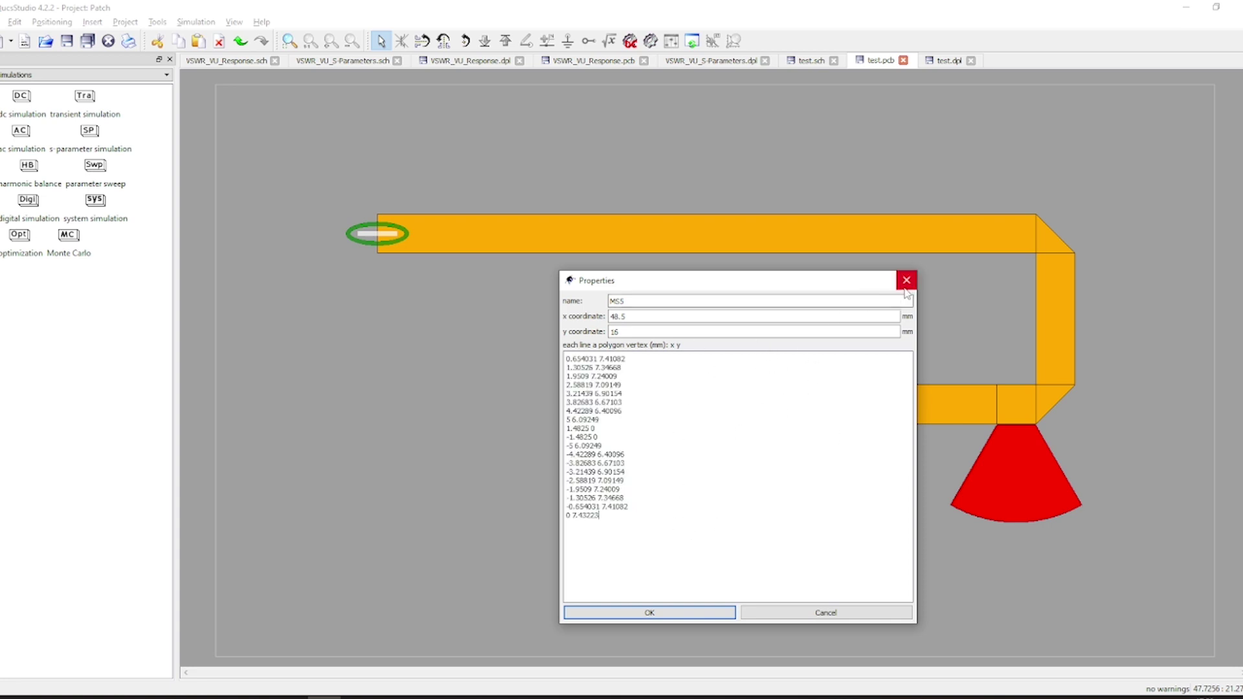
pyautogui.click(906, 280)
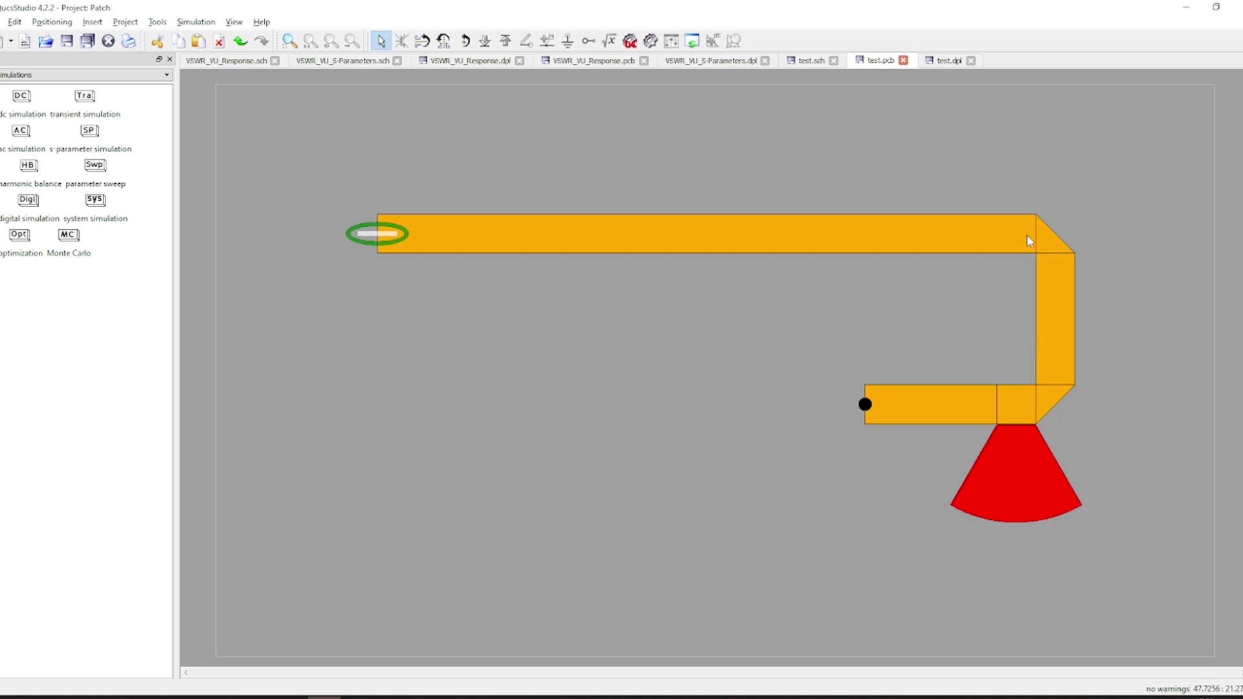
pyautogui.click(1042, 228)
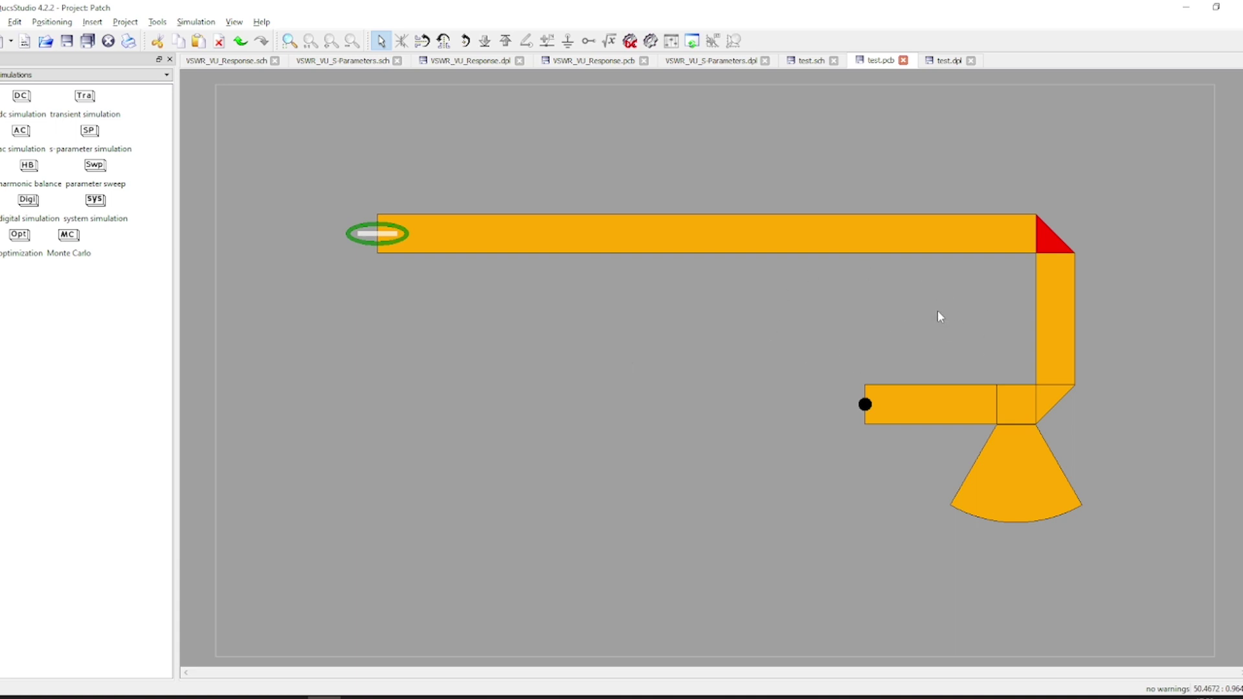
pyautogui.click(961, 297)
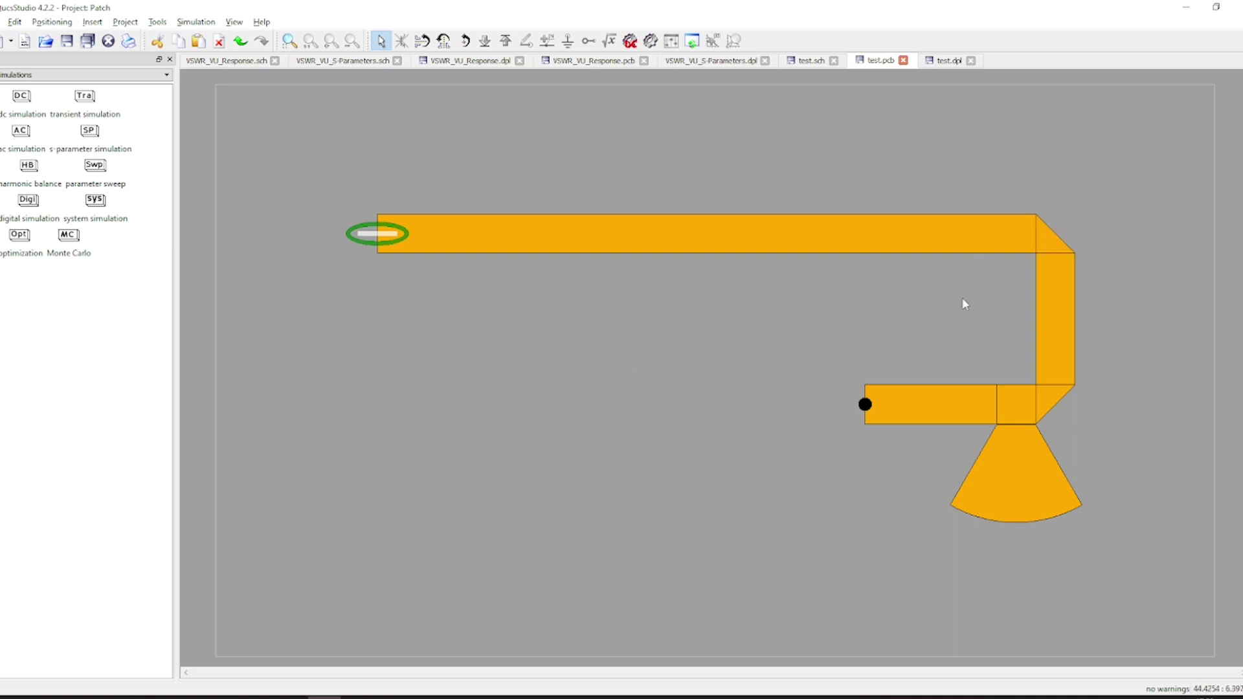
# - Show transmission line components, export the layout as test.gds, and minimize QucsStudio
pyautogui.click(115, 76)
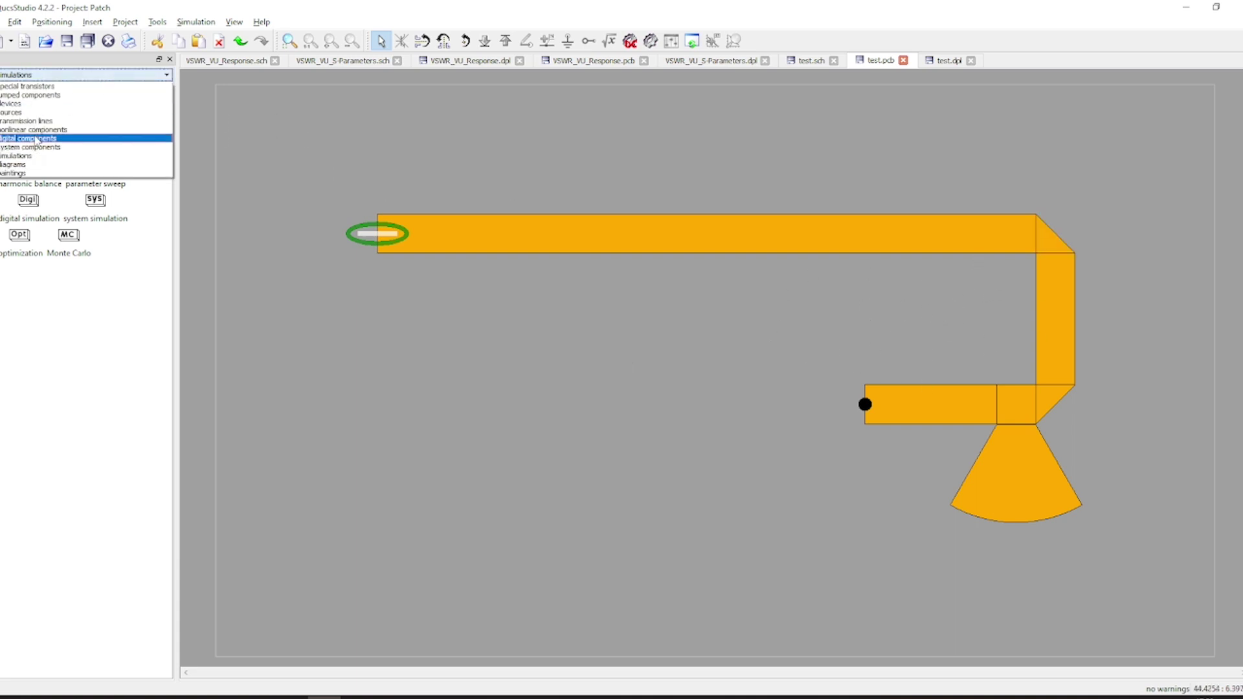
pyautogui.click(41, 129)
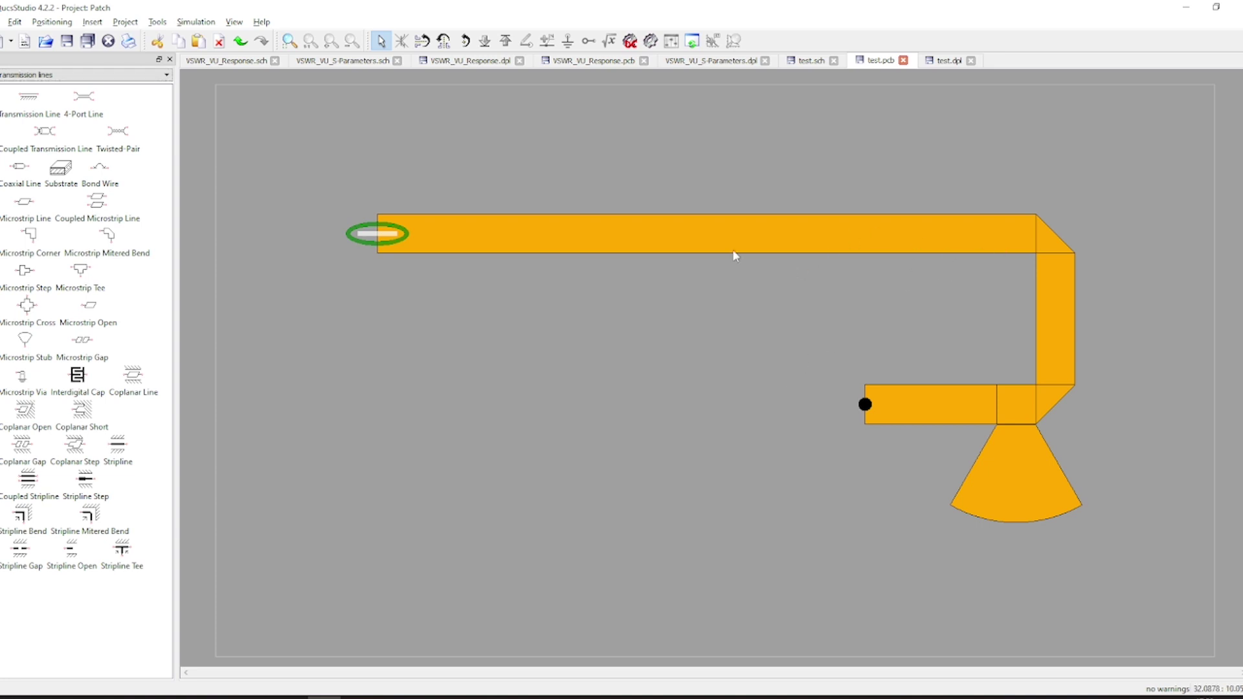
pyautogui.moveTo(312, 161); pyautogui.dragTo(1122, 623)
pyautogui.click(776, 435)
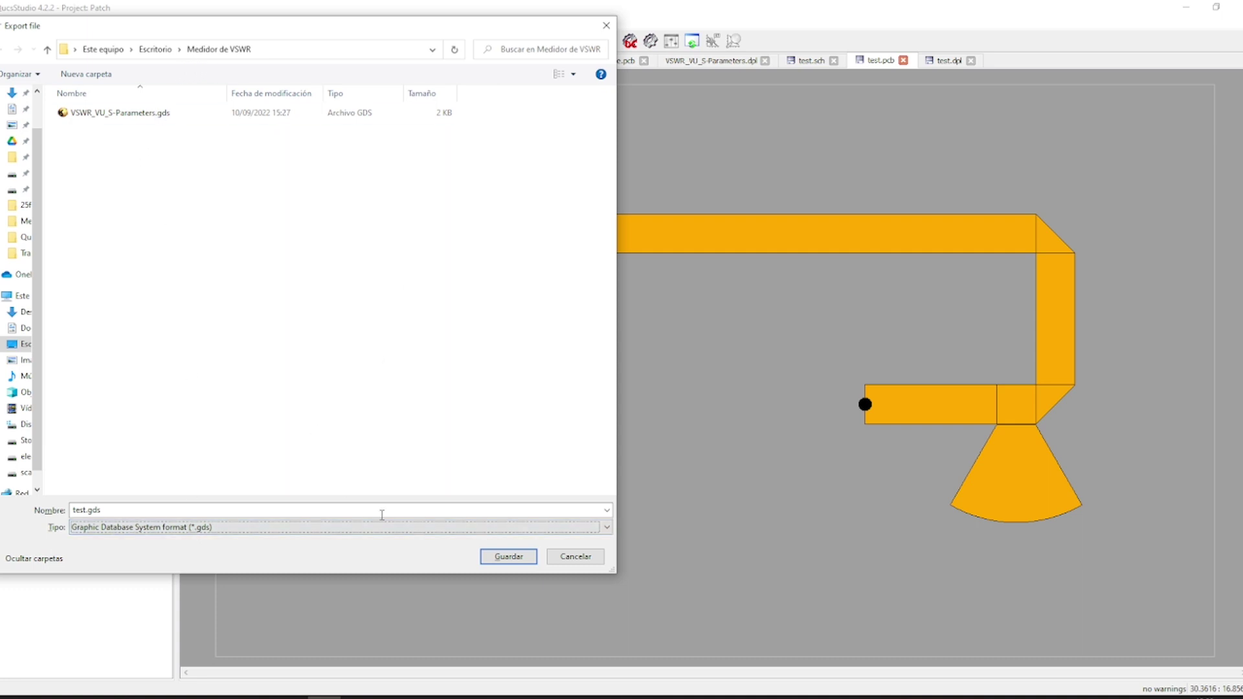
pyautogui.click(509, 556)
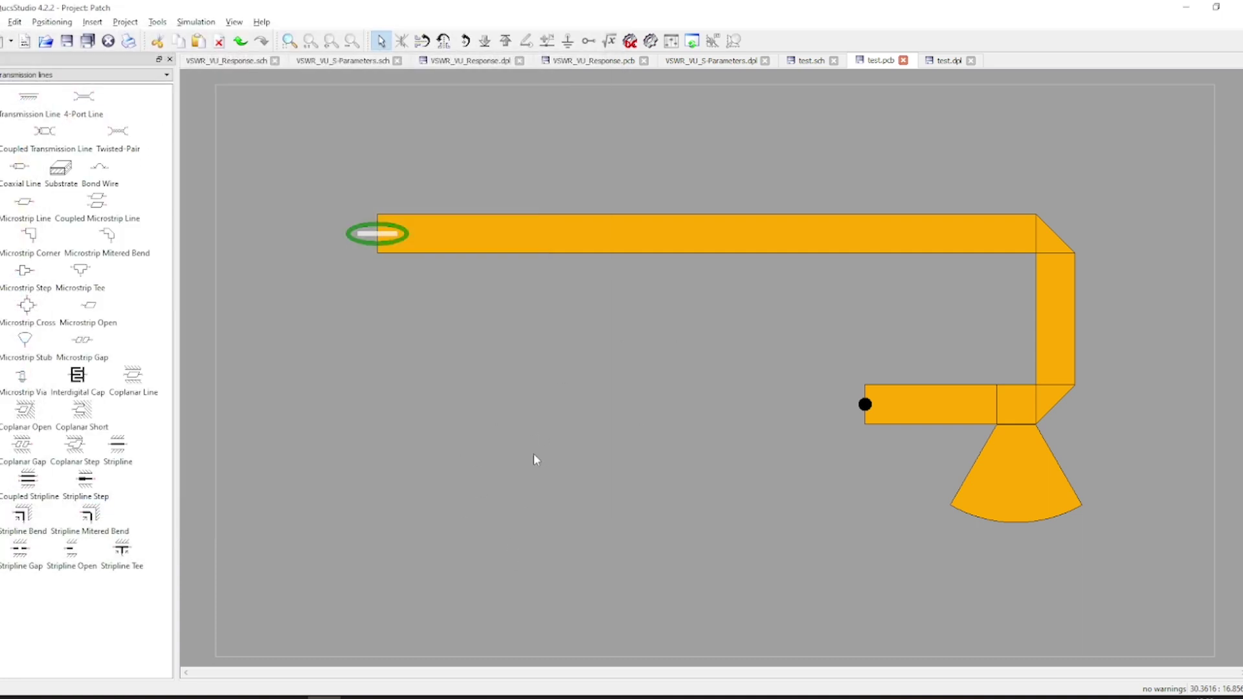
pyautogui.click(1179, 9)
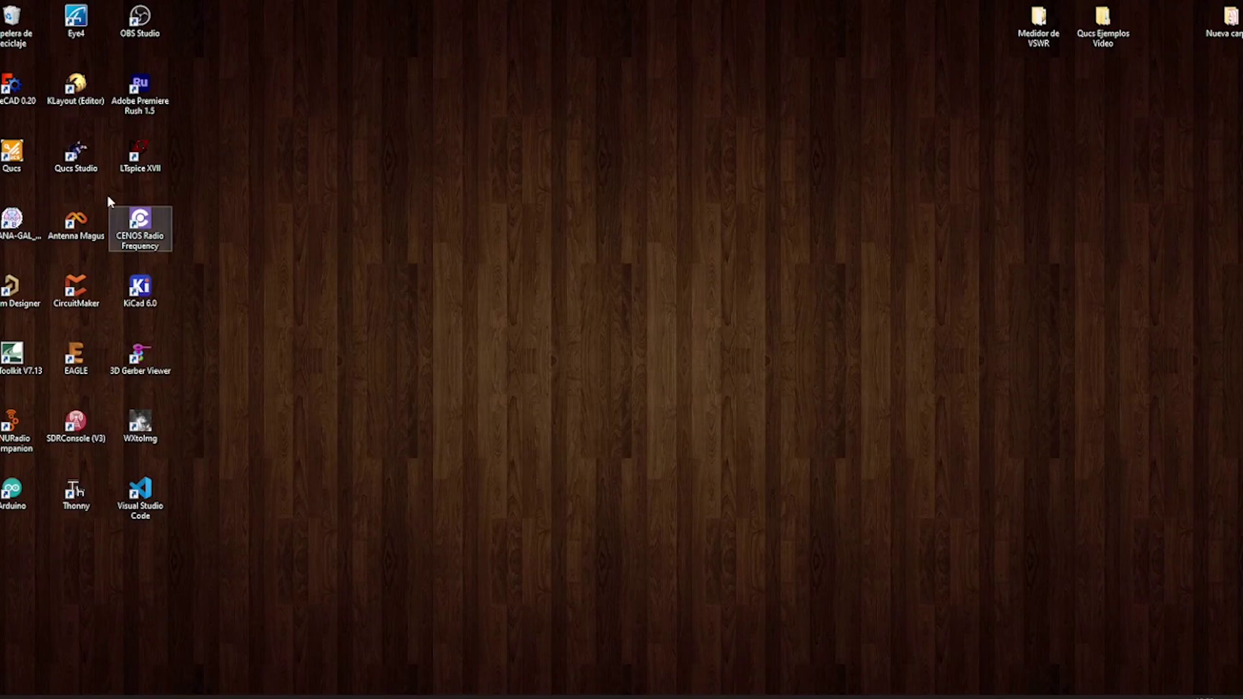
# - Launch the KLayout editor and open the recent file test.gds
pyautogui.doubleClick(90, 94)
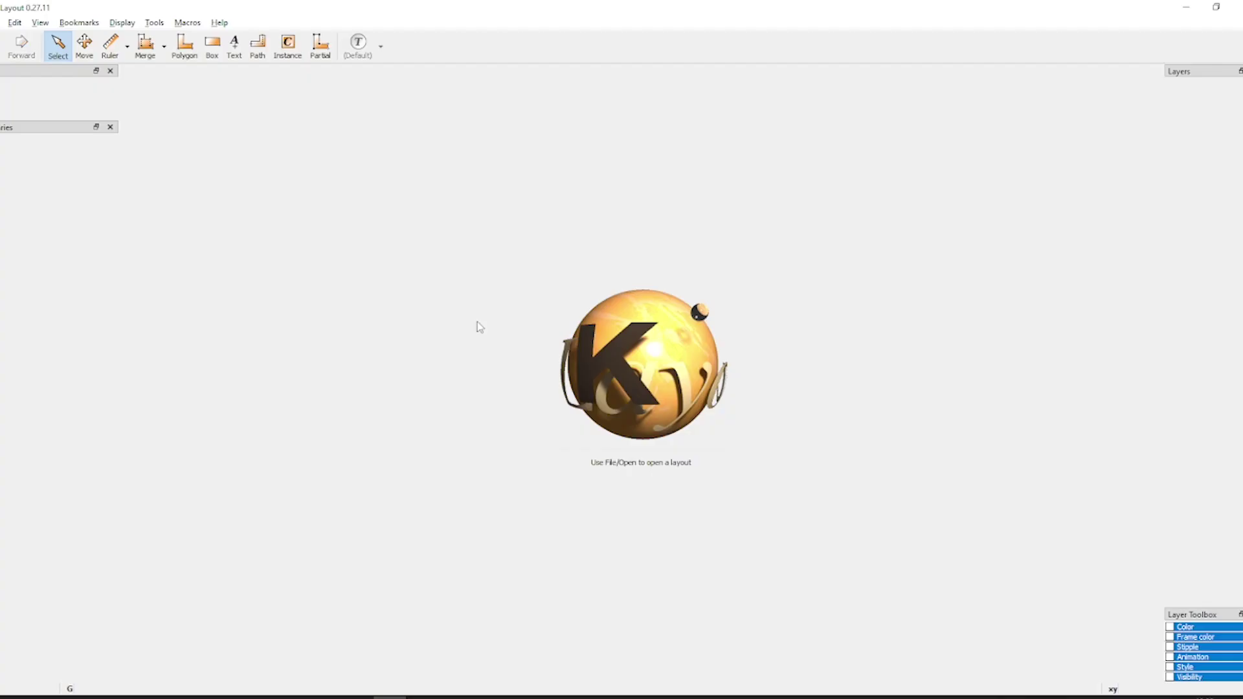
pyautogui.click(15, 22)
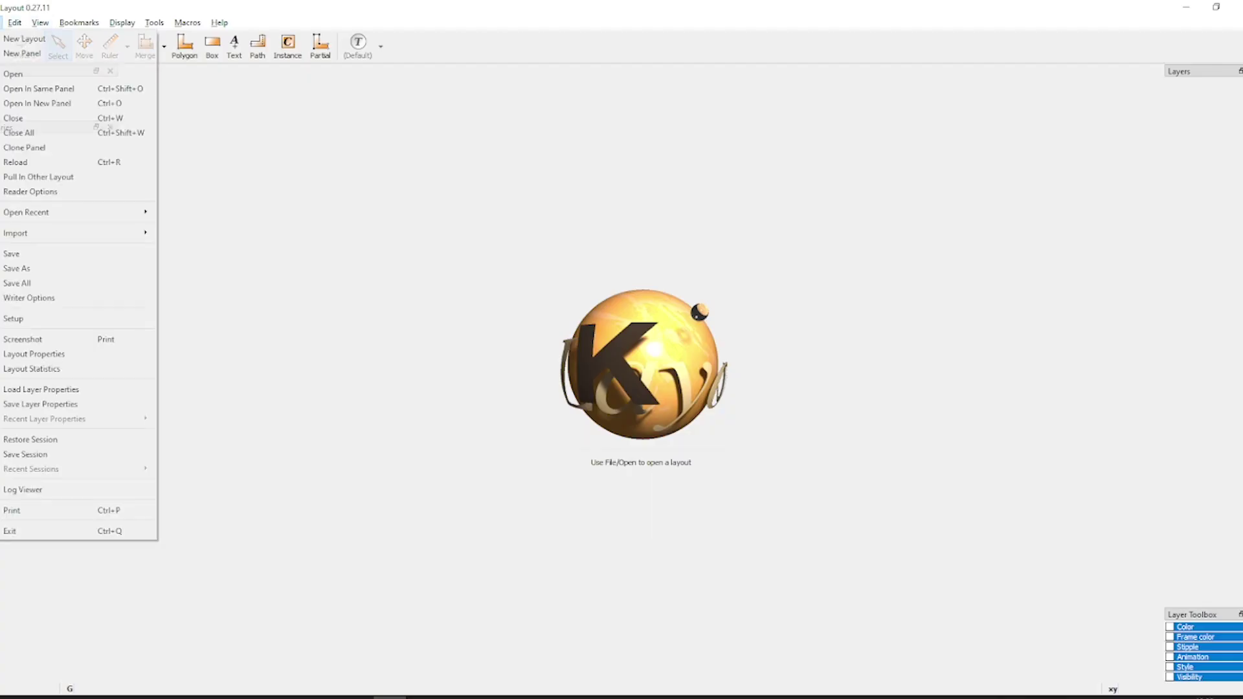
pyautogui.click(214, 125)
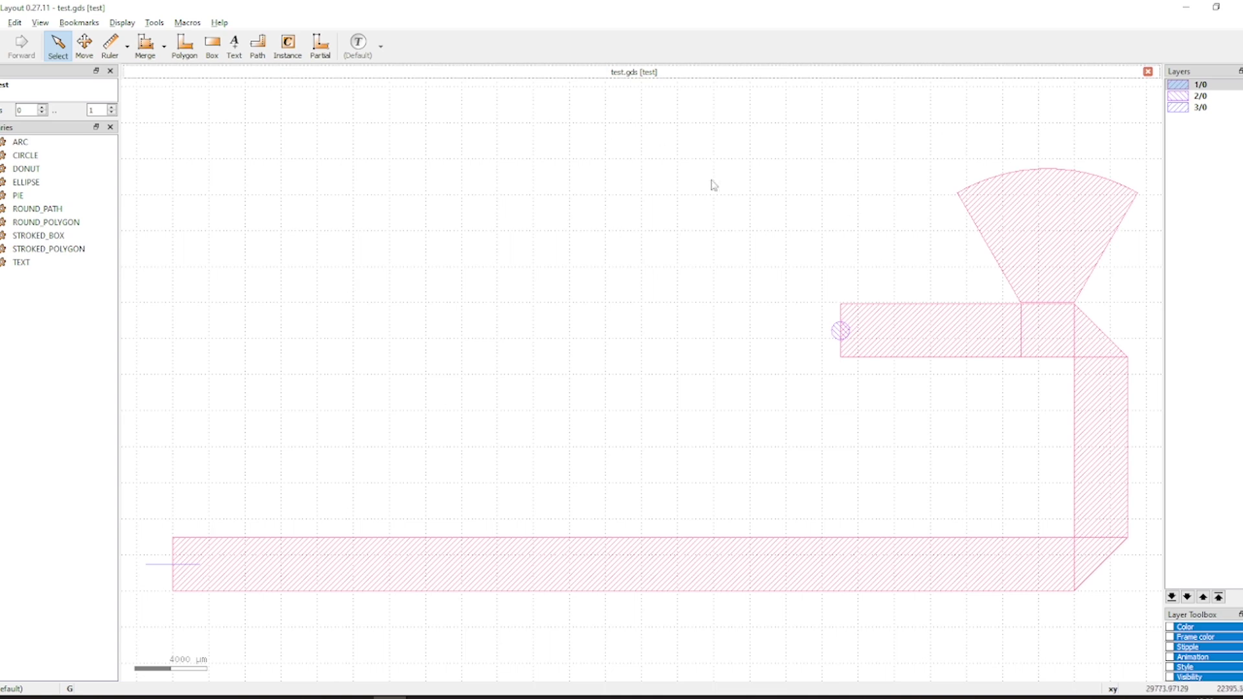
# - Select all shapes and attempt a merge, dismissing the different-layers error
pyautogui.moveTo(139, 143); pyautogui.dragTo(1165, 627)
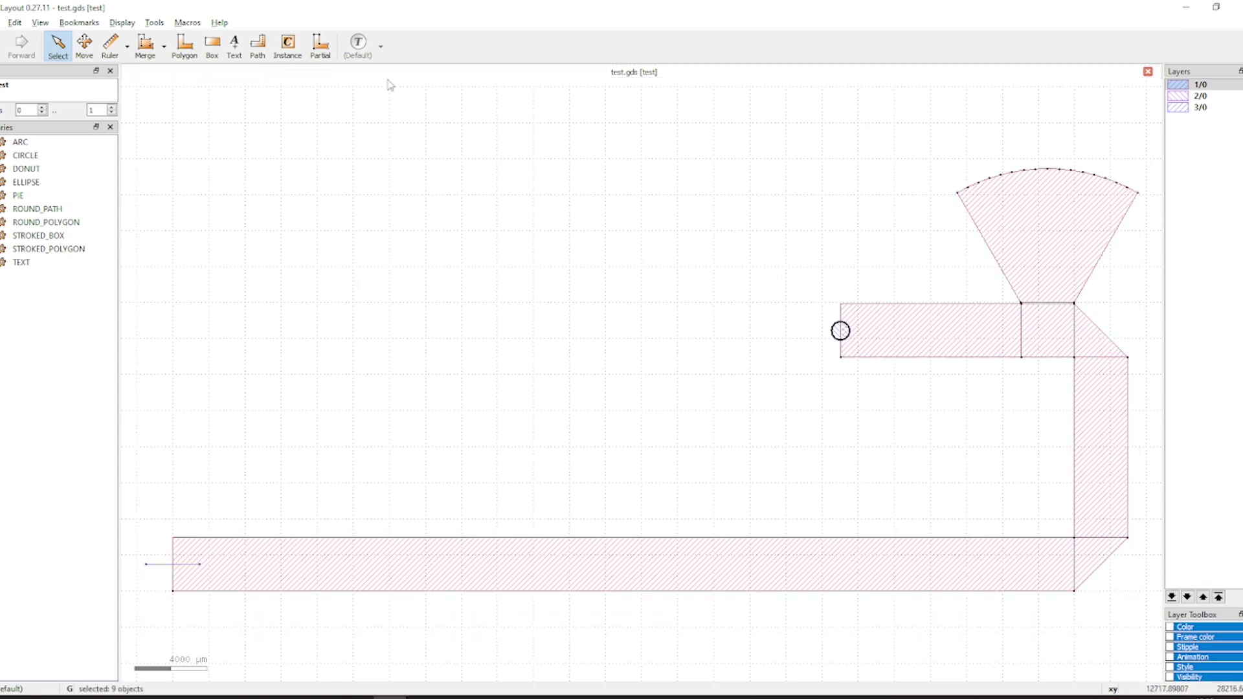
pyautogui.click(40, 22)
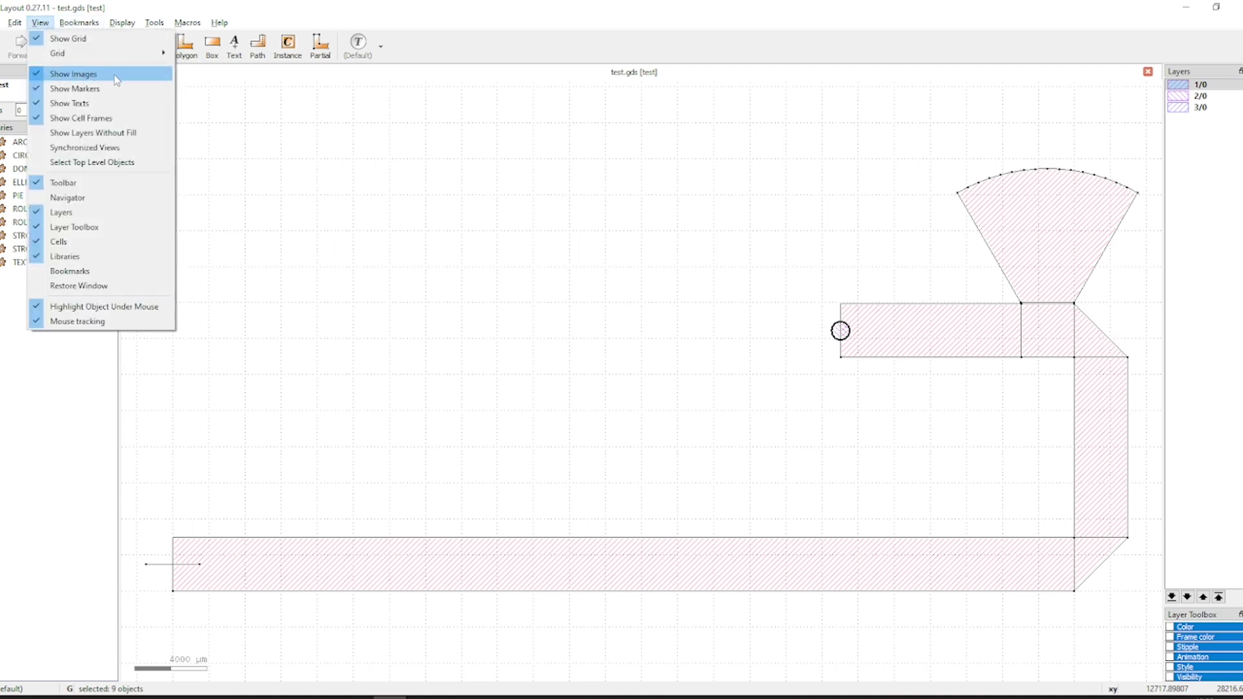
pyautogui.click(15, 23)
pyautogui.moveTo(138, 124)
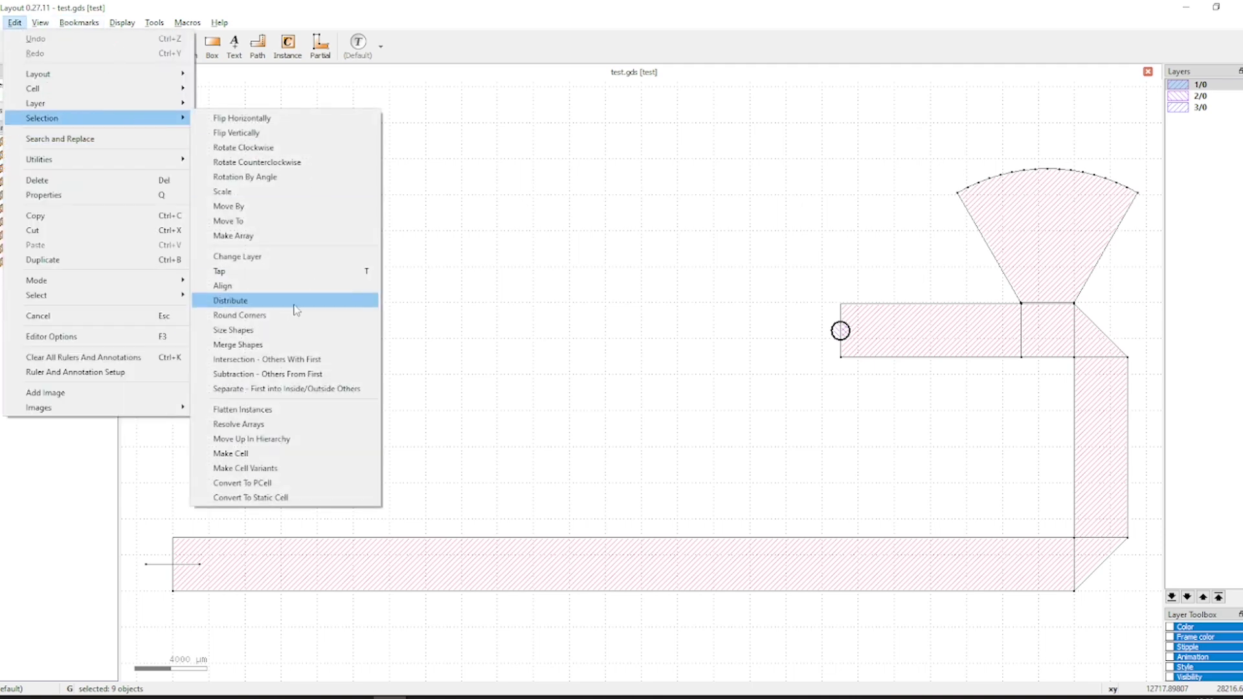
pyautogui.click(269, 344)
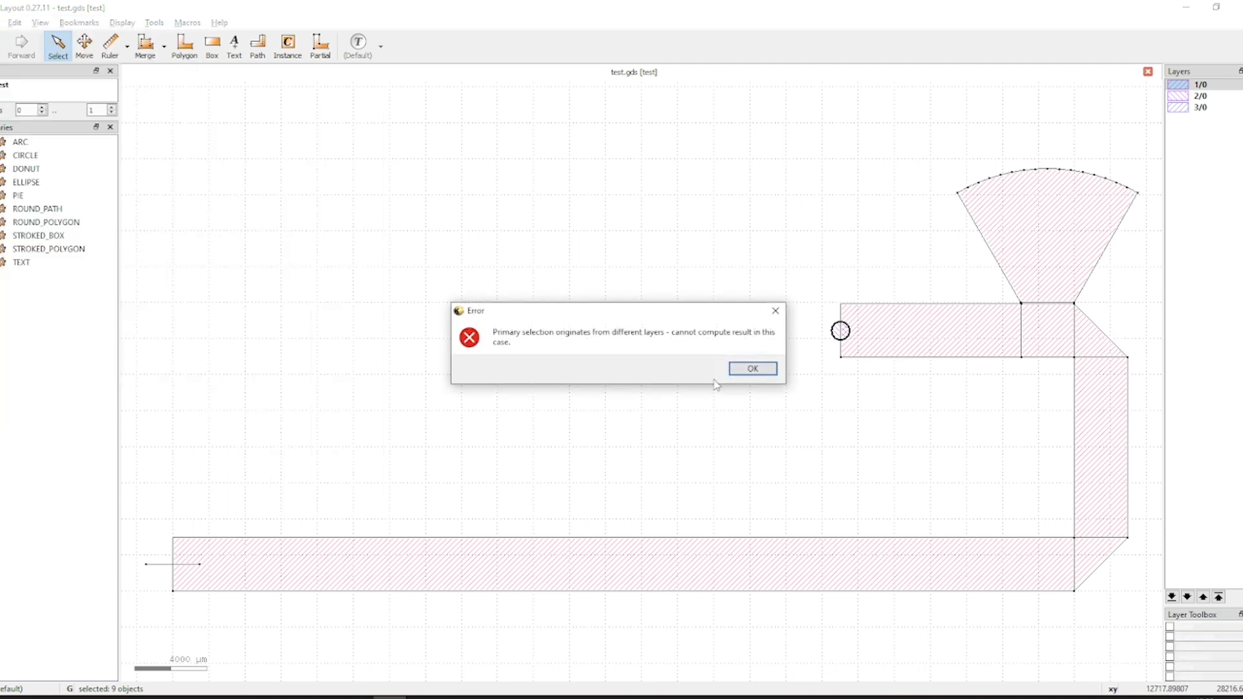
pyautogui.click(744, 378)
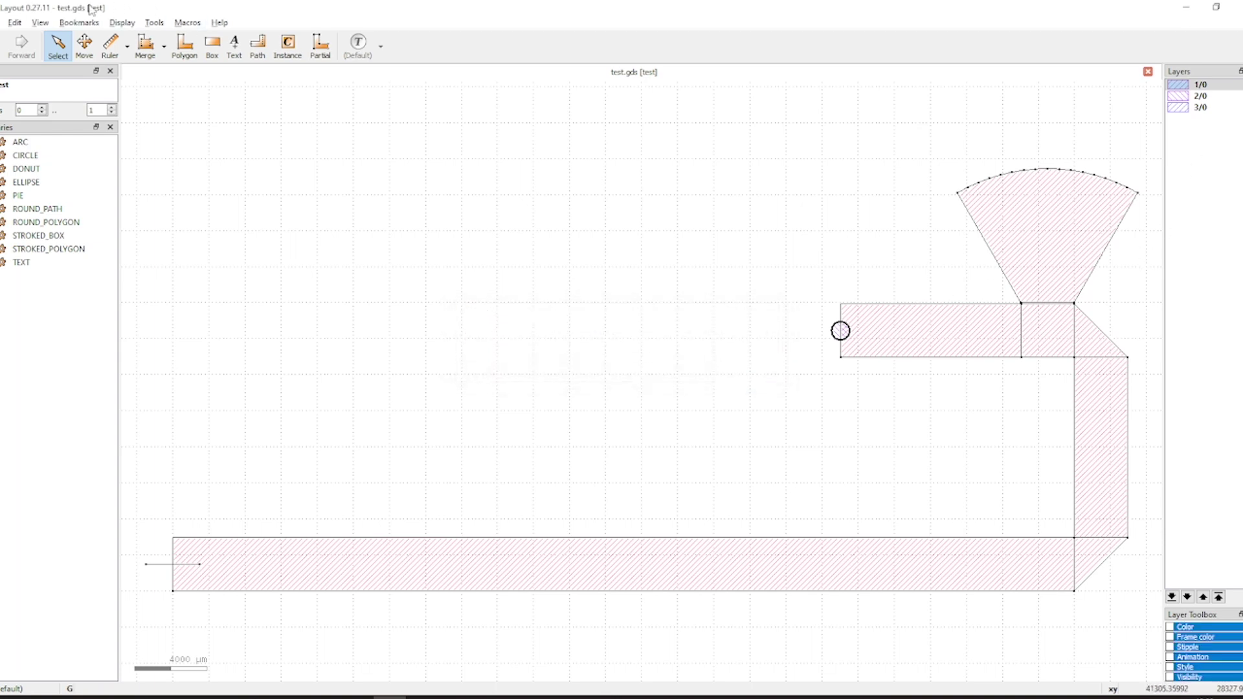
# - Move all selected shapes onto layer 1/0
pyautogui.click(41, 22)
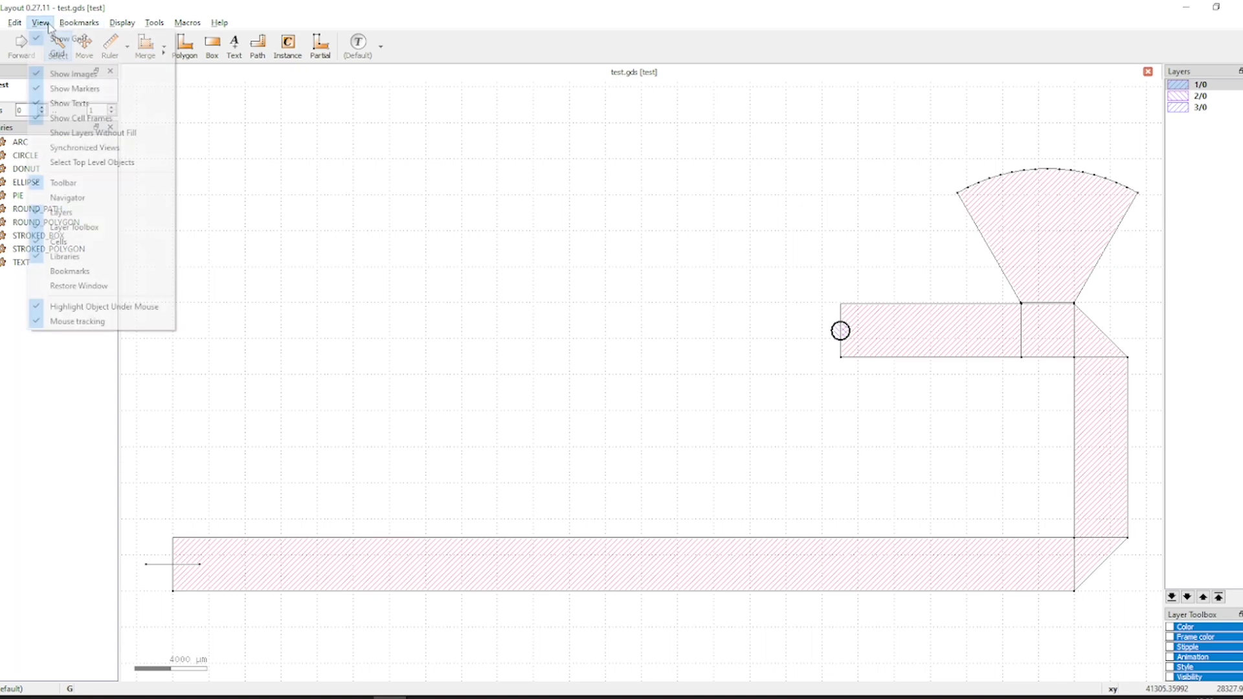
pyautogui.click(15, 23)
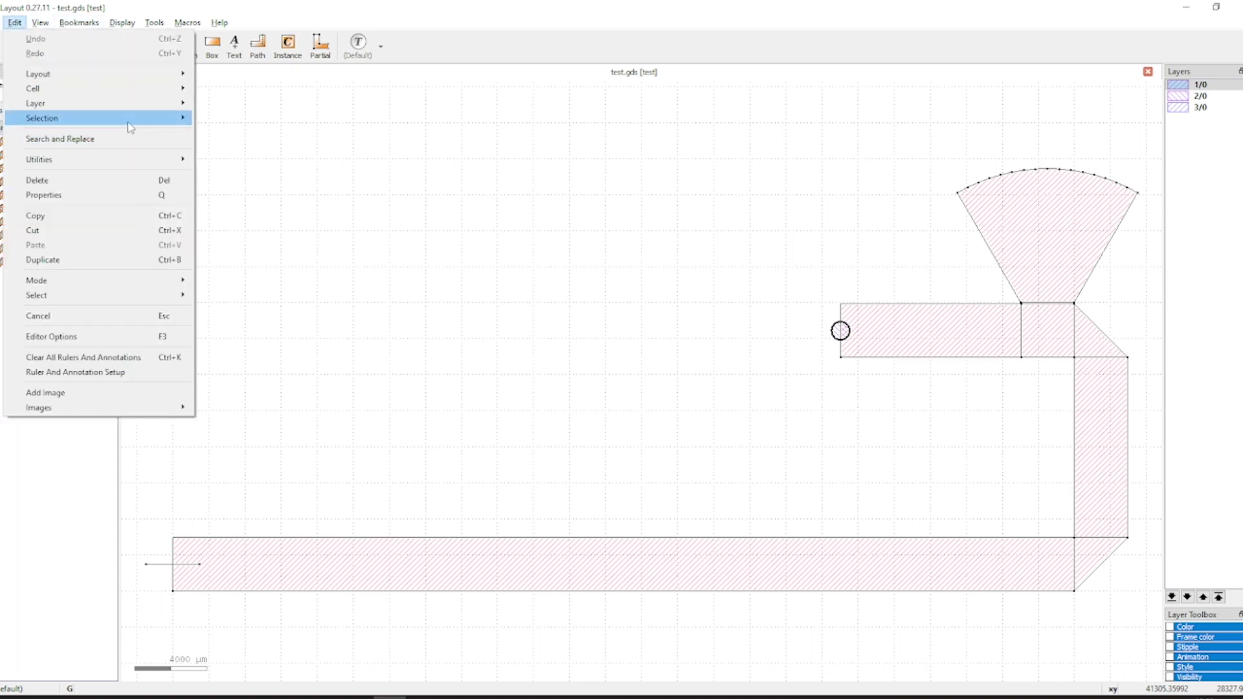
pyautogui.moveTo(129, 120)
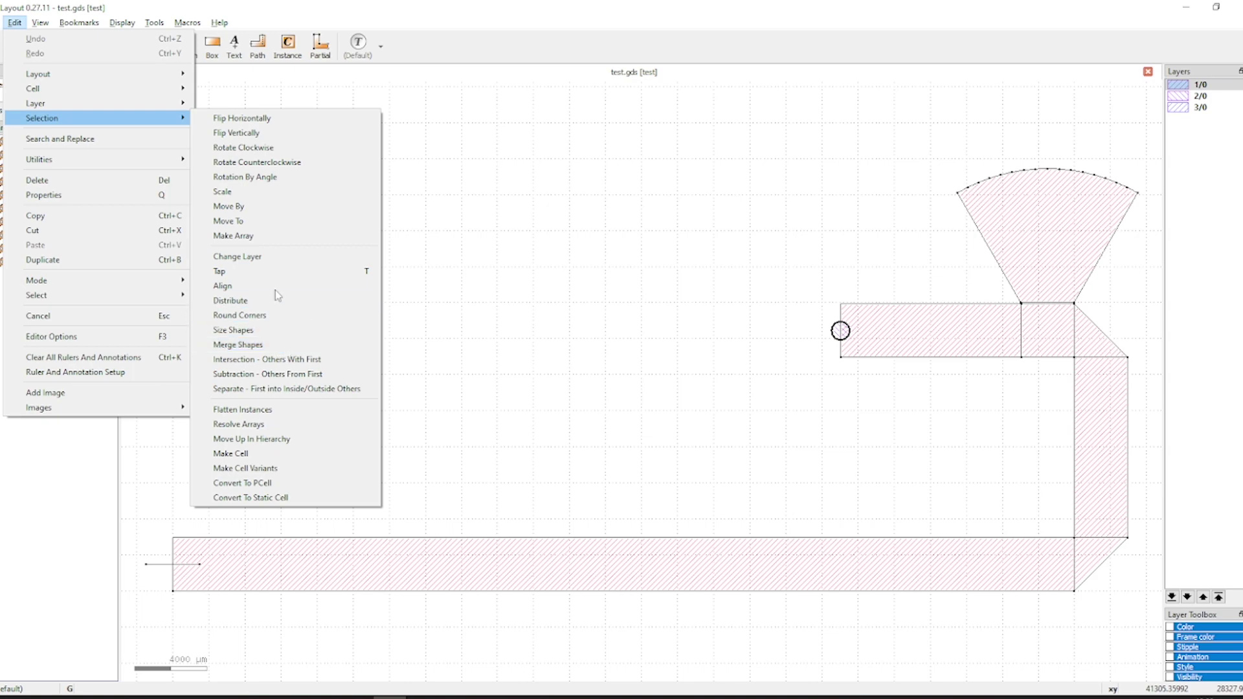
pyautogui.click(267, 257)
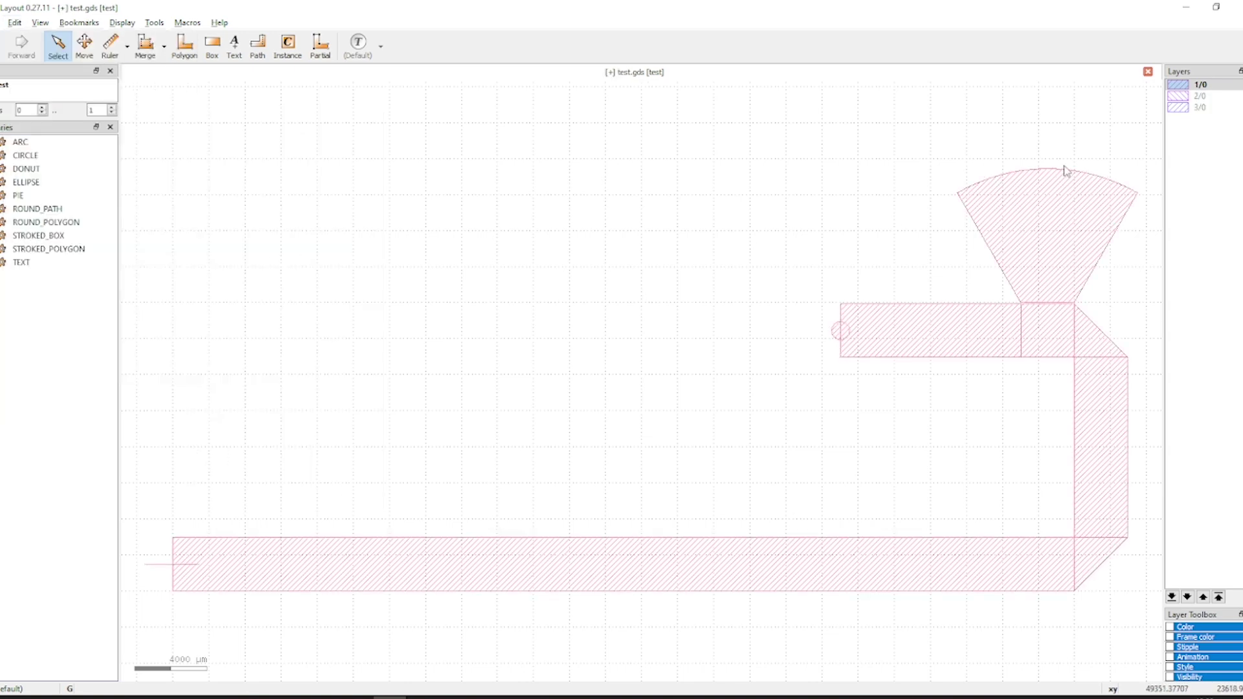
# - Reselect all nine shapes and merge them into one polygon
pyautogui.moveTo(143, 127); pyautogui.dragTo(1149, 627)
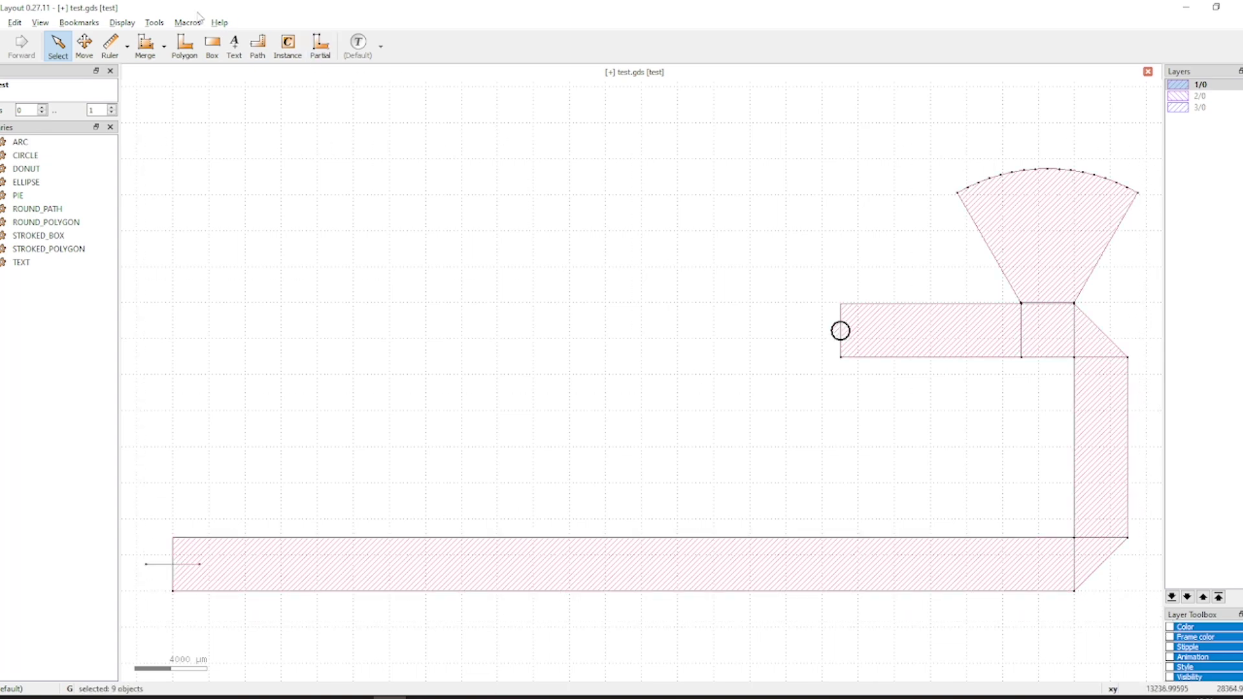
pyautogui.click(40, 22)
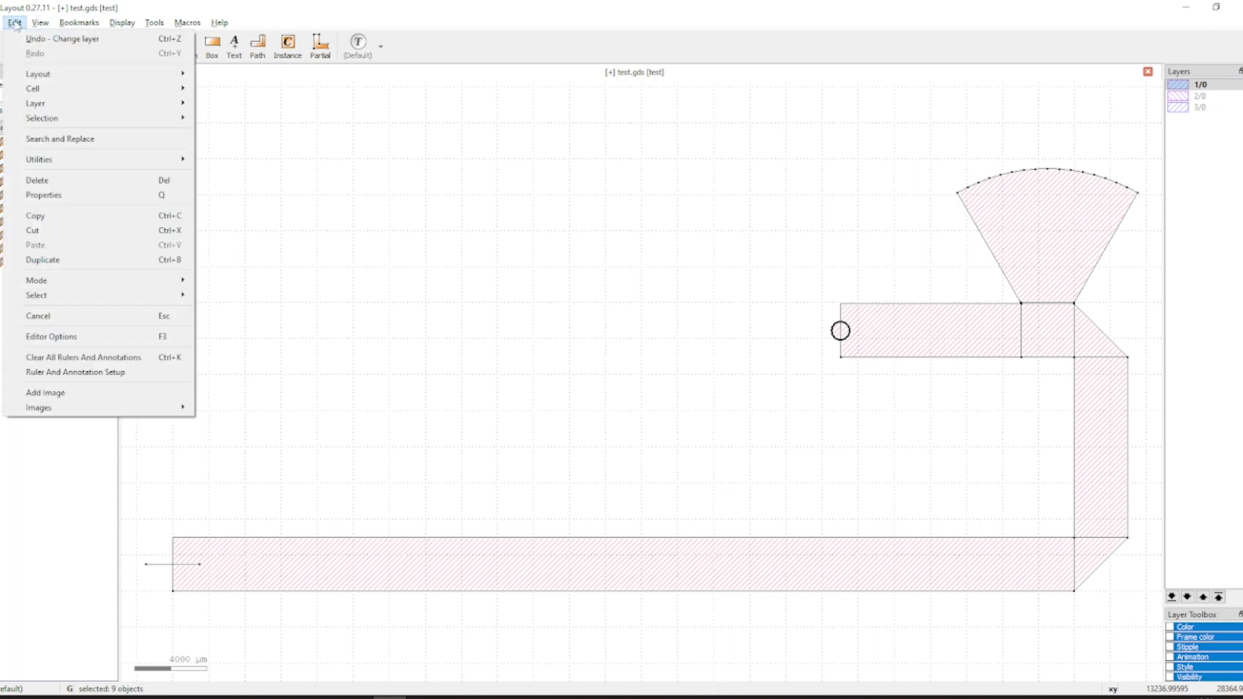
pyautogui.moveTo(149, 120)
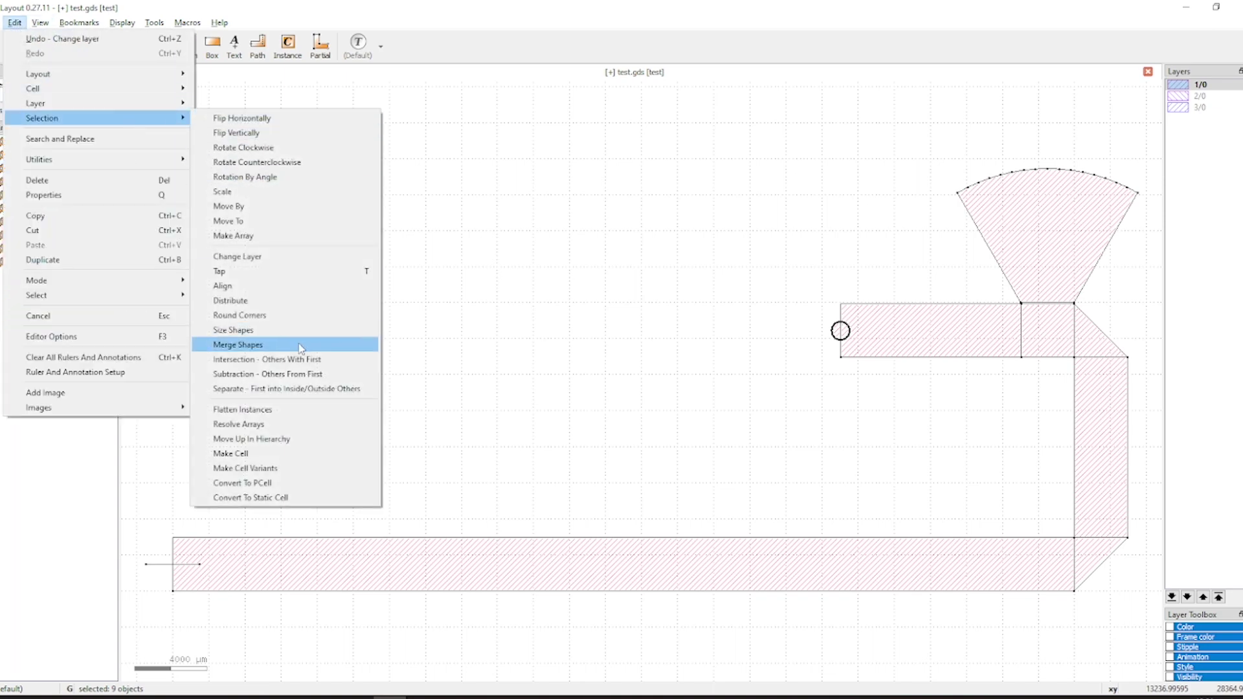
pyautogui.click(238, 344)
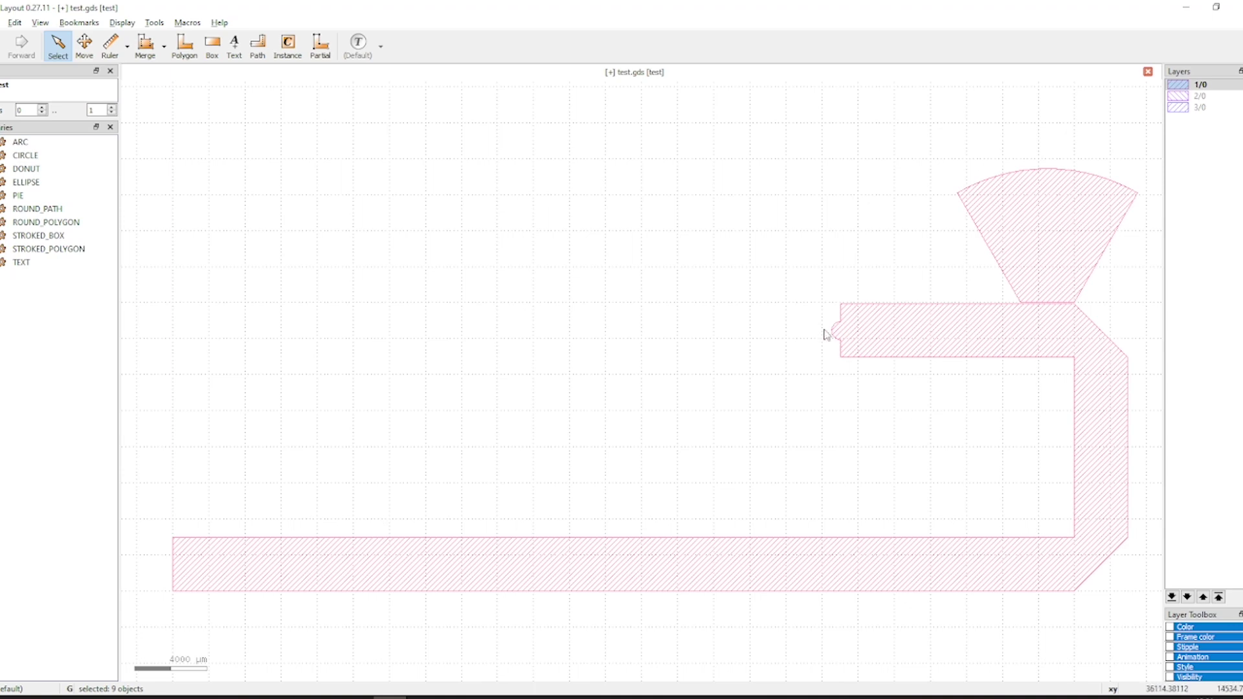
# - Save the KLayout layout as test.DXF in DXF format and return to QucsStudio
pyautogui.click(2, 22)
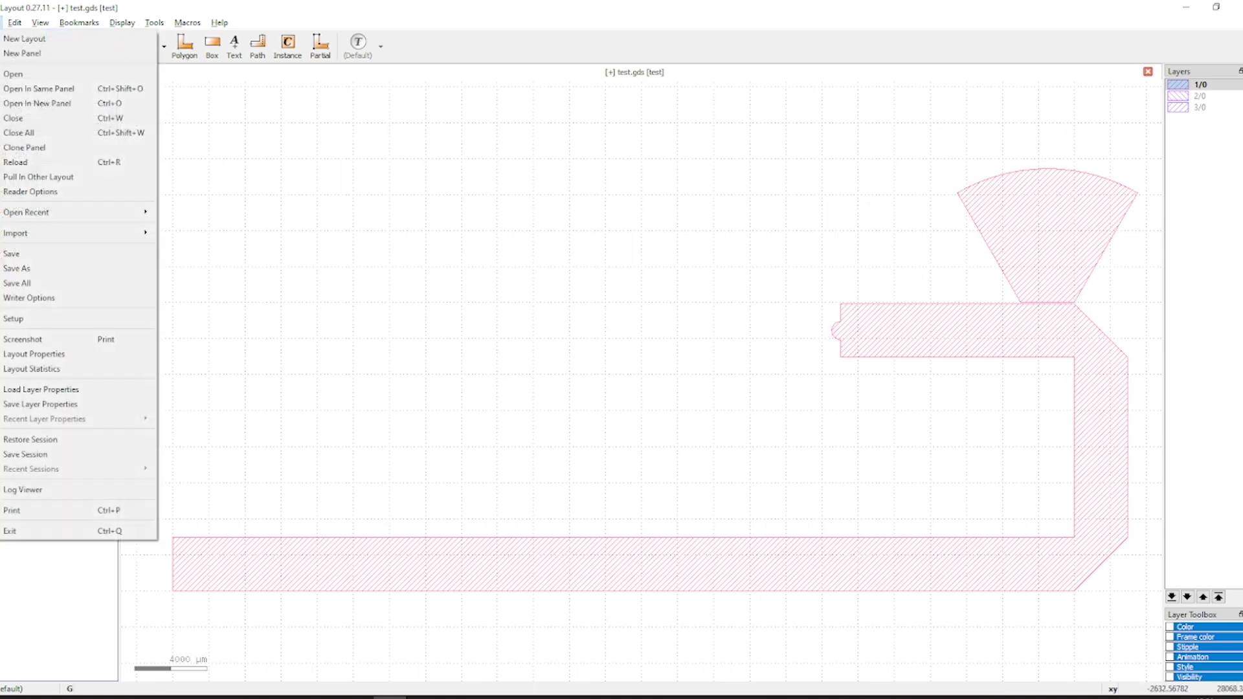
pyautogui.click(76, 264)
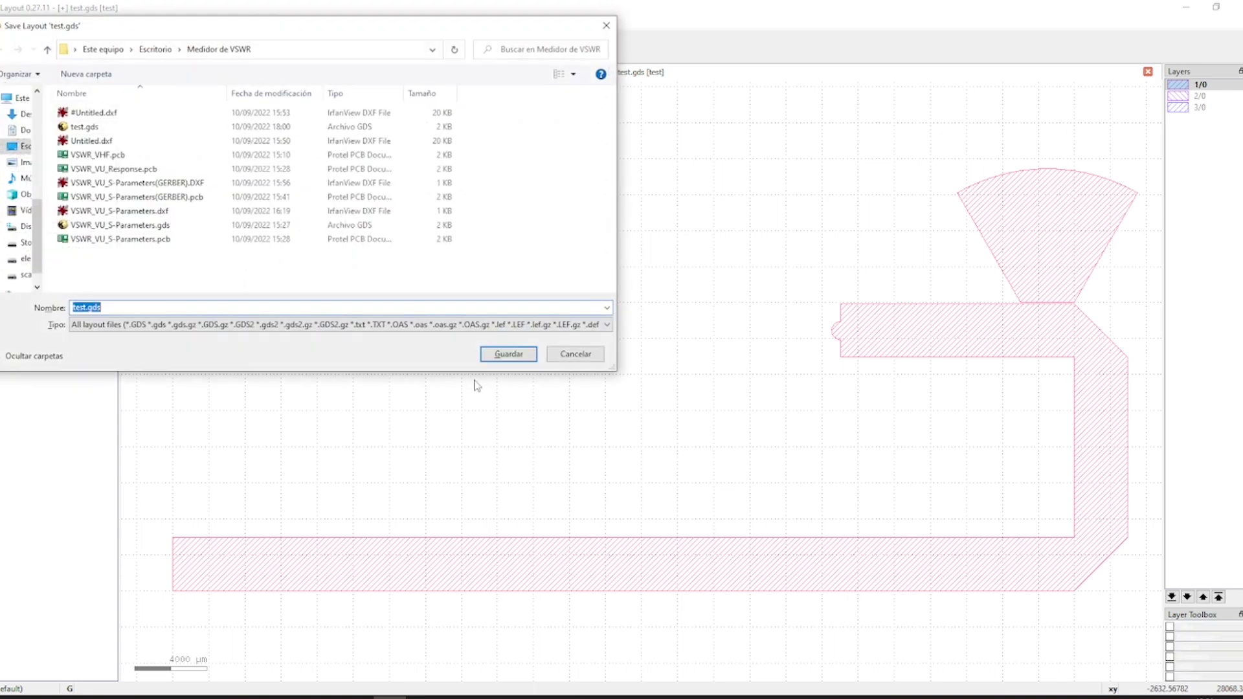
pyautogui.click(167, 324)
pyautogui.click(171, 408)
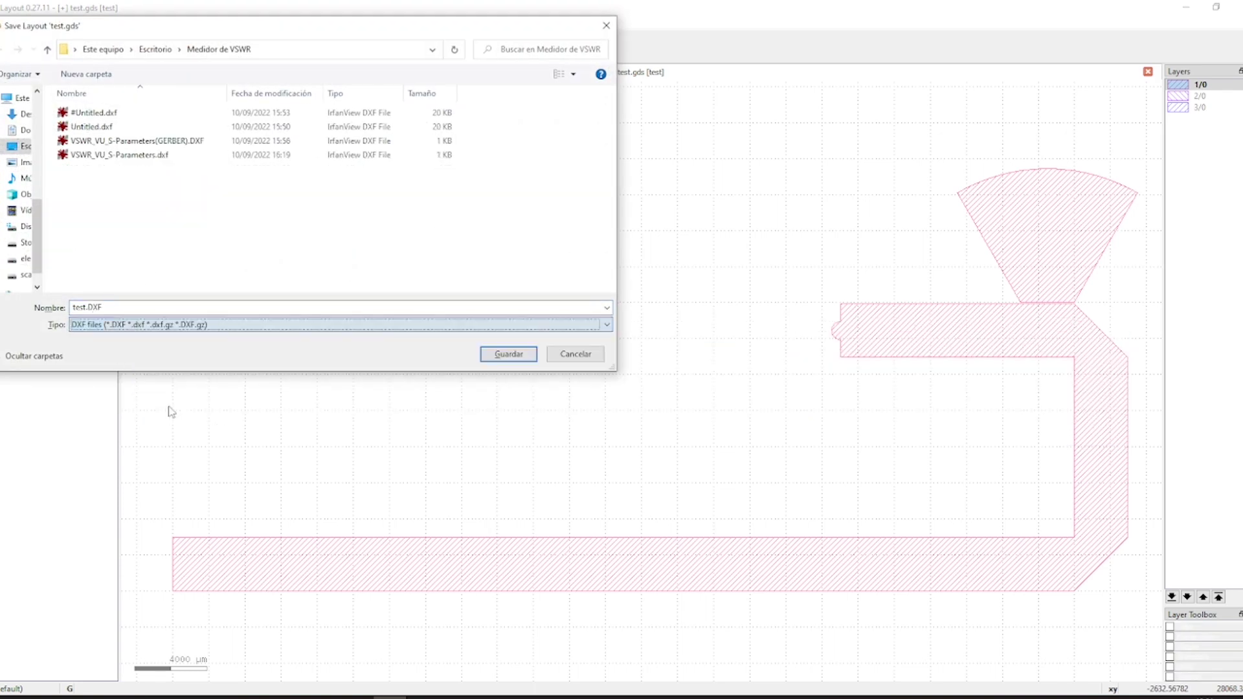
pyautogui.click(527, 357)
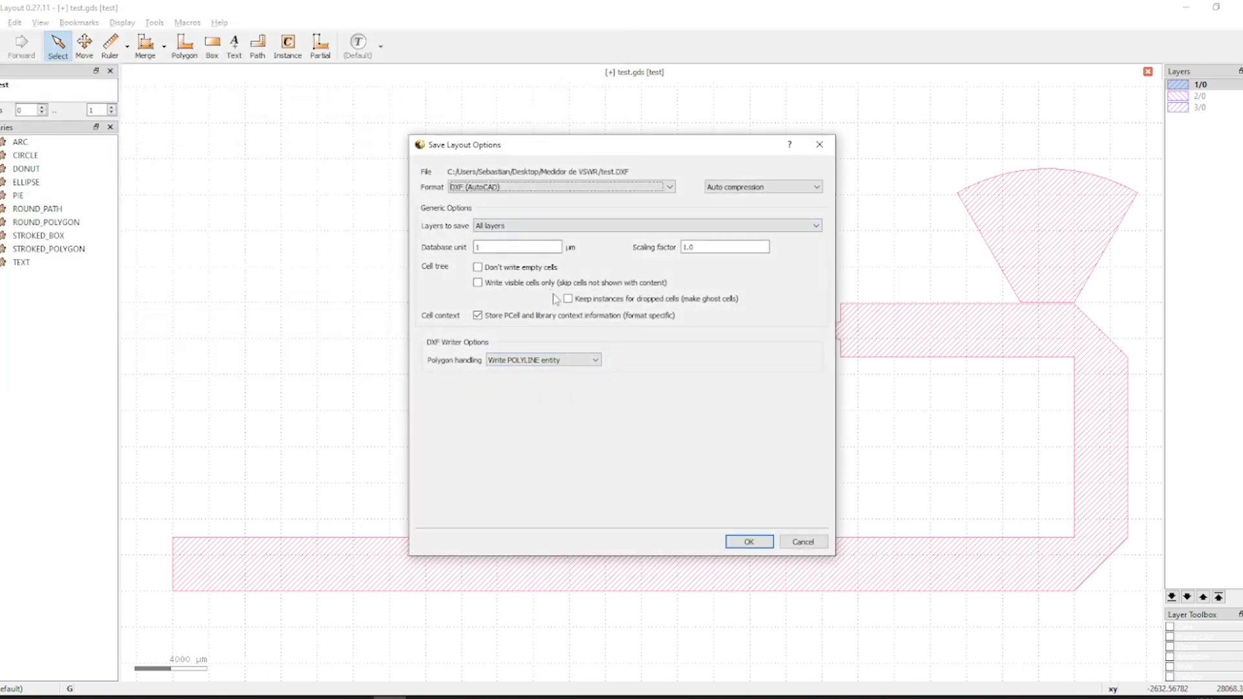
pyautogui.click(748, 541)
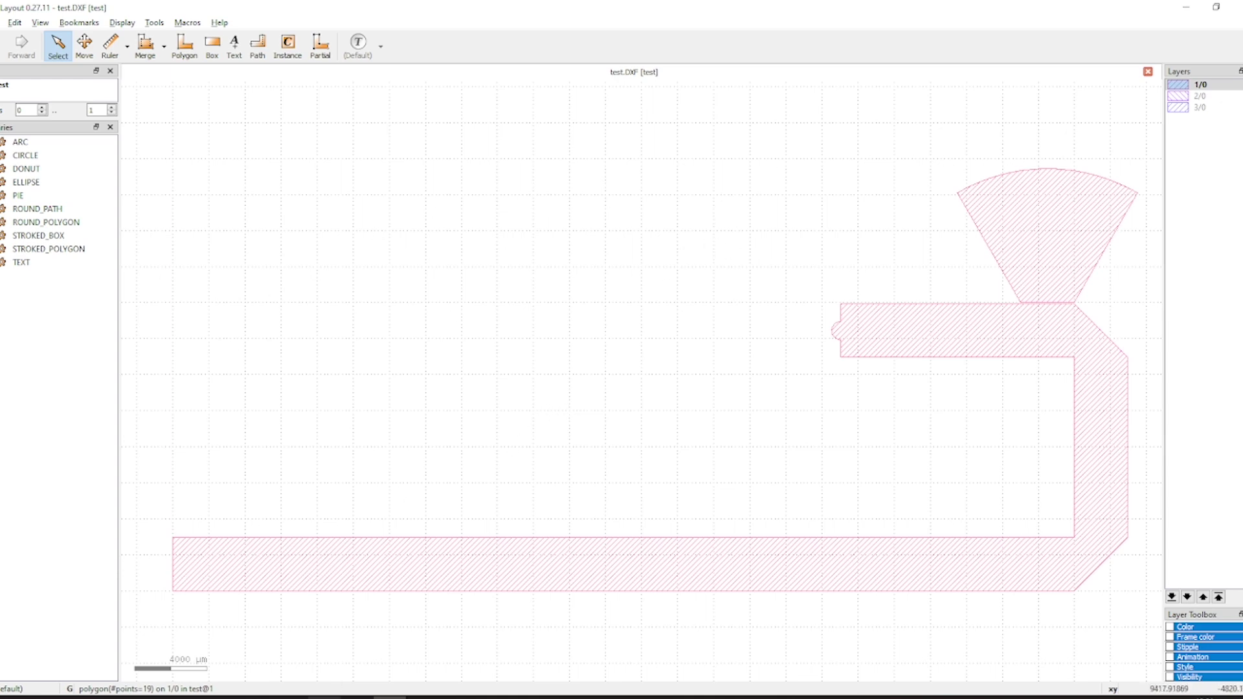
pyautogui.click(325, 697)
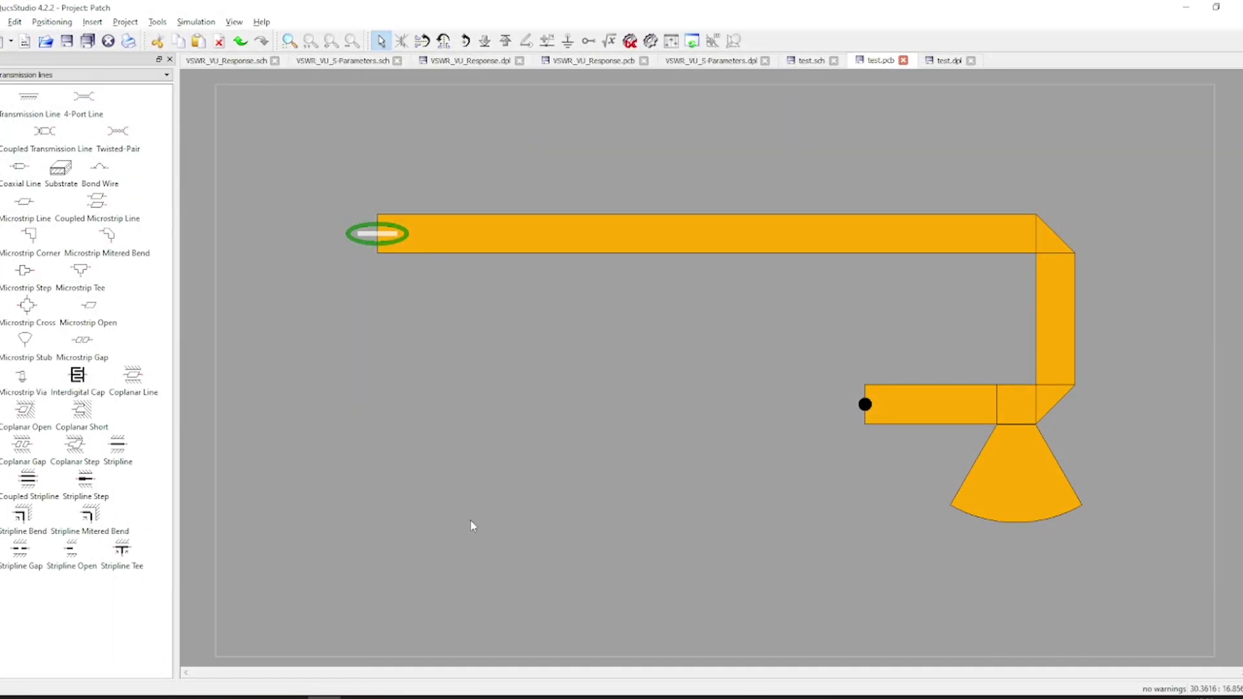
# - View the test schematic and VSWR results, then open the Simulation_AC example project
pyautogui.click(815, 62)
pyautogui.click(736, 64)
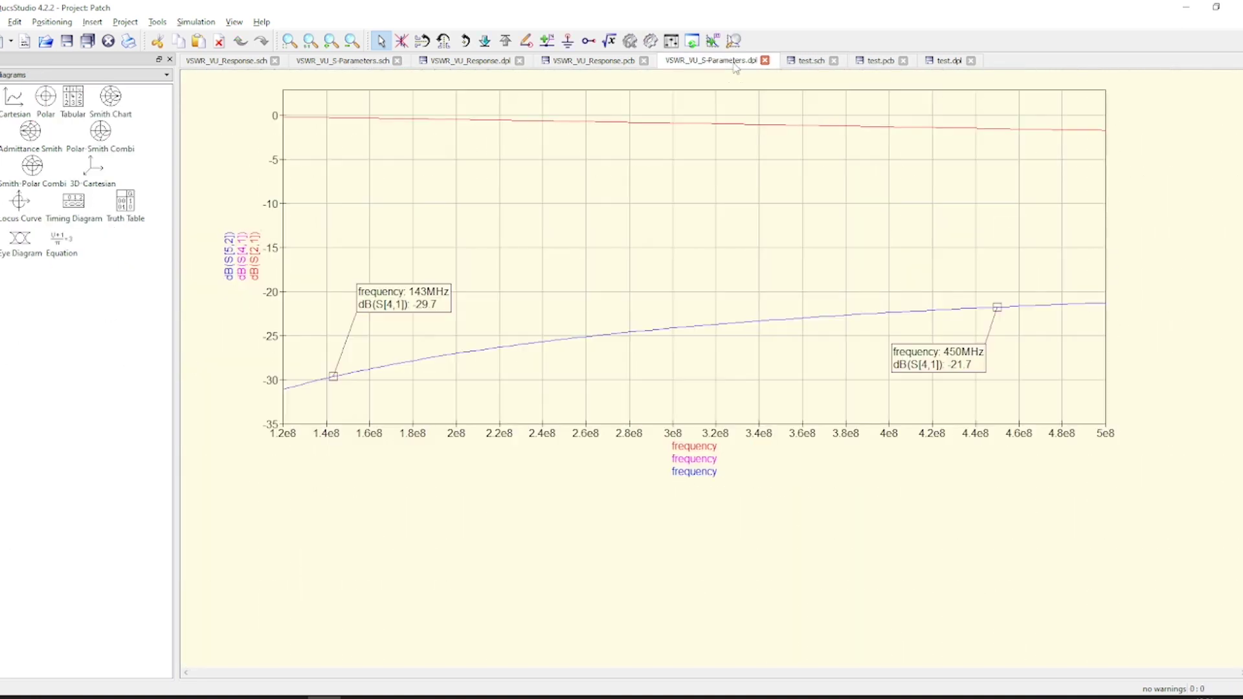
pyautogui.click(84, 75)
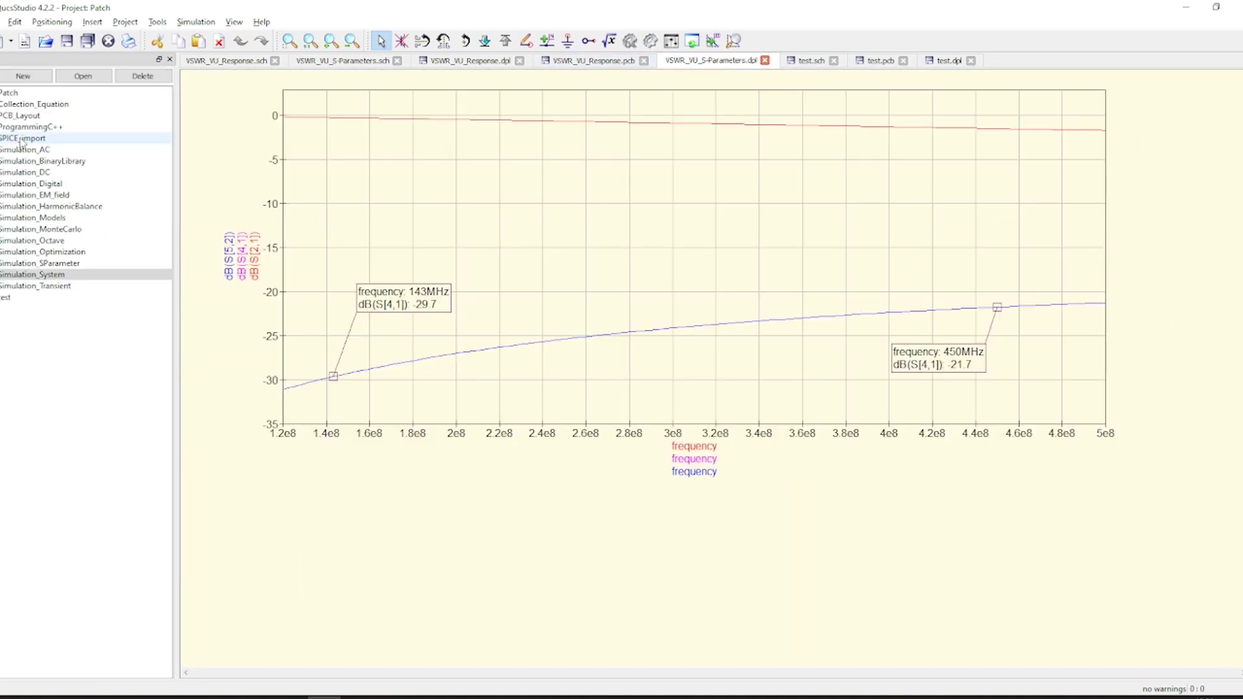
pyautogui.doubleClick(37, 151)
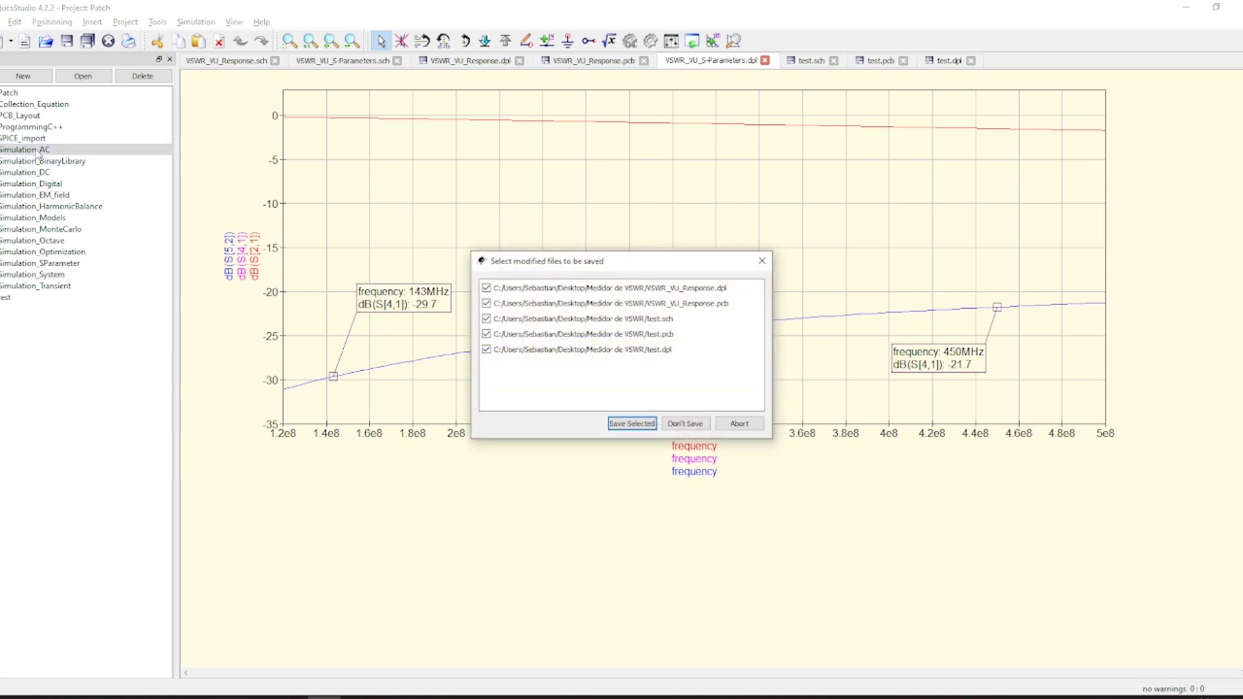
pyautogui.click(687, 425)
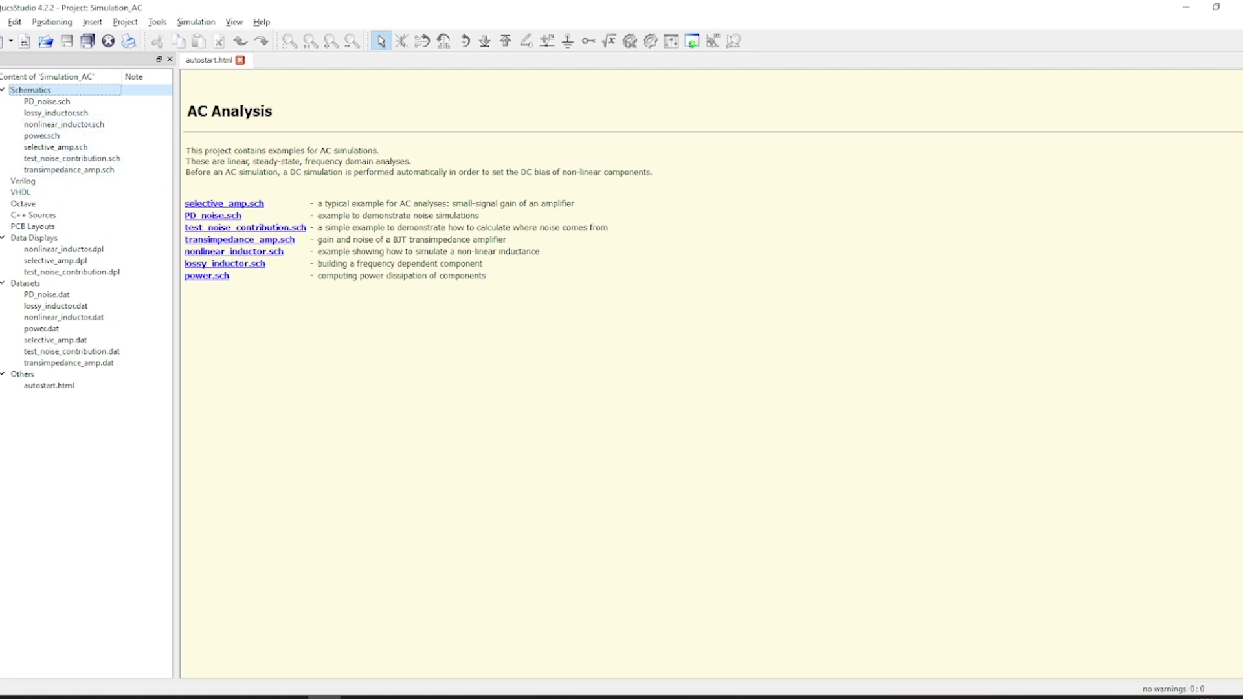
# - Open Simulation_Models' test_lowpass and test_fulladder, then Simulation_Transient's buck_converter_he schematic
pyautogui.click(1, 134)
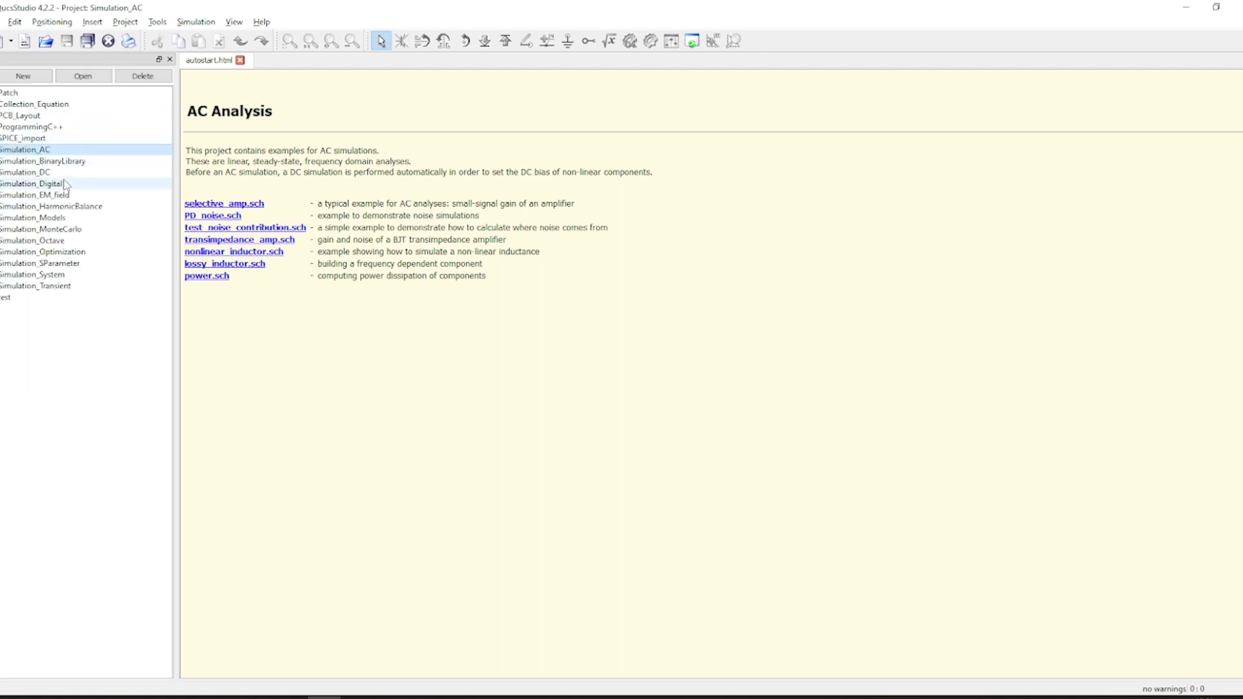
pyautogui.doubleClick(72, 223)
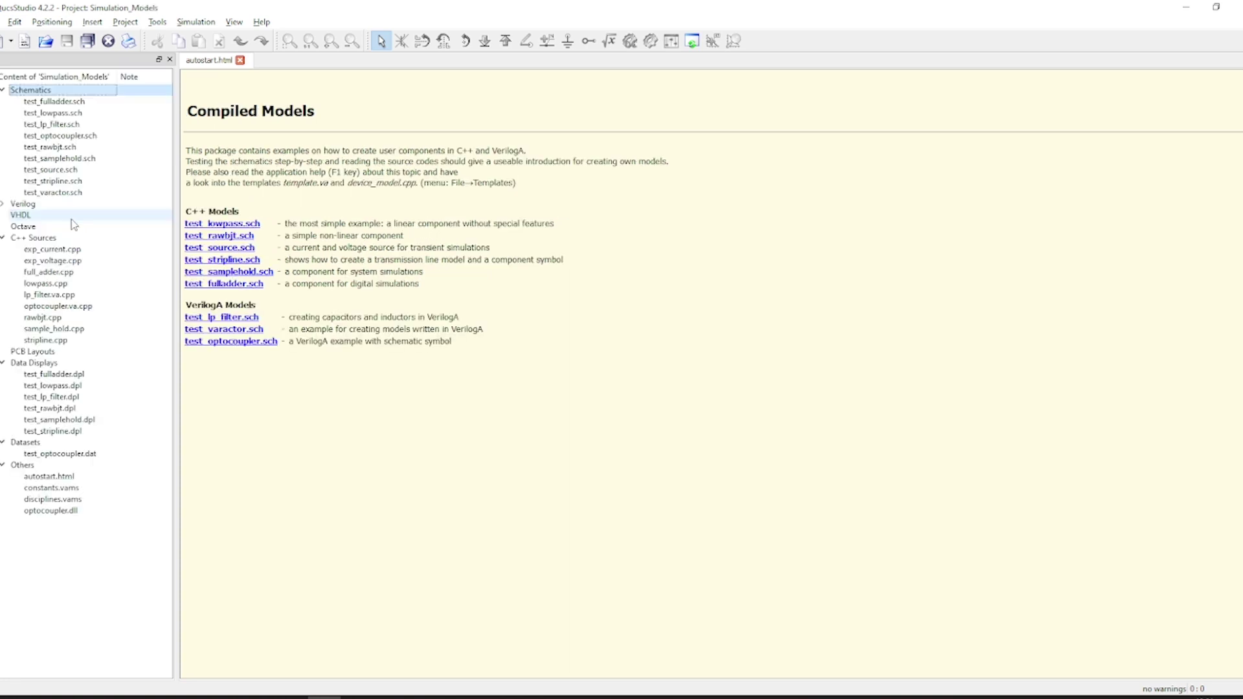
pyautogui.doubleClick(54, 113)
pyautogui.doubleClick(91, 104)
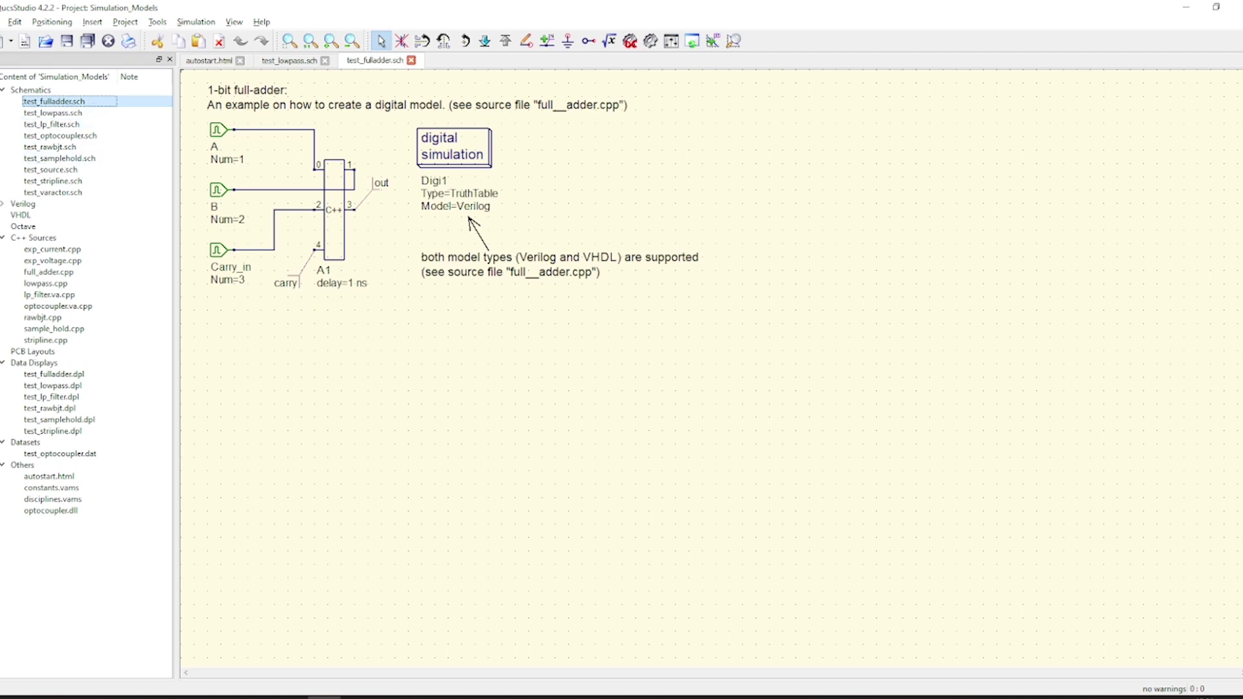
pyautogui.doubleClick(52, 184)
pyautogui.doubleClick(64, 124)
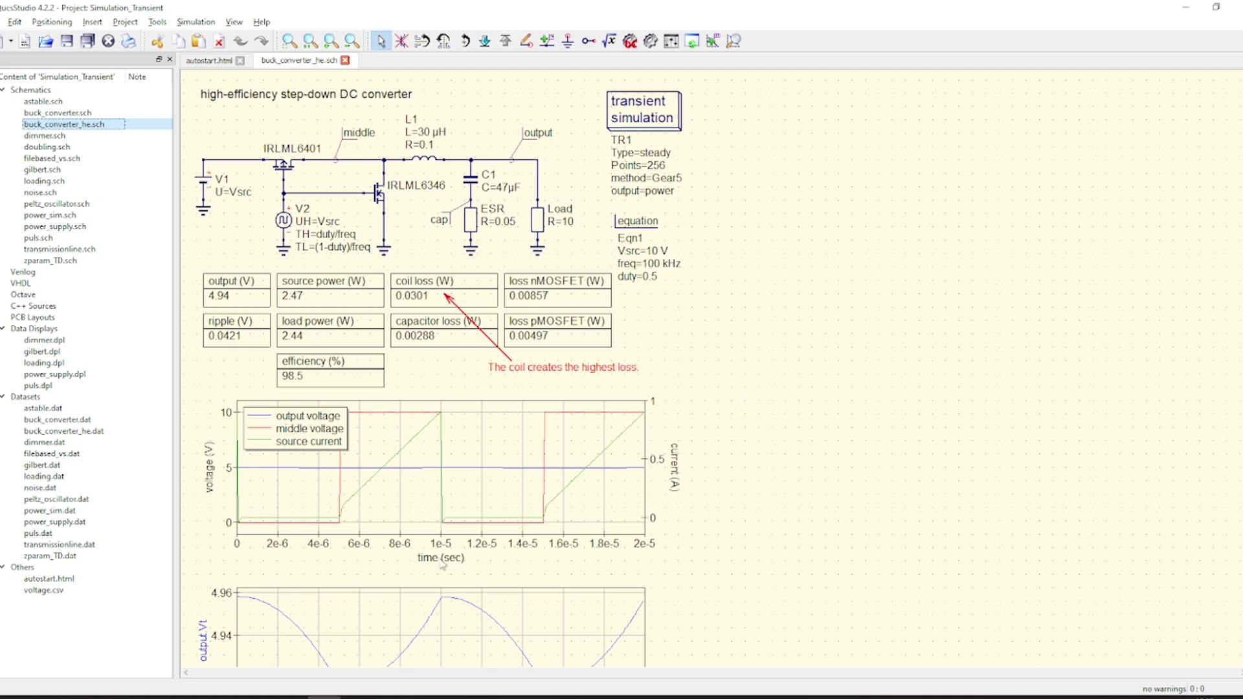
pyautogui.scroll(-2, 717, 352)
pyautogui.scroll(4, 708, 369)
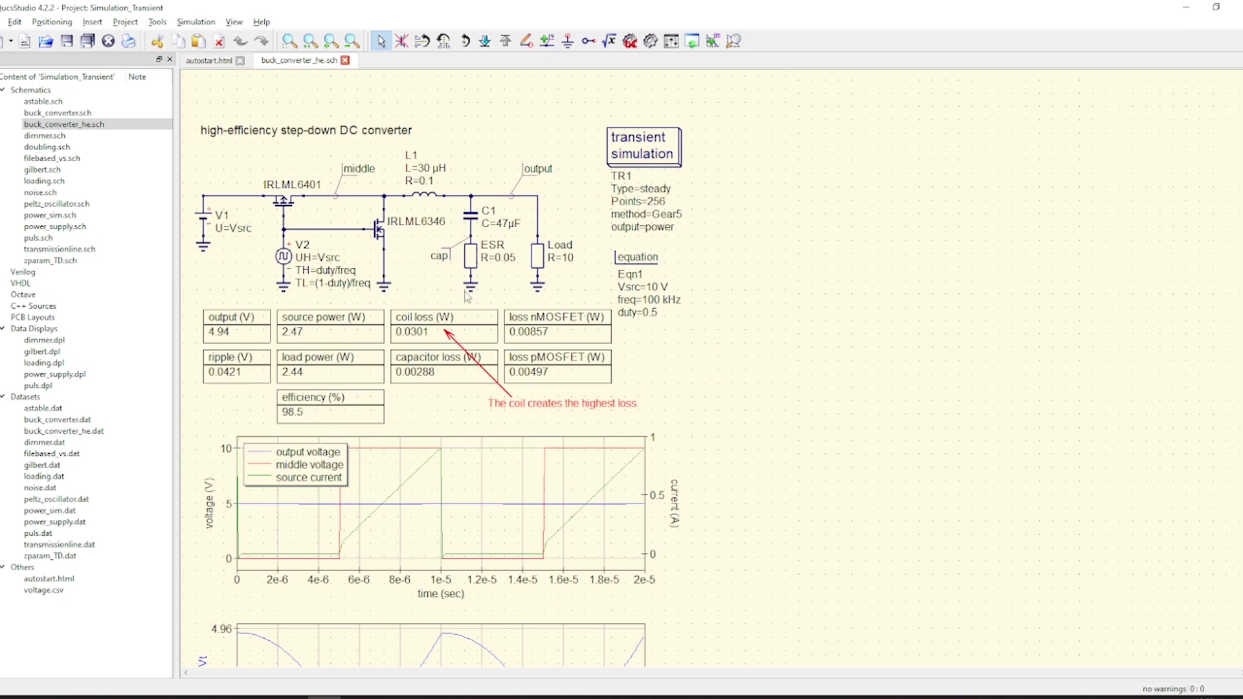
# - List MOSFETs in Component Selection and display the Simulation_Transient autostart.html overview
pyautogui.click(84, 685)
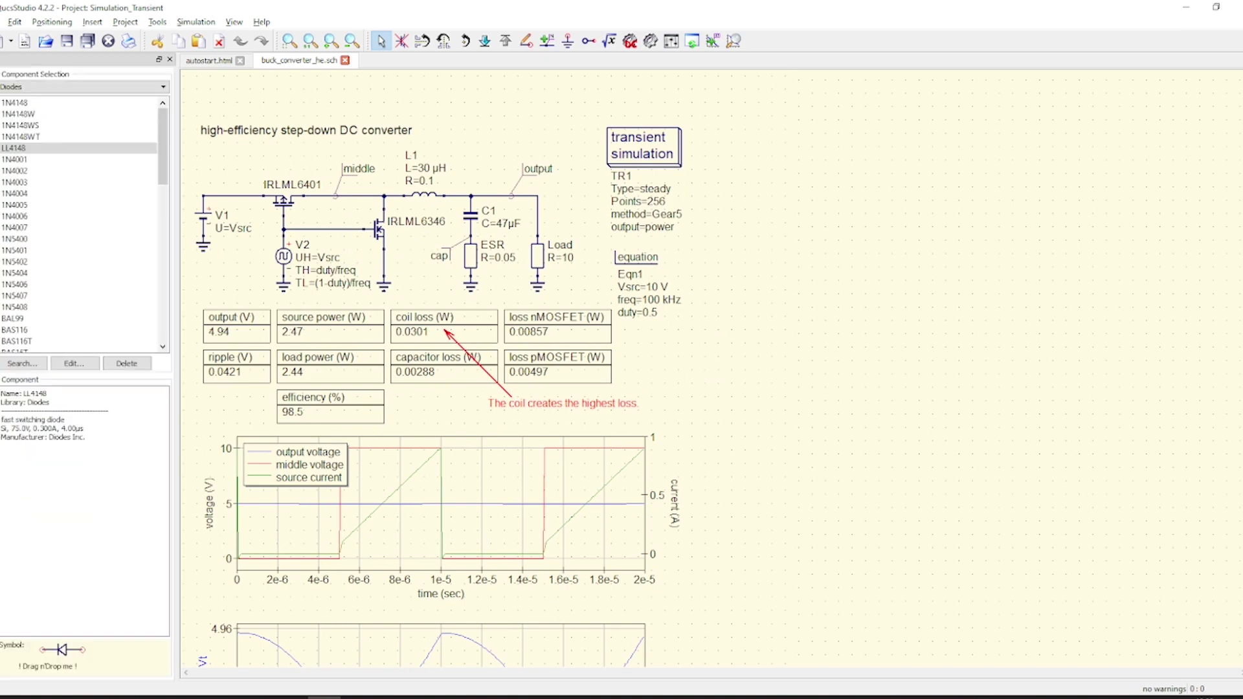
pyautogui.click(40, 92)
pyautogui.click(52, 162)
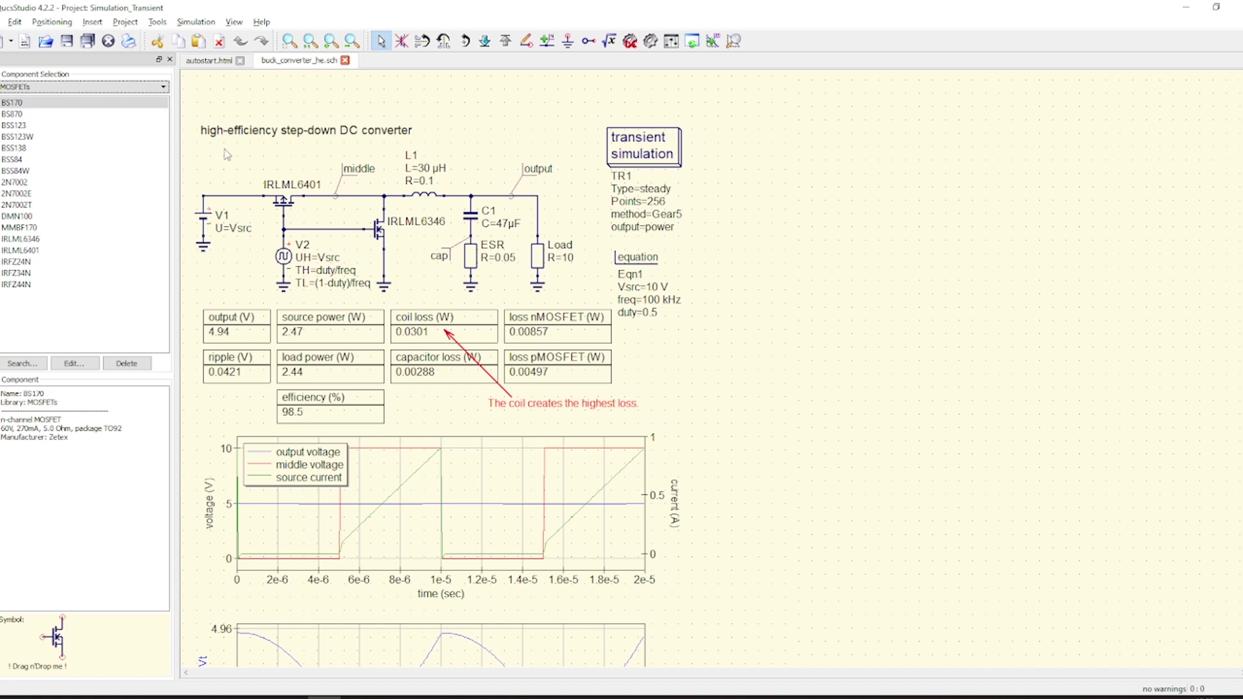
pyautogui.click(217, 61)
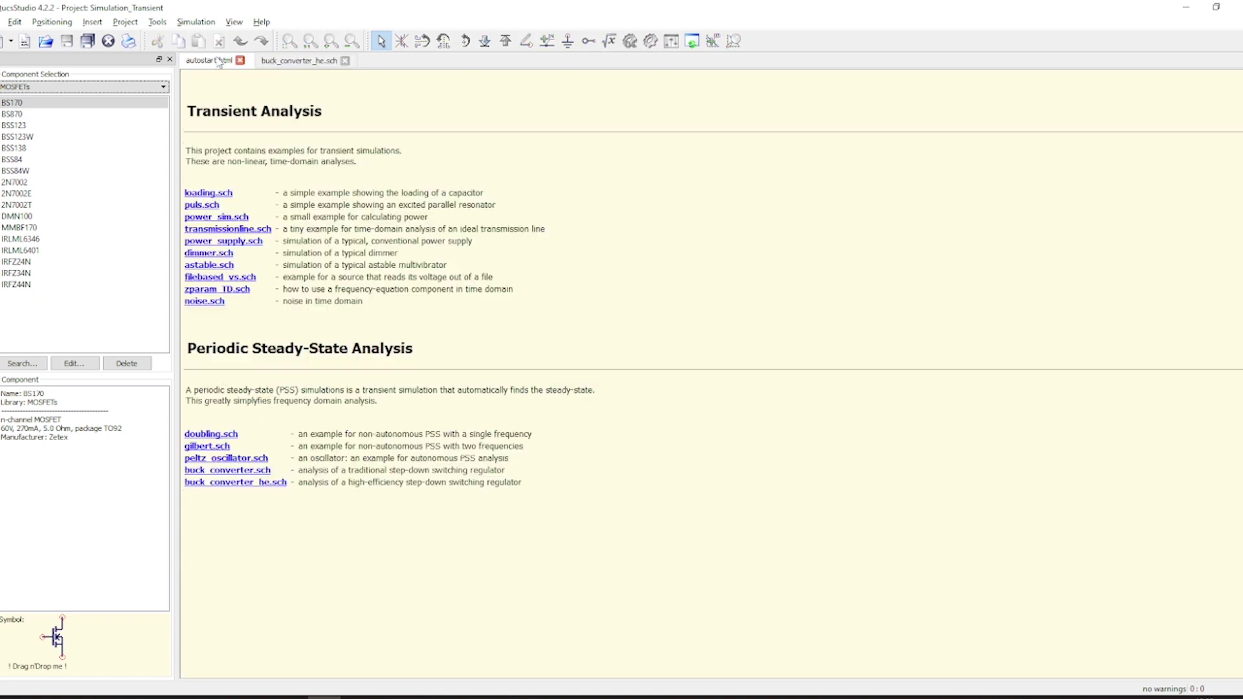
# - Create a new empty schematic and launch the Filter Synthesis tool
pyautogui.click(156, 23)
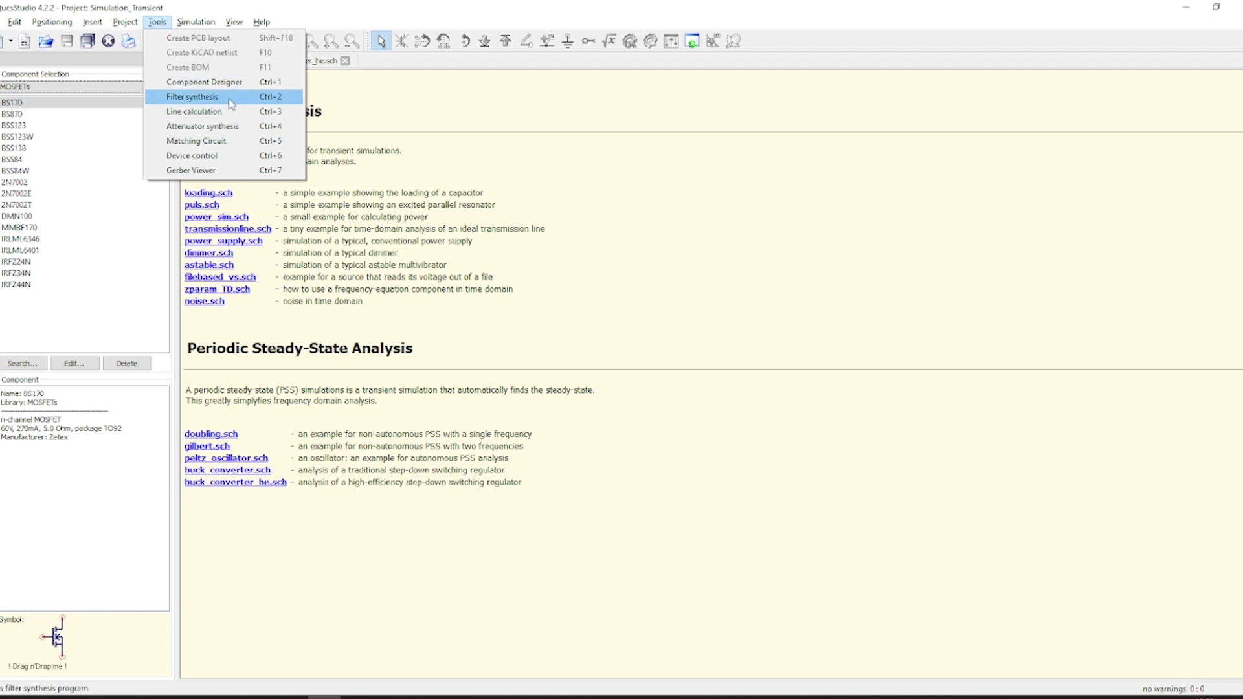
pyautogui.click(6, 41)
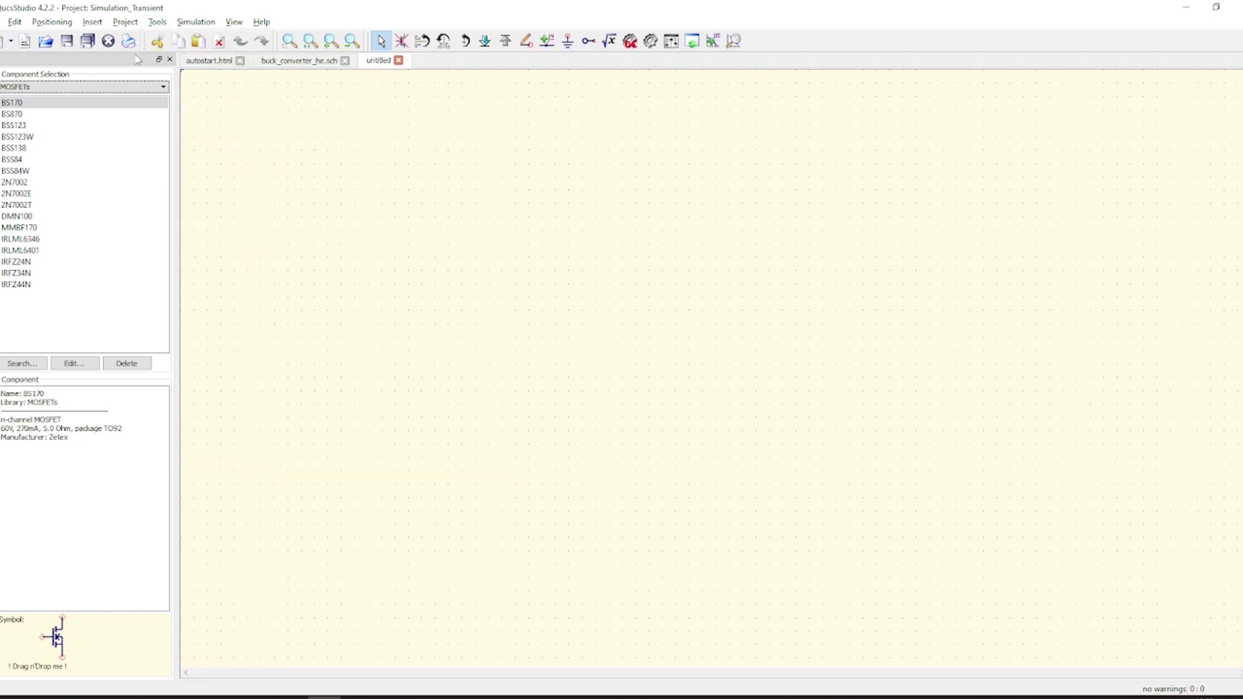
pyautogui.click(156, 23)
pyautogui.click(217, 99)
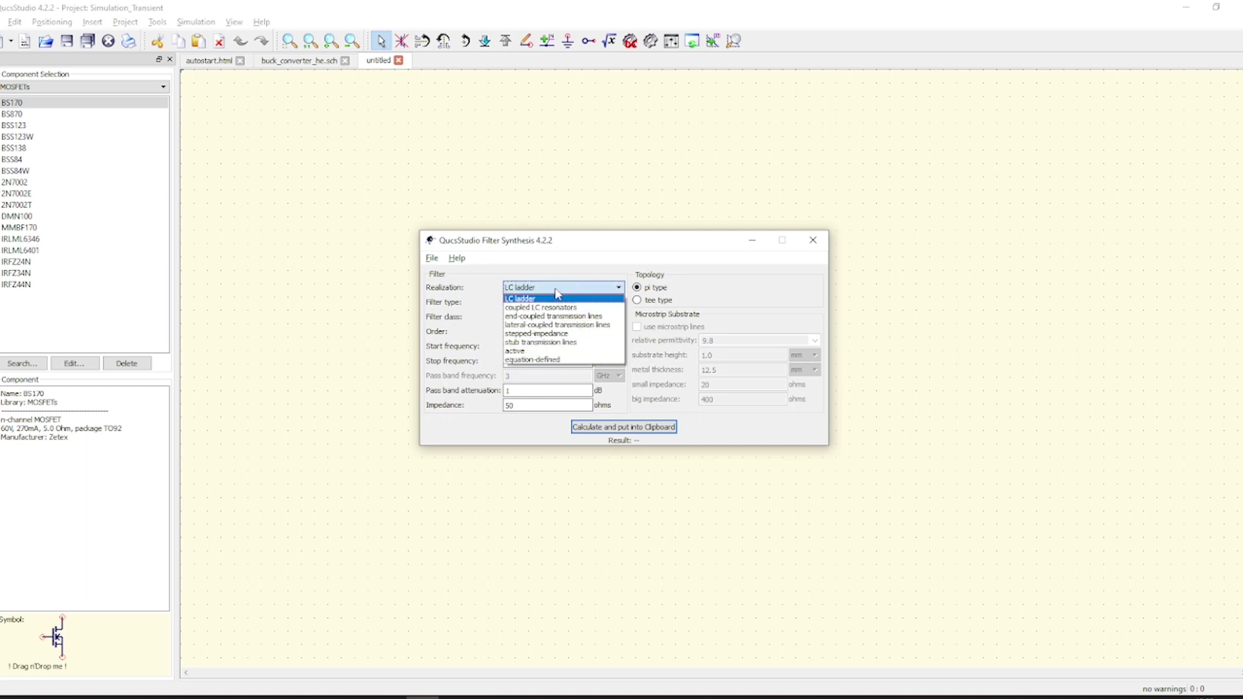
# - Set up a 5th-order Chebyshev LC ladder band-pass from 130 to 170 MHz
pyautogui.click(561, 299)
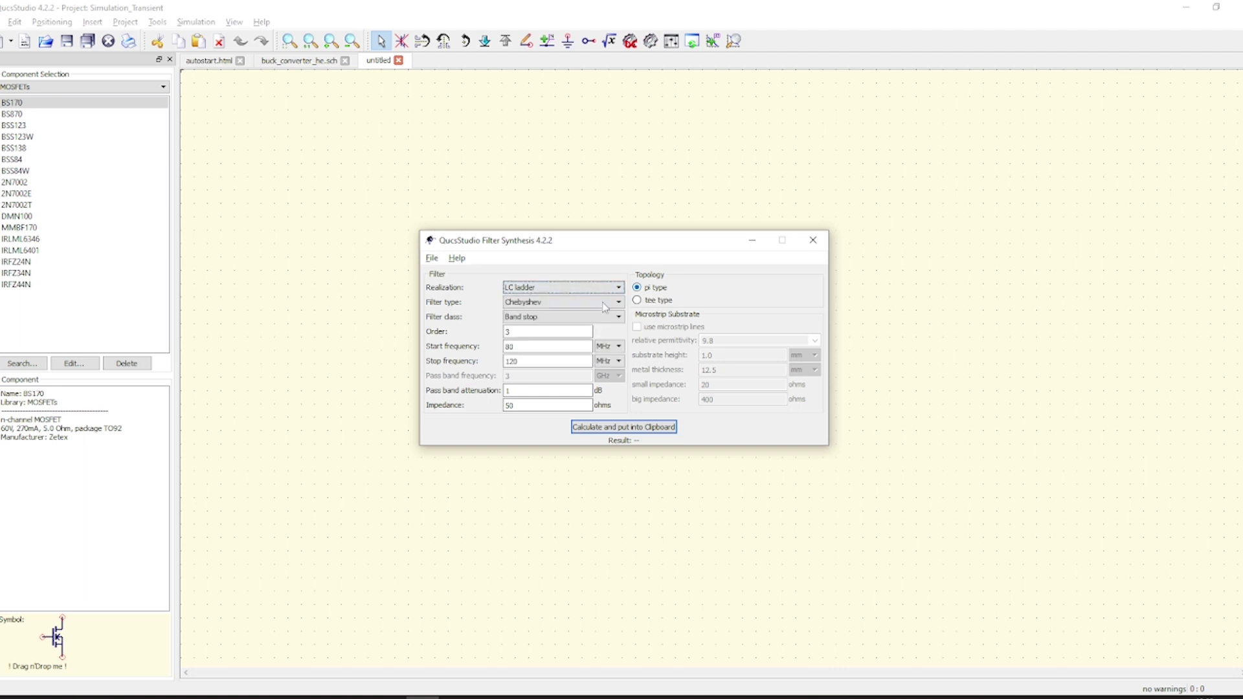
pyautogui.click(602, 305)
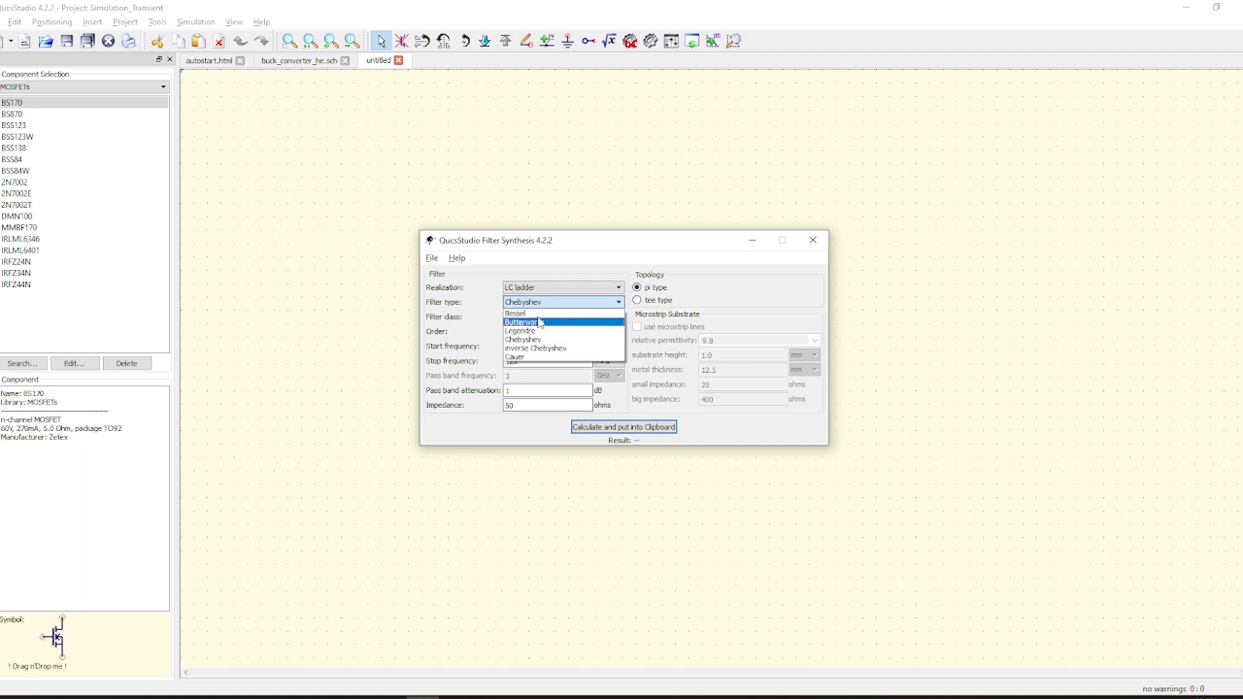
pyautogui.click(571, 303)
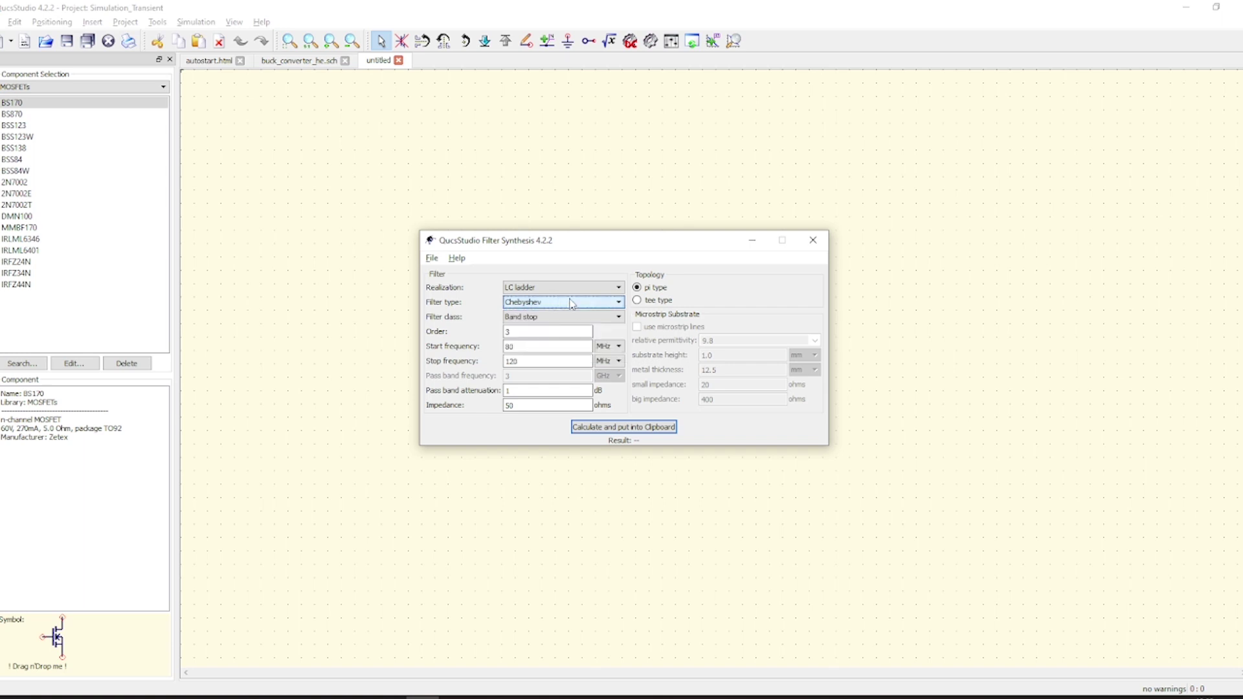
pyautogui.click(590, 317)
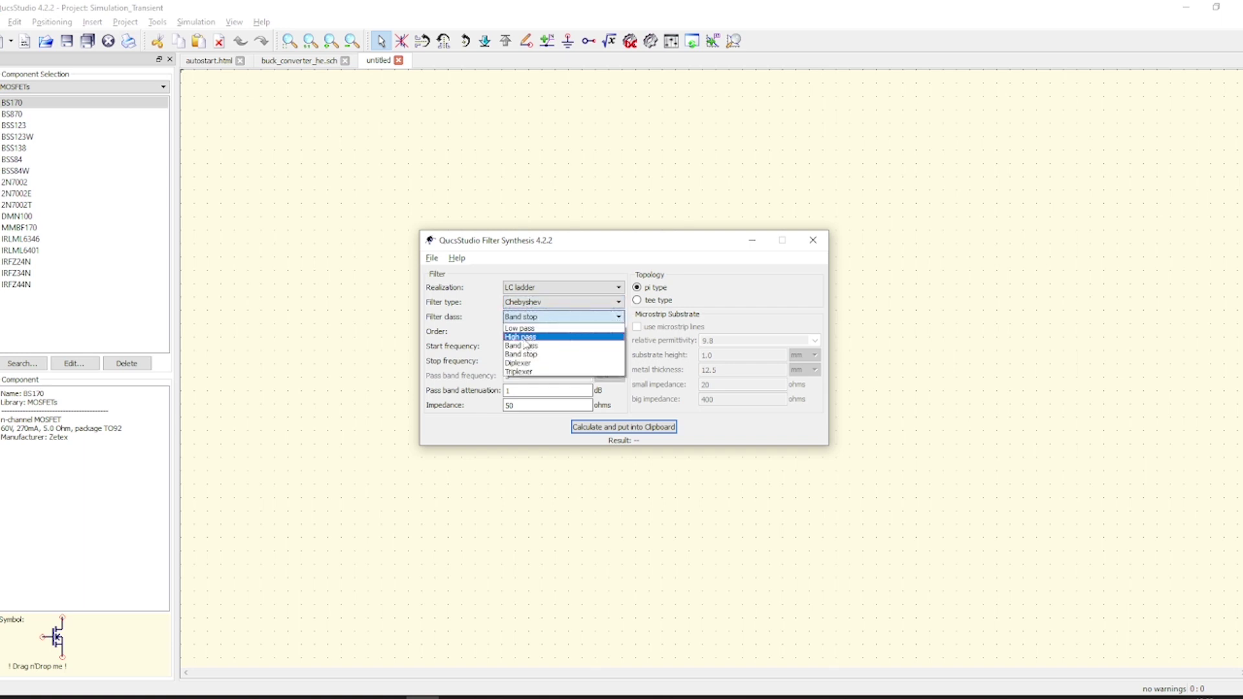
pyautogui.click(538, 348)
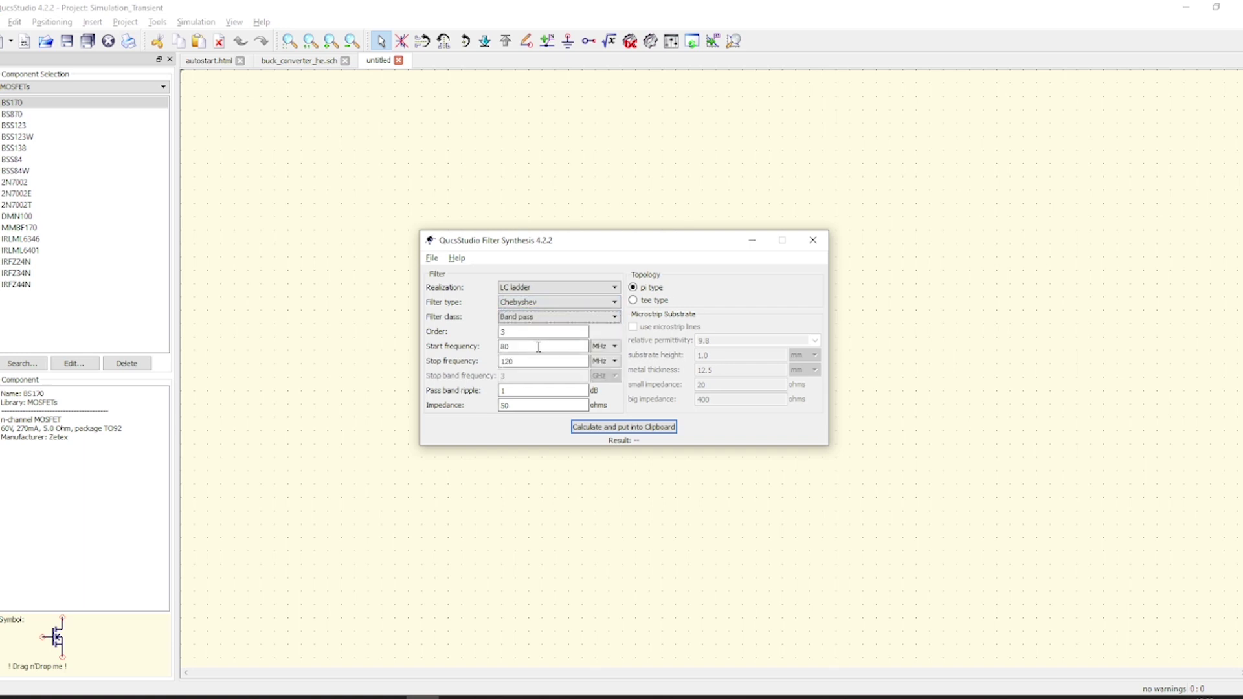
pyautogui.click(536, 347)
pyautogui.moveTo(535, 347); pyautogui.dragTo(495, 350)
pyautogui.write('13')
pyautogui.moveTo(552, 358); pyautogui.dragTo(480, 360)
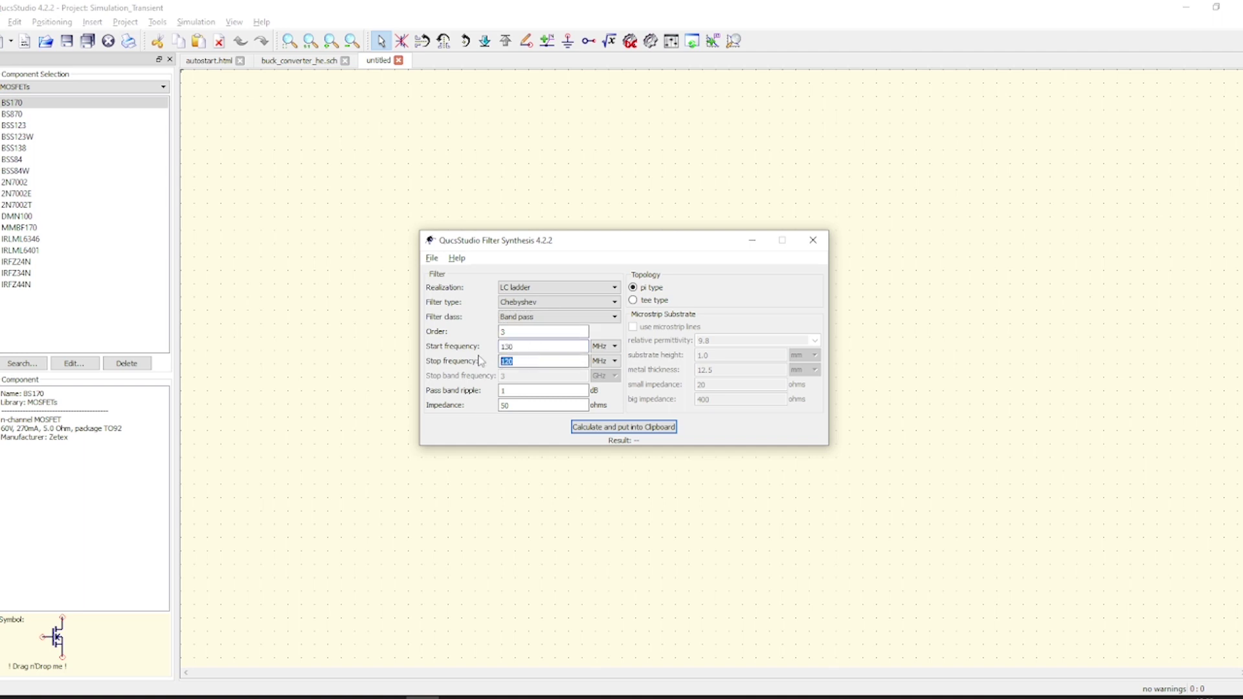
pyautogui.write('170')
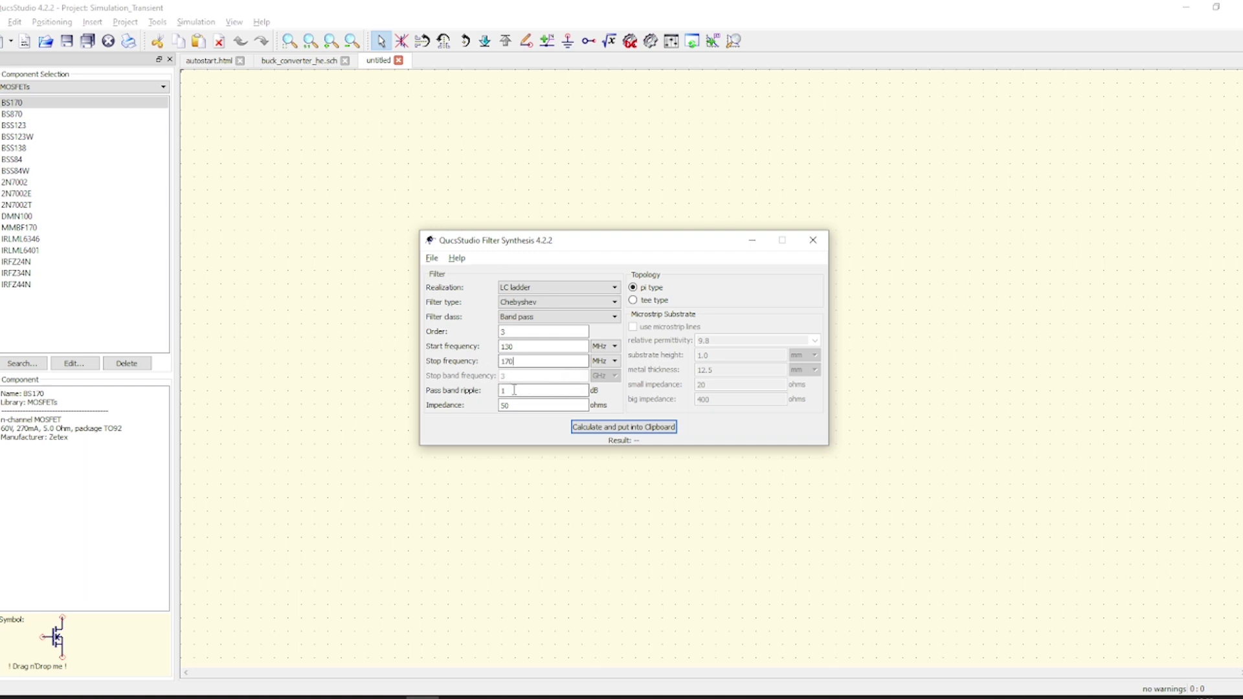
pyautogui.moveTo(516, 331); pyautogui.dragTo(487, 337)
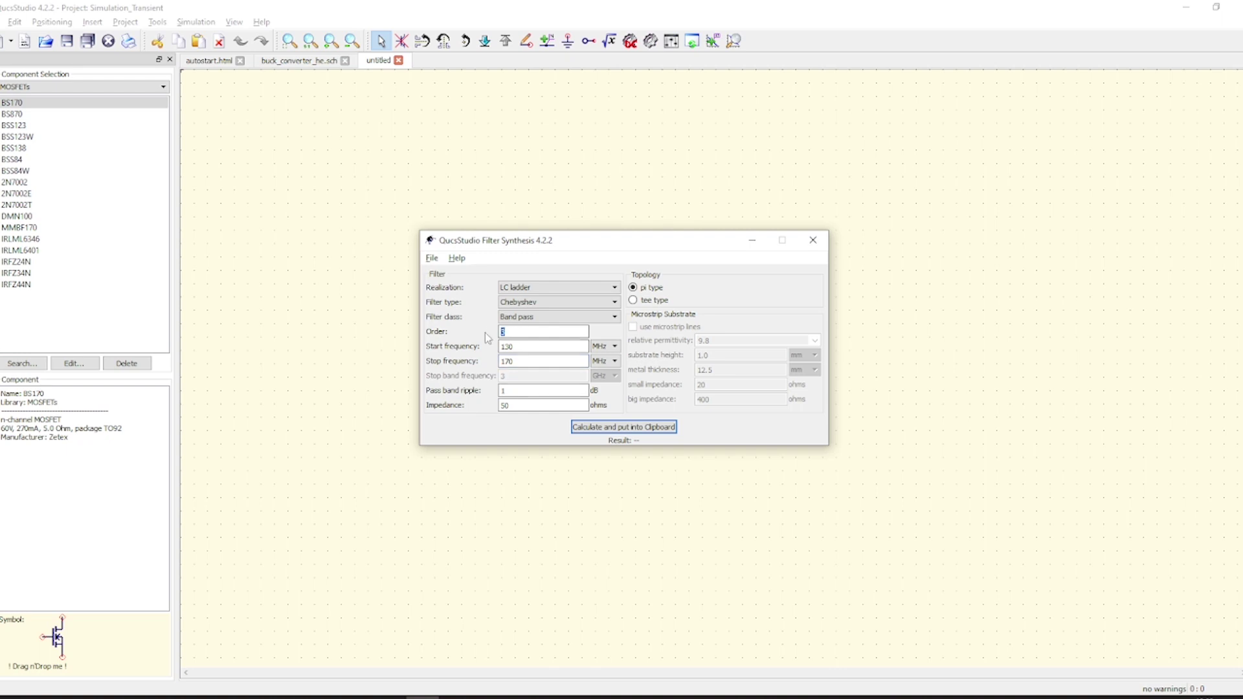
pyautogui.write('5')
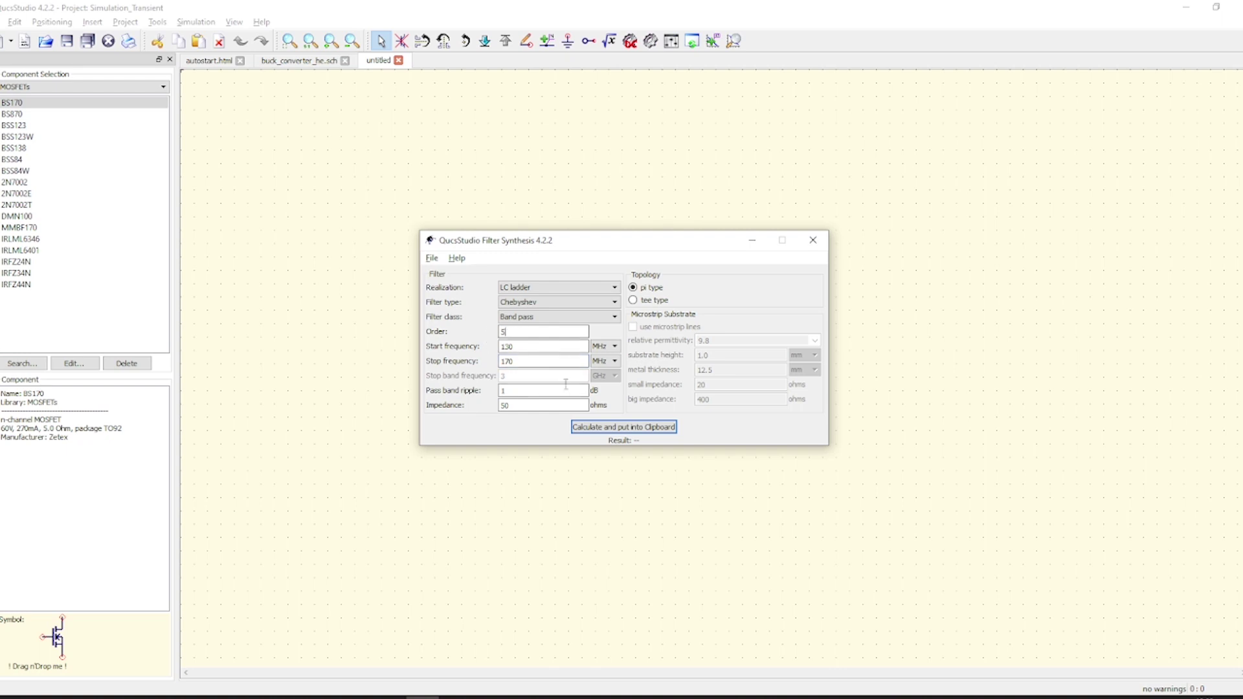
# - Calculate the filter into the clipboard, close synthesis, and paste it onto the canvas
pyautogui.click(634, 432)
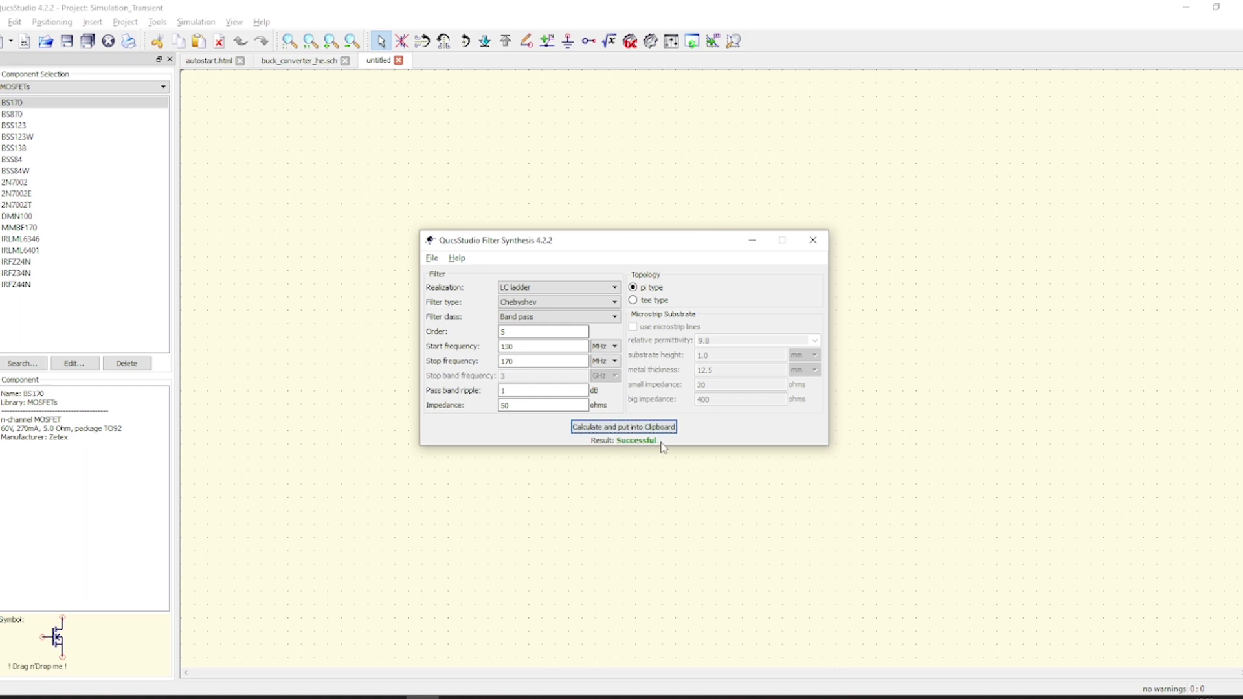
pyautogui.click(813, 240)
pyautogui.rightClick(474, 195)
pyautogui.click(519, 259)
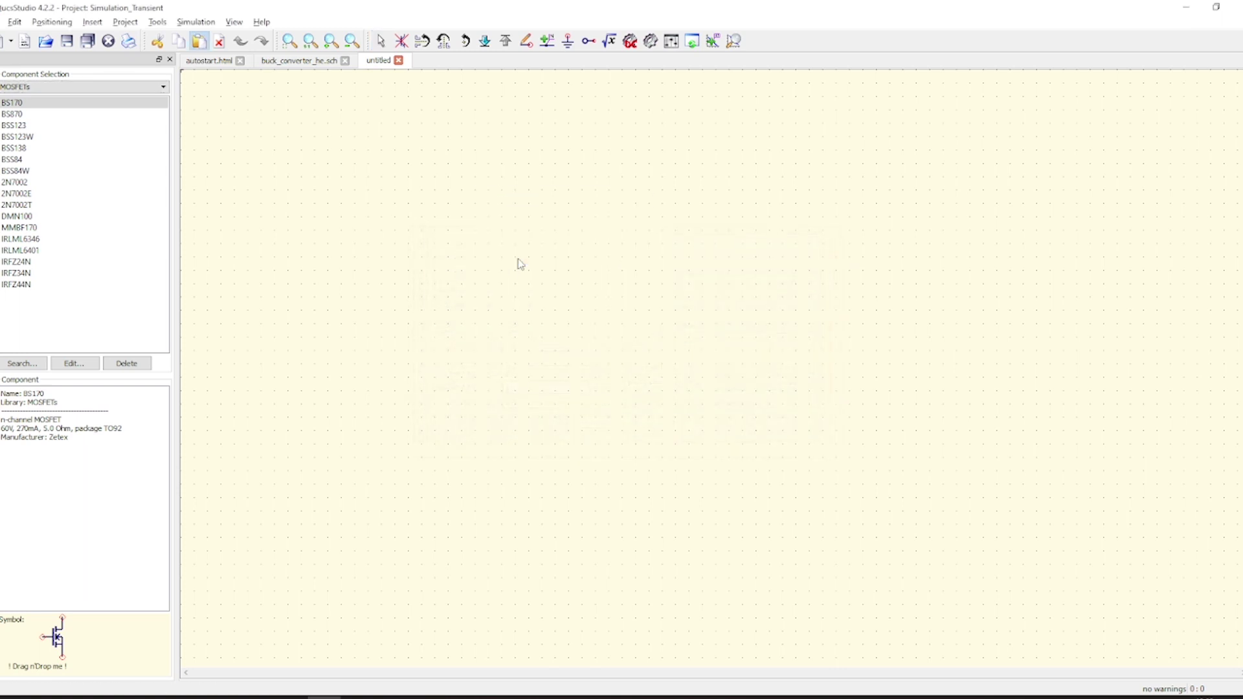
# - Place the pasted filter circuit on the schematic
pyautogui.click(564, 265)
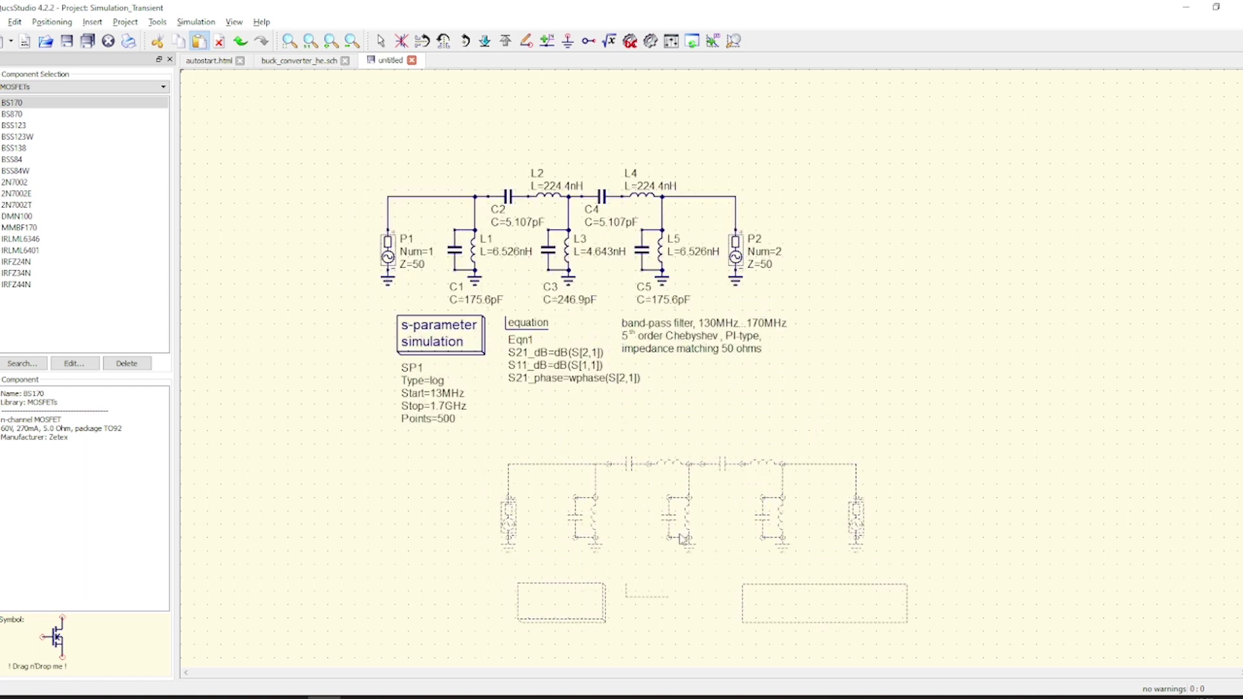
pyautogui.press('Escape')
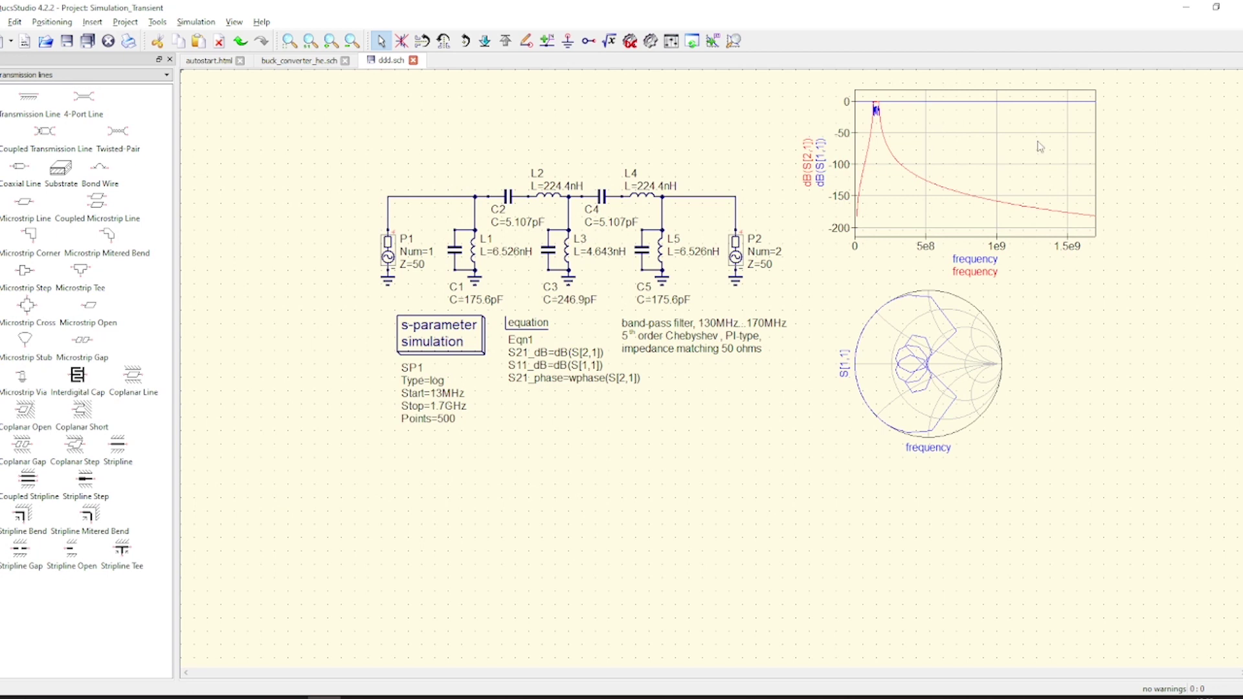
pyautogui.click(1040, 146)
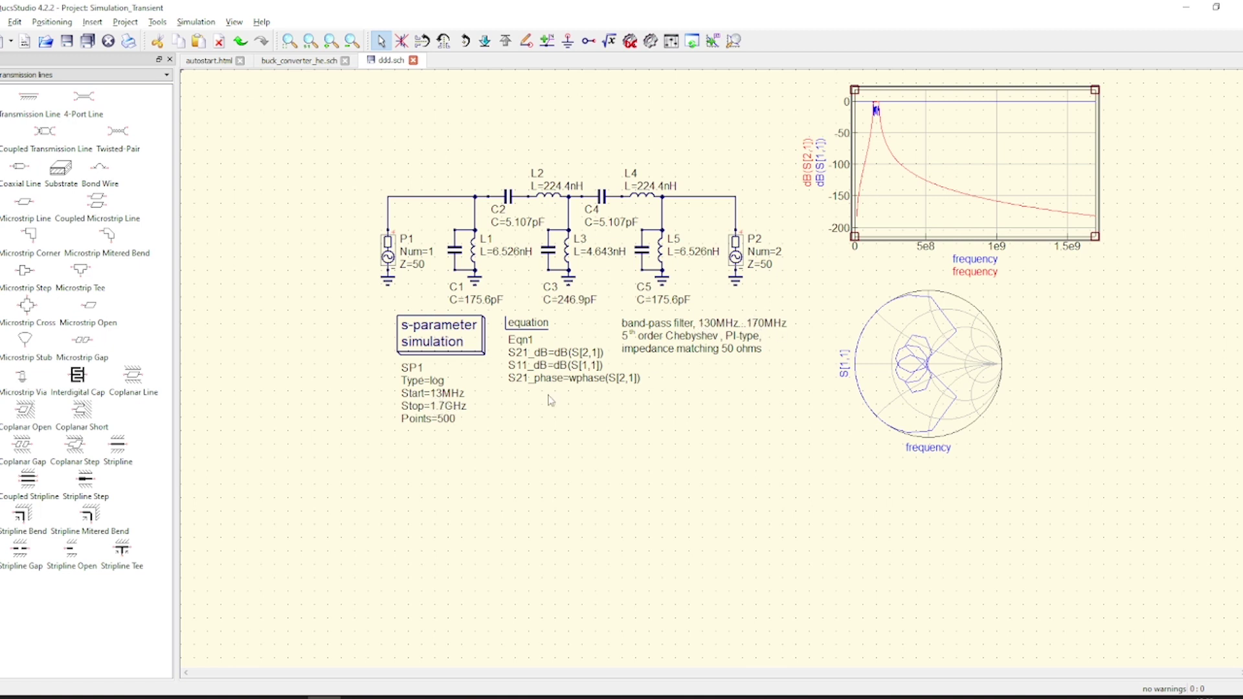
# - Set SP1's sweep Start to 100MHz and Stop to 200MHz
pyautogui.doubleClick(445, 394)
pyautogui.click(443, 394)
pyautogui.write('00')
pyautogui.press('Return')
pyautogui.click(441, 405)
pyautogui.click(438, 406)
pyautogui.moveTo(448, 406); pyautogui.dragTo(432, 405)
pyautogui.write('200')
pyautogui.press('Delete')
pyautogui.write('M')
pyautogui.click(455, 393)
pyautogui.press('BackSpace')
pyautogui.press('Return')
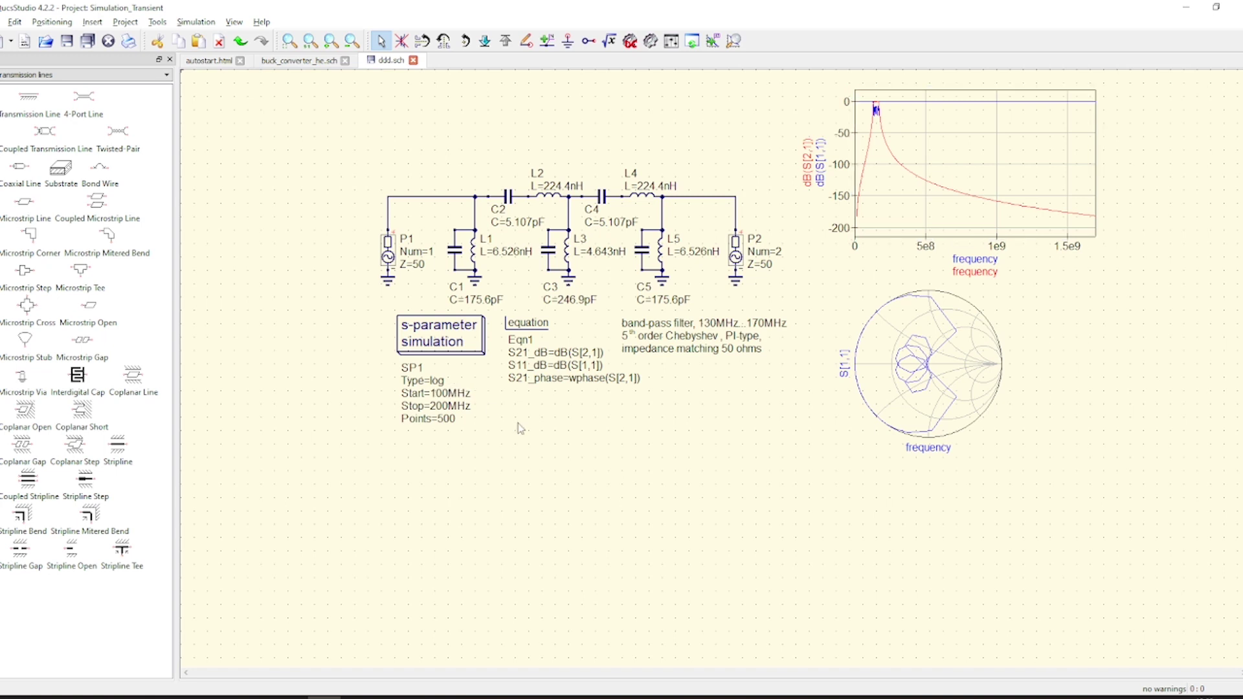
# - Run the S-parameter simulation and delete the Smith chart
pyautogui.click(652, 41)
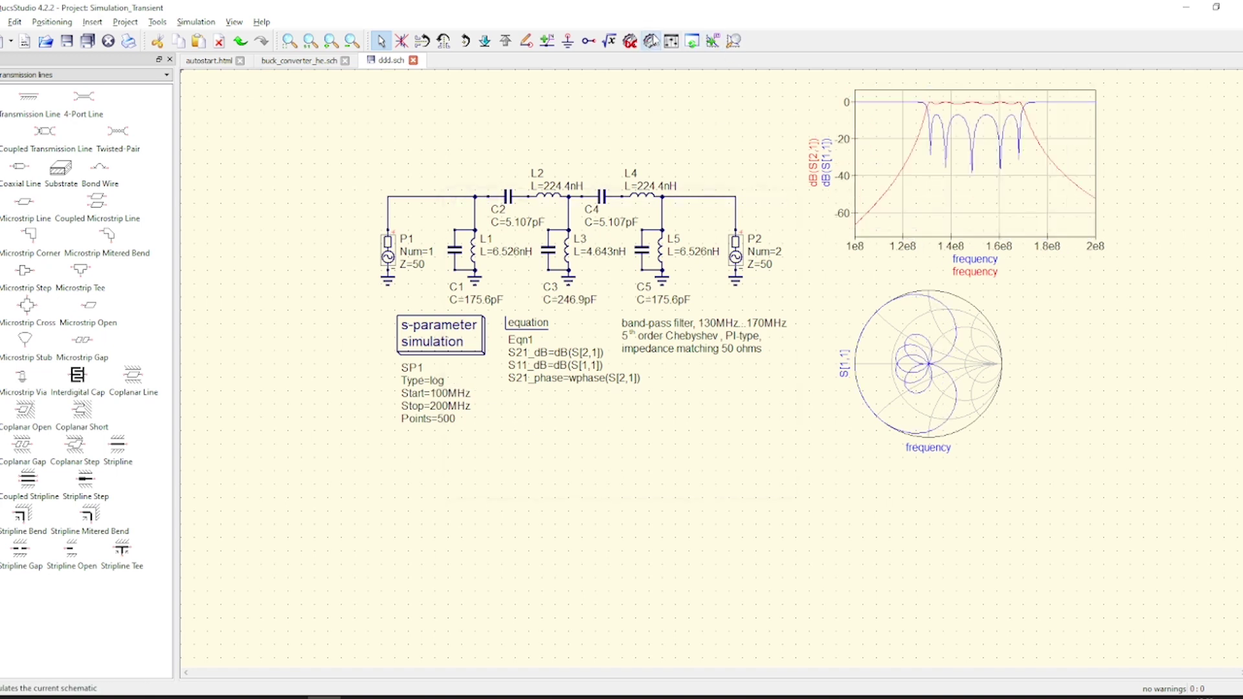
pyautogui.click(989, 343)
pyautogui.press('Delete')
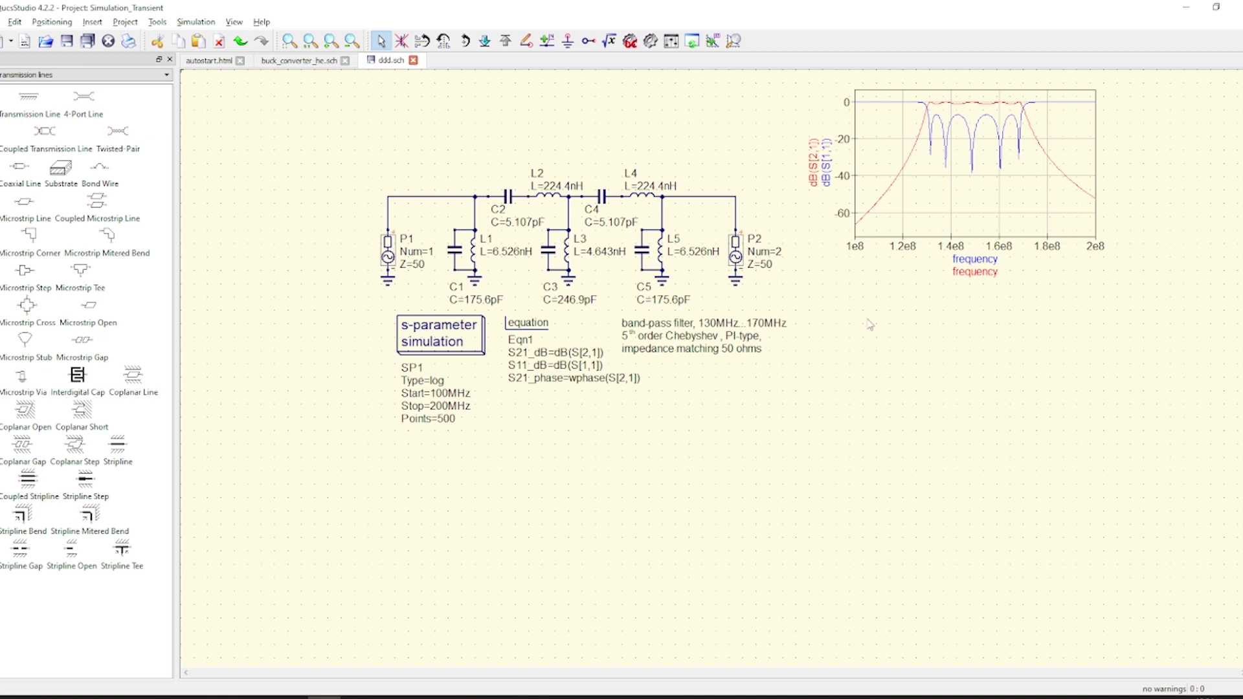
# - Move the S-parameter plot below the circuit and enlarge it
pyautogui.moveTo(916, 222); pyautogui.dragTo(488, 569)
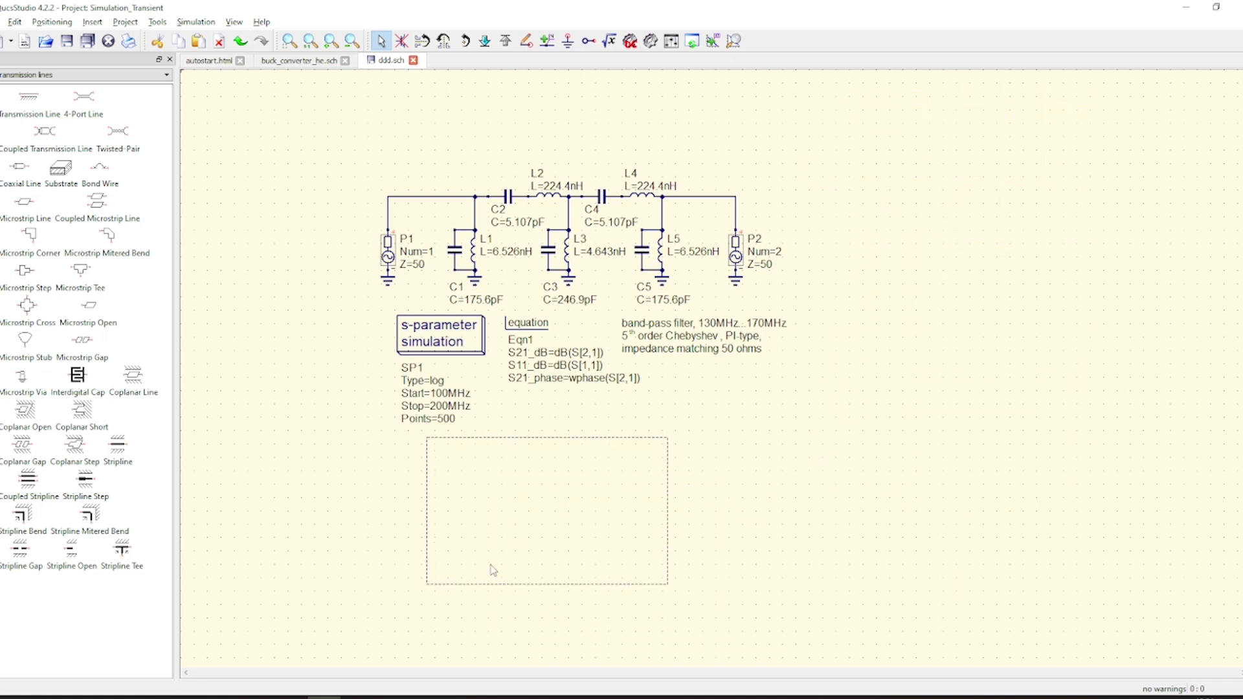
pyautogui.moveTo(666, 439); pyautogui.dragTo(1149, 216)
pyautogui.moveTo(955, 232); pyautogui.dragTo(919, 495)
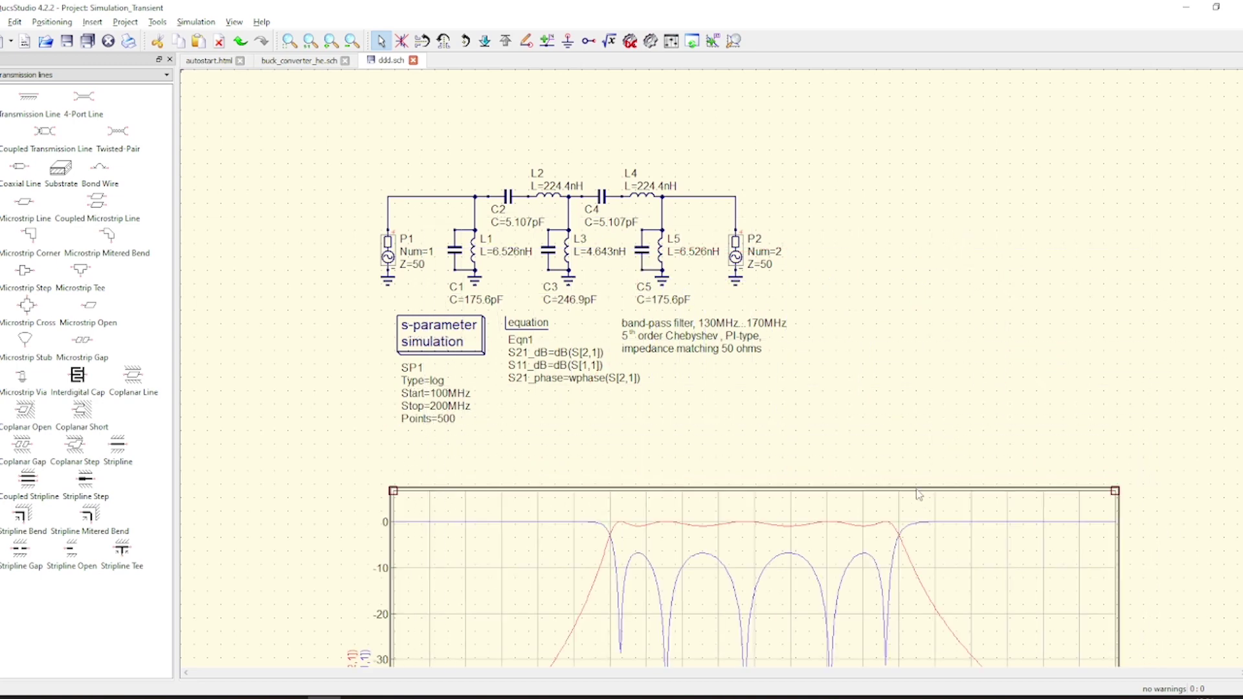
pyautogui.scroll(-3, 932, 453)
pyautogui.scroll(-3, 942, 414)
pyautogui.scroll(1, 946, 437)
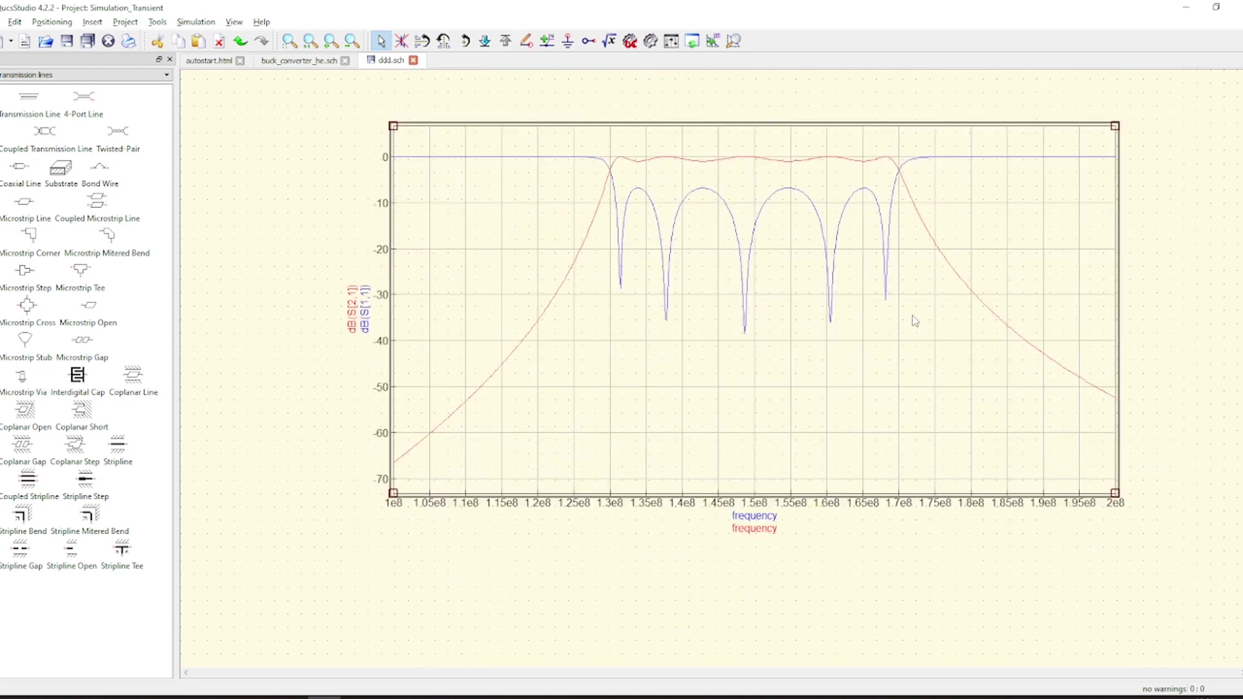
# - Remove the dB(S[1,1]) trace so the plot shows only dB(S[2,1])
pyautogui.doubleClick(836, 327)
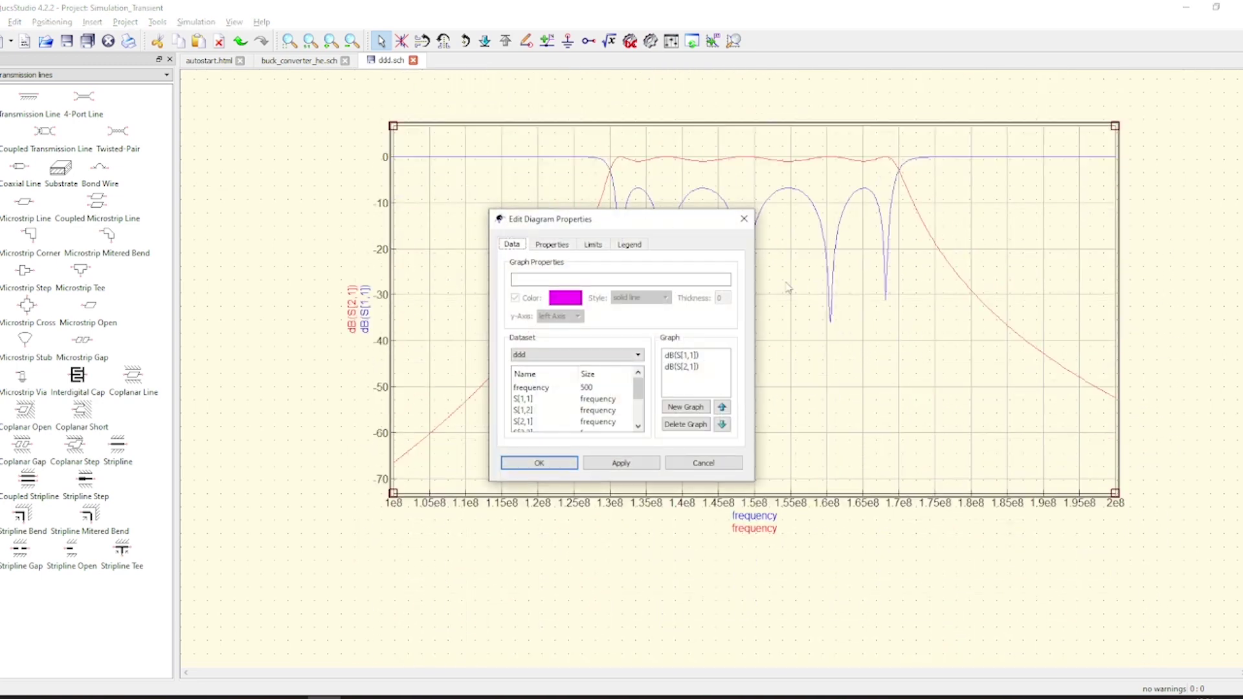
pyautogui.click(681, 355)
pyautogui.click(685, 424)
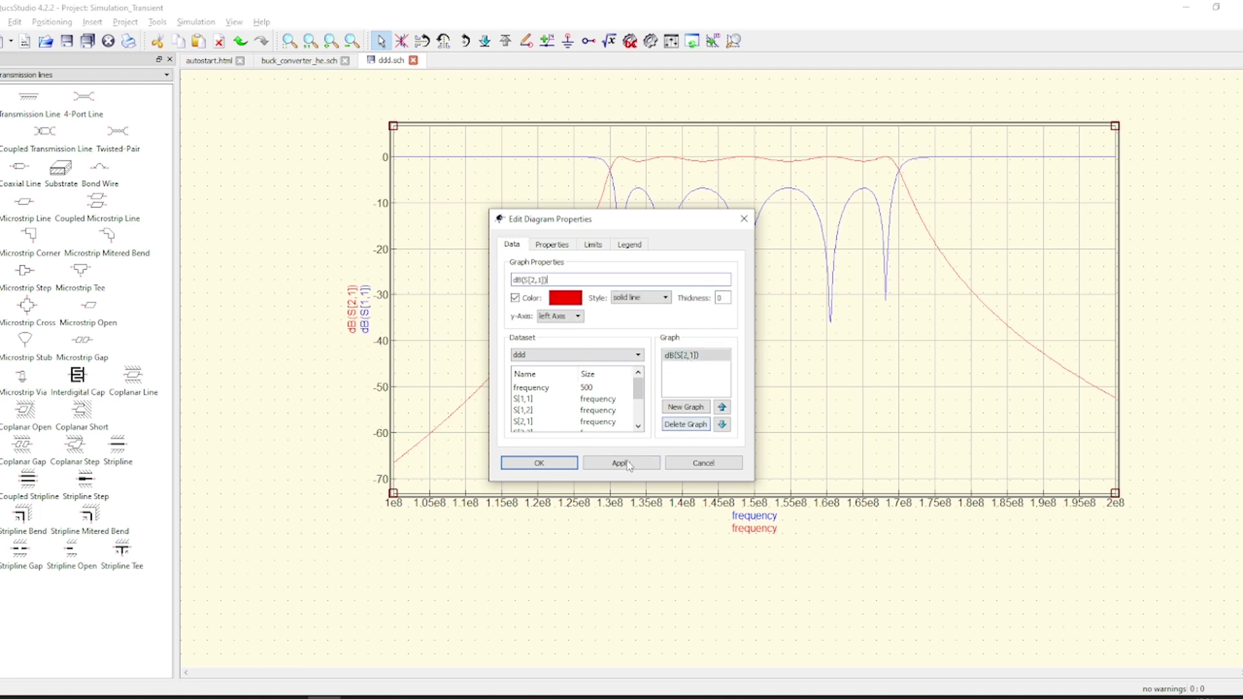
pyautogui.click(569, 463)
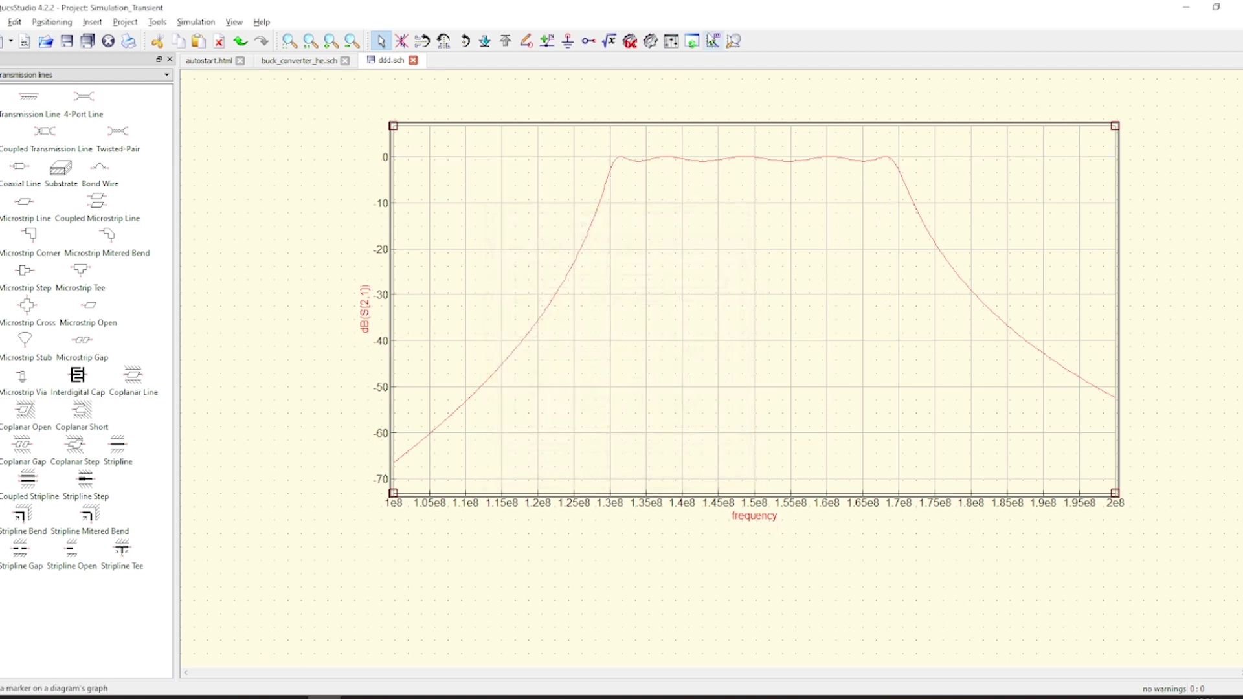
# - Mark dB(S[2,1]) at 130MHz (-2.93 dB) and 170MHz (-3 dB), moving labels aside
pyautogui.click(715, 41)
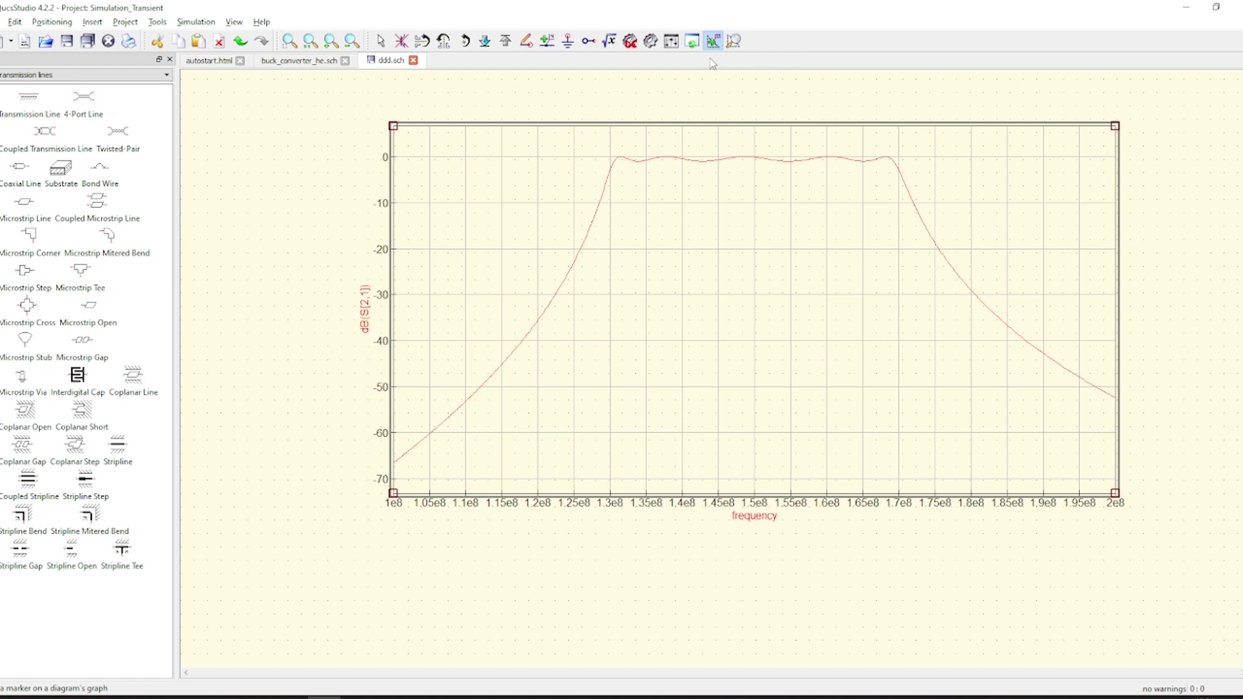
pyautogui.click(613, 167)
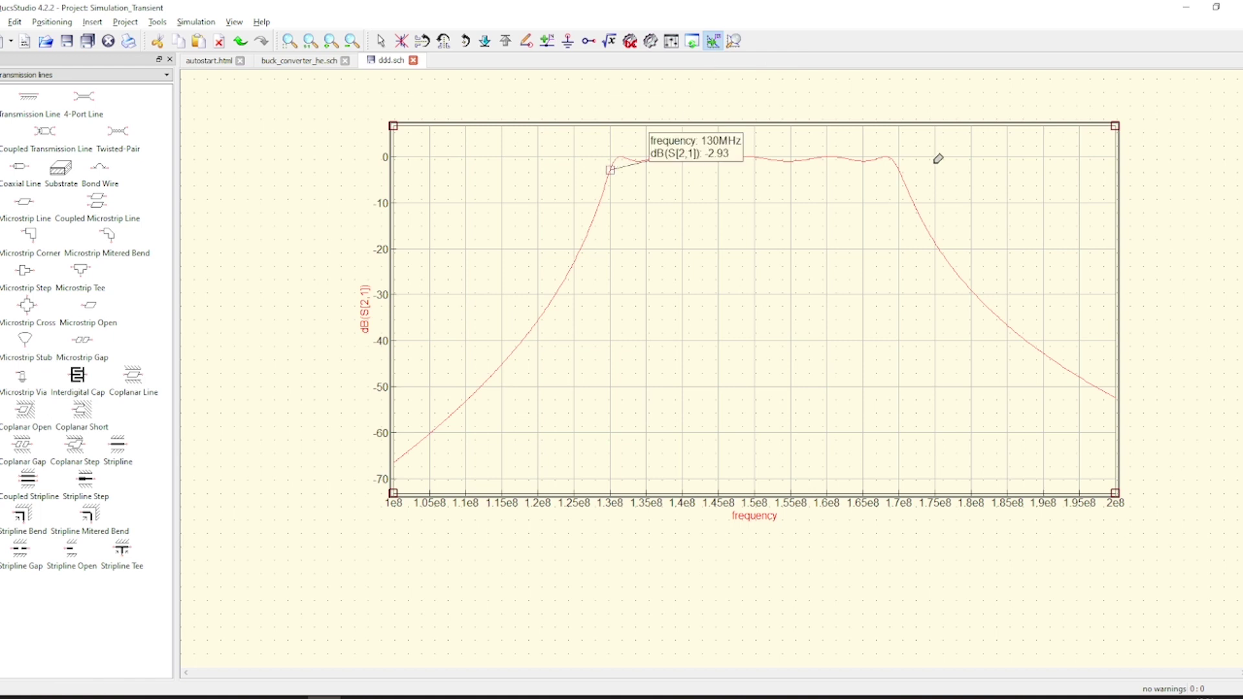
pyautogui.click(901, 168)
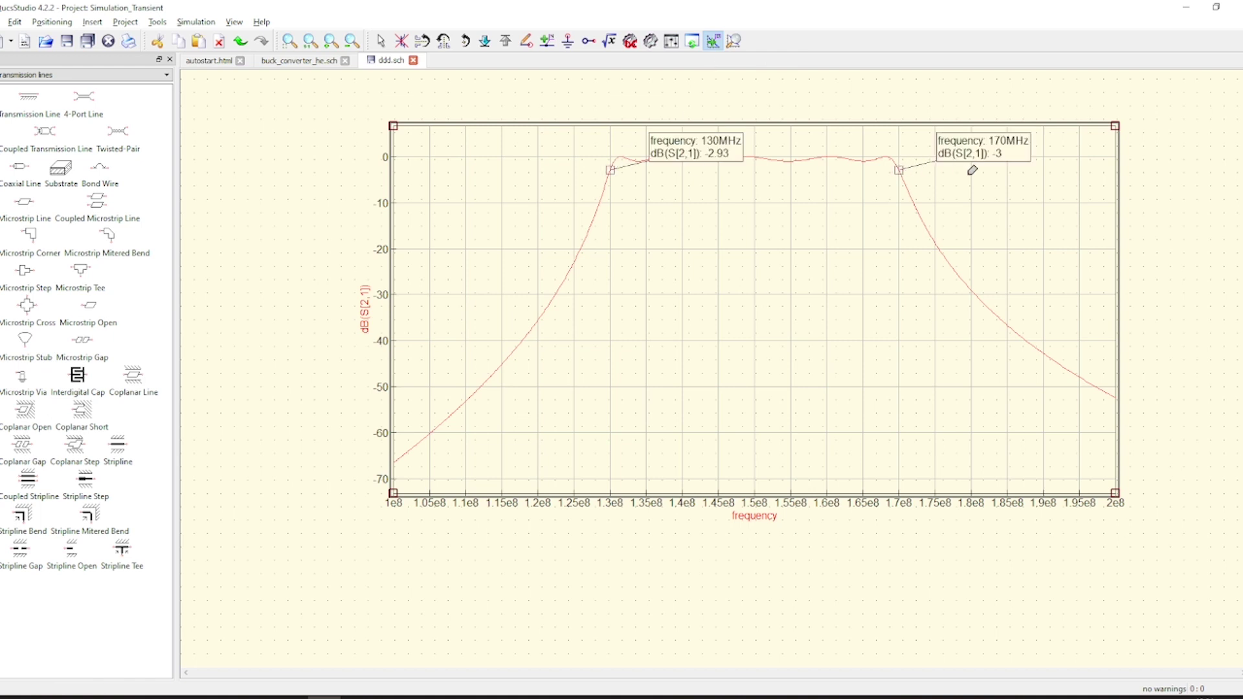
pyautogui.press('Escape')
pyautogui.moveTo(710, 150); pyautogui.dragTo(542, 156)
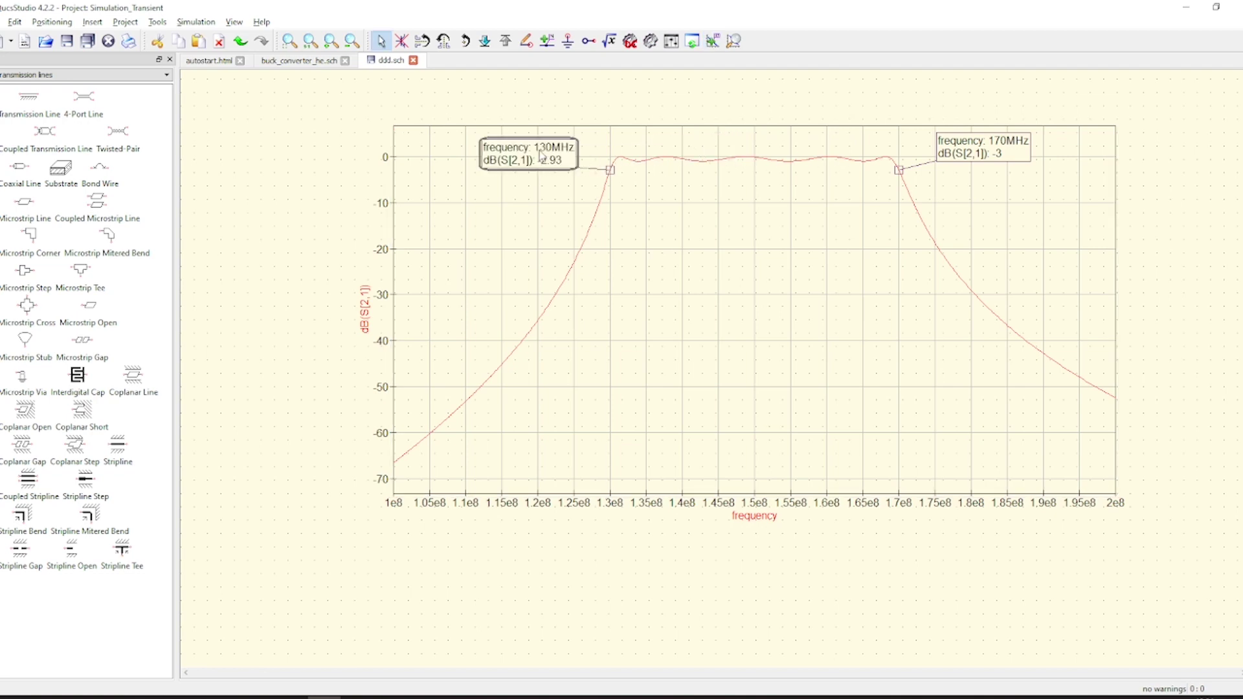
pyautogui.moveTo(1012, 148); pyautogui.dragTo(1010, 154)
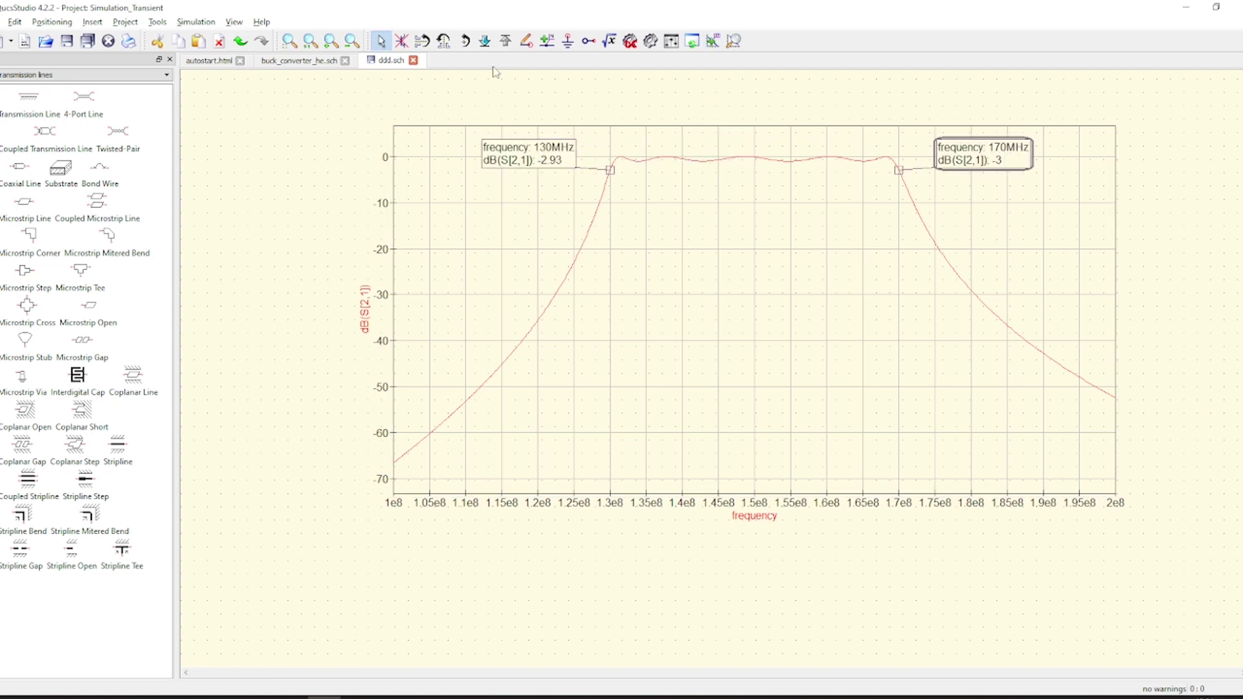
pyautogui.scroll(5, 813, 264)
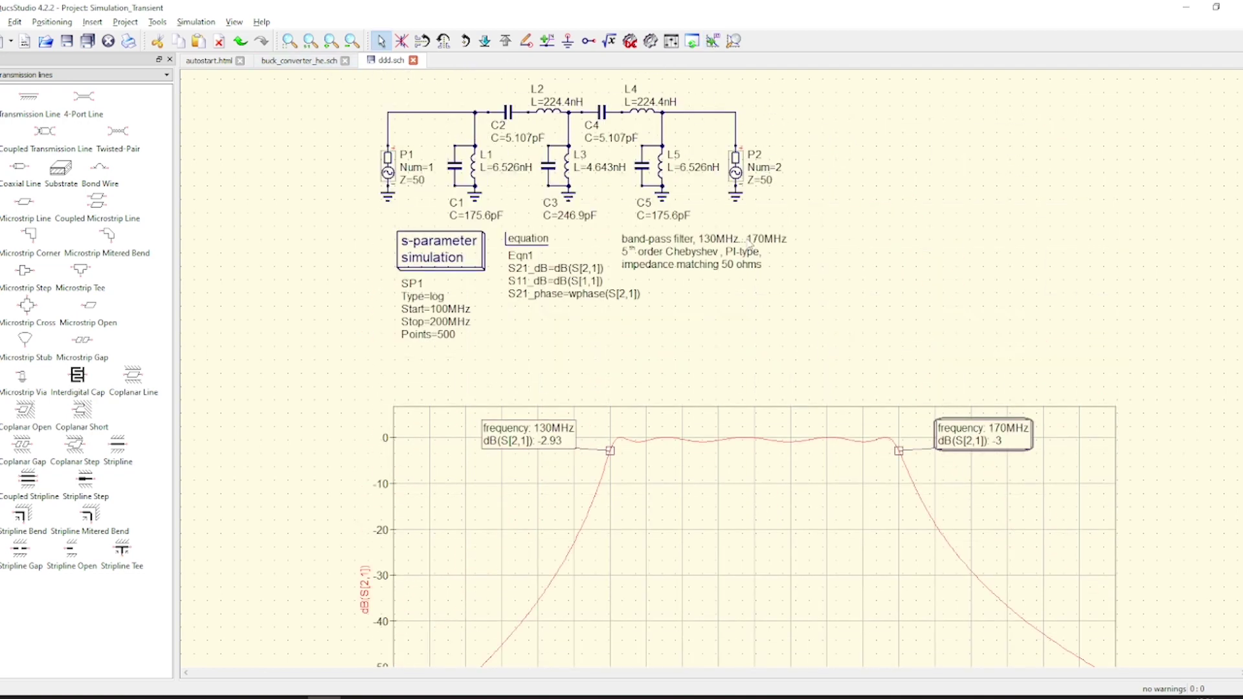
pyautogui.scroll(2, 790, 361)
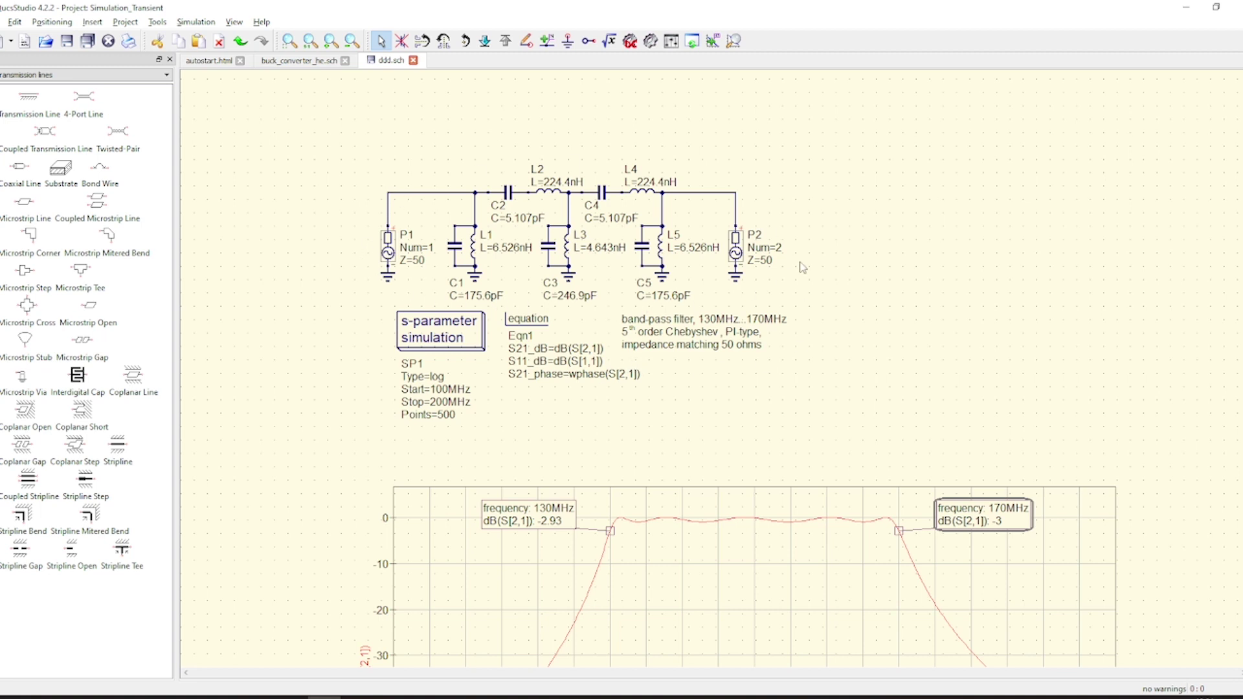
pyautogui.scroll(-1, 803, 267)
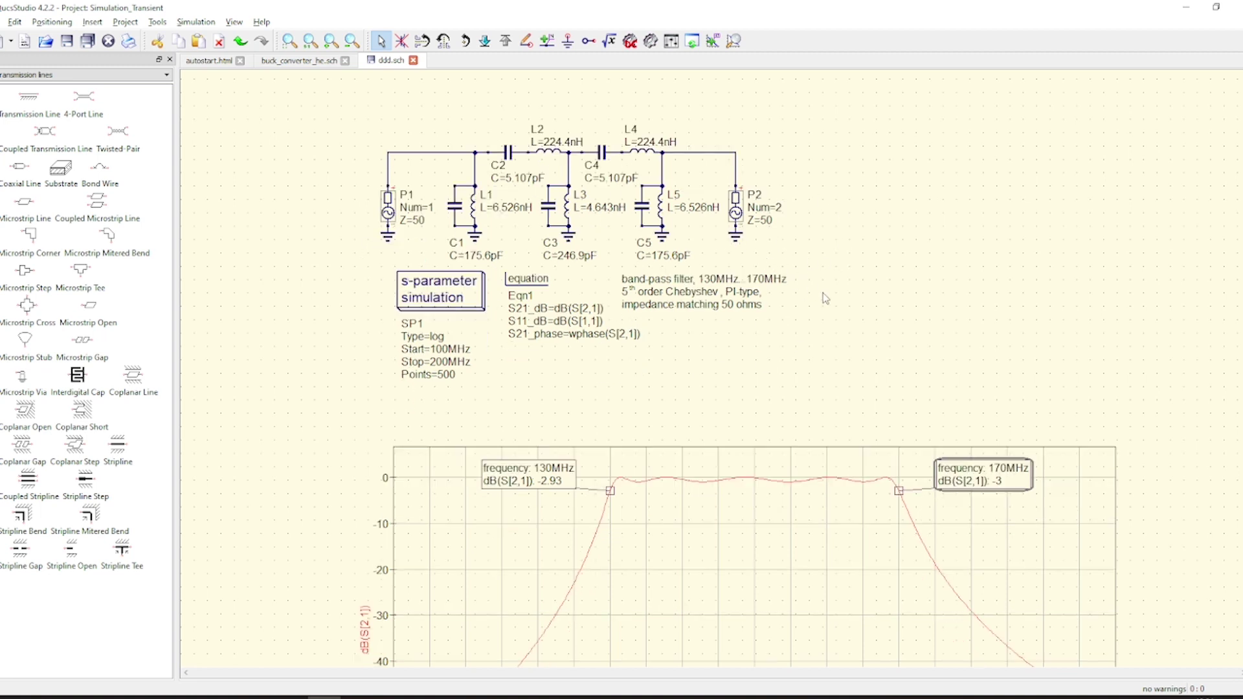
pyautogui.scroll(-2, 880, 319)
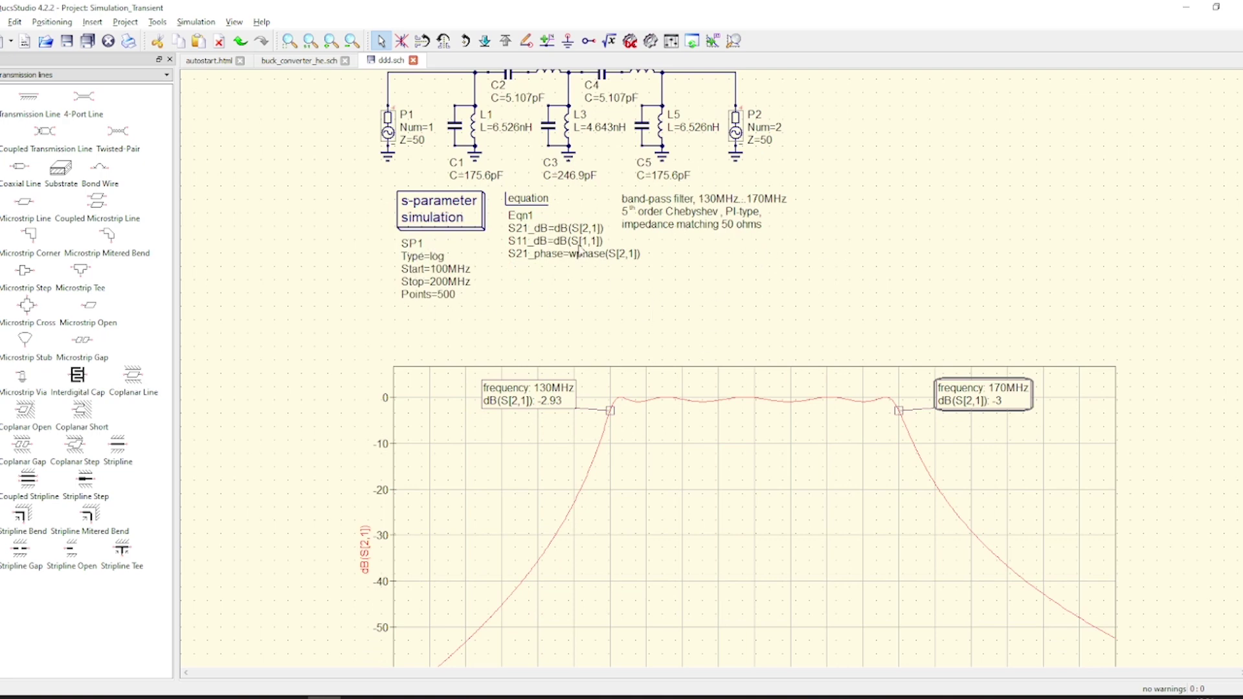
pyautogui.scroll(-4, 892, 411)
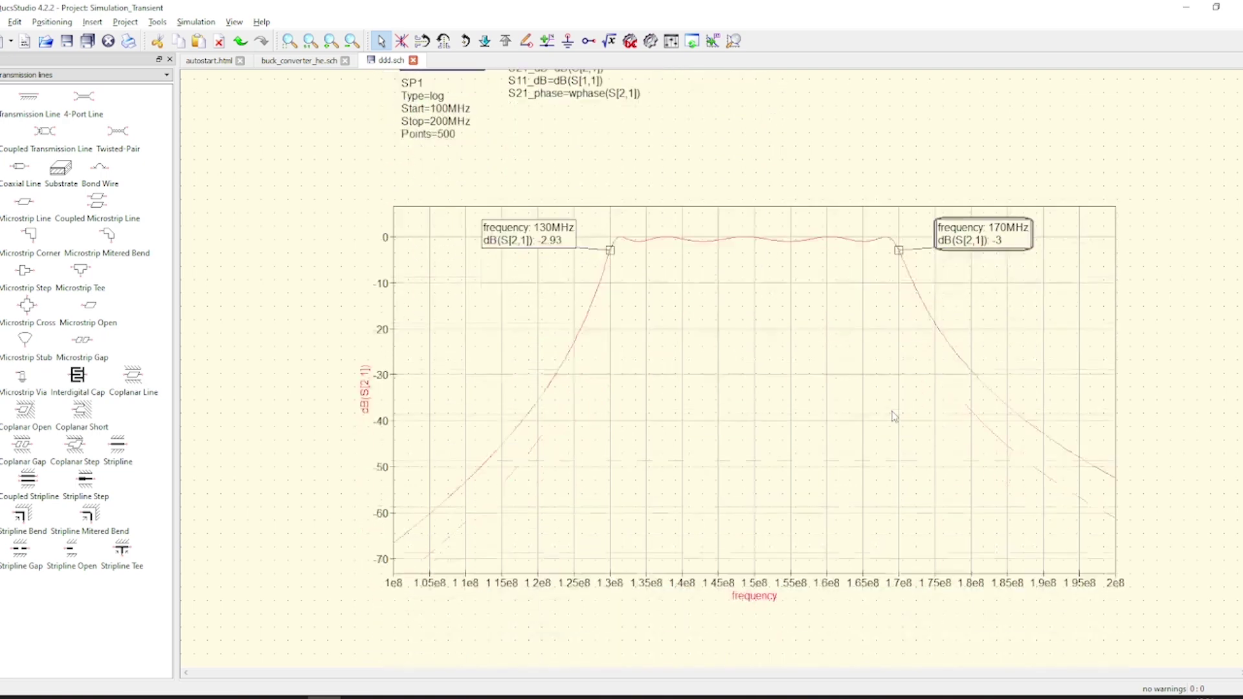
pyautogui.scroll(6, 893, 416)
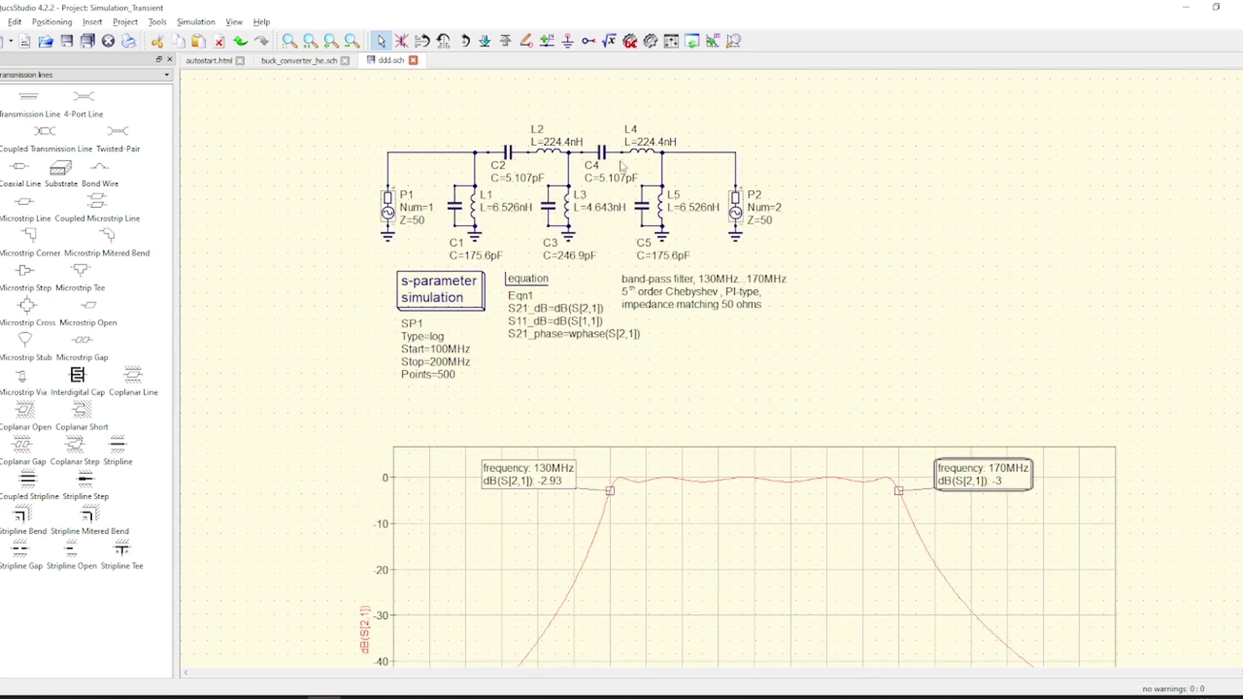